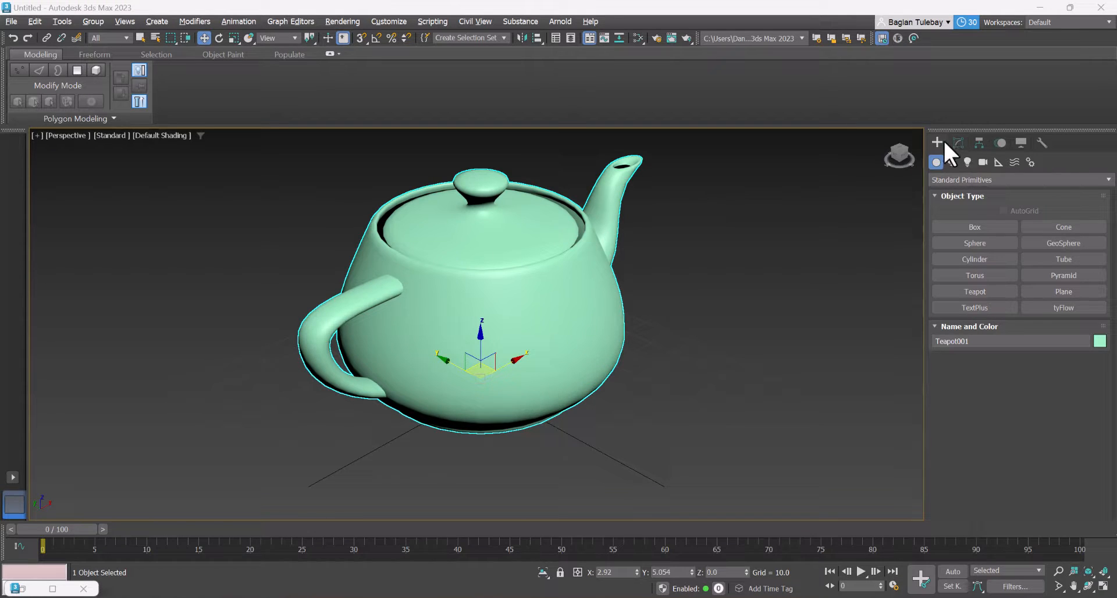
Change the teapot's object color to a red swatch from the 3ds Max palette
{"action": "left_click", "coordinate": [957, 144]}
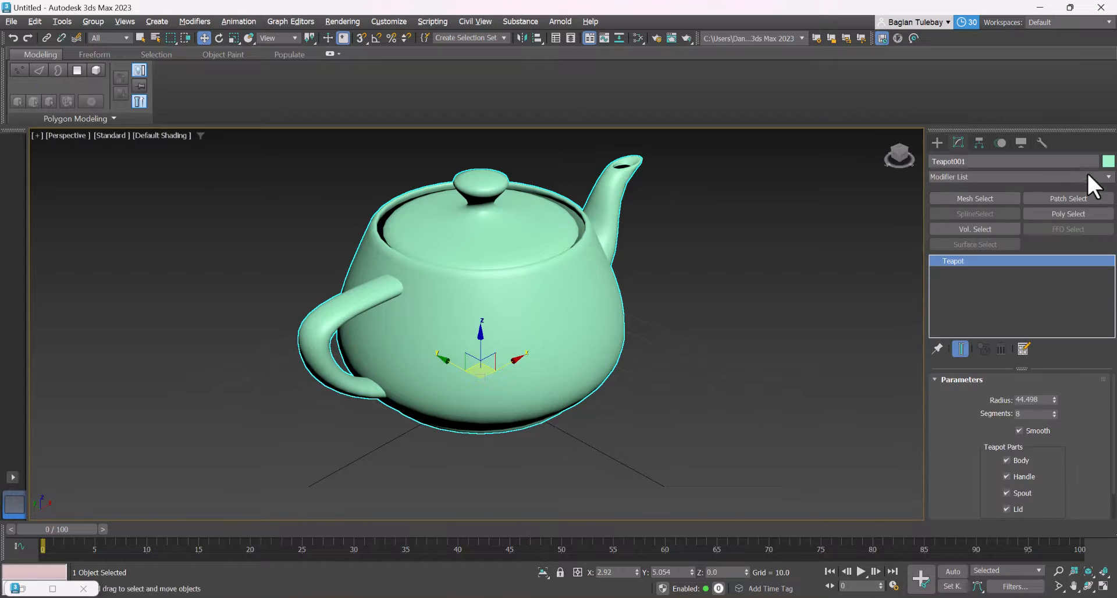
{"action": "left_click", "coordinate": [1108, 161]}
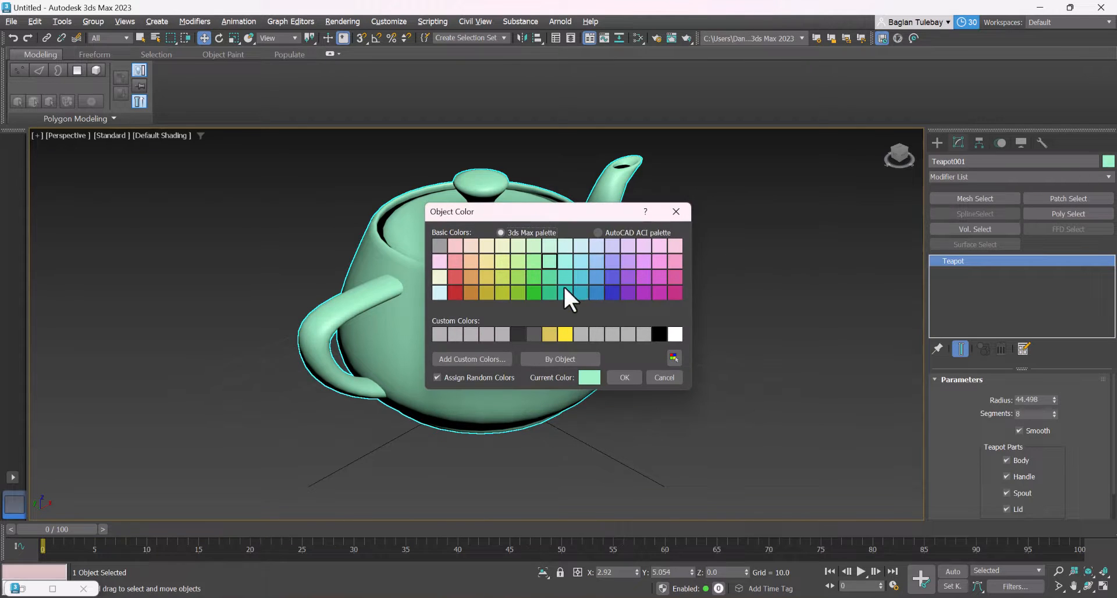
{"action": "left_click", "coordinate": [455, 277]}
{"action": "left_click", "coordinate": [623, 377]}
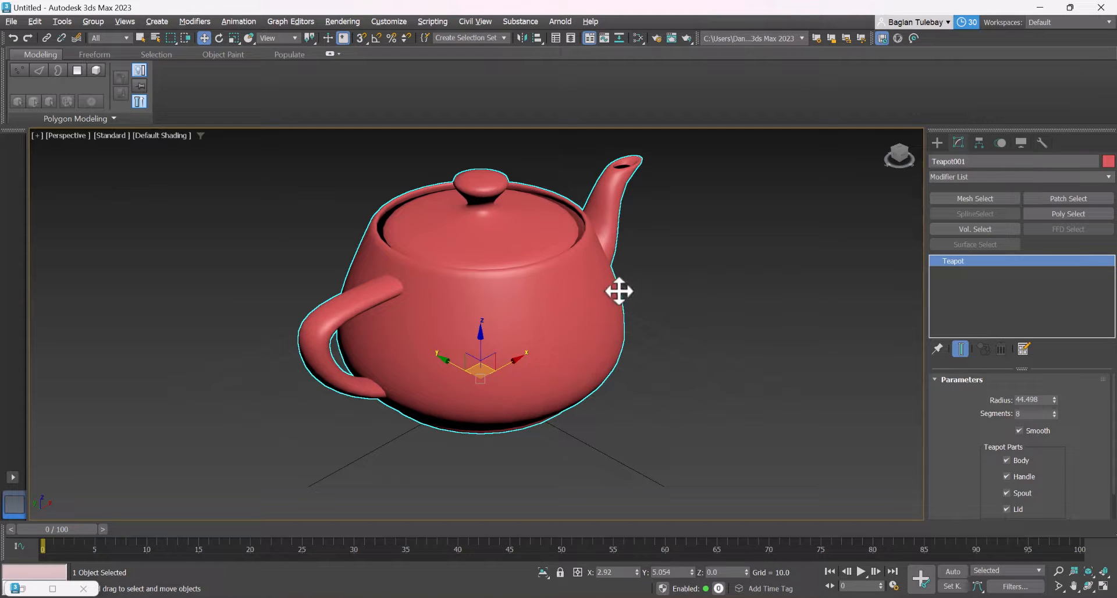
Show edged faces in the Perspective viewport and clear the teapot selection
{"action": "key", "text": "F4"}
{"action": "scroll", "coordinate": [582, 314], "scroll_direction": "down", "scroll_amount": 2}
{"action": "scroll", "coordinate": [581, 317], "scroll_direction": "up", "scroll_amount": 5}
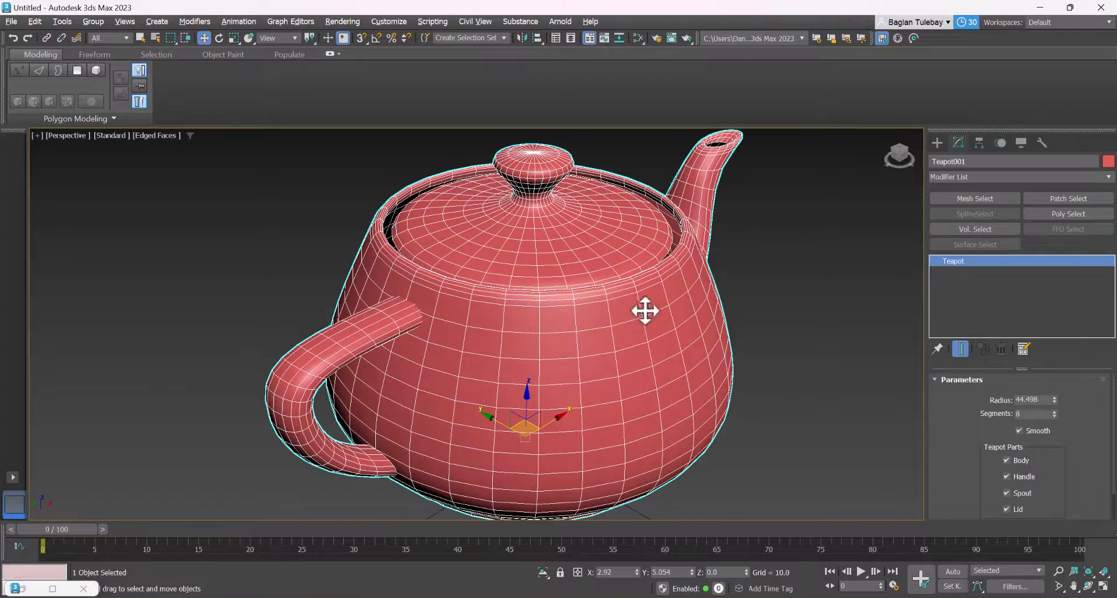
{"action": "left_click", "coordinate": [794, 317]}
{"action": "scroll", "coordinate": [504, 247], "scroll_direction": "down", "scroll_amount": 2}
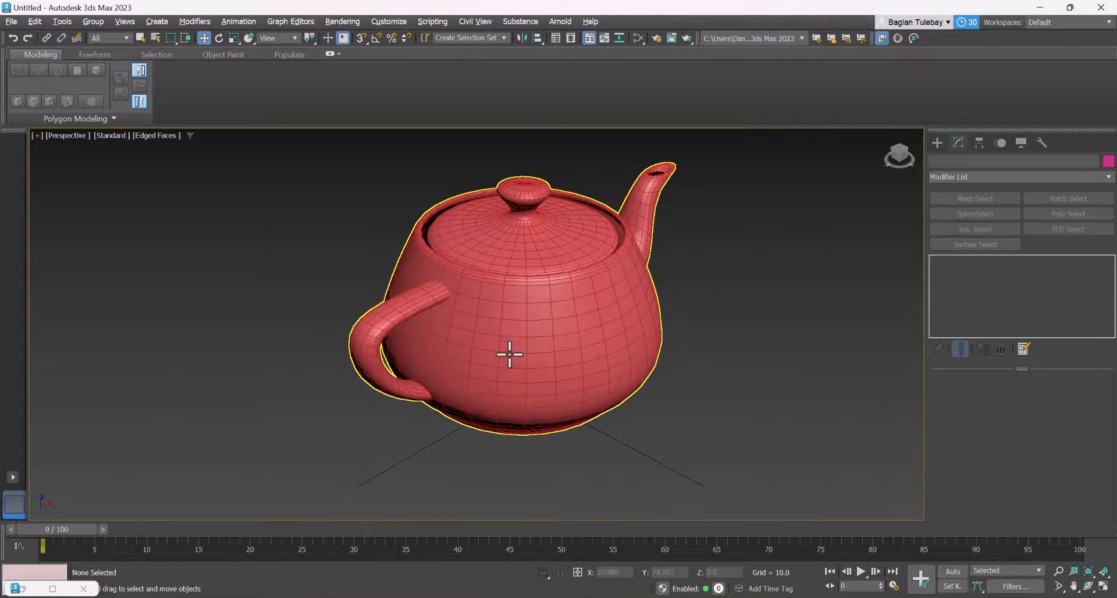
{"action": "scroll", "coordinate": [526, 369], "scroll_direction": "up", "scroll_amount": 4}
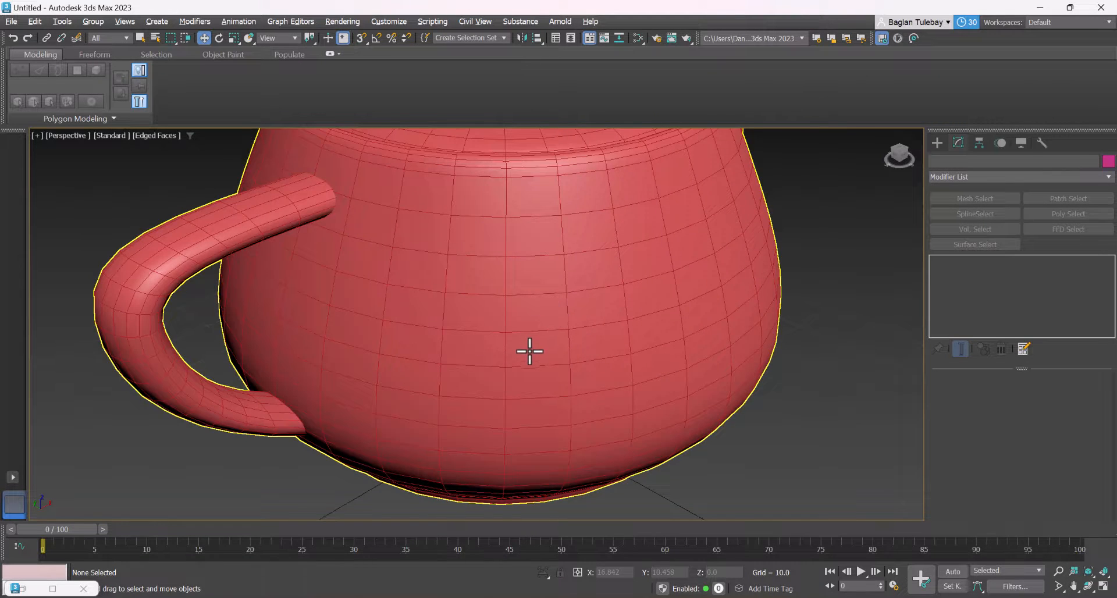
{"action": "scroll", "coordinate": [528, 349], "scroll_direction": "down", "scroll_amount": 3}
{"action": "scroll", "coordinate": [544, 317], "scroll_direction": "up", "scroll_amount": 2}
Delete the existing Standard Surface node in the Slate Material Editor, collapse the Arnold materials group, and minimize the editor
{"action": "key", "text": "m"}
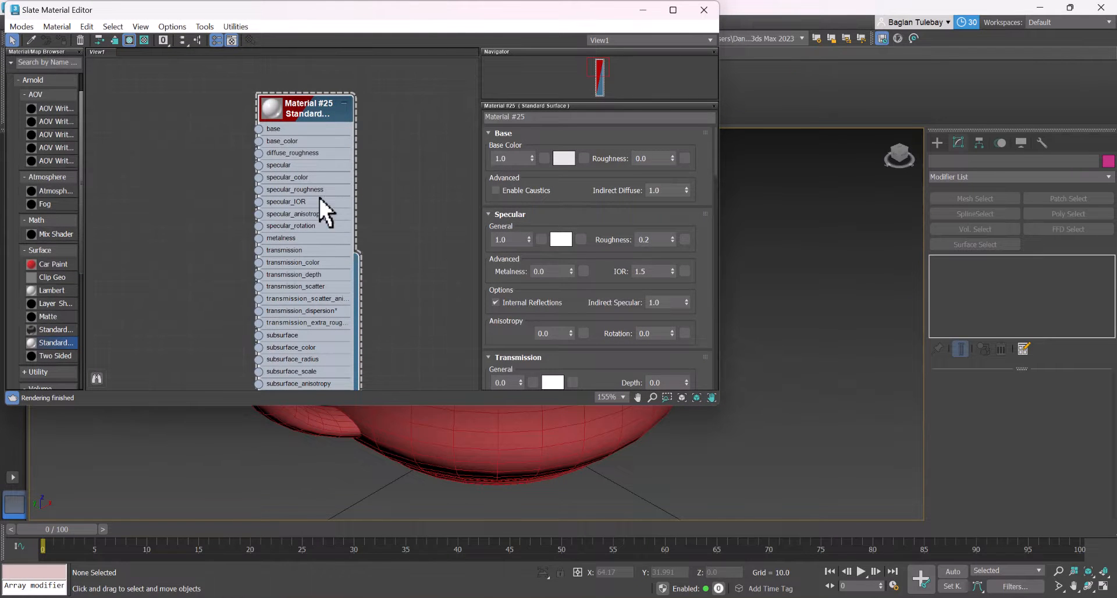
{"action": "key", "text": "Delete"}
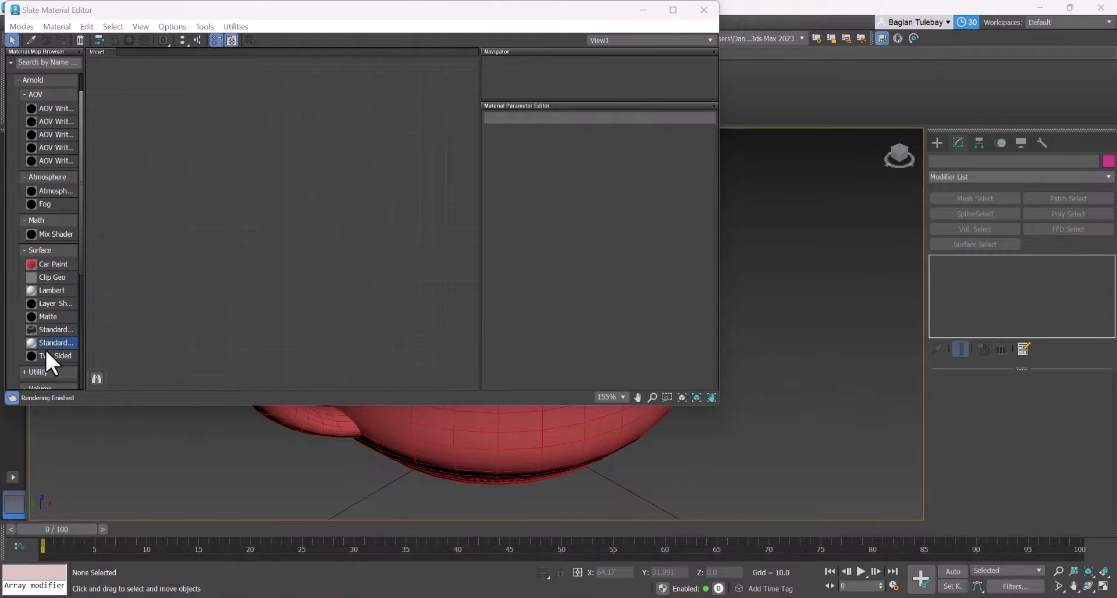
{"action": "left_click", "coordinate": [35, 79]}
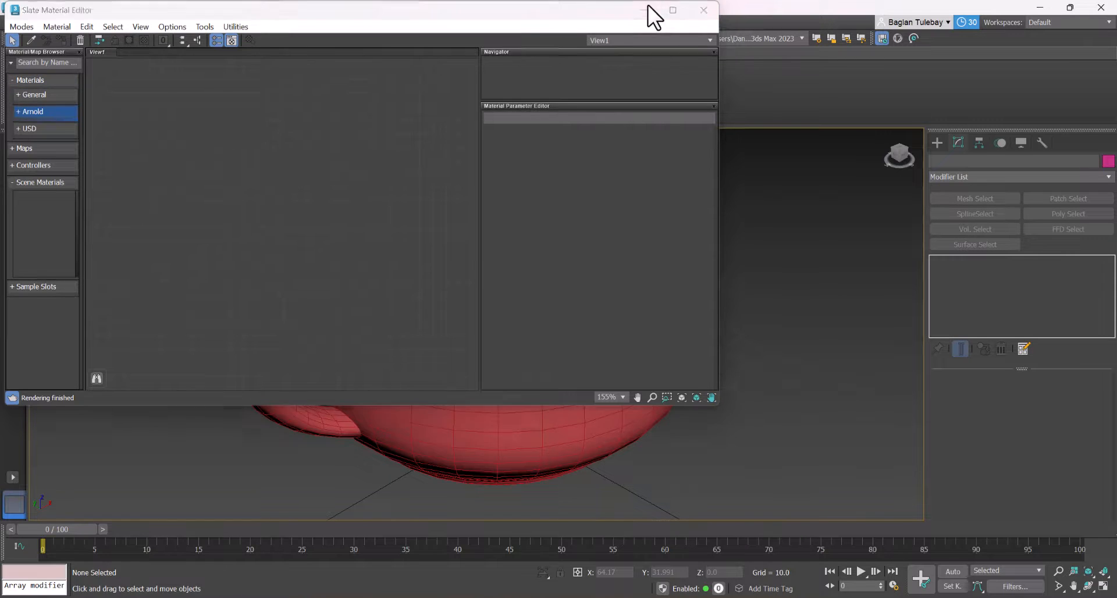
{"action": "left_click", "coordinate": [644, 9]}
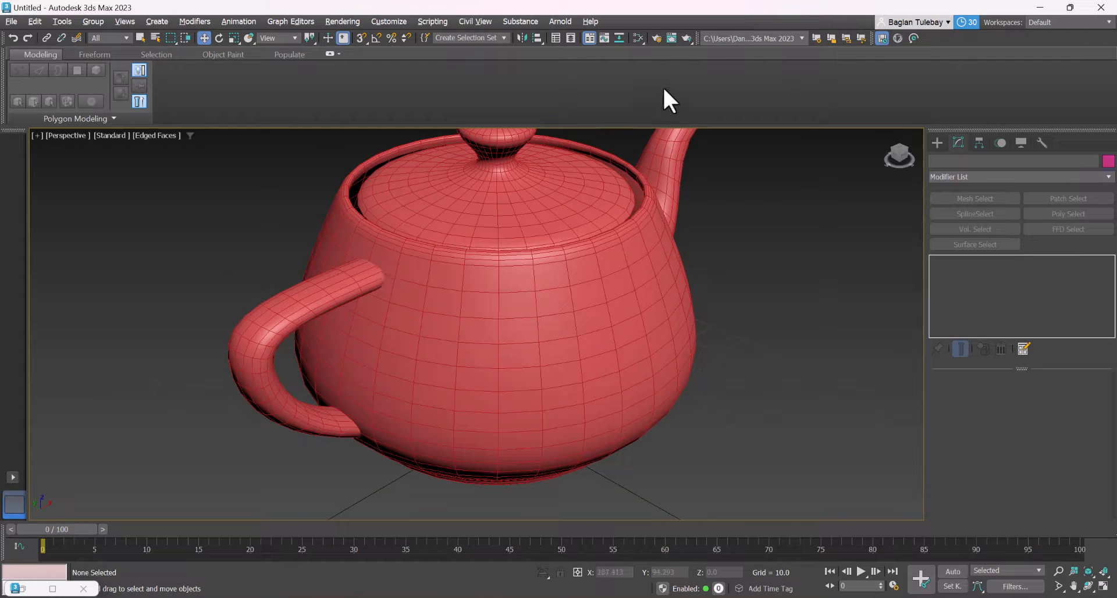
Choose Arnold as the renderer in Render Setup and check the Assign Renderer settings
{"action": "left_click", "coordinate": [654, 38]}
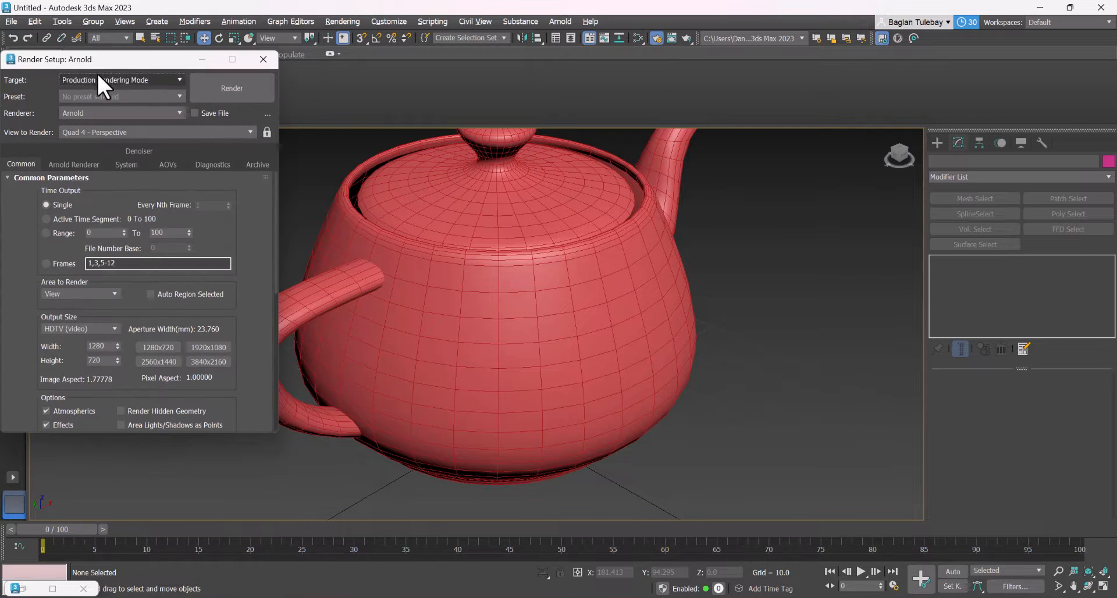
{"action": "left_click_drag", "start_coordinate": [107, 60], "coordinate": [130, 77]}
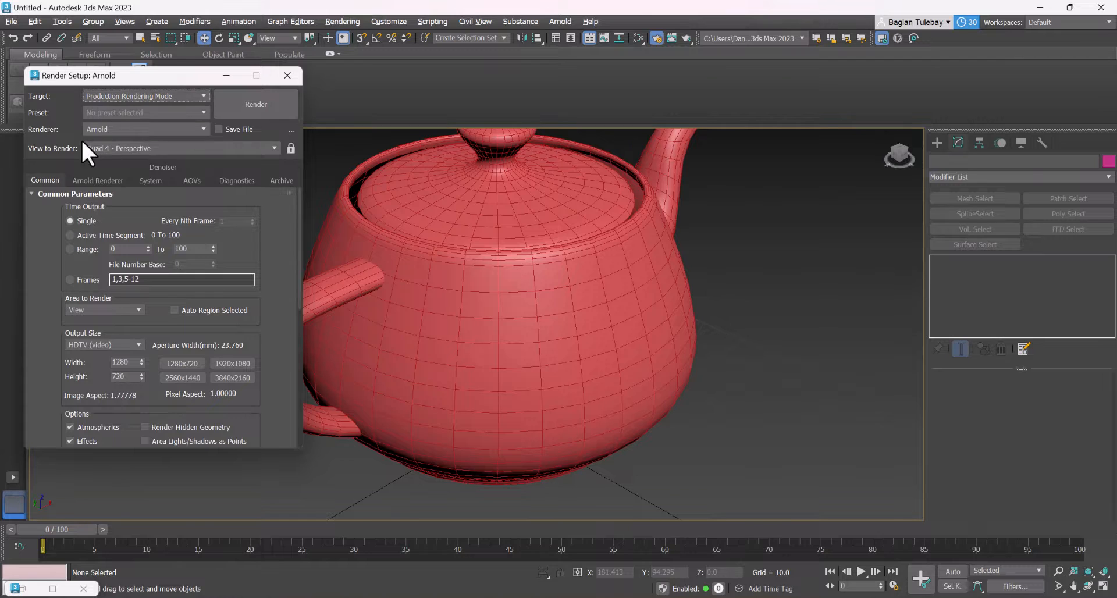
{"action": "left_click", "coordinate": [140, 129]}
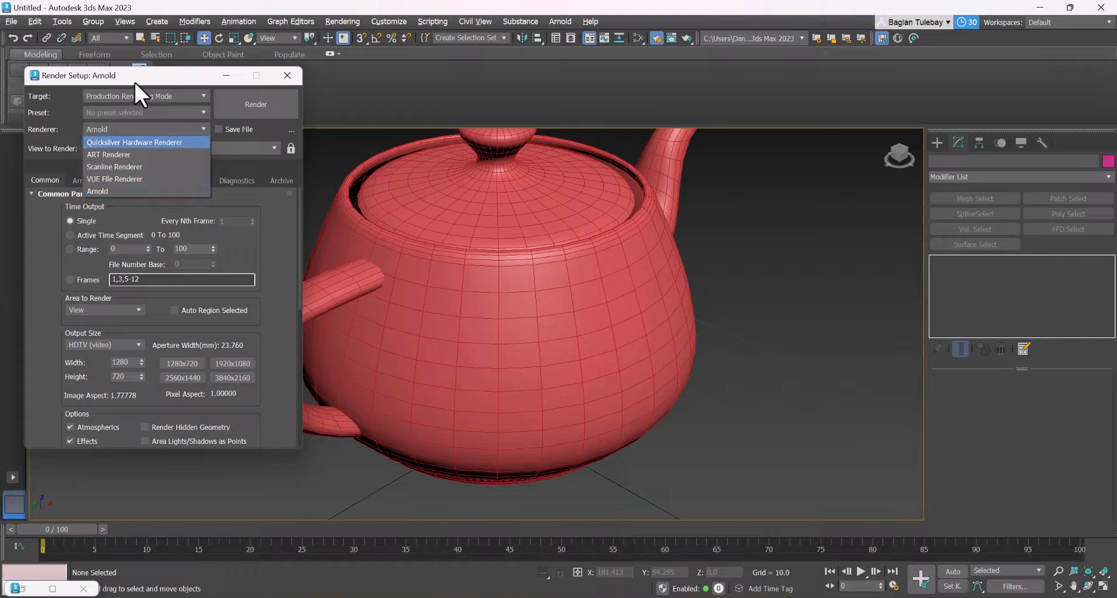
{"action": "left_click", "coordinate": [110, 191]}
{"action": "scroll", "coordinate": [256, 252], "scroll_direction": "down", "scroll_amount": 5}
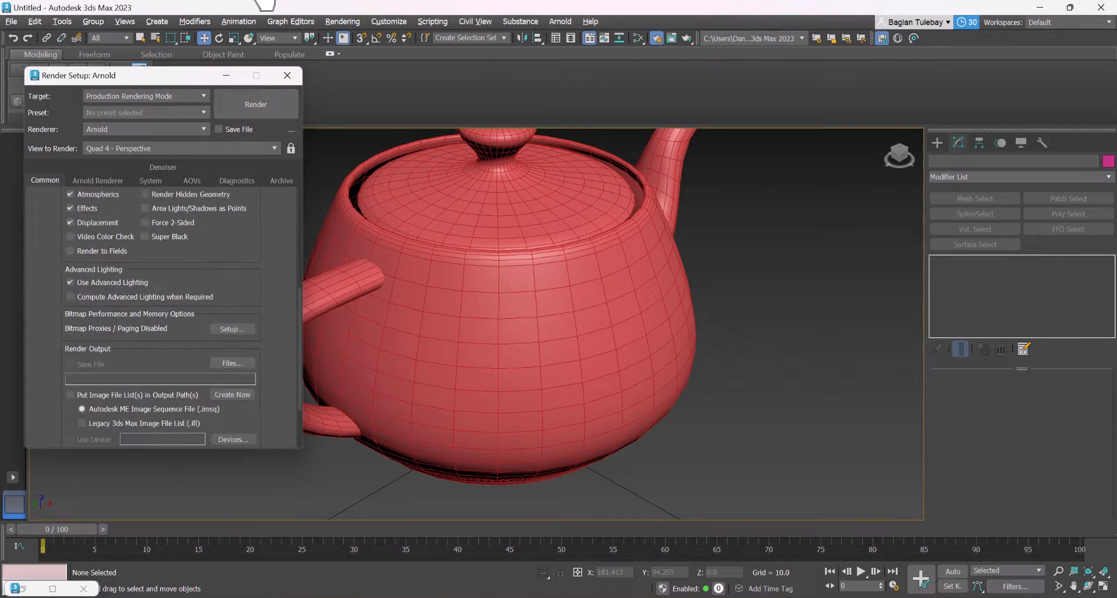
{"action": "scroll", "coordinate": [254, 407], "scroll_direction": "down", "scroll_amount": 3}
{"action": "left_click", "coordinate": [125, 442]}
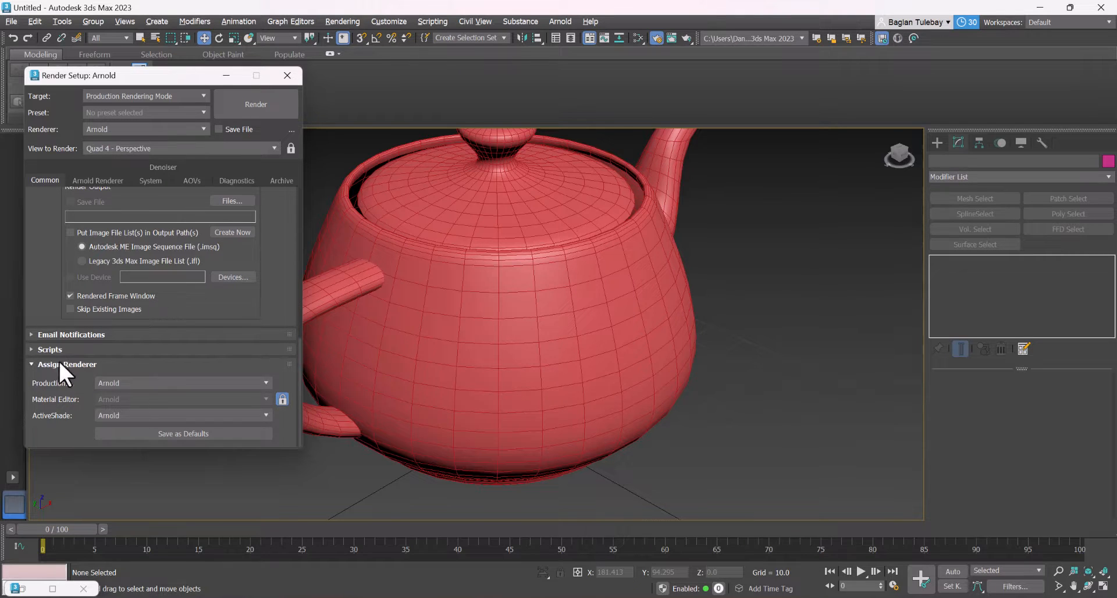
{"action": "left_click", "coordinate": [227, 76]}
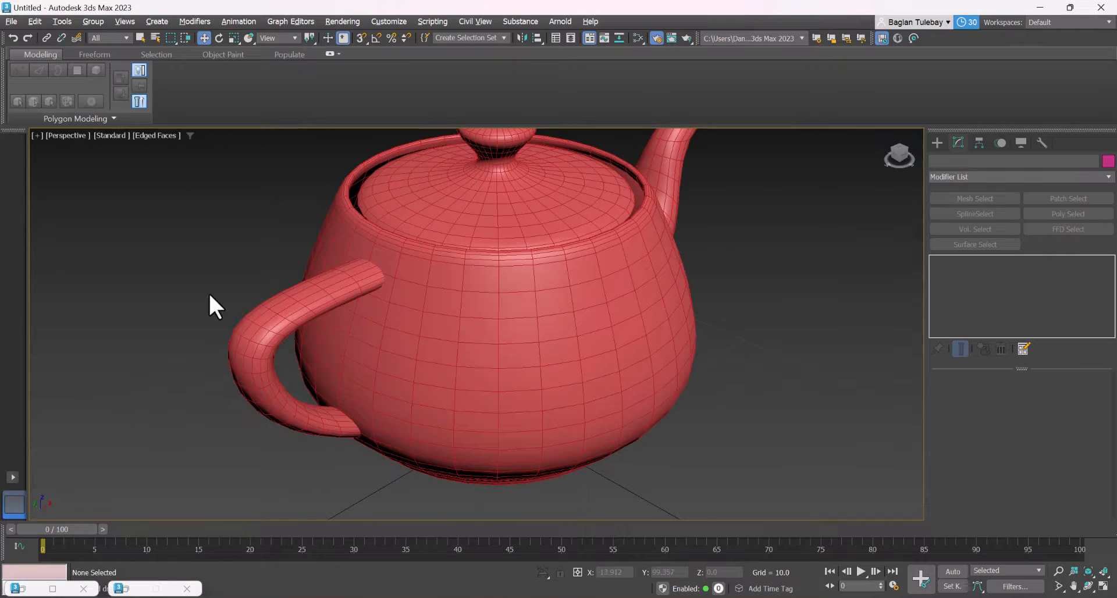
Reopen the Slate Material Editor and place its window over the middle of the viewport
{"action": "key", "text": "m"}
{"action": "left_click_drag", "start_coordinate": [197, 13], "coordinate": [345, 107]}
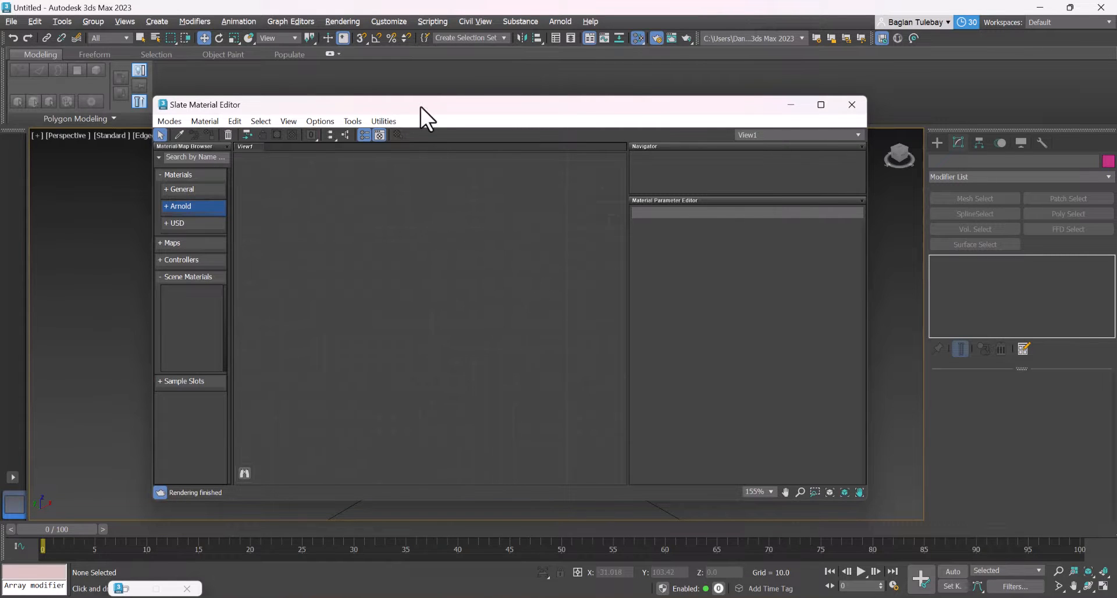
{"action": "left_click_drag", "start_coordinate": [407, 106], "coordinate": [353, 88]}
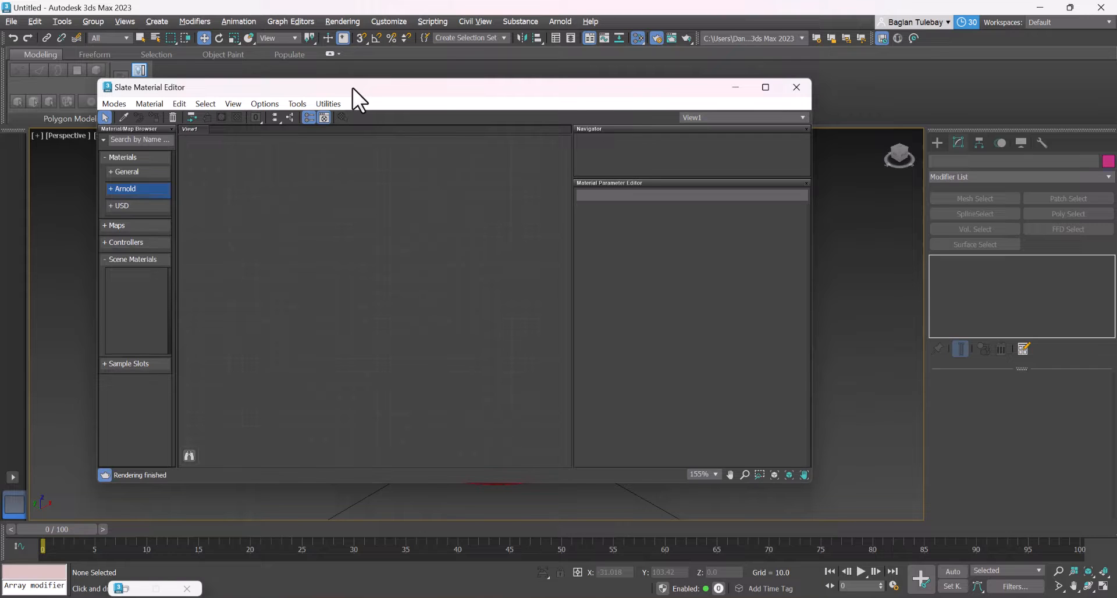
Switch the material editor to the Compact mode and back to the Slate mode
{"action": "left_click", "coordinate": [114, 104]}
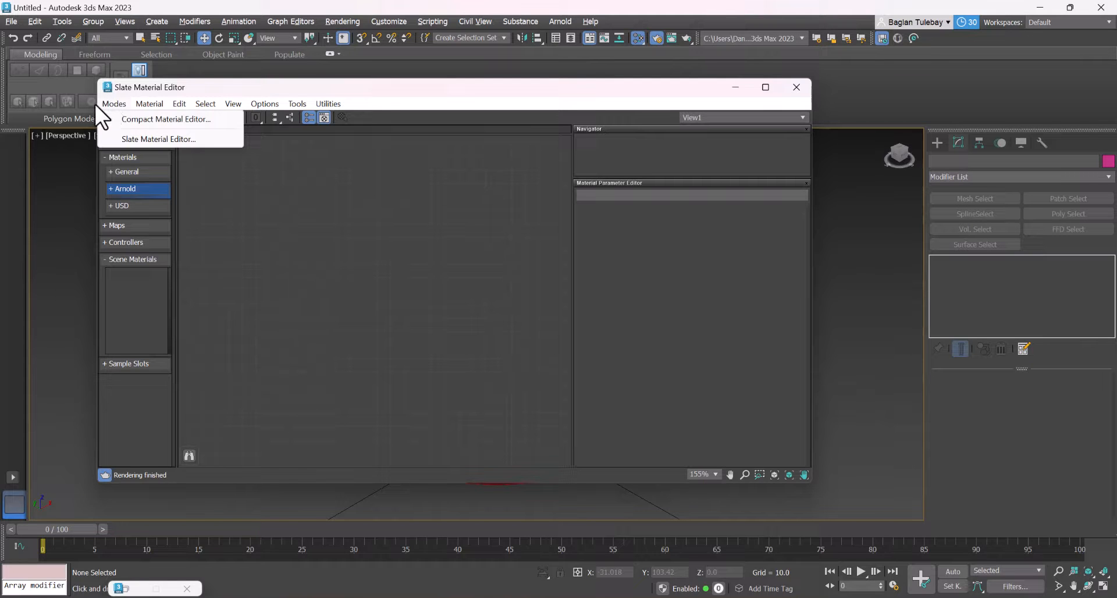
{"action": "left_click", "coordinate": [135, 115]}
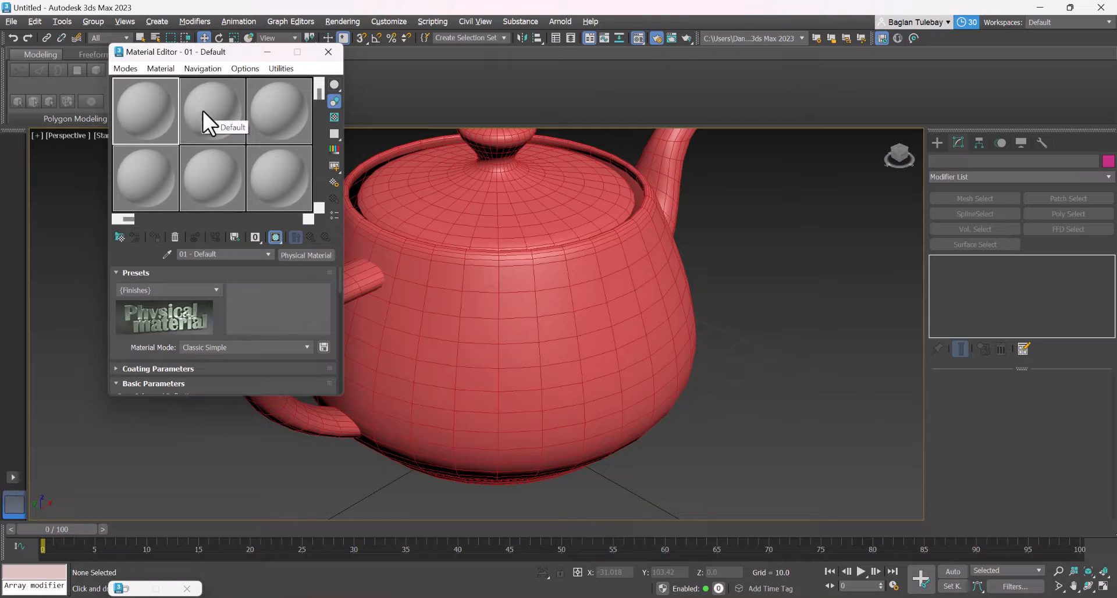
{"action": "left_click", "coordinate": [119, 68]}
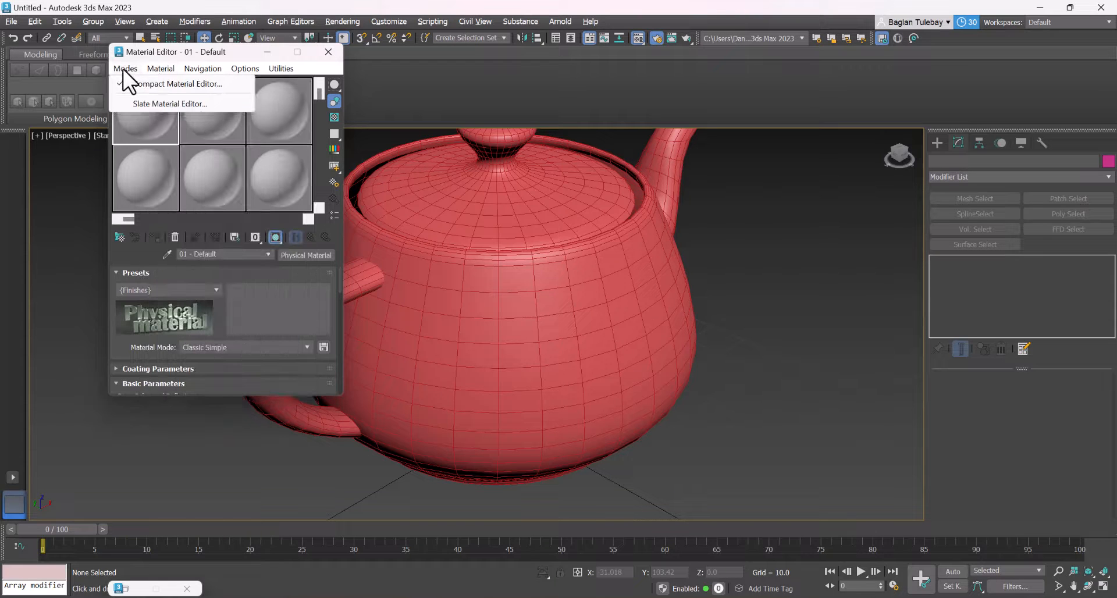
{"action": "left_click", "coordinate": [145, 105]}
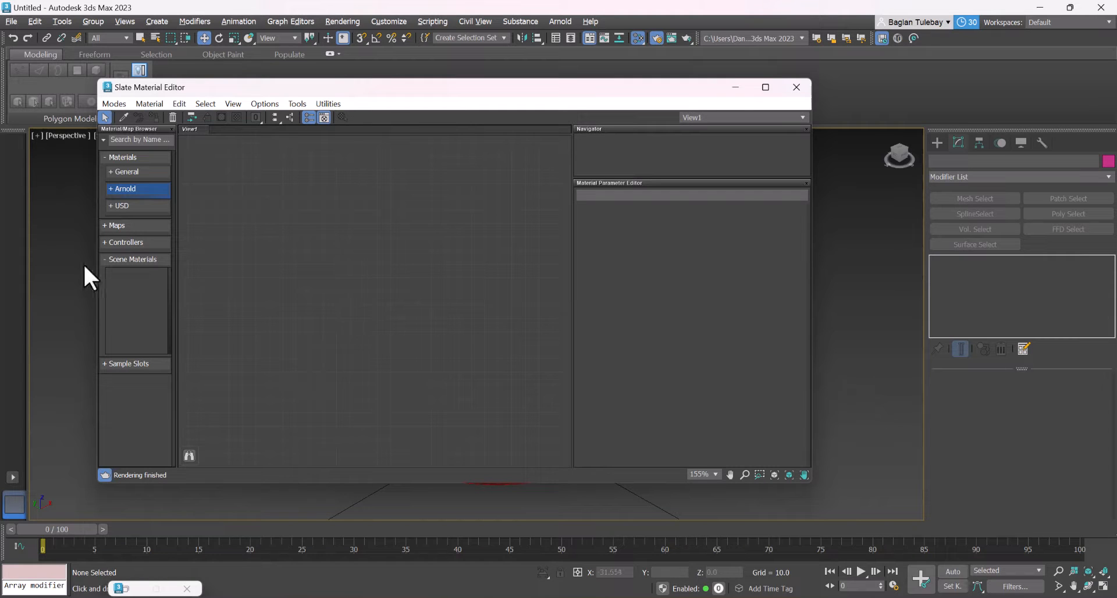
Browse the General and Arnold materials and add an Arnold Standard Surface material to the node view
{"action": "left_click", "coordinate": [129, 172]}
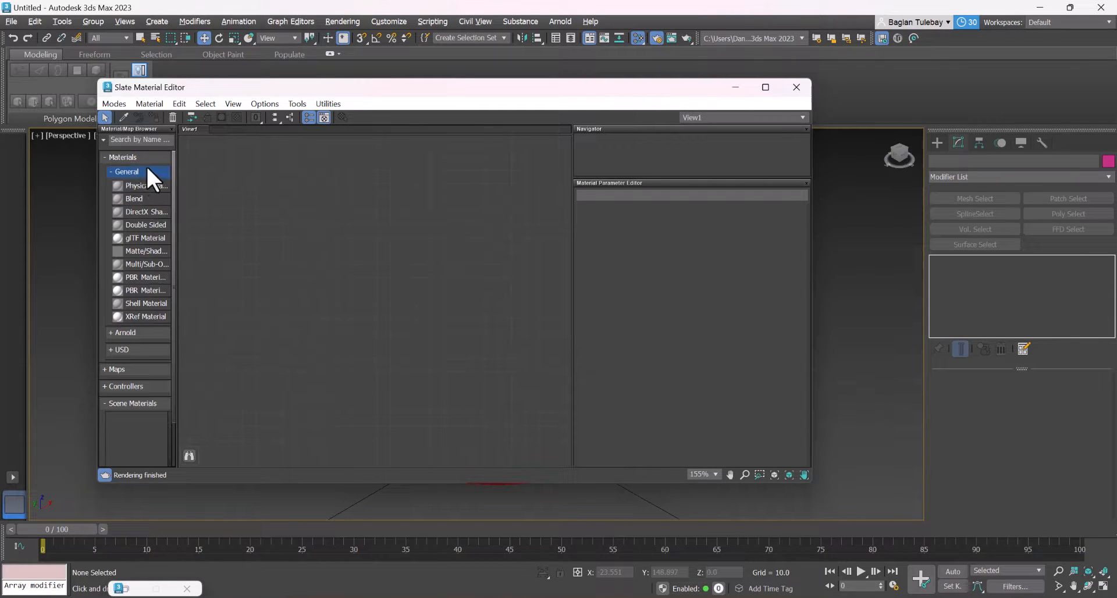
{"action": "left_click", "coordinate": [143, 170]}
{"action": "left_click", "coordinate": [140, 172]}
{"action": "scroll", "coordinate": [143, 320], "scroll_direction": "down", "scroll_amount": 2}
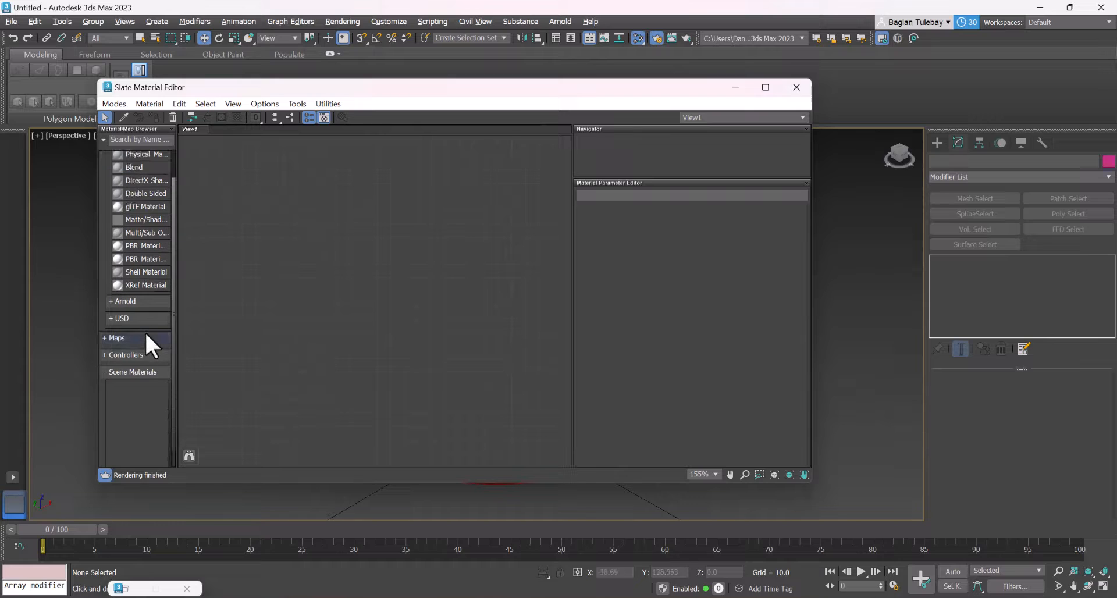
{"action": "left_click", "coordinate": [134, 302]}
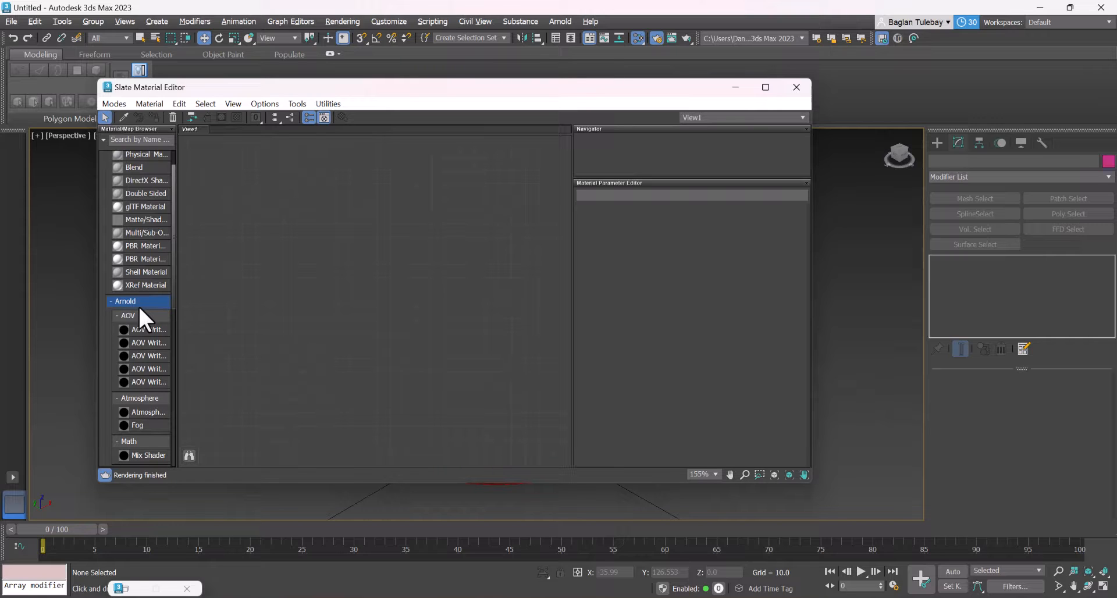
{"action": "scroll", "coordinate": [139, 309], "scroll_direction": "down", "scroll_amount": 6}
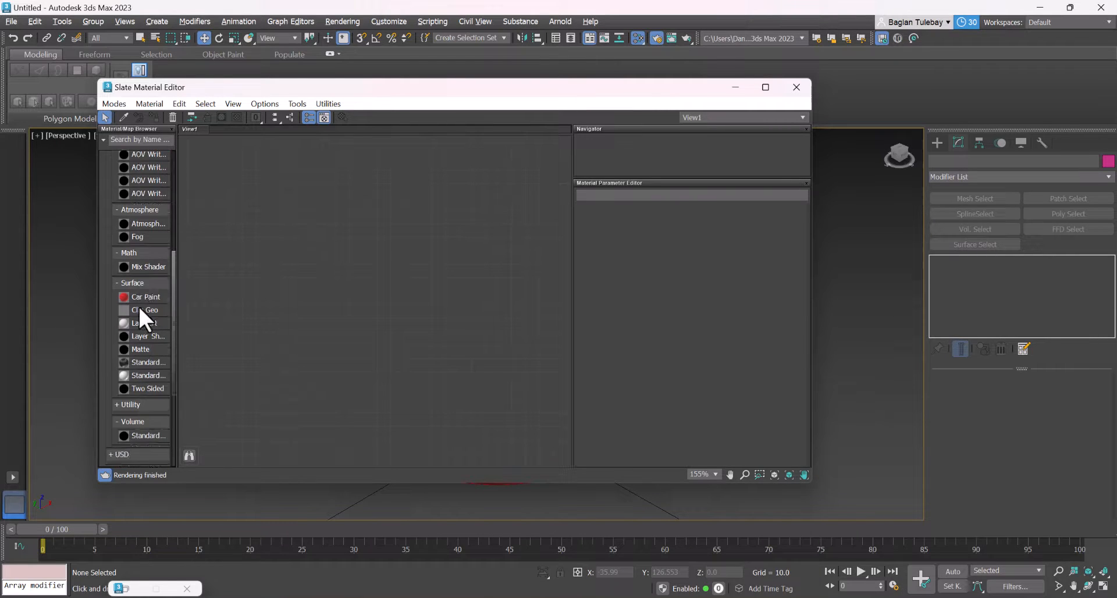
{"action": "scroll", "coordinate": [135, 307], "scroll_direction": "up", "scroll_amount": 2}
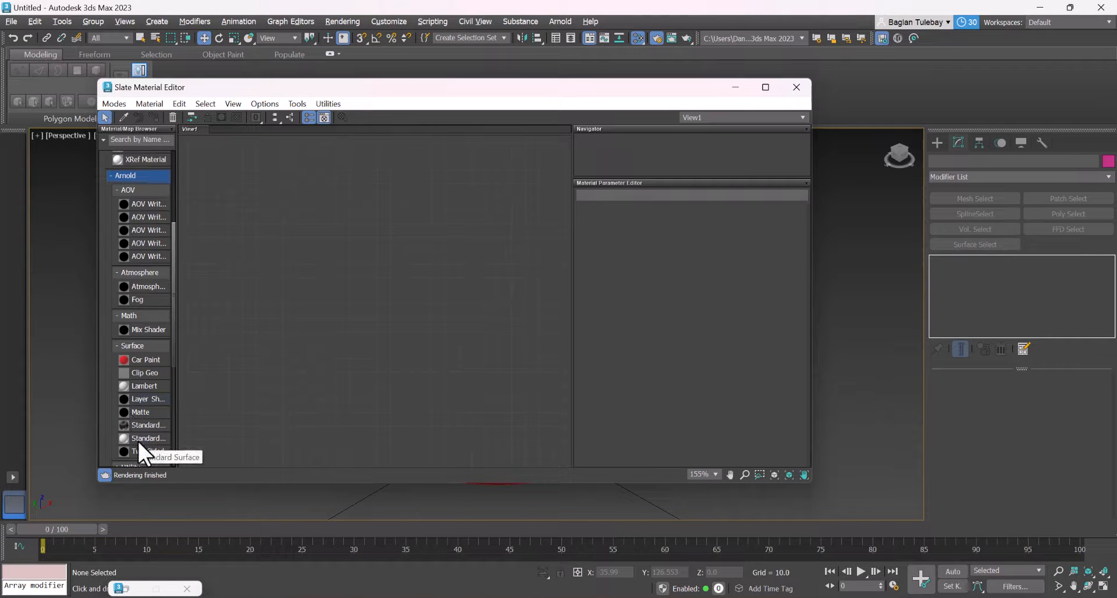
{"action": "left_click_drag", "start_coordinate": [138, 440], "coordinate": [297, 260]}
{"action": "scroll", "coordinate": [329, 288], "scroll_direction": "down", "scroll_amount": 4}
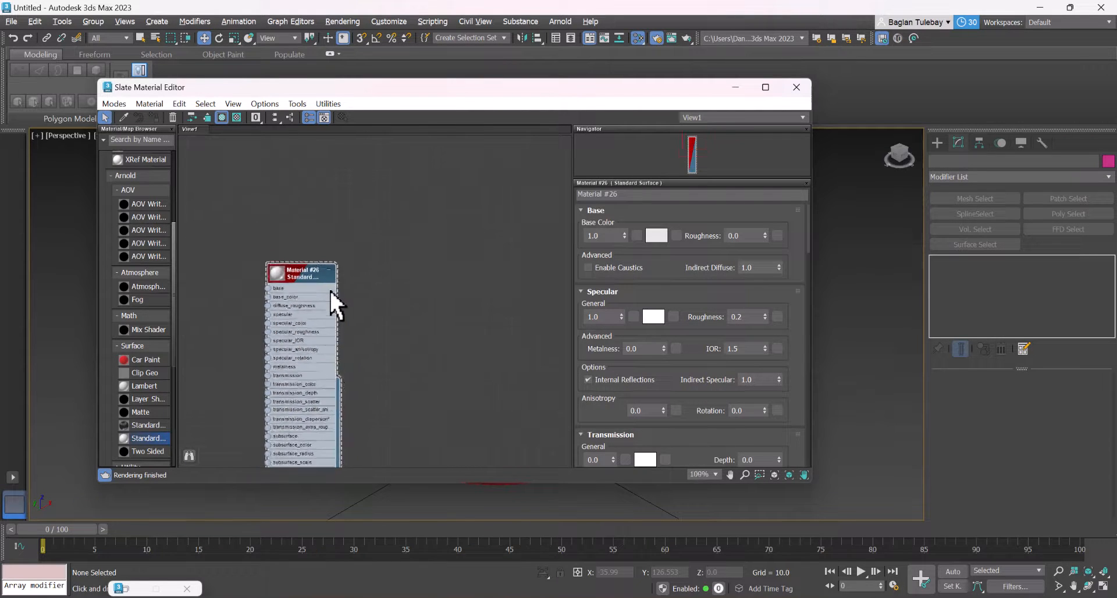
{"action": "scroll", "coordinate": [326, 296], "scroll_direction": "up", "scroll_amount": 3}
{"action": "scroll", "coordinate": [301, 278], "scroll_direction": "up", "scroll_amount": 3}
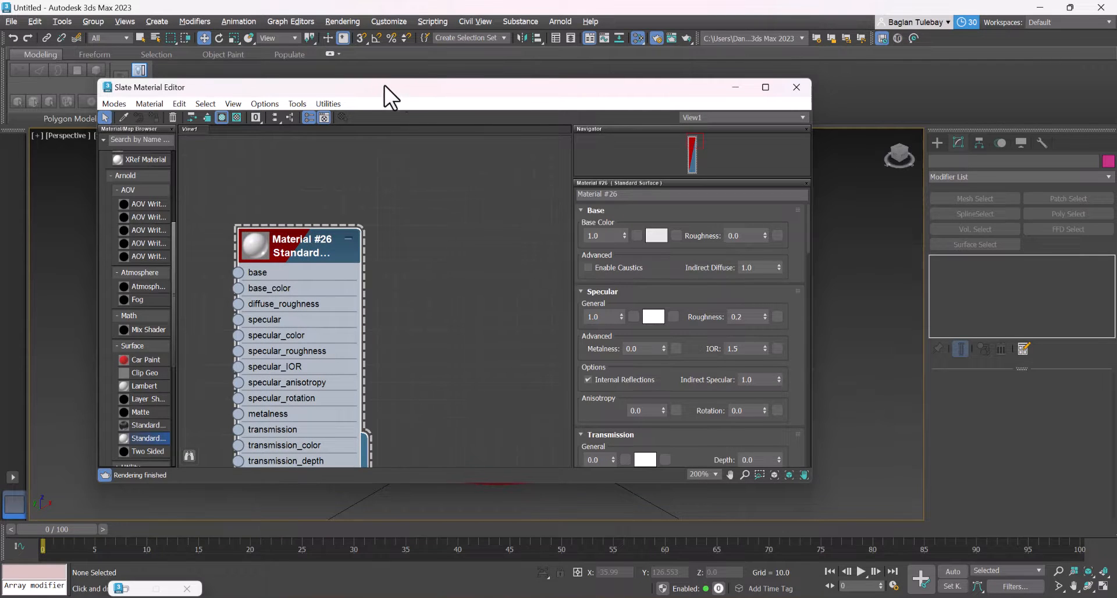
Move the Slate Material Editor below the teapot's upper part and select the teapot
{"action": "left_click_drag", "start_coordinate": [384, 85], "coordinate": [295, 88]}
{"action": "left_click_drag", "start_coordinate": [400, 89], "coordinate": [595, 359]}
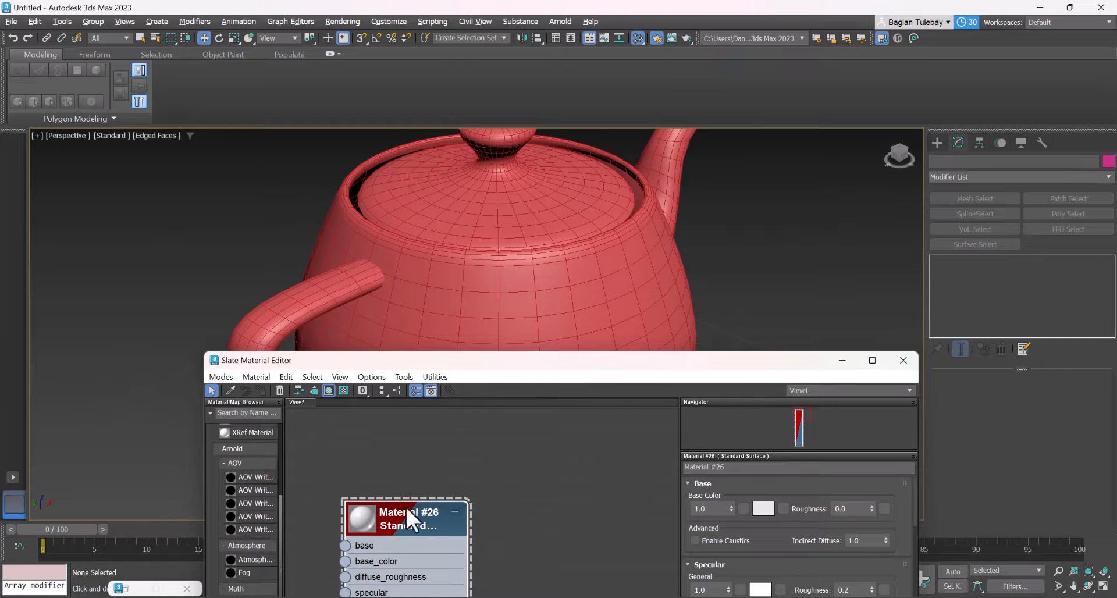
{"action": "left_click", "coordinate": [467, 268]}
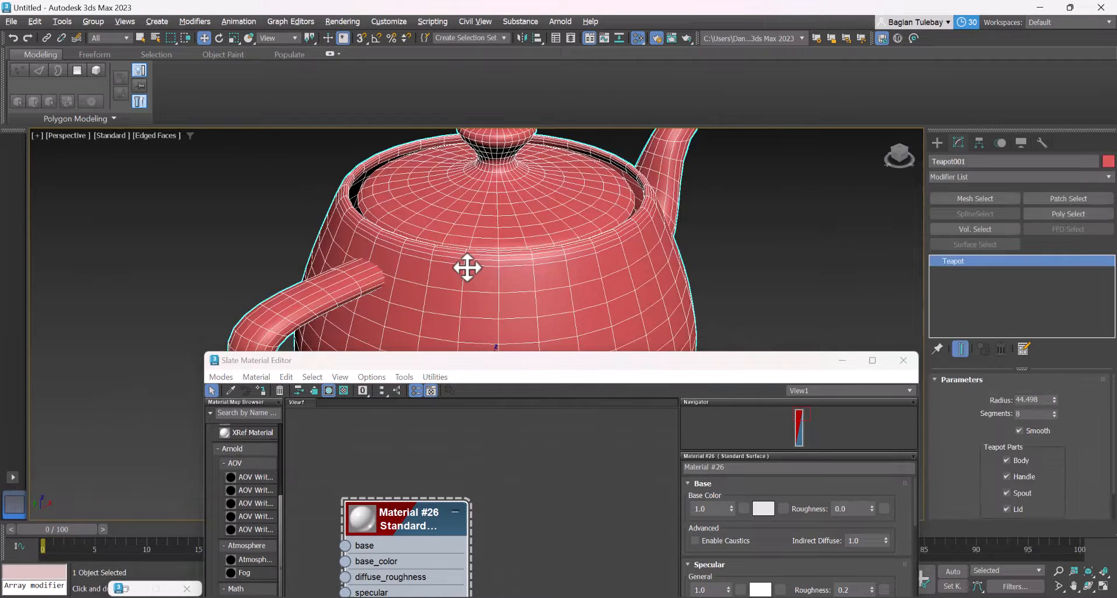
Compare the Standard Surface material's assignment option with the teapot selected and with it deselected
{"action": "right_click", "coordinate": [396, 513]}
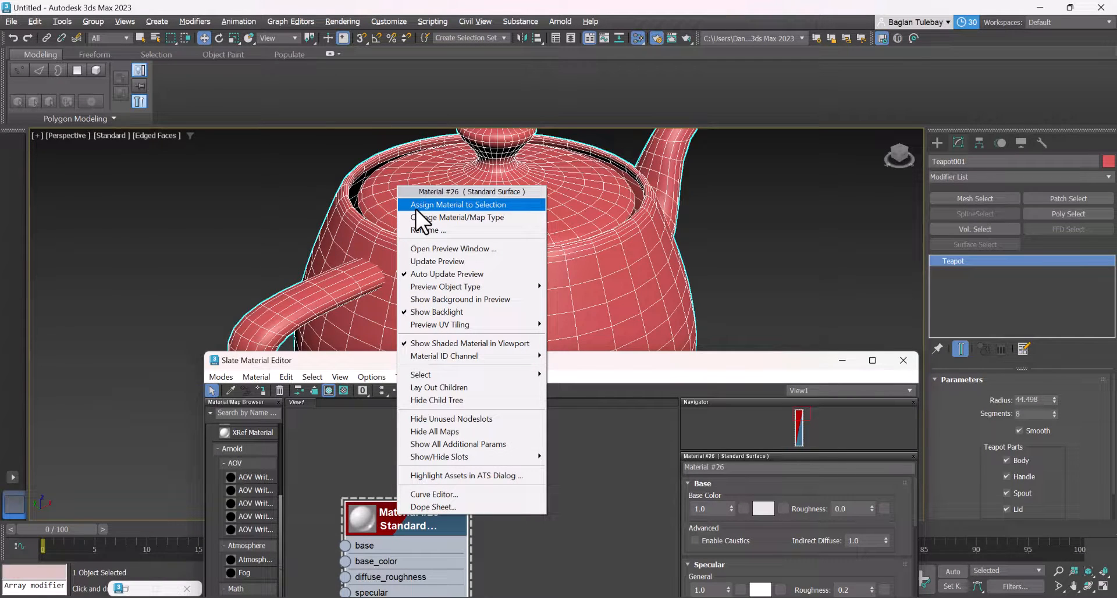
{"action": "left_click", "coordinate": [415, 205]}
{"action": "left_click", "coordinate": [179, 214]}
{"action": "right_click", "coordinate": [401, 519]}
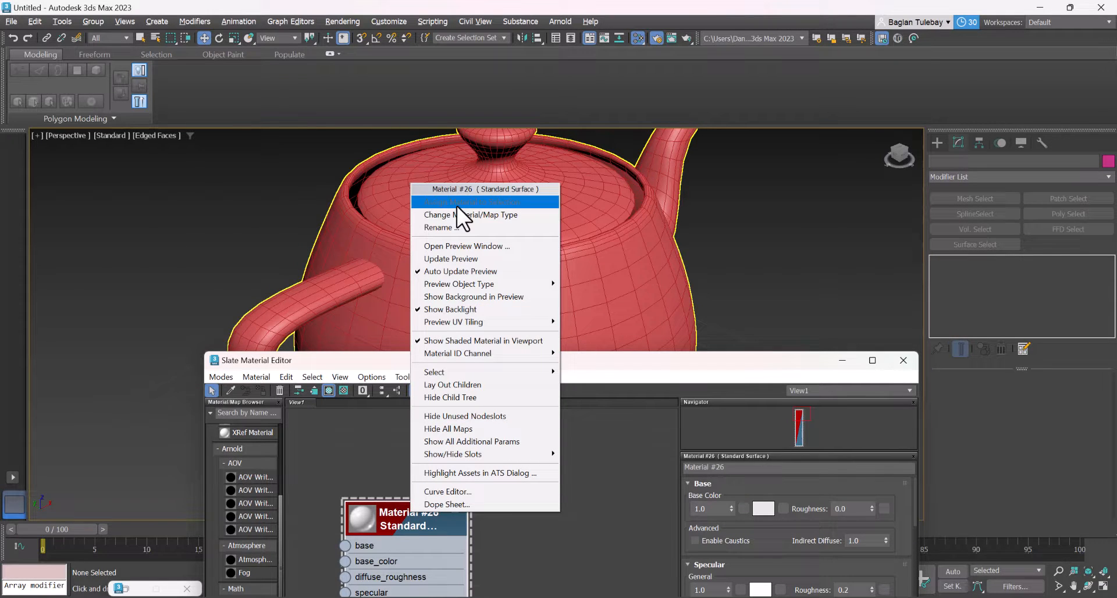
{"action": "left_click", "coordinate": [456, 271]}
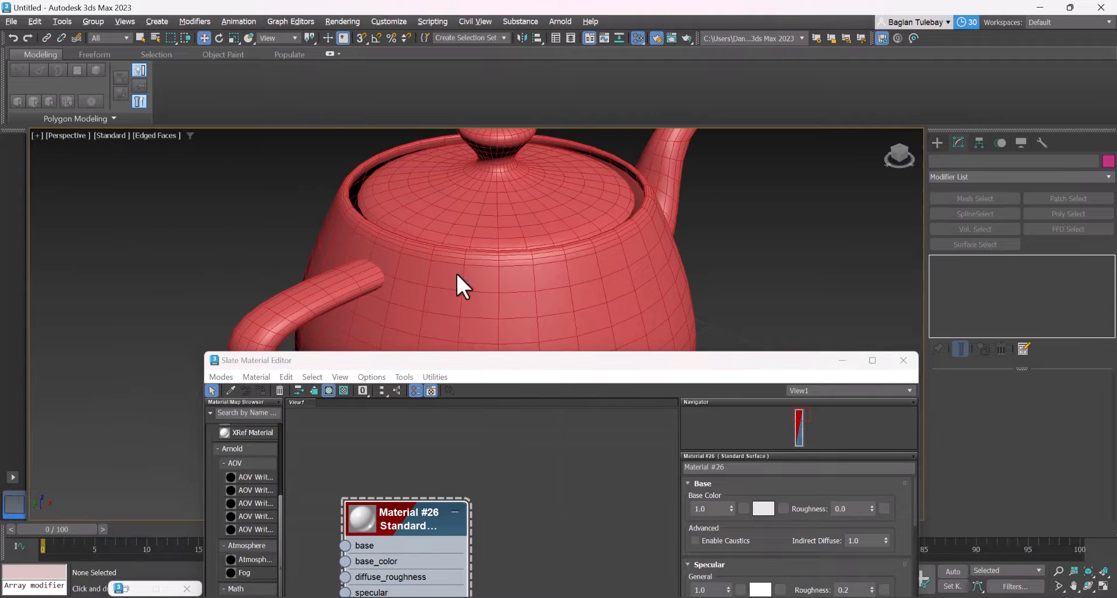
Assign the Standard Surface material to the selected teapot, minimize the Slate Material Editor and deselect the teapot
{"action": "right_click", "coordinate": [414, 510]}
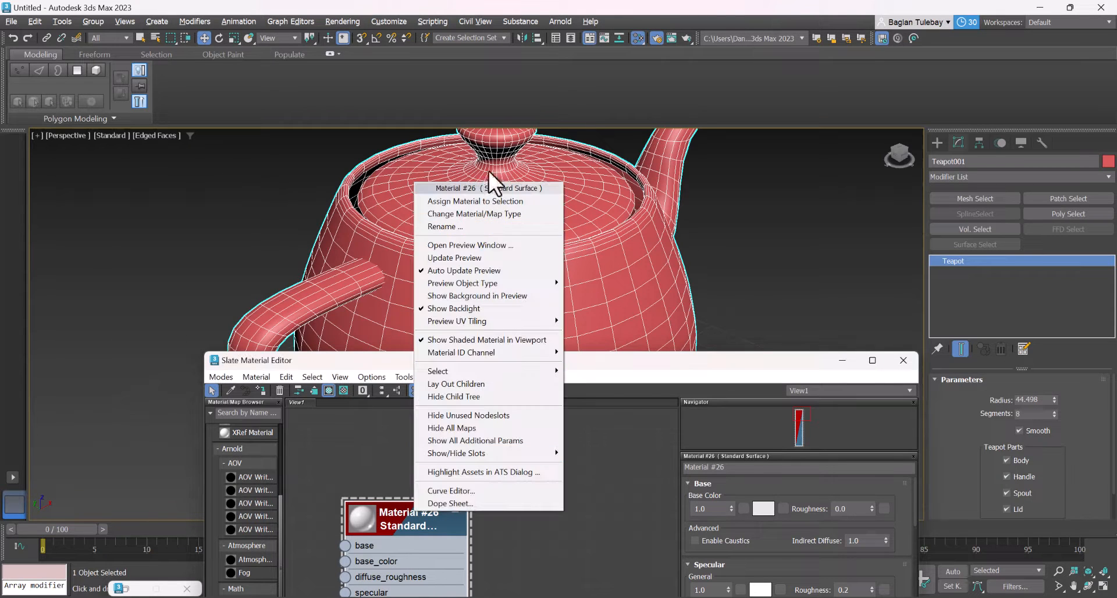
{"action": "left_click", "coordinate": [476, 201]}
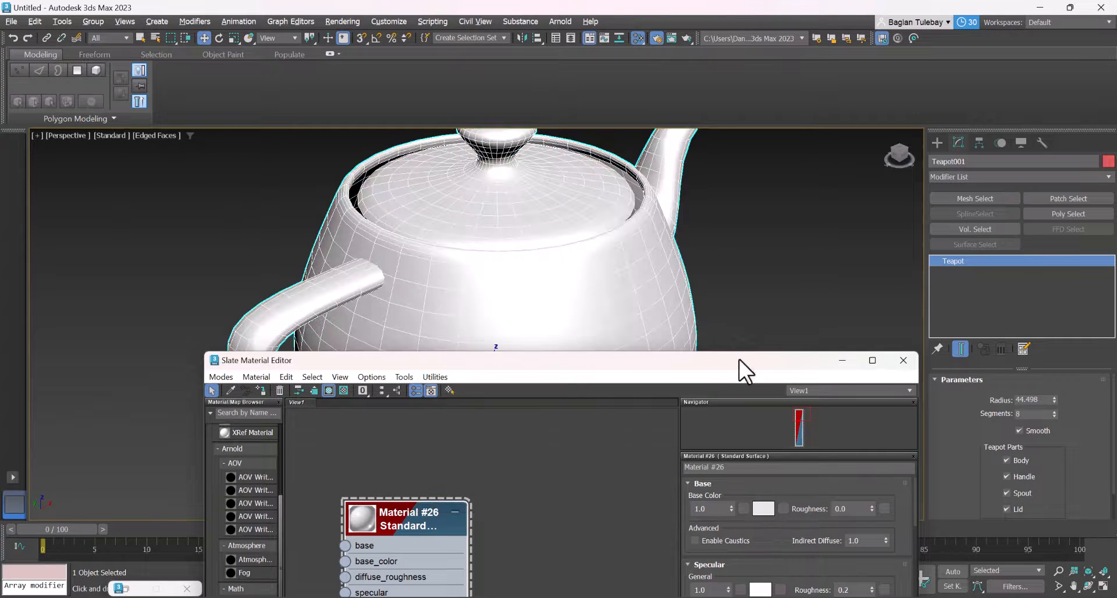
{"action": "left_click", "coordinate": [850, 364]}
{"action": "left_click", "coordinate": [792, 257]}
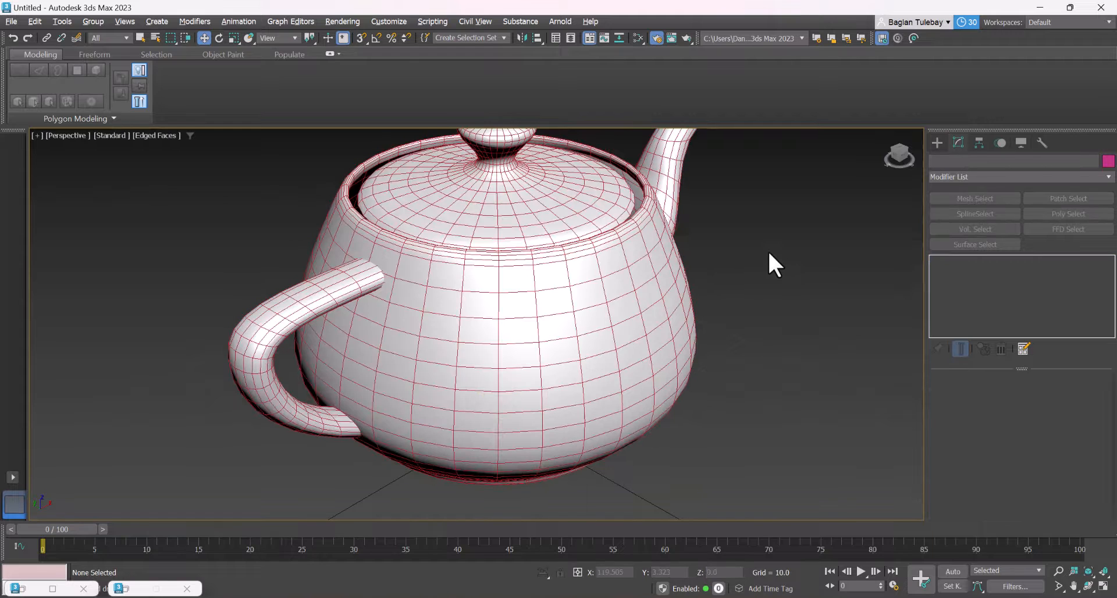
Hide the edged faces and try to set the object color to blue with nothing selected
{"action": "key", "text": "F4"}
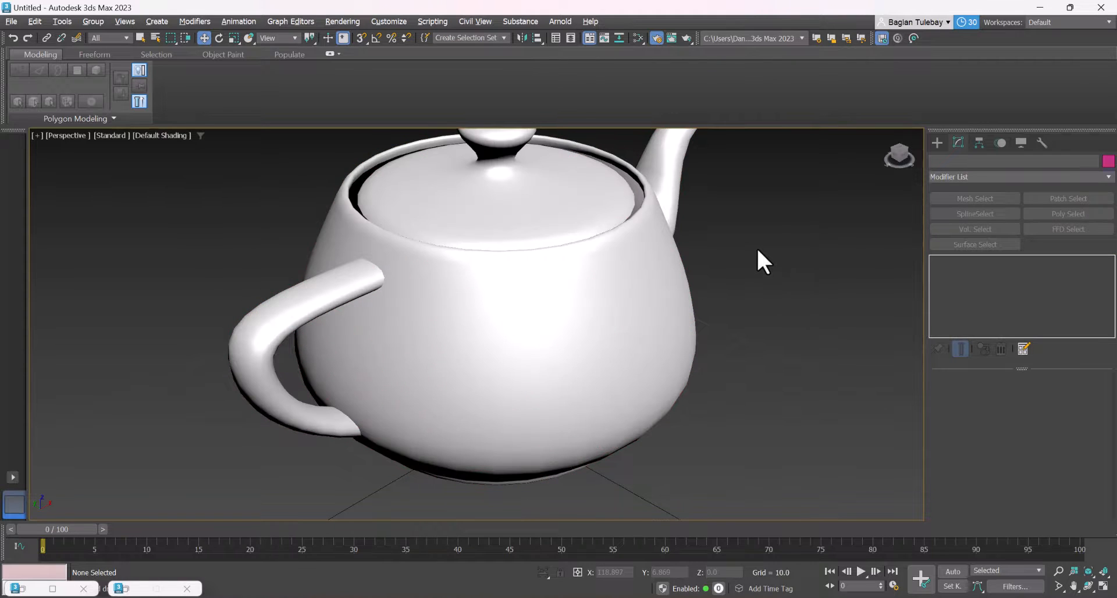
{"action": "left_click", "coordinate": [1108, 163]}
{"action": "left_click", "coordinate": [612, 294]}
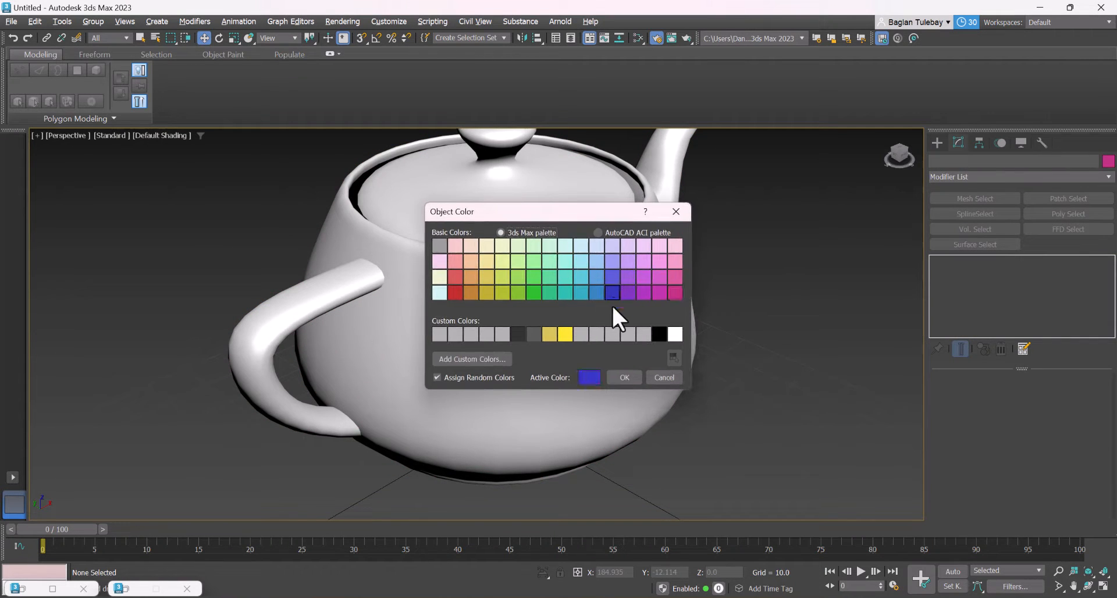
{"action": "left_click", "coordinate": [624, 377]}
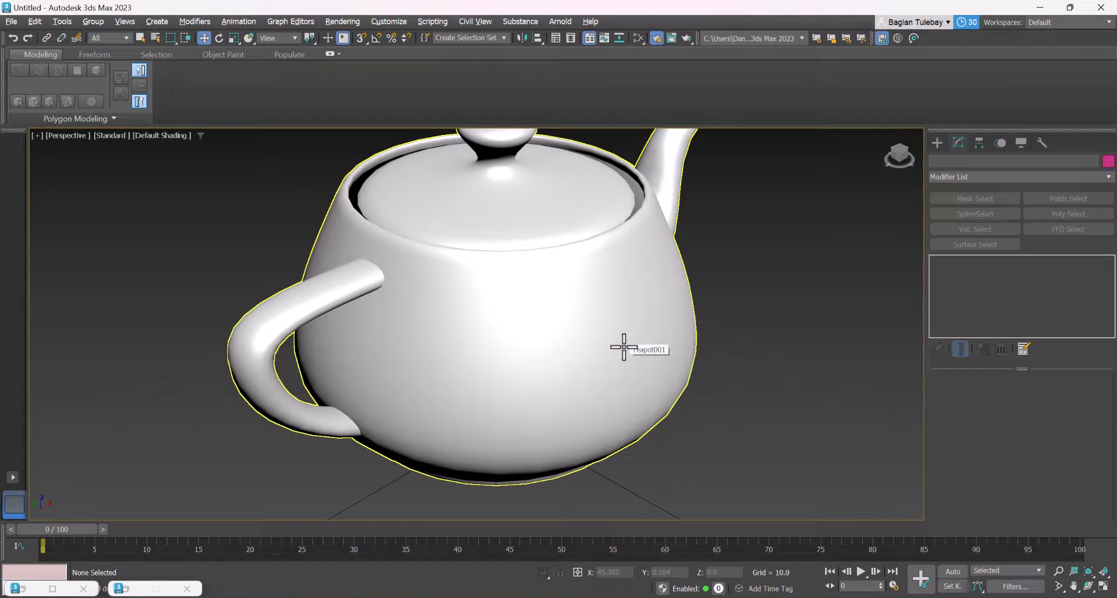
{"action": "scroll", "coordinate": [724, 410], "scroll_direction": "down", "scroll_amount": 3}
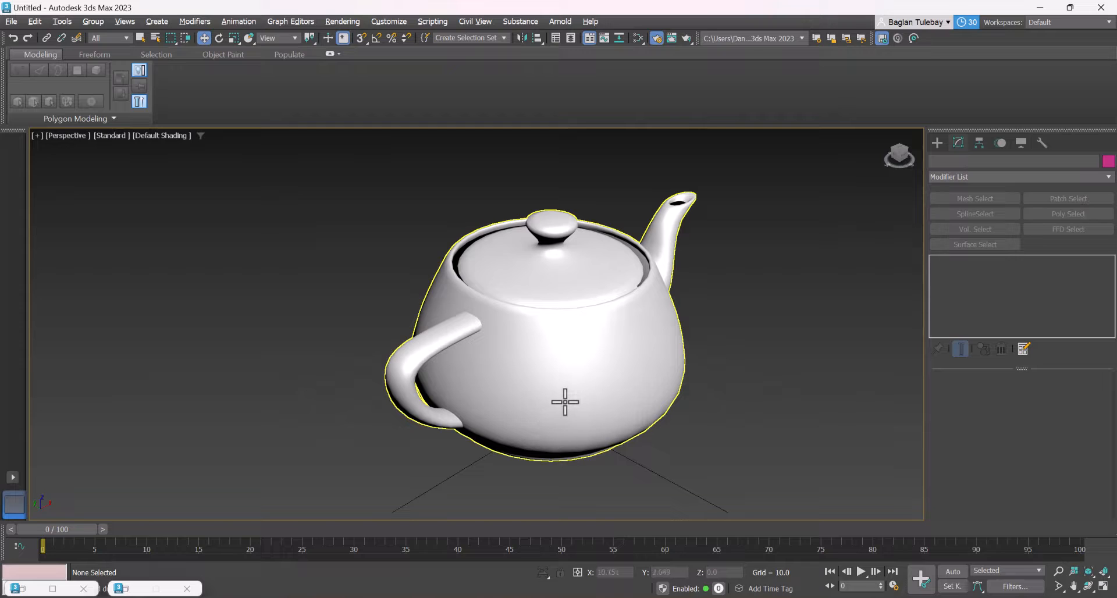
Show the edged faces, change the teapot's object color to blue and deselect the teapot
{"action": "key", "text": "F4"}
{"action": "left_click_drag", "start_coordinate": [703, 350], "coordinate": [375, 446]}
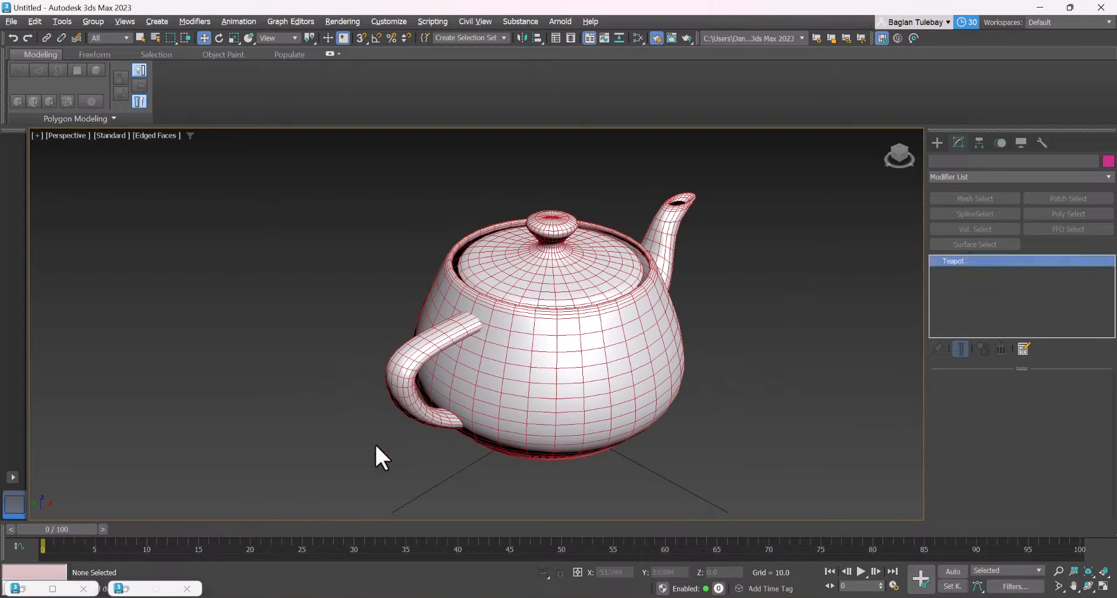
{"action": "left_click", "coordinate": [1108, 161]}
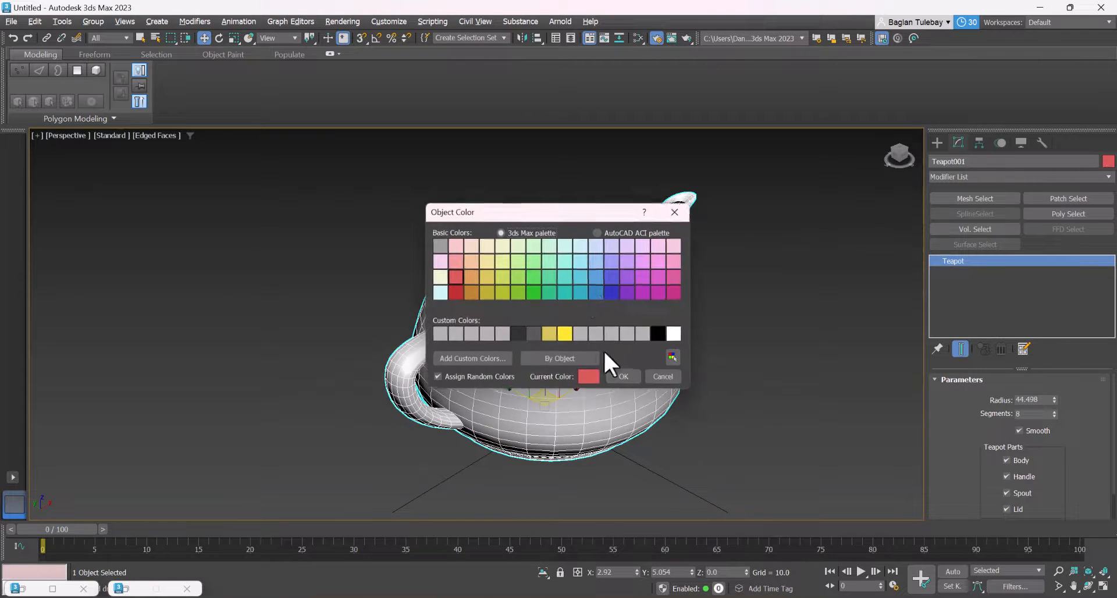
{"action": "left_click", "coordinate": [609, 291]}
{"action": "left_click", "coordinate": [631, 379]}
{"action": "left_click", "coordinate": [794, 279]}
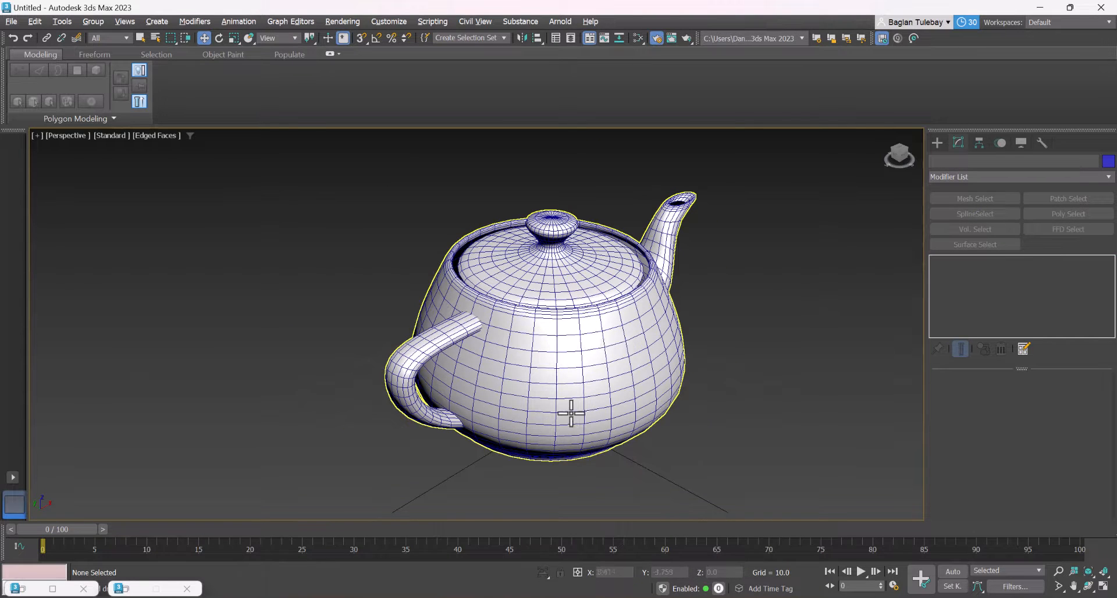
Examine the teapot's wireframe color and shading from near and far, and briefly check its material node in the Slate Material Editor
{"action": "scroll", "coordinate": [571, 407], "scroll_direction": "up", "scroll_amount": 5}
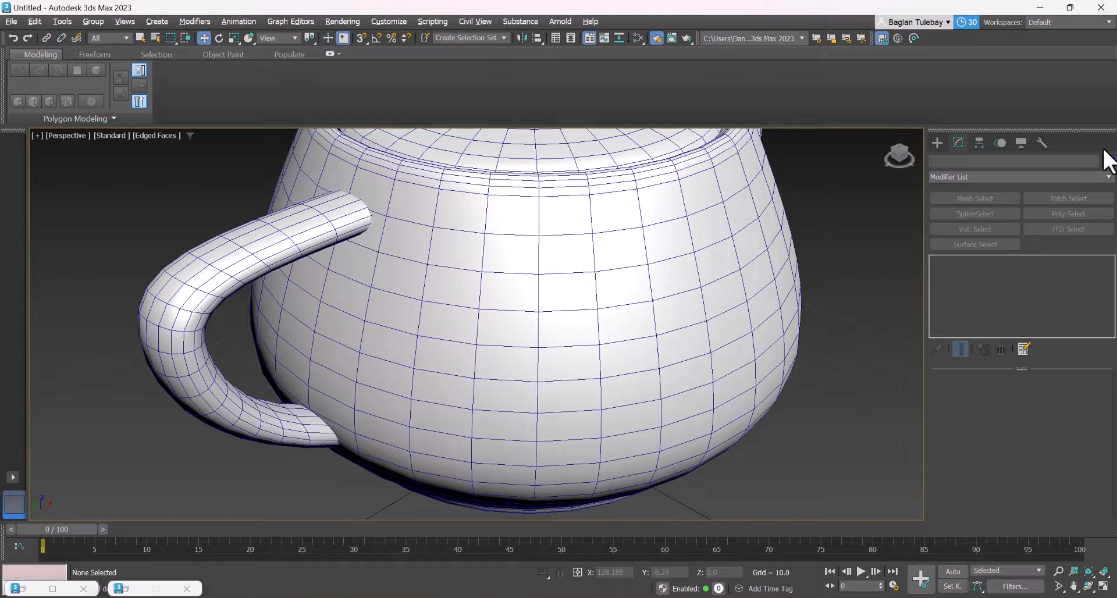
{"action": "left_click", "coordinate": [52, 588]}
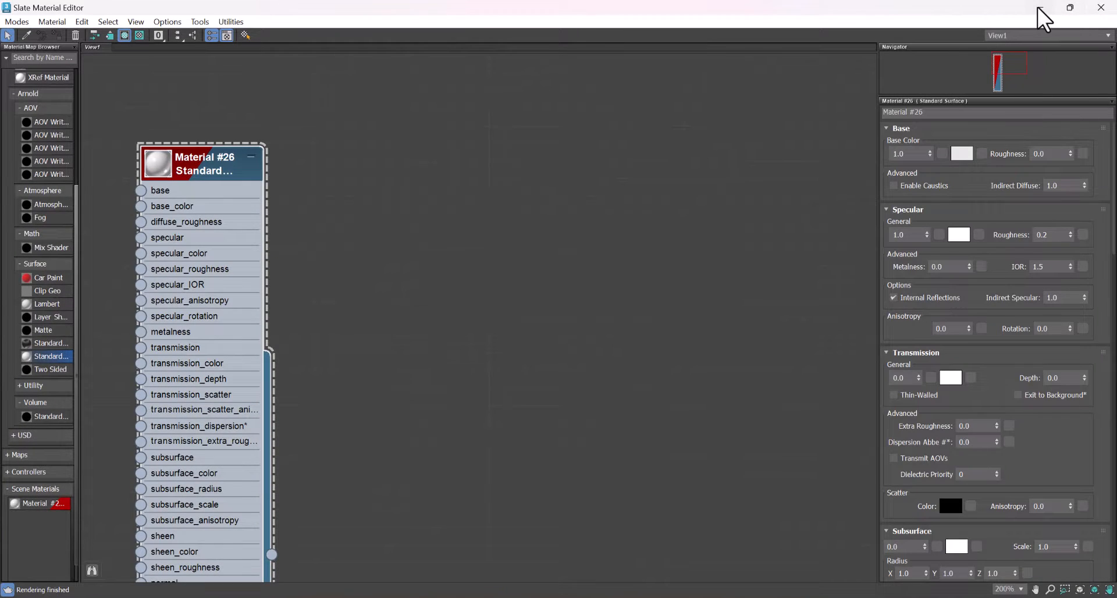
{"action": "left_click", "coordinate": [1040, 8]}
{"action": "left_click", "coordinate": [485, 252]}
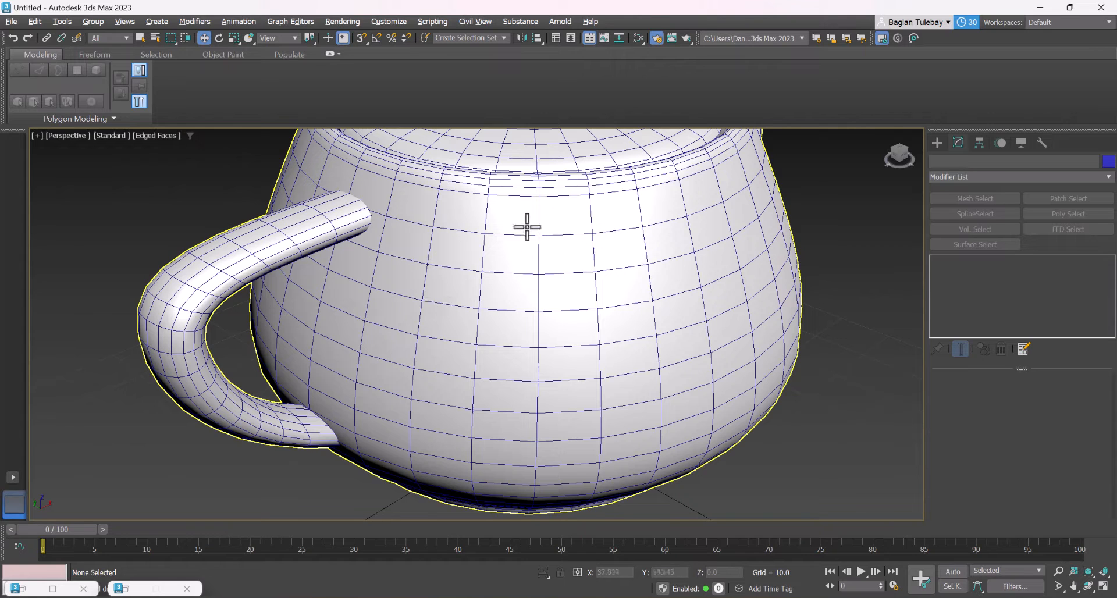
{"action": "scroll", "coordinate": [474, 274], "scroll_direction": "down", "scroll_amount": 2}
{"action": "scroll", "coordinate": [474, 273], "scroll_direction": "down", "scroll_amount": 4}
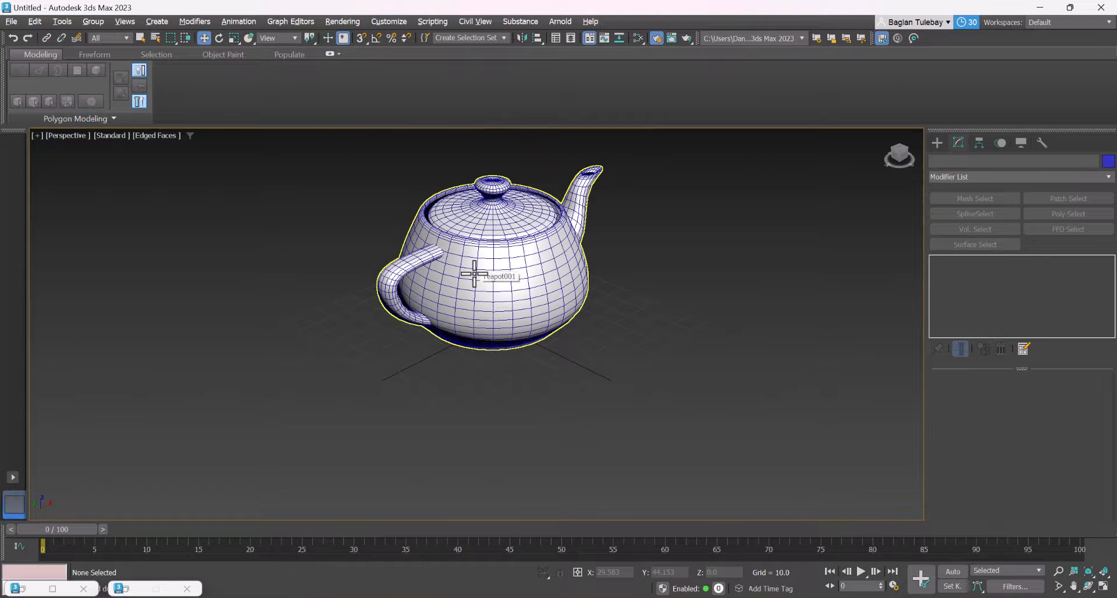
{"action": "scroll", "coordinate": [474, 273], "scroll_direction": "down", "scroll_amount": 1}
{"action": "scroll", "coordinate": [506, 262], "scroll_direction": "up", "scroll_amount": 5}
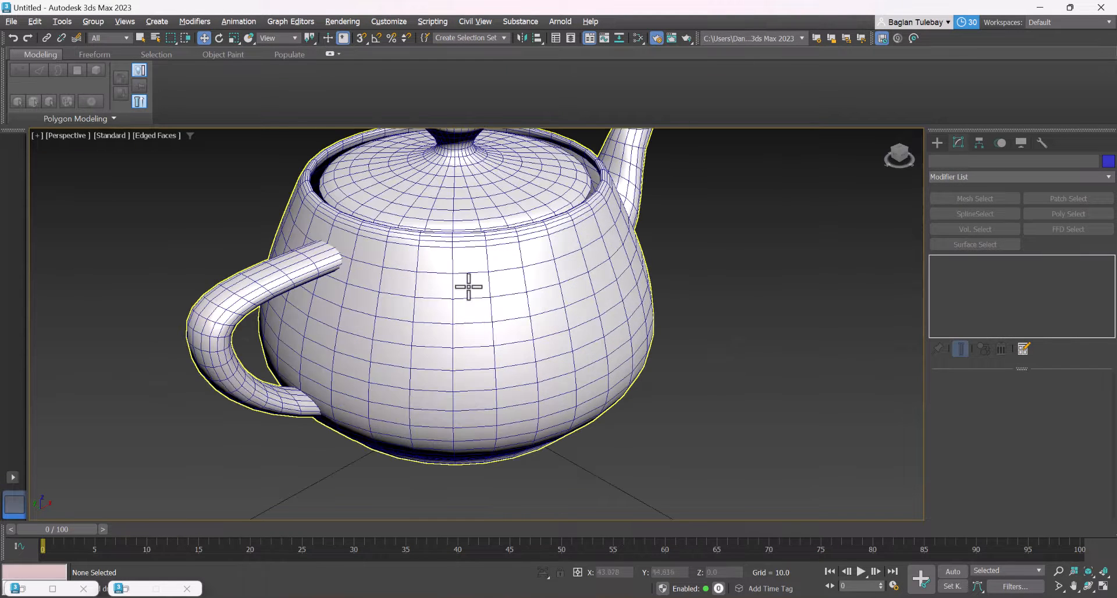
{"action": "scroll", "coordinate": [536, 329], "scroll_direction": "down", "scroll_amount": 3}
{"action": "scroll", "coordinate": [490, 291], "scroll_direction": "up", "scroll_amount": 2}
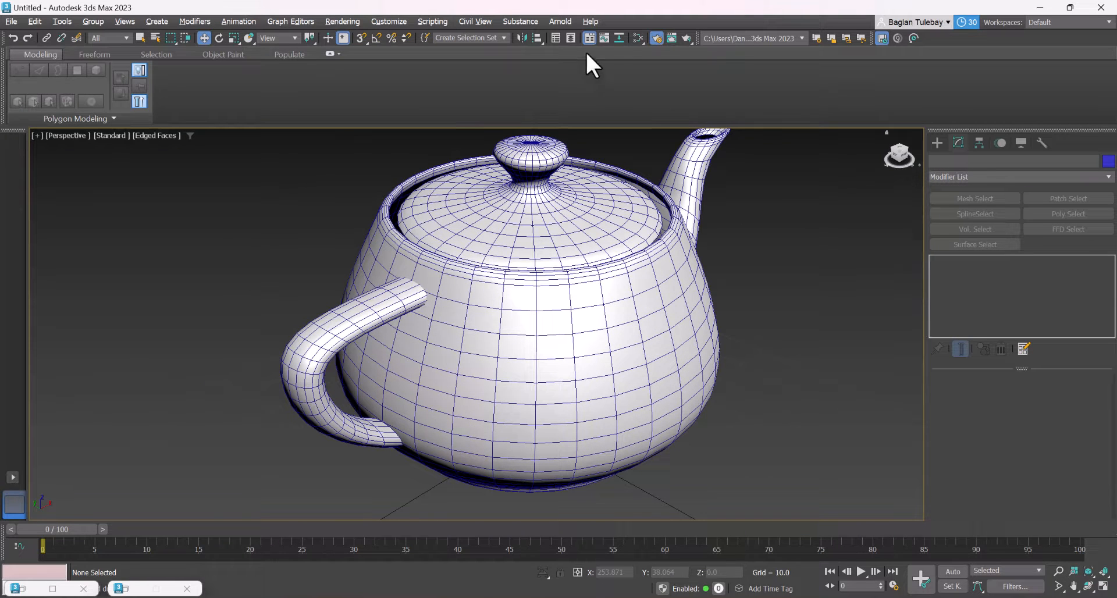
Render the Perspective view with Arnold to inspect the teapot's default material, and close the rendered image
{"action": "left_click", "coordinate": [654, 38]}
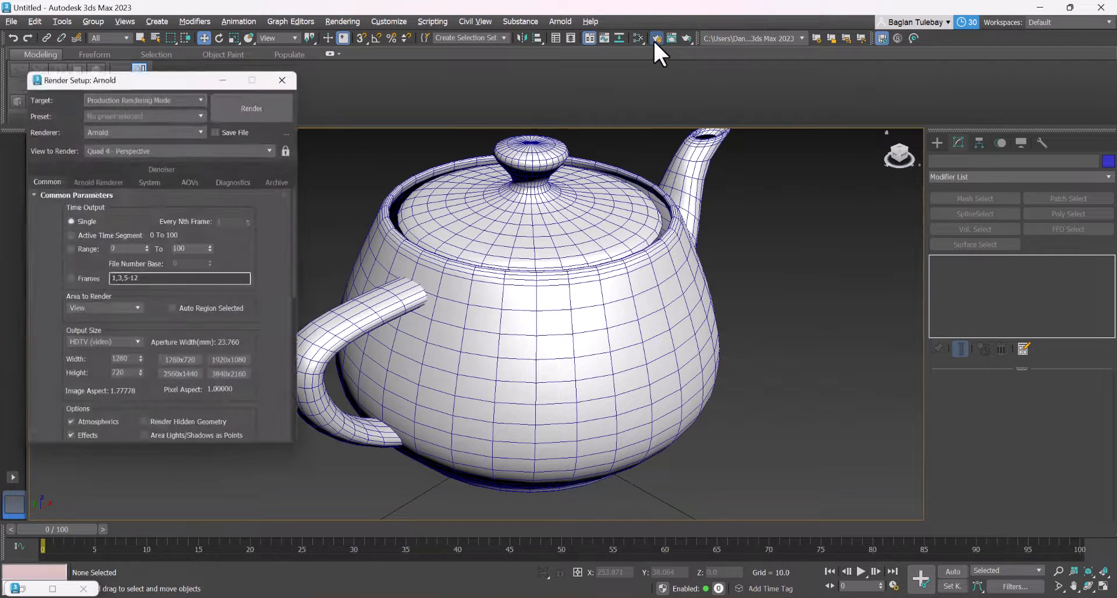
{"action": "left_click", "coordinate": [257, 103]}
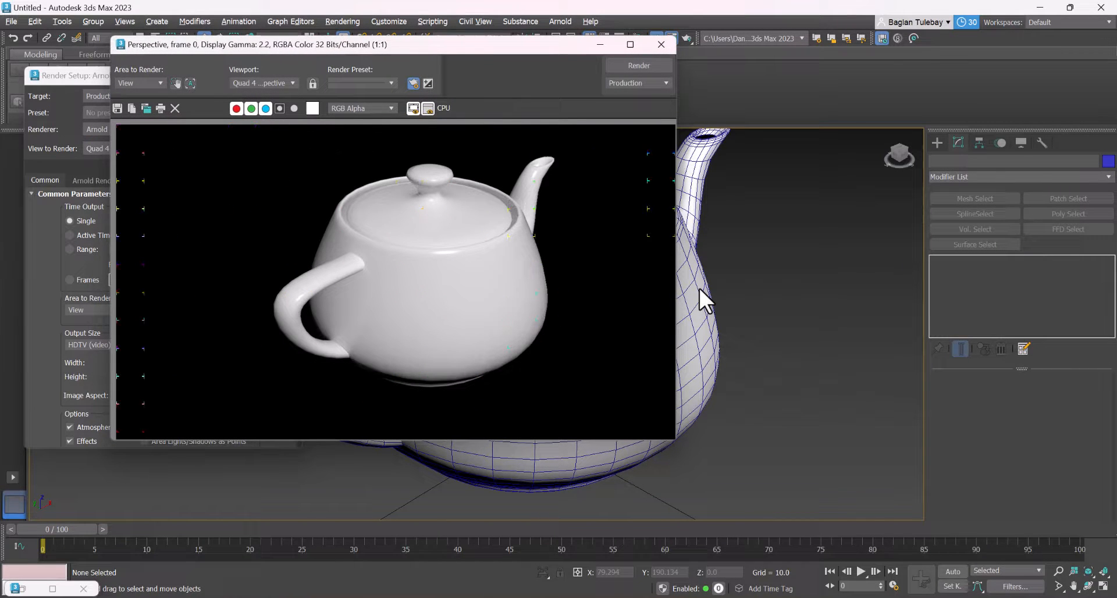
{"action": "left_click", "coordinate": [660, 44]}
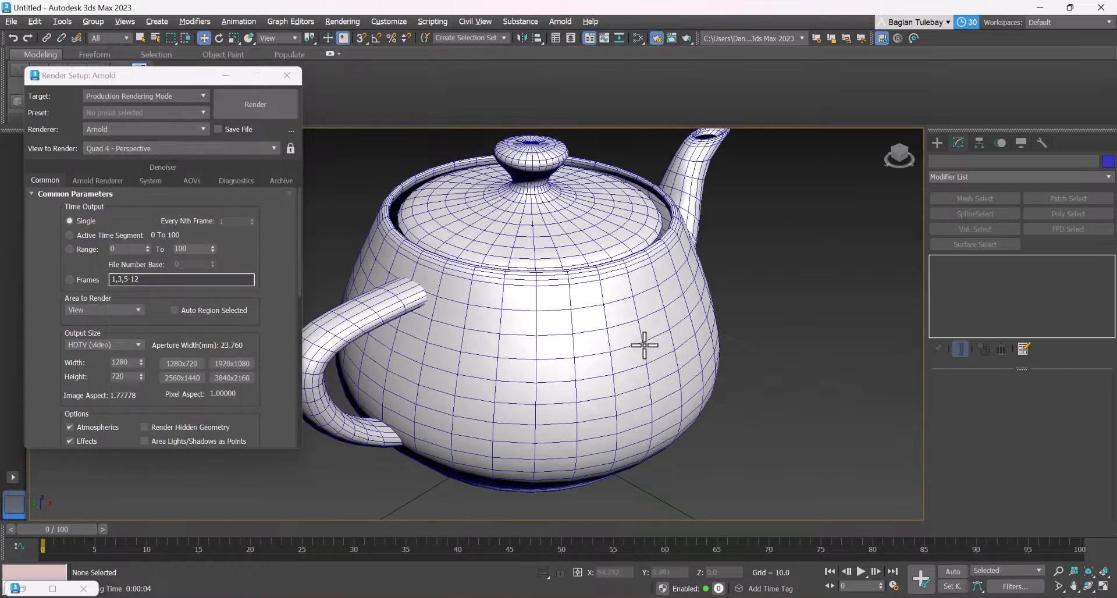
{"action": "scroll", "coordinate": [536, 372], "scroll_direction": "down", "scroll_amount": 5}
{"action": "scroll", "coordinate": [546, 327], "scroll_direction": "up", "scroll_amount": 2}
Select the teapot, reopen the Slate Material Editor and place the material's node and the editor window within easy reach
{"action": "left_click", "coordinate": [546, 328]}
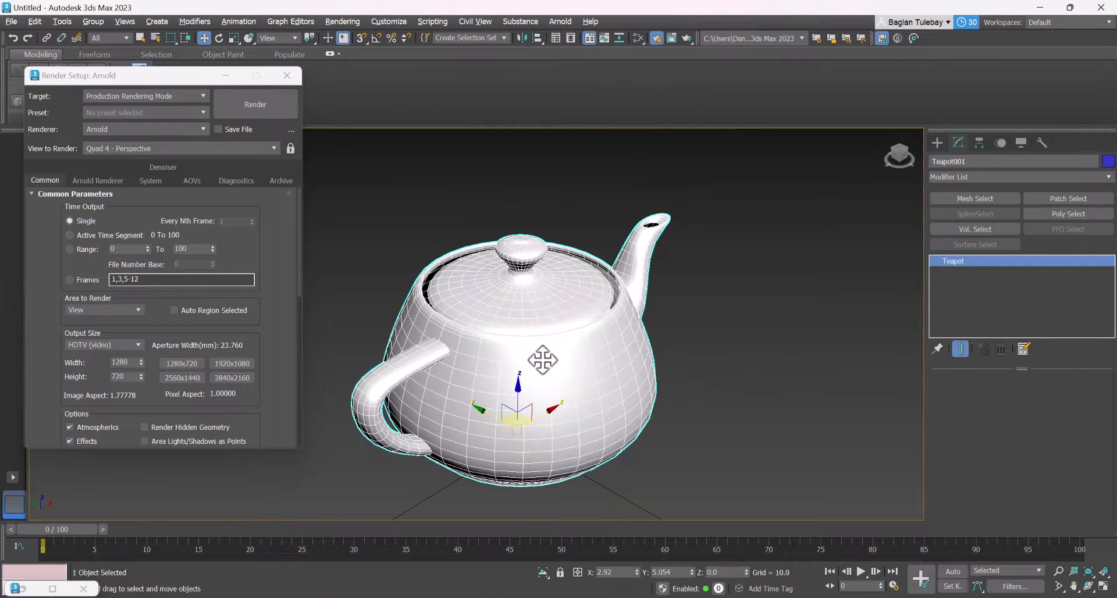
{"action": "key", "text": "m"}
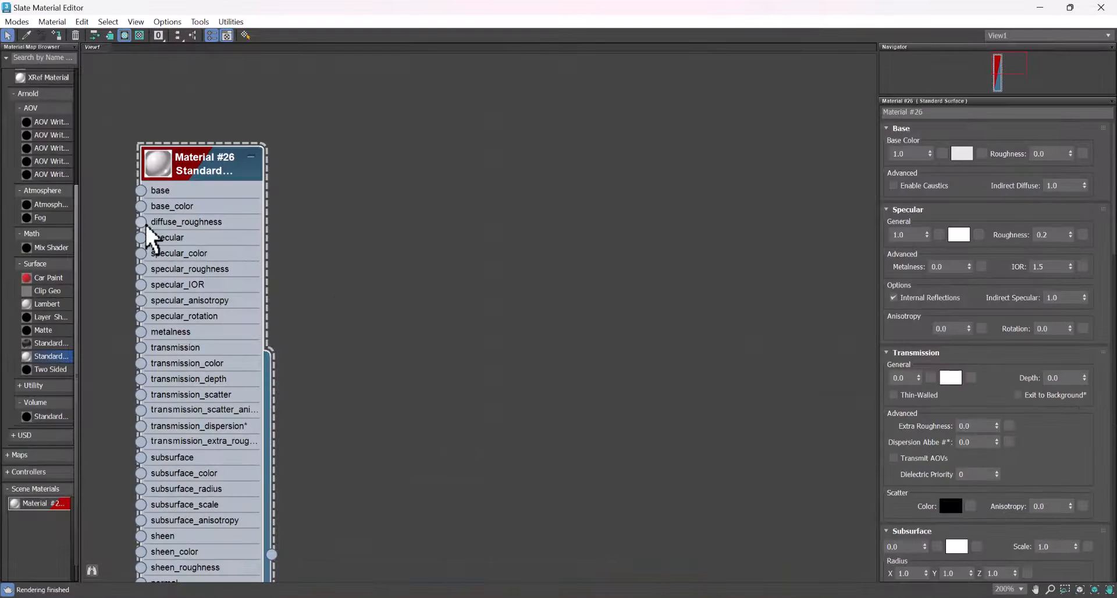
{"action": "left_click_drag", "start_coordinate": [210, 176], "coordinate": [385, 158]}
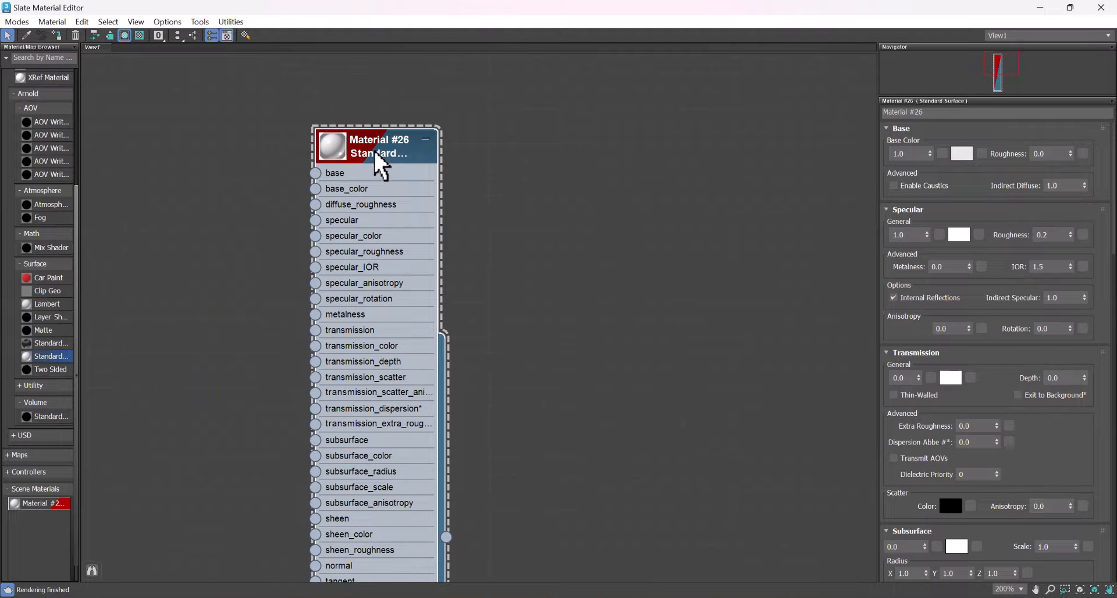
{"action": "left_click_drag", "start_coordinate": [610, 7], "coordinate": [316, 98]}
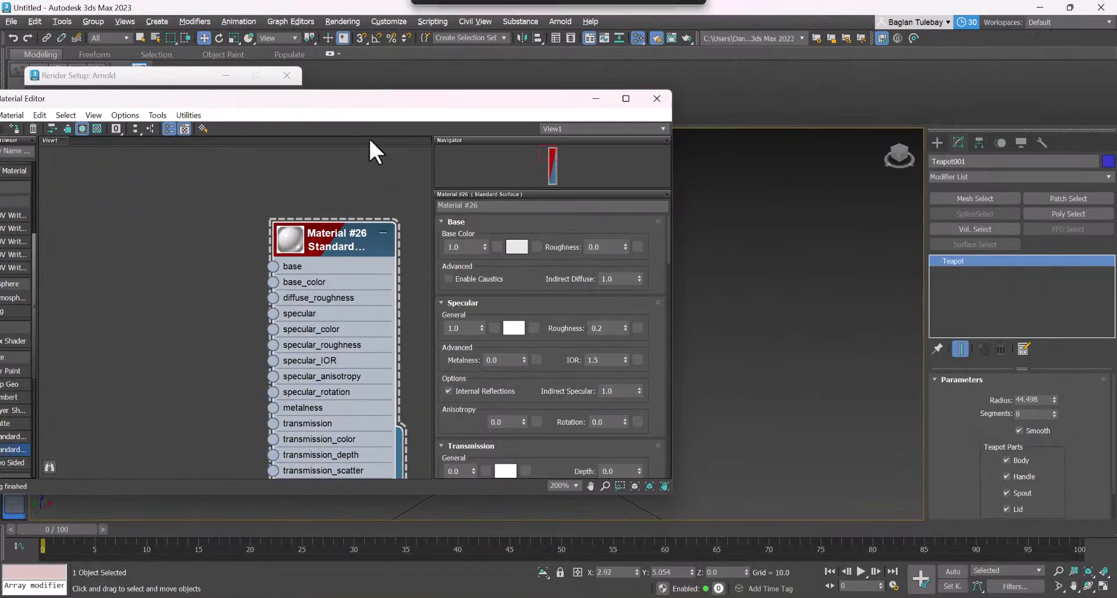
Set the Standard Surface material's base color to pure red
{"action": "left_click", "coordinate": [520, 244]}
{"action": "left_click_drag", "start_coordinate": [271, 120], "coordinate": [234, 104]}
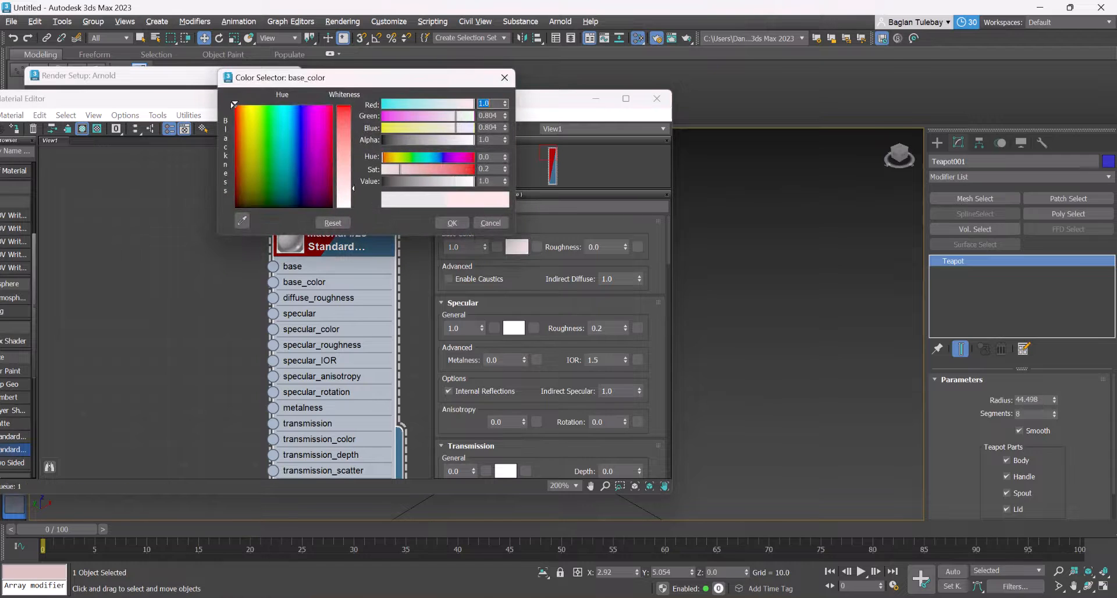
{"action": "left_click_drag", "start_coordinate": [343, 130], "coordinate": [343, 105]}
{"action": "left_click", "coordinate": [452, 223]}
Move the material editor out of the way, render the red teapot, inspect it up close and close the rendered image
{"action": "left_click_drag", "start_coordinate": [488, 98], "coordinate": [445, 414]}
{"action": "left_click", "coordinate": [268, 93]}
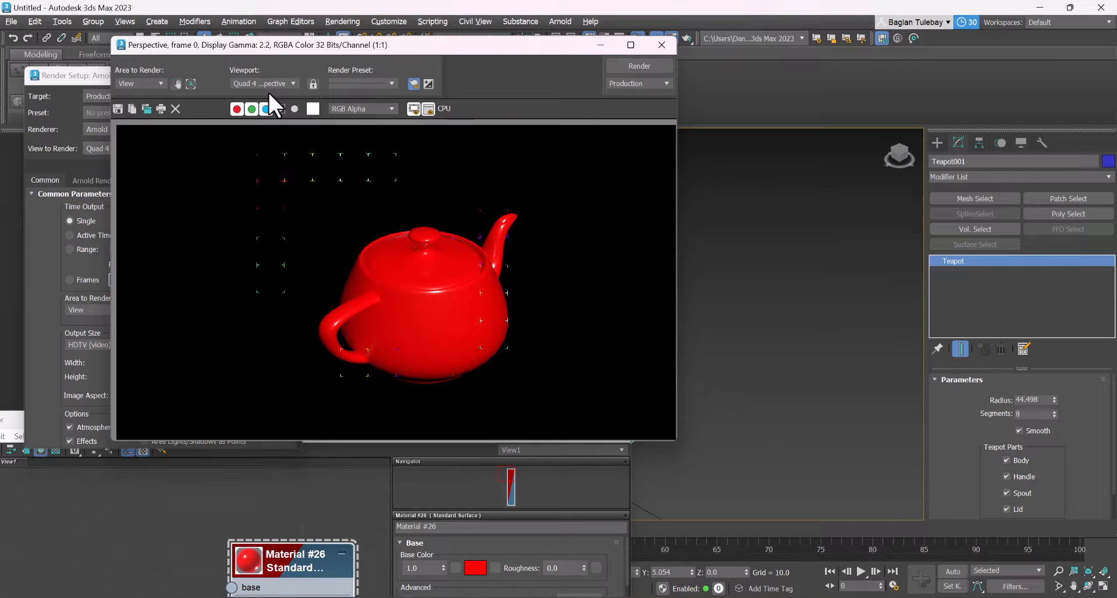
{"action": "scroll", "coordinate": [503, 363], "scroll_direction": "up", "scroll_amount": 2}
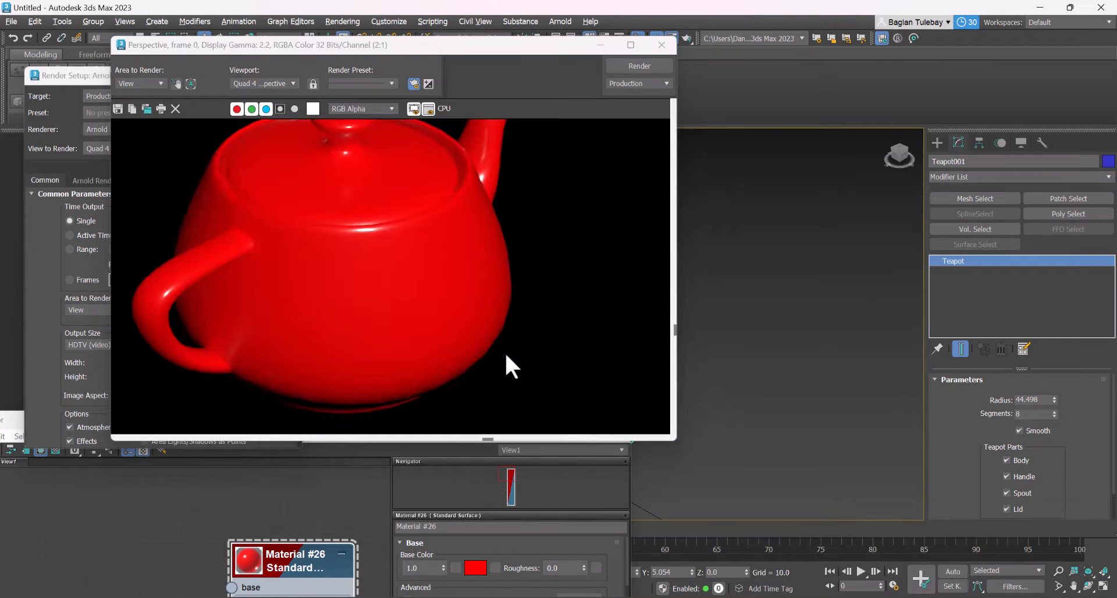
{"action": "scroll", "coordinate": [418, 330], "scroll_direction": "down", "scroll_amount": 2}
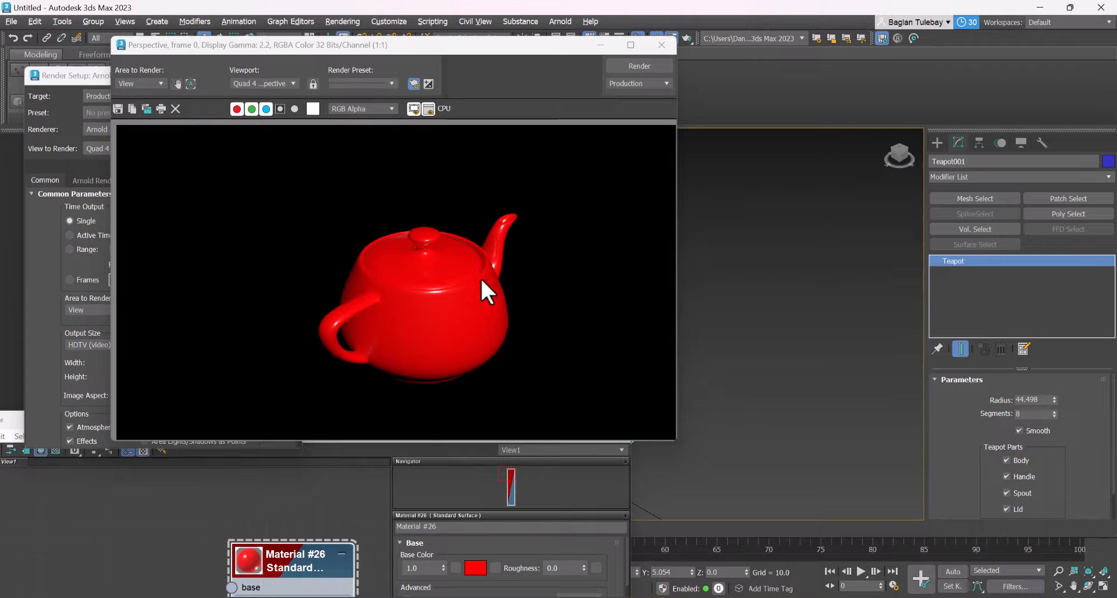
{"action": "left_click", "coordinate": [660, 45]}
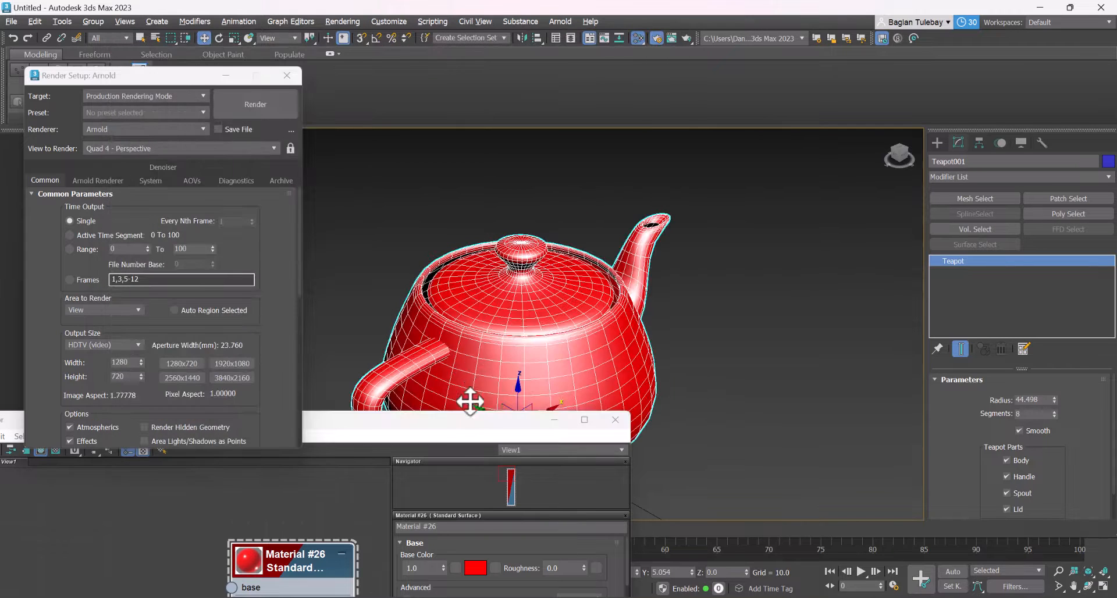
Lower the material's base weight to 0.0 and render the teapot again
{"action": "left_click_drag", "start_coordinate": [487, 341], "coordinate": [577, 85]}
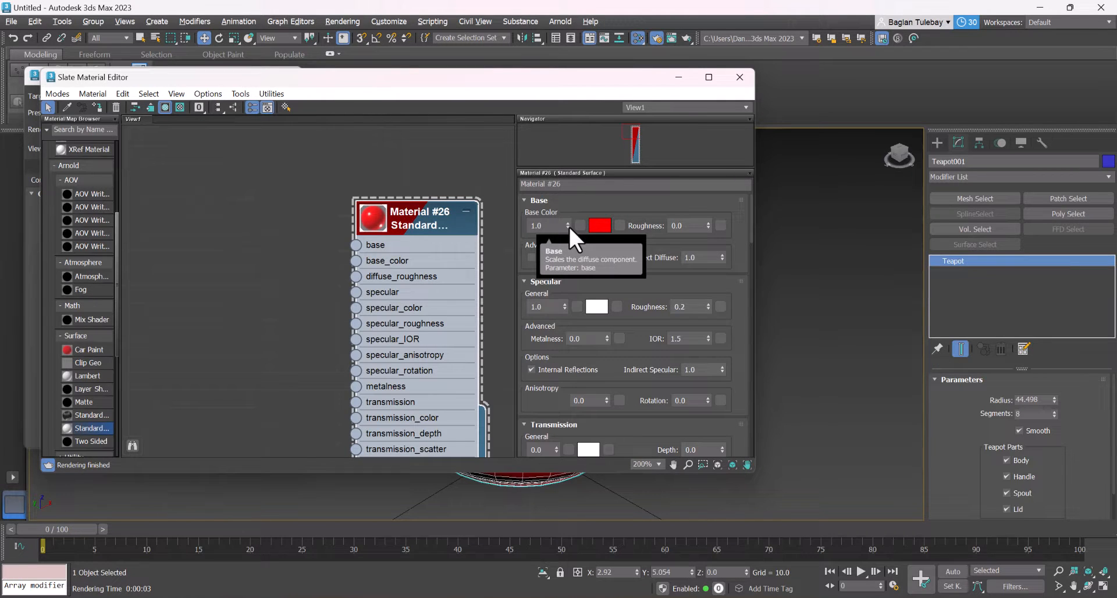
{"action": "left_click_drag", "start_coordinate": [567, 225], "coordinate": [588, 266]}
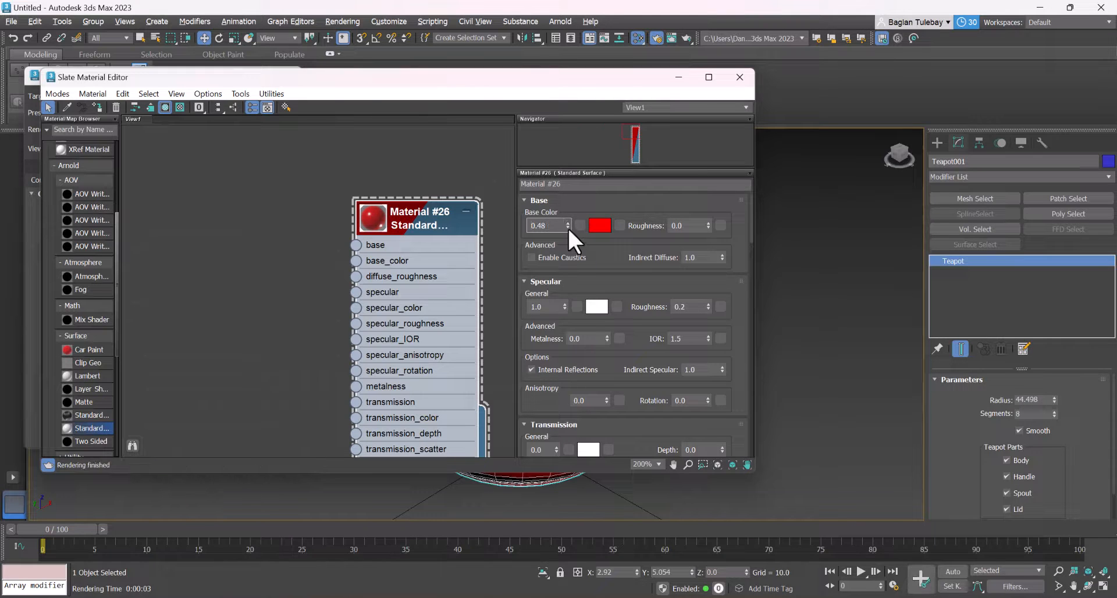
{"action": "mouse_move", "coordinate": [568, 227]}
{"action": "left_mouse_down"}
{"action": "mouse_move", "coordinate": [576, 255]}
{"action": "mouse_move", "coordinate": [567, 228]}
{"action": "left_mouse_up"}
{"action": "left_click_drag", "start_coordinate": [482, 78], "coordinate": [508, 427]}
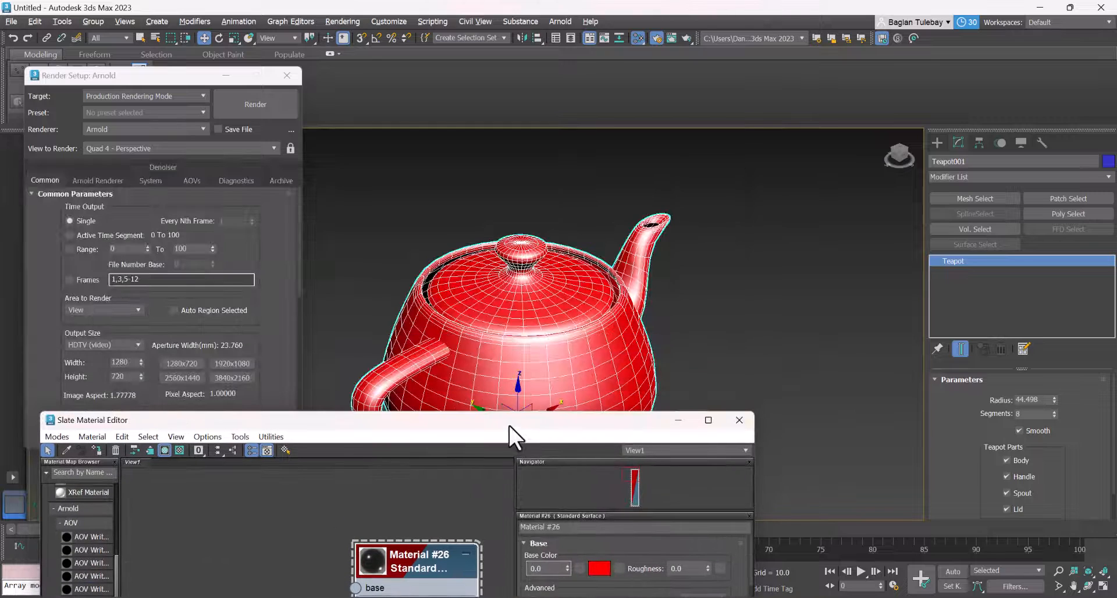
{"action": "left_click", "coordinate": [283, 104]}
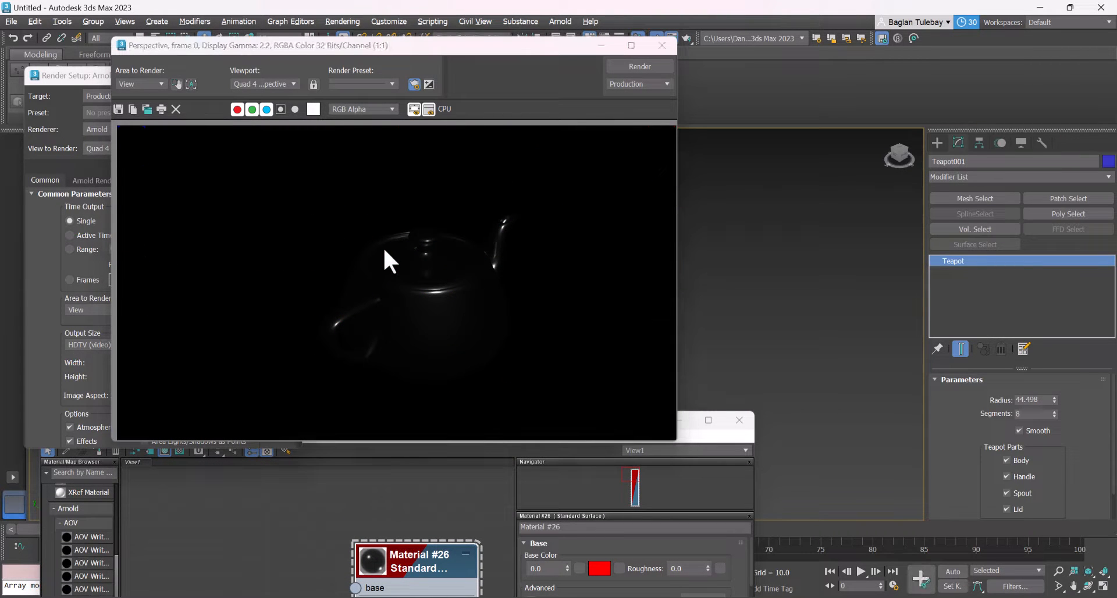
Set the material's base weight to 1, lower it again, and move the material editor below the rendered image
{"action": "left_click", "coordinate": [524, 470]}
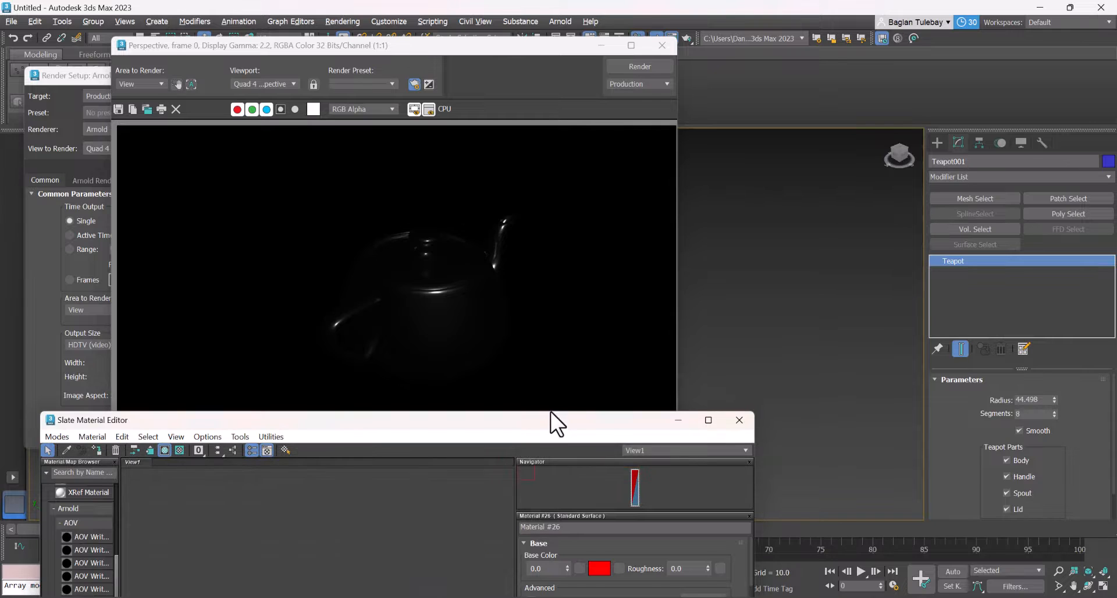
{"action": "left_click_drag", "start_coordinate": [551, 423], "coordinate": [543, 140]}
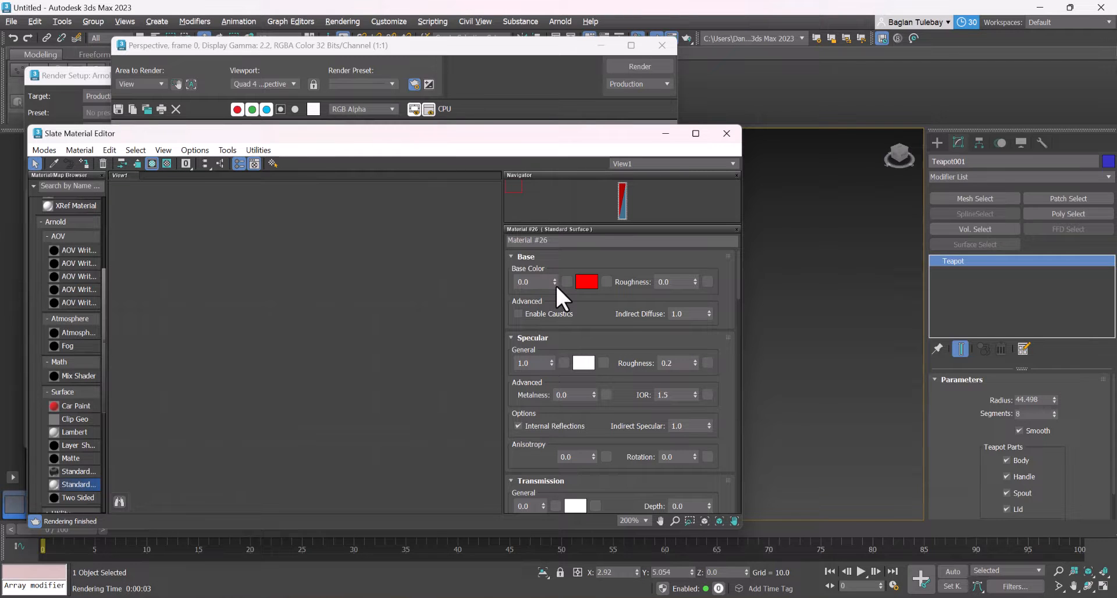
{"action": "double_click", "coordinate": [523, 281]}
{"action": "type", "text": "1"}
{"action": "key", "text": "Return"}
{"action": "left_click_drag", "start_coordinate": [555, 283], "coordinate": [570, 405]}
{"action": "left_click_drag", "start_coordinate": [575, 141], "coordinate": [561, 474]}
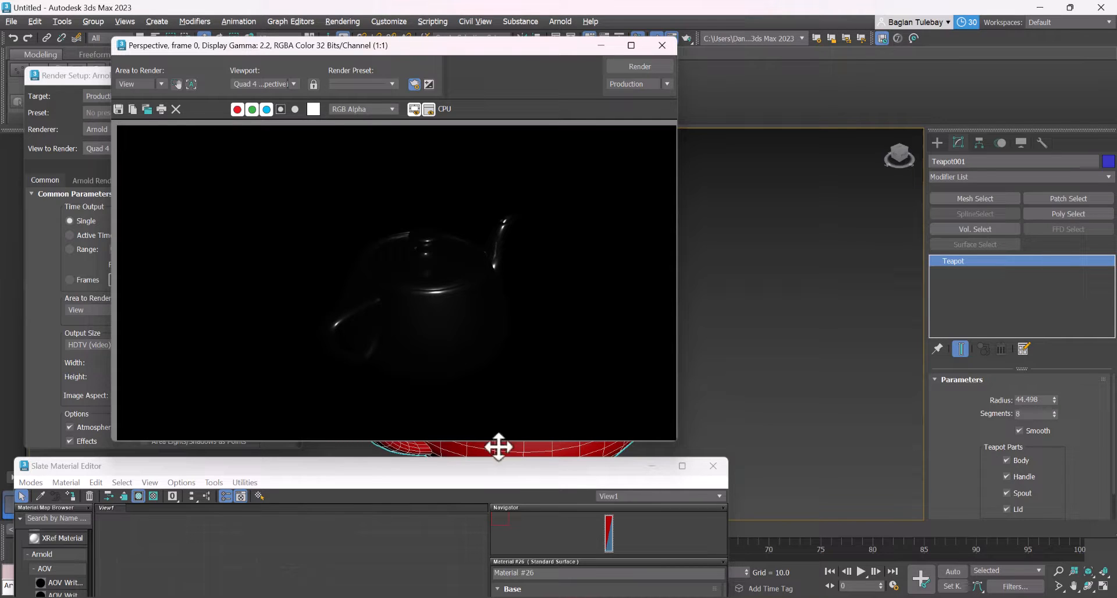
Bring the material editor back into full view and raise the red material's base weight to 1.0
{"action": "left_click_drag", "start_coordinate": [540, 469], "coordinate": [557, 165]}
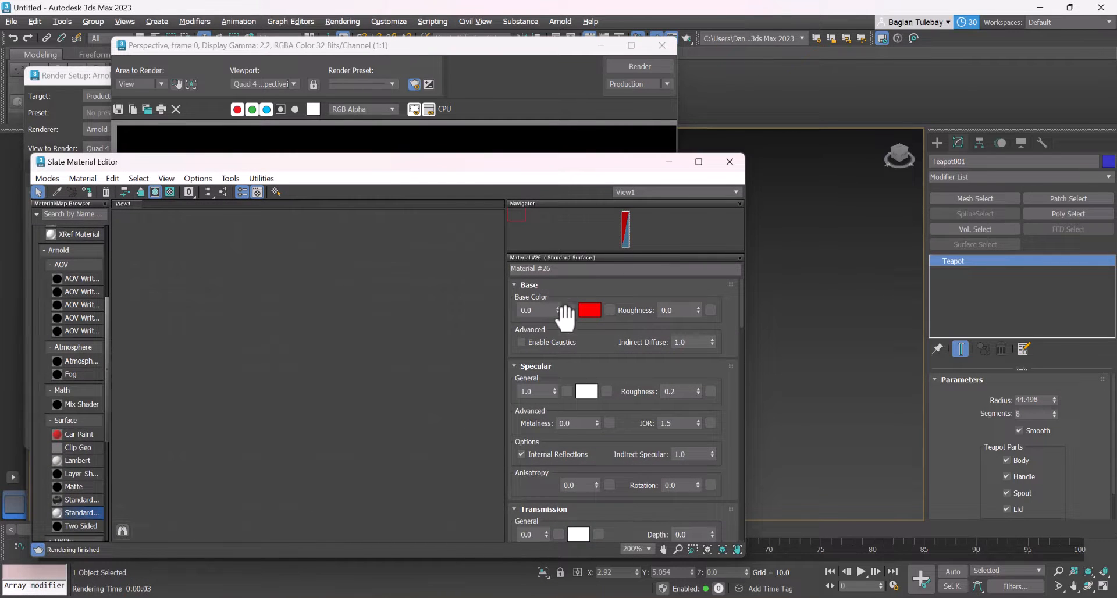
{"action": "left_click_drag", "start_coordinate": [556, 311], "coordinate": [647, 13]}
{"action": "left_click_drag", "start_coordinate": [556, 312], "coordinate": [558, 165]}
{"action": "left_click_drag", "start_coordinate": [556, 306], "coordinate": [580, 235]}
{"action": "mouse_move", "coordinate": [598, 350]}
{"action": "left_mouse_down"}
{"action": "mouse_move", "coordinate": [597, 309]}
{"action": "mouse_move", "coordinate": [589, 386]}
{"action": "mouse_move", "coordinate": [578, 356]}
{"action": "left_mouse_up"}
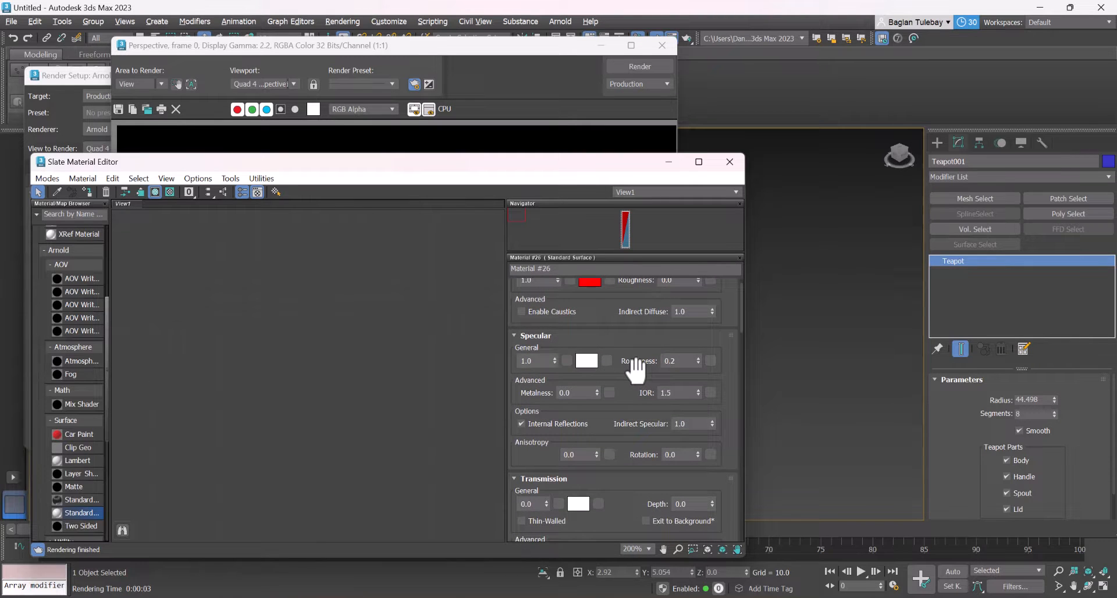
Switch to the Chrome browser and search Google Images for "specular material"
{"action": "left_click", "coordinate": [323, 597]}
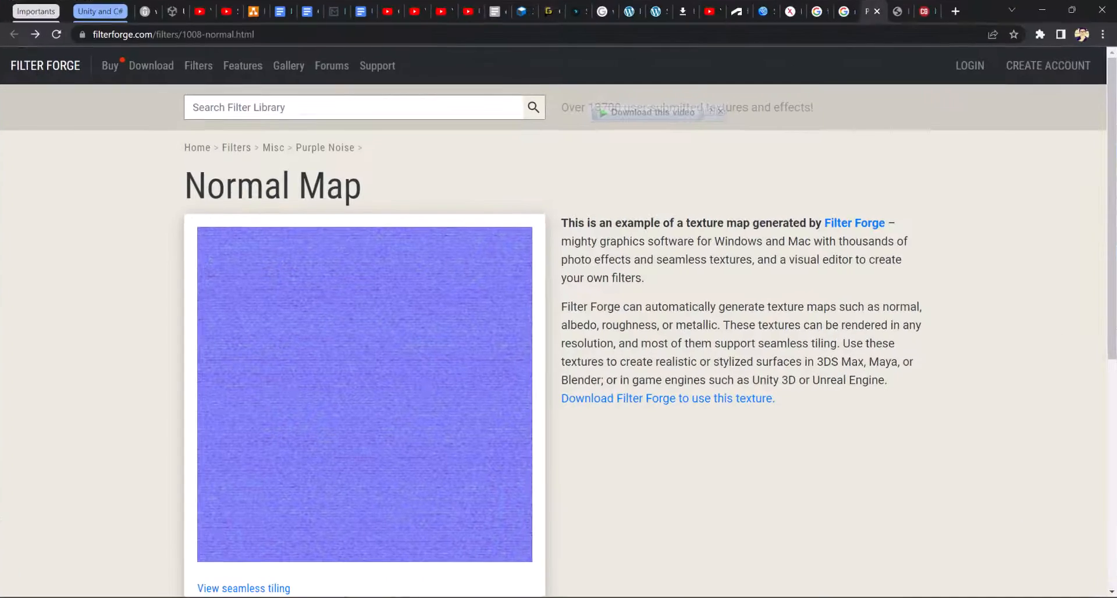
{"action": "left_click", "coordinate": [843, 4]}
{"action": "left_click", "coordinate": [825, 3]}
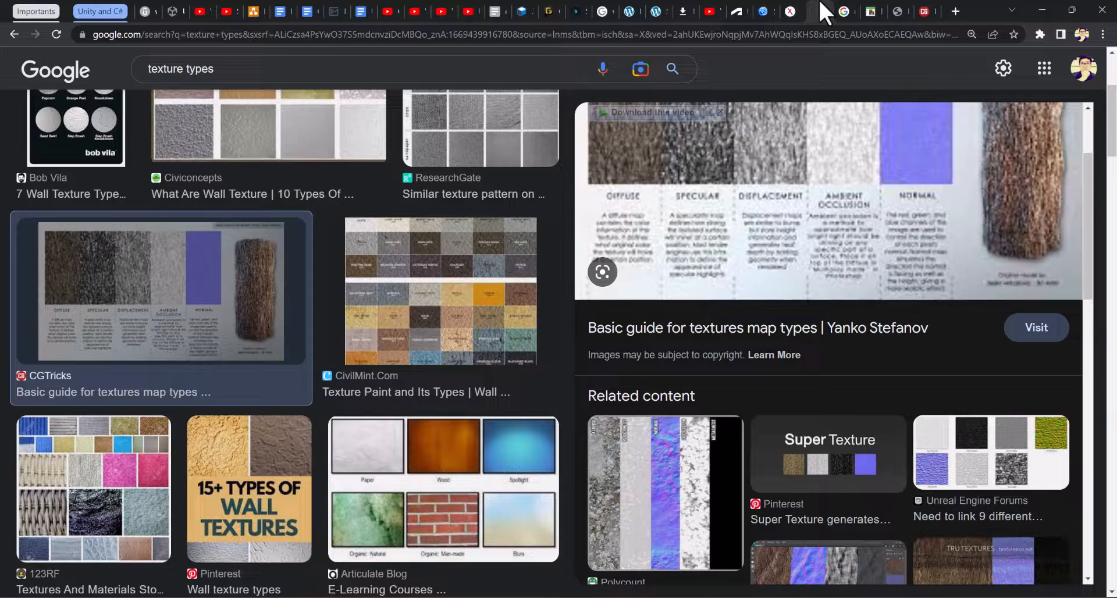
{"action": "left_click", "coordinate": [823, 162]}
{"action": "left_click", "coordinate": [851, 6]}
{"action": "left_click", "coordinate": [830, 35]}
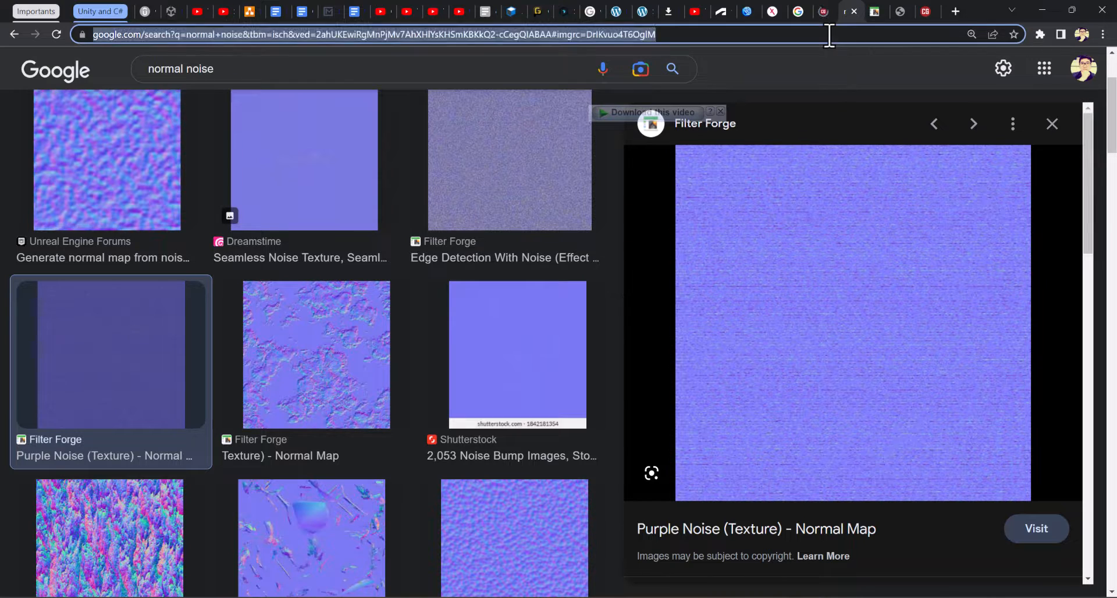
{"action": "type", "text": "specular mate"}
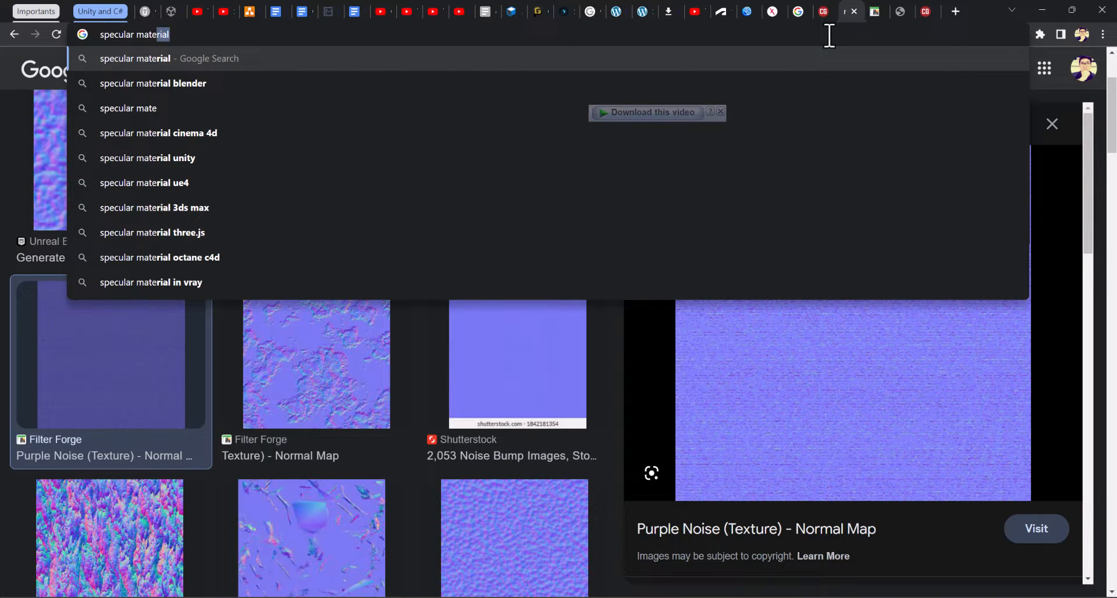
{"action": "key", "text": "Down"}
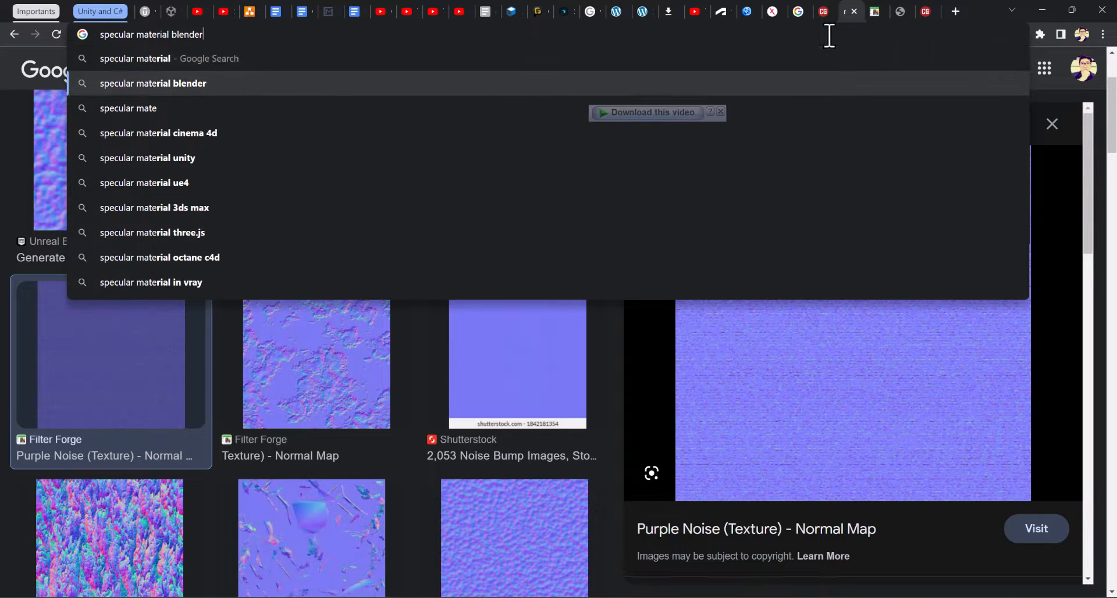
{"action": "key", "text": "Up"}
{"action": "key", "text": "Return"}
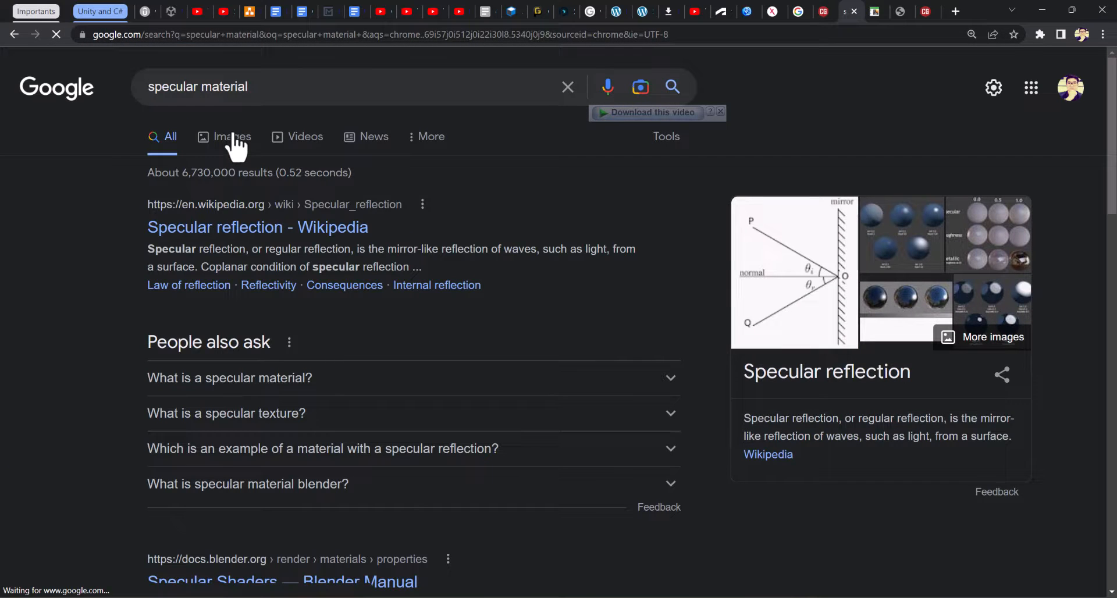
{"action": "left_click", "coordinate": [224, 142]}
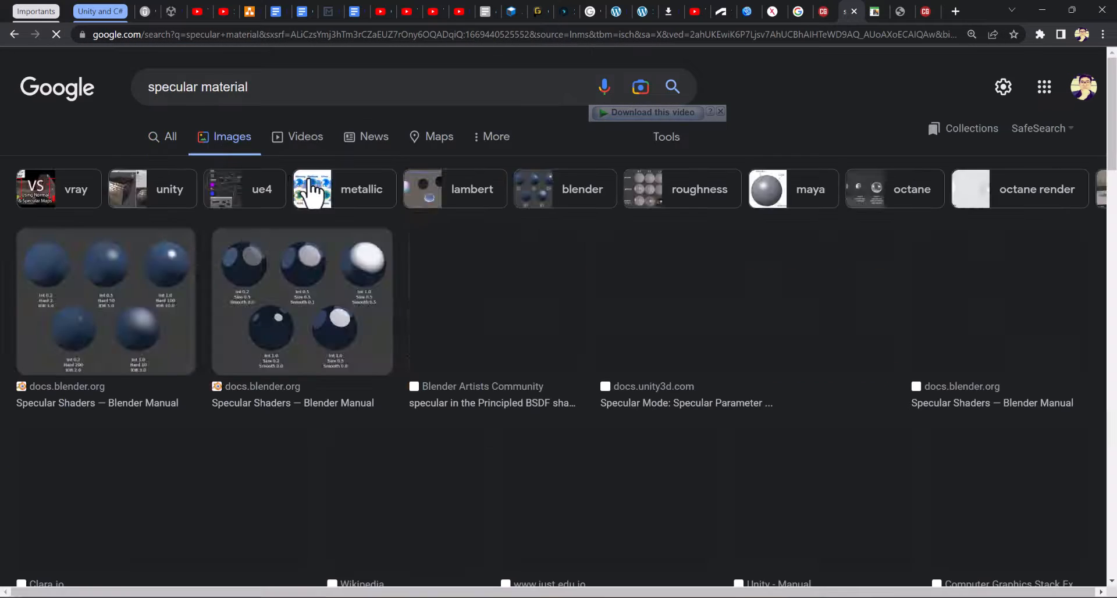
Browse the specular material images and enlarge Unity's Specular Parameter chart to compare specular levels
{"action": "scroll", "coordinate": [448, 399], "scroll_direction": "down", "scroll_amount": 1}
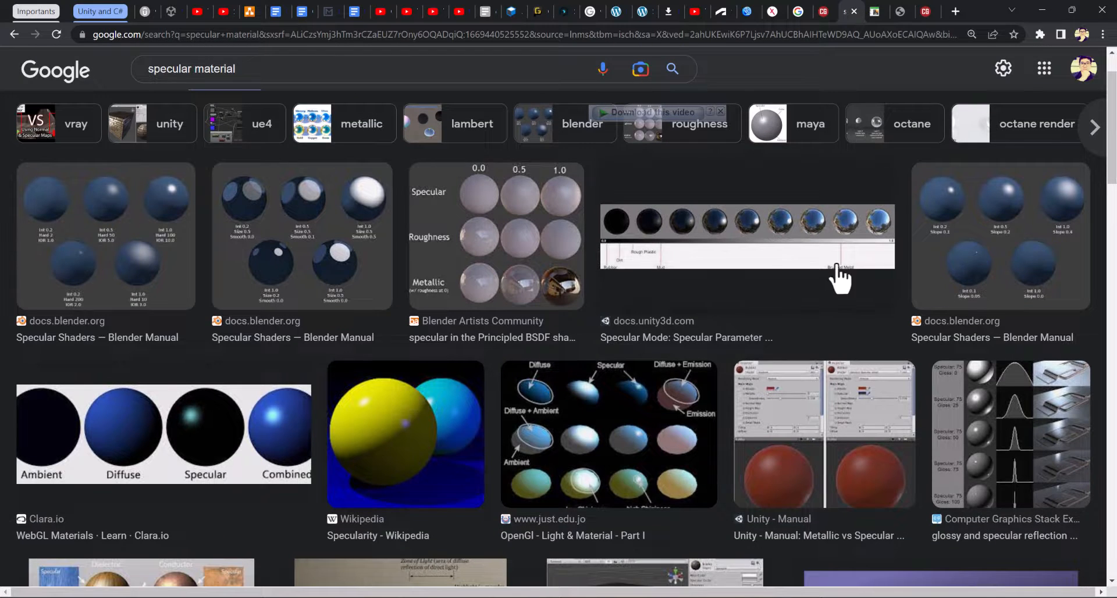
{"action": "scroll", "coordinate": [839, 280], "scroll_direction": "up", "scroll_amount": 1}
{"action": "left_click", "coordinate": [754, 299]}
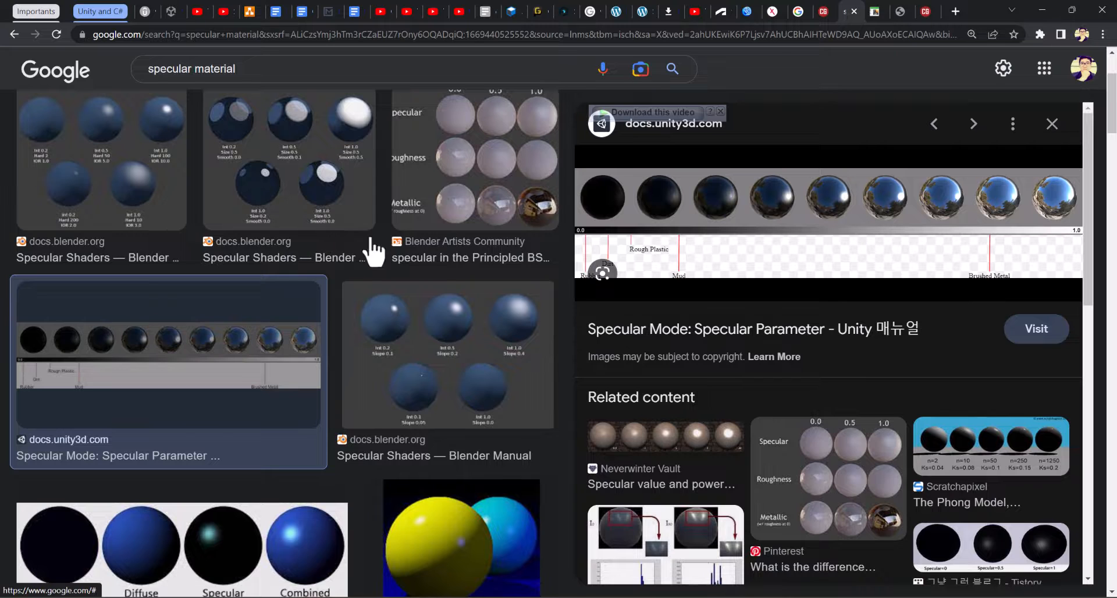
{"action": "scroll", "coordinate": [489, 244], "scroll_direction": "up", "scroll_amount": 1}
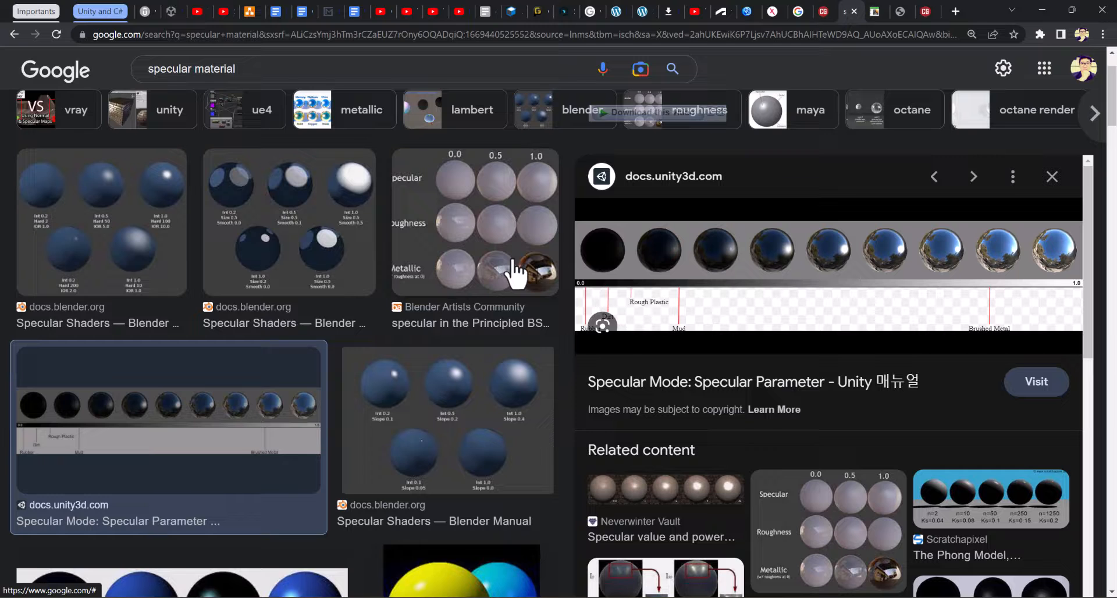
Switch back to 3ds Max, move the material editor below the rendered image and minimize the render window
{"action": "key", "text": "alt+Tab"}
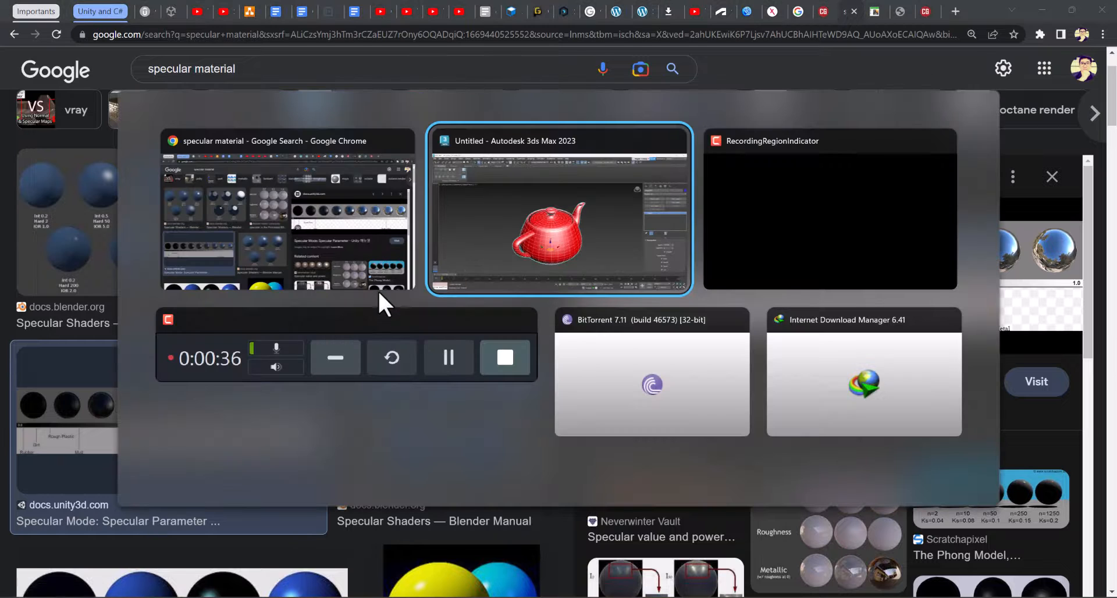
{"action": "left_click", "coordinate": [672, 218]}
{"action": "left_click_drag", "start_coordinate": [521, 158], "coordinate": [529, 474]}
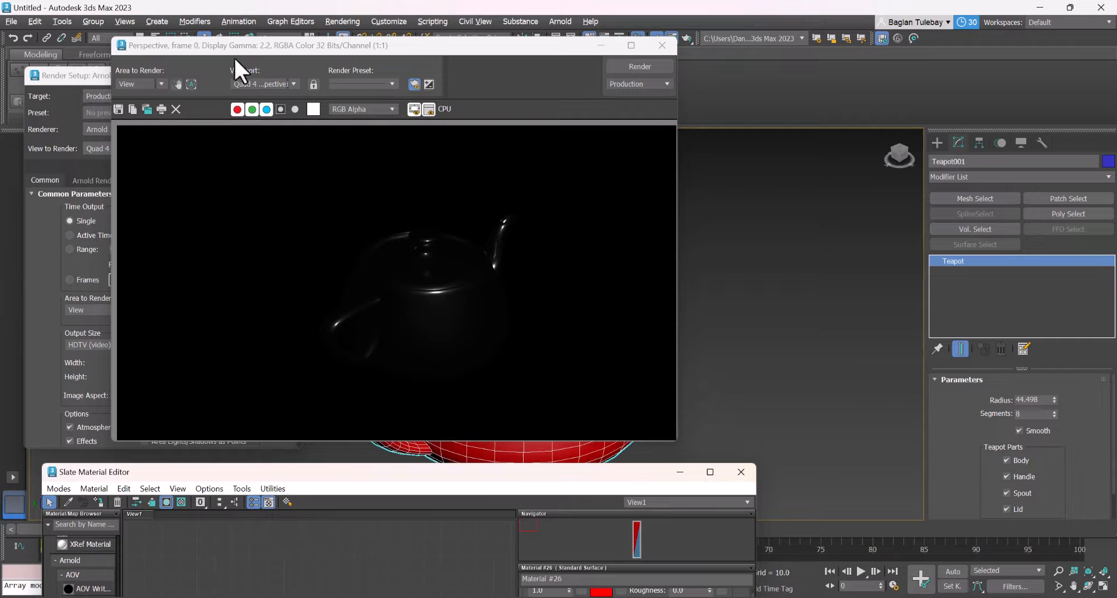
{"action": "left_click", "coordinate": [602, 47]}
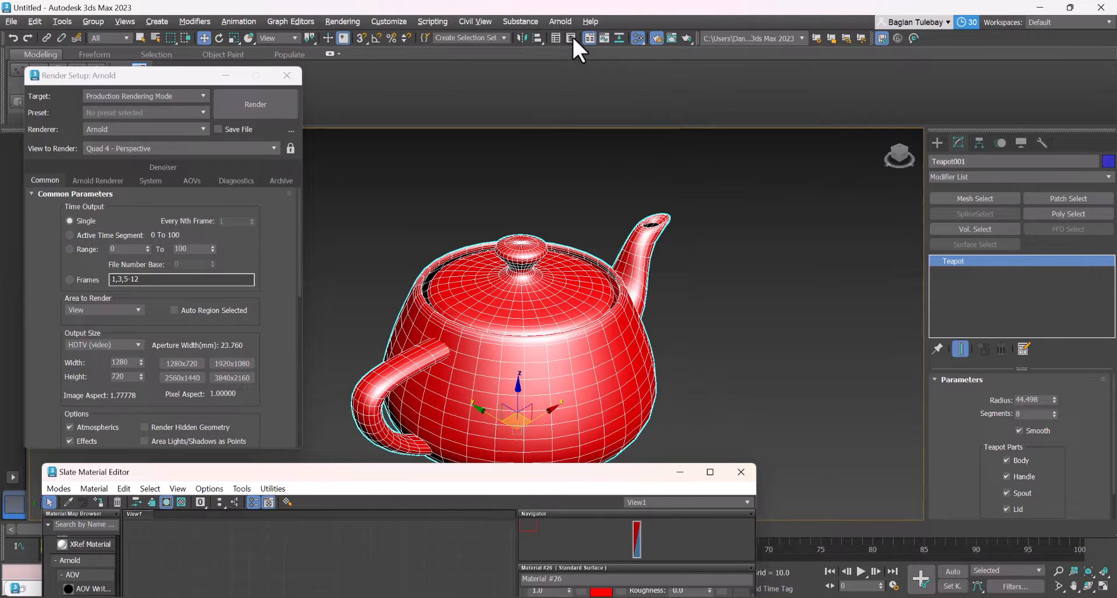
Open Arnold RenderView, move it clear of the teapot and start a live IPR session
{"action": "left_click", "coordinate": [562, 21]}
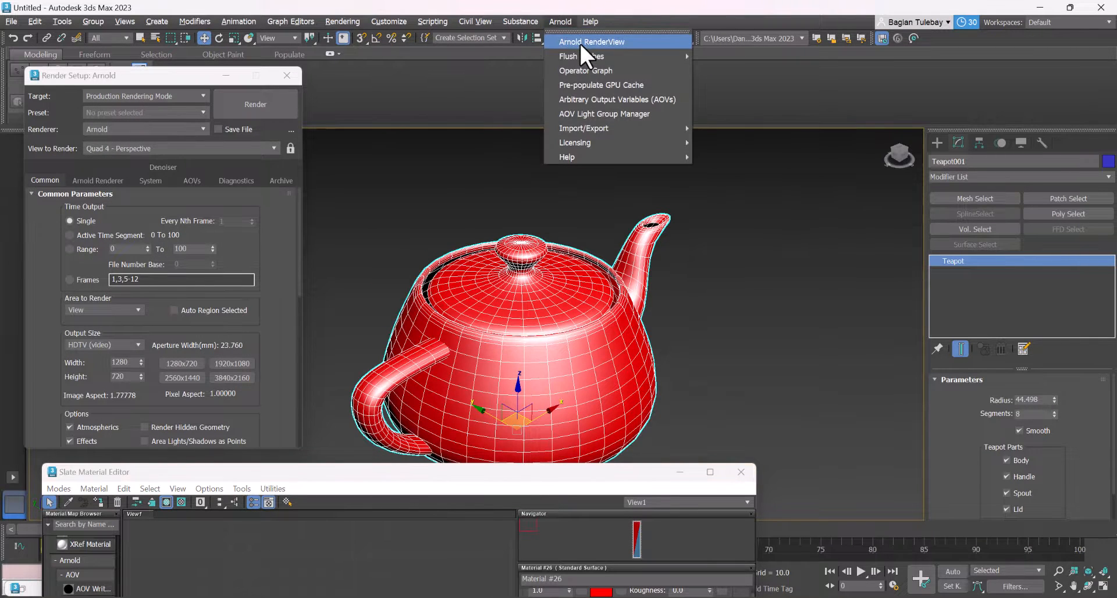
{"action": "left_click", "coordinate": [580, 42]}
{"action": "left_click_drag", "start_coordinate": [707, 289], "coordinate": [183, 57]}
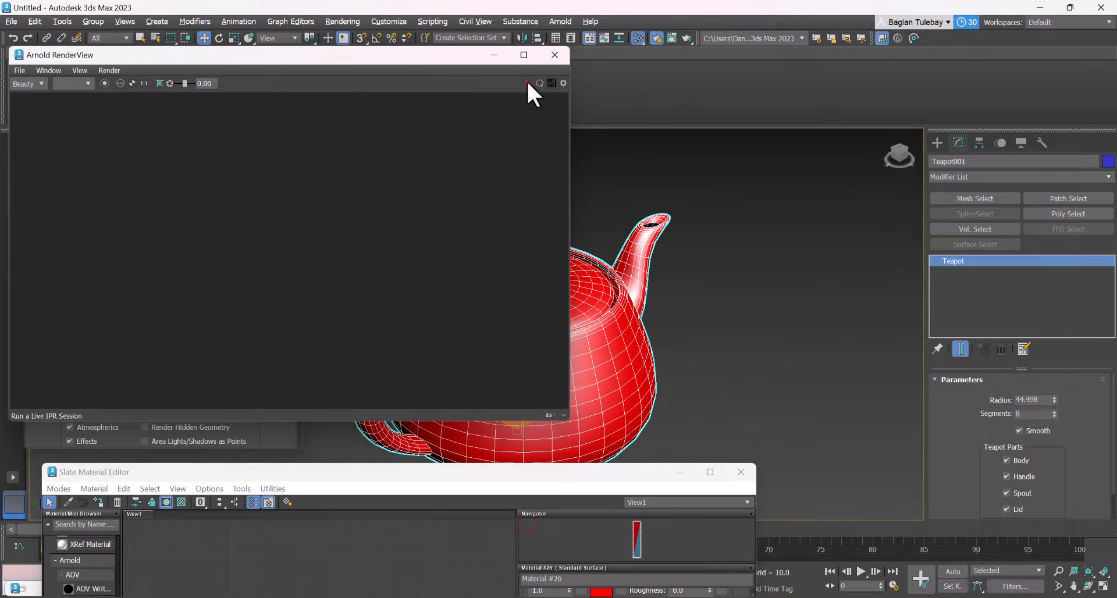
{"action": "left_click", "coordinate": [525, 82]}
{"action": "mouse_move", "coordinate": [663, 271]}
{"action": "middle_mouse_down", "text": "alt"}
{"action": "mouse_move", "coordinate": [634, 270]}
{"action": "mouse_move", "coordinate": [648, 269]}
{"action": "middle_mouse_up", "text": "alt"}
Create a ground plane about 549 by 547 units beneath the teapot
{"action": "left_click", "coordinate": [931, 136]}
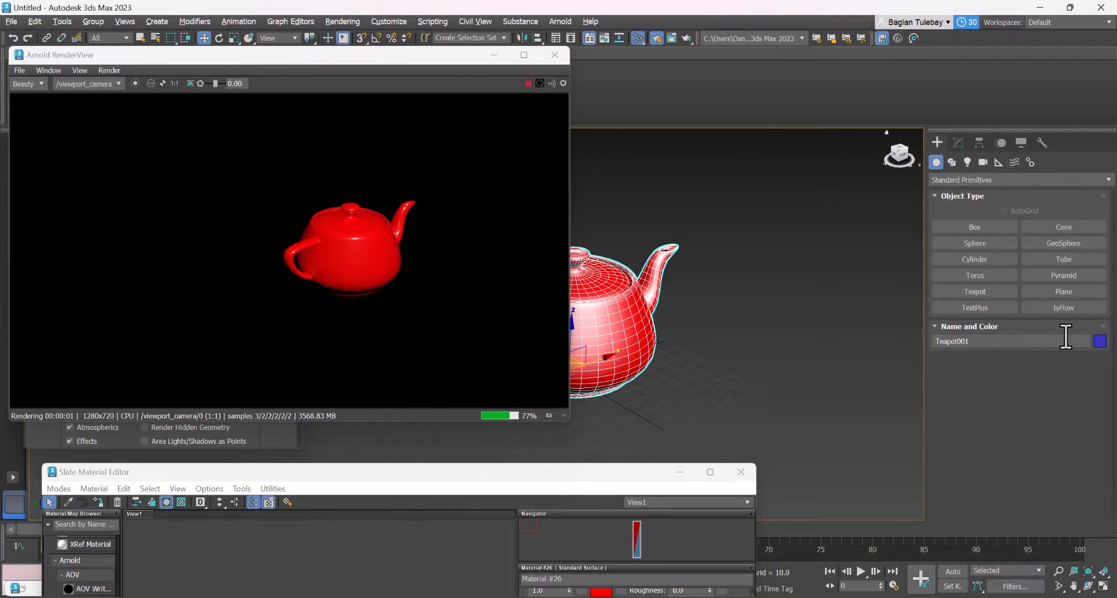
{"action": "left_click", "coordinate": [1063, 292]}
{"action": "scroll", "coordinate": [680, 264], "scroll_direction": "down", "scroll_amount": 5}
{"action": "left_click_drag", "start_coordinate": [681, 264], "coordinate": [692, 567]}
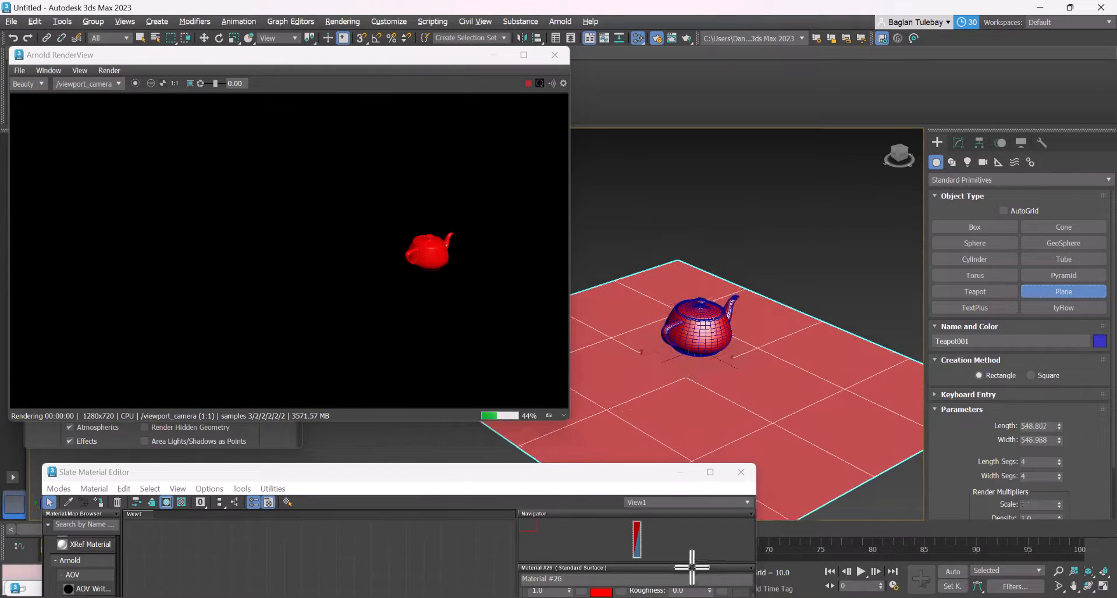
{"action": "key", "text": "w"}
{"action": "scroll", "coordinate": [748, 328], "scroll_direction": "up", "scroll_amount": 6}
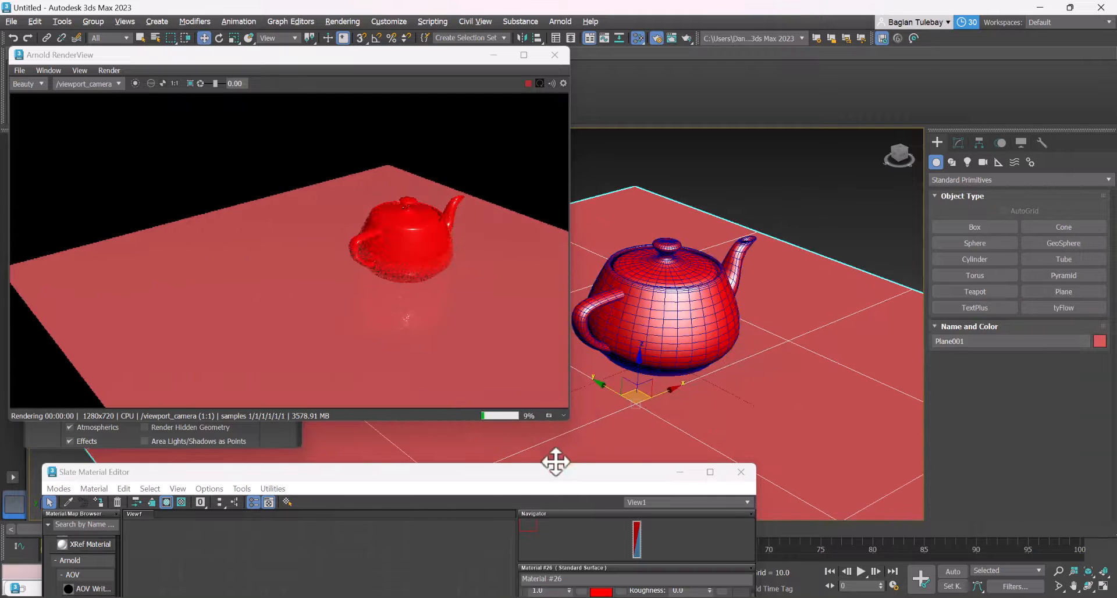
Add a new Arnold Standard Surface material, assign it to the ground plane and set its specular weight to 0.0
{"action": "left_click_drag", "start_coordinate": [486, 475], "coordinate": [811, 151]}
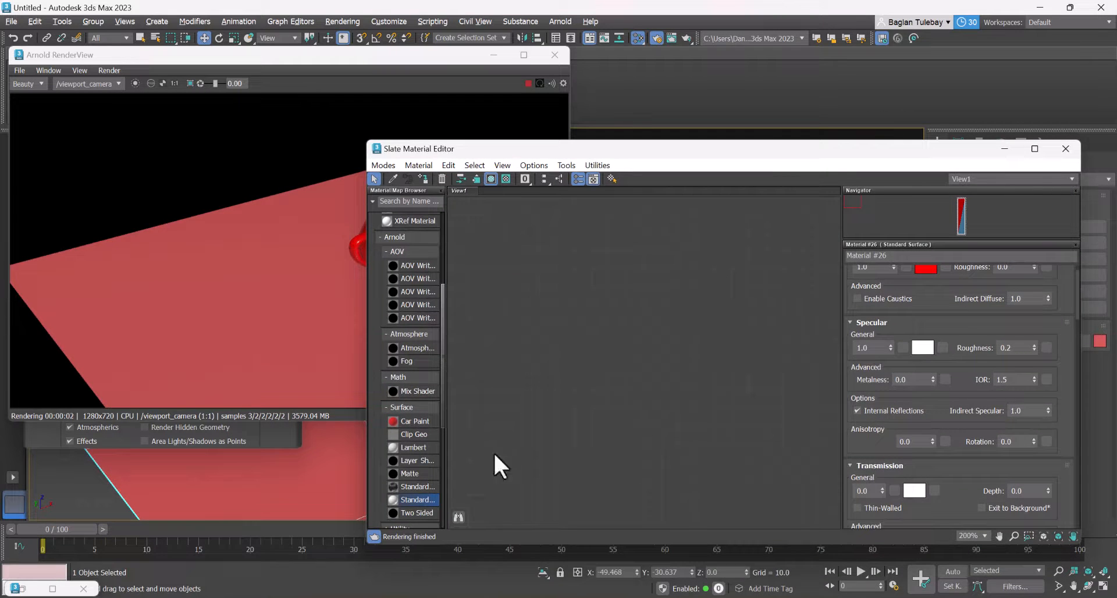
{"action": "left_click_drag", "start_coordinate": [415, 498], "coordinate": [619, 376]}
{"action": "right_click", "coordinate": [619, 371]}
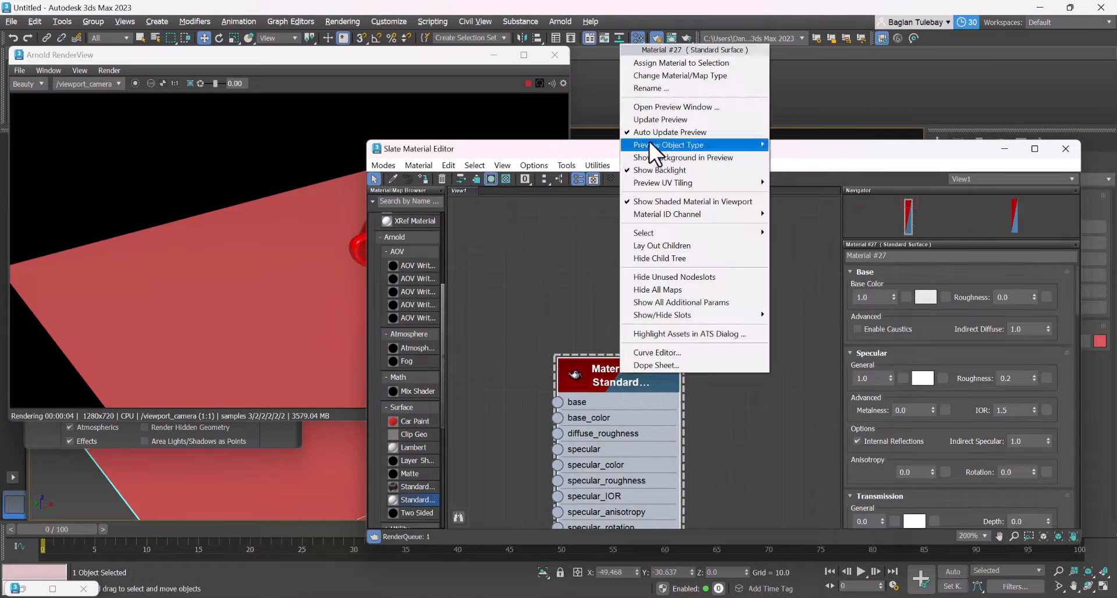
{"action": "left_click", "coordinate": [678, 62]}
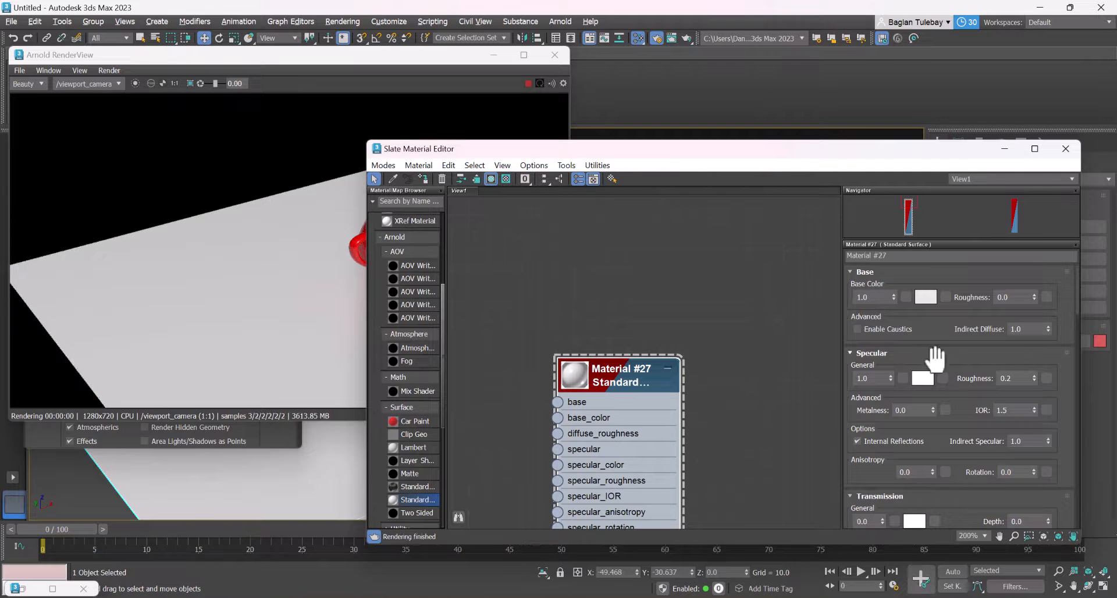
{"action": "right_click", "coordinate": [889, 379]}
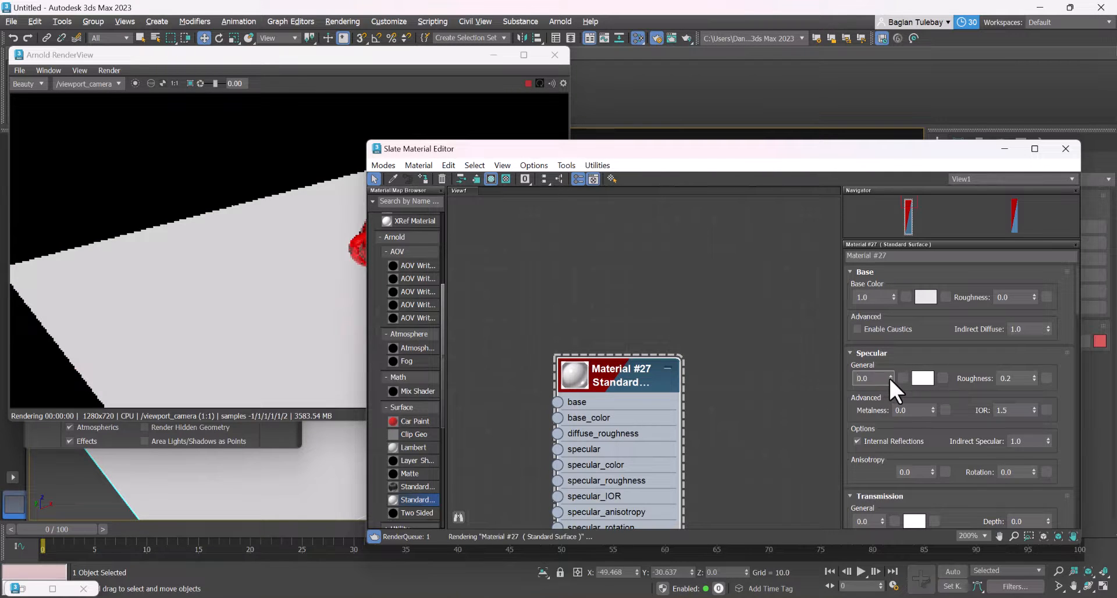
Find the teapot's red material node, open its parameters and minimize the material editor
{"action": "scroll", "coordinate": [650, 305], "scroll_direction": "down", "scroll_amount": 10}
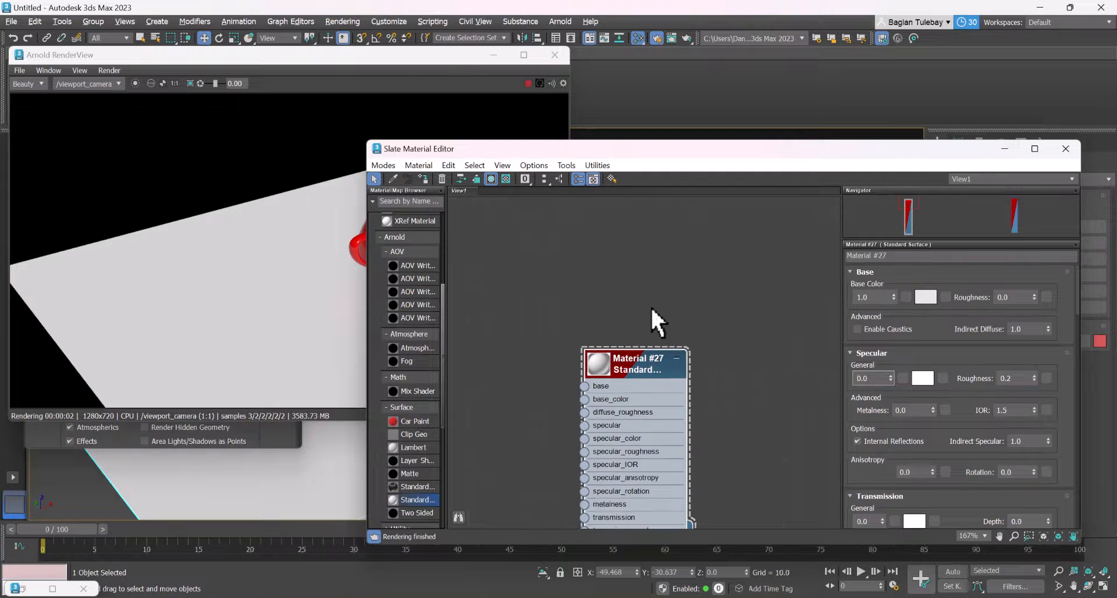
{"action": "scroll", "coordinate": [603, 372], "scroll_direction": "down", "scroll_amount": 2}
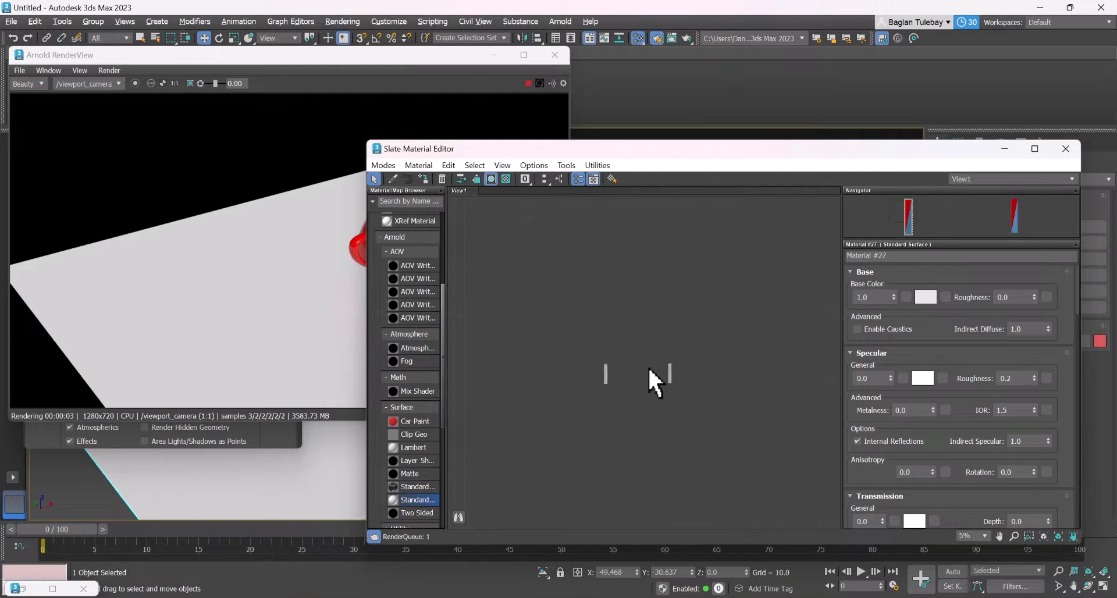
{"action": "scroll", "coordinate": [650, 370], "scroll_direction": "up", "scroll_amount": 4}
{"action": "scroll", "coordinate": [684, 391], "scroll_direction": "down", "scroll_amount": 2}
{"action": "middle_click_drag", "start_coordinate": [690, 371], "coordinate": [557, 352]}
{"action": "scroll", "coordinate": [666, 332], "scroll_direction": "up", "scroll_amount": 6}
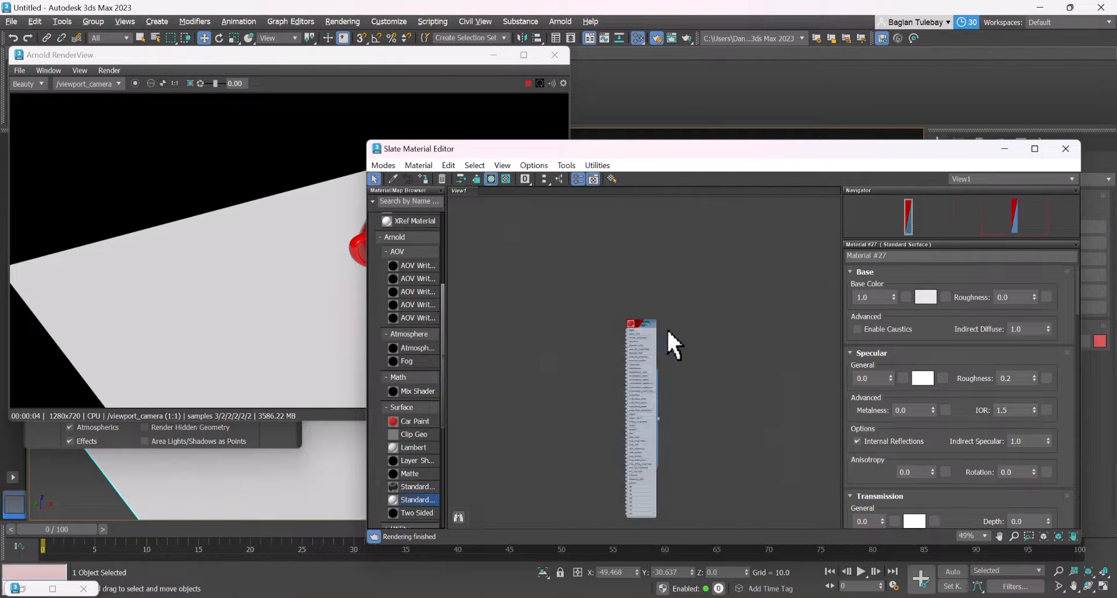
{"action": "double_click", "coordinate": [620, 325]}
{"action": "left_click_drag", "start_coordinate": [644, 153], "coordinate": [645, 459]}
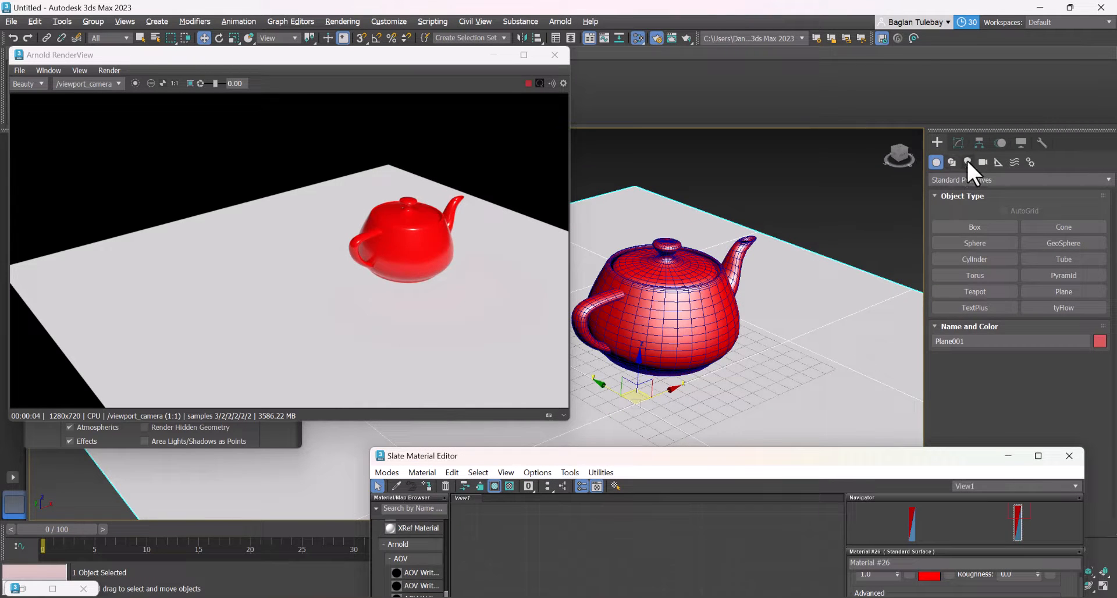
{"action": "left_click", "coordinate": [1008, 456]}
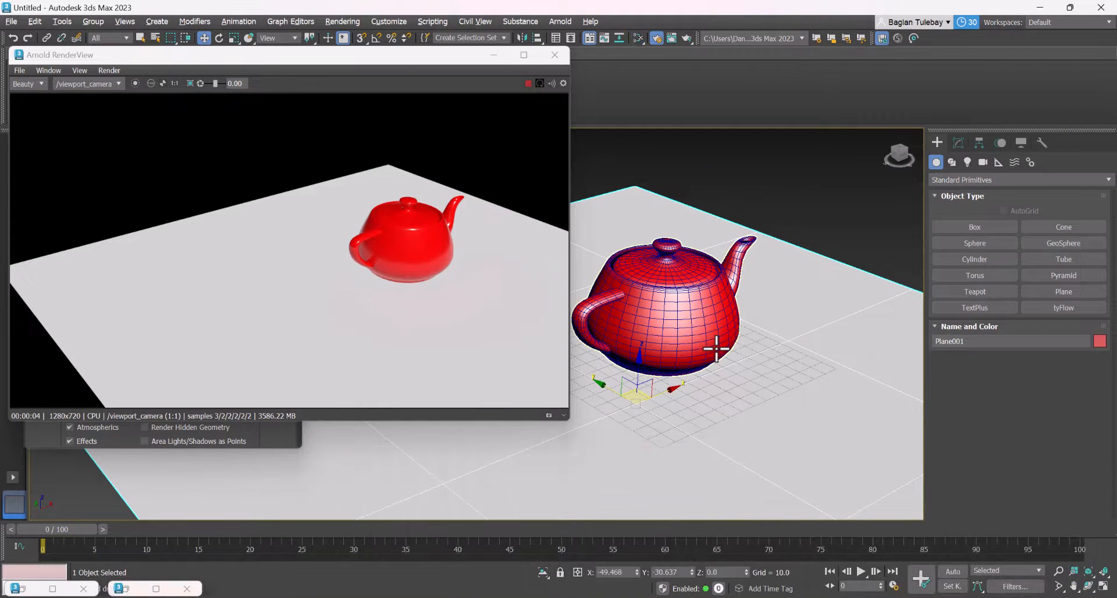
Create a targeted Arnold Quad light behind the teapot, aimed at its base with a target distance of about 193
{"action": "scroll", "coordinate": [709, 297], "scroll_direction": "up", "scroll_amount": 1}
{"action": "left_click", "coordinate": [967, 162]}
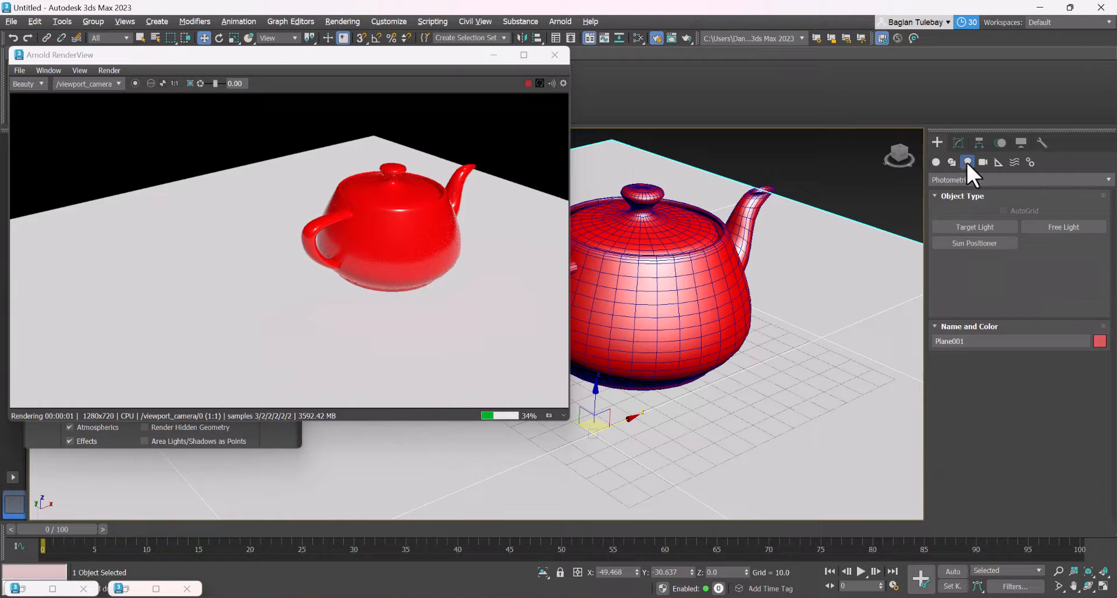
{"action": "left_click", "coordinate": [977, 181]}
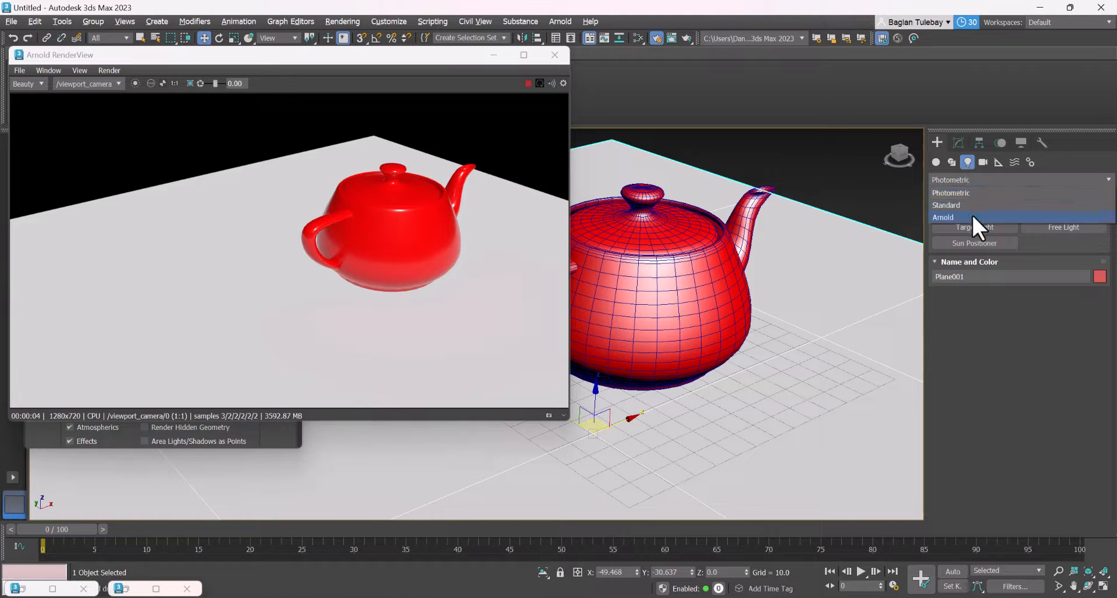
{"action": "left_click", "coordinate": [974, 178]}
{"action": "left_click", "coordinate": [967, 177]}
{"action": "left_click", "coordinate": [973, 217]}
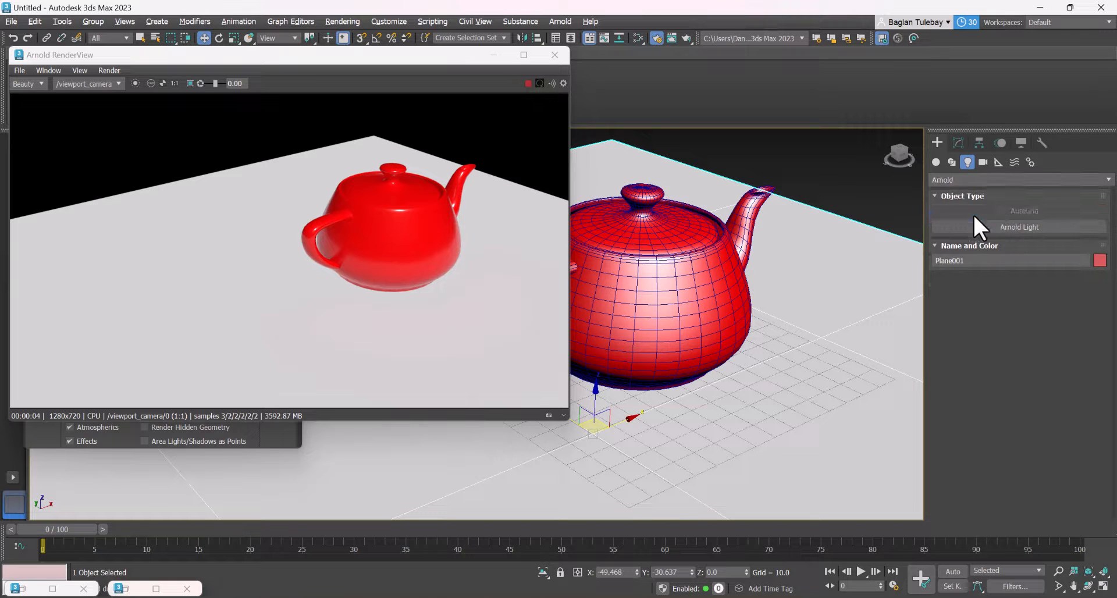
{"action": "left_click", "coordinate": [984, 227]}
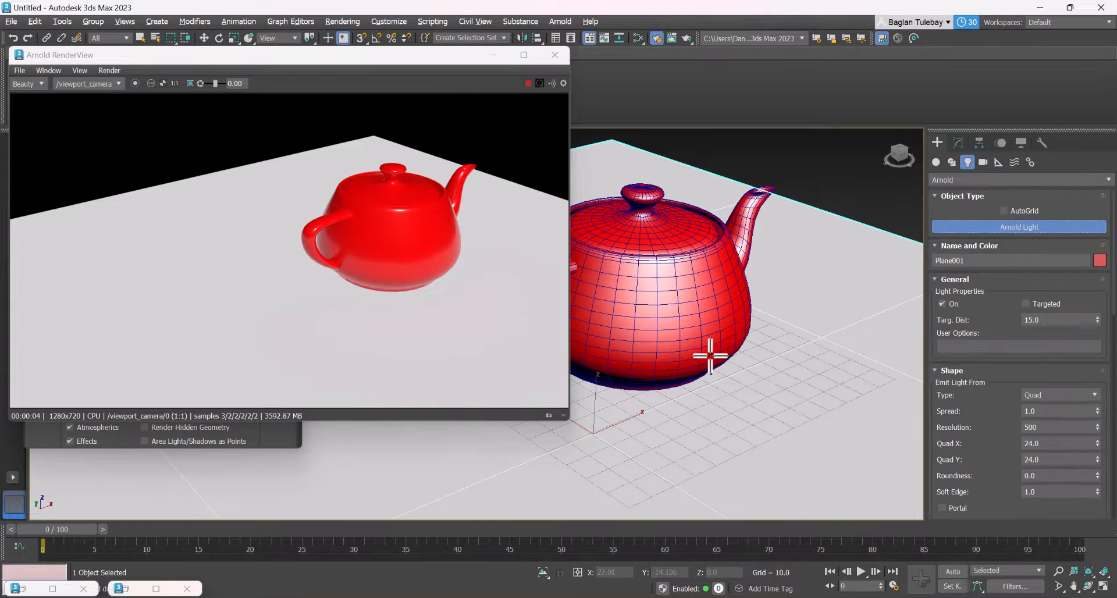
{"action": "scroll", "coordinate": [710, 355], "scroll_direction": "down", "scroll_amount": 6}
{"action": "left_click", "coordinate": [627, 322]}
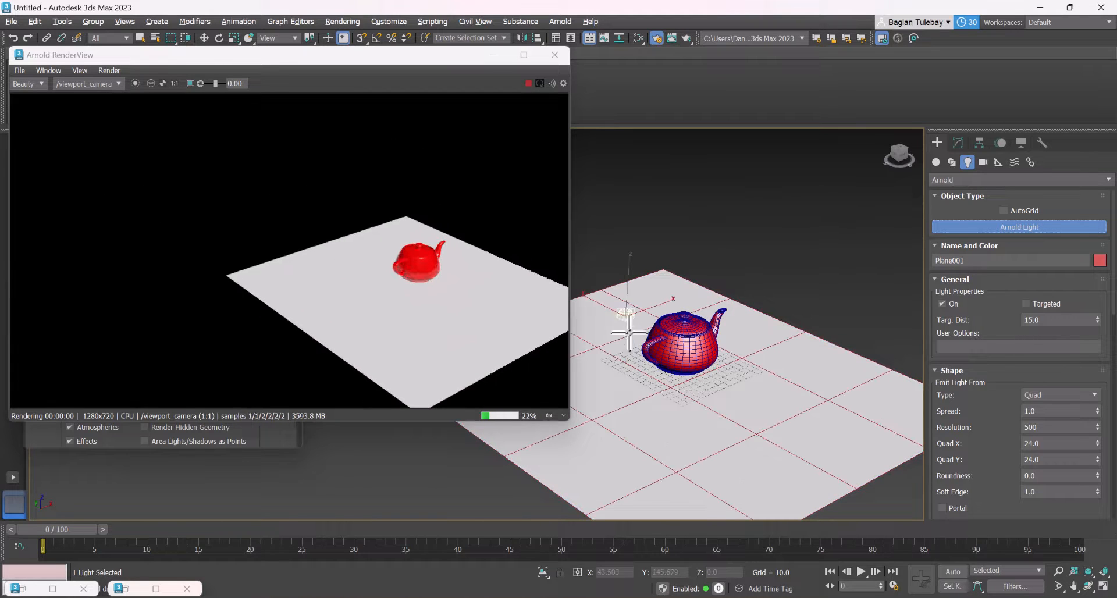
{"action": "left_click_drag", "start_coordinate": [684, 399], "coordinate": [703, 381]}
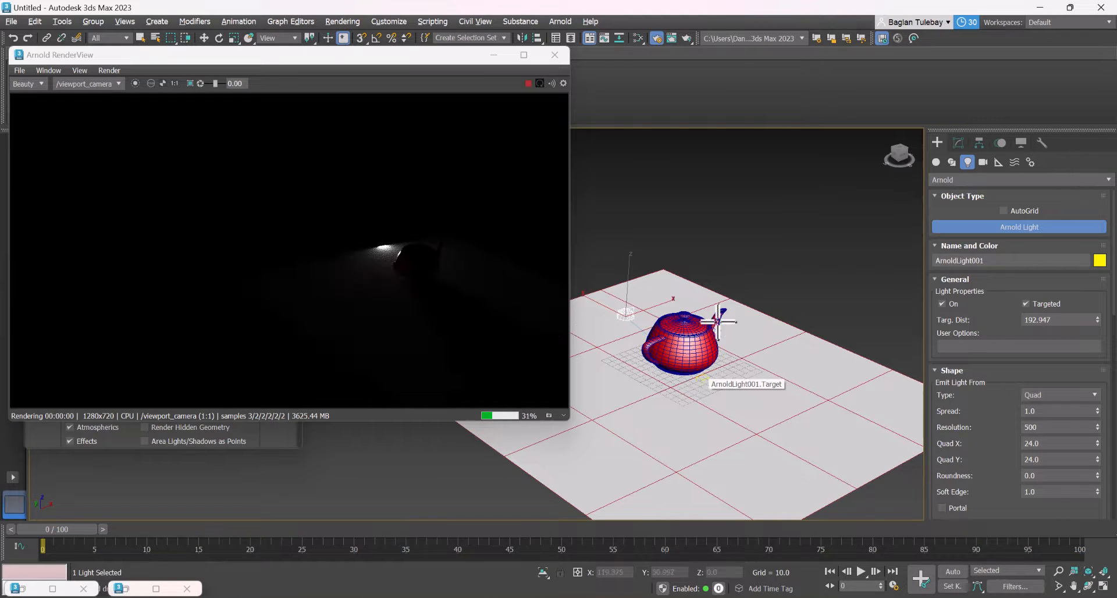
Move the Arnold light high above the teapot's spout side, to about X 59, Y -34, Z 206
{"action": "key", "text": "w"}
{"action": "left_click_drag", "start_coordinate": [628, 277], "coordinate": [635, 127]}
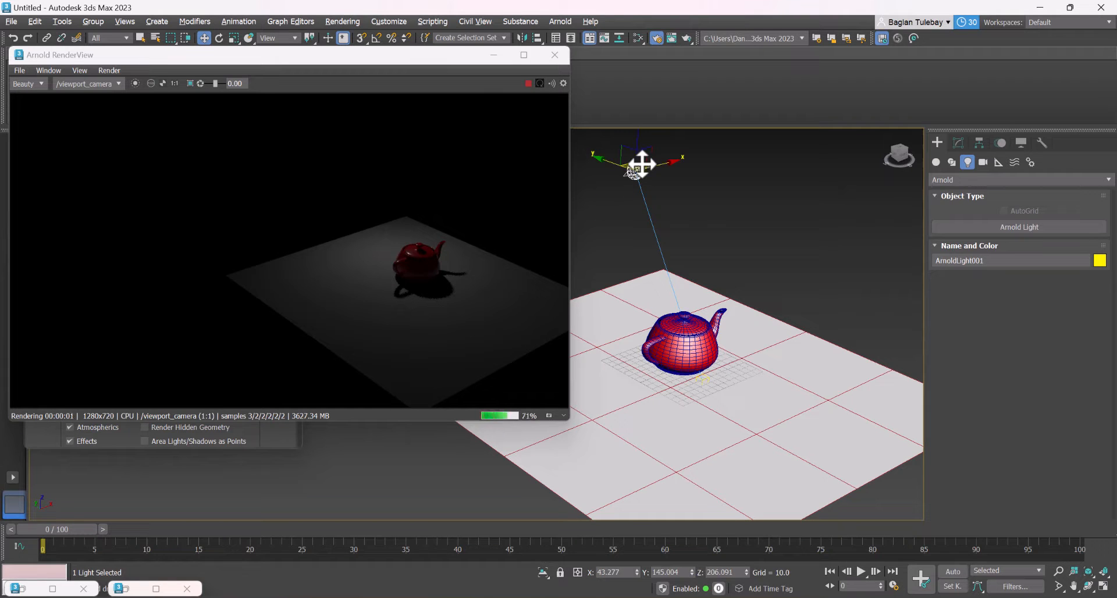
{"action": "left_click_drag", "start_coordinate": [638, 164], "coordinate": [764, 221]}
{"action": "scroll", "coordinate": [809, 349], "scroll_direction": "up", "scroll_amount": 5}
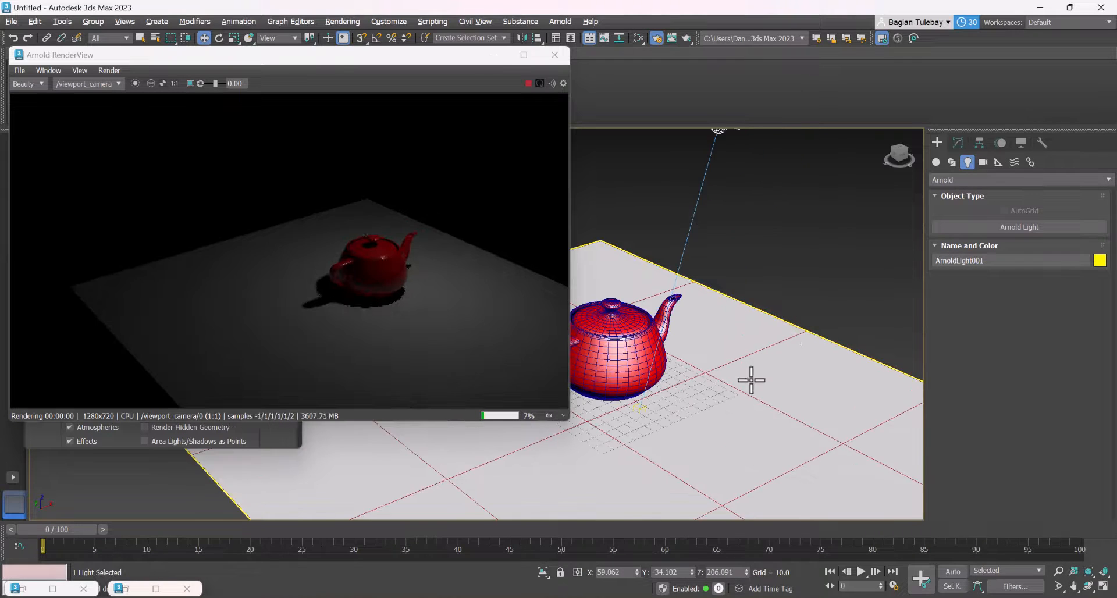
Scale the ground plane up to about 818% so it extends far beyond the teapot
{"action": "scroll", "coordinate": [701, 362], "scroll_direction": "down", "scroll_amount": 5}
{"action": "left_click", "coordinate": [708, 365]}
{"action": "key", "text": "r"}
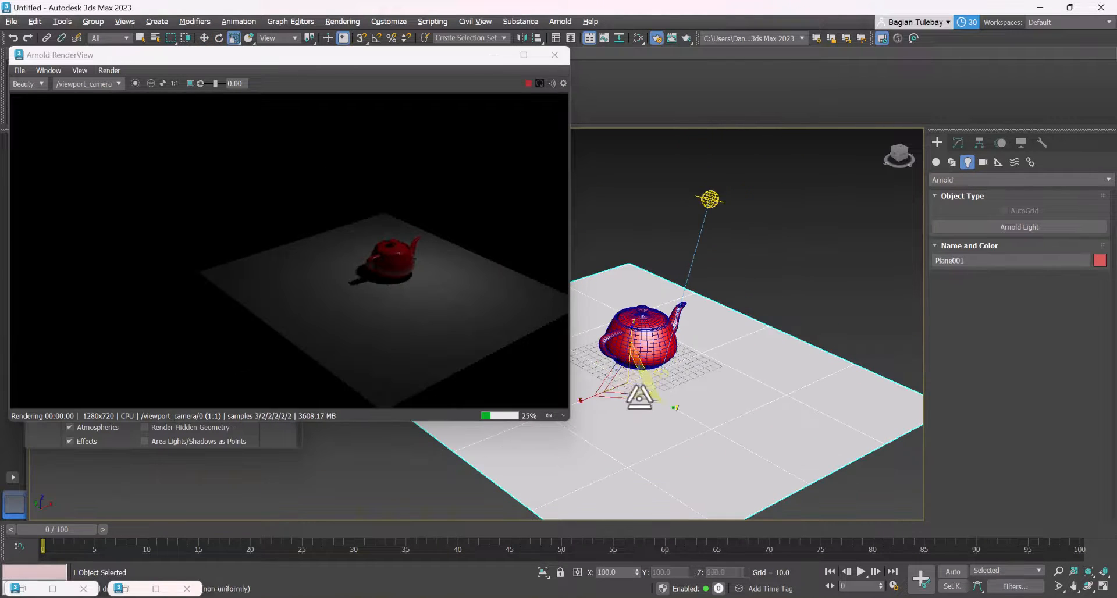
{"action": "left_click_drag", "start_coordinate": [618, 399], "coordinate": [648, 283]}
{"action": "scroll", "coordinate": [698, 308], "scroll_direction": "up", "scroll_amount": 3}
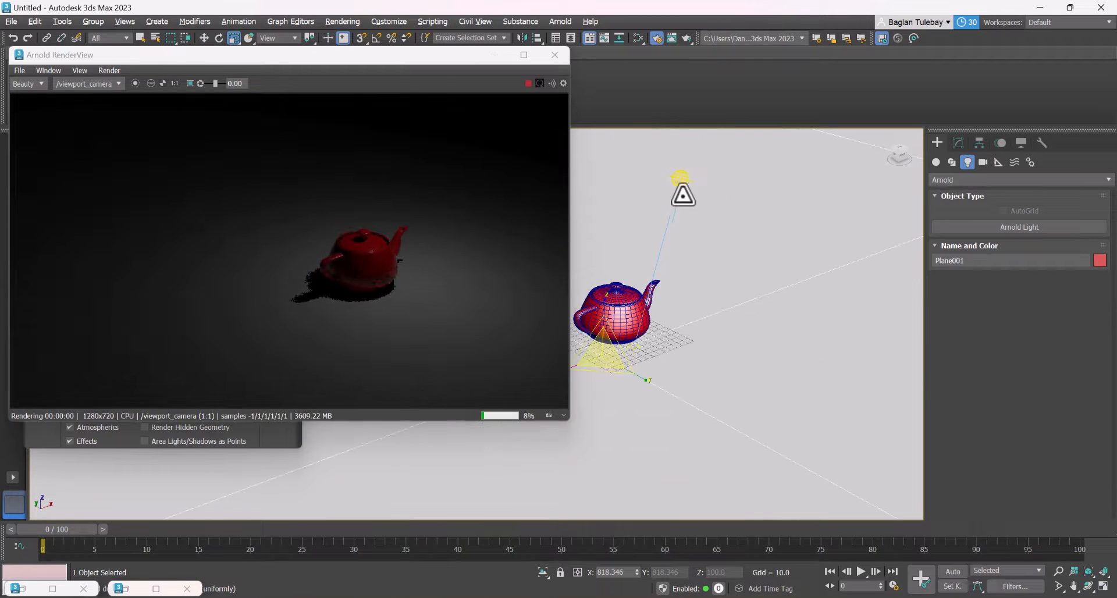
Select the Arnold light above the teapot and display its editable parameters
{"action": "key", "text": "w"}
{"action": "left_click", "coordinate": [677, 174]}
{"action": "scroll", "coordinate": [628, 292], "scroll_direction": "up", "scroll_amount": 2}
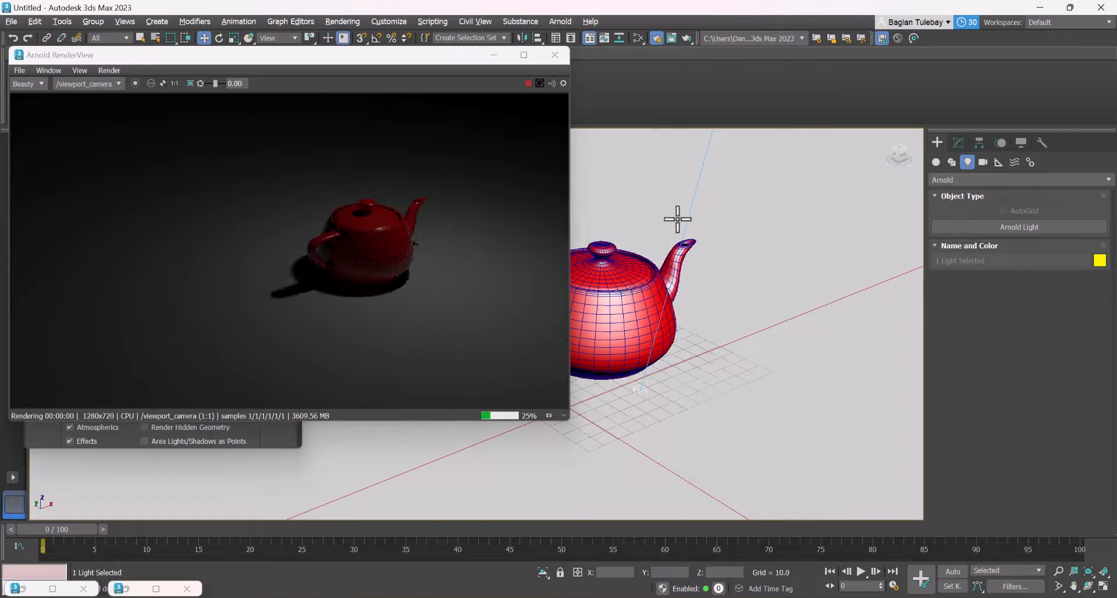
{"action": "scroll", "coordinate": [675, 219], "scroll_direction": "up", "scroll_amount": 3}
{"action": "left_click", "coordinate": [958, 142]}
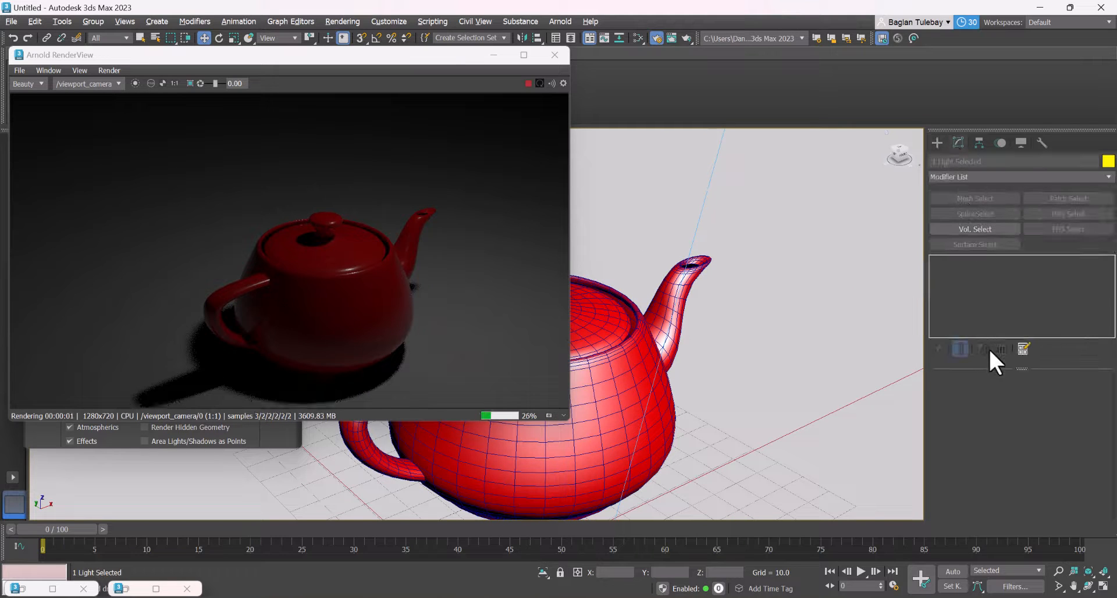
{"action": "scroll", "coordinate": [723, 332], "scroll_direction": "down", "scroll_amount": 5}
{"action": "scroll", "coordinate": [735, 257], "scroll_direction": "up", "scroll_amount": 2}
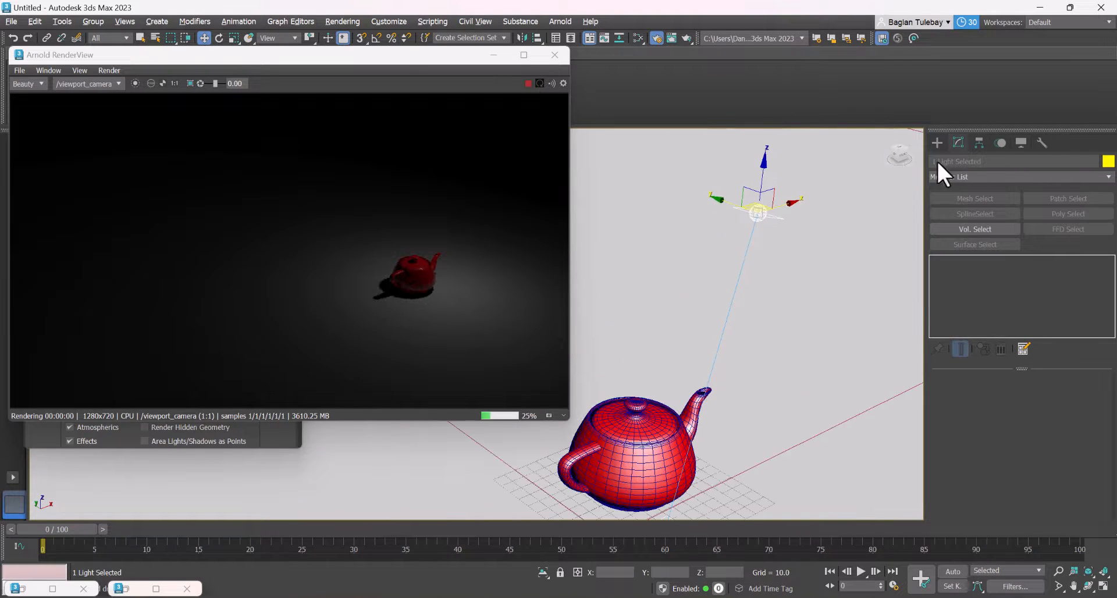
{"action": "left_click", "coordinate": [758, 212]}
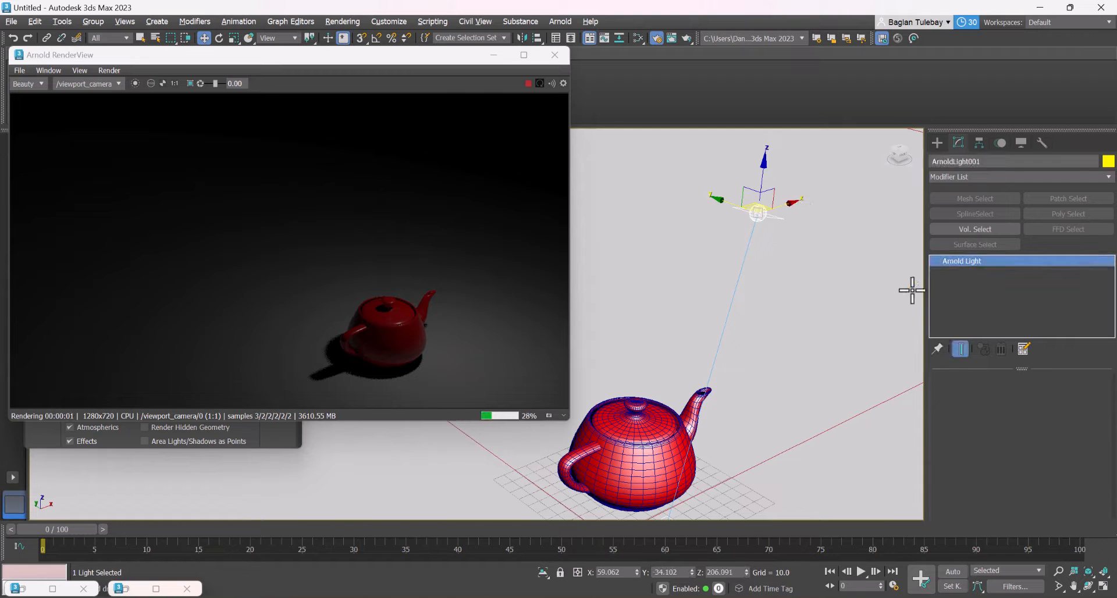
{"action": "left_click_drag", "start_coordinate": [977, 427], "coordinate": [983, 399]}
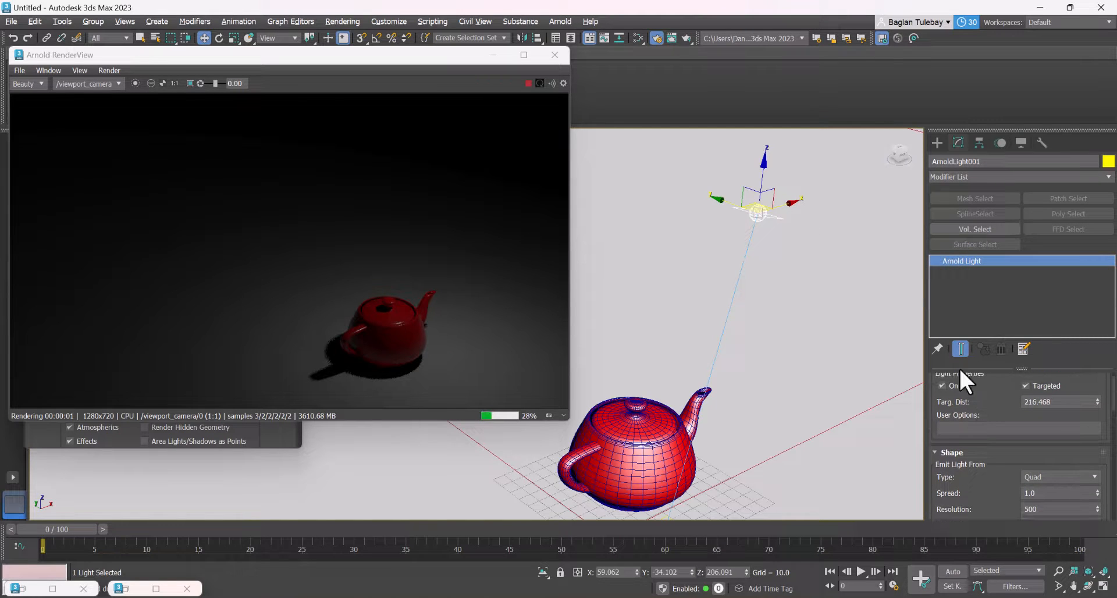
Widen the command panel to fit more parameters and reselect only the Arnold light without its target
{"action": "left_click", "coordinate": [885, 282]}
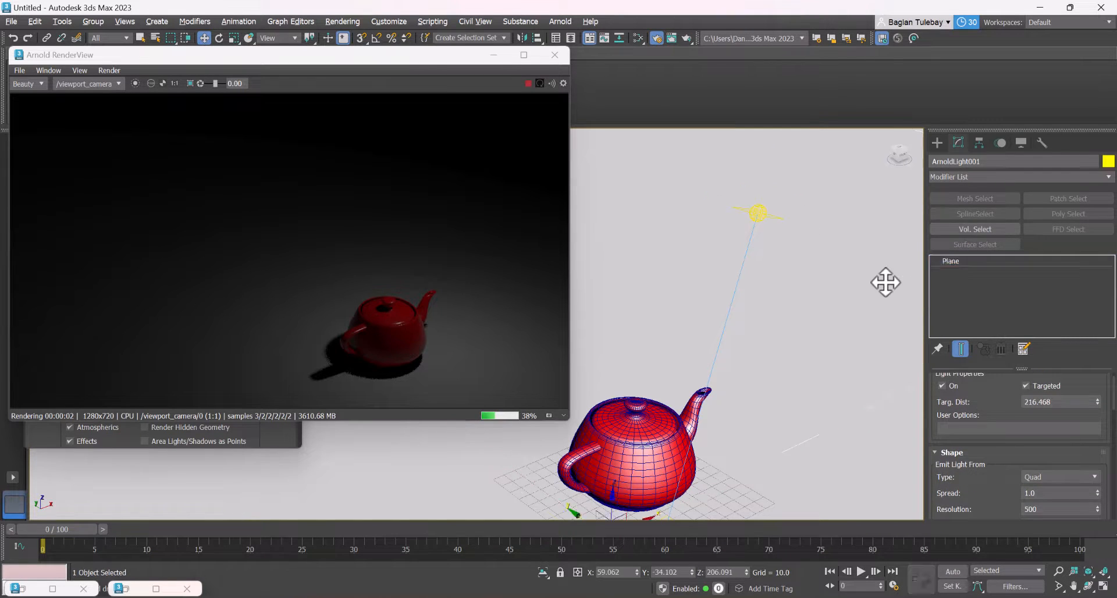
{"action": "left_click", "coordinate": [752, 208]}
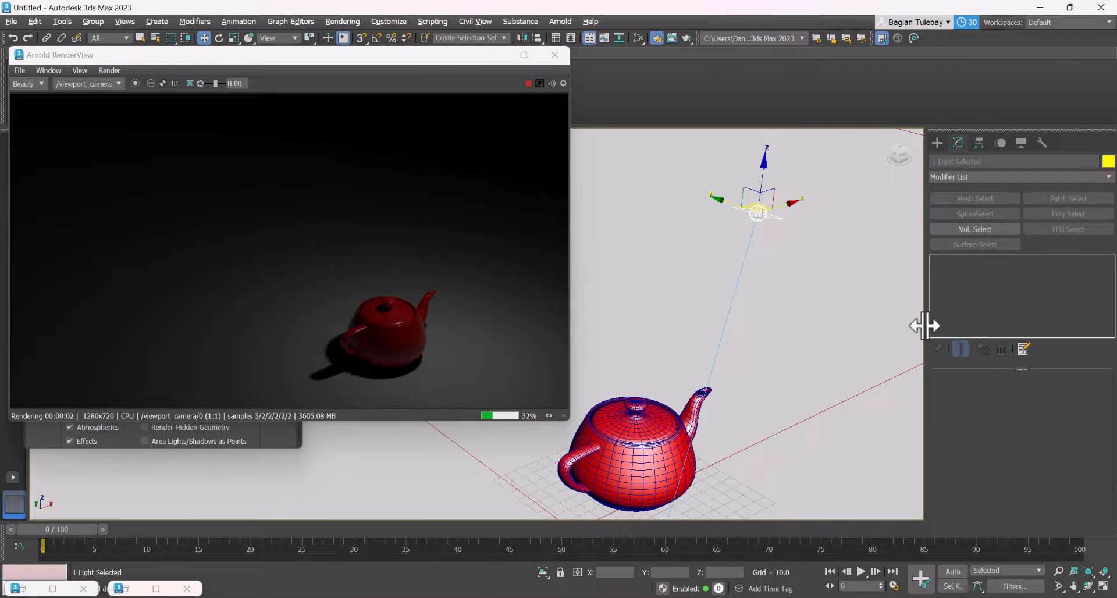
{"action": "left_click_drag", "start_coordinate": [924, 326], "coordinate": [744, 306]}
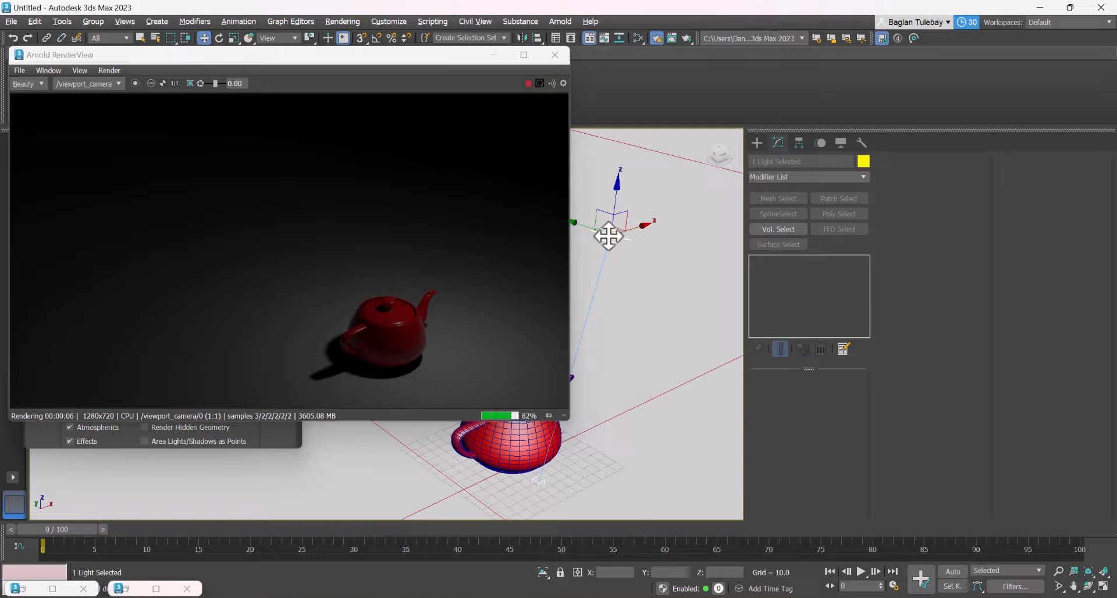
{"action": "left_click", "coordinate": [625, 267]}
{"action": "left_click", "coordinate": [609, 236]}
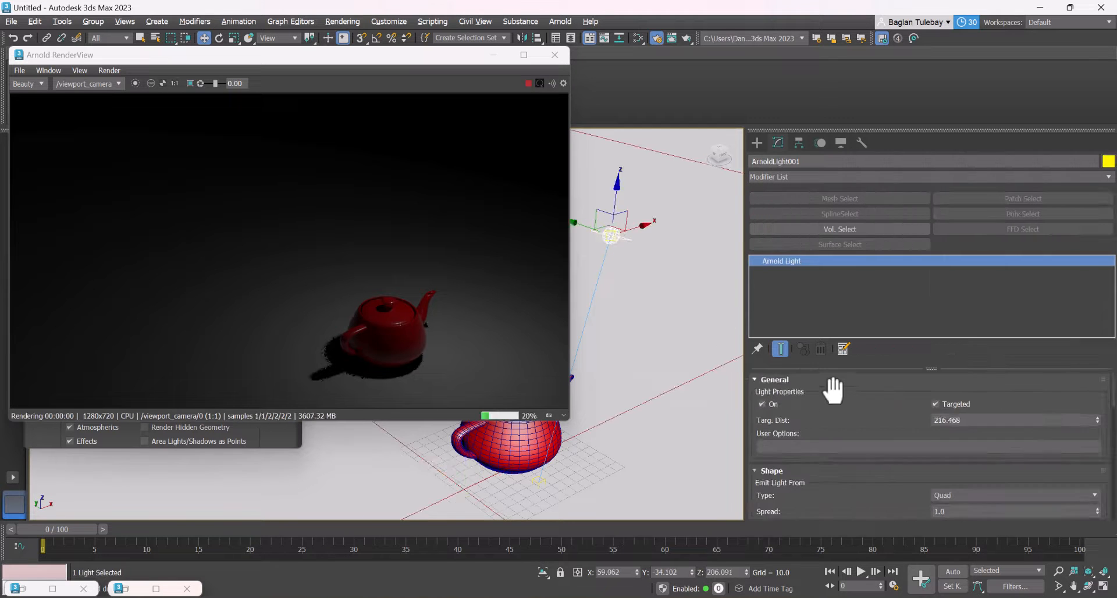
Raise the Arnold light's intensity to 9.2
{"action": "left_click_drag", "start_coordinate": [850, 406], "coordinate": [992, 252]}
{"action": "left_click_drag", "start_coordinate": [927, 424], "coordinate": [889, 354]}
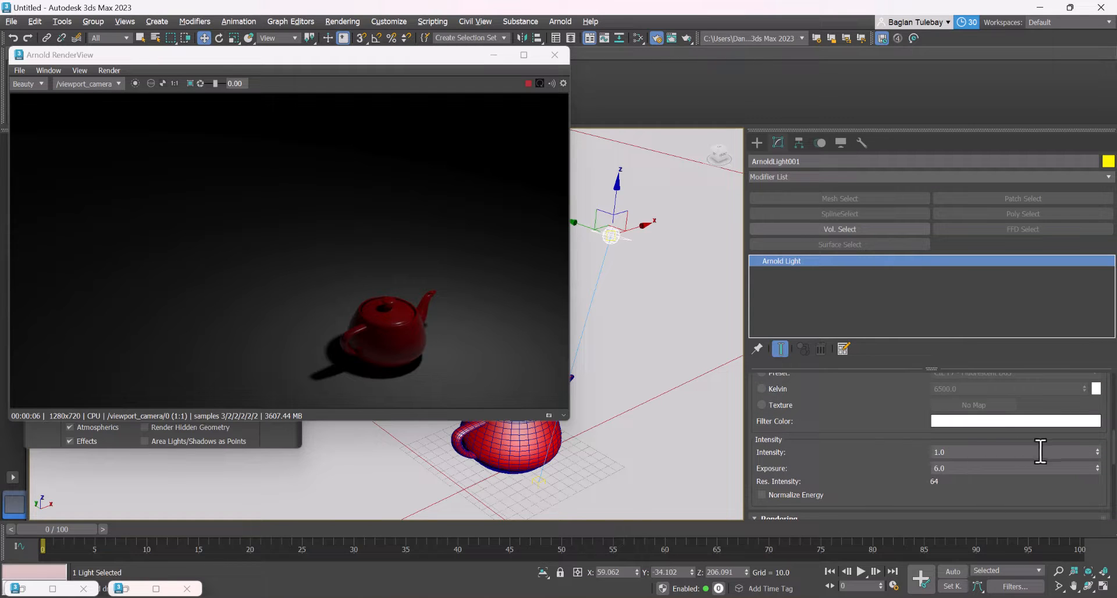
{"action": "left_click_drag", "start_coordinate": [1097, 452], "coordinate": [1090, 382]}
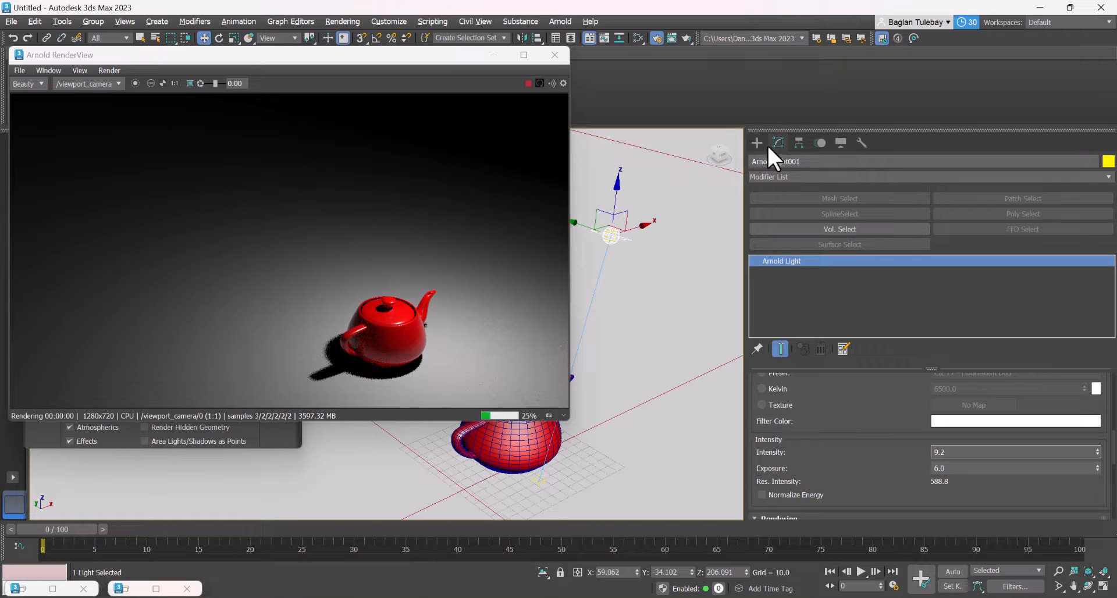
Frame the teapot in a close, low-angle view, select it and reopen the Slate Material Editor
{"action": "left_click", "coordinate": [757, 144]}
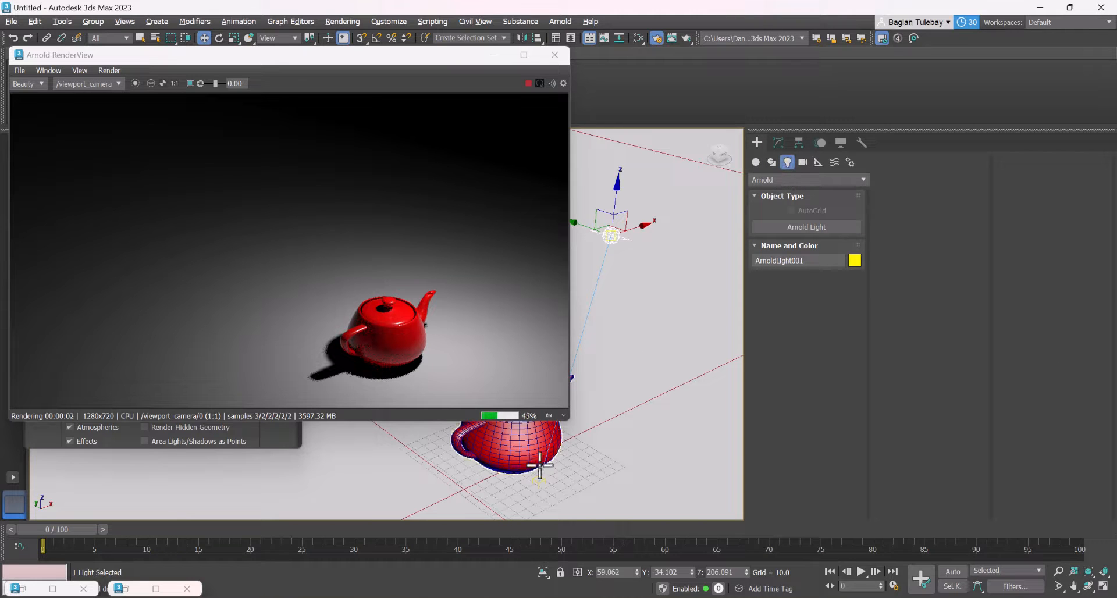
{"action": "scroll", "coordinate": [540, 466], "scroll_direction": "up", "scroll_amount": 4}
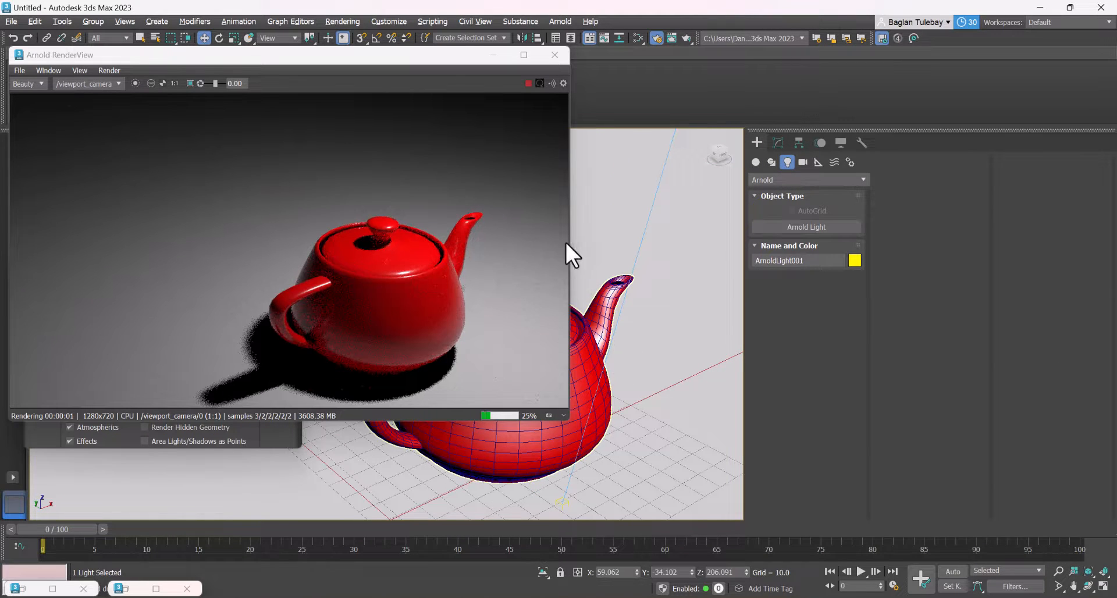
{"action": "middle_click_drag", "start_coordinate": [605, 233], "coordinate": [633, 300], "text": "alt"}
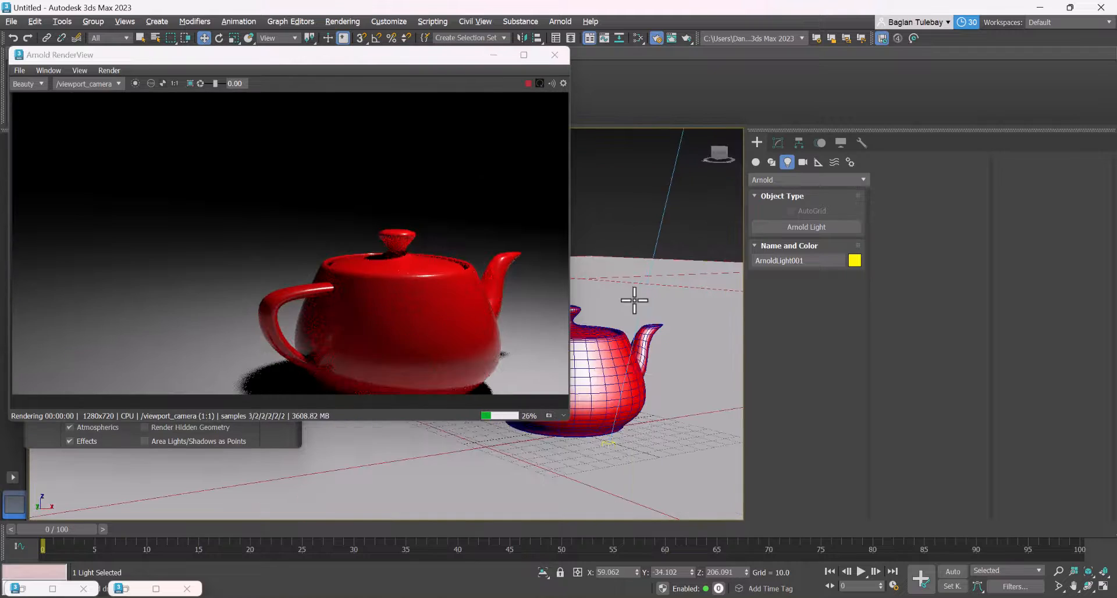
{"action": "scroll", "coordinate": [634, 384], "scroll_direction": "up", "scroll_amount": 4}
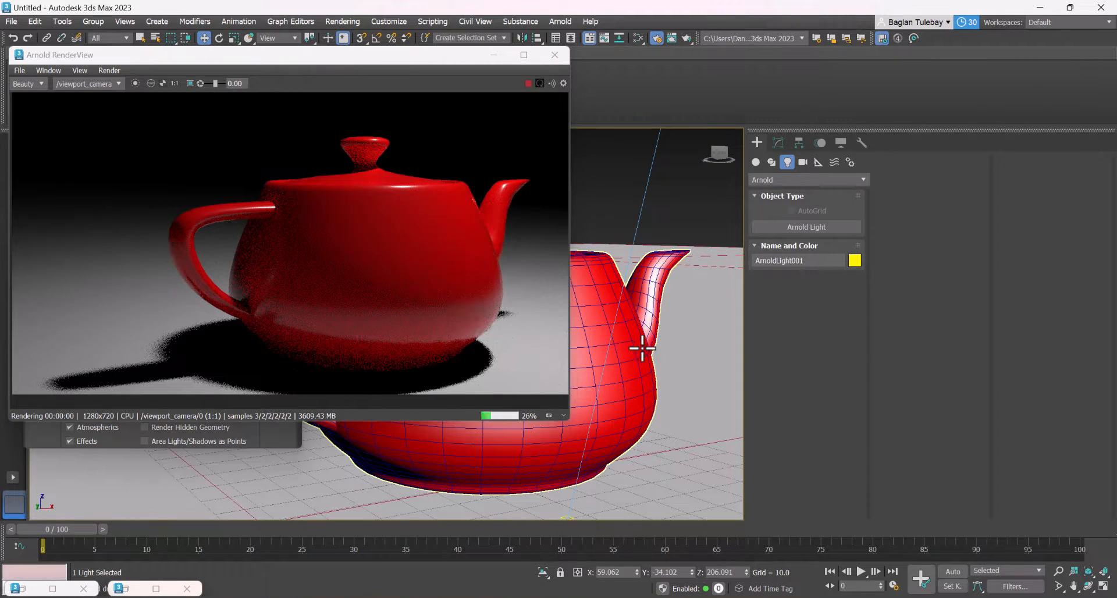
{"action": "mouse_move", "coordinate": [643, 348]}
{"action": "middle_mouse_down", "text": "alt"}
{"action": "mouse_move", "coordinate": [605, 343]}
{"action": "mouse_move", "coordinate": [634, 355]}
{"action": "middle_mouse_up", "text": "alt"}
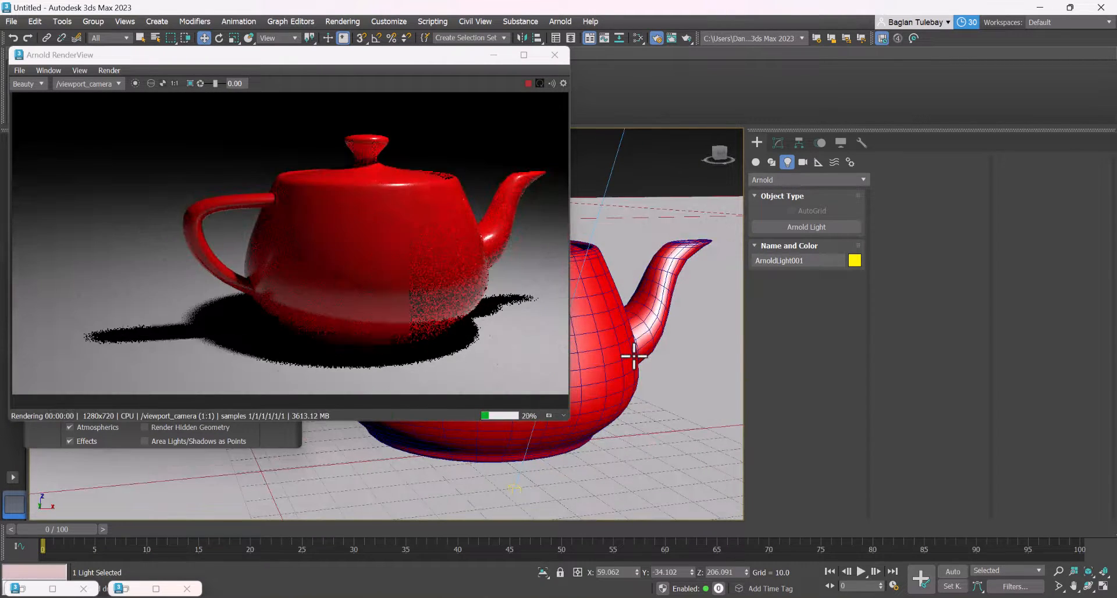
{"action": "left_click", "coordinate": [616, 337]}
{"action": "key", "text": "m"}
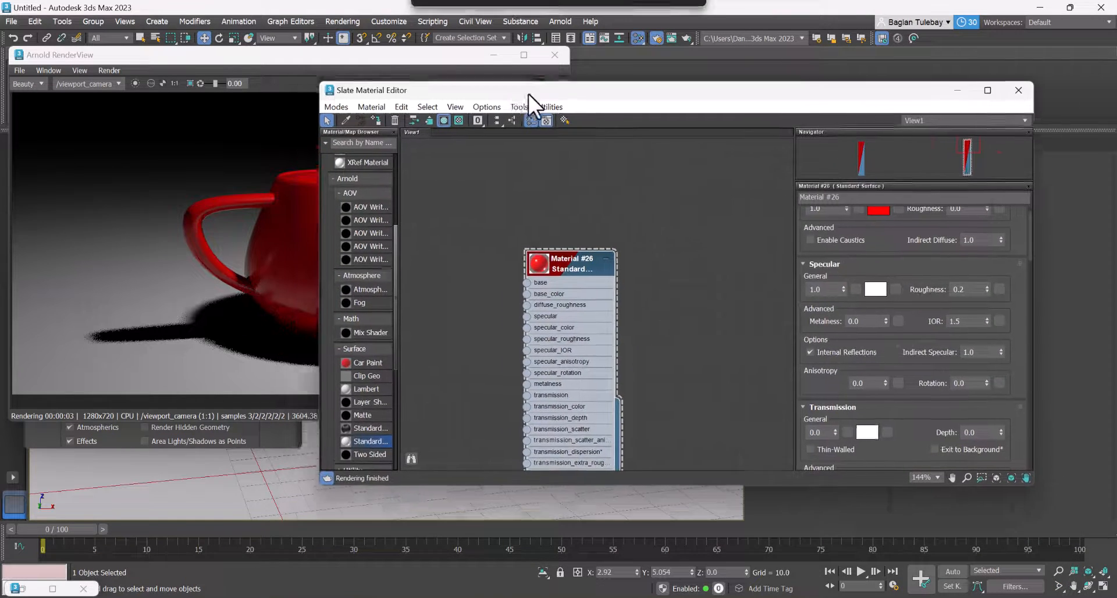
Reposition and narrow the Slate Material Editor so the material parameters sit beside the live teapot render
{"action": "left_click_drag", "start_coordinate": [528, 93], "coordinate": [639, 116]}
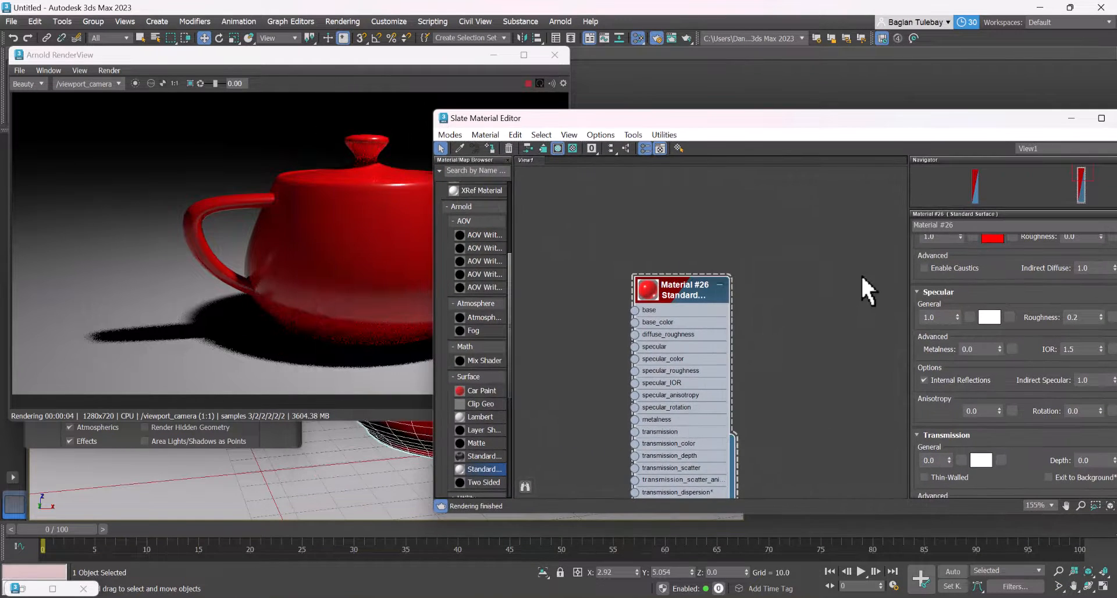
{"action": "scroll", "coordinate": [860, 274], "scroll_direction": "up", "scroll_amount": 3}
{"action": "left_click_drag", "start_coordinate": [873, 113], "coordinate": [772, 122]}
{"action": "left_click_drag", "start_coordinate": [650, 158], "coordinate": [685, 118]}
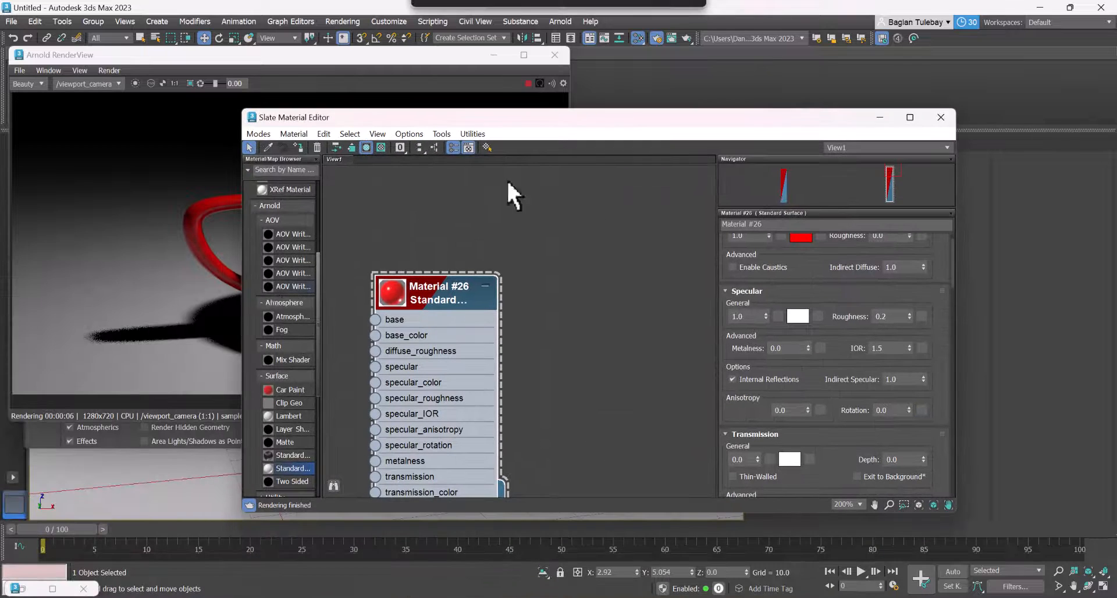
{"action": "left_click_drag", "start_coordinate": [245, 274], "coordinate": [542, 265]}
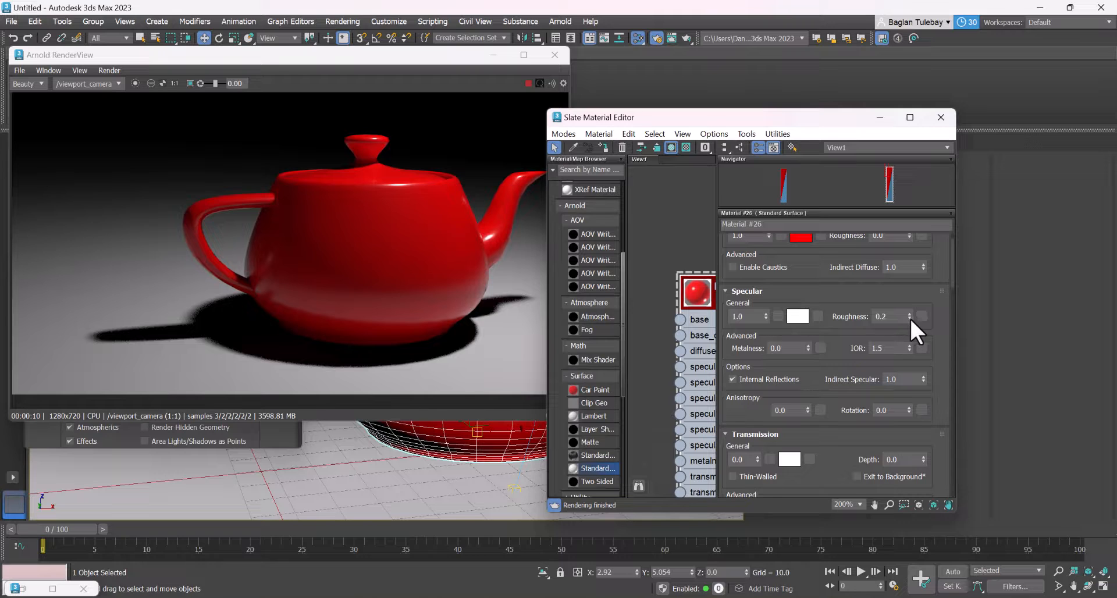
Test the teapot material's specular roughness at 0.89, and reset it to 0.0
{"action": "left_click_drag", "start_coordinate": [910, 318], "coordinate": [864, 518]}
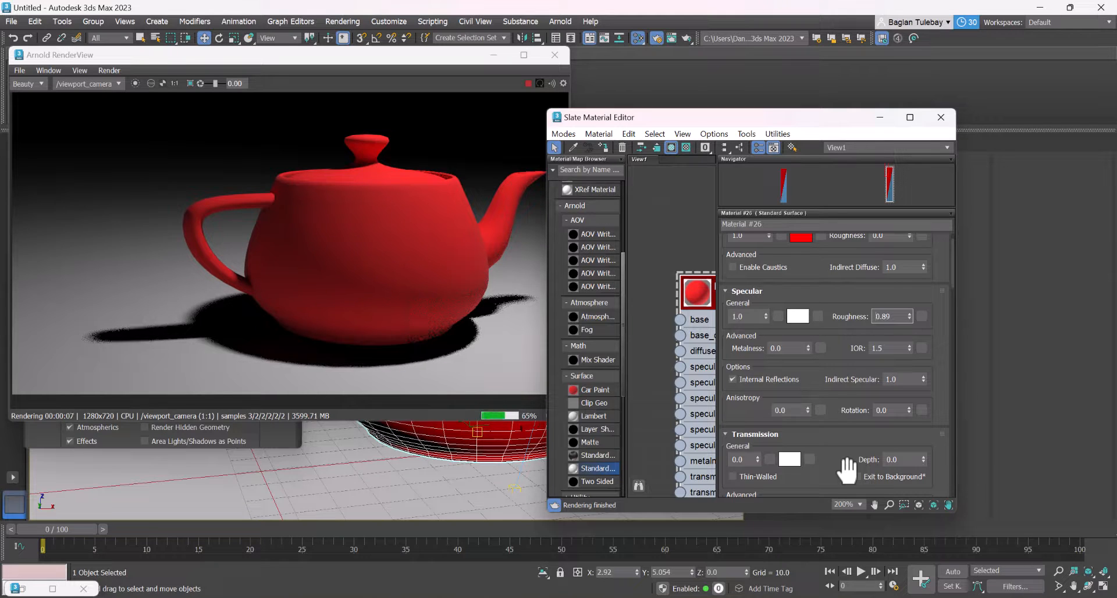
{"action": "right_click", "coordinate": [909, 317]}
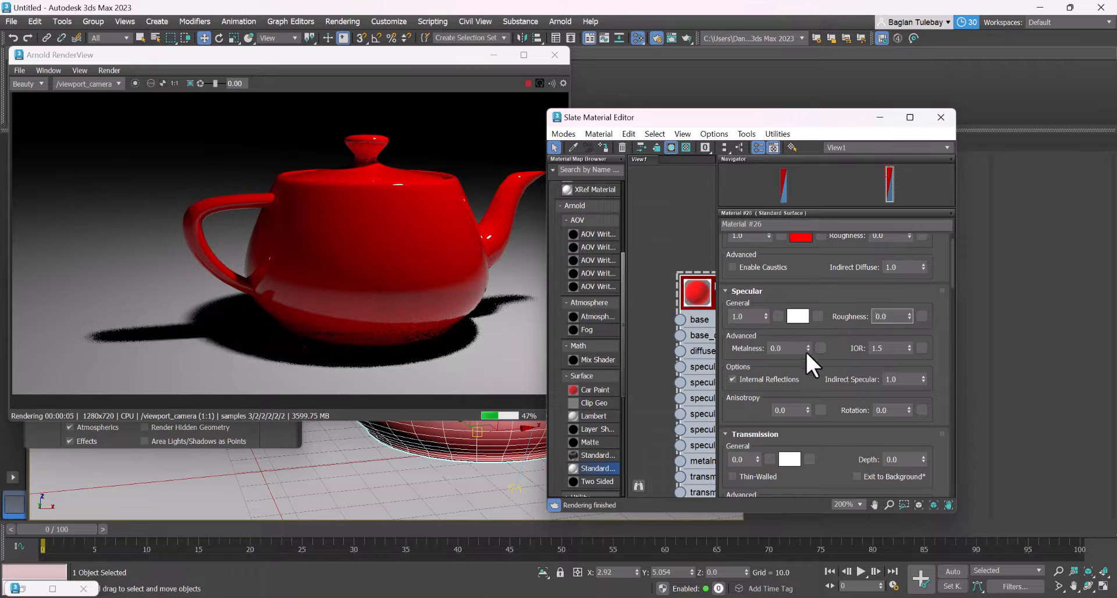
Test the teapot material's metalness at 1.0 from a higher angle, and lower it to 0.95
{"action": "left_click_drag", "start_coordinate": [805, 350], "coordinate": [808, 333]}
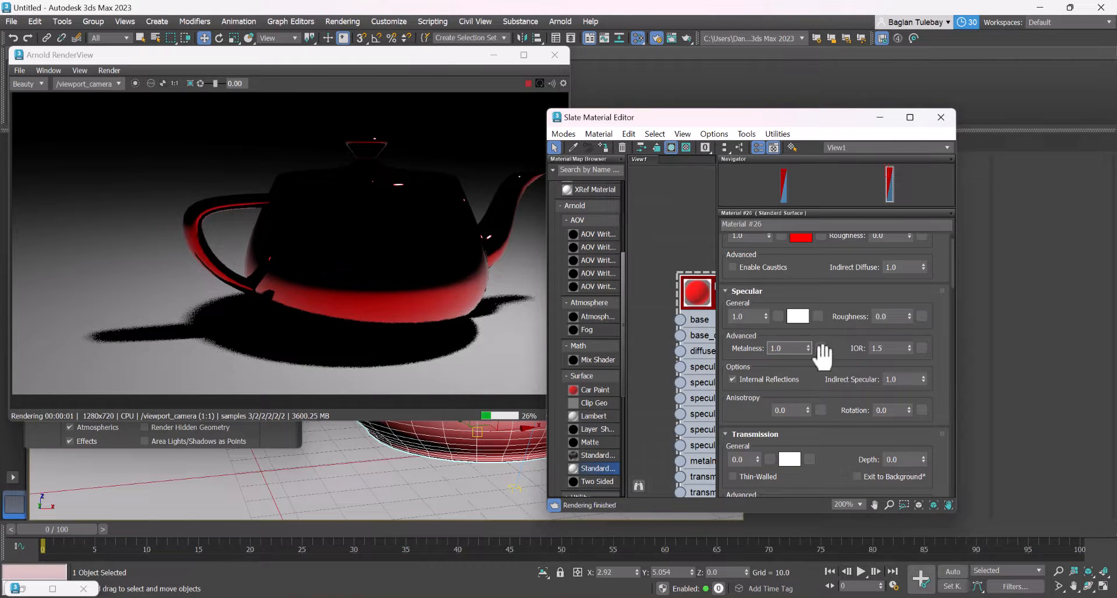
{"action": "middle_click_drag", "start_coordinate": [500, 468], "coordinate": [436, 481], "text": "alt"}
{"action": "left_click_drag", "start_coordinate": [785, 349], "coordinate": [690, 336]}
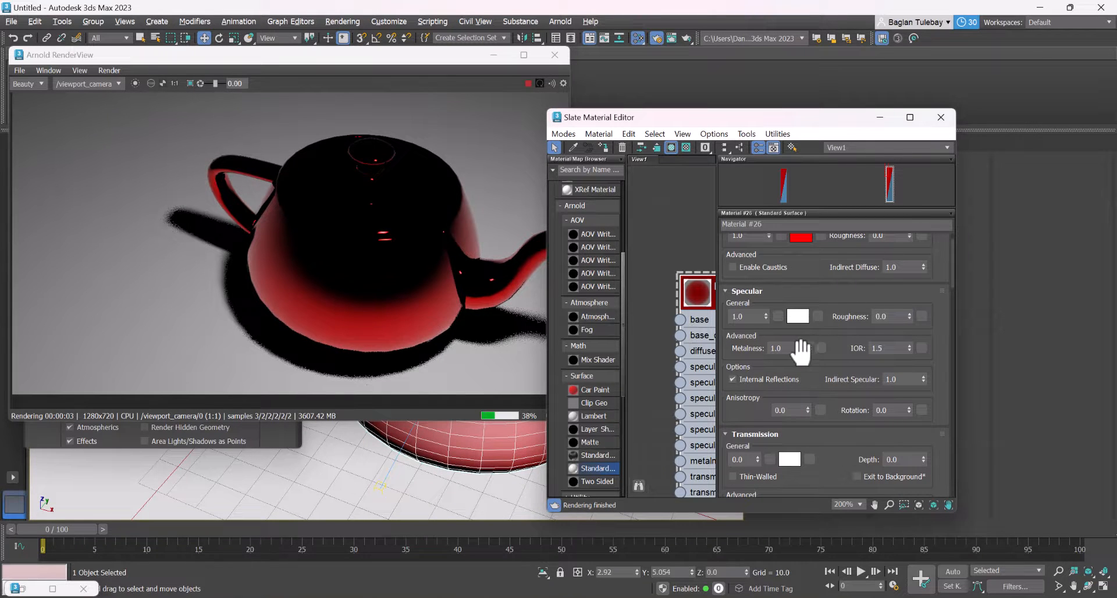
{"action": "left_click", "coordinate": [808, 351]}
{"action": "left_click", "coordinate": [808, 352]}
{"action": "left_click", "coordinate": [808, 351]}
{"action": "left_click", "coordinate": [808, 352]}
{"action": "left_click", "coordinate": [807, 352]}
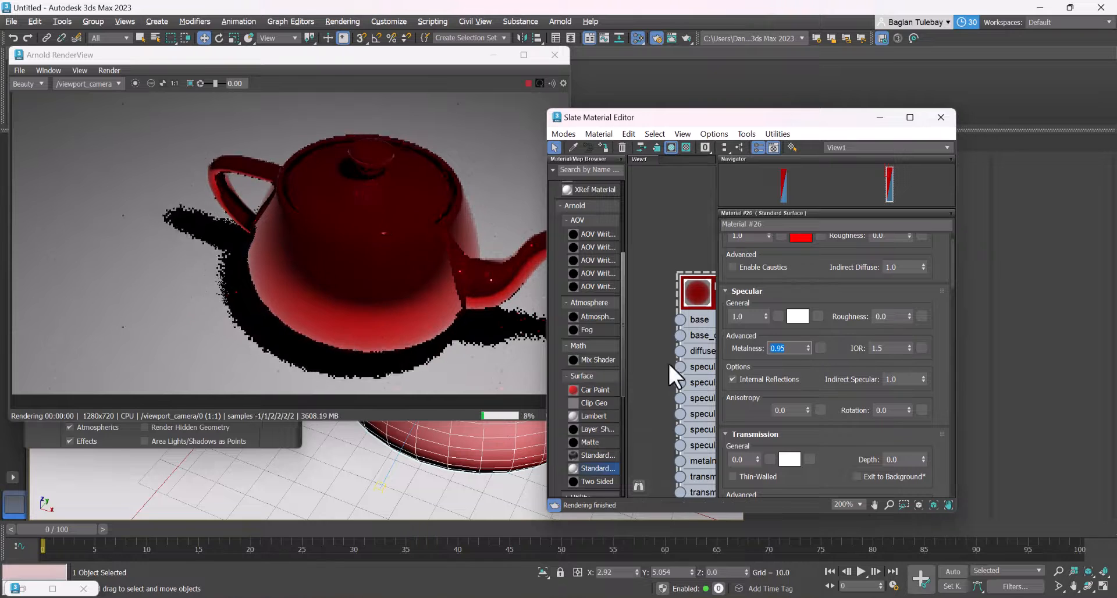
Change the teapot material's base color to golden yellow with red 1.0, green 0.565 and blue 0.0
{"action": "middle_click_drag", "start_coordinate": [407, 486], "coordinate": [407, 462], "text": "alt"}
{"action": "scroll", "coordinate": [809, 262], "scroll_direction": "up", "scroll_amount": 1}
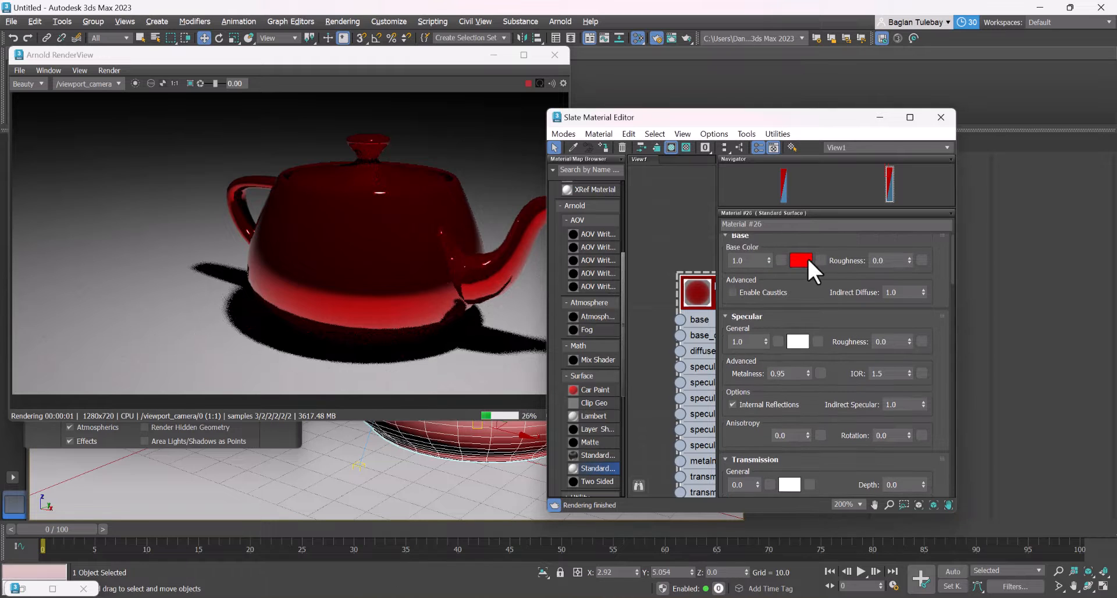
{"action": "left_click", "coordinate": [800, 259]}
{"action": "left_click_drag", "start_coordinate": [563, 149], "coordinate": [526, 119]}
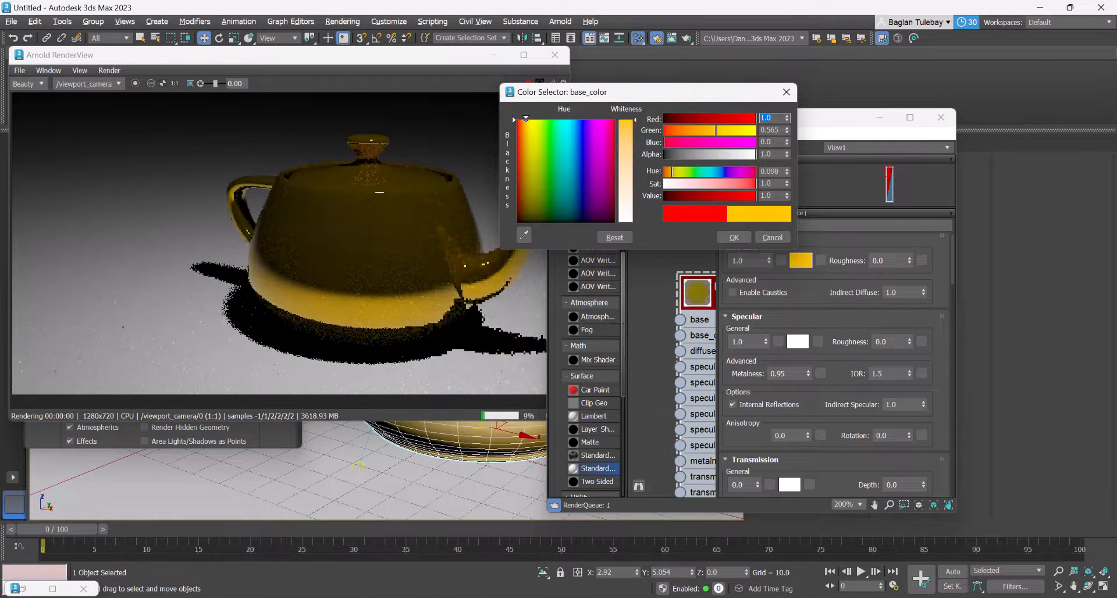
{"action": "left_click", "coordinate": [734, 237]}
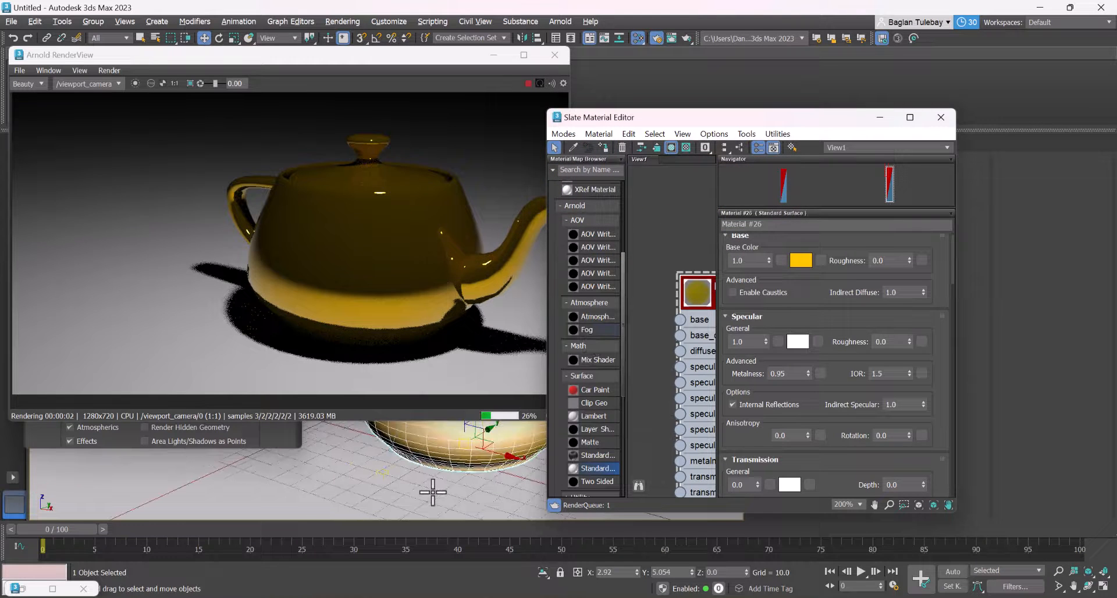
Open the environment settings and bring up the brown_photostudio_05_2k EXR file from the Downloads folder beside them
{"action": "left_click", "coordinate": [879, 117]}
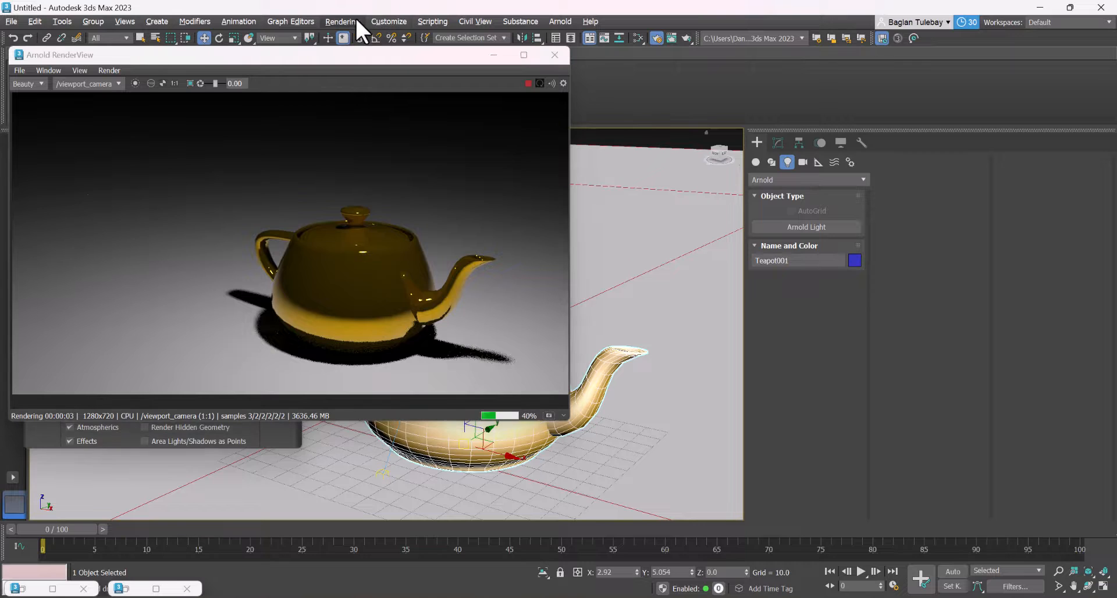
{"action": "left_click", "coordinate": [355, 17]}
{"action": "left_click", "coordinate": [388, 174]}
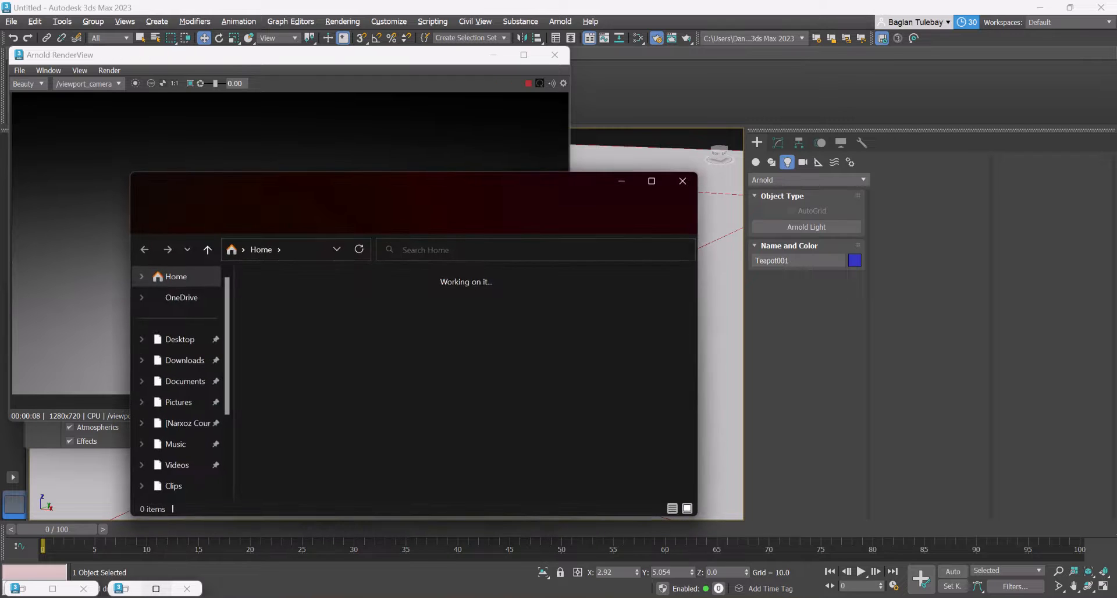
{"action": "left_click", "coordinate": [186, 361]}
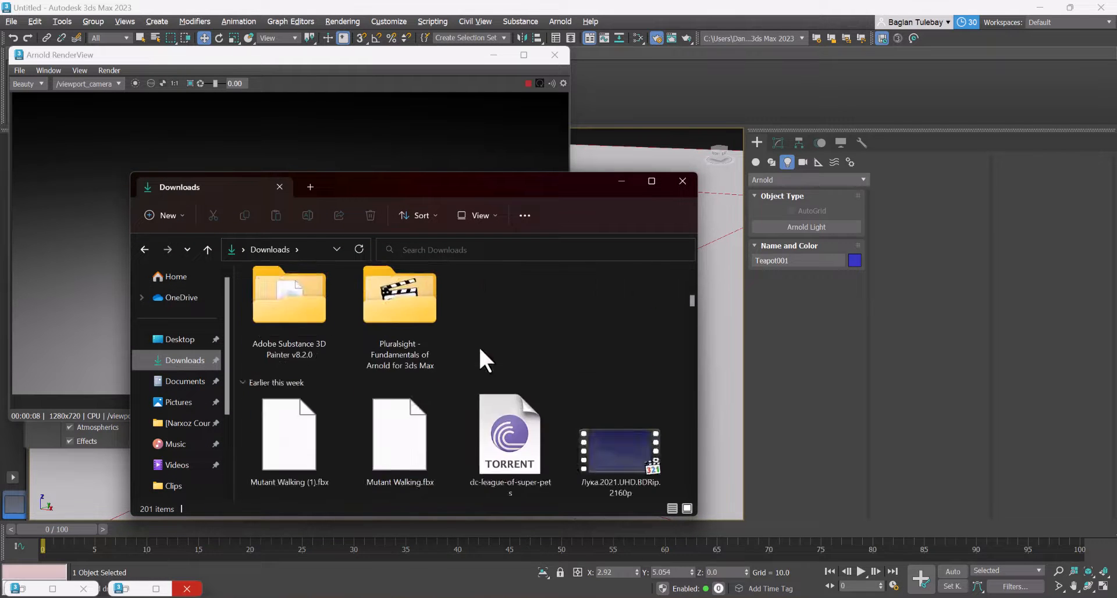
{"action": "scroll", "coordinate": [488, 337], "scroll_direction": "down", "scroll_amount": 10}
{"action": "scroll", "coordinate": [508, 328], "scroll_direction": "down", "scroll_amount": 12}
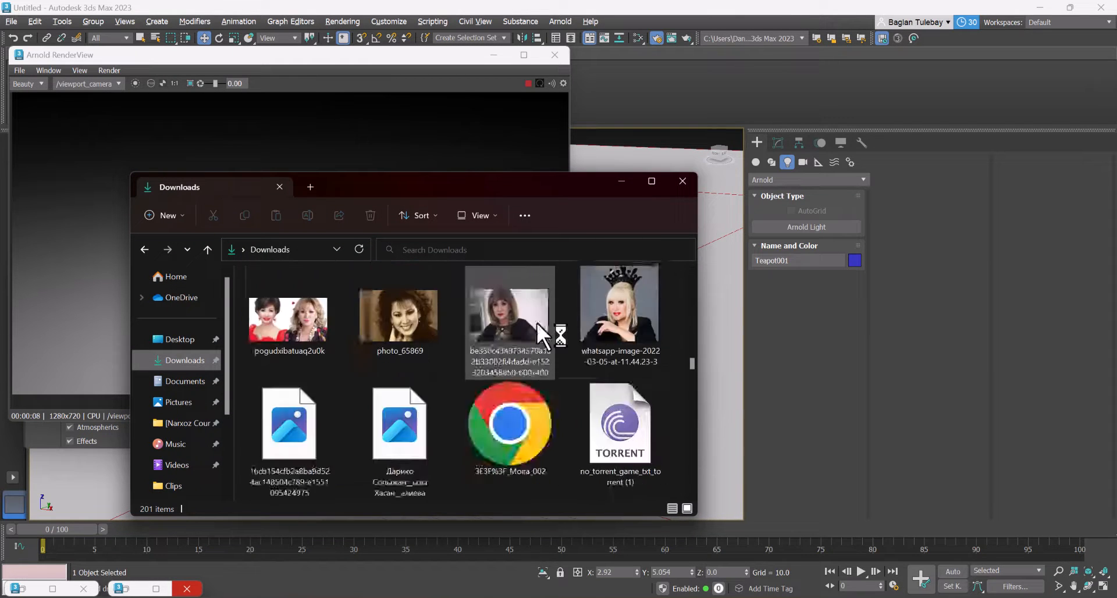
{"action": "scroll", "coordinate": [536, 320], "scroll_direction": "down", "scroll_amount": 10}
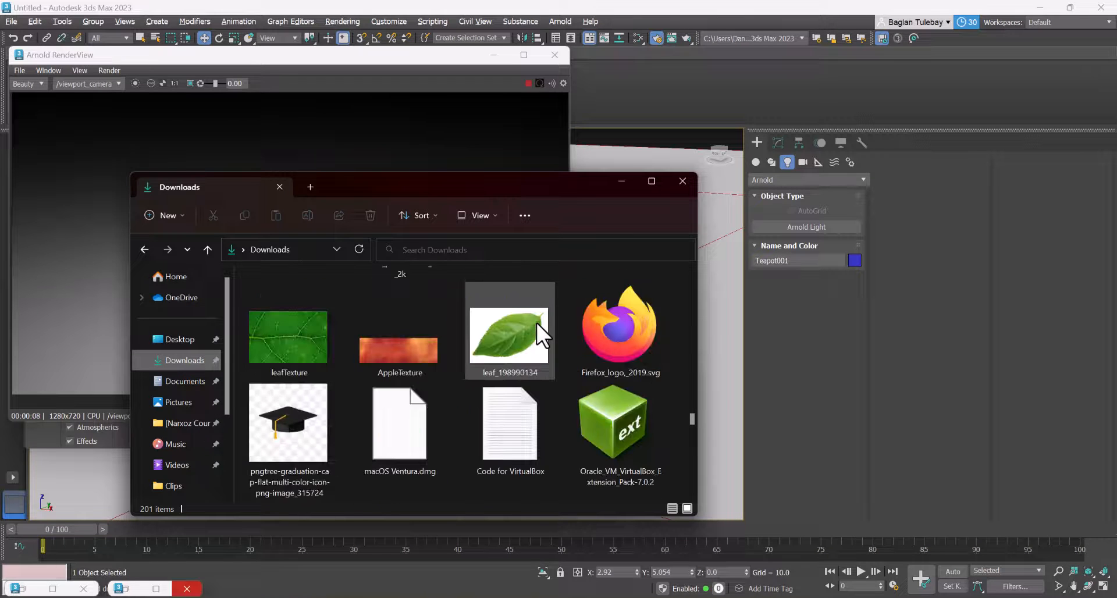
{"action": "left_click_drag", "start_coordinate": [476, 187], "coordinate": [945, 292]}
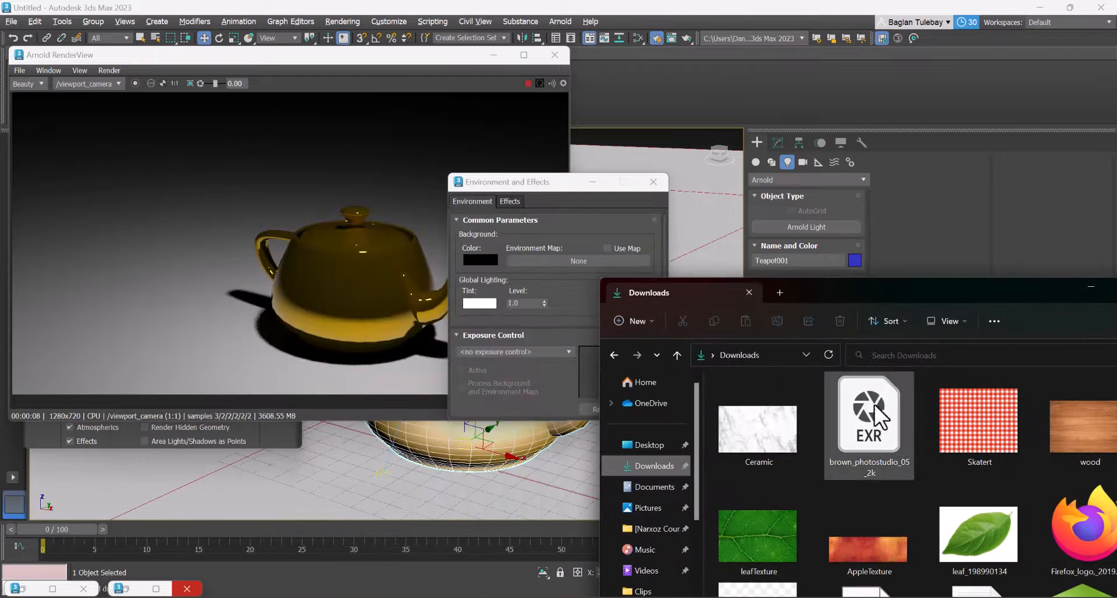
Load brown_photostudio_05_2k.exr as a bitmap in the Slate Material Editor and assign it as an instance to the environment map
{"action": "left_click_drag", "start_coordinate": [868, 416], "coordinate": [577, 260]}
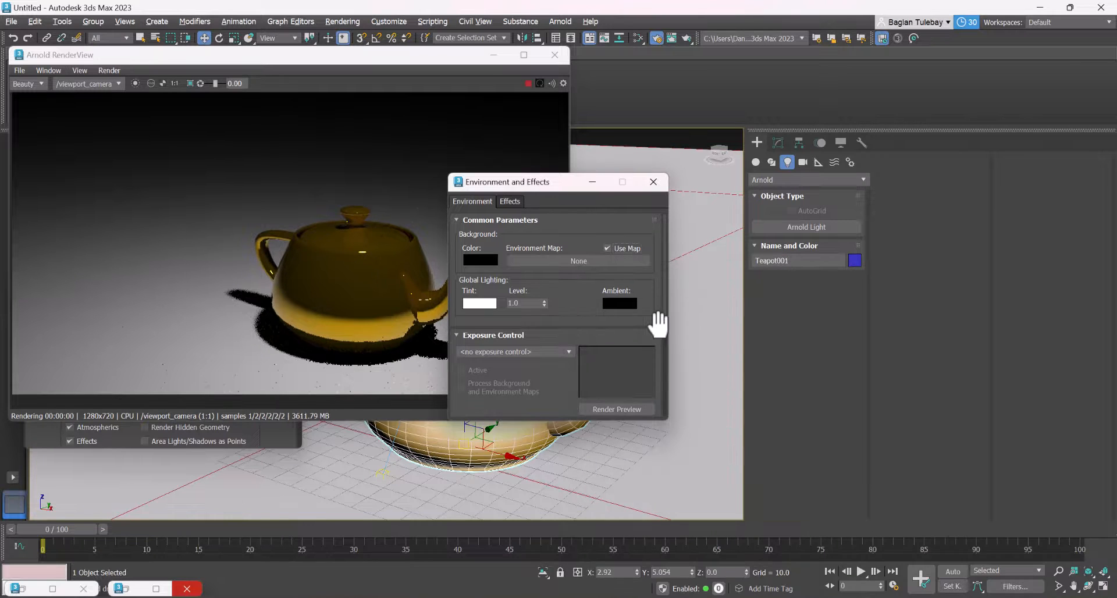
{"action": "key", "text": "m"}
{"action": "key", "text": "alt+Tab"}
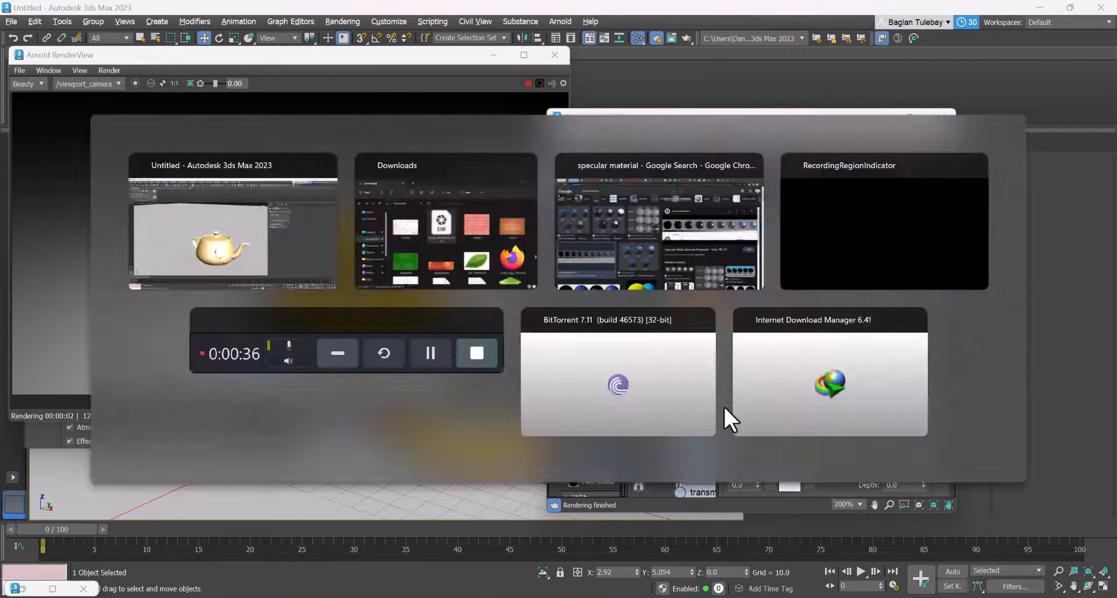
{"action": "left_click_drag", "start_coordinate": [873, 427], "coordinate": [530, 257]}
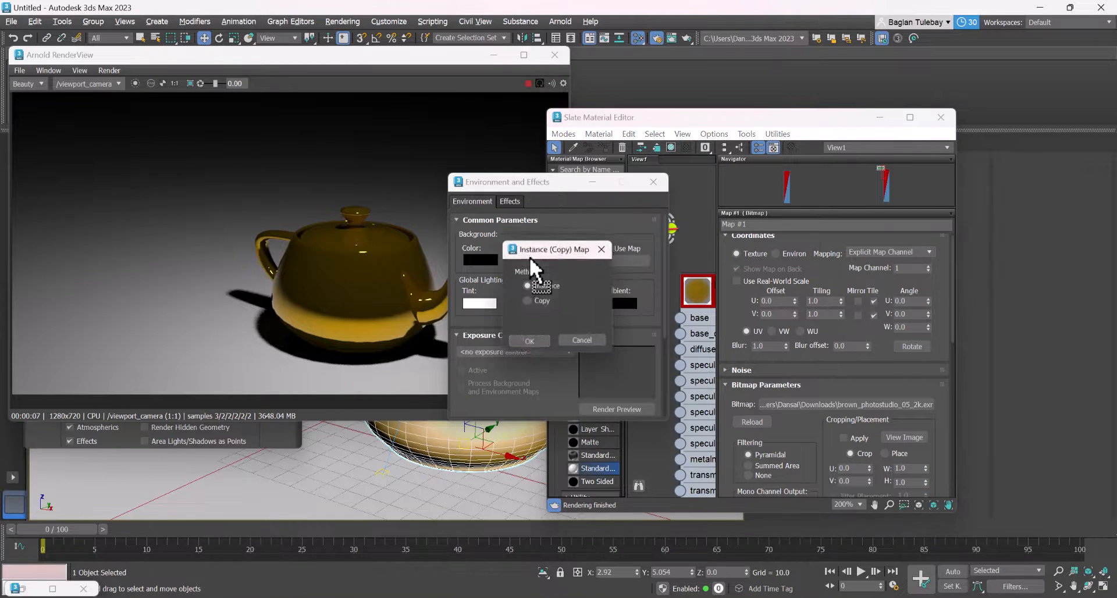
{"action": "left_click", "coordinate": [530, 341]}
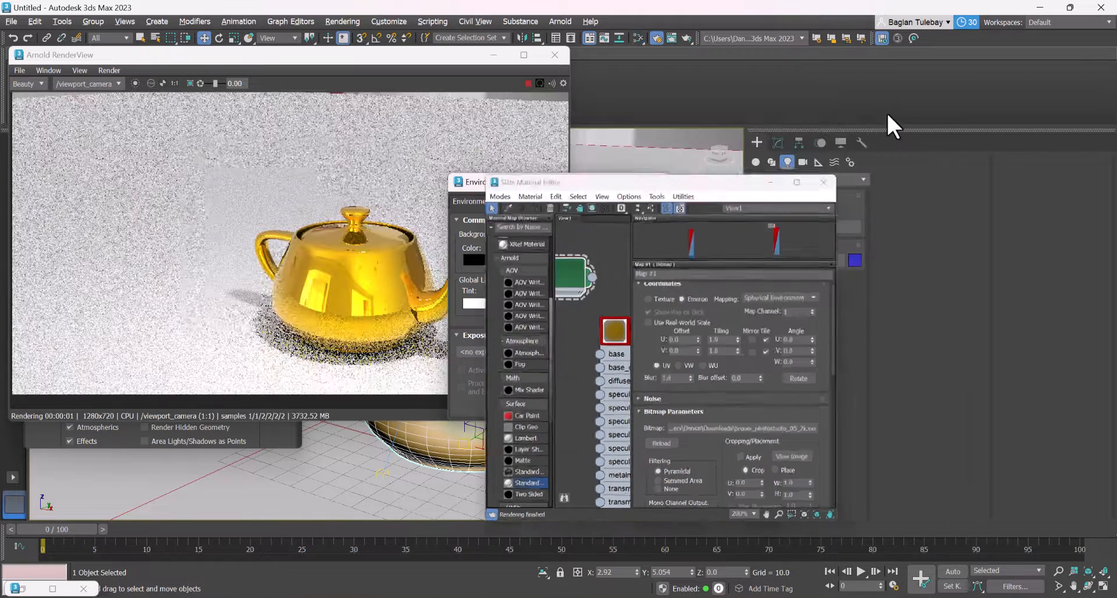
{"action": "left_click", "coordinate": [885, 115]}
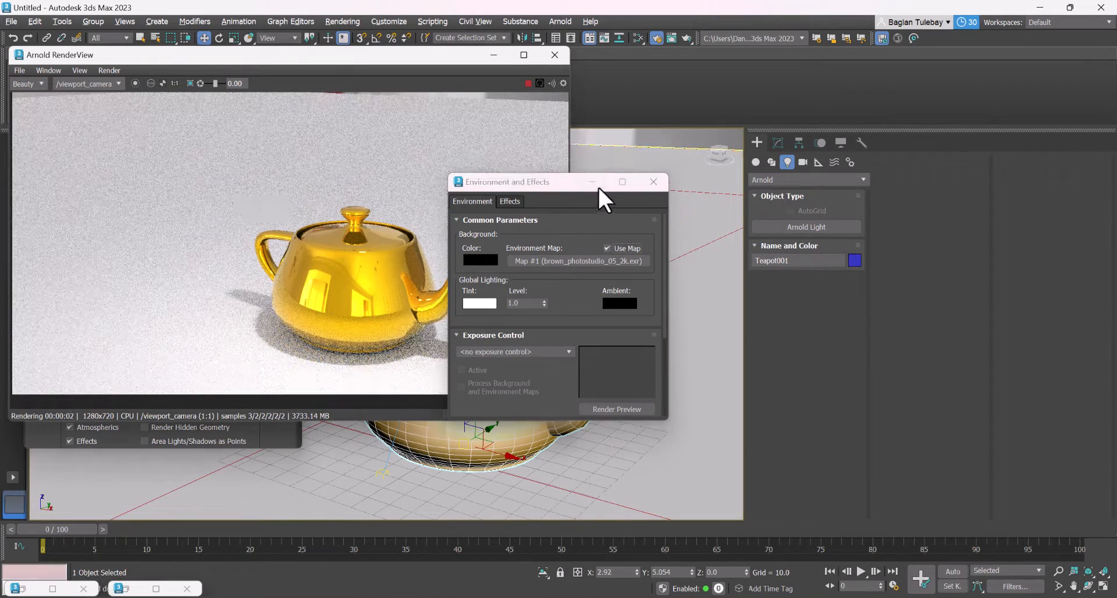
{"action": "left_click", "coordinate": [593, 183]}
Shift the render window off the viewport and move the Arnold light away from the teapot to about X 183.5, Z 216.6
{"action": "scroll", "coordinate": [549, 442], "scroll_direction": "up", "scroll_amount": 3}
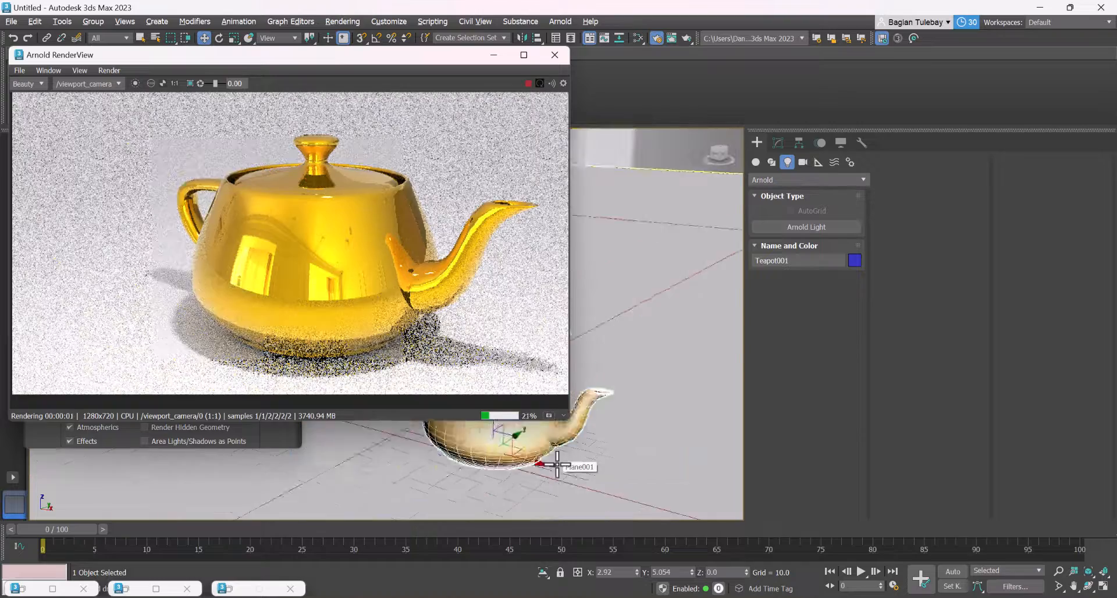
{"action": "scroll", "coordinate": [588, 442], "scroll_direction": "down", "scroll_amount": 5}
{"action": "scroll", "coordinate": [574, 466], "scroll_direction": "up", "scroll_amount": 2}
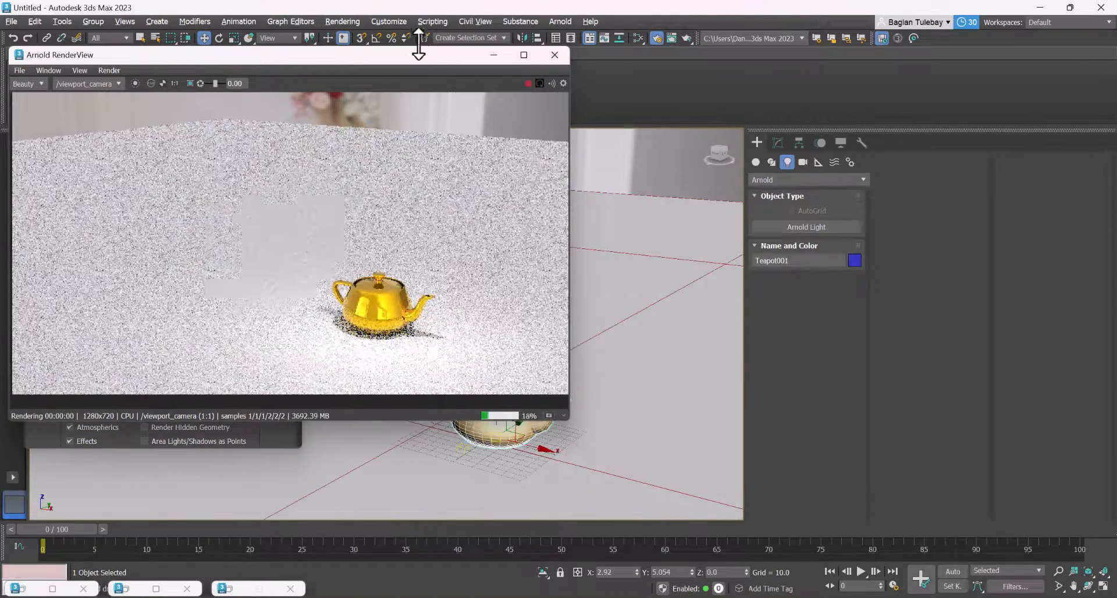
{"action": "left_click_drag", "start_coordinate": [418, 53], "coordinate": [305, 71]}
{"action": "left_click", "coordinate": [535, 244]}
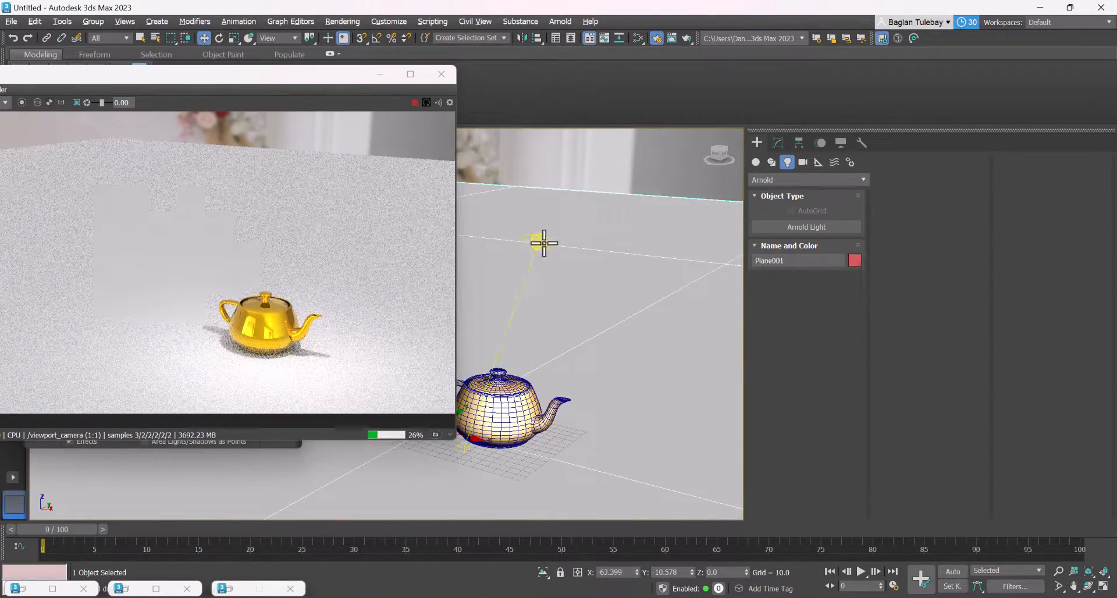
{"action": "left_click", "coordinate": [541, 242]}
{"action": "left_click_drag", "start_coordinate": [558, 220], "coordinate": [705, 223]}
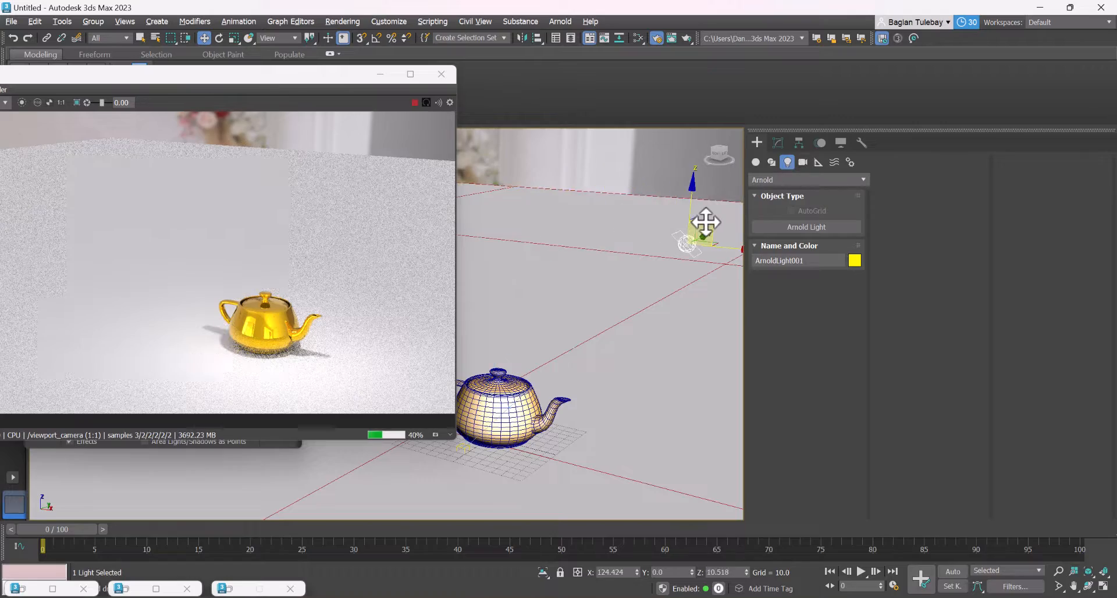
{"action": "scroll", "coordinate": [506, 428], "scroll_direction": "up", "scroll_amount": 10}
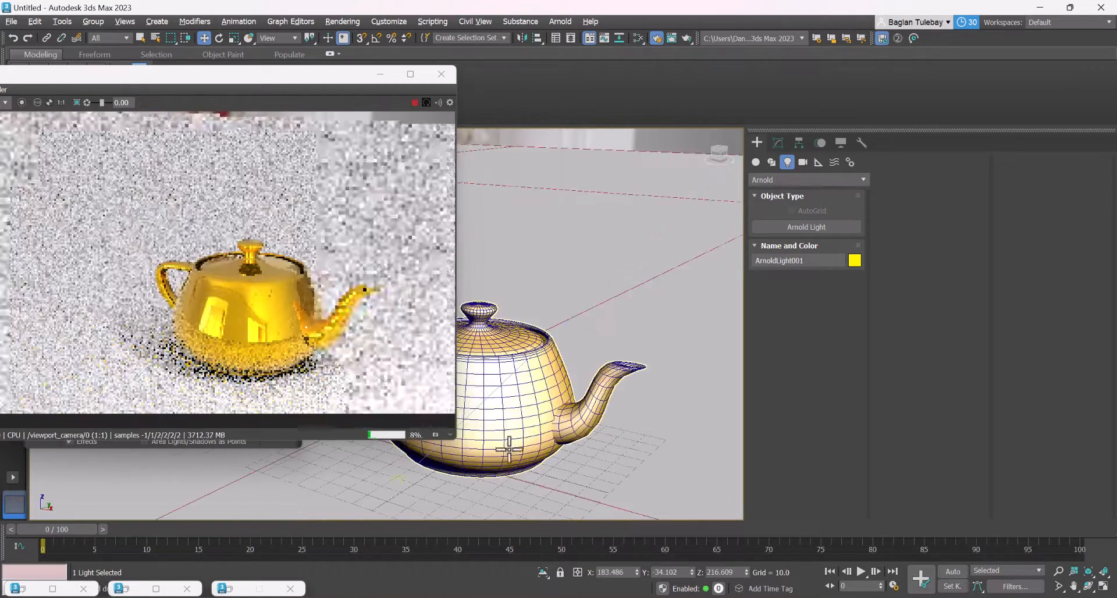
{"action": "scroll", "coordinate": [473, 302], "scroll_direction": "down", "scroll_amount": 4}
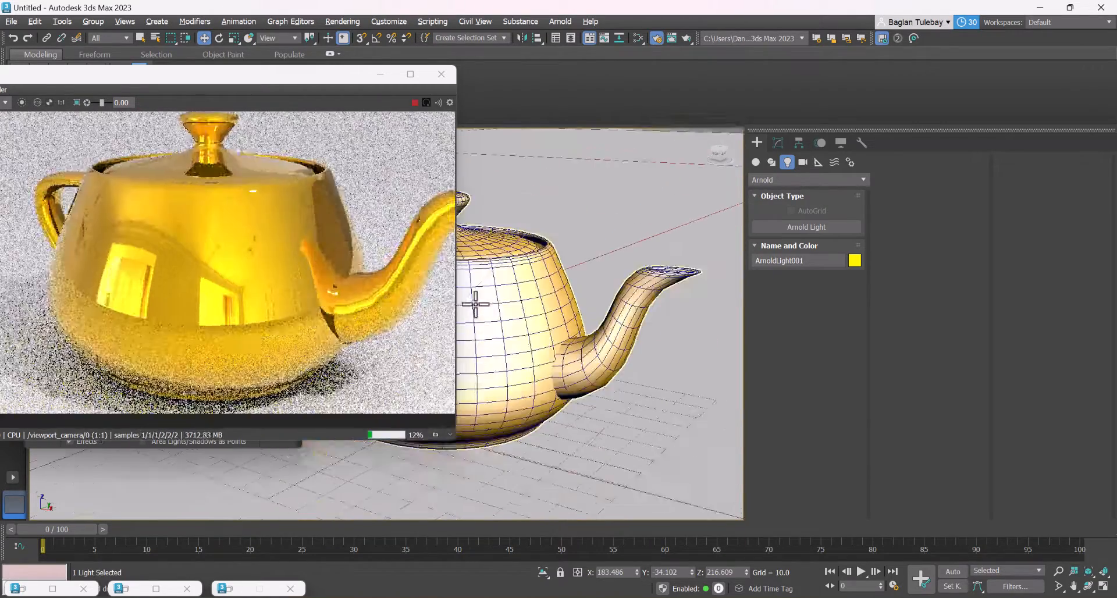
Create an Arnold Matte material and assign it to the ground plane
{"action": "middle_click_drag", "start_coordinate": [560, 333], "coordinate": [546, 327], "text": "alt"}
{"action": "left_click", "coordinate": [652, 366]}
{"action": "middle_click_drag", "start_coordinate": [652, 366], "coordinate": [618, 438], "text": "alt"}
{"action": "left_click", "coordinate": [622, 439]}
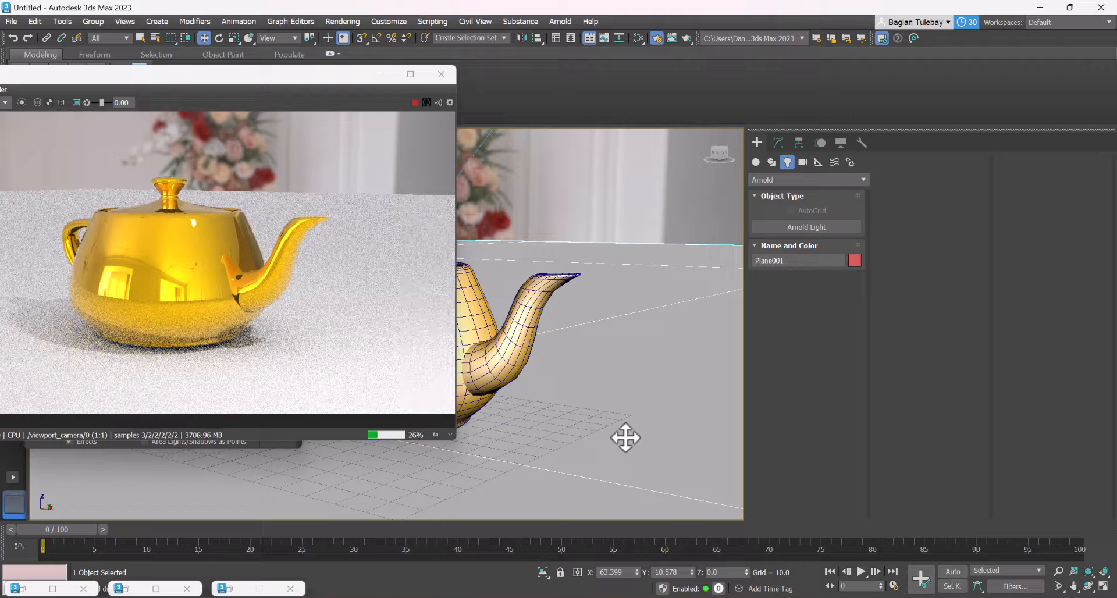
{"action": "key", "text": "m"}
{"action": "middle_click_drag", "start_coordinate": [667, 259], "coordinate": [483, 245]}
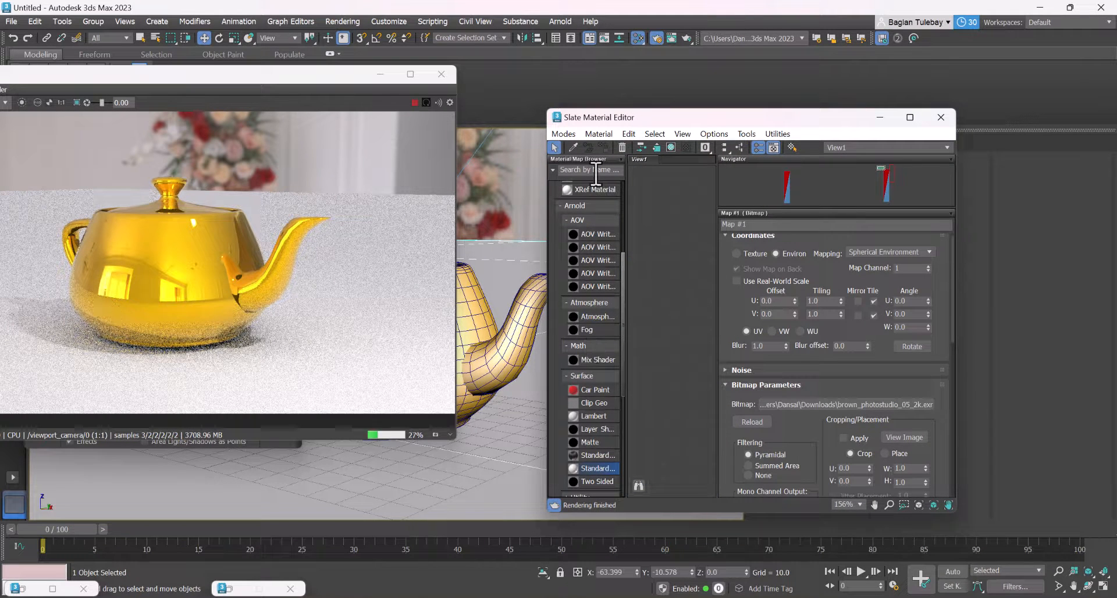
{"action": "right_click", "coordinate": [675, 255]}
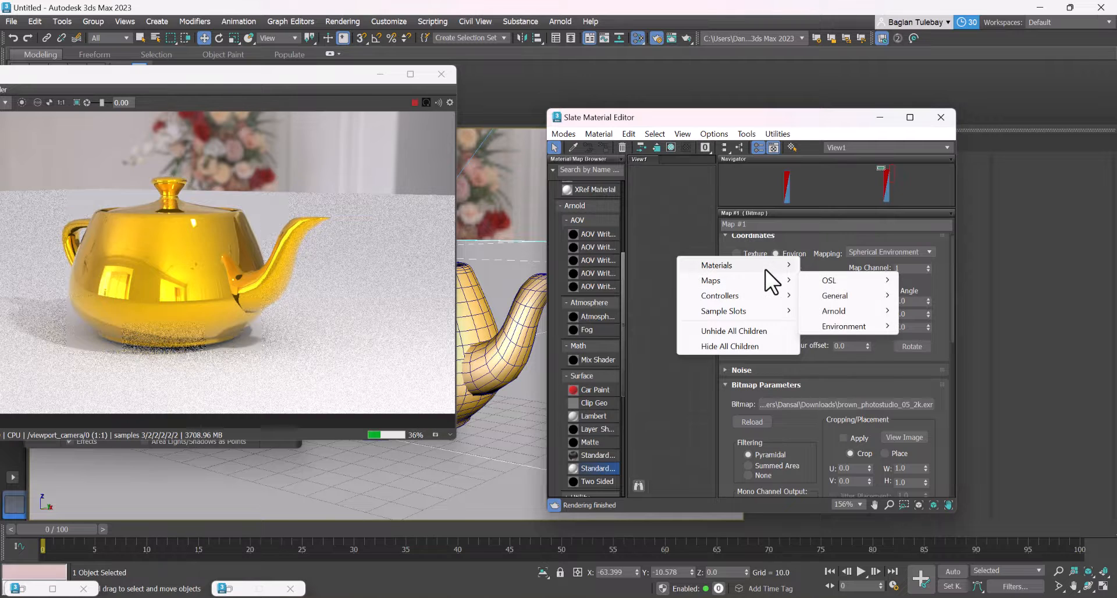
{"action": "mouse_move", "coordinate": [766, 265]}
{"action": "mouse_move", "coordinate": [849, 280]}
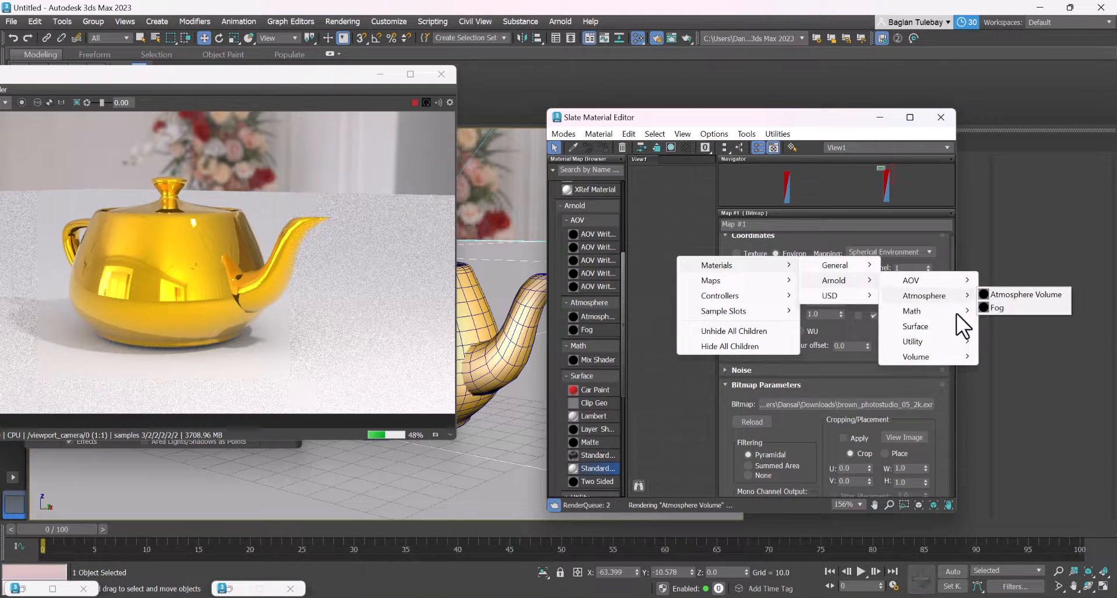
{"action": "mouse_move", "coordinate": [953, 324]}
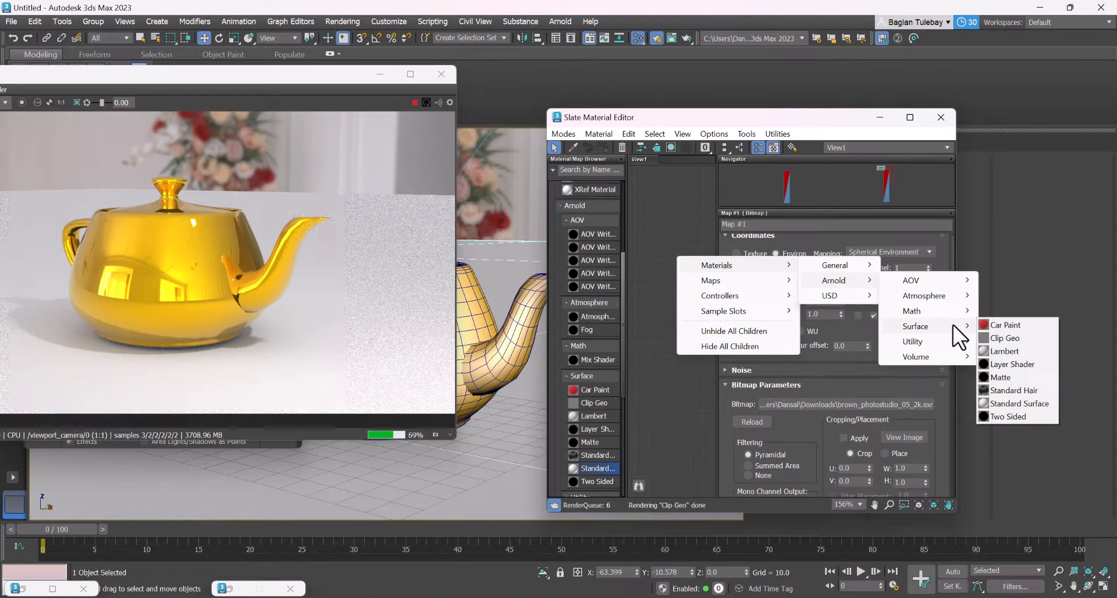
{"action": "left_click", "coordinate": [1001, 377]}
{"action": "right_click", "coordinate": [669, 262]}
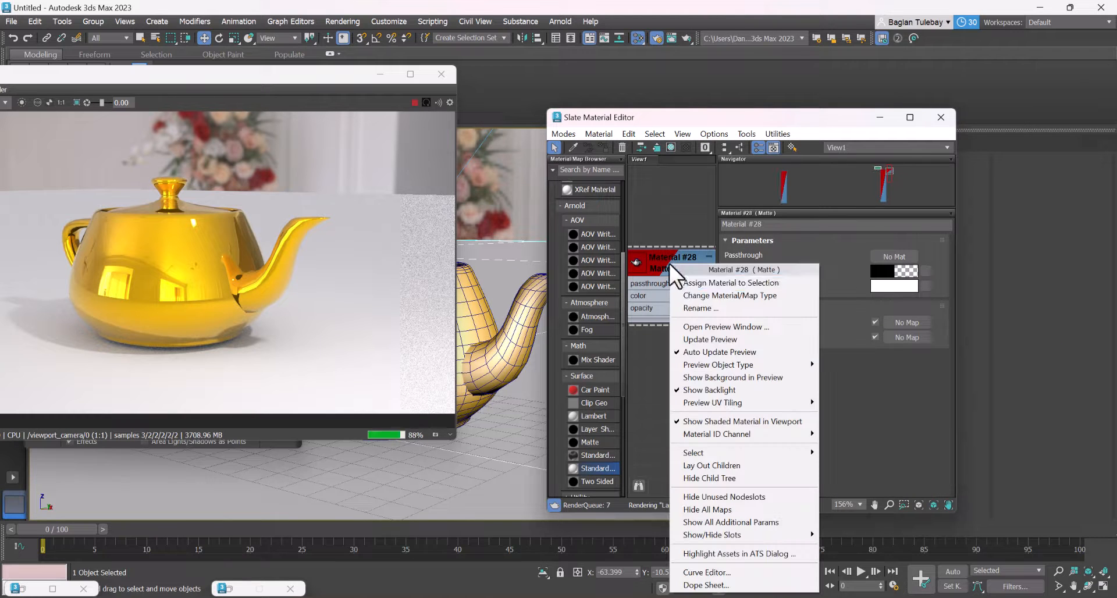
{"action": "left_click", "coordinate": [691, 283]}
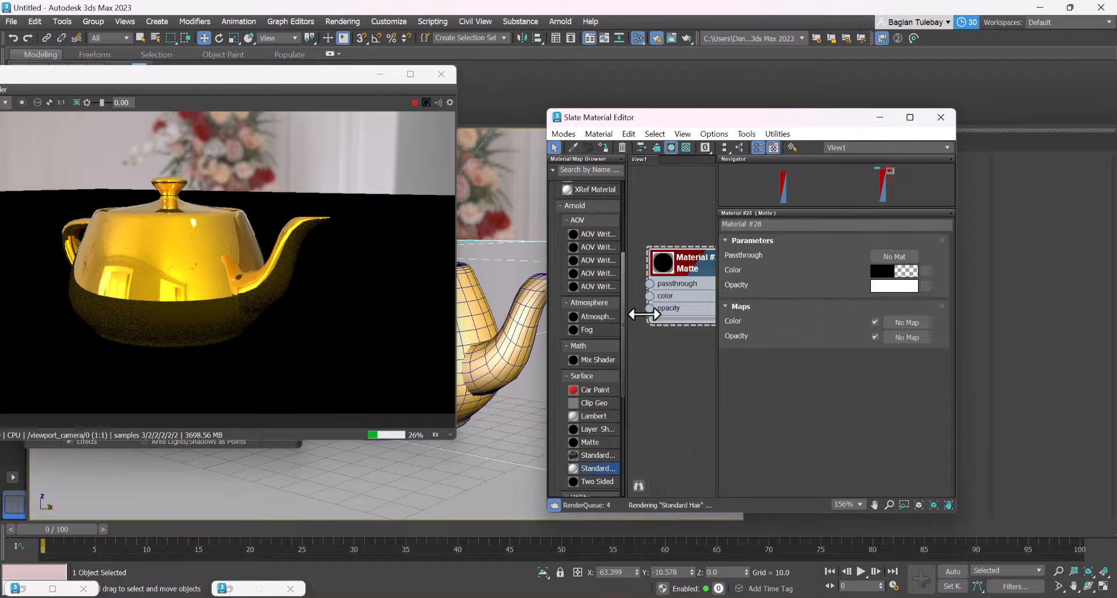
Connect an Arnold Shadow Matte map to the Matte material's color input
{"action": "left_click_drag", "start_coordinate": [647, 352], "coordinate": [649, 353]}
{"action": "mouse_move", "coordinate": [696, 389]}
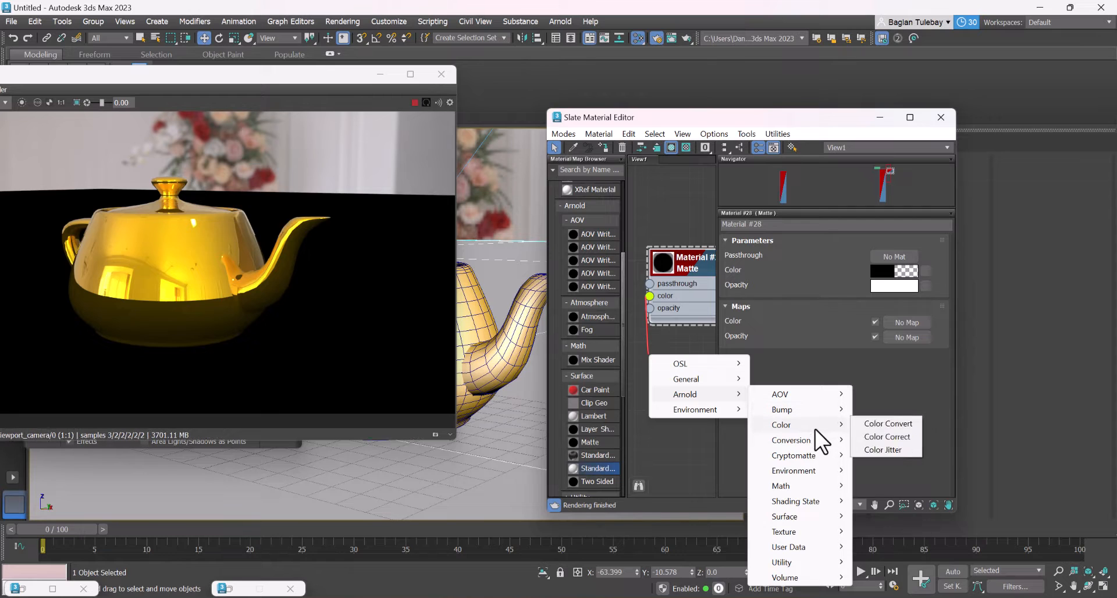
{"action": "mouse_move", "coordinate": [816, 439]}
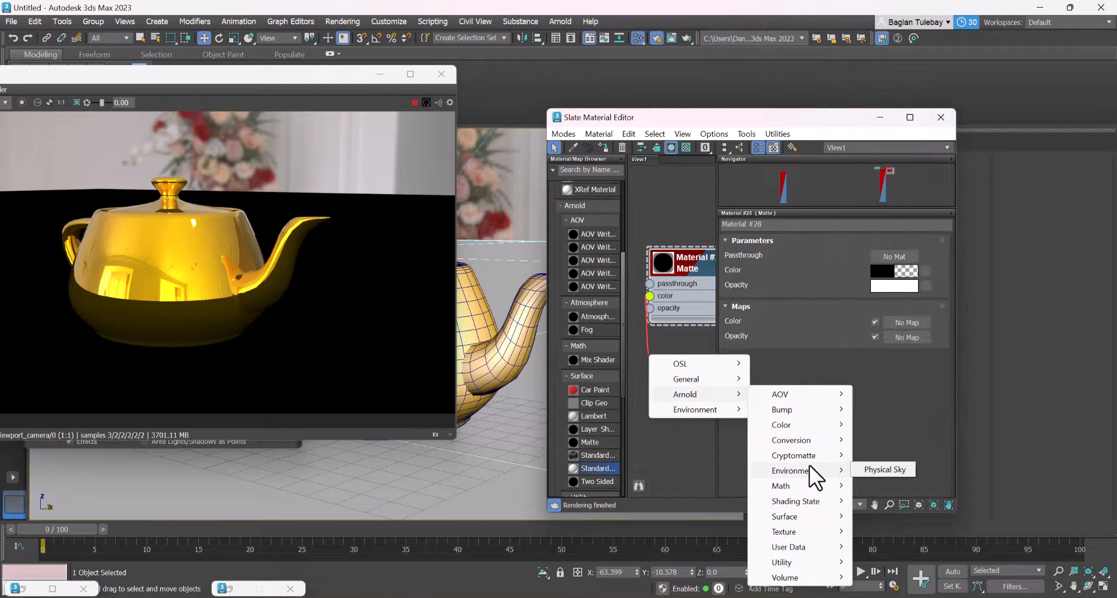
{"action": "mouse_move", "coordinate": [802, 503]}
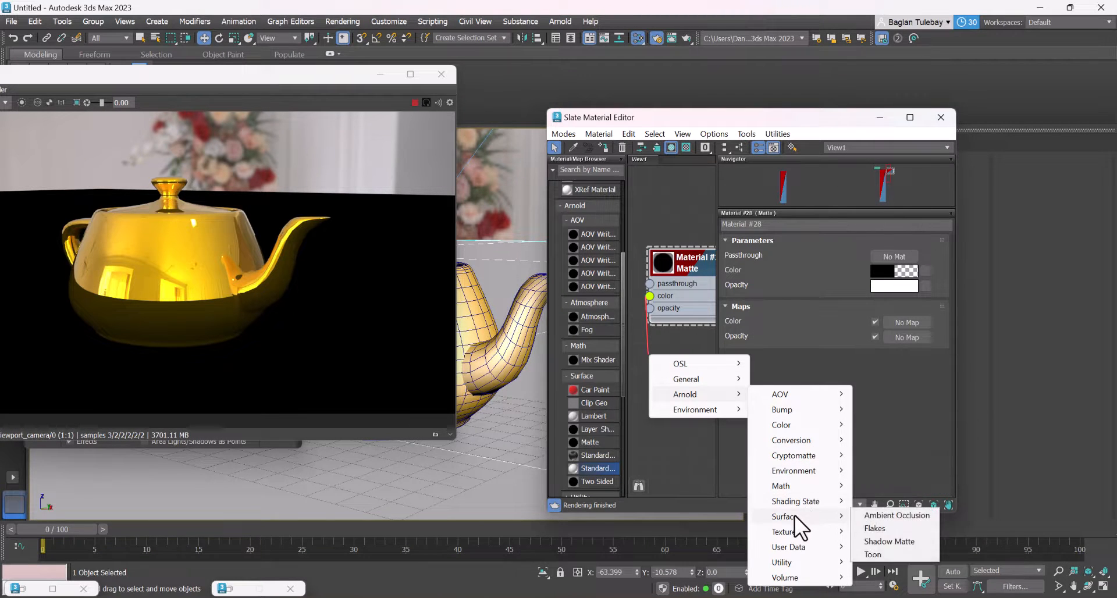
{"action": "left_click", "coordinate": [900, 540]}
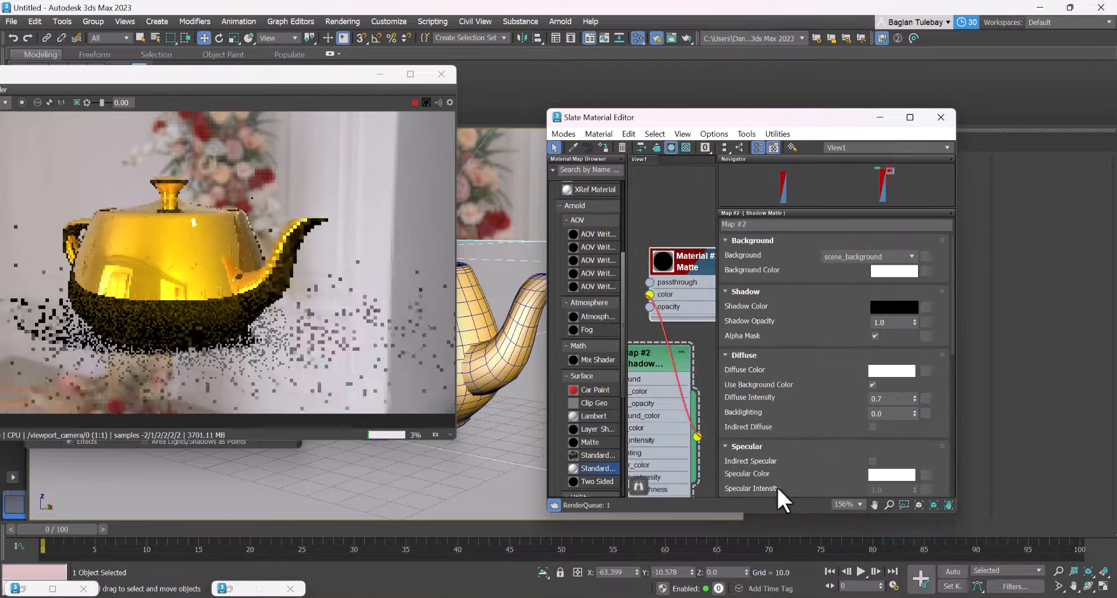
{"action": "left_click", "coordinate": [883, 117]}
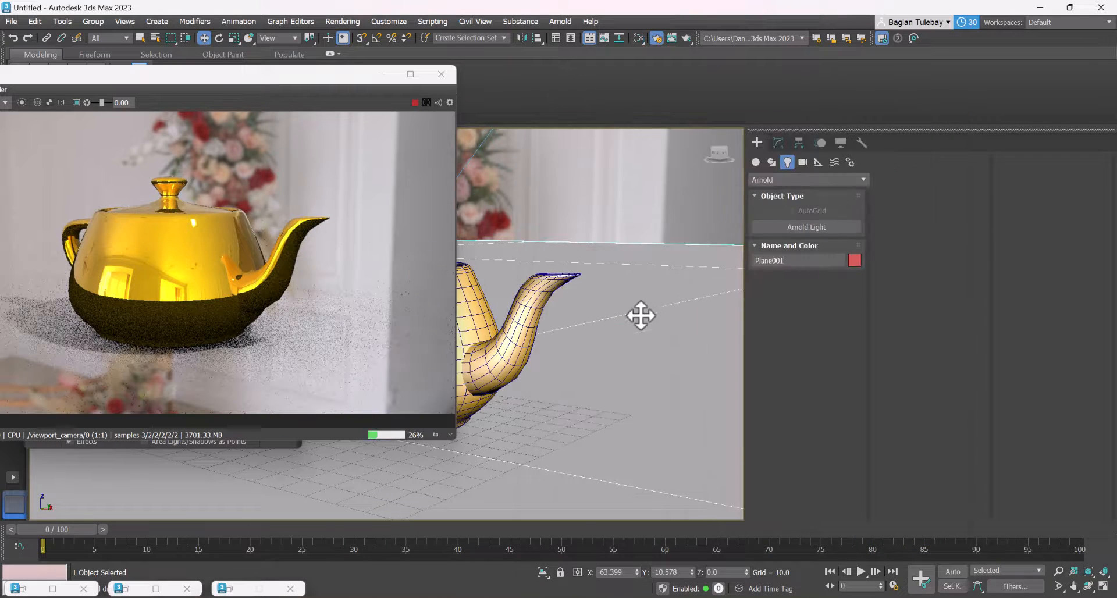
Rotate the teapot about its vertical axis to about -108.7 degrees and inspect it against the photo background
{"action": "middle_click_drag", "start_coordinate": [568, 289], "coordinate": [496, 249], "text": "alt"}
{"action": "scroll", "coordinate": [526, 313], "scroll_direction": "down", "scroll_amount": 6}
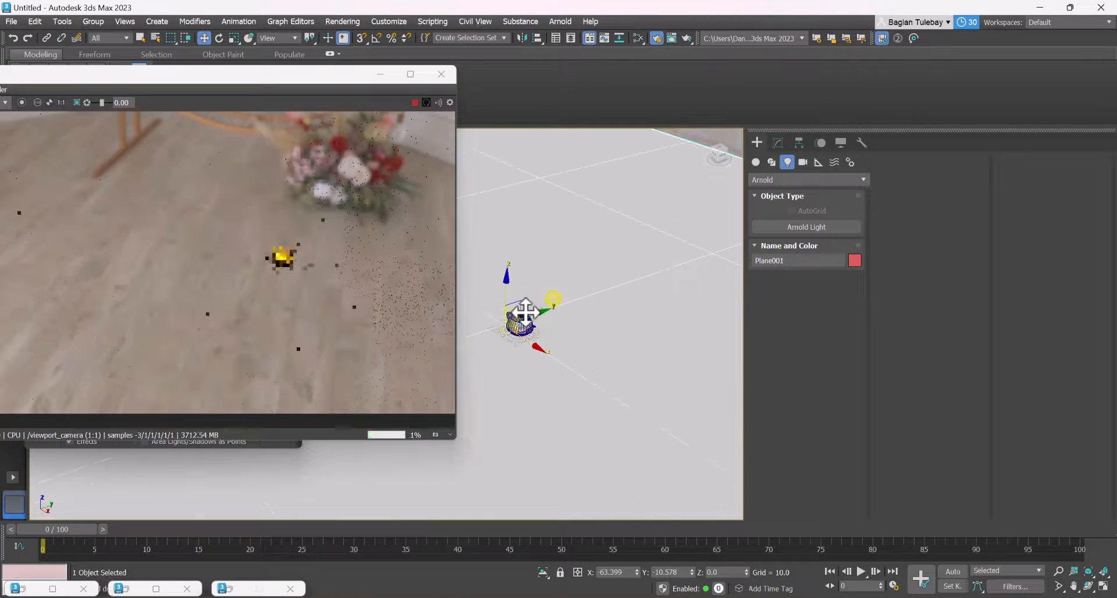
{"action": "mouse_move", "coordinate": [525, 314]}
{"action": "middle_mouse_down", "text": "alt"}
{"action": "mouse_move", "coordinate": [653, 314]}
{"action": "mouse_move", "coordinate": [538, 313]}
{"action": "middle_mouse_up", "text": "alt"}
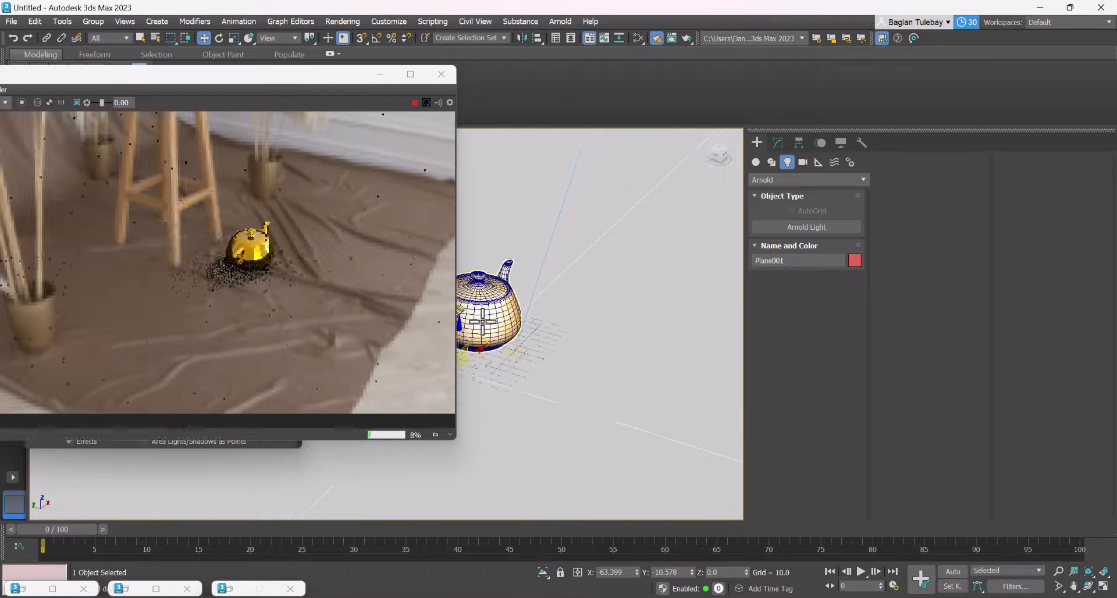
{"action": "scroll", "coordinate": [500, 296], "scroll_direction": "up", "scroll_amount": 2}
{"action": "left_click", "coordinate": [508, 302]}
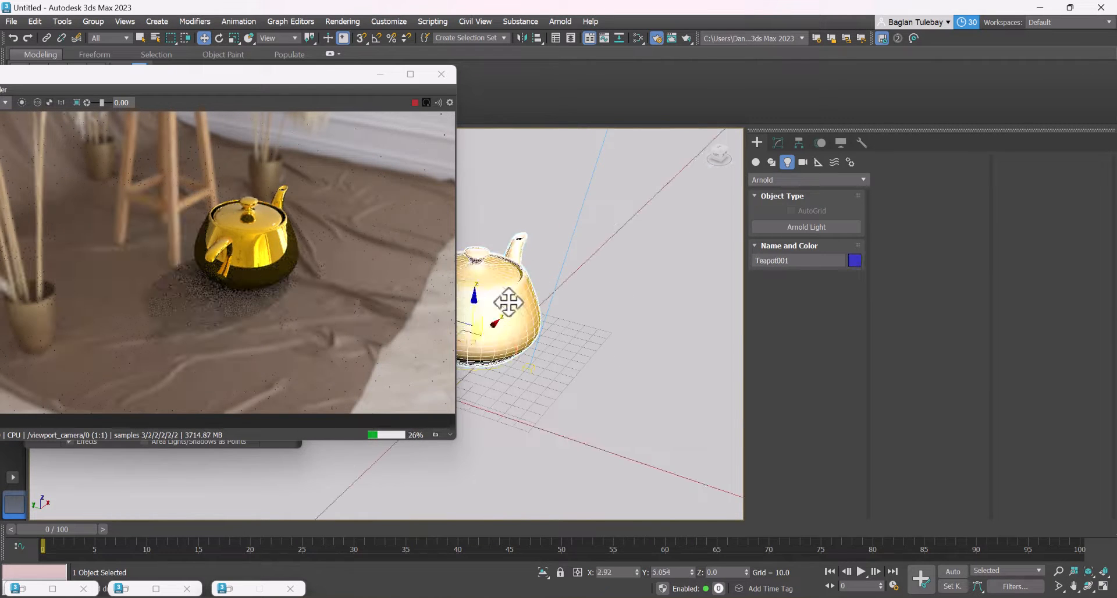
{"action": "left_click_drag", "start_coordinate": [492, 377], "coordinate": [408, 387]}
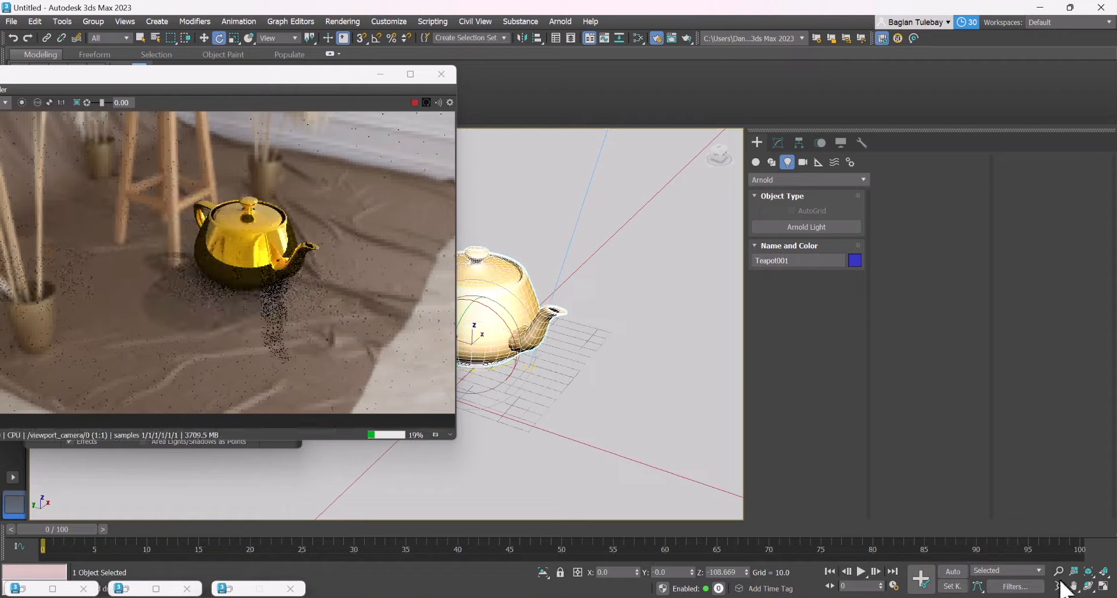
{"action": "left_click_drag", "start_coordinate": [625, 335], "coordinate": [663, 352]}
{"action": "scroll", "coordinate": [600, 346], "scroll_direction": "up", "scroll_amount": 3}
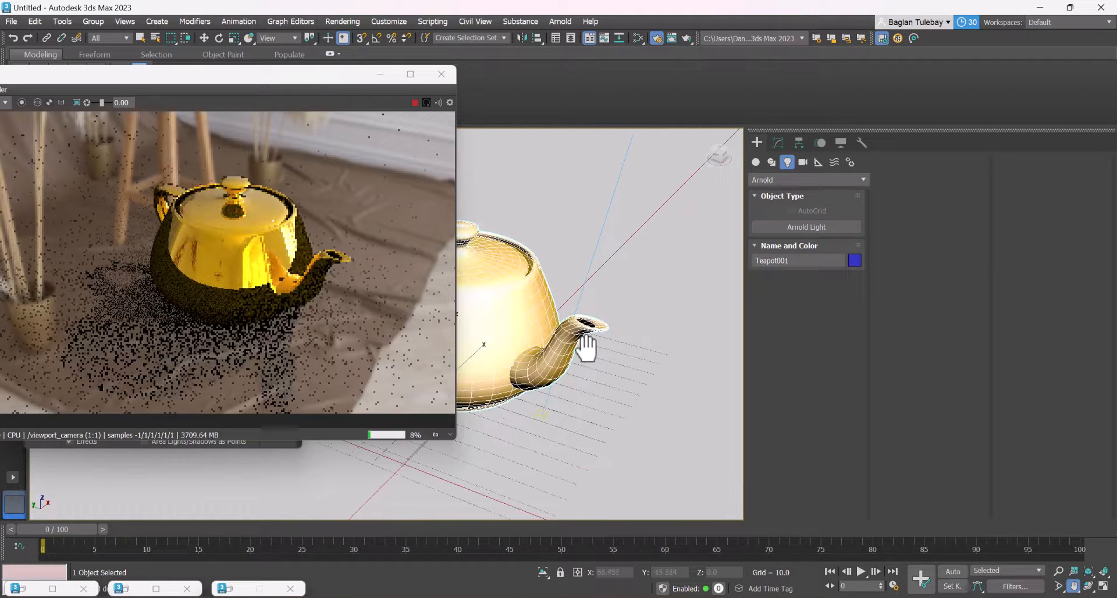
{"action": "scroll", "coordinate": [551, 279], "scroll_direction": "down", "scroll_amount": 3}
{"action": "scroll", "coordinate": [549, 263], "scroll_direction": "up", "scroll_amount": 4}
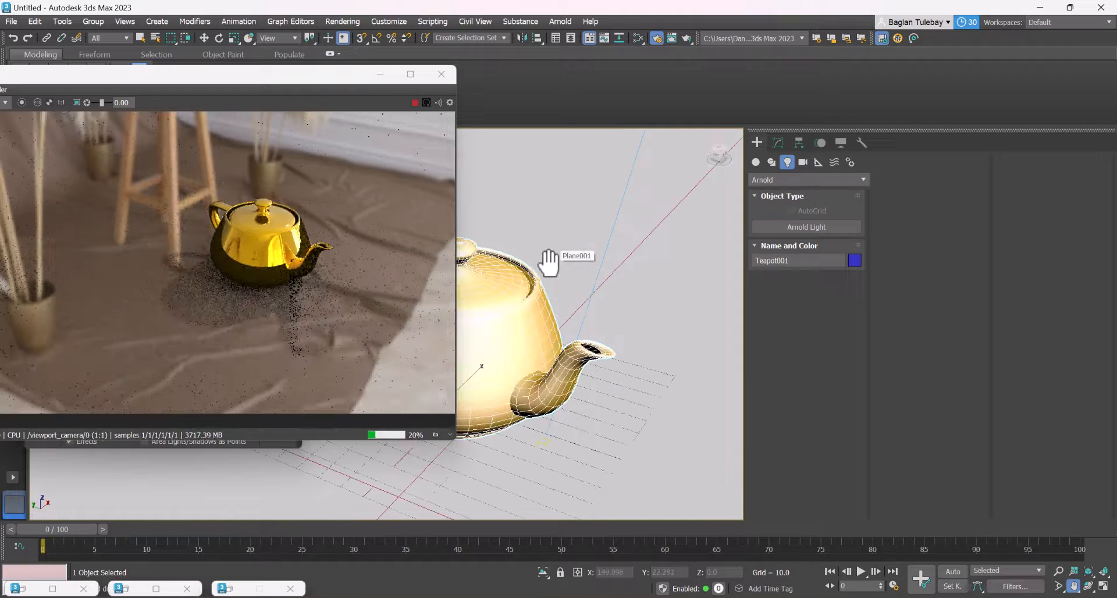
Delete the ground plane from the scene, then reselect the teapot and inspect it against the photo background
{"action": "mouse_move", "coordinate": [528, 294]}
{"action": "middle_mouse_down", "text": "alt"}
{"action": "mouse_move", "coordinate": [543, 259]}
{"action": "mouse_move", "coordinate": [541, 285]}
{"action": "middle_mouse_up", "text": "alt"}
{"action": "mouse_move", "coordinate": [489, 426]}
{"action": "left_mouse_down"}
{"action": "mouse_move", "coordinate": [435, 420]}
{"action": "mouse_move", "coordinate": [498, 425]}
{"action": "left_mouse_up"}
{"action": "left_click", "coordinate": [625, 293]}
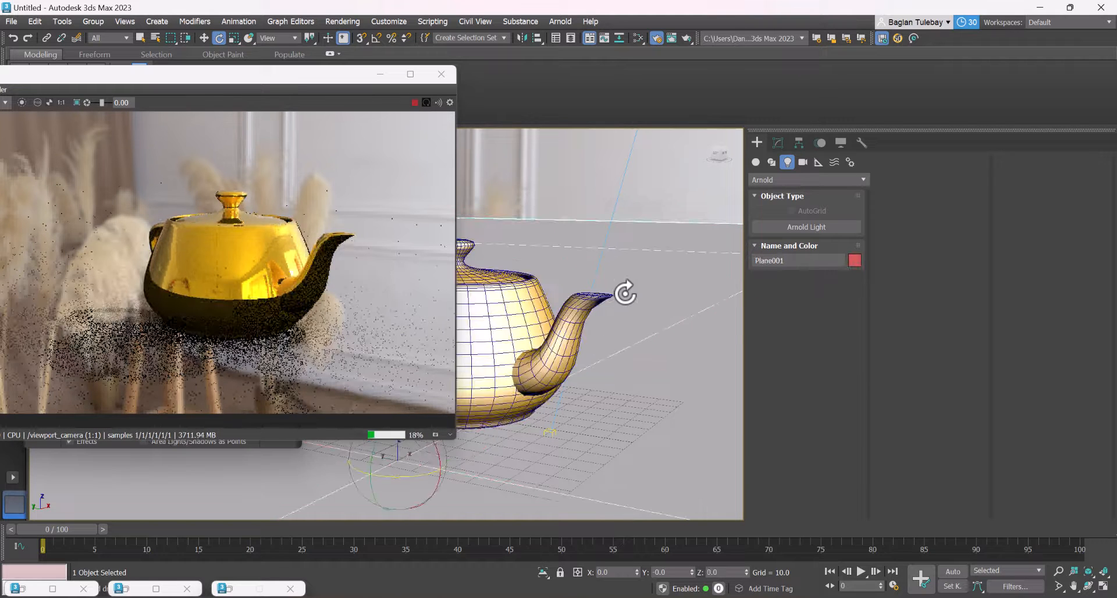
{"action": "left_click", "coordinate": [618, 299]}
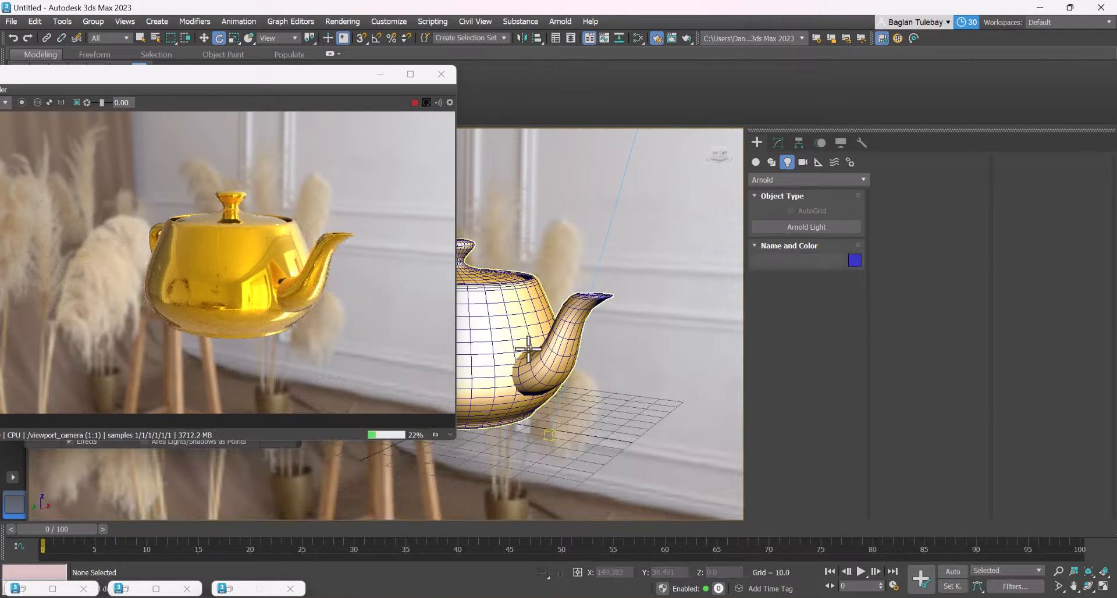
{"action": "scroll", "coordinate": [499, 345], "scroll_direction": "up", "scroll_amount": 3}
{"action": "mouse_move", "coordinate": [546, 361]}
{"action": "middle_mouse_down", "text": "alt"}
{"action": "mouse_move", "coordinate": [539, 334]}
{"action": "mouse_move", "coordinate": [495, 331]}
{"action": "mouse_move", "coordinate": [537, 344]}
{"action": "middle_mouse_up", "text": "alt"}
Open the teapot's gold Standard Surface material and set its specular Metalness to 1.0 after trying a value near zero
{"action": "key", "text": "m"}
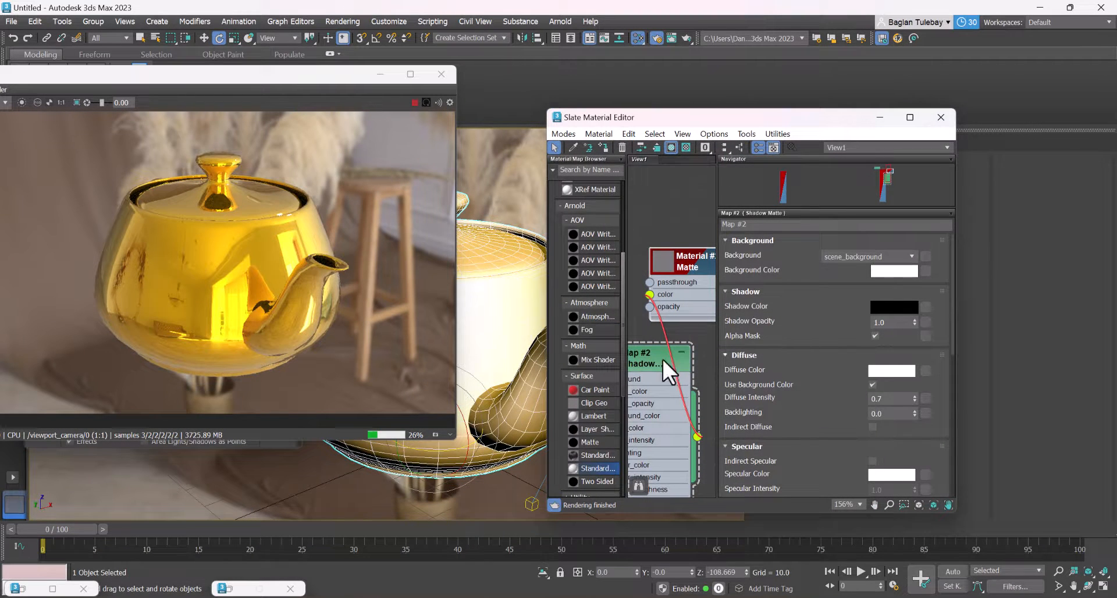
{"action": "scroll", "coordinate": [645, 355], "scroll_direction": "down", "scroll_amount": 8}
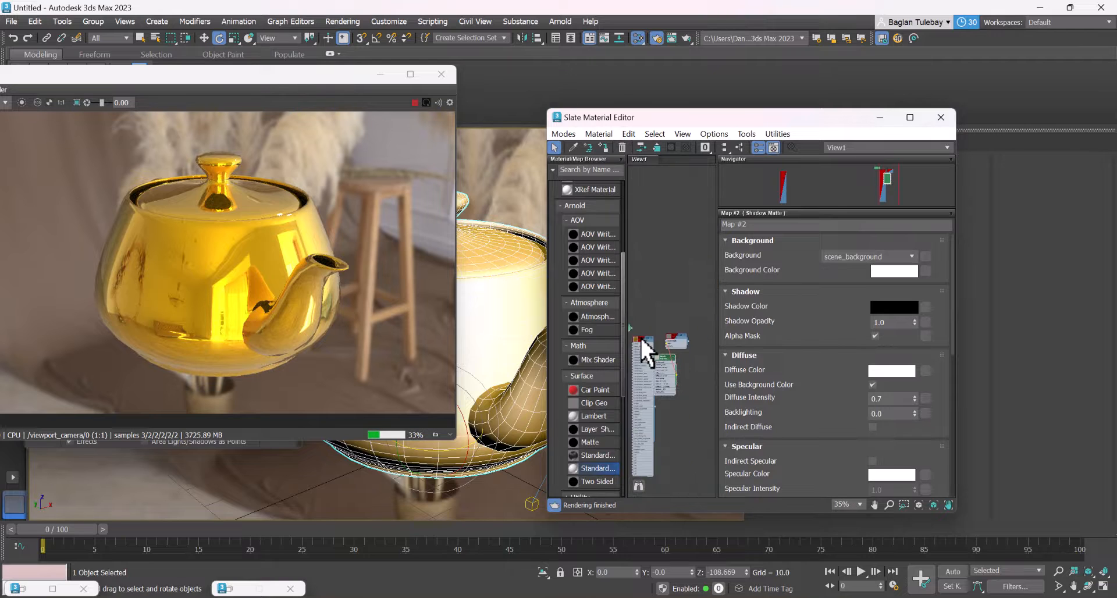
{"action": "double_click", "coordinate": [648, 343]}
{"action": "scroll", "coordinate": [648, 340], "scroll_direction": "up", "scroll_amount": 5}
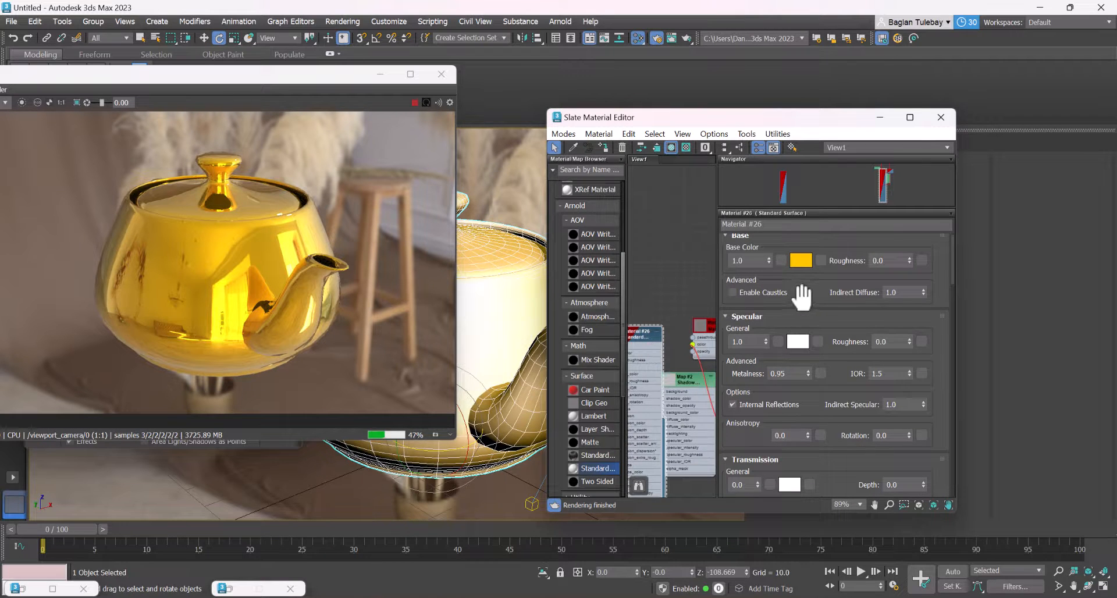
{"action": "scroll", "coordinate": [802, 297], "scroll_direction": "down", "scroll_amount": 1}
{"action": "left_click_drag", "start_coordinate": [808, 362], "coordinate": [839, 435]}
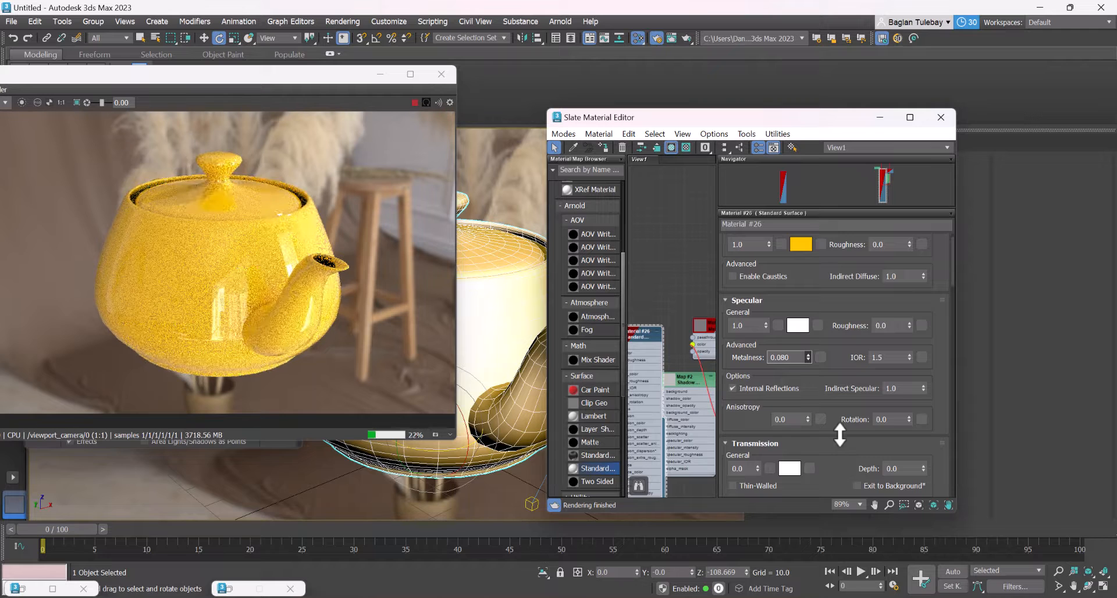
{"action": "left_click_drag", "start_coordinate": [831, 357], "coordinate": [833, 347]}
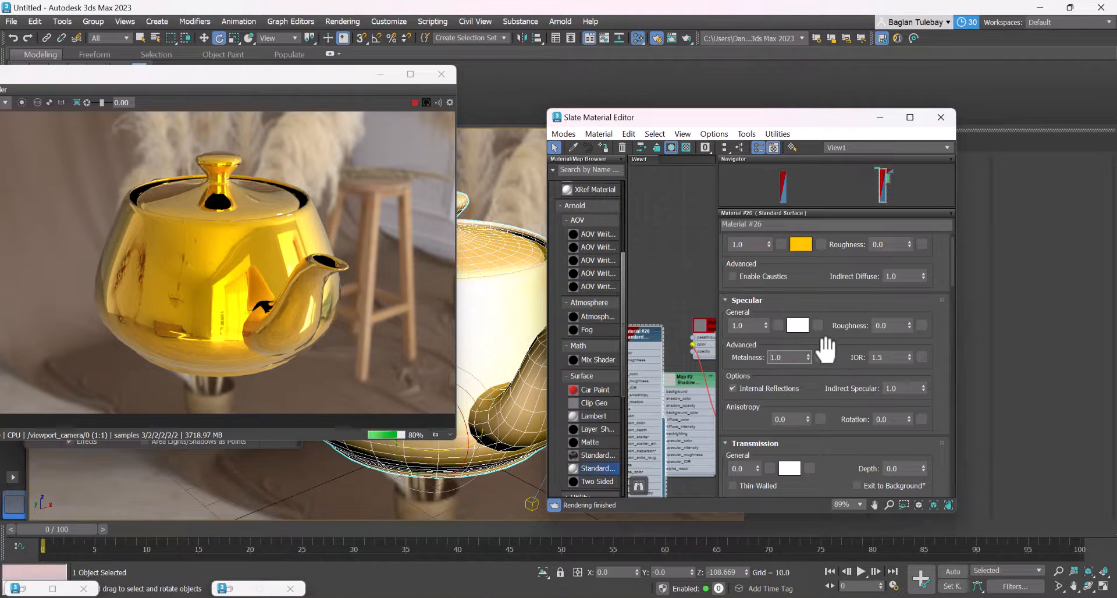
Set the gold material's specular IOR to 2.3 and restart the Arnold render, moving the render window fully into view
{"action": "left_click", "coordinate": [910, 360]}
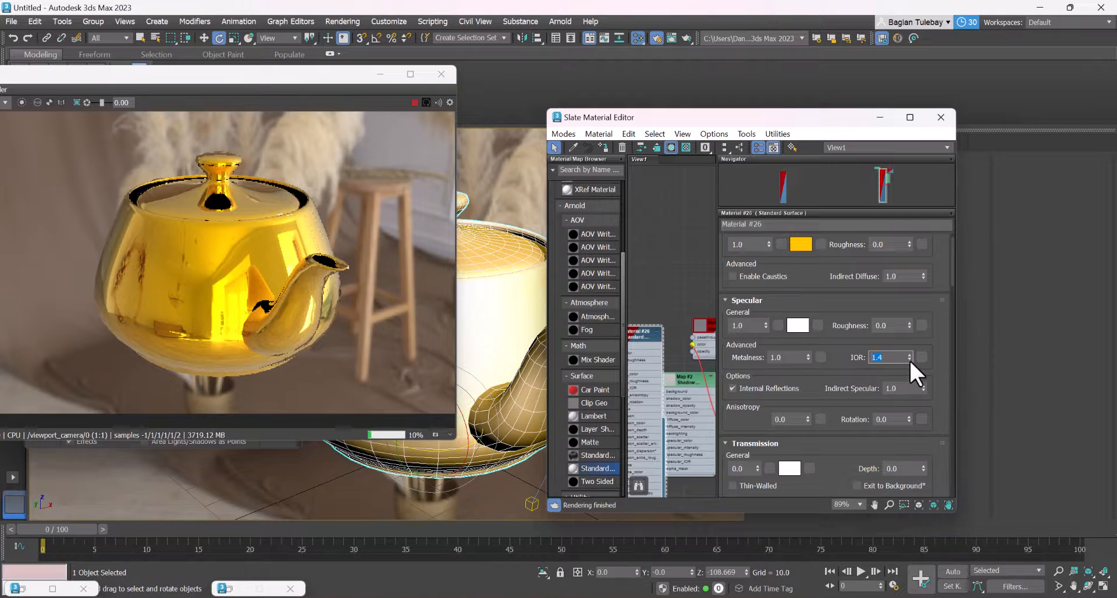
{"action": "left_click", "coordinate": [910, 360]}
{"action": "left_click", "coordinate": [909, 360]}
{"action": "left_click_drag", "start_coordinate": [909, 358], "coordinate": [897, 418]}
{"action": "key", "text": "ctrl+z"}
{"action": "left_click_drag", "start_coordinate": [210, 72], "coordinate": [288, 62]}
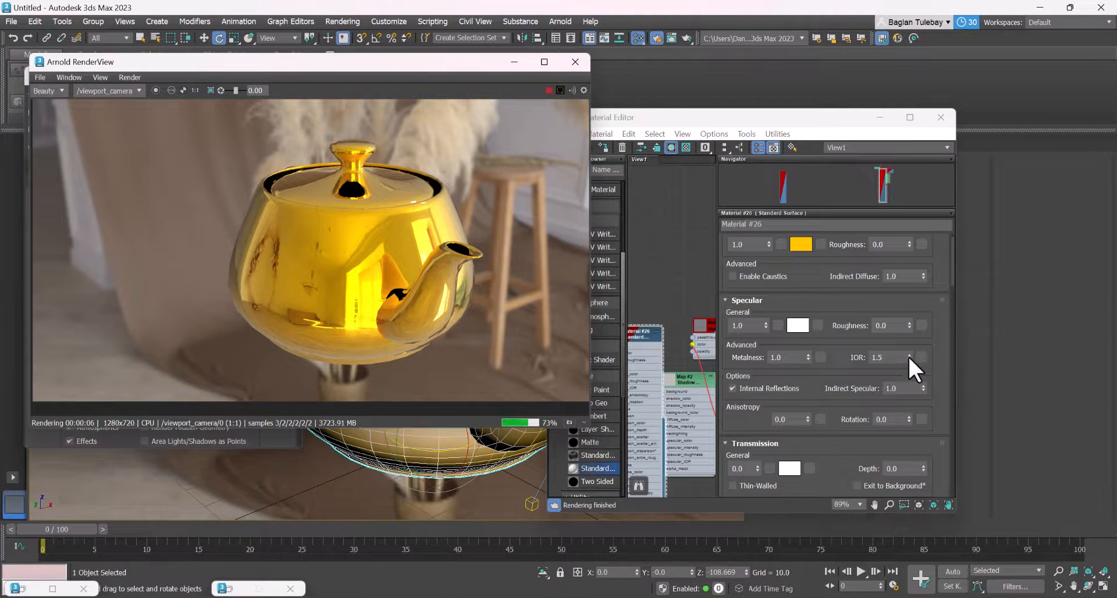
{"action": "left_click_drag", "start_coordinate": [909, 357], "coordinate": [898, 312]}
{"action": "left_click", "coordinate": [558, 90]}
{"action": "left_click", "coordinate": [548, 90]}
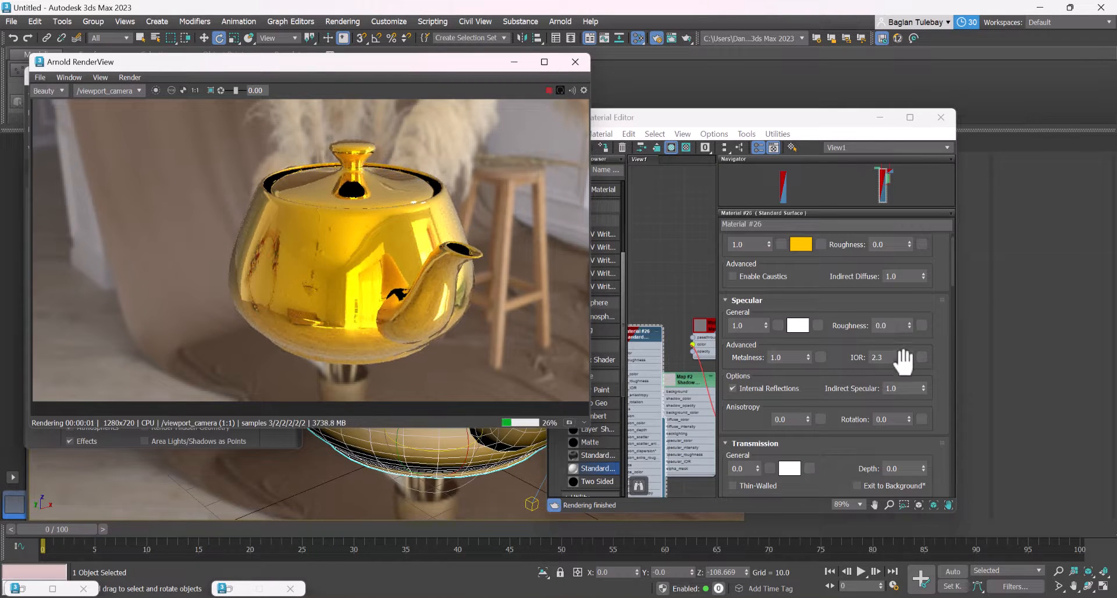
{"action": "left_click", "coordinate": [908, 321]}
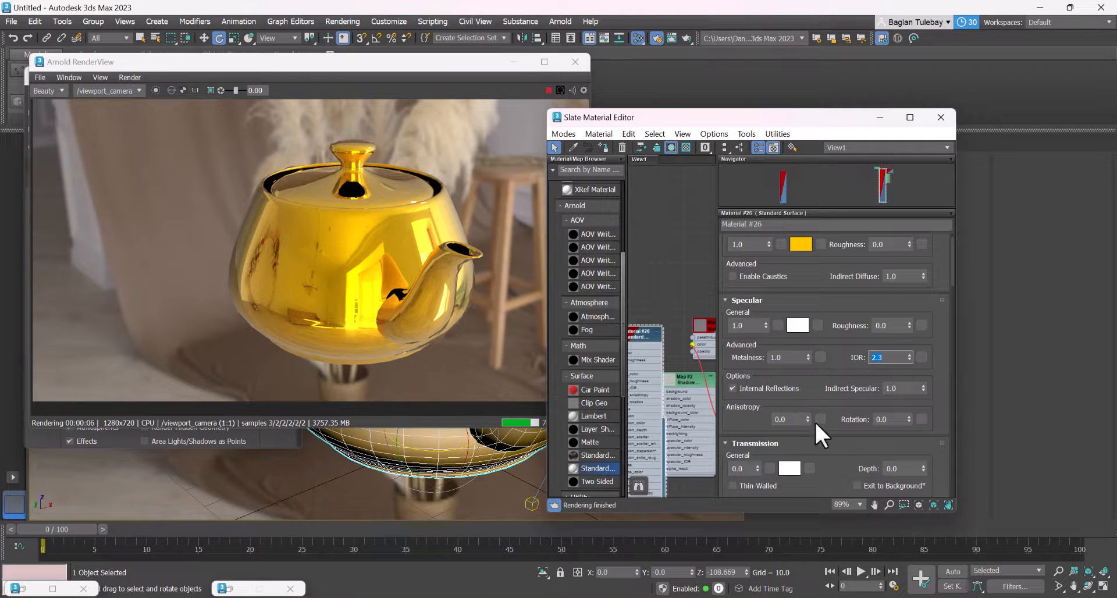
Try a specular Anisotropy of 1.0 and an anisotropy Rotation of about 0.79 on the gold material
{"action": "left_click_drag", "start_coordinate": [808, 419], "coordinate": [804, 247]}
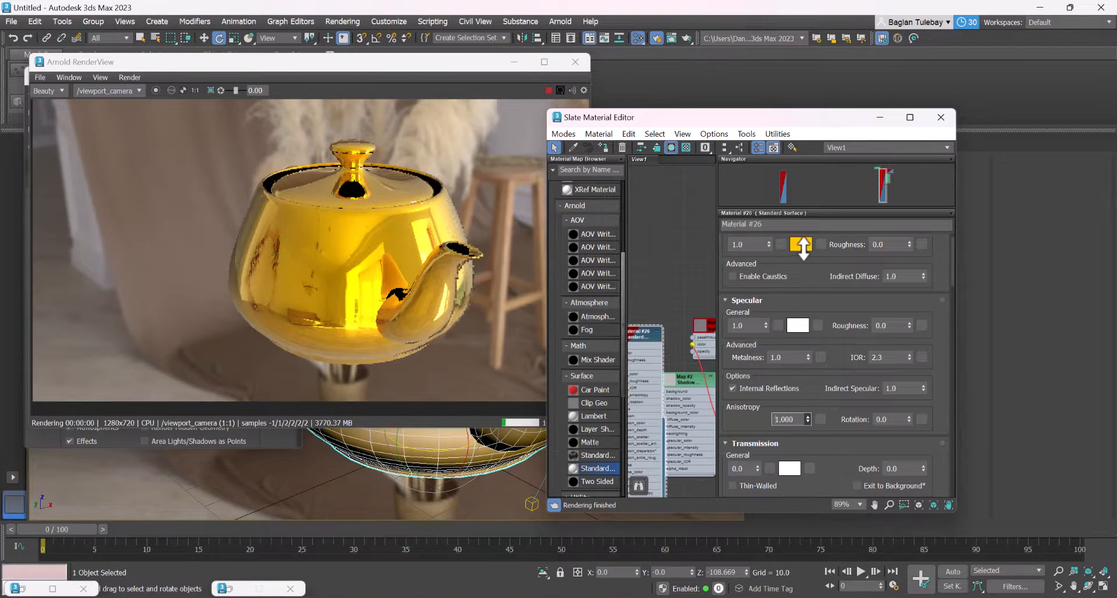
{"action": "left_click_drag", "start_coordinate": [796, 159], "coordinate": [837, 378]}
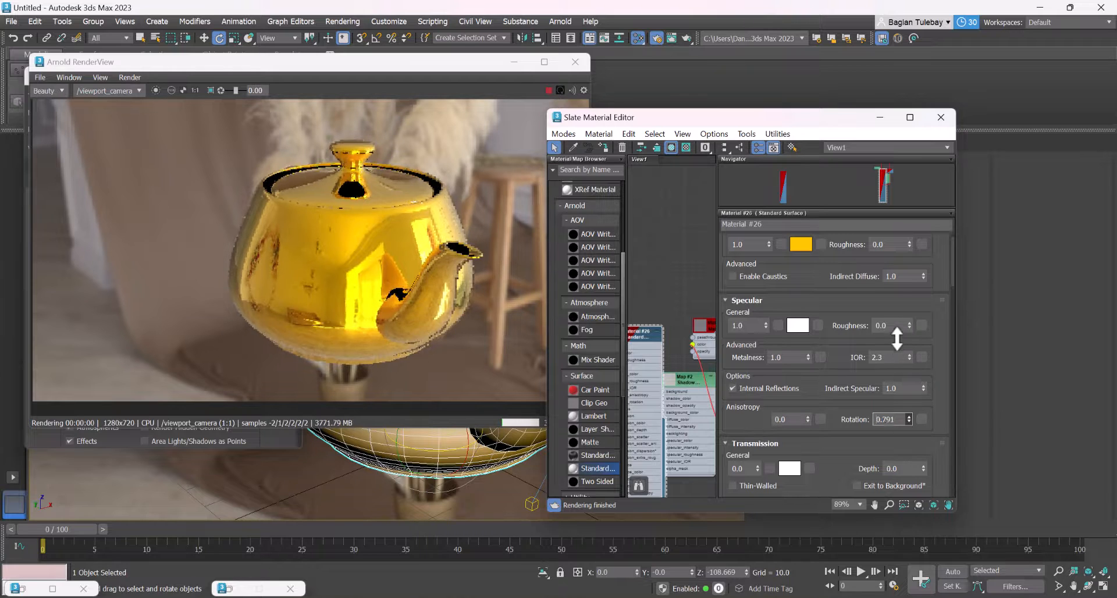
{"action": "left_click_drag", "start_coordinate": [897, 339], "coordinate": [823, 397]}
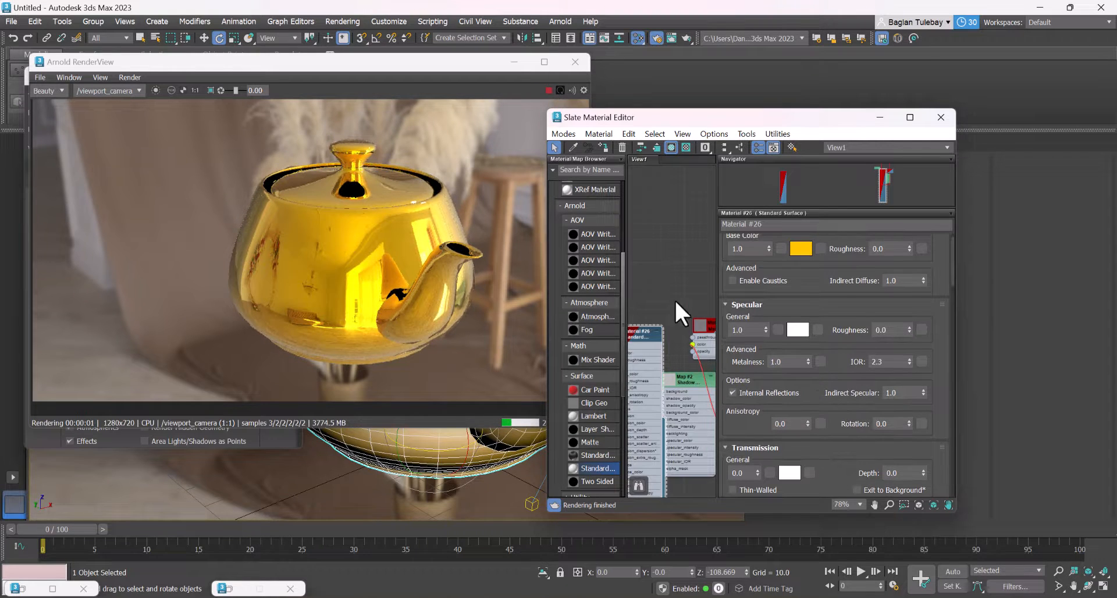
Look through the gold material's node and its Transmission, Subsurface, Coat, Sheen, Thin Film, Emission, AOV and Maps settings
{"action": "middle_click_drag", "start_coordinate": [671, 267], "coordinate": [714, 214]}
{"action": "scroll", "coordinate": [694, 259], "scroll_direction": "down", "scroll_amount": 5}
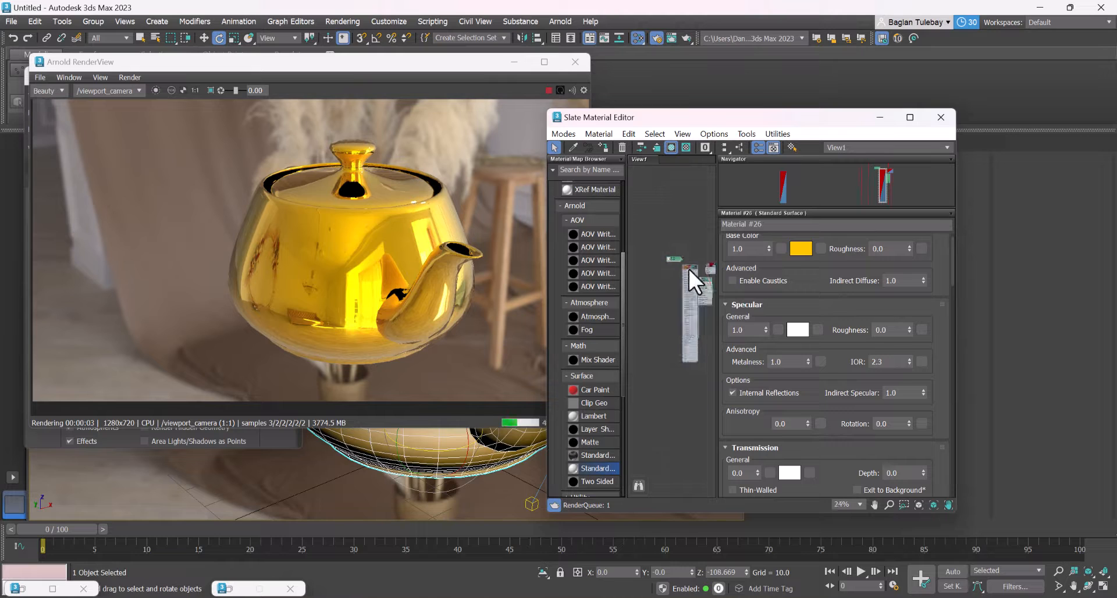
{"action": "scroll", "coordinate": [693, 269], "scroll_direction": "up", "scroll_amount": 5}
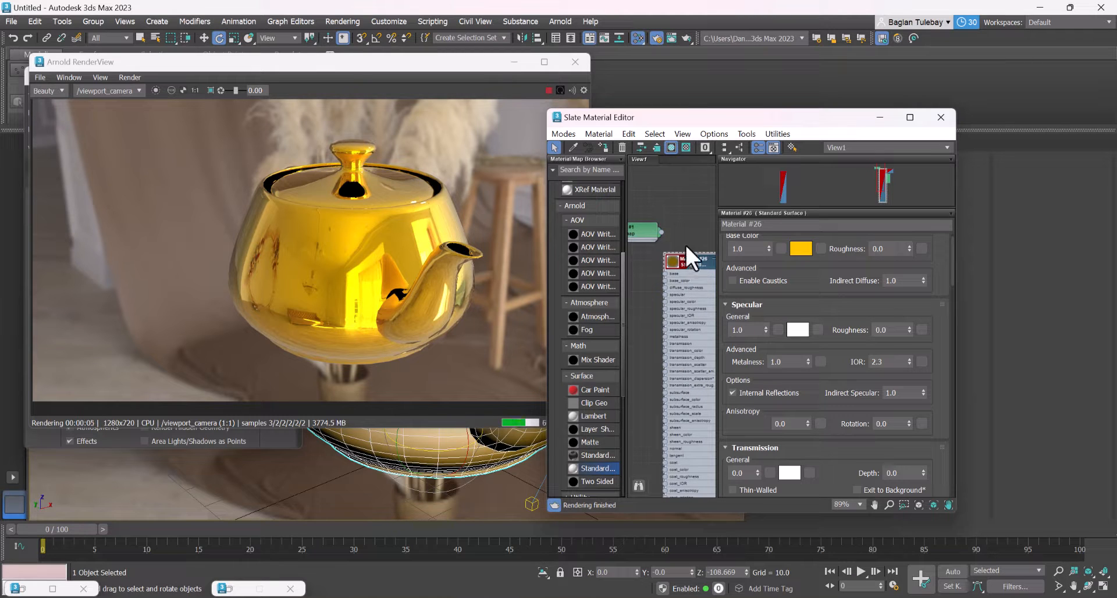
{"action": "middle_click_drag", "start_coordinate": [685, 243], "coordinate": [658, 233]}
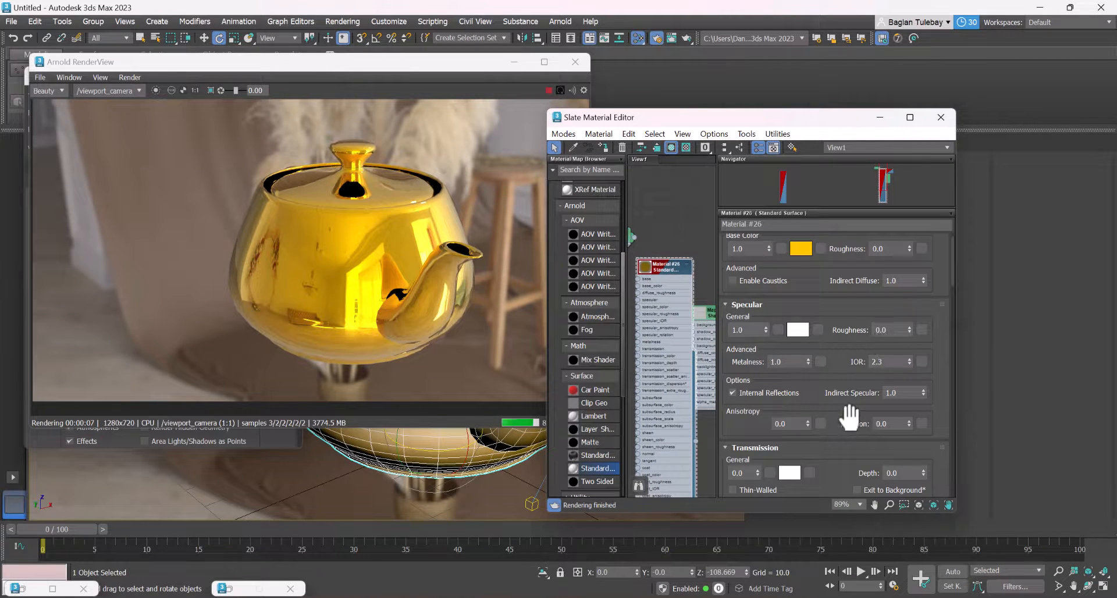
{"action": "left_click_drag", "start_coordinate": [849, 415], "coordinate": [864, 215]}
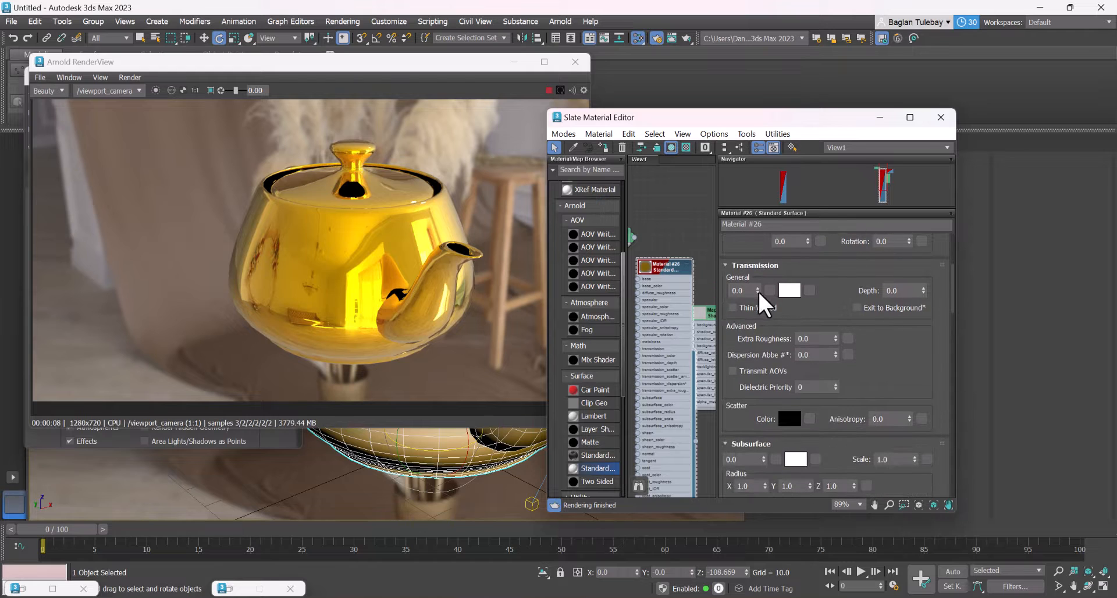
{"action": "left_click_drag", "start_coordinate": [755, 284], "coordinate": [758, 249]}
{"action": "left_click_drag", "start_coordinate": [778, 185], "coordinate": [851, 287]}
{"action": "left_click_drag", "start_coordinate": [909, 366], "coordinate": [907, 99]}
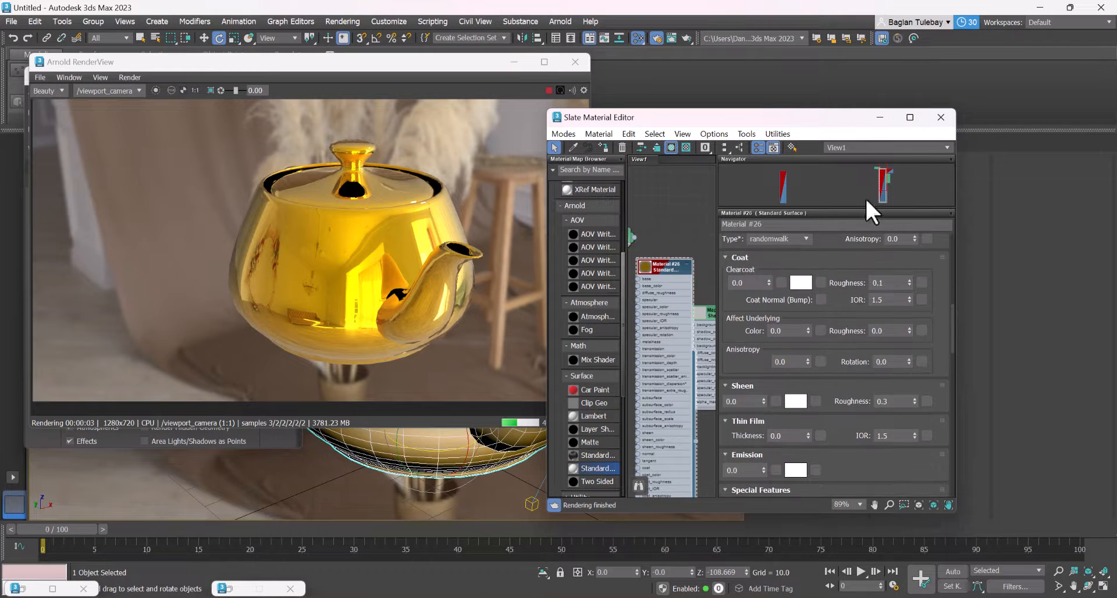
{"action": "left_click_drag", "start_coordinate": [755, 338], "coordinate": [805, 162]}
{"action": "left_click_drag", "start_coordinate": [854, 338], "coordinate": [945, 83]}
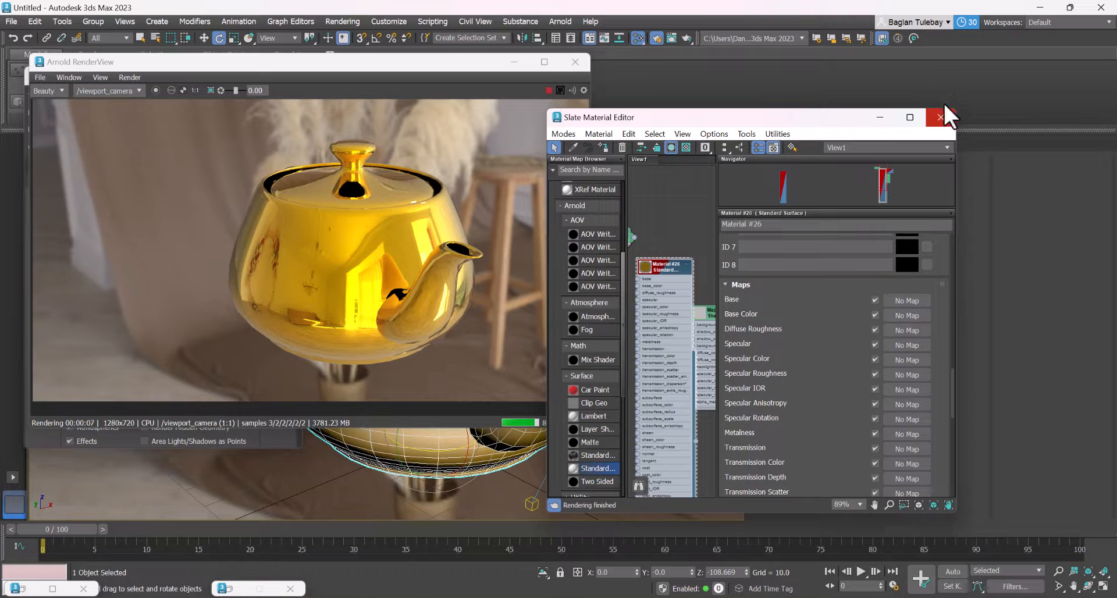
{"action": "left_click_drag", "start_coordinate": [809, 364], "coordinate": [908, 579]}
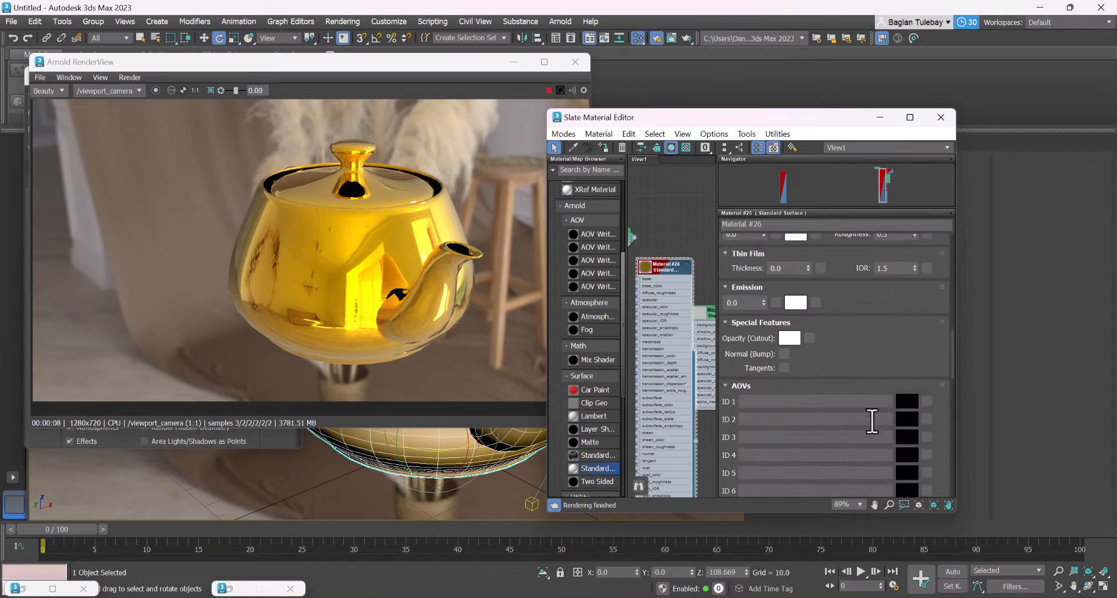
Open the map choices for the gold material's Normal (Bump) input and browse the OSL and General maps
{"action": "left_click", "coordinate": [784, 354]}
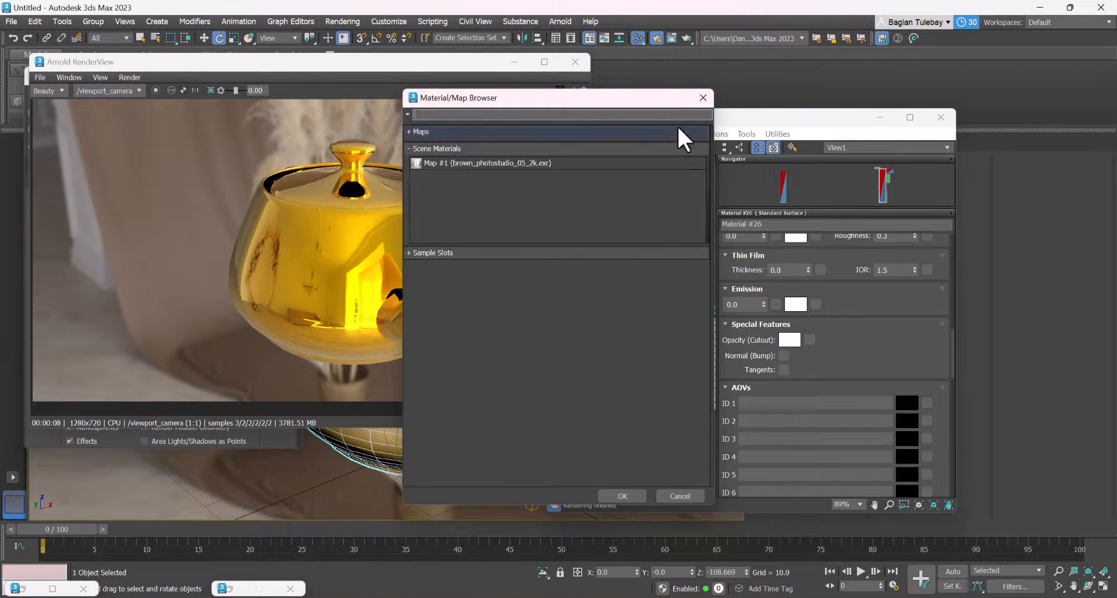
{"action": "left_click", "coordinate": [448, 133]}
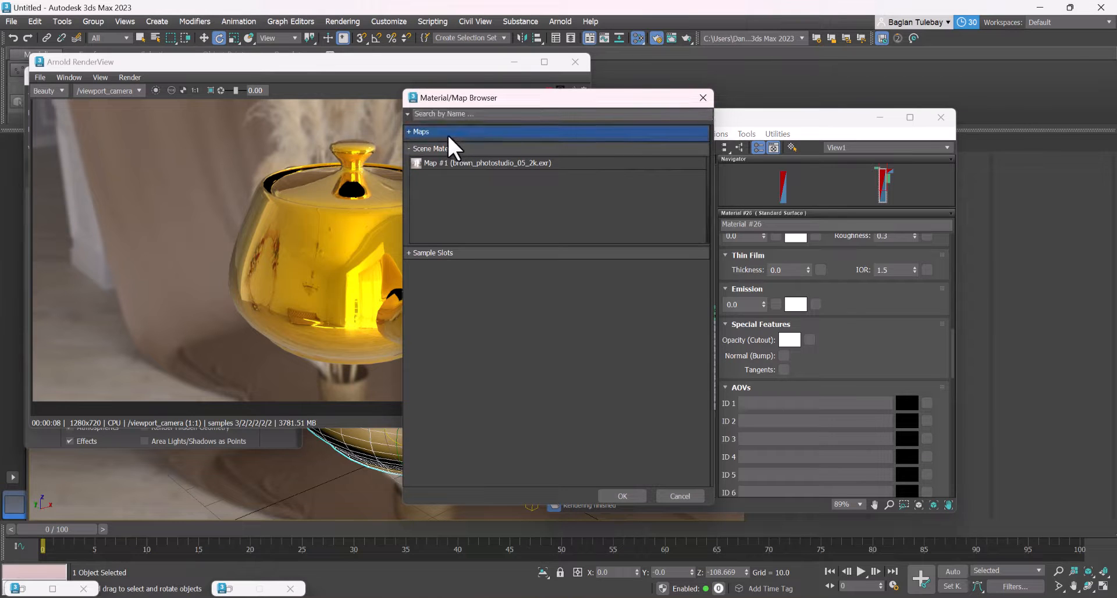
{"action": "left_click", "coordinate": [409, 132]}
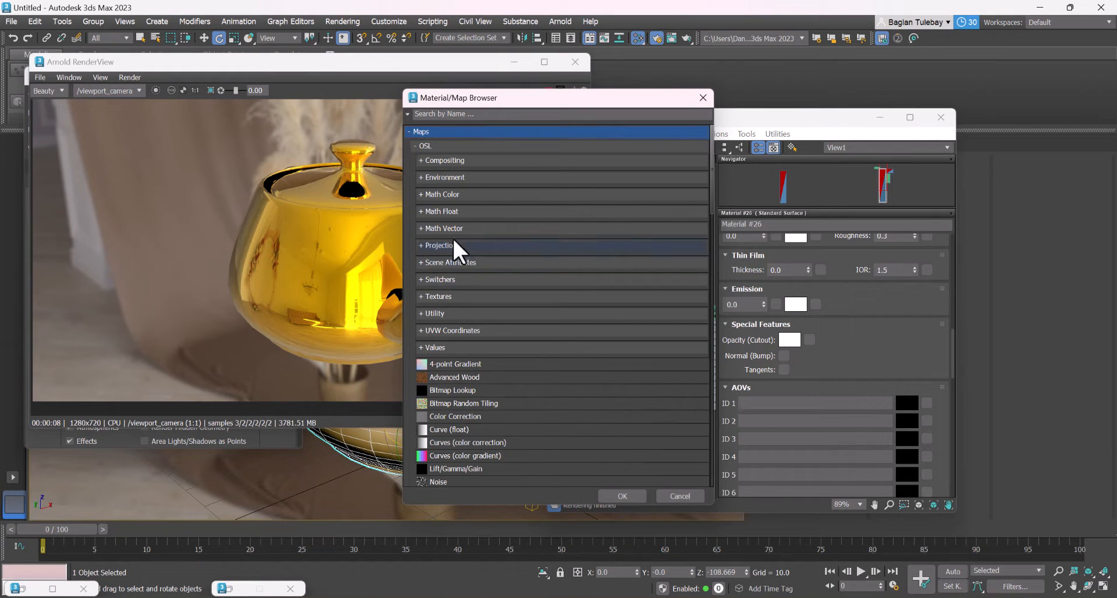
{"action": "left_click", "coordinate": [496, 178]}
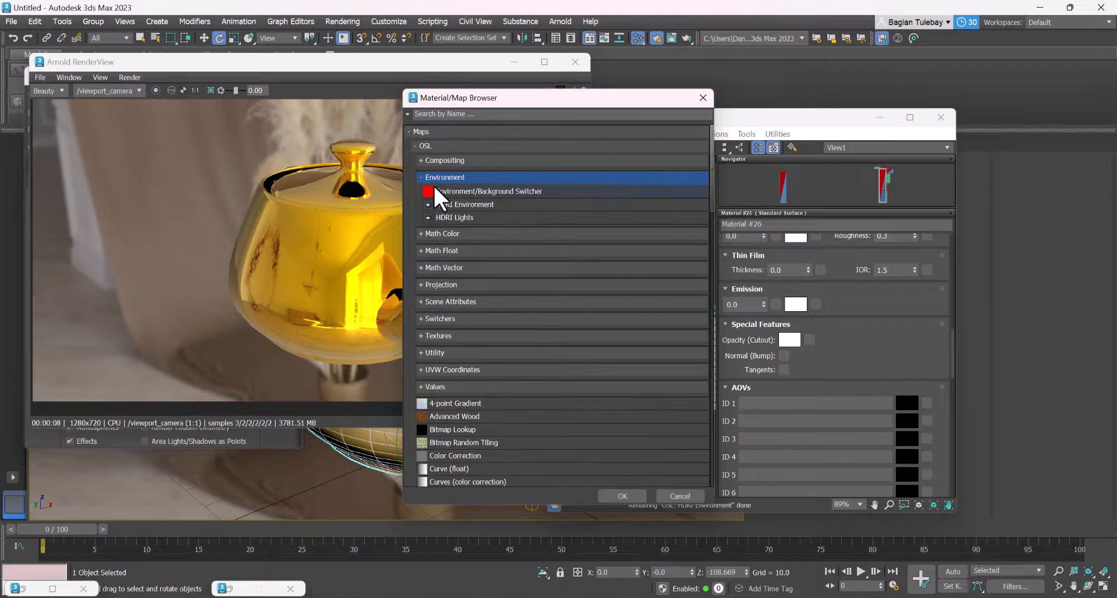
{"action": "scroll", "coordinate": [437, 333], "scroll_direction": "down", "scroll_amount": 3}
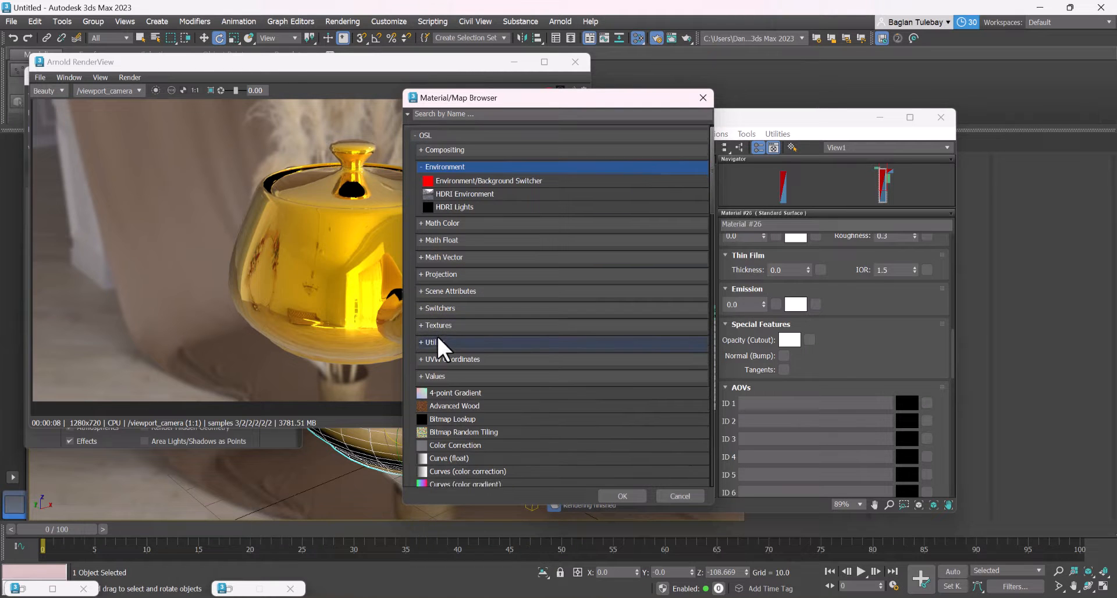
{"action": "scroll", "coordinate": [437, 336], "scroll_direction": "down", "scroll_amount": 5}
{"action": "scroll", "coordinate": [483, 353], "scroll_direction": "up", "scroll_amount": 8}
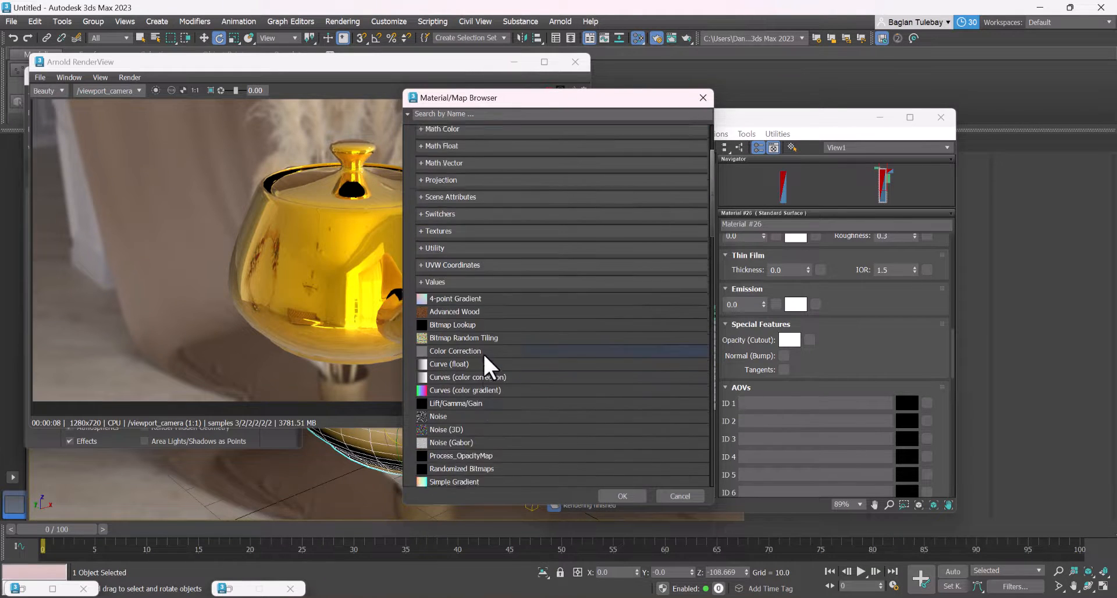
{"action": "scroll", "coordinate": [504, 357], "scroll_direction": "up", "scroll_amount": 1}
{"action": "left_click", "coordinate": [459, 147]}
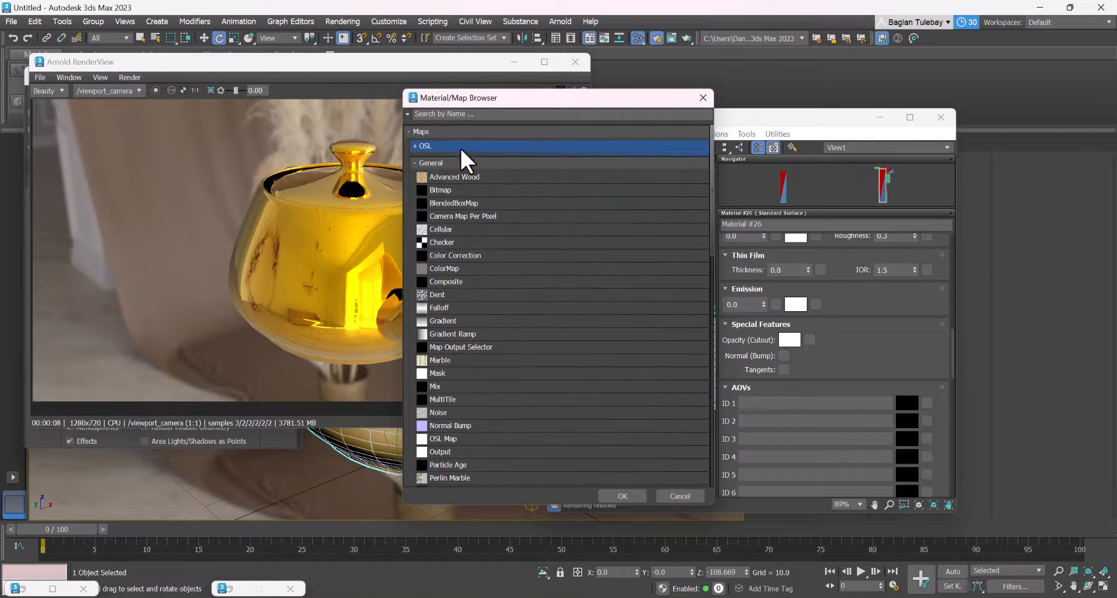
{"action": "left_click", "coordinate": [433, 164]}
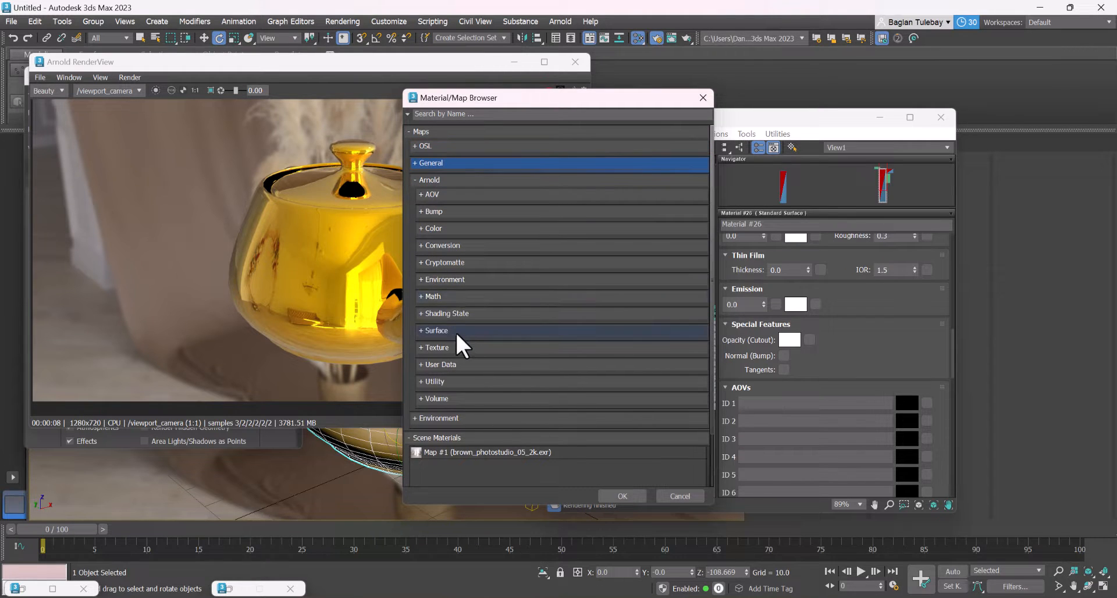
Find the Normal Map among the Arnold bump maps and assign it to the gold material's Normal (Bump) input
{"action": "left_click", "coordinate": [455, 312]}
{"action": "left_click", "coordinate": [438, 371]}
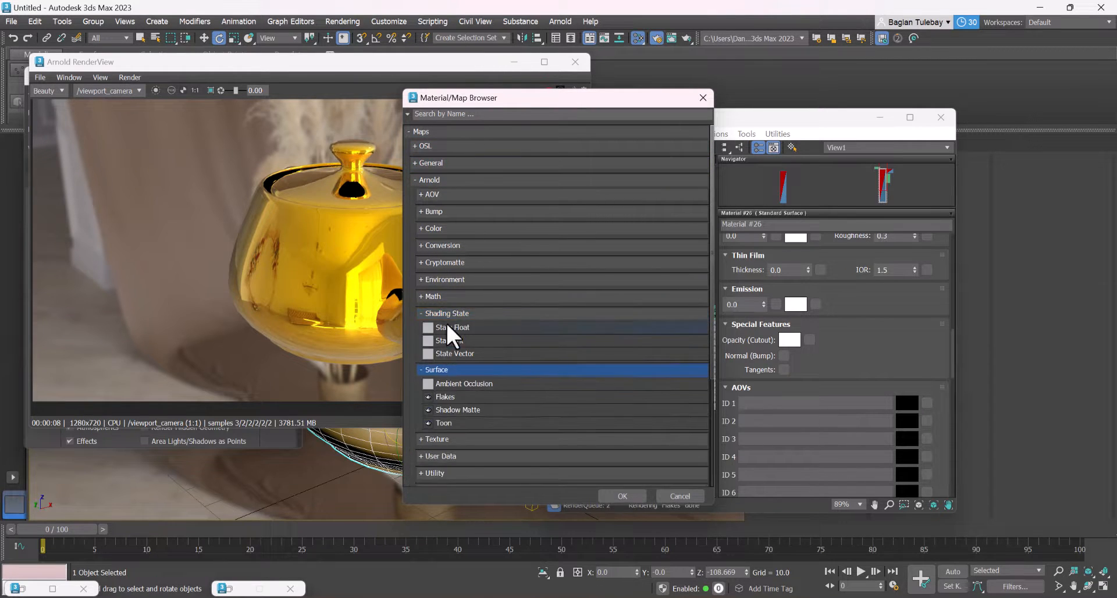
{"action": "left_click", "coordinate": [441, 297]}
{"action": "left_click", "coordinate": [448, 277]}
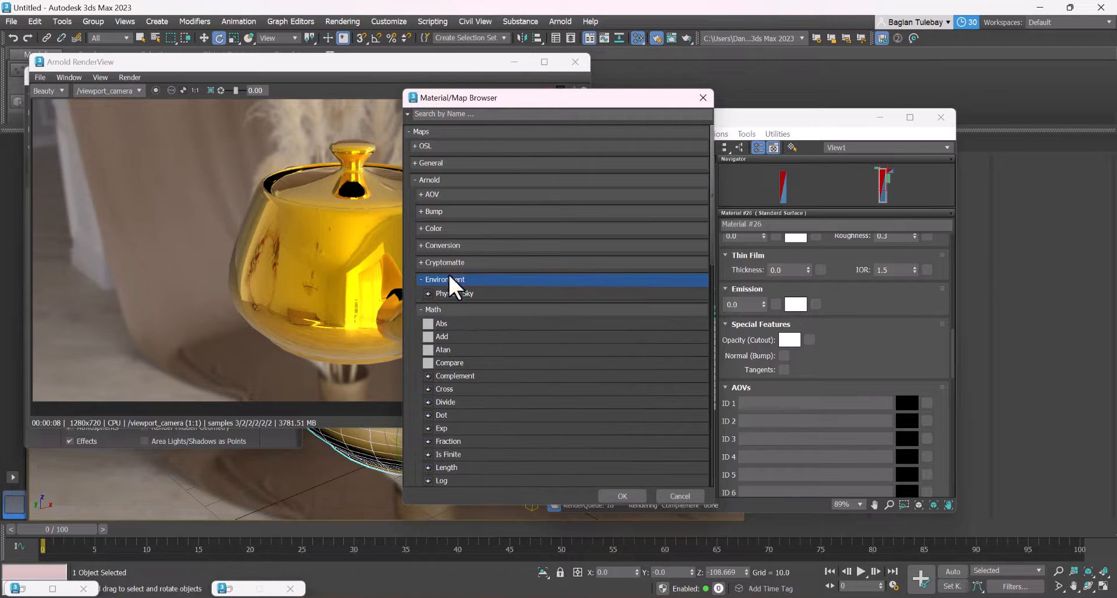
{"action": "left_click", "coordinate": [453, 263]}
{"action": "left_click", "coordinate": [459, 245]}
{"action": "left_click", "coordinate": [461, 230]}
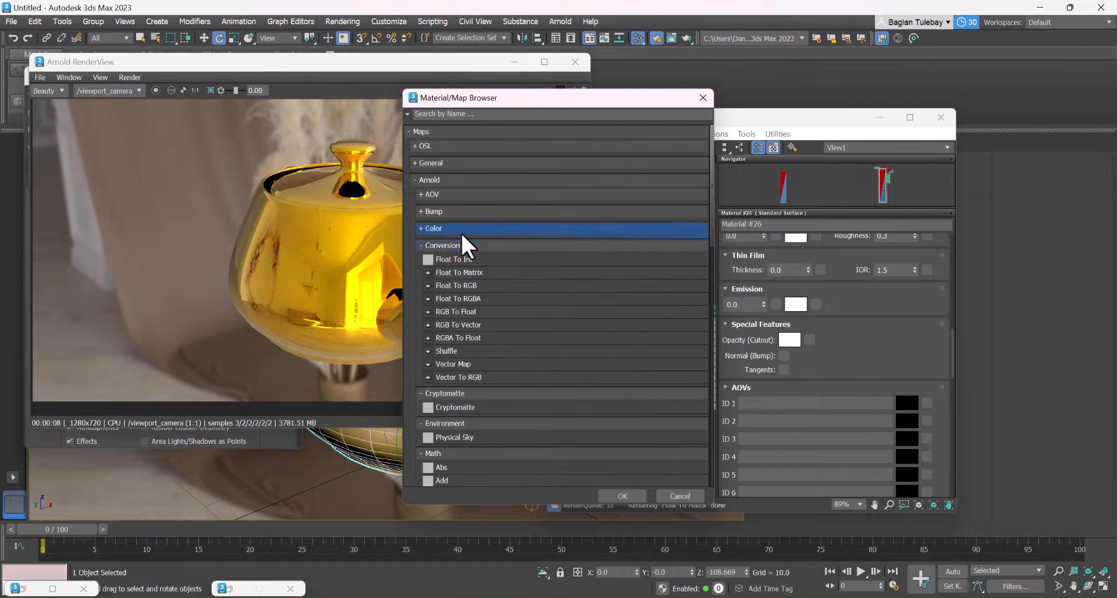
{"action": "left_click", "coordinate": [460, 213]}
{"action": "left_click", "coordinate": [458, 252]}
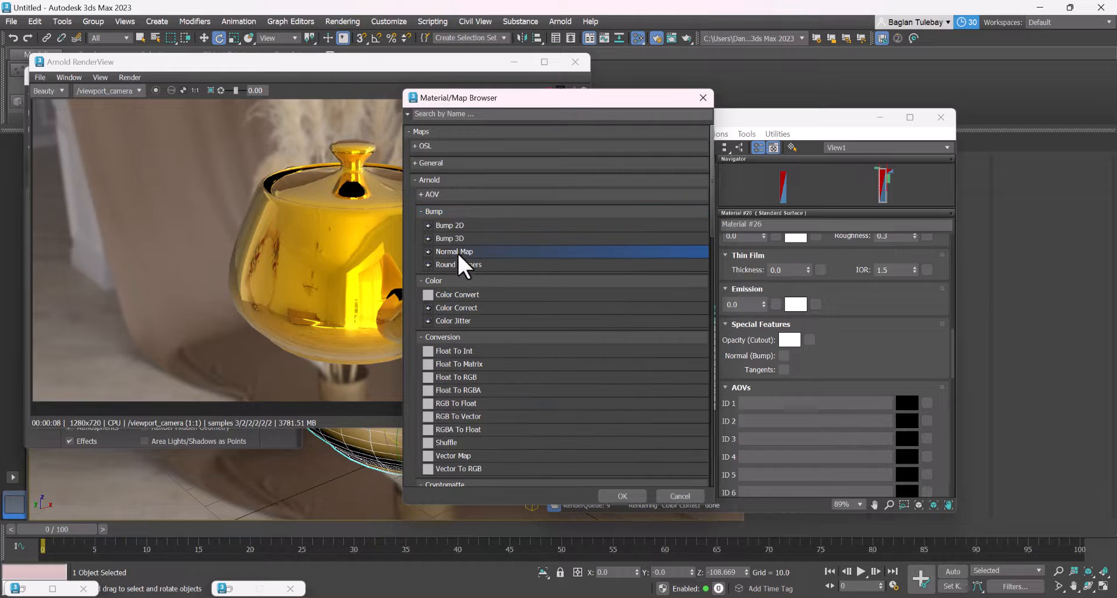
{"action": "left_click", "coordinate": [622, 495]}
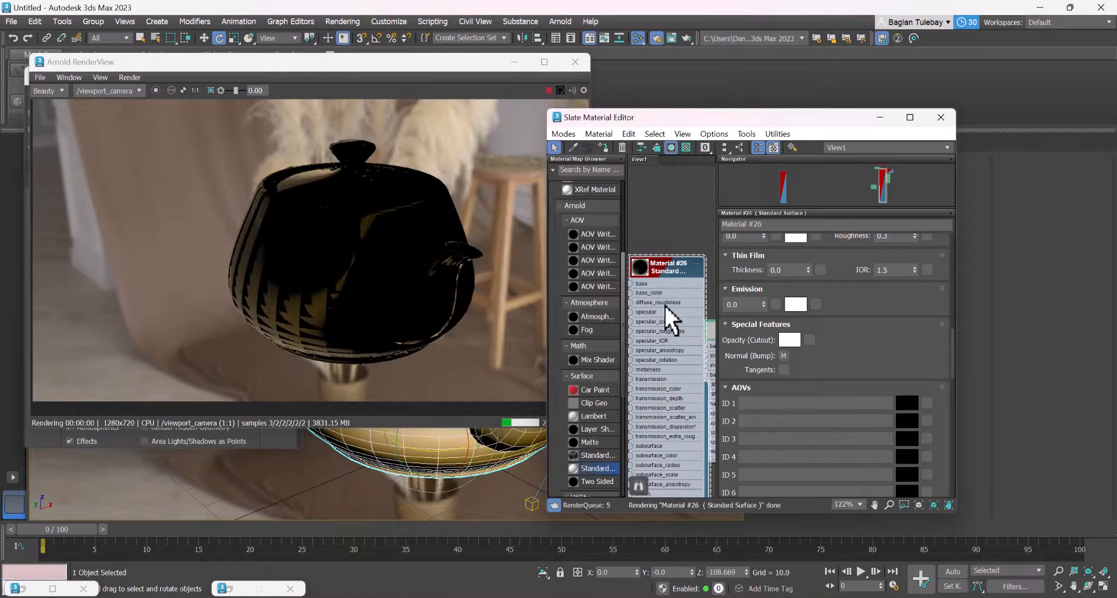
Add a General Bitmap map to the input of the Normal Map node
{"action": "middle_click_drag", "start_coordinate": [664, 304], "coordinate": [761, 190]}
{"action": "scroll", "coordinate": [686, 332], "scroll_direction": "down", "scroll_amount": 3}
{"action": "middle_click_drag", "start_coordinate": [672, 330], "coordinate": [723, 312]}
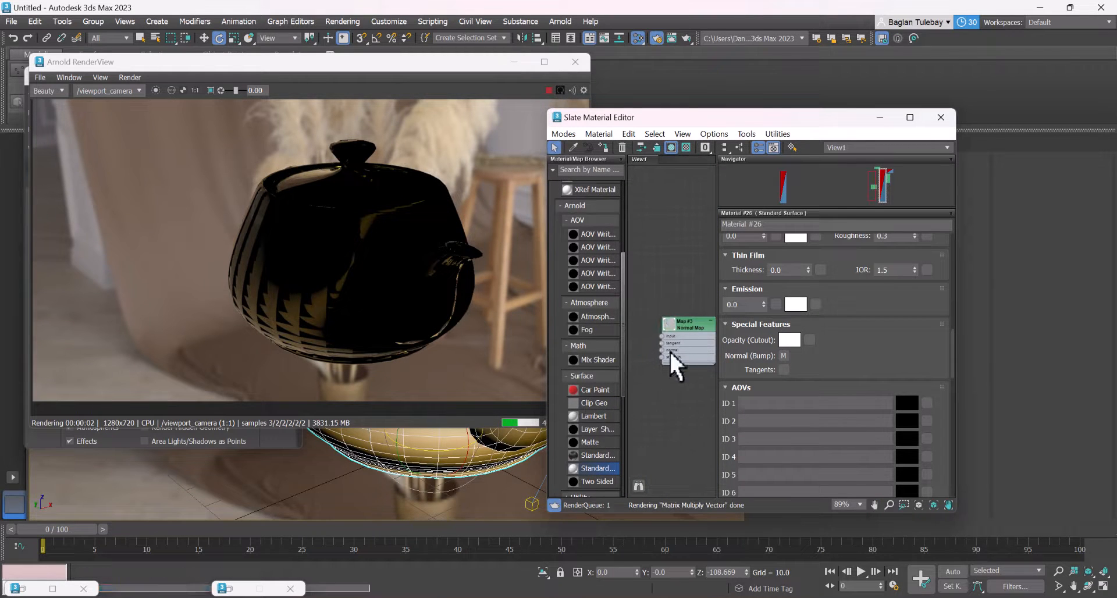
{"action": "scroll", "coordinate": [661, 338], "scroll_direction": "up", "scroll_amount": 6}
{"action": "right_click", "coordinate": [634, 339]}
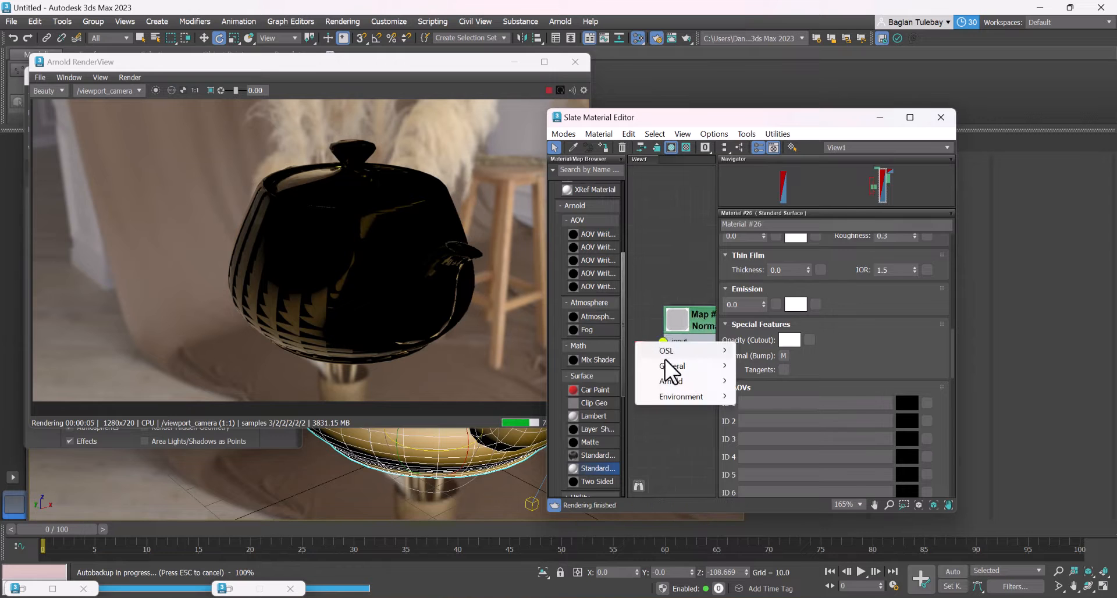
{"action": "mouse_move", "coordinate": [672, 366]}
{"action": "left_click", "coordinate": [769, 71]}
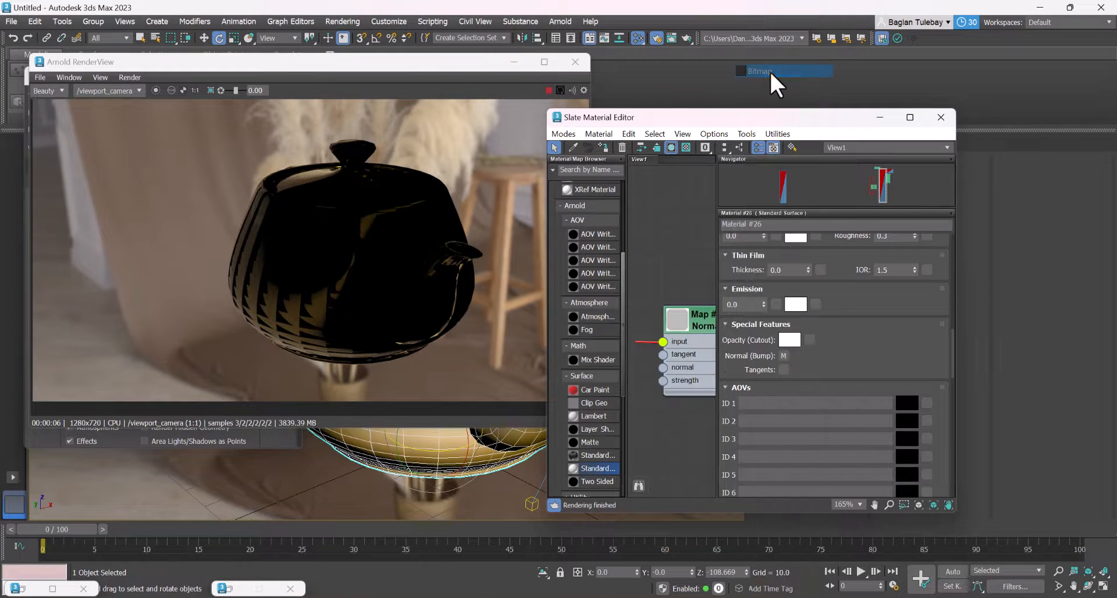
Browse to the Downloads folder and load Screenshot_15 as the new bitmap's image file
{"action": "left_click", "coordinate": [58, 131]}
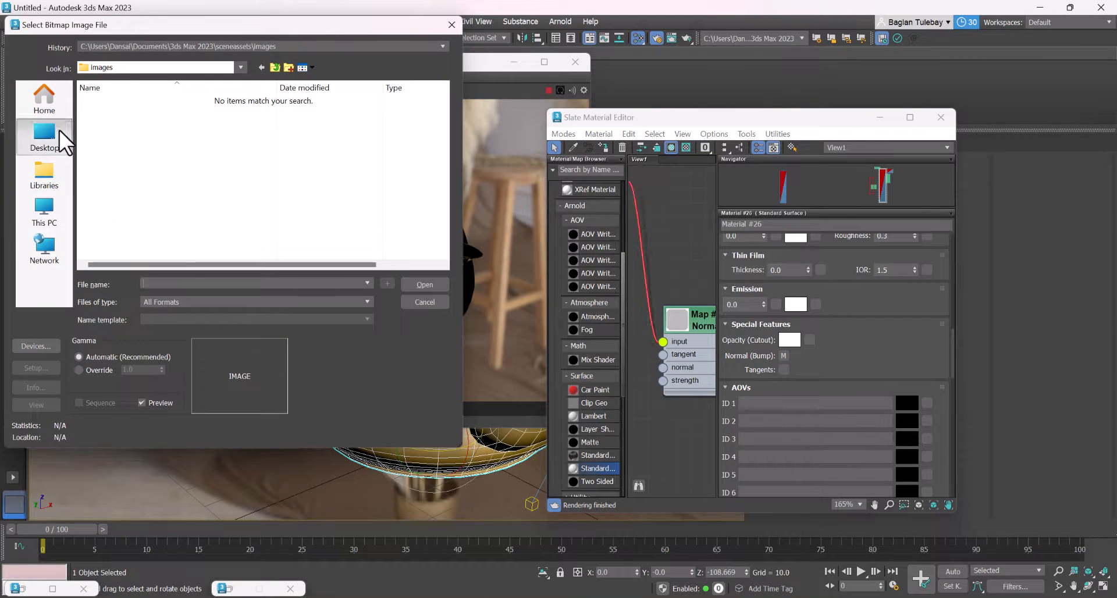
{"action": "left_click", "coordinate": [49, 102]}
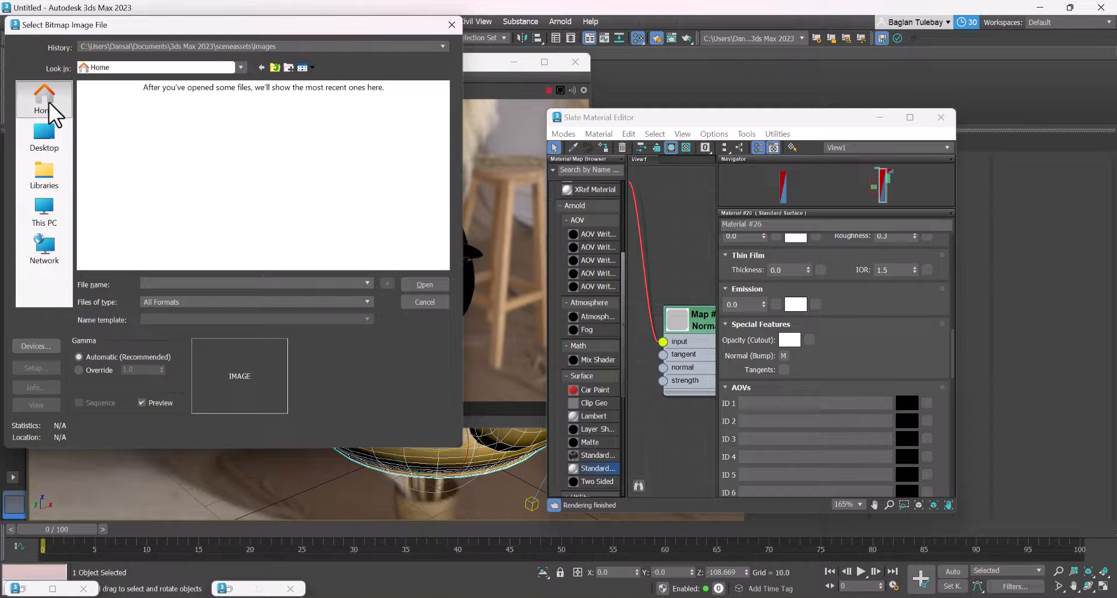
{"action": "left_click", "coordinate": [44, 162]}
{"action": "left_click", "coordinate": [51, 141]}
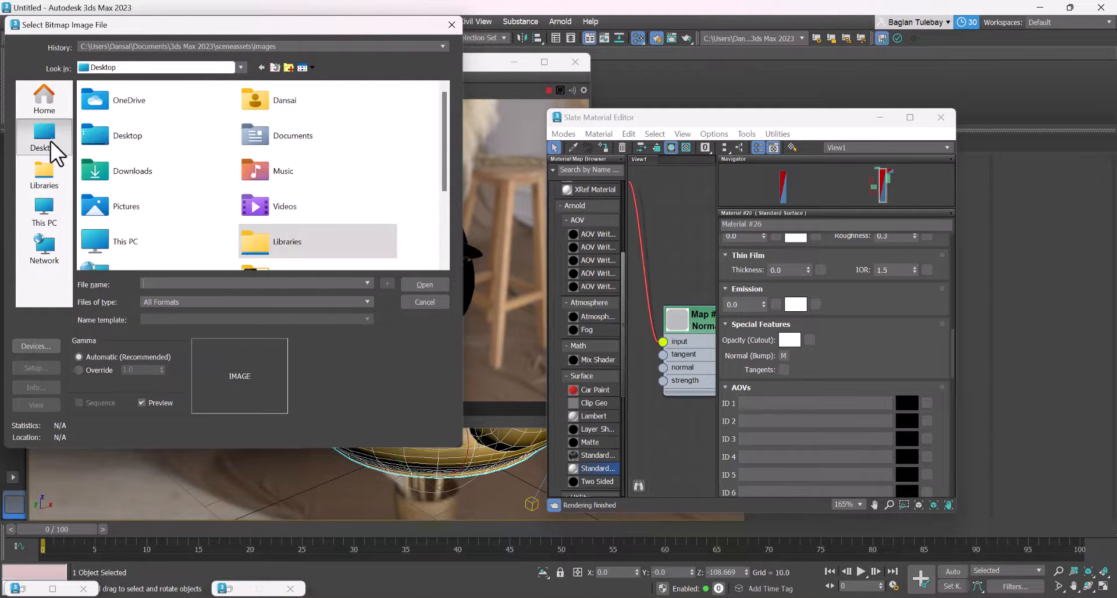
{"action": "scroll", "coordinate": [187, 169], "scroll_direction": "down", "scroll_amount": 3}
{"action": "scroll", "coordinate": [188, 169], "scroll_direction": "up", "scroll_amount": 3}
{"action": "left_click", "coordinate": [37, 168]}
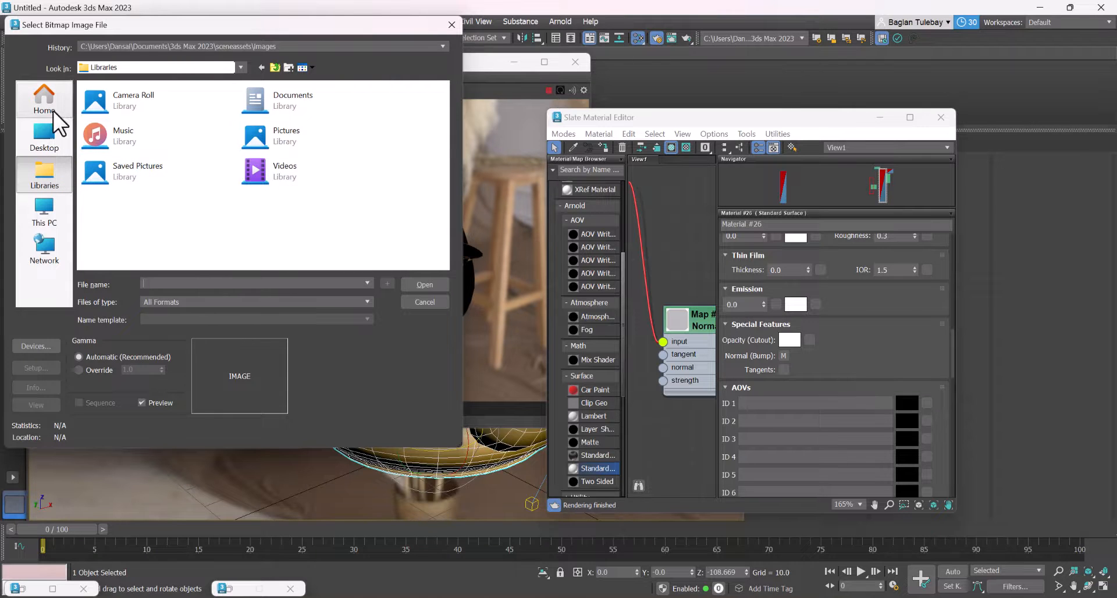
{"action": "left_click", "coordinate": [47, 132]}
{"action": "double_click", "coordinate": [126, 169]}
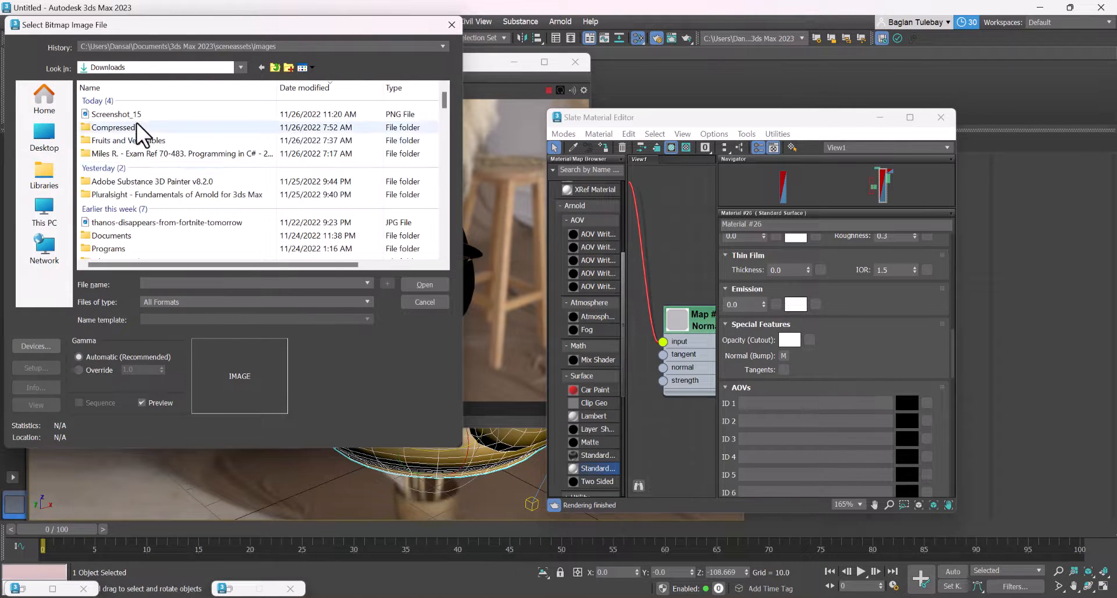
{"action": "left_click", "coordinate": [135, 114]}
{"action": "left_click", "coordinate": [416, 281]}
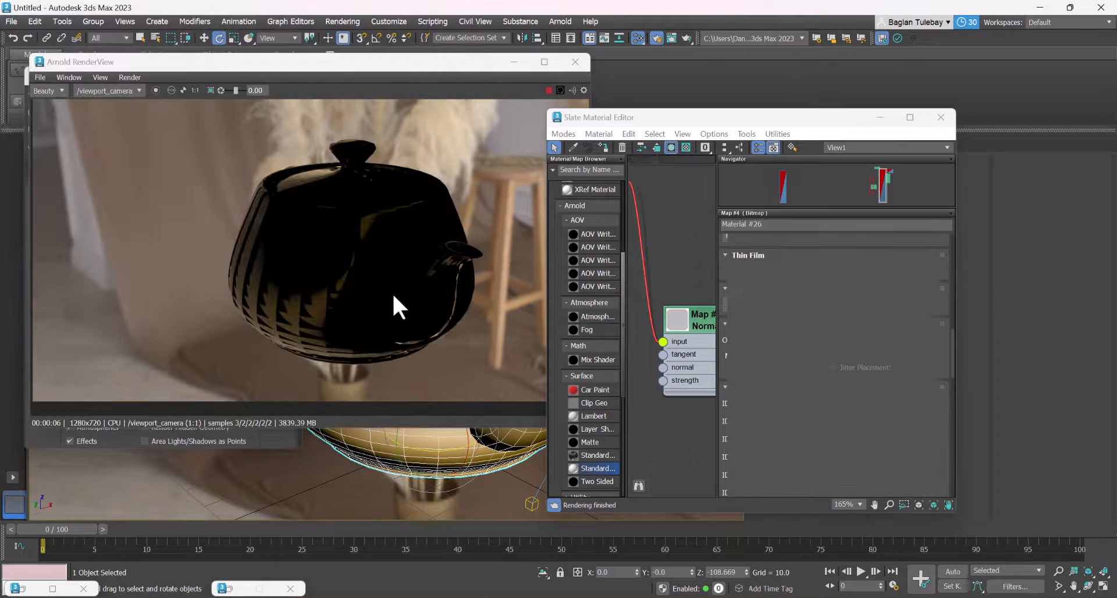
Open the Normal Map's parameters and try switching Tangent Space off and back on
{"action": "left_click_drag", "start_coordinate": [647, 339], "coordinate": [587, 352]}
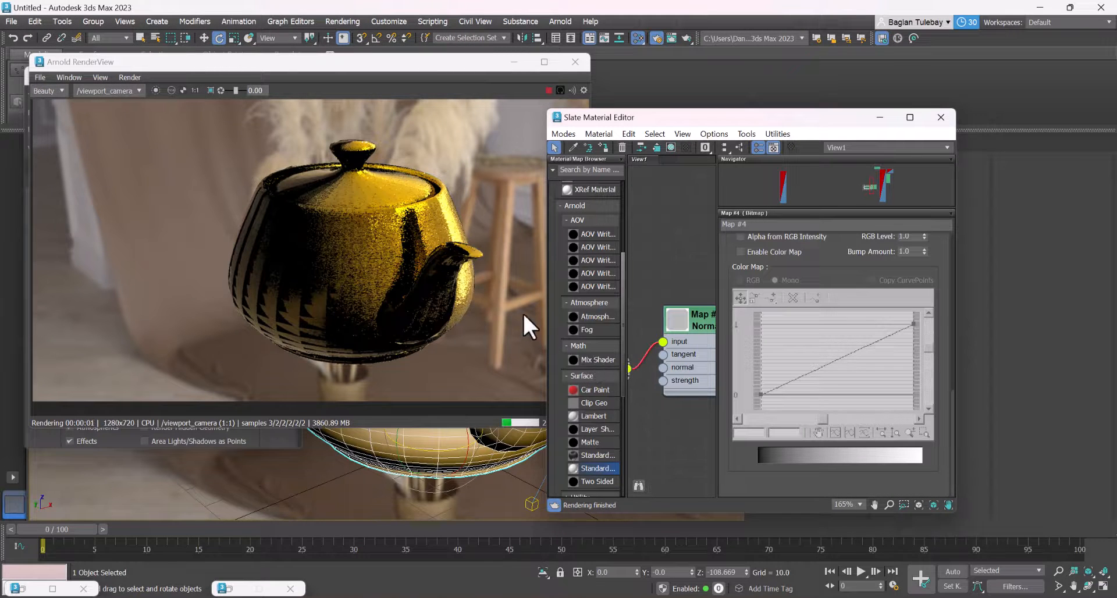
{"action": "scroll", "coordinate": [403, 278], "scroll_direction": "up", "scroll_amount": 4}
{"action": "scroll", "coordinate": [370, 250], "scroll_direction": "down", "scroll_amount": 2}
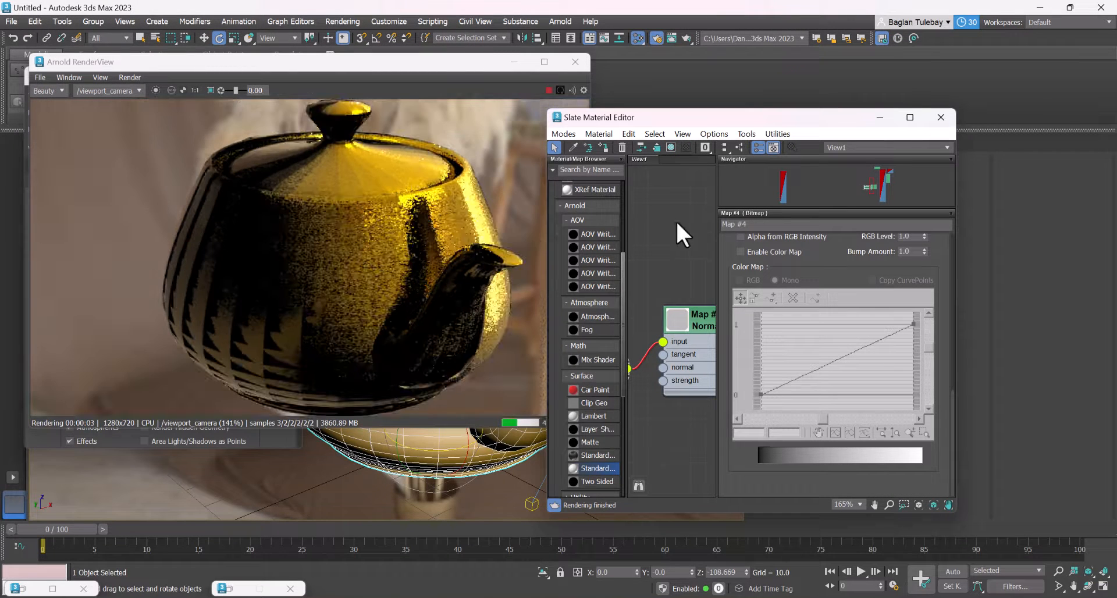
{"action": "double_click", "coordinate": [696, 320]}
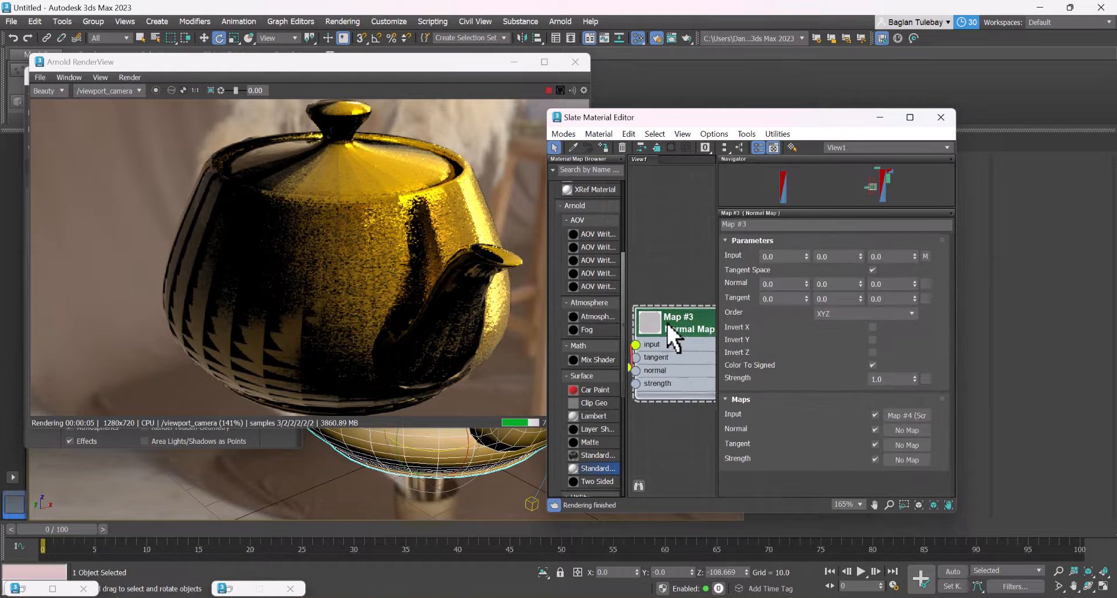
{"action": "left_click_drag", "start_coordinate": [696, 320], "coordinate": [665, 321]}
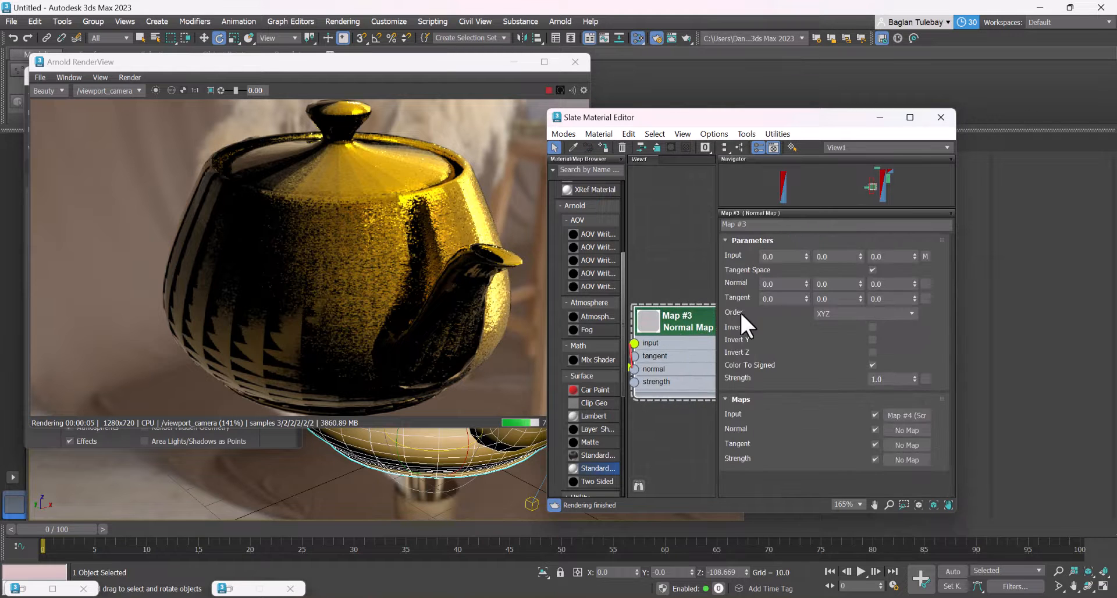
{"action": "left_click", "coordinate": [871, 269]}
{"action": "left_click", "coordinate": [870, 270]}
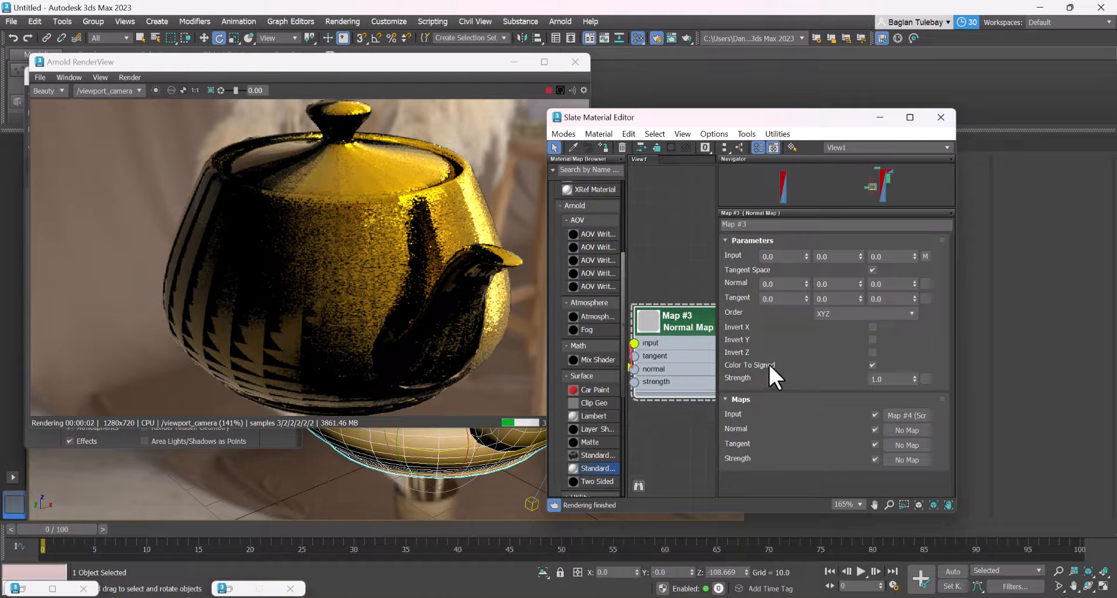
Reload Screenshot_15 in the Bitmap node with the gamma override set to 1.0
{"action": "scroll", "coordinate": [686, 303], "scroll_direction": "down", "scroll_amount": 3}
{"action": "double_click", "coordinate": [653, 323]}
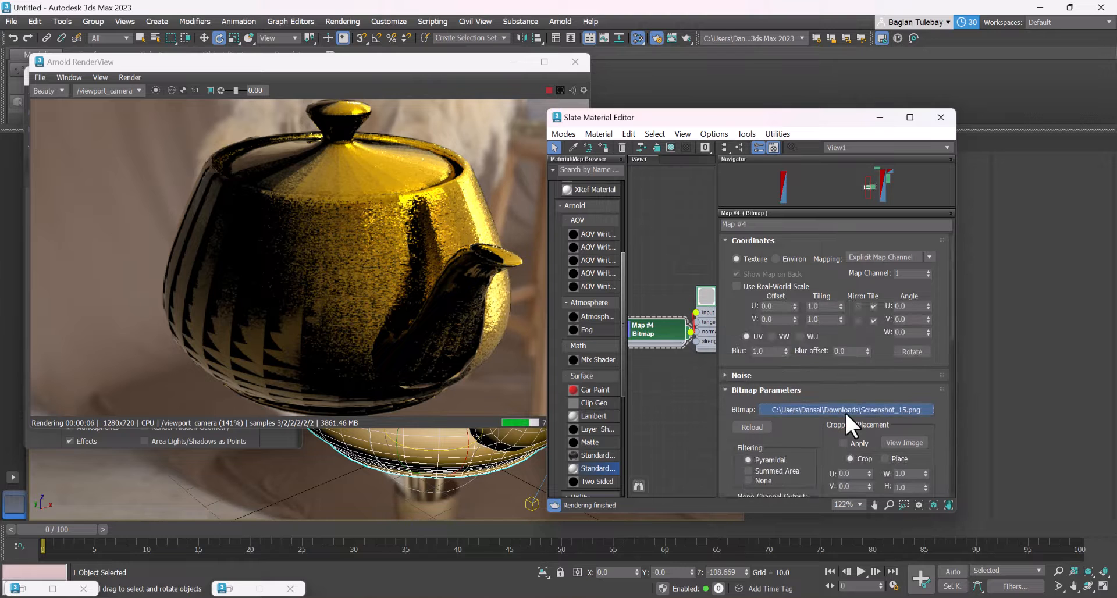
{"action": "left_click", "coordinate": [845, 410]}
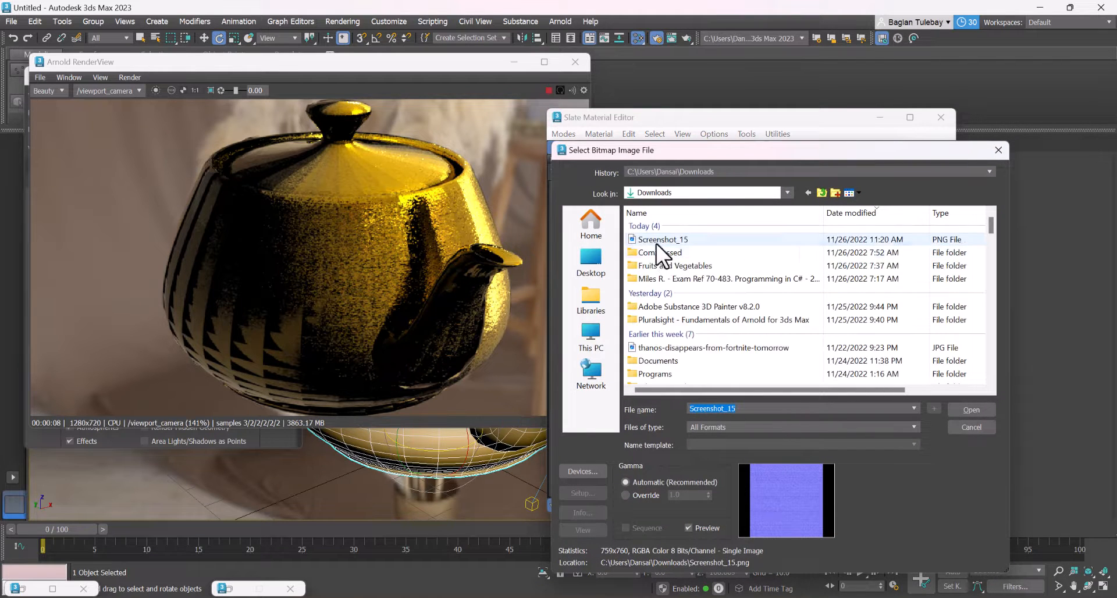
{"action": "left_click", "coordinate": [656, 241]}
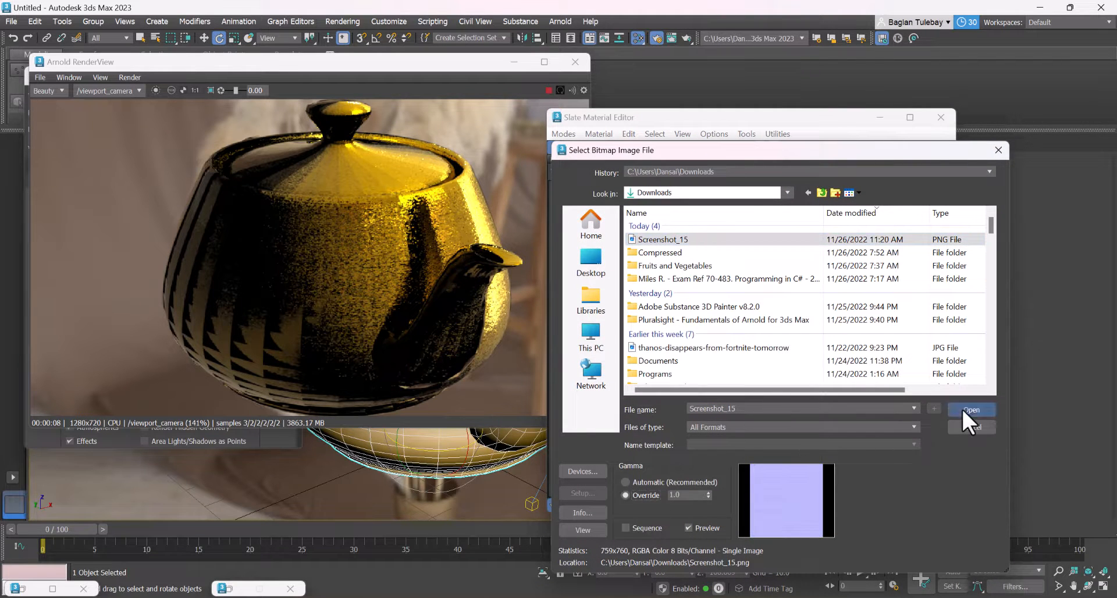
{"action": "left_click", "coordinate": [966, 409]}
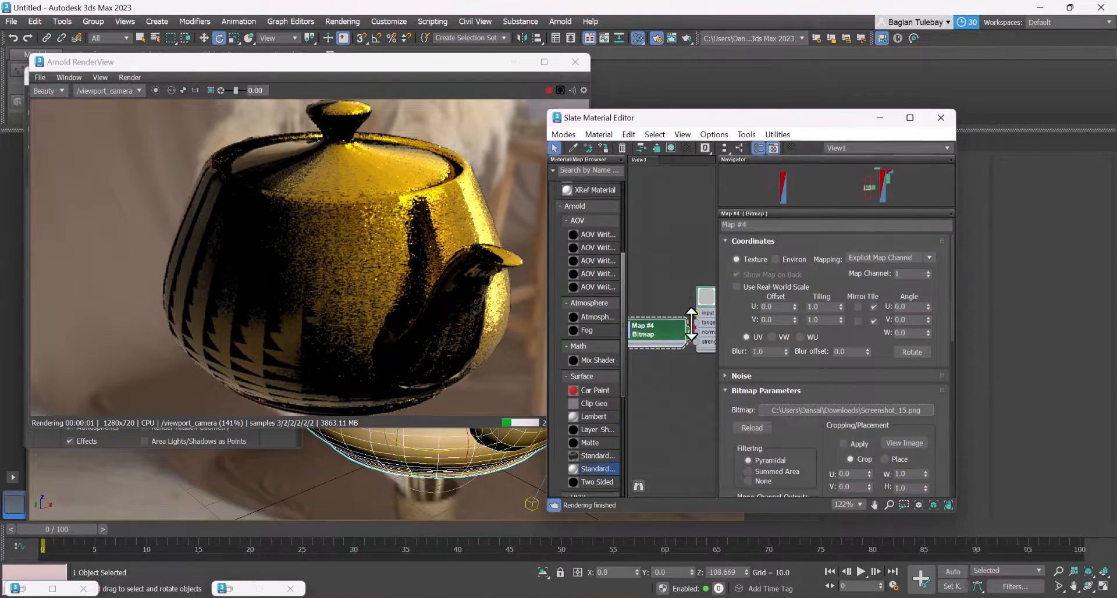
Shrink the Slate Material Editor, place it beside the render, and orbit the viewport to show the teapot's spout and handle in profile
{"action": "left_click_drag", "start_coordinate": [715, 116], "coordinate": [716, 340]}
{"action": "middle_click_drag", "start_coordinate": [628, 262], "coordinate": [591, 249], "text": "alt"}
{"action": "left_click_drag", "start_coordinate": [716, 342], "coordinate": [820, 198]}
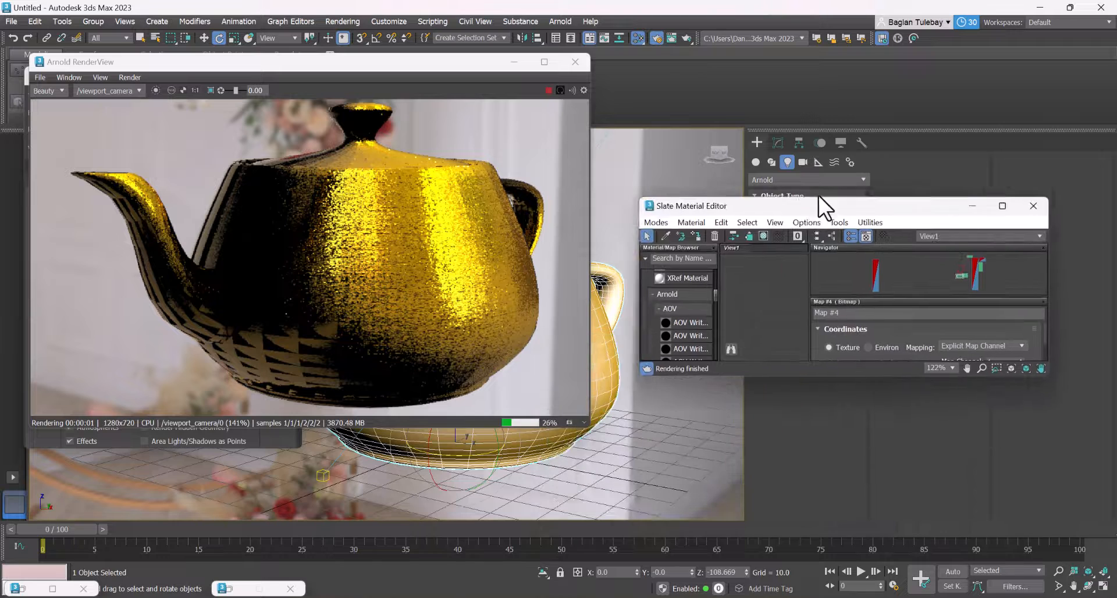
Reopen the gold material in a taller Slate Material Editor and review its parameters from Thin Film back up to Base
{"action": "scroll", "coordinate": [784, 277], "scroll_direction": "down", "scroll_amount": 2}
{"action": "middle_click_drag", "start_coordinate": [786, 297], "coordinate": [653, 368]}
{"action": "scroll", "coordinate": [798, 261], "scroll_direction": "up", "scroll_amount": 3}
{"action": "middle_click_drag", "start_coordinate": [752, 299], "coordinate": [742, 495]}
{"action": "double_click", "coordinate": [767, 287]}
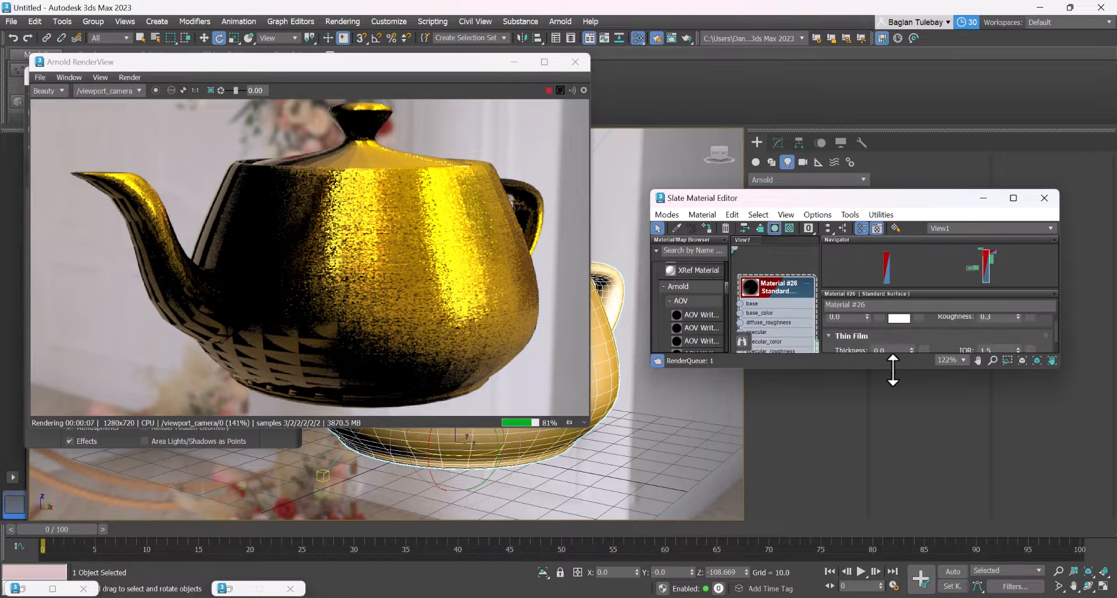
{"action": "left_click_drag", "start_coordinate": [894, 428], "coordinate": [899, 500]}
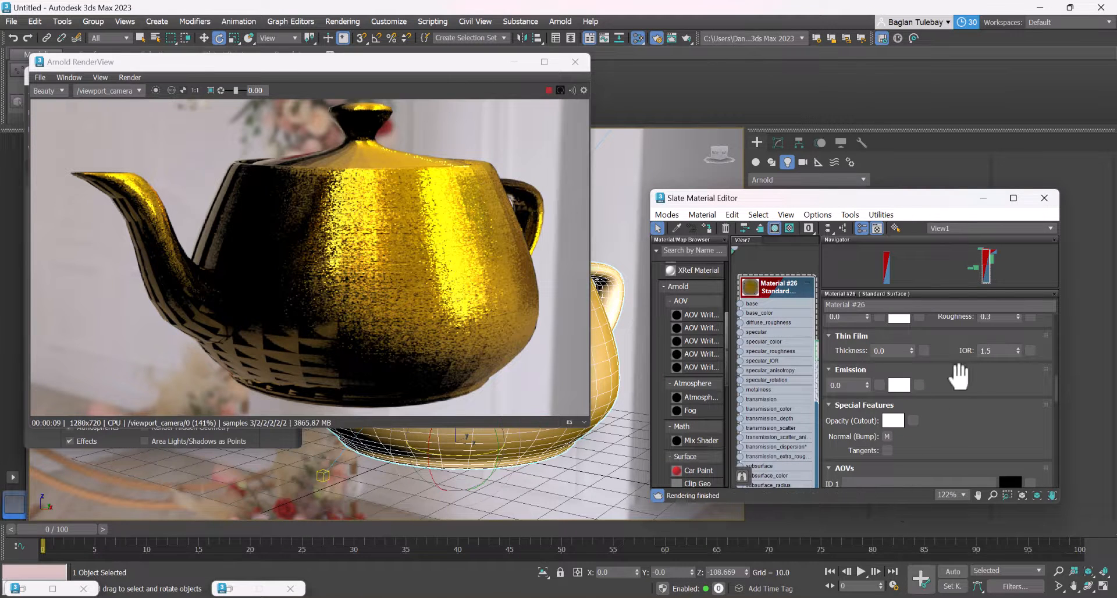
{"action": "left_click_drag", "start_coordinate": [941, 343], "coordinate": [957, 417]}
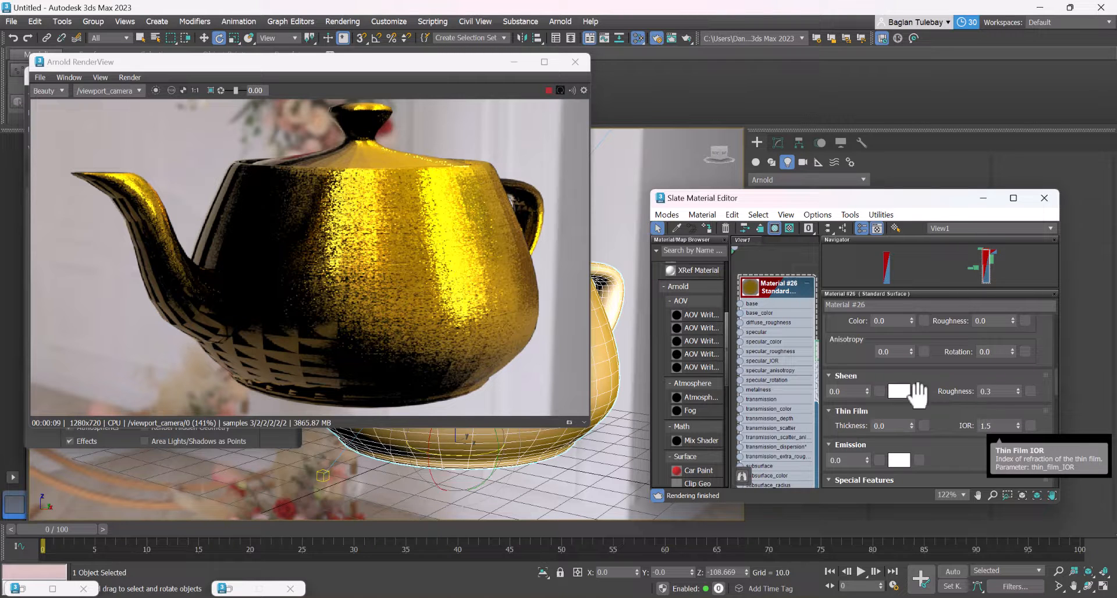
{"action": "scroll", "coordinate": [891, 400], "scroll_direction": "up", "scroll_amount": 10}
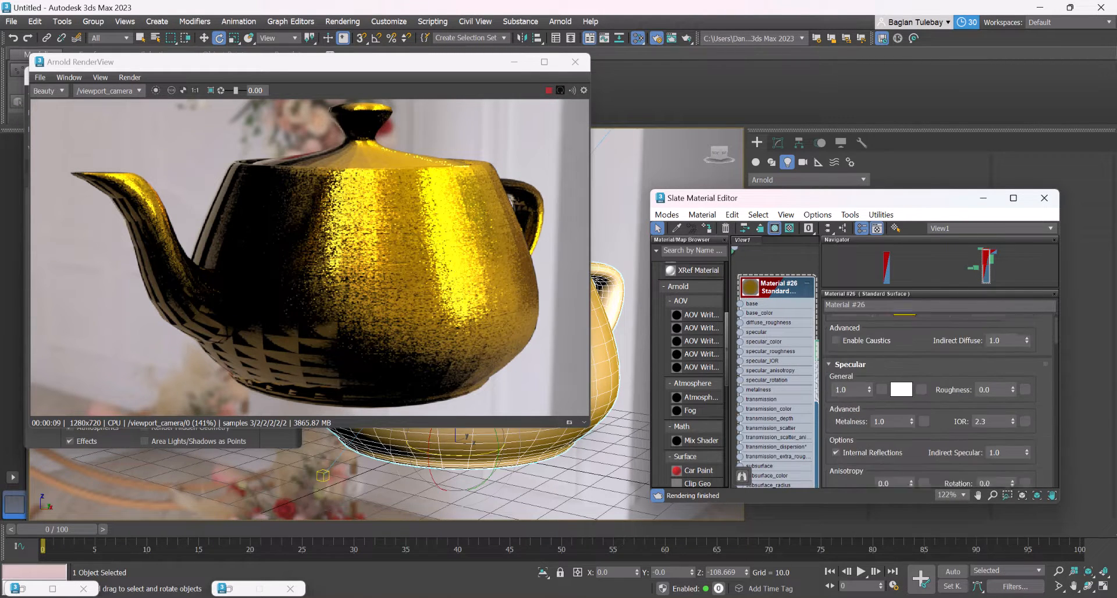
{"action": "scroll", "coordinate": [954, 443], "scroll_direction": "up", "scroll_amount": 2}
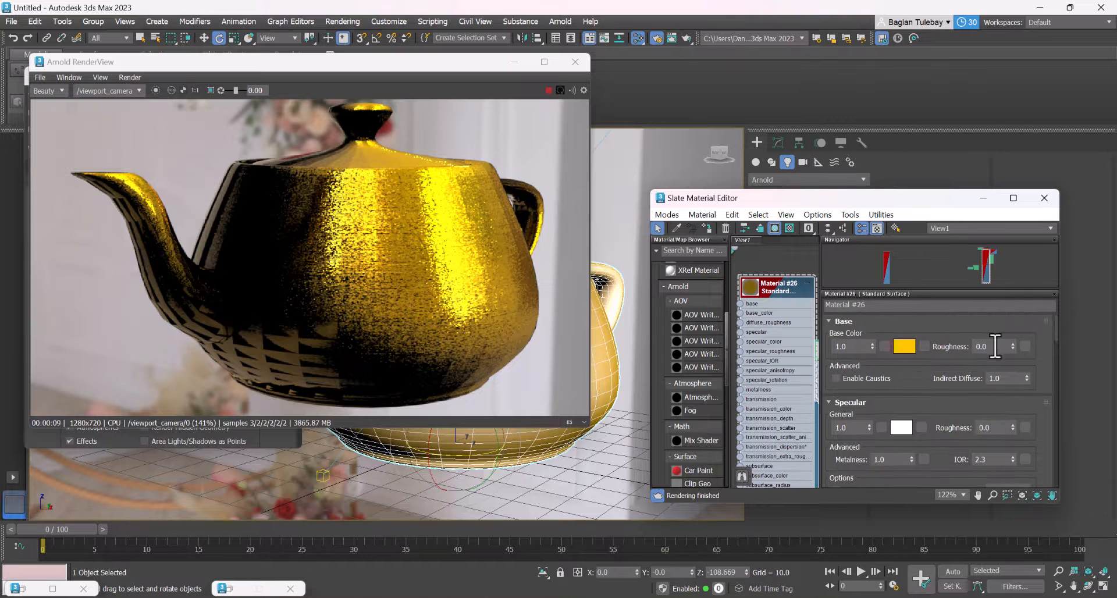
{"action": "scroll", "coordinate": [791, 271], "scroll_direction": "down", "scroll_amount": 4}
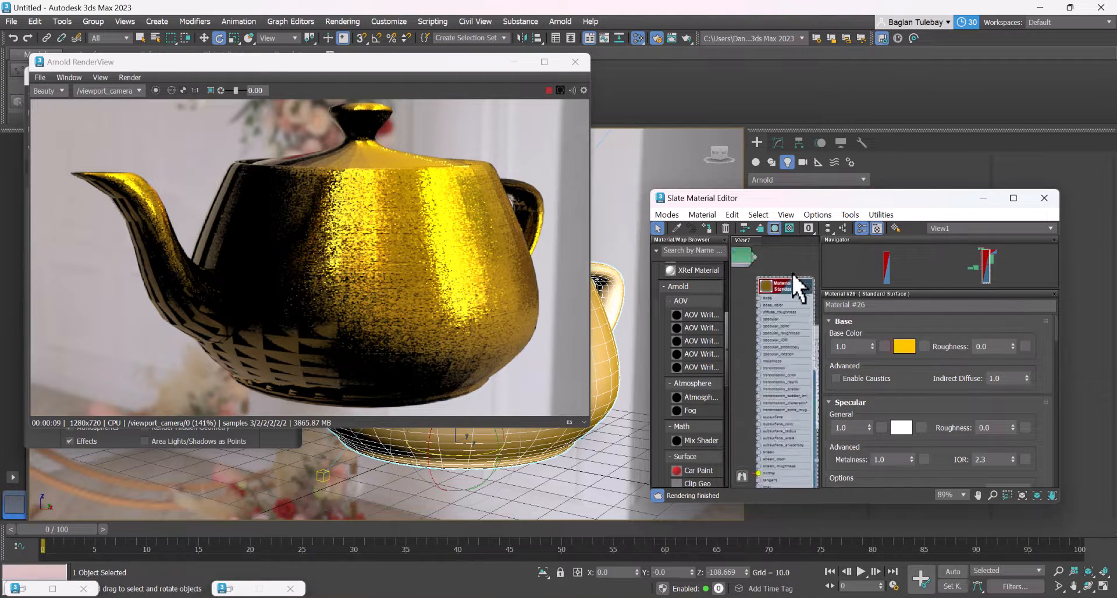
Replace the Bitmap node's image with strata-rock-2_normal-ogl from the strata-rock2-bl folder under Compressed
{"action": "middle_click_drag", "start_coordinate": [776, 321], "coordinate": [804, 323]}
{"action": "scroll", "coordinate": [763, 359], "scroll_direction": "up", "scroll_amount": 2}
{"action": "scroll", "coordinate": [759, 360], "scroll_direction": "up", "scroll_amount": 2}
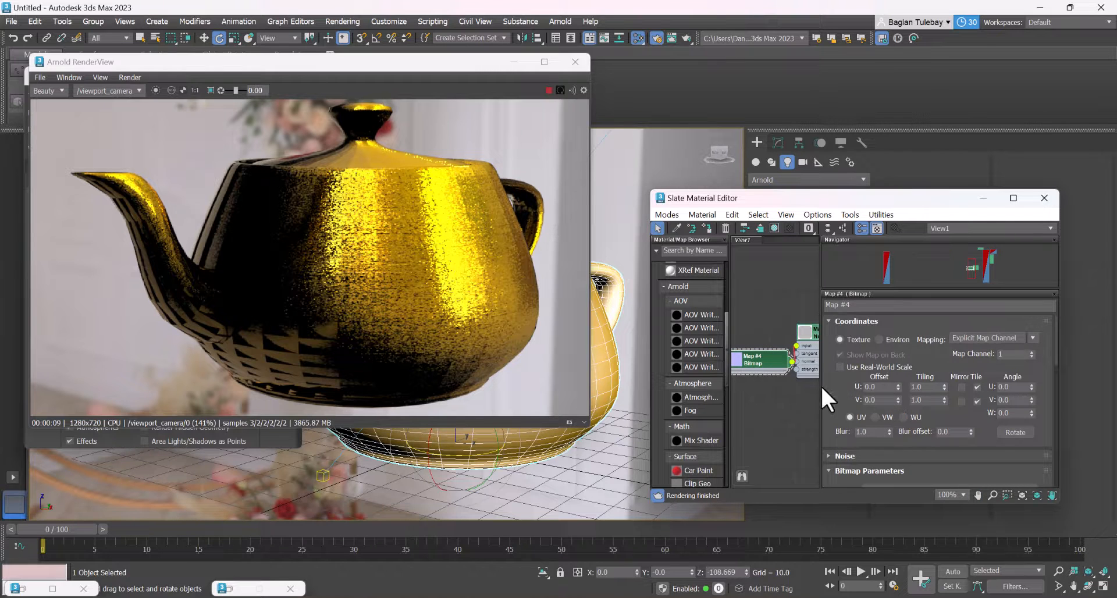
{"action": "scroll", "coordinate": [867, 352], "scroll_direction": "down", "scroll_amount": 3}
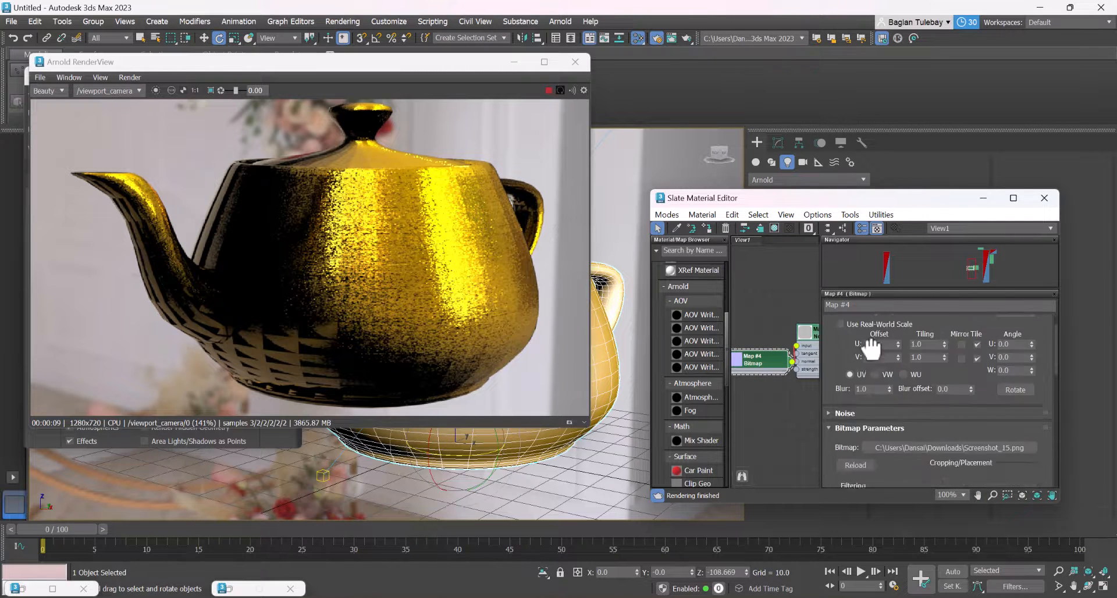
{"action": "left_click", "coordinate": [929, 360]}
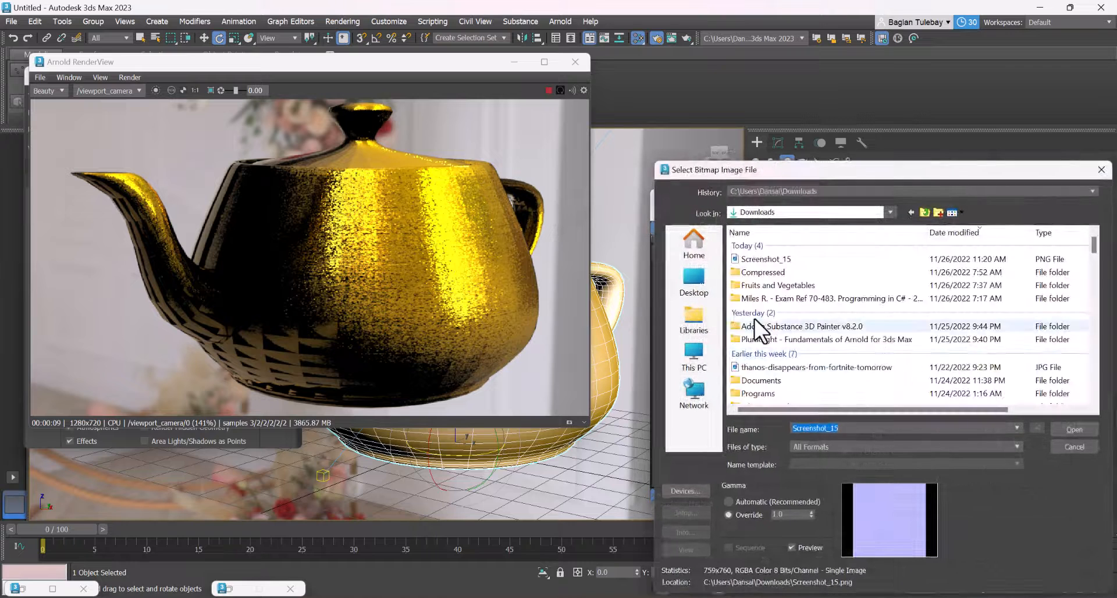
{"action": "double_click", "coordinate": [782, 276]}
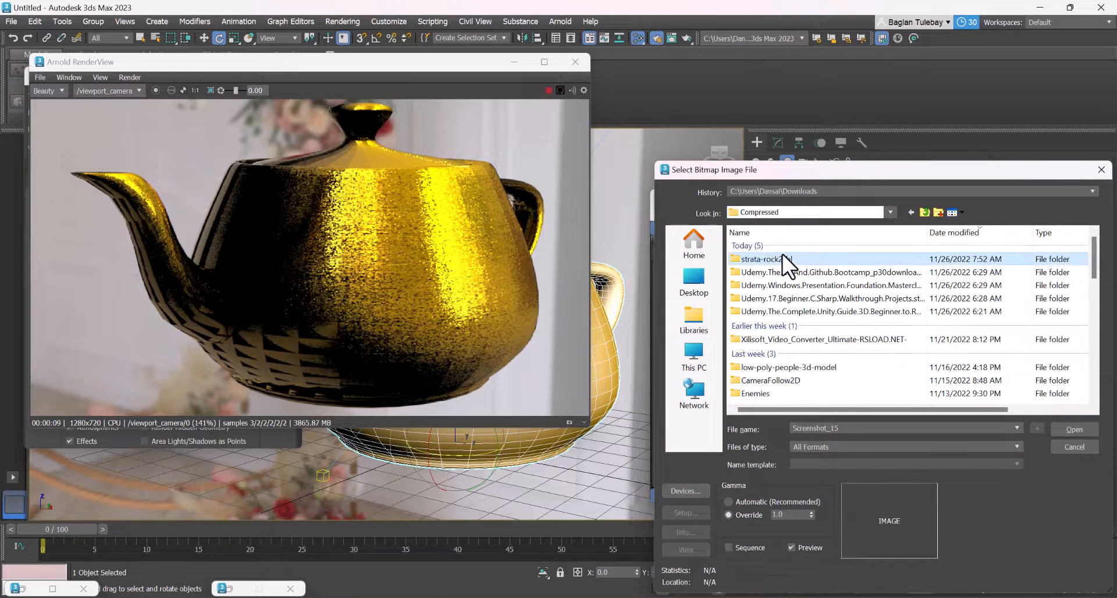
{"action": "double_click", "coordinate": [781, 255]}
{"action": "double_click", "coordinate": [778, 262]}
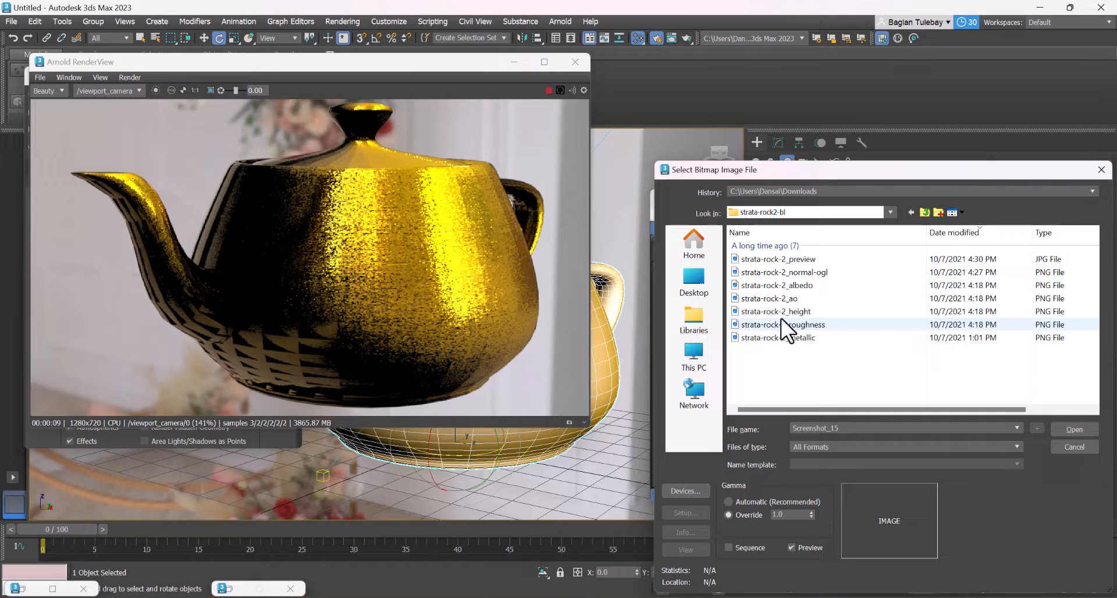
{"action": "left_click", "coordinate": [813, 274]}
{"action": "left_click", "coordinate": [1063, 431]}
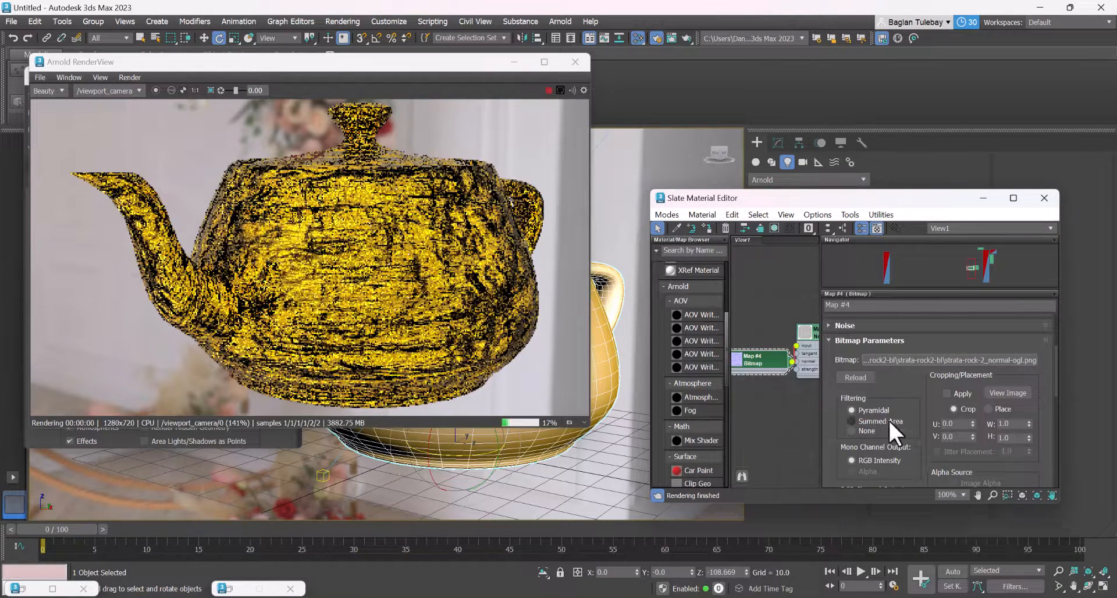
Examine the Normal Map's connection to the gold material and the material's Base and Specular settings
{"action": "scroll", "coordinate": [755, 319], "scroll_direction": "down", "scroll_amount": 2}
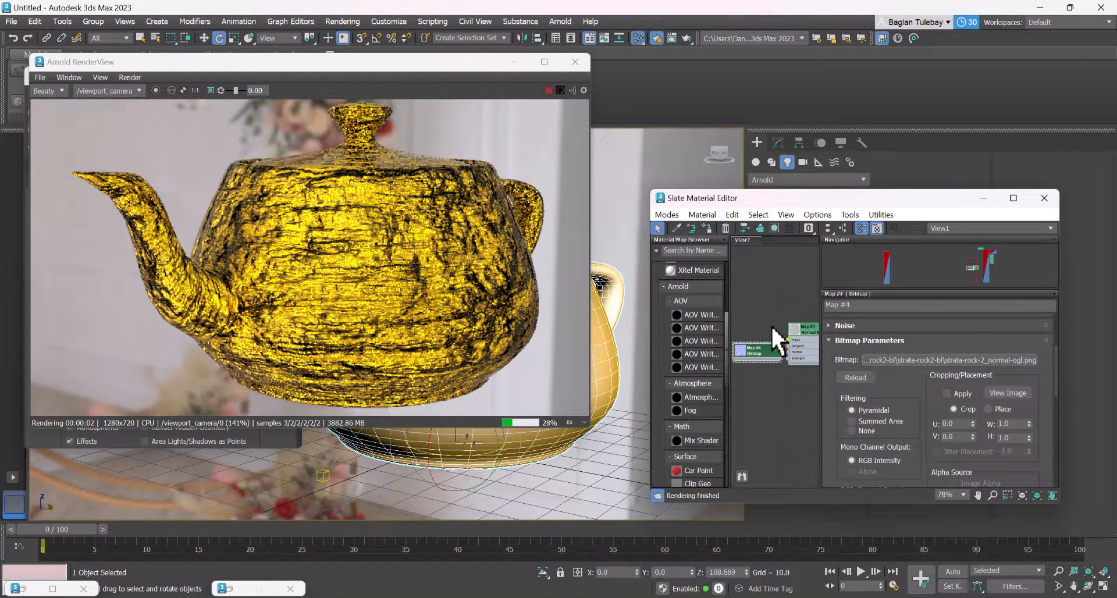
{"action": "middle_click_drag", "start_coordinate": [770, 325], "coordinate": [717, 314]}
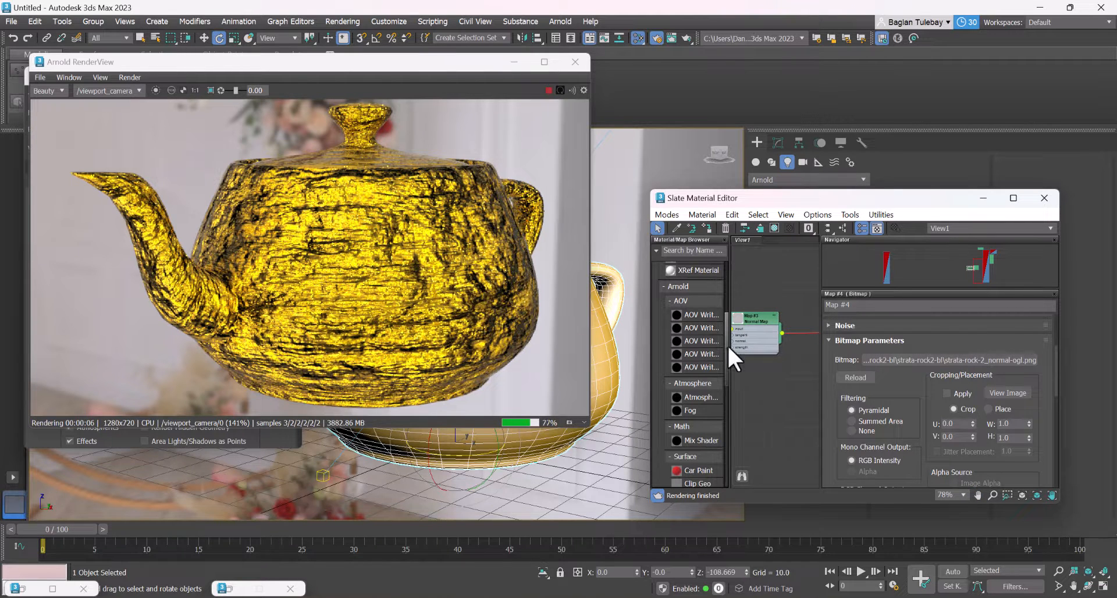
{"action": "scroll", "coordinate": [773, 323], "scroll_direction": "up", "scroll_amount": 2}
{"action": "middle_click_drag", "start_coordinate": [774, 323], "coordinate": [692, 508]}
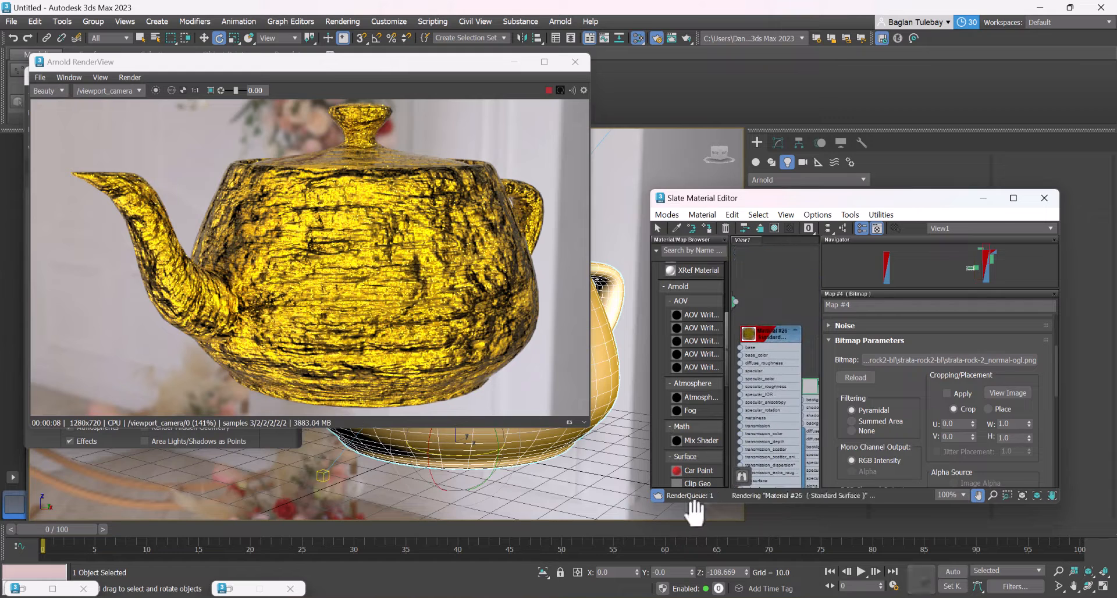
{"action": "double_click", "coordinate": [777, 340]}
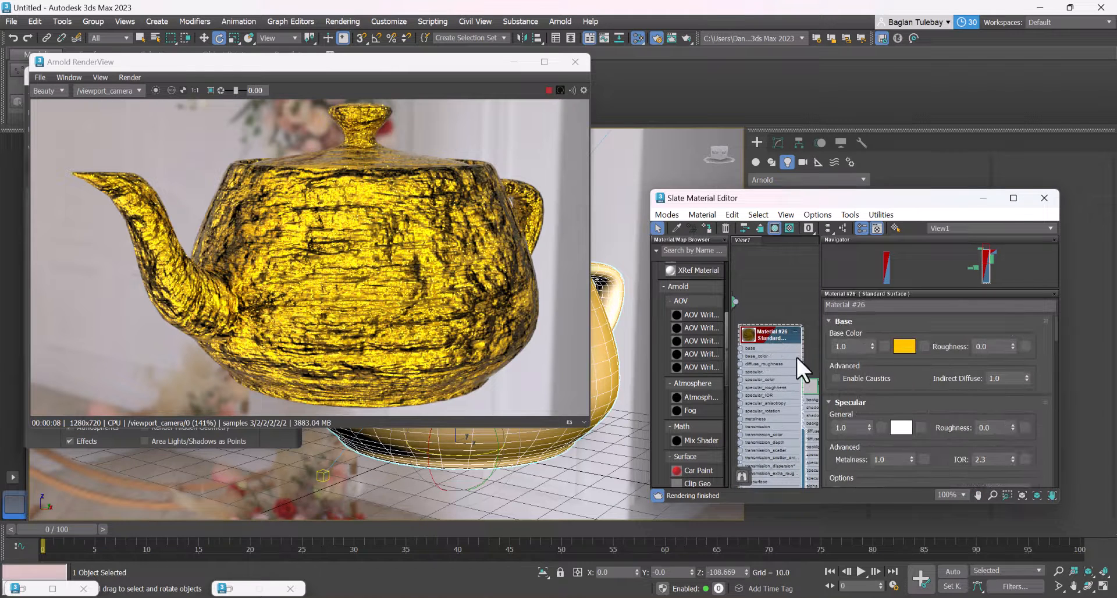
{"action": "scroll", "coordinate": [785, 358], "scroll_direction": "down", "scroll_amount": 3}
{"action": "middle_click_drag", "start_coordinate": [779, 359], "coordinate": [800, 295]}
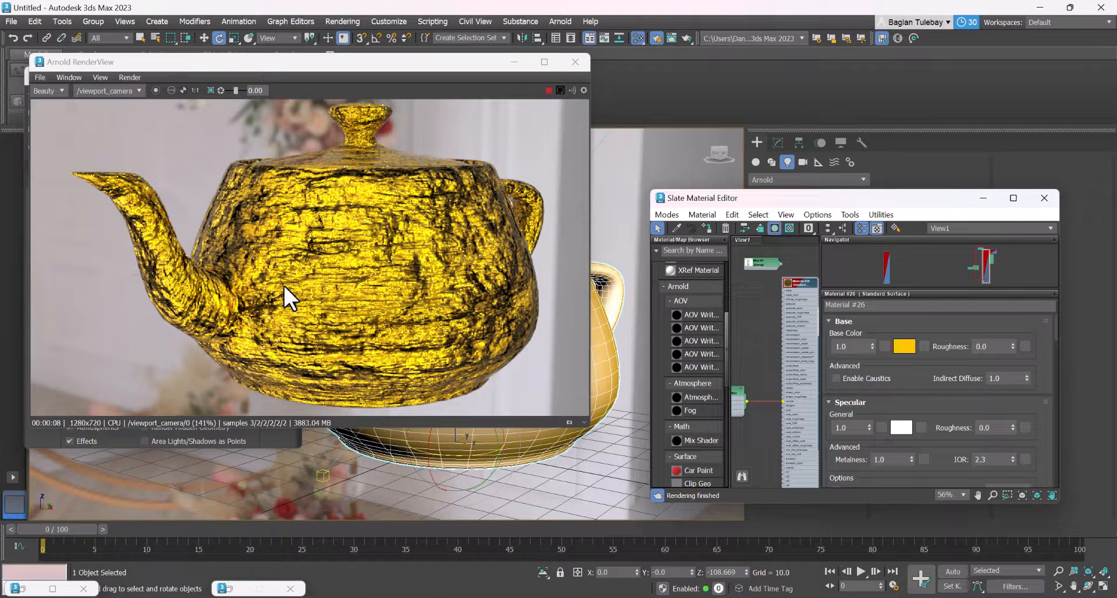
Change the gold teapot material's base color to white with red, green and blue at 1.0
{"action": "scroll", "coordinate": [805, 276], "scroll_direction": "up", "scroll_amount": 3}
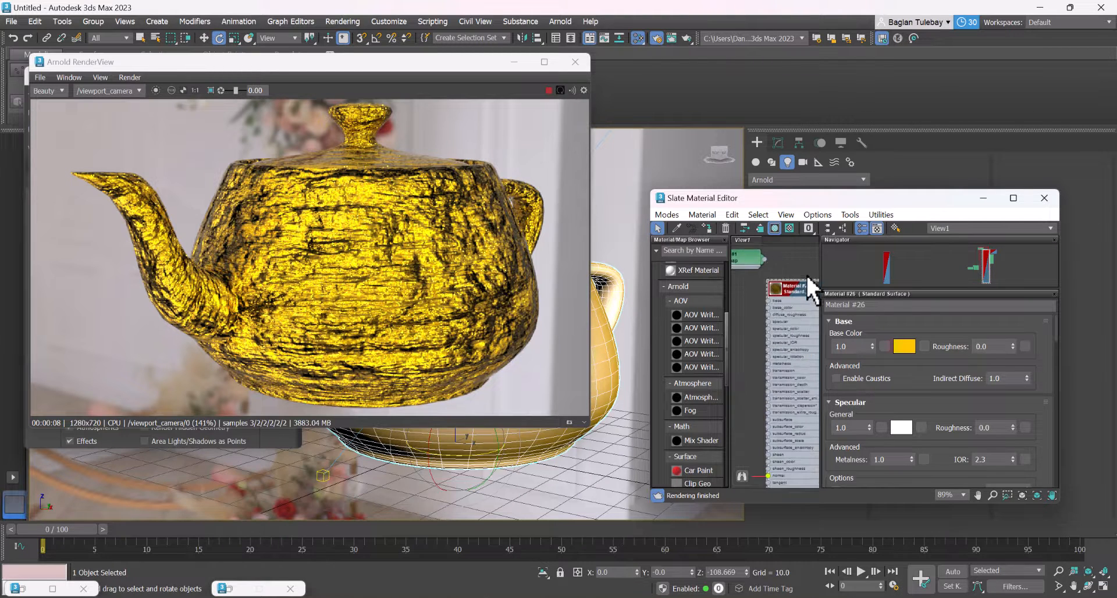
{"action": "left_click", "coordinate": [904, 346]}
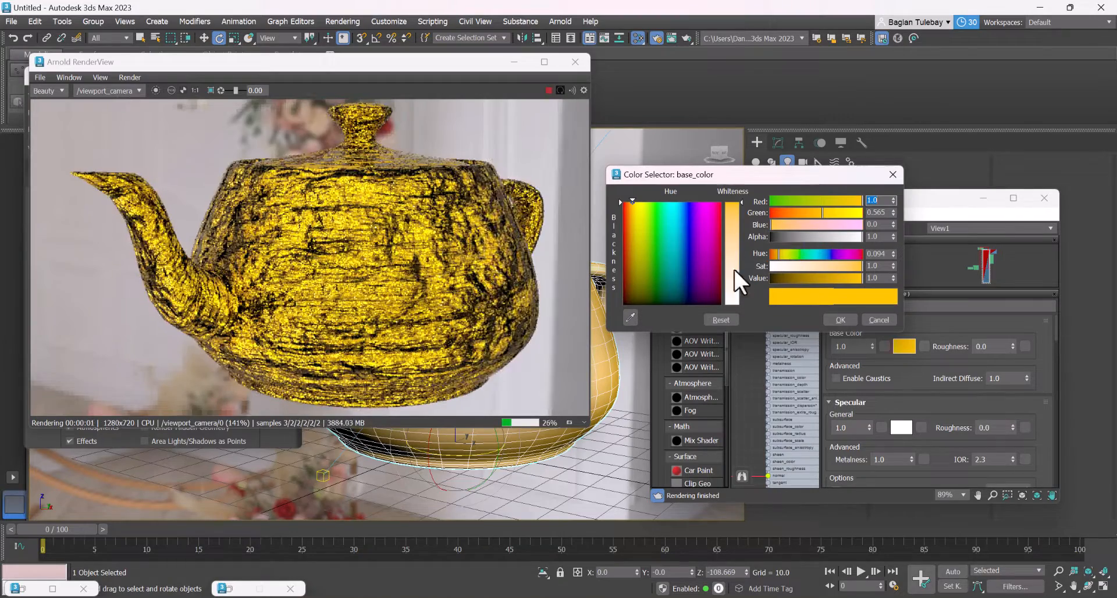
{"action": "left_click_drag", "start_coordinate": [734, 270], "coordinate": [734, 305]}
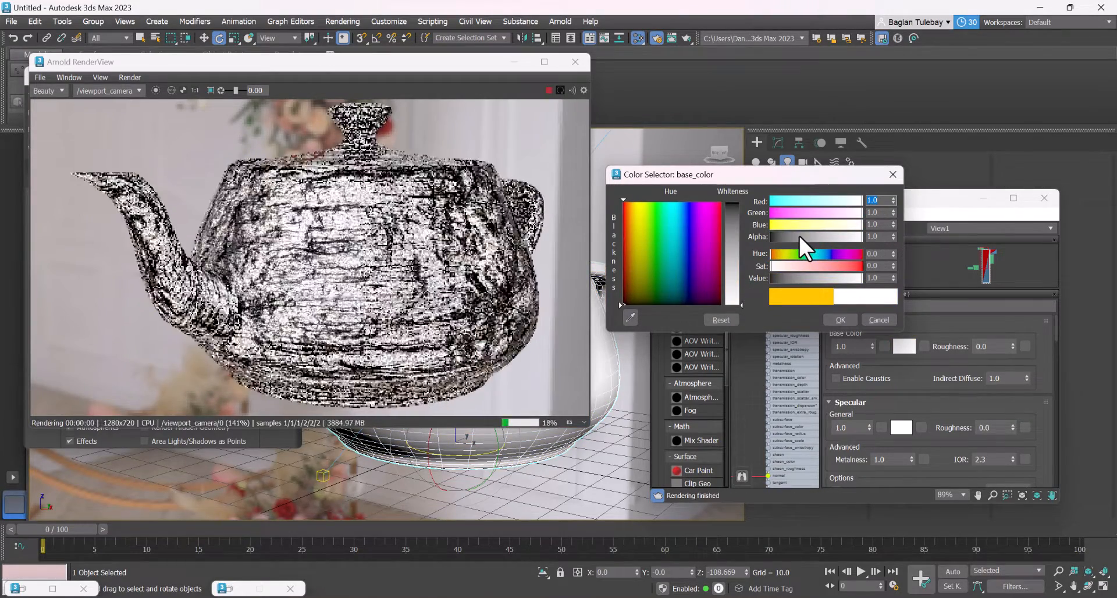
{"action": "left_click", "coordinate": [839, 320]}
Set the Output Amount of the Bitmap node feeding the Normal Map to 0.96
{"action": "scroll", "coordinate": [792, 300], "scroll_direction": "down", "scroll_amount": 3}
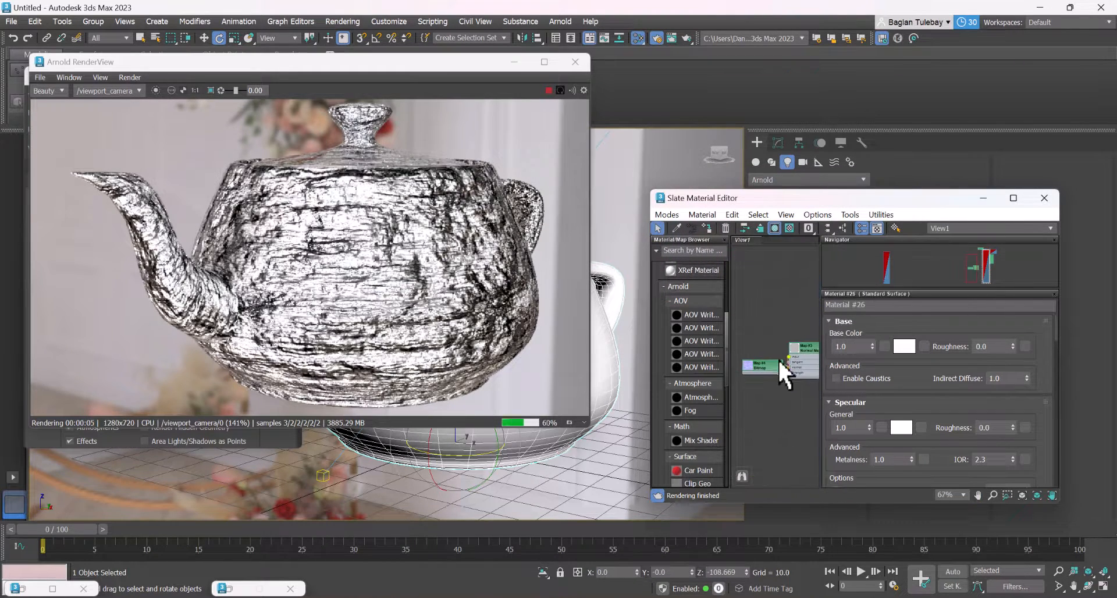
{"action": "scroll", "coordinate": [778, 362], "scroll_direction": "up", "scroll_amount": 3}
{"action": "double_click", "coordinate": [779, 368]}
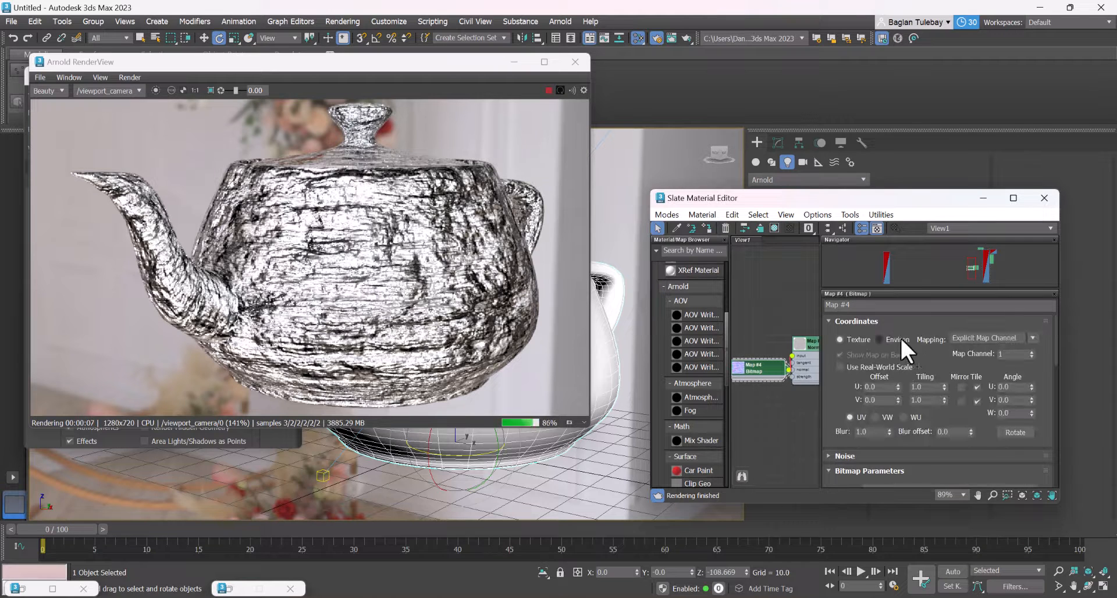
{"action": "left_click_drag", "start_coordinate": [830, 348], "coordinate": [927, 92]}
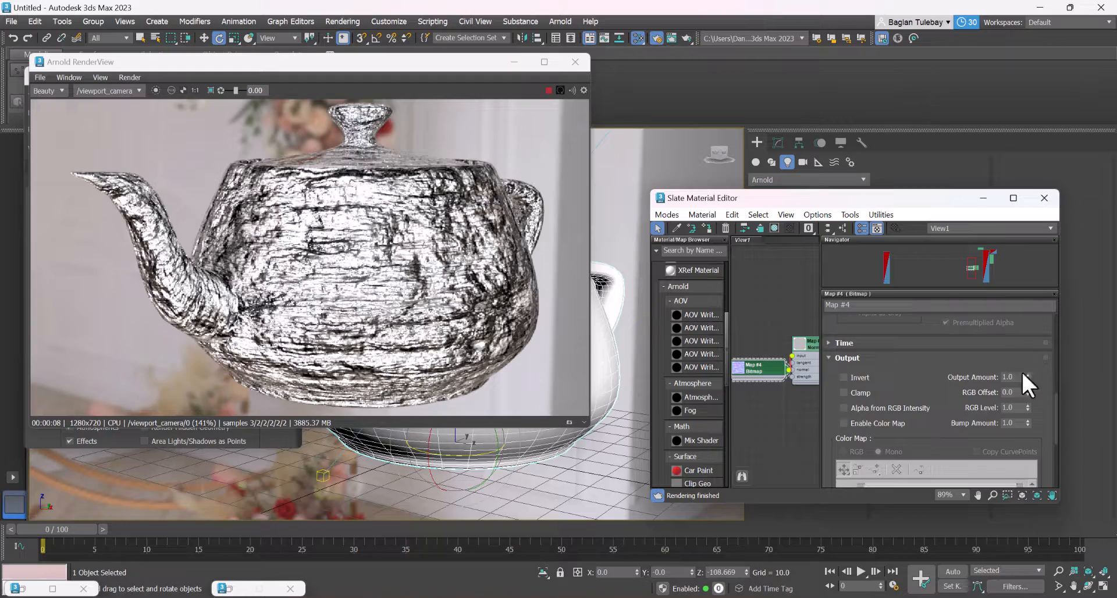
{"action": "left_click_drag", "start_coordinate": [1026, 377], "coordinate": [1053, 381]}
Examine the Standard Surface material's parameters from Base to Special Features and its connection to the Normal Map node
{"action": "middle_click_drag", "start_coordinate": [780, 329], "coordinate": [669, 369]}
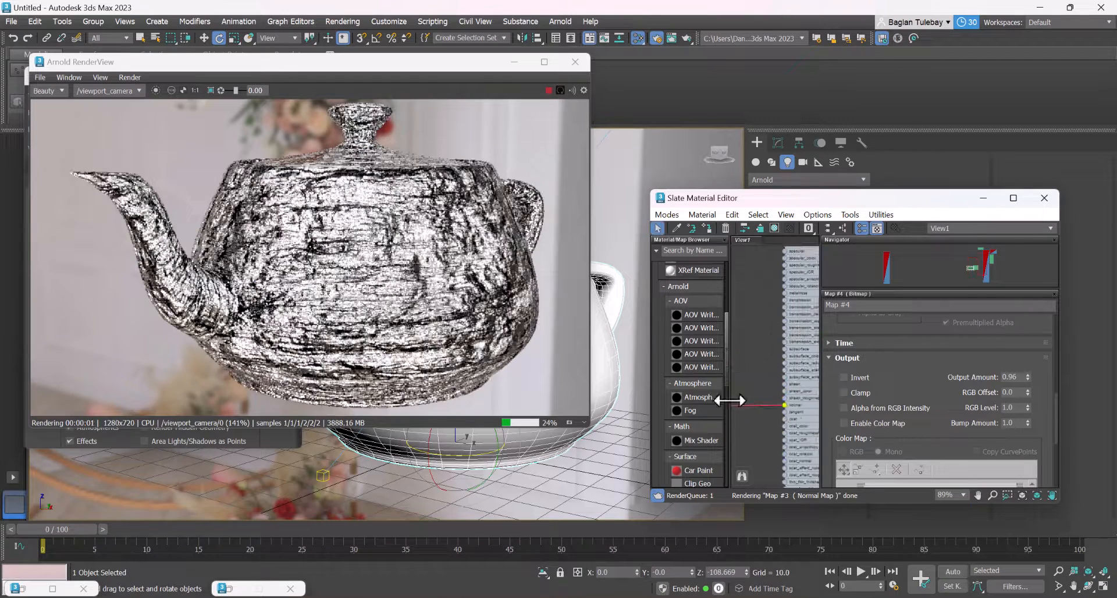
{"action": "scroll", "coordinate": [748, 395], "scroll_direction": "down", "scroll_amount": 4}
{"action": "mouse_move", "coordinate": [748, 381]}
{"action": "middle_mouse_down"}
{"action": "mouse_move", "coordinate": [745, 353]}
{"action": "mouse_move", "coordinate": [739, 368]}
{"action": "middle_mouse_up"}
{"action": "double_click", "coordinate": [783, 308]}
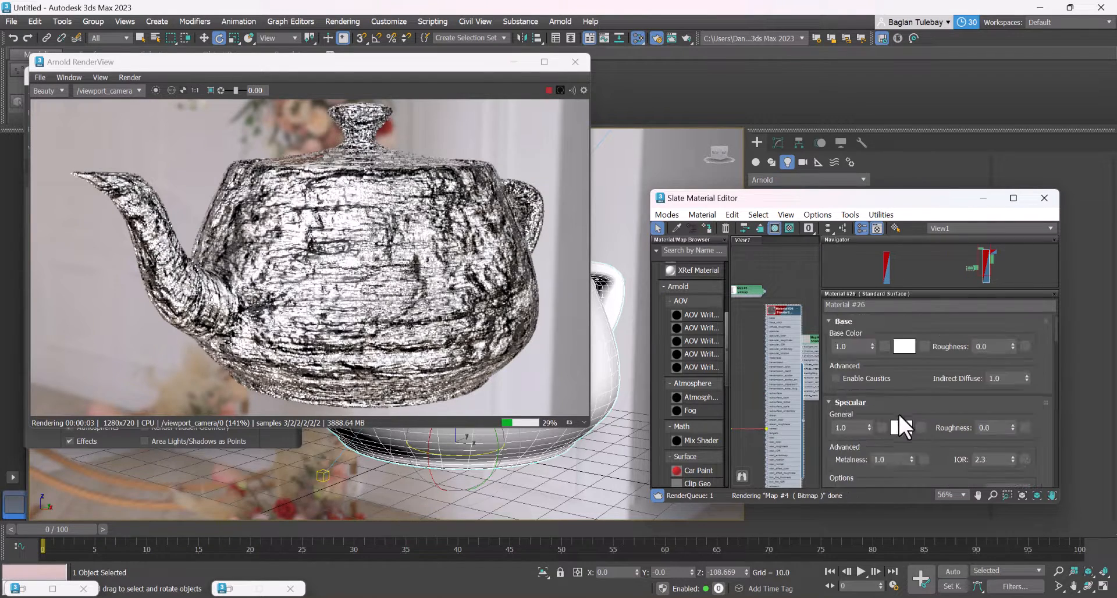
{"action": "left_click_drag", "start_coordinate": [924, 448], "coordinate": [982, 21]}
{"action": "left_click_drag", "start_coordinate": [860, 433], "coordinate": [947, 256]}
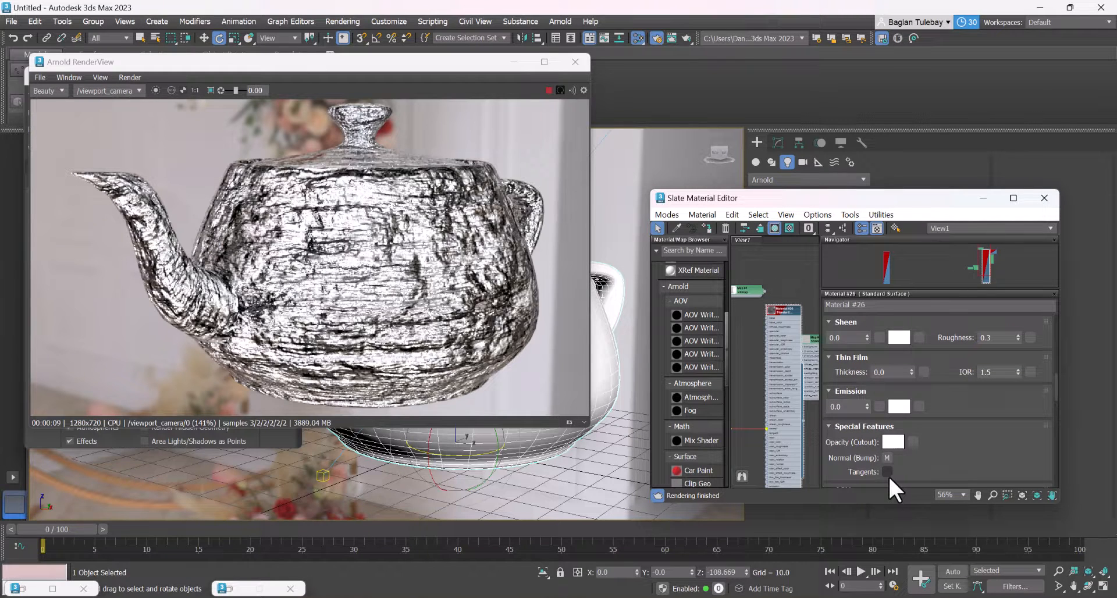
{"action": "scroll", "coordinate": [787, 367], "scroll_direction": "down", "scroll_amount": 4}
{"action": "scroll", "coordinate": [768, 349], "scroll_direction": "up", "scroll_amount": 12}
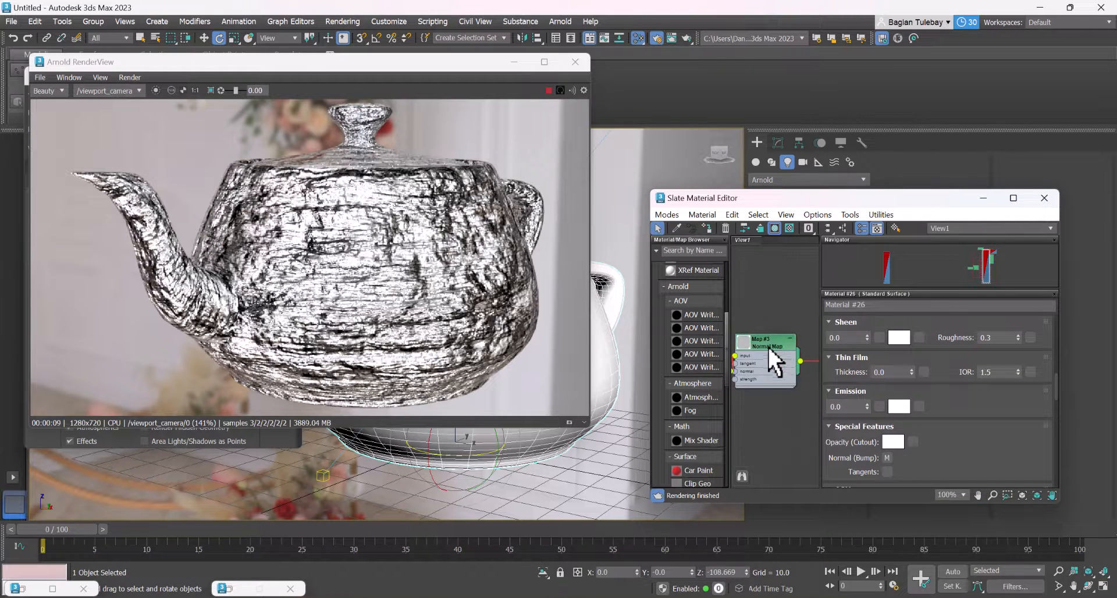
{"action": "scroll", "coordinate": [762, 377], "scroll_direction": "down", "scroll_amount": 4}
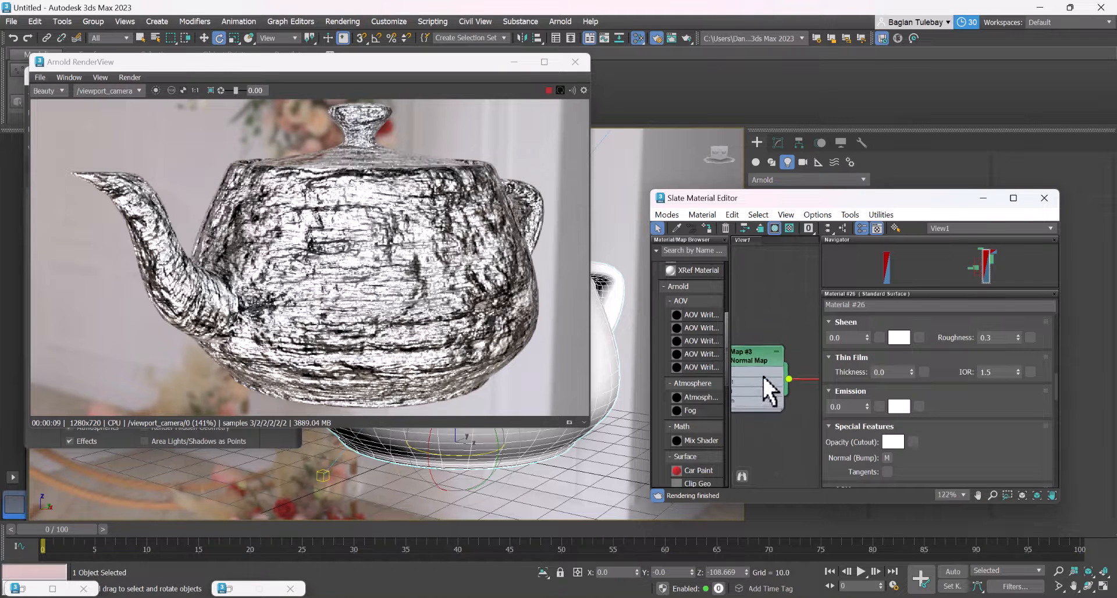
{"action": "middle_click_drag", "start_coordinate": [776, 342], "coordinate": [712, 456]}
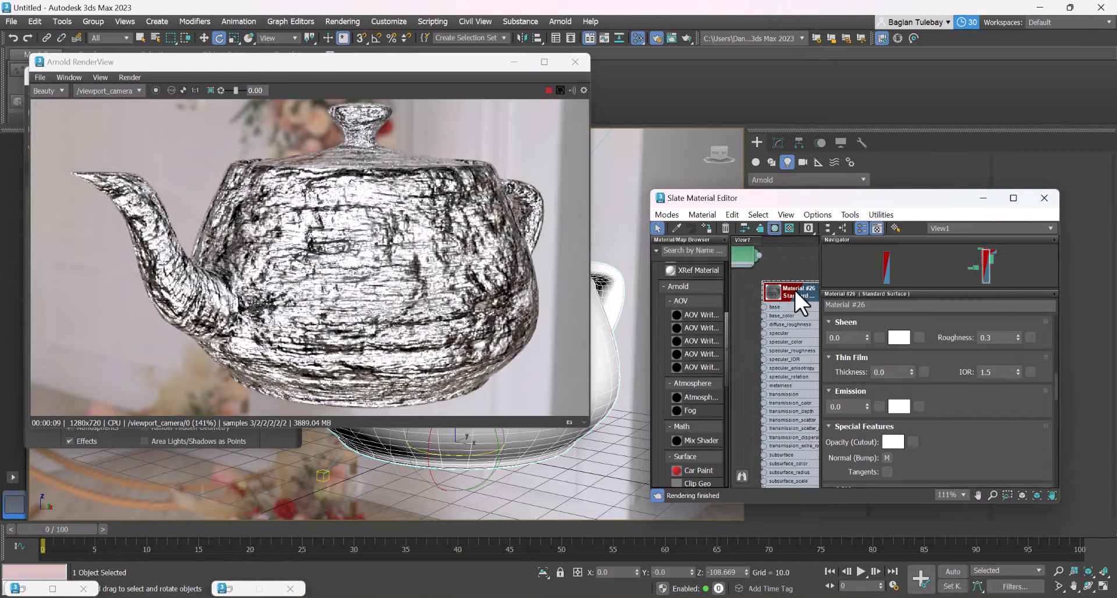
{"action": "scroll", "coordinate": [966, 340], "scroll_direction": "down", "scroll_amount": 6}
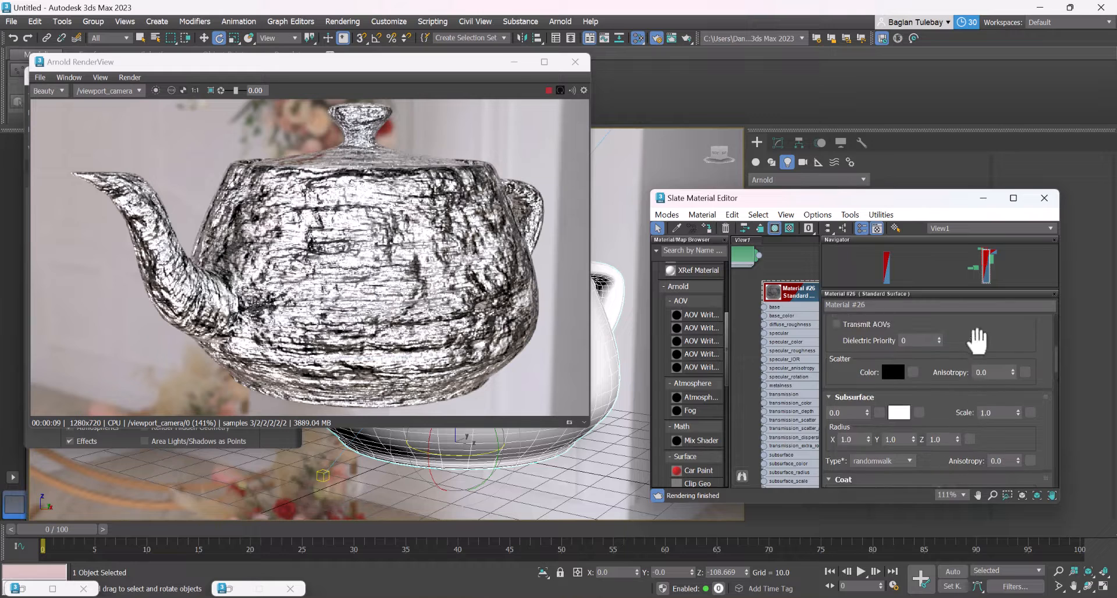
{"action": "scroll", "coordinate": [977, 340], "scroll_direction": "up", "scroll_amount": 5}
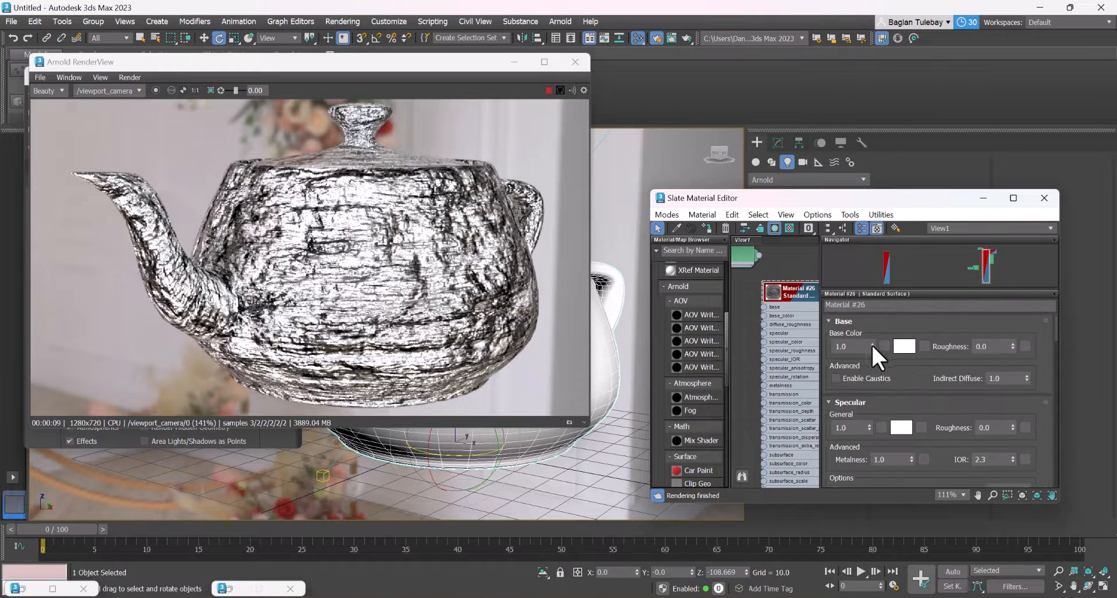
Set the material's base color weight to 0.0 and its transmission weight to 1.0
{"action": "right_click", "coordinate": [871, 343]}
{"action": "left_click_drag", "start_coordinate": [932, 392], "coordinate": [1012, 413]}
{"action": "scroll", "coordinate": [917, 318], "scroll_direction": "down", "scroll_amount": 3}
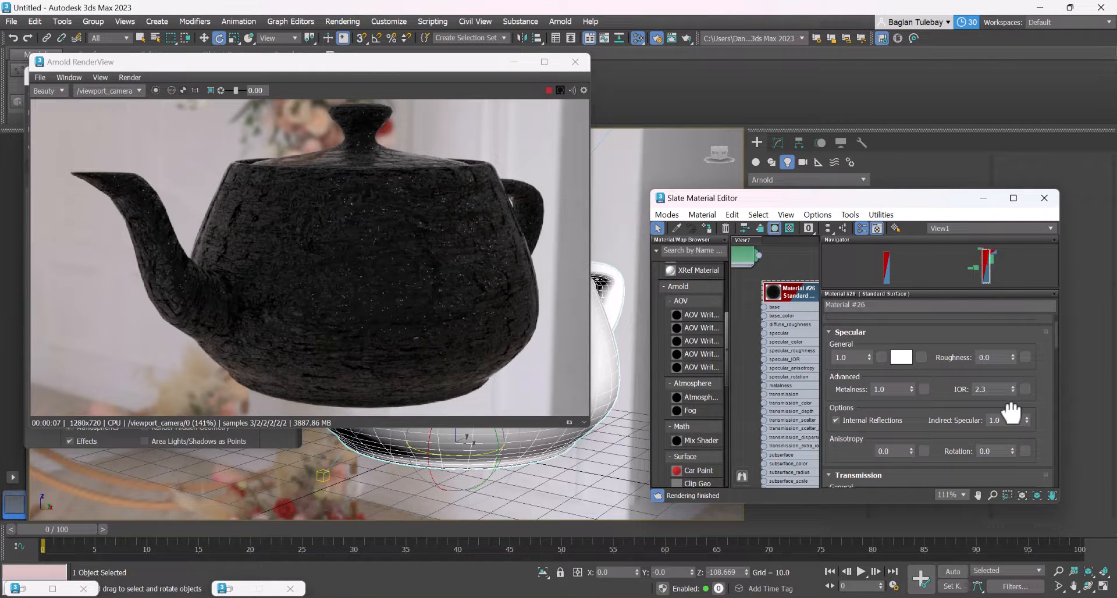
{"action": "scroll", "coordinate": [1022, 360], "scroll_direction": "down", "scroll_amount": 4}
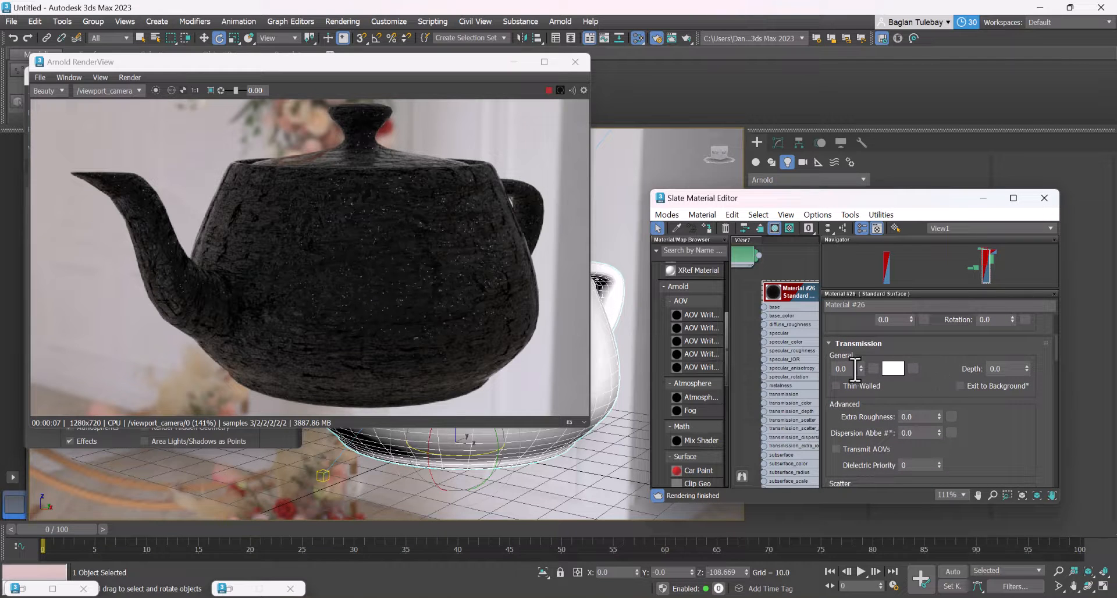
{"action": "key", "text": "Return"}
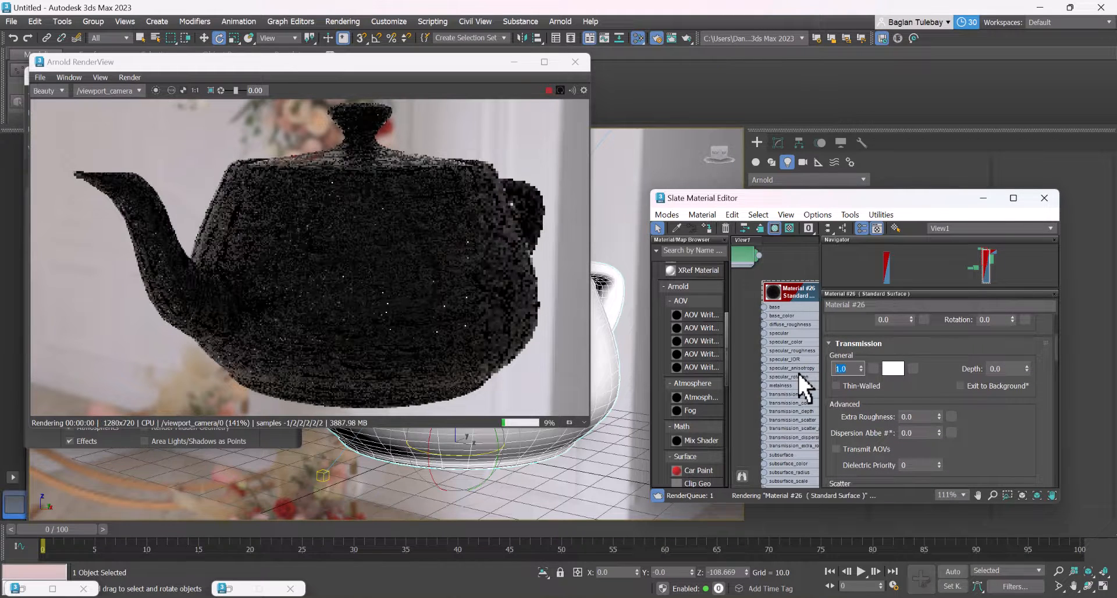
Try black as the transmission color and discard the change
{"action": "left_click", "coordinate": [890, 371]}
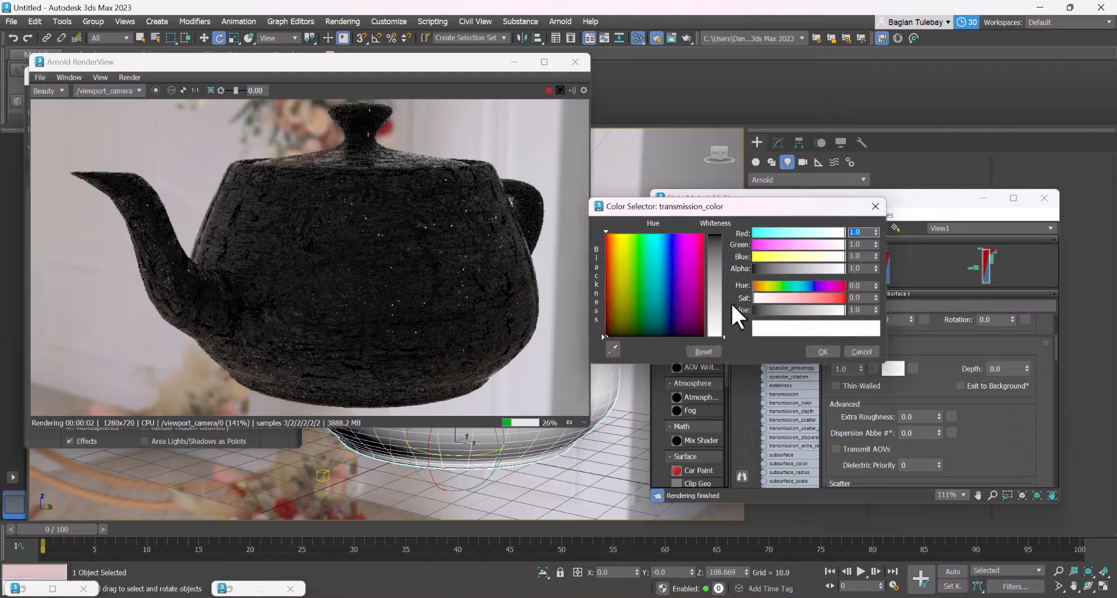
{"action": "left_click_drag", "start_coordinate": [842, 310], "coordinate": [753, 310]}
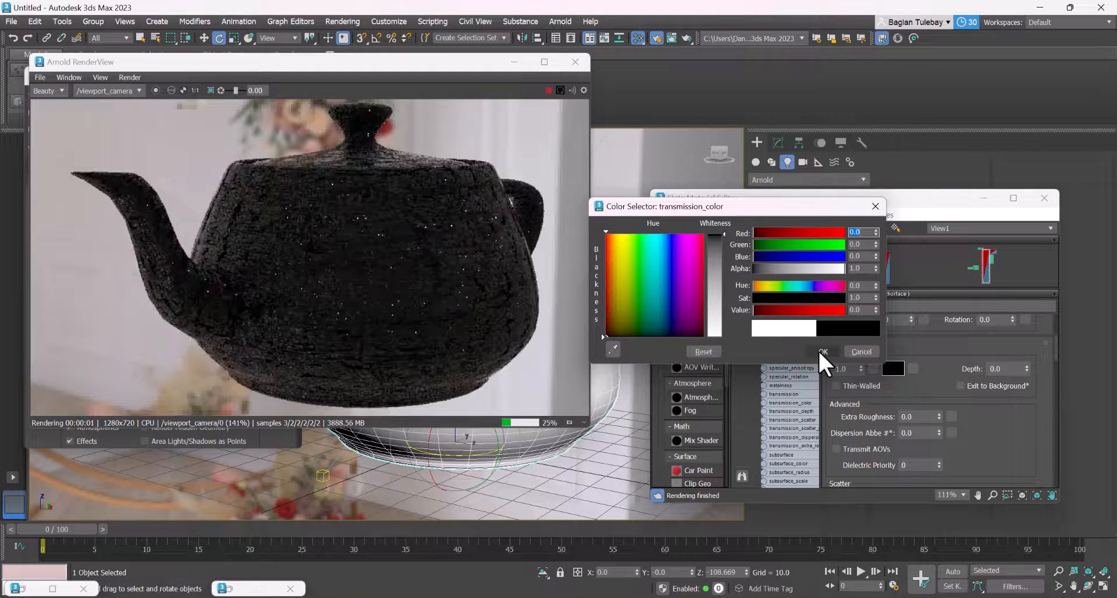
{"action": "left_click", "coordinate": [870, 355]}
Set the material's transmission depth to 2.261
{"action": "left_click_drag", "start_coordinate": [1027, 368], "coordinate": [1045, 185]}
{"action": "scroll", "coordinate": [936, 369], "scroll_direction": "down", "scroll_amount": 2}
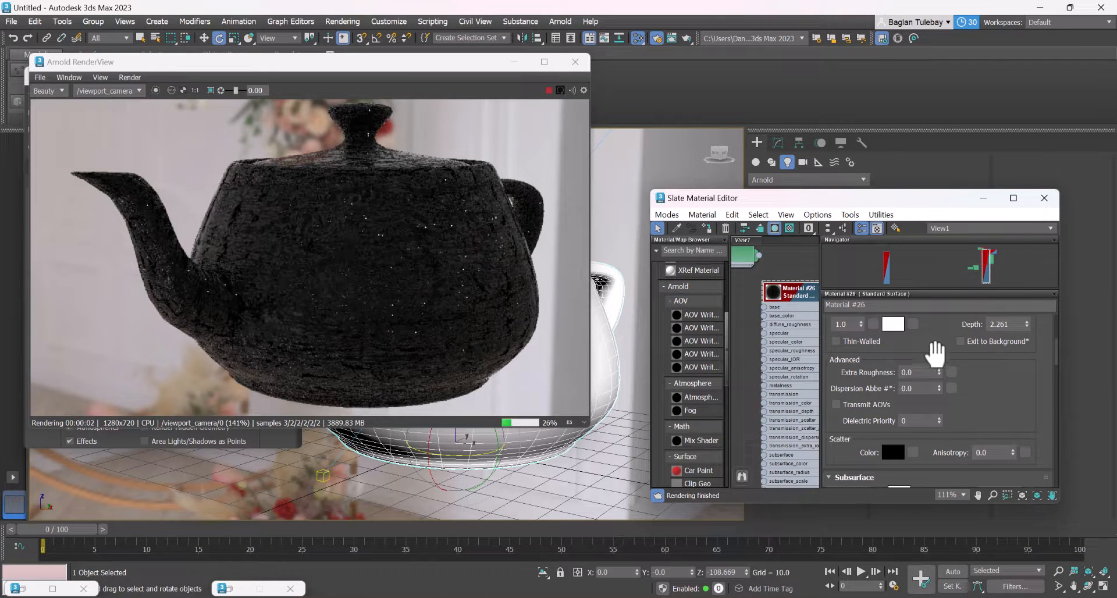
{"action": "scroll", "coordinate": [943, 356], "scroll_direction": "up", "scroll_amount": 2}
Try the Transmit AOVs option and the advanced transmission values, and reset the transmission weight to 0.0
{"action": "left_click", "coordinate": [835, 446]}
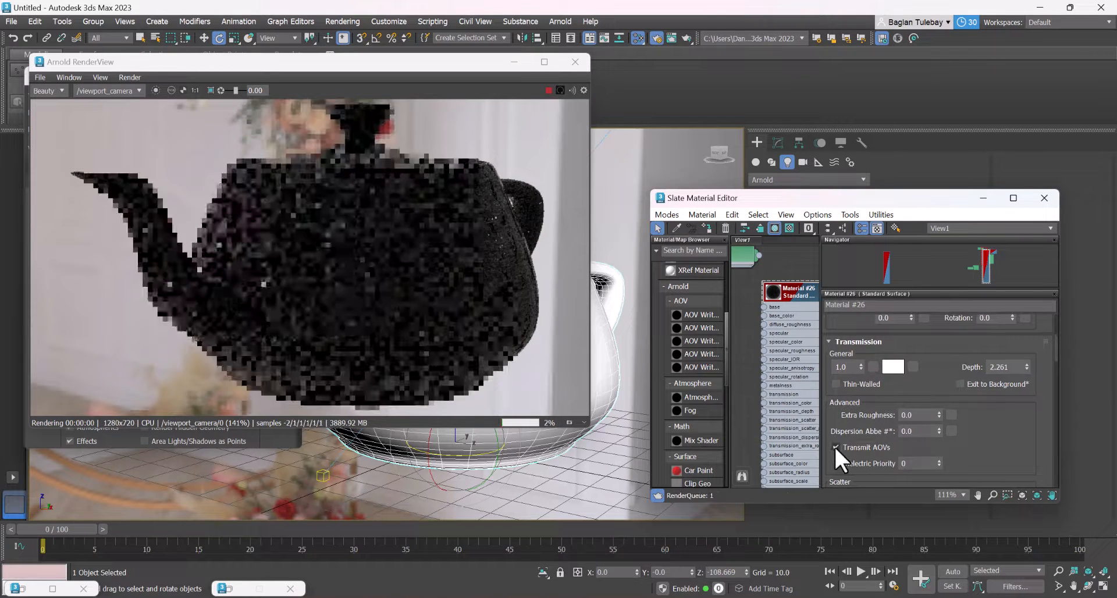
{"action": "left_click", "coordinate": [836, 447]}
{"action": "mouse_move", "coordinate": [938, 415]}
{"action": "left_mouse_down"}
{"action": "mouse_move", "coordinate": [936, 329]}
{"action": "mouse_move", "coordinate": [937, 431]}
{"action": "left_mouse_up"}
{"action": "left_click", "coordinate": [857, 367]}
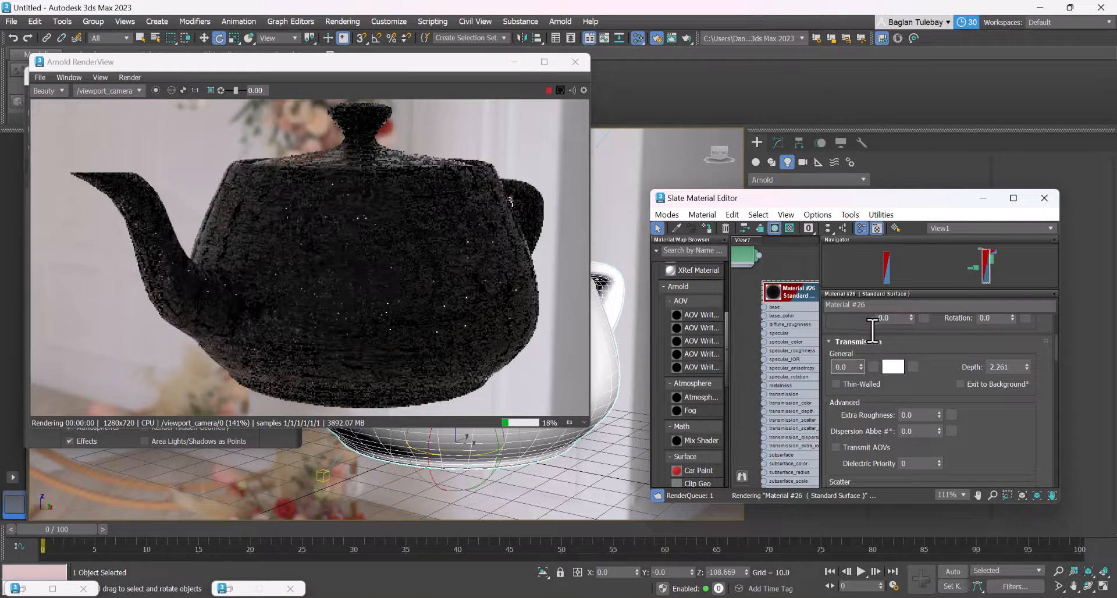
Remove the normal map from the Normal (Bump) slot in the material's Special Features
{"action": "left_click_drag", "start_coordinate": [871, 353], "coordinate": [866, 559]}
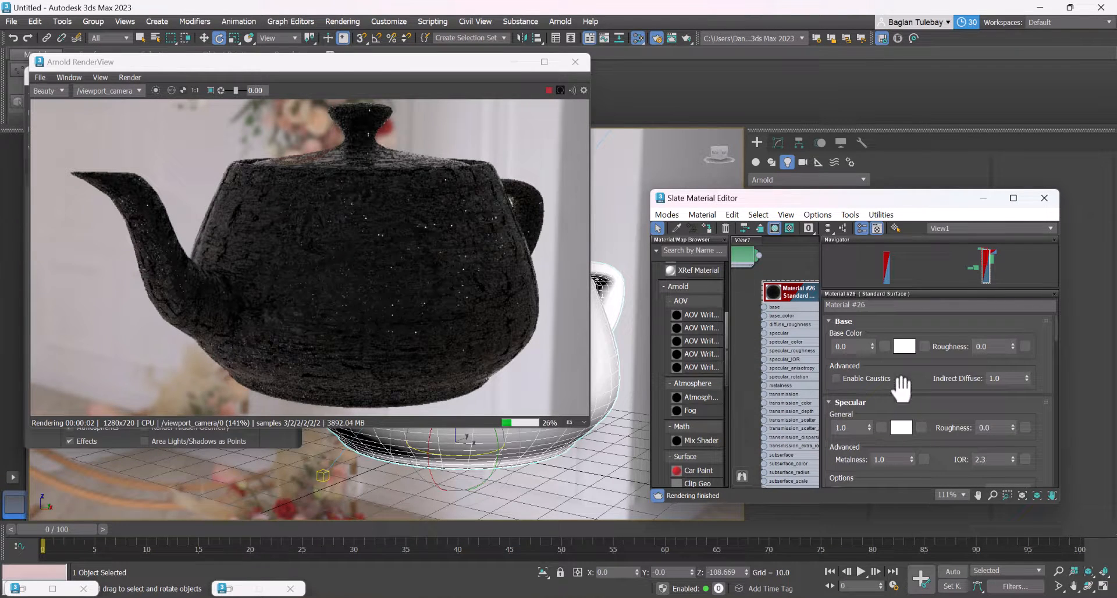
{"action": "scroll", "coordinate": [901, 389], "scroll_direction": "down", "scroll_amount": 10}
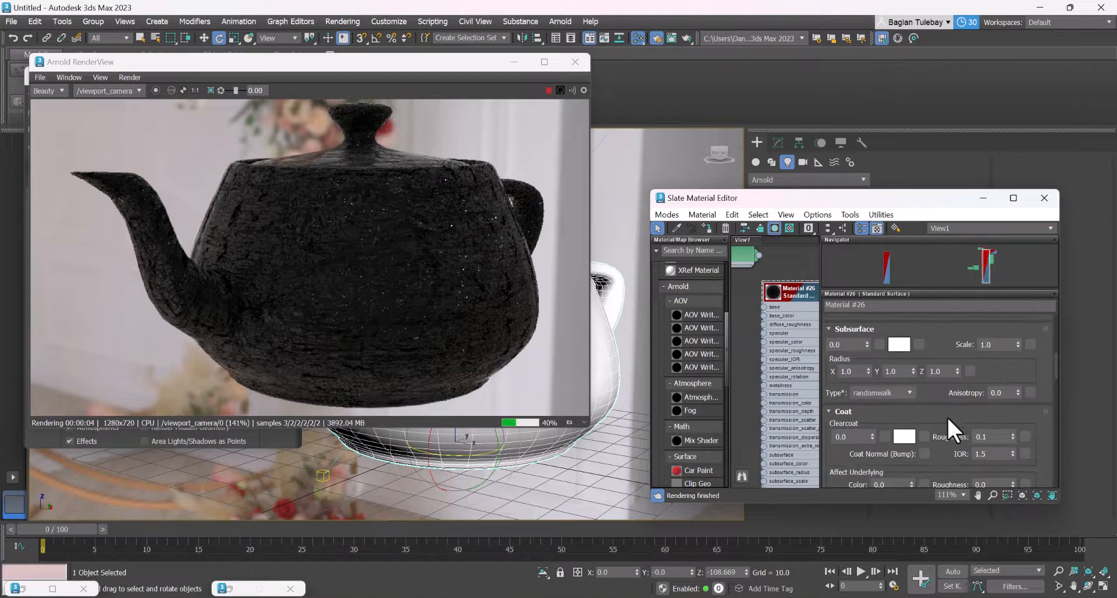
{"action": "left_click_drag", "start_coordinate": [946, 415], "coordinate": [980, 143]}
{"action": "left_click_drag", "start_coordinate": [988, 182], "coordinate": [994, 205]}
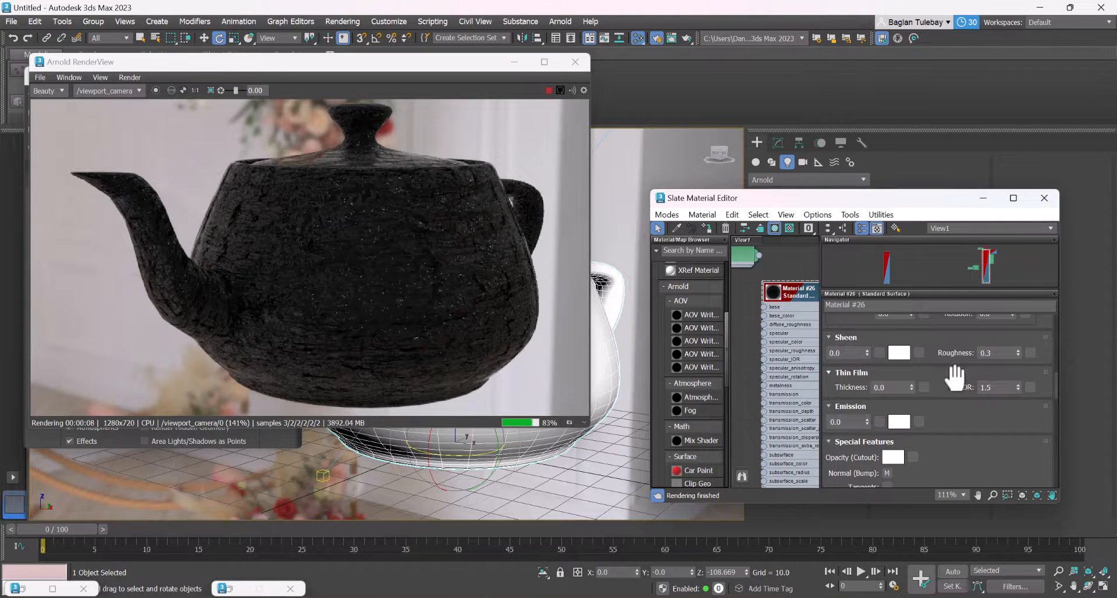
{"action": "mouse_move", "coordinate": [957, 388]}
{"action": "left_mouse_down"}
{"action": "mouse_move", "coordinate": [959, 369]}
{"action": "mouse_move", "coordinate": [961, 388]}
{"action": "left_mouse_up"}
{"action": "left_click_drag", "start_coordinate": [882, 466], "coordinate": [881, 438]}
{"action": "right_click", "coordinate": [883, 440]}
{"action": "left_click", "coordinate": [892, 473]}
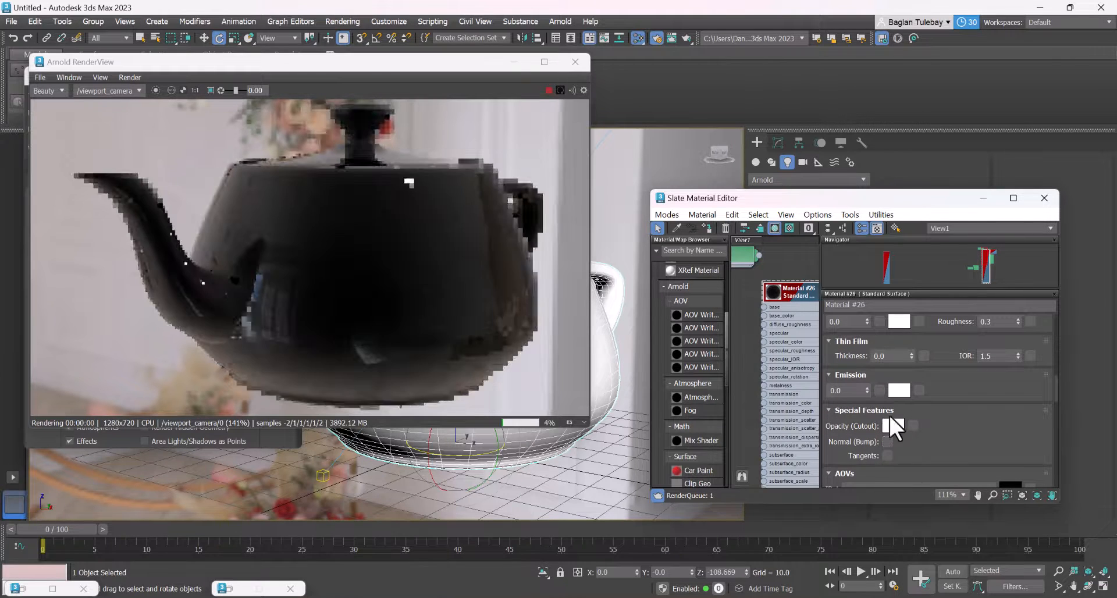
Try a mid-grey opacity cutout color of about 0.44 and discard the change
{"action": "left_click", "coordinate": [893, 427]}
{"action": "left_click", "coordinate": [881, 406]}
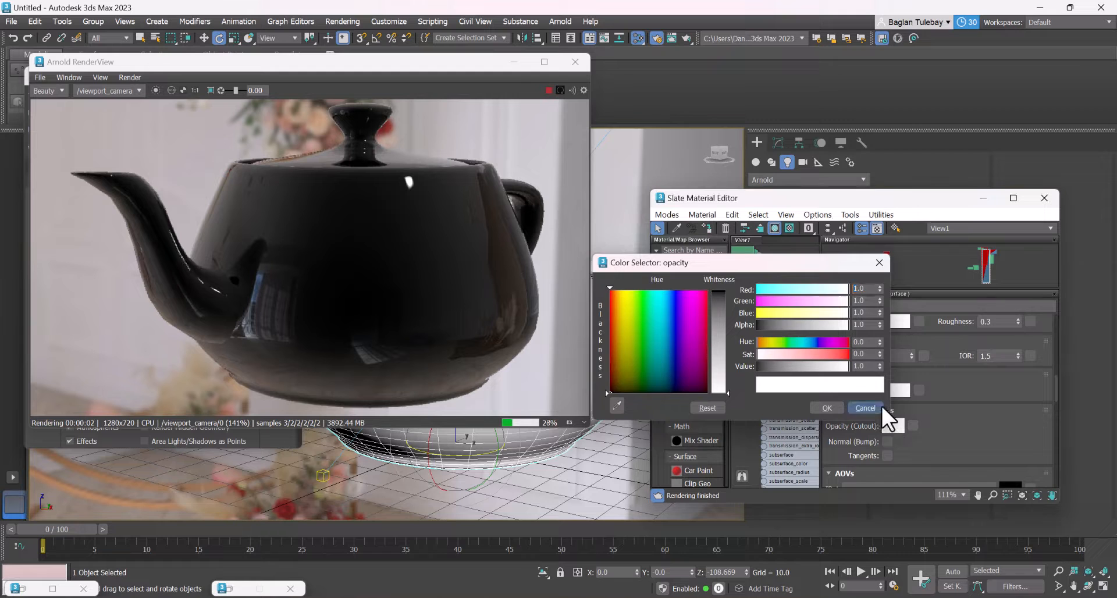
{"action": "left_click", "coordinate": [891, 420]}
{"action": "left_click_drag", "start_coordinate": [693, 311], "coordinate": [691, 326]}
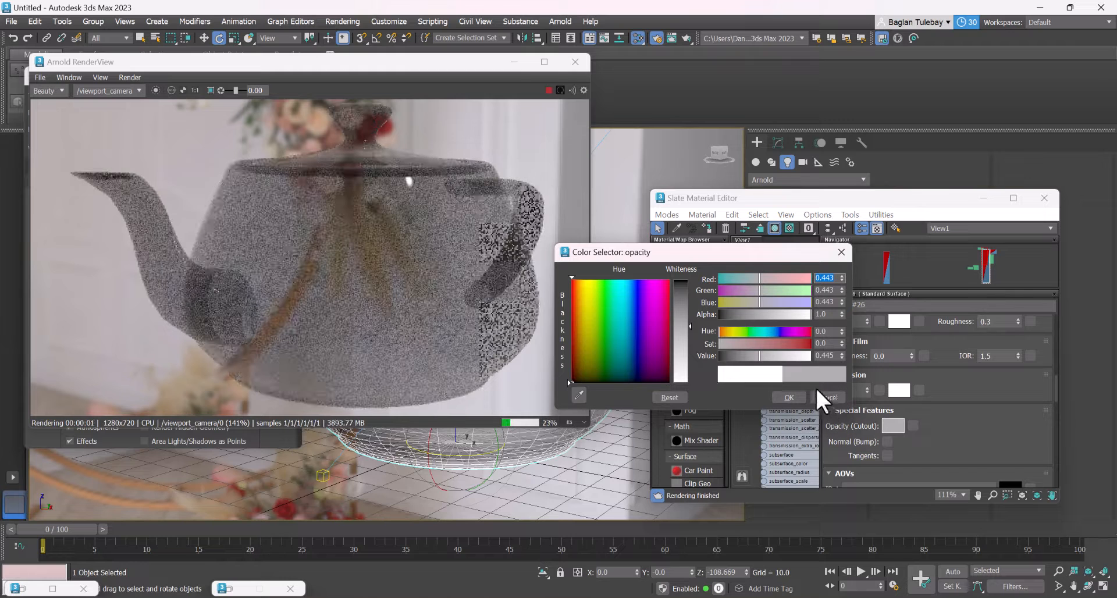
{"action": "left_click", "coordinate": [816, 393]}
Set the transmission weight to 1.0 and enable Thin-Walled for the material
{"action": "scroll", "coordinate": [937, 343], "scroll_direction": "up", "scroll_amount": 3}
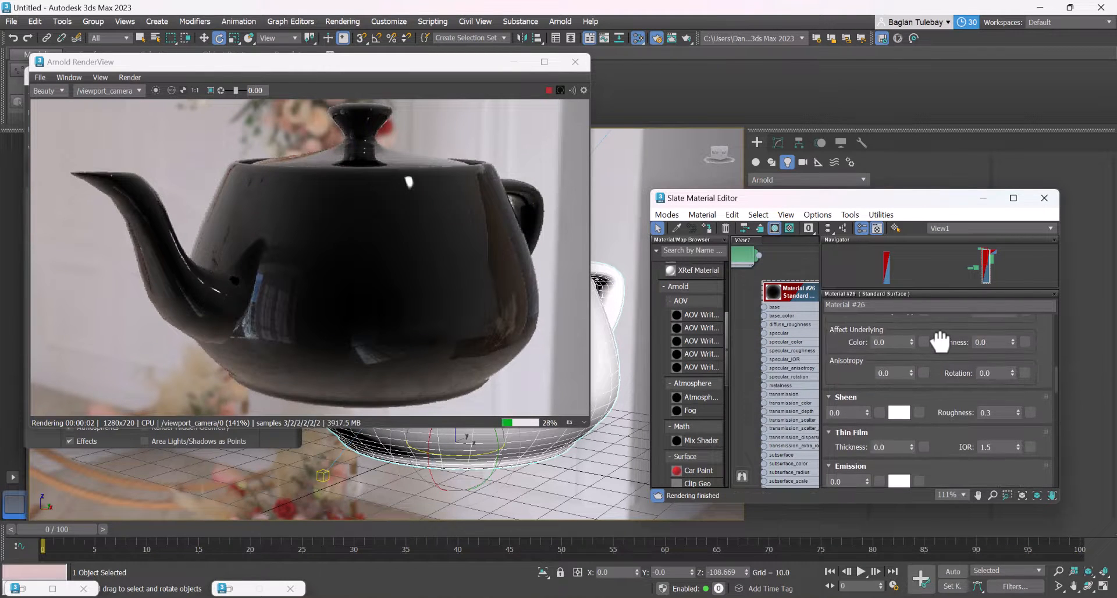
{"action": "left_click_drag", "start_coordinate": [939, 342], "coordinate": [963, 512]}
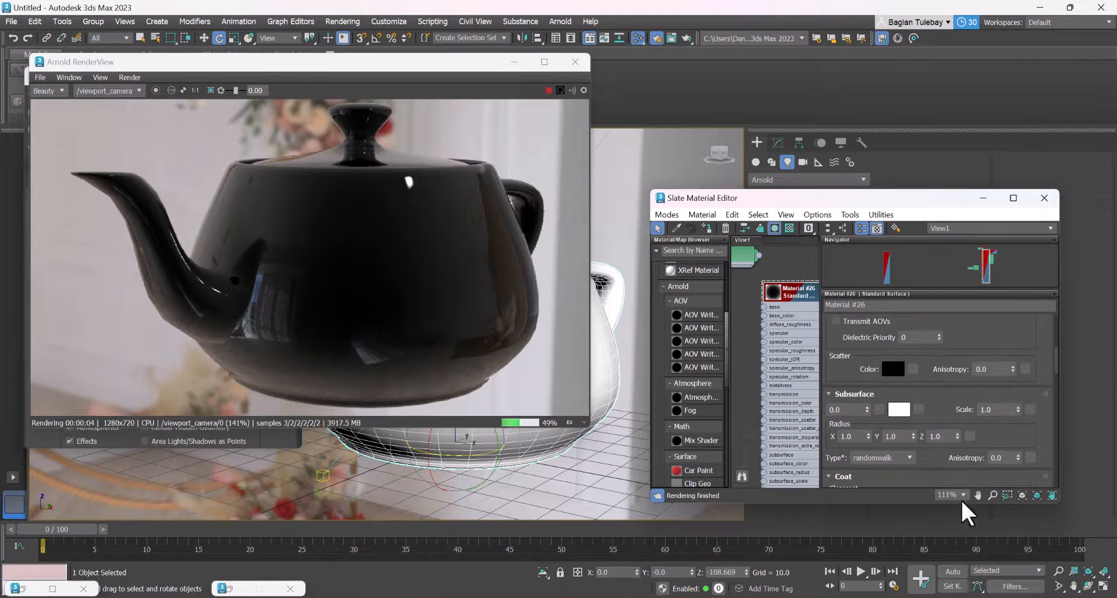
{"action": "mouse_move", "coordinate": [967, 332]}
{"action": "left_mouse_down"}
{"action": "mouse_move", "coordinate": [980, 456]}
{"action": "mouse_move", "coordinate": [980, 442]}
{"action": "left_mouse_up"}
{"action": "left_click_drag", "start_coordinate": [861, 343], "coordinate": [896, 326]}
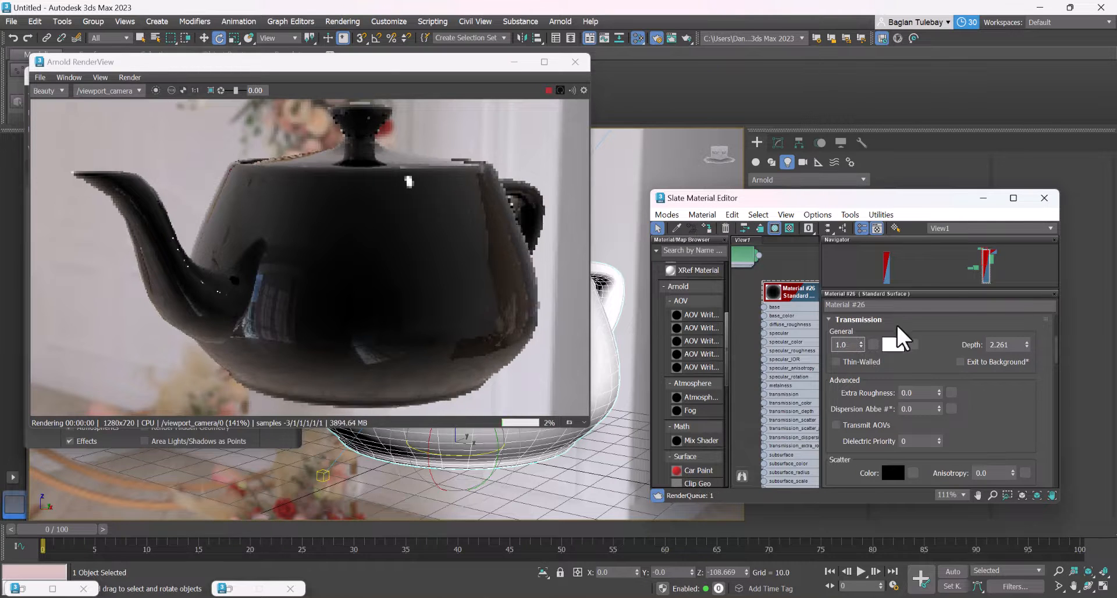
{"action": "left_click", "coordinate": [853, 363]}
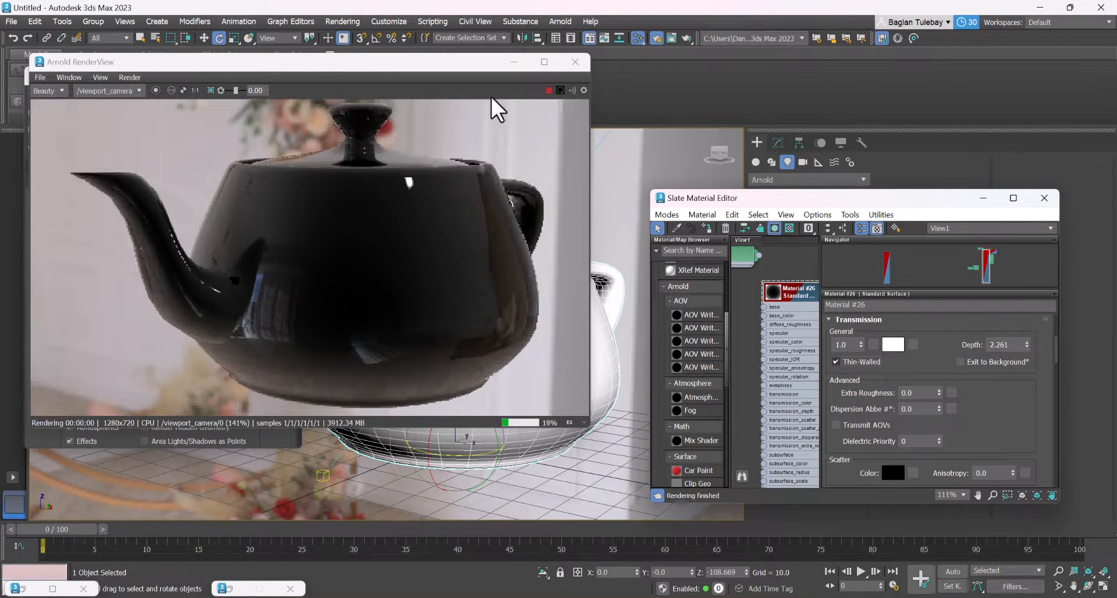
Restart the Arnold render preview and enable Exit to Background for the teapot material's transmission, then stop the preview
{"action": "left_click", "coordinate": [548, 91]}
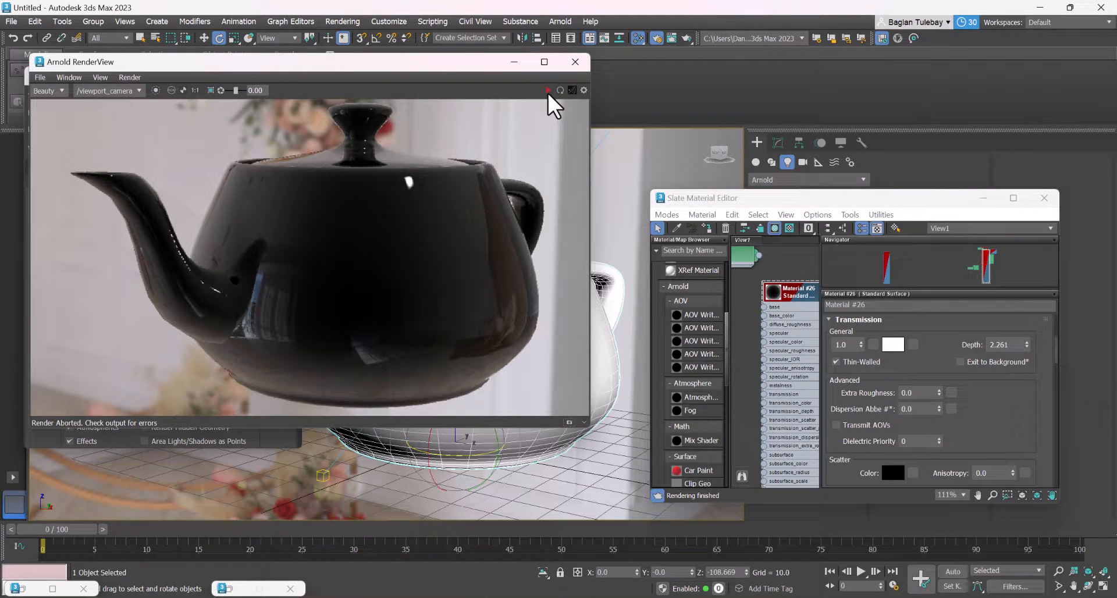
{"action": "left_click", "coordinate": [547, 92]}
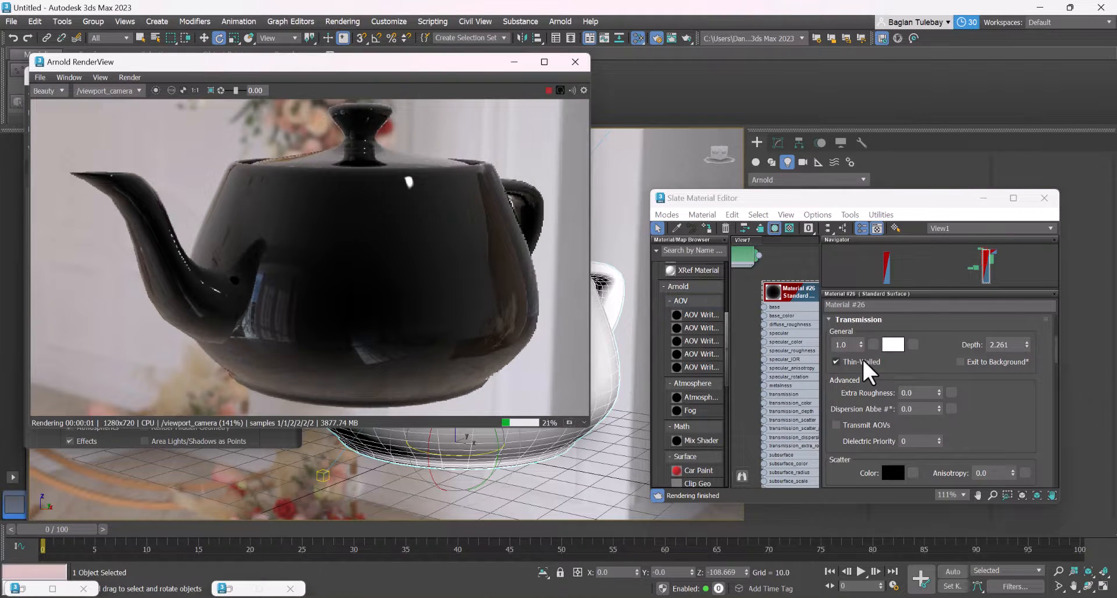
{"action": "left_click", "coordinate": [893, 344]}
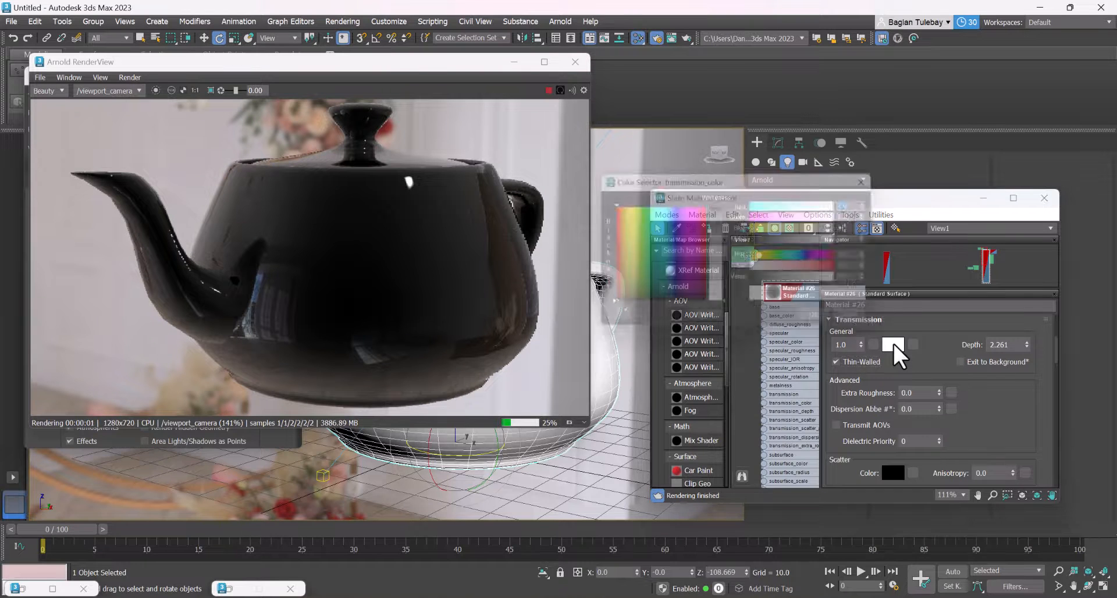
{"action": "left_click", "coordinate": [876, 322]}
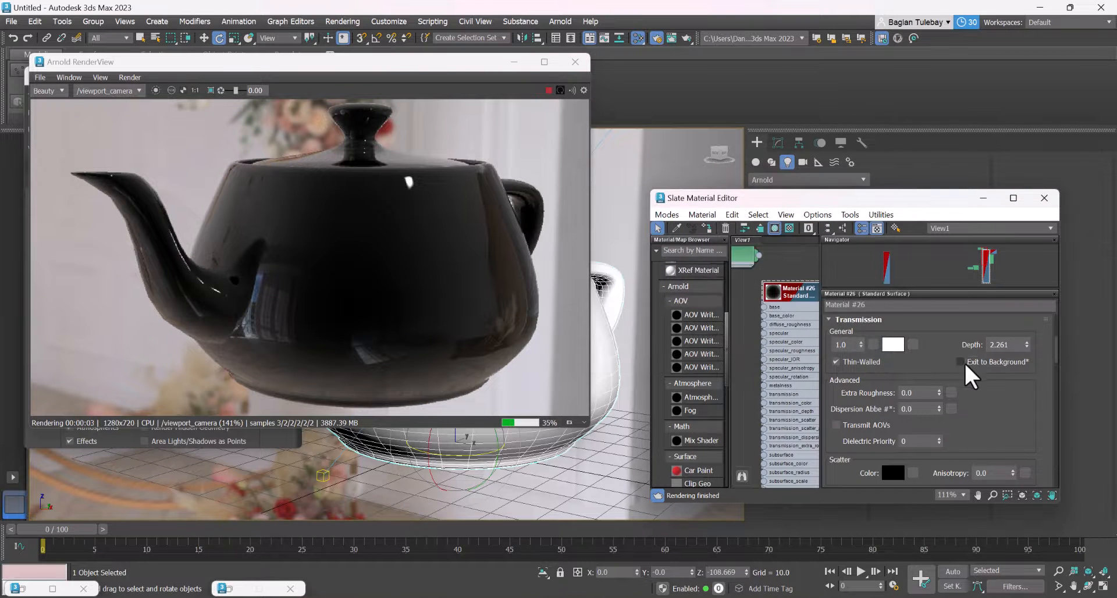
{"action": "left_click", "coordinate": [961, 362]}
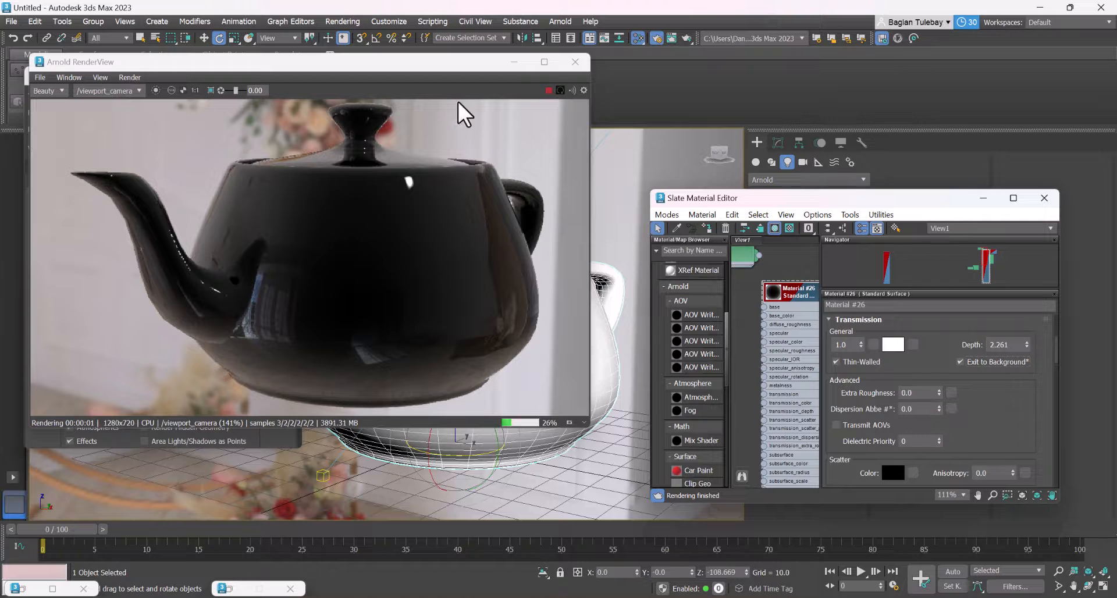
{"action": "left_click", "coordinate": [549, 92]}
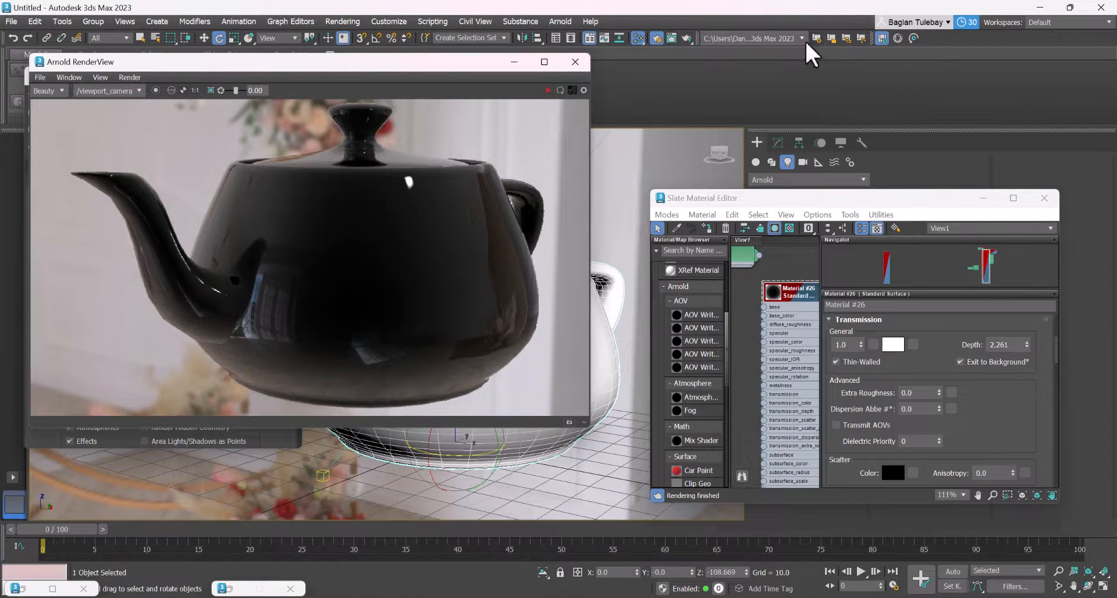
Render the teapot's perspective view in Arnold production mode and close the rendered image
{"action": "left_click", "coordinate": [656, 37]}
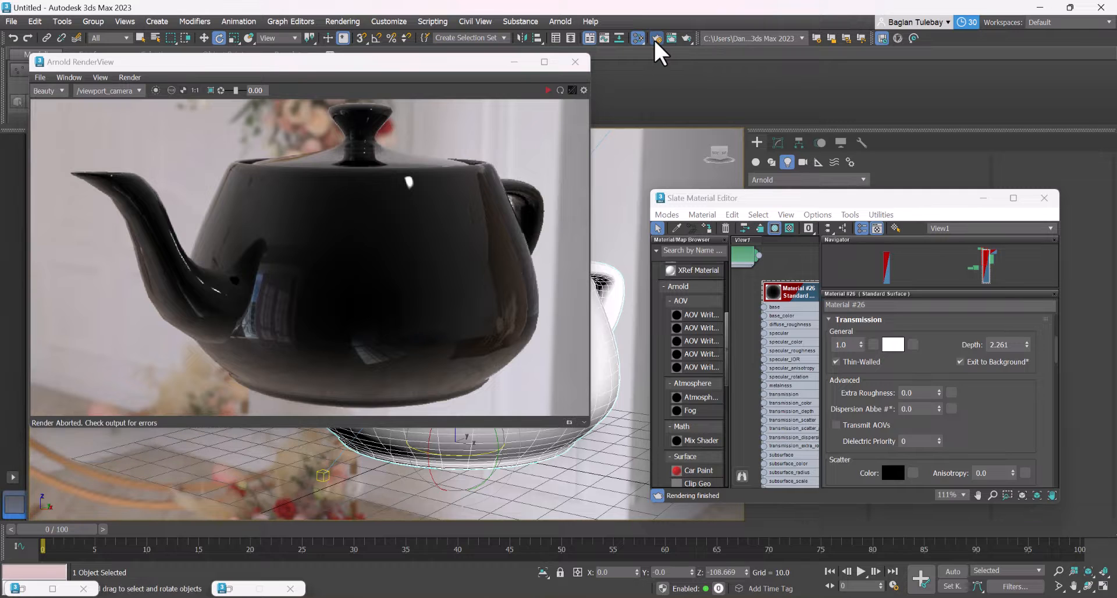
{"action": "left_click", "coordinate": [656, 40]}
{"action": "left_click_drag", "start_coordinate": [144, 77], "coordinate": [541, 164]}
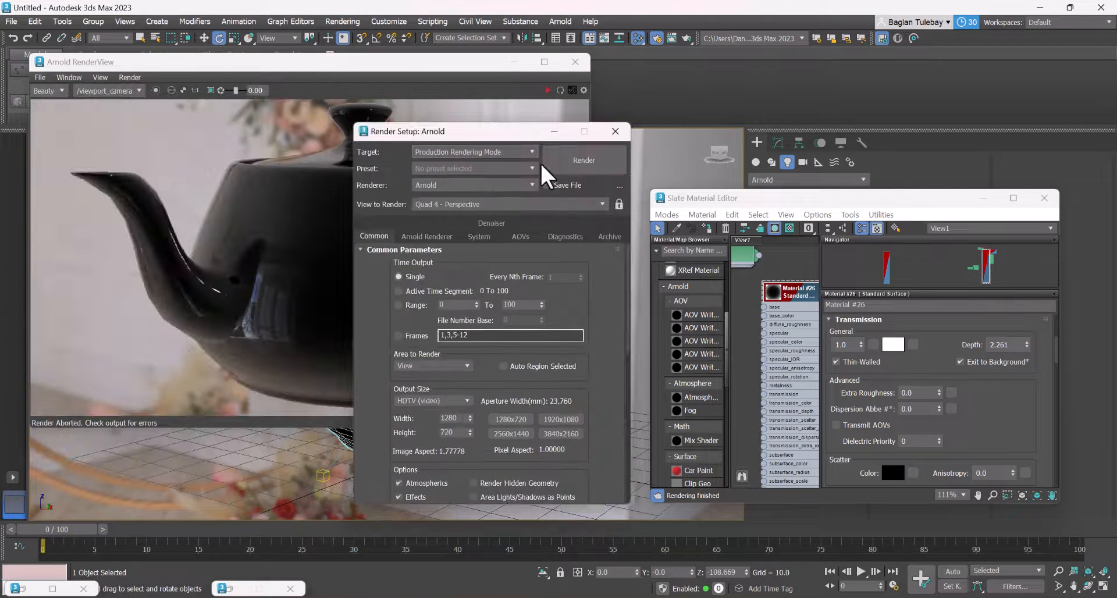
{"action": "left_click", "coordinate": [563, 168]}
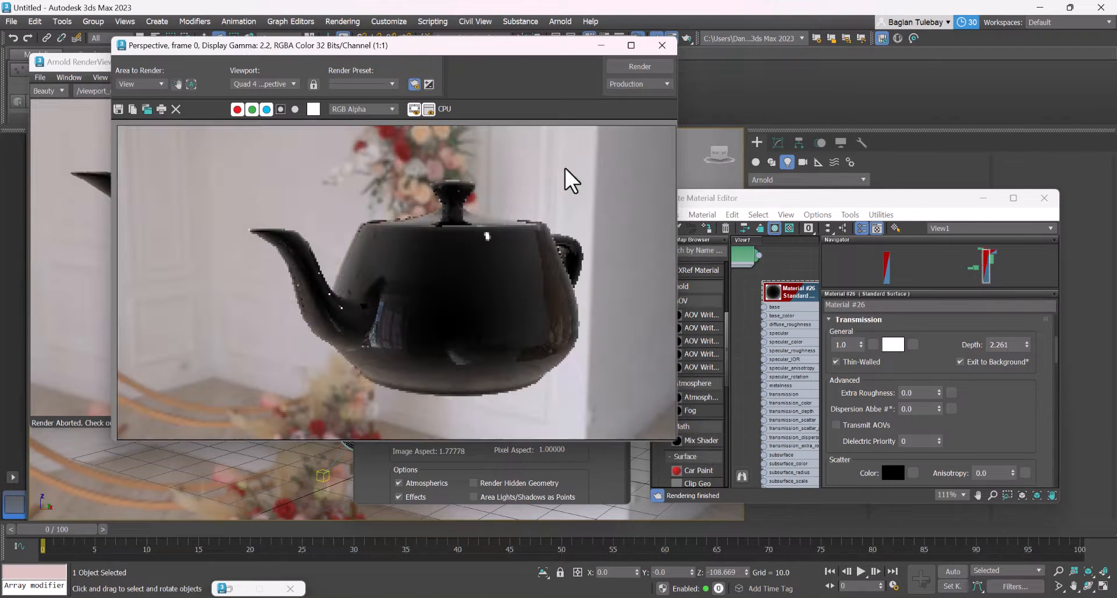
{"action": "left_click", "coordinate": [661, 45]}
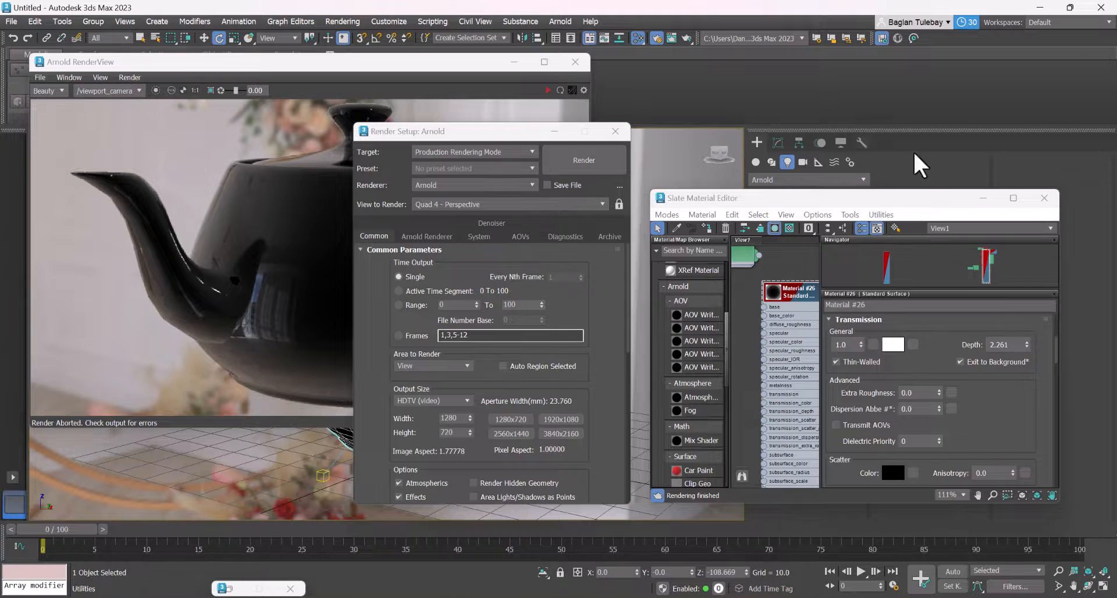
Close the material editor, render setup and render preview windows, and reset the scene without saving the changes
{"action": "left_click", "coordinate": [1044, 197]}
{"action": "left_click", "coordinate": [615, 131]}
{"action": "left_click", "coordinate": [573, 62]}
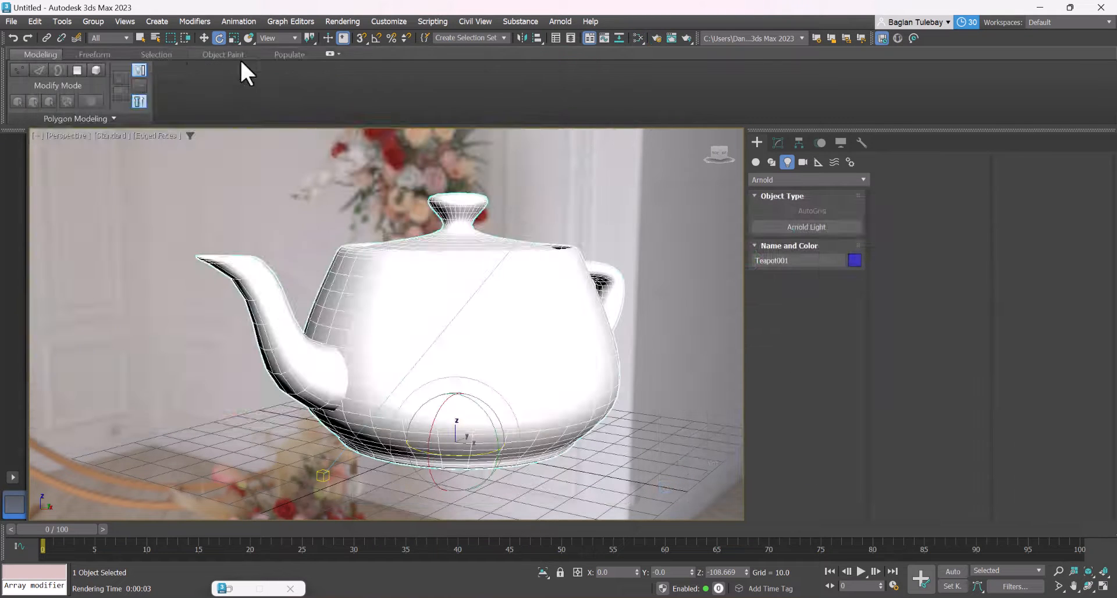
{"action": "left_click", "coordinate": [25, 22]}
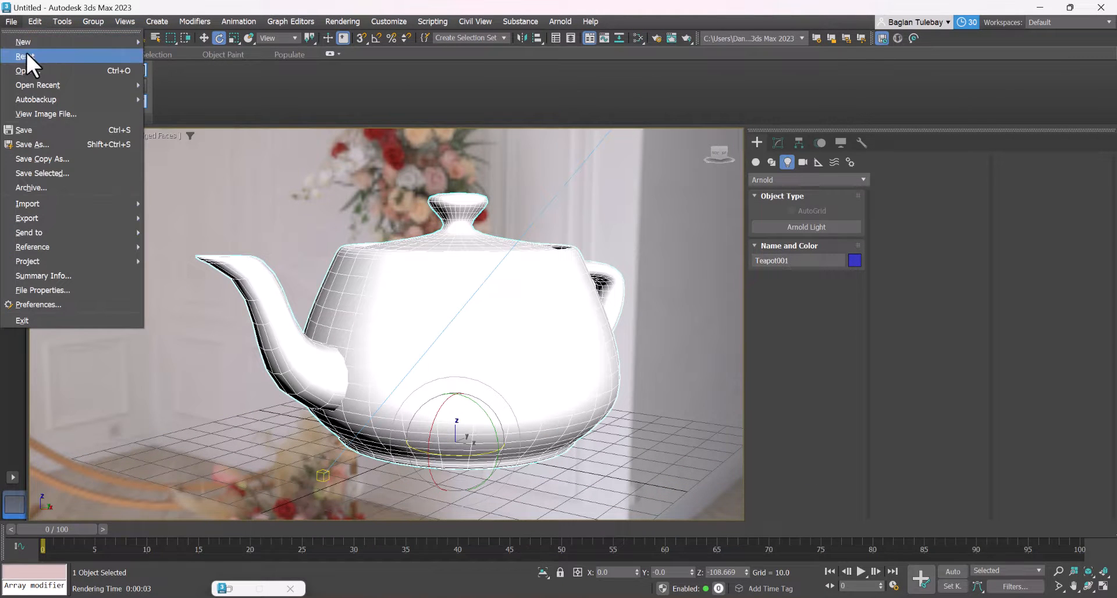
{"action": "left_click", "coordinate": [25, 51]}
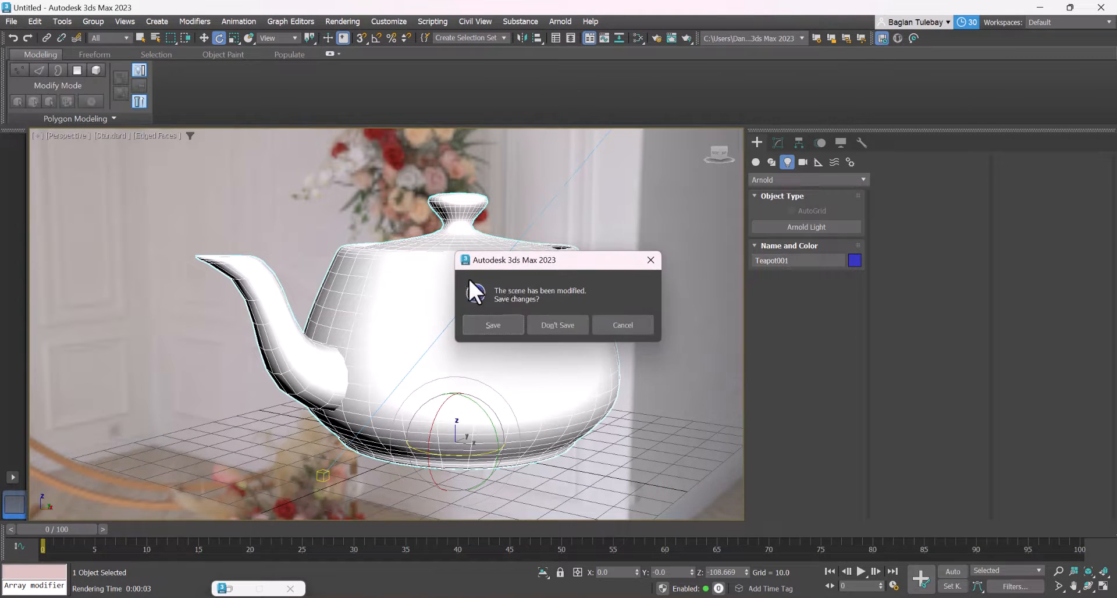
{"action": "left_click", "coordinate": [553, 323]}
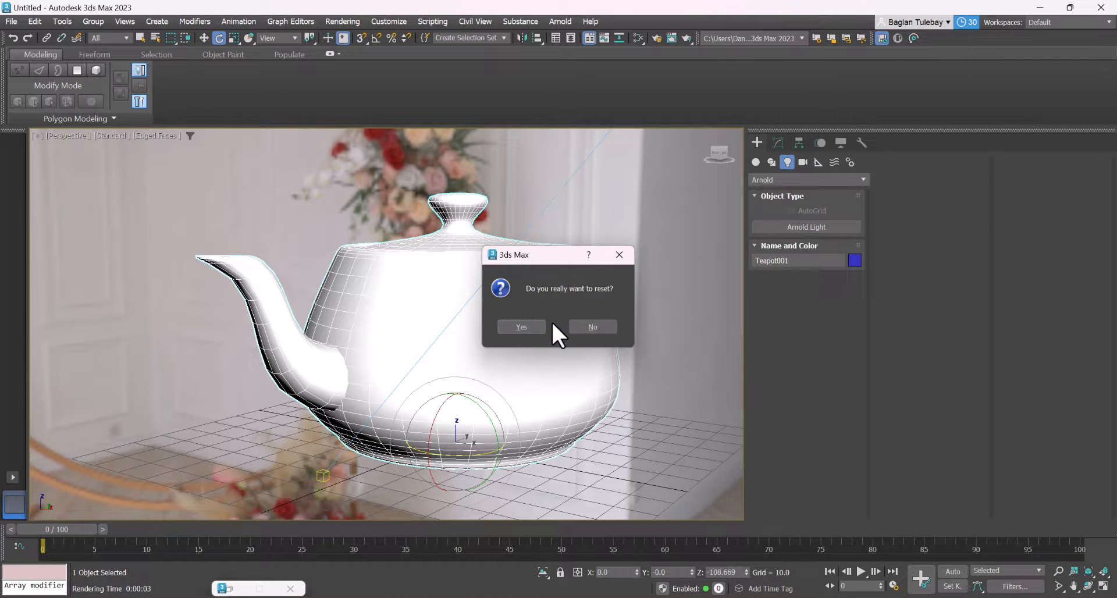
{"action": "left_click", "coordinate": [547, 328]}
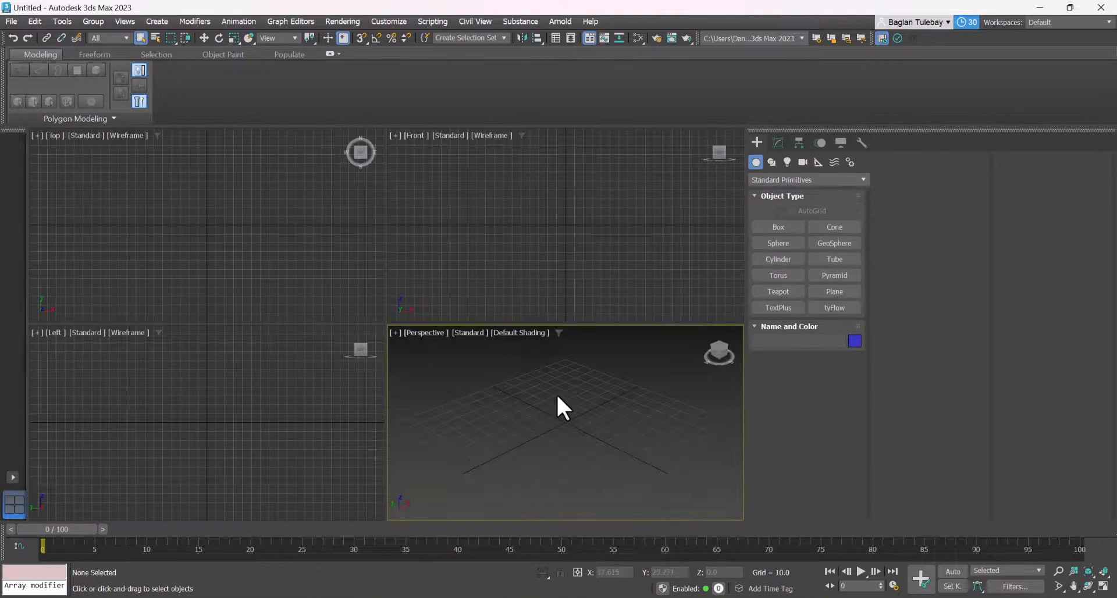
Maximize the perspective view and draw a box with the Cube creation method, about 63 units per side
{"action": "key", "text": "alt+w"}
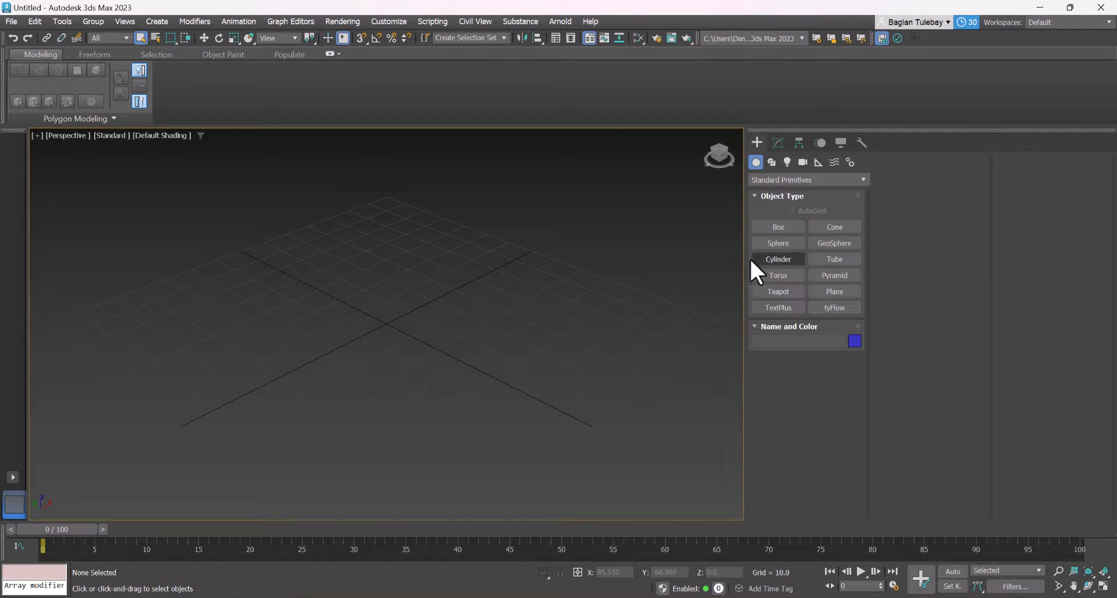
{"action": "left_click", "coordinate": [775, 228]}
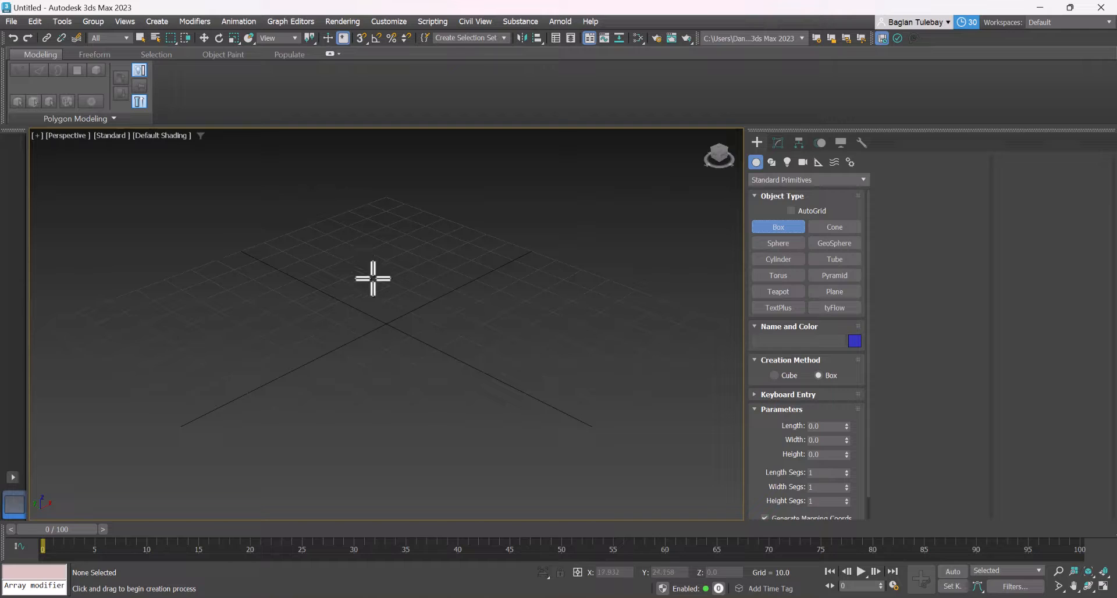
{"action": "left_click", "coordinate": [774, 375]}
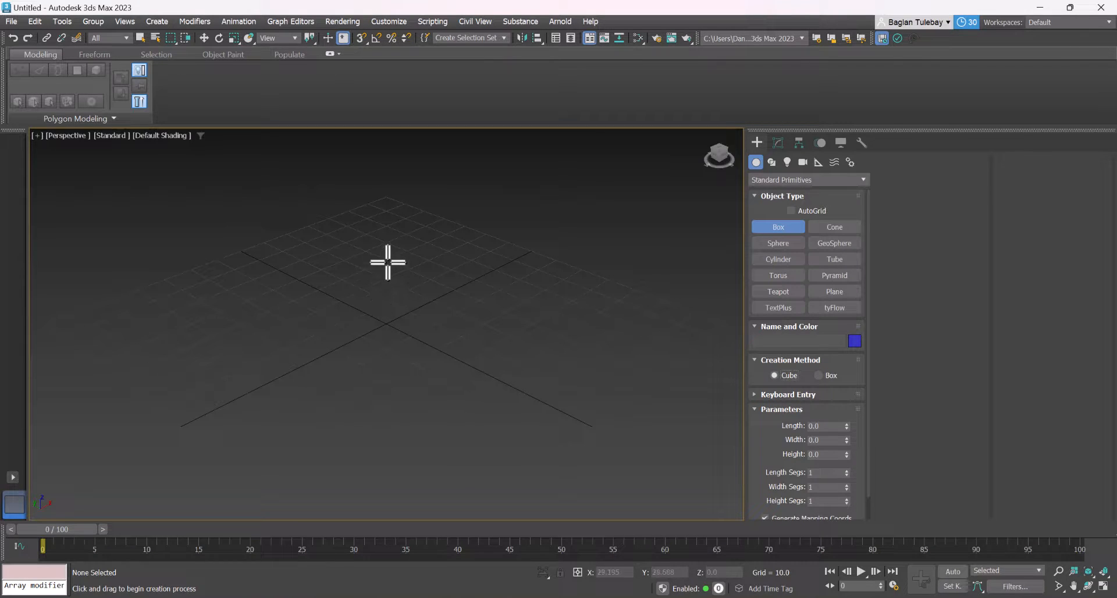
{"action": "left_click_drag", "start_coordinate": [391, 262], "coordinate": [384, 307]}
Move the cube to the origin by setting its X and Y positions to 0.0
{"action": "key", "text": "w"}
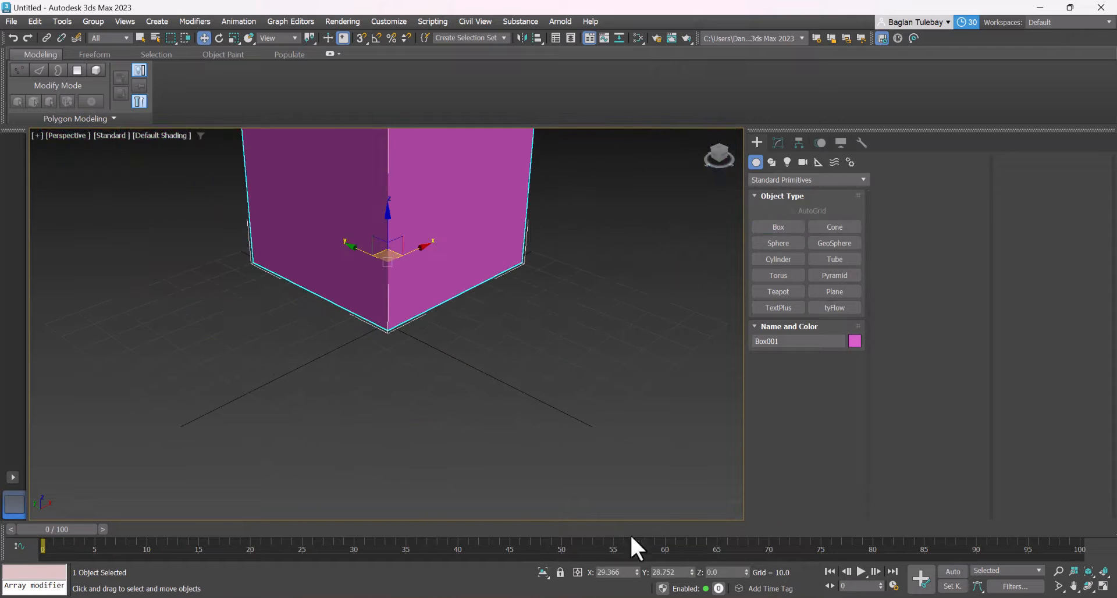
{"action": "scroll", "coordinate": [522, 448], "scroll_direction": "down", "scroll_amount": 4}
{"action": "scroll", "coordinate": [496, 381], "scroll_direction": "up", "scroll_amount": 2}
{"action": "right_click", "coordinate": [636, 574]}
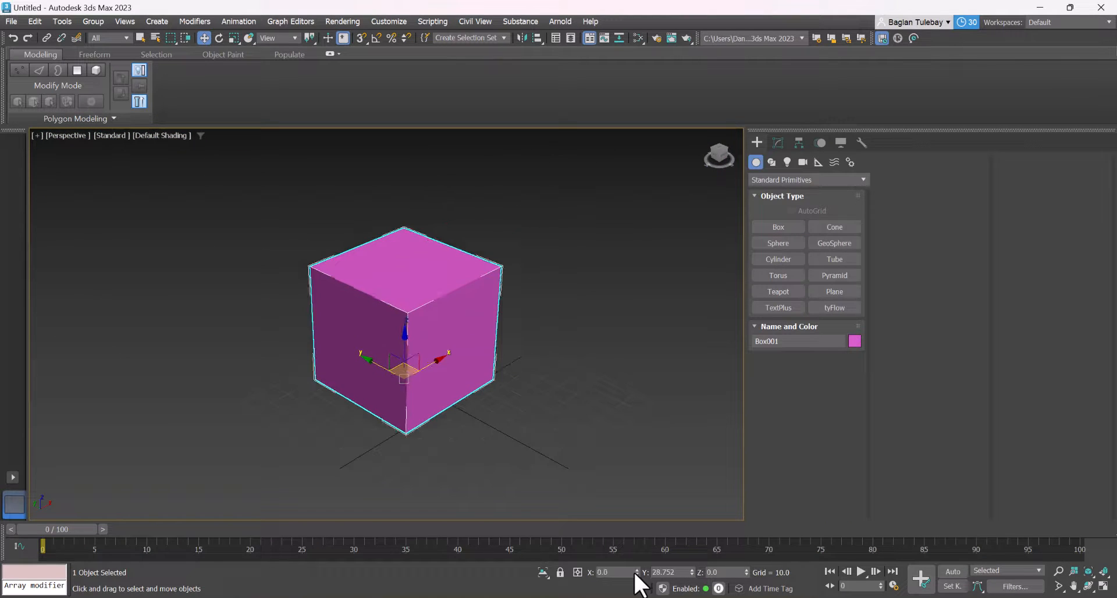
{"action": "right_click", "coordinate": [692, 573]}
{"action": "scroll", "coordinate": [498, 378], "scroll_direction": "up", "scroll_amount": 3}
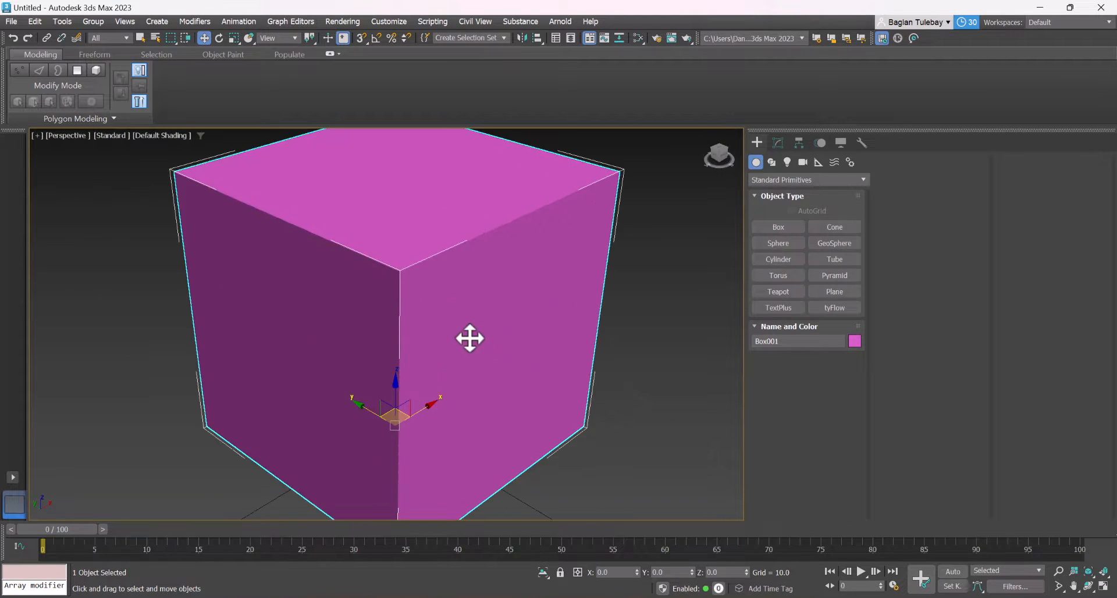
{"action": "scroll", "coordinate": [469, 336], "scroll_direction": "down", "scroll_amount": 1}
{"action": "scroll", "coordinate": [462, 340], "scroll_direction": "down", "scroll_amount": 2}
{"action": "scroll", "coordinate": [430, 363], "scroll_direction": "up", "scroll_amount": 2}
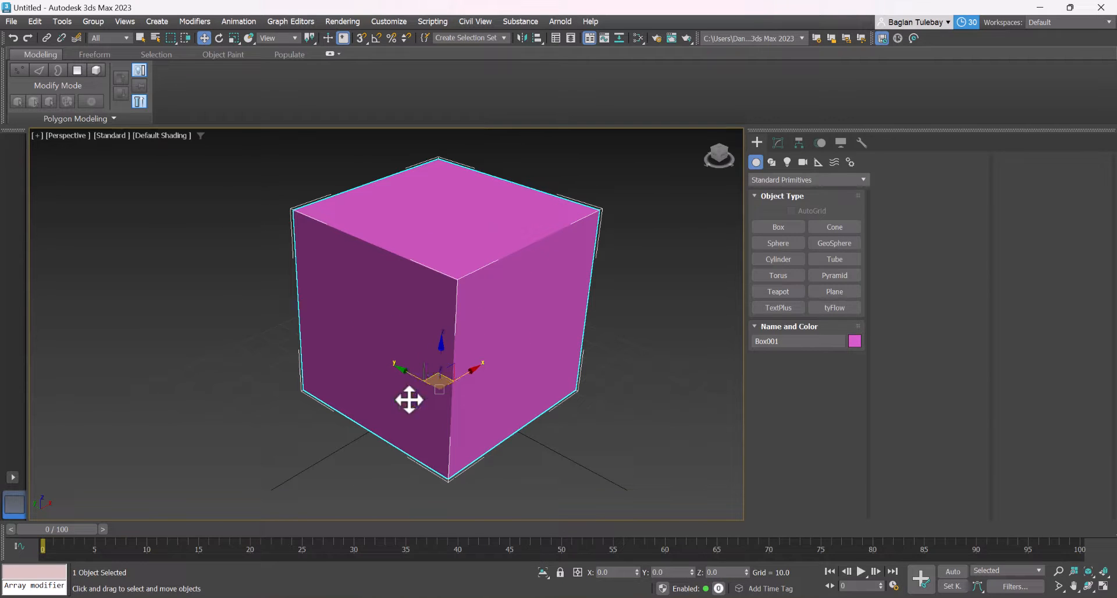
Switch to the Downloads folder in File Explorer, locate the image leaf_198990134, and return to 3ds Max
{"action": "mouse_move", "coordinate": [167, 597]}
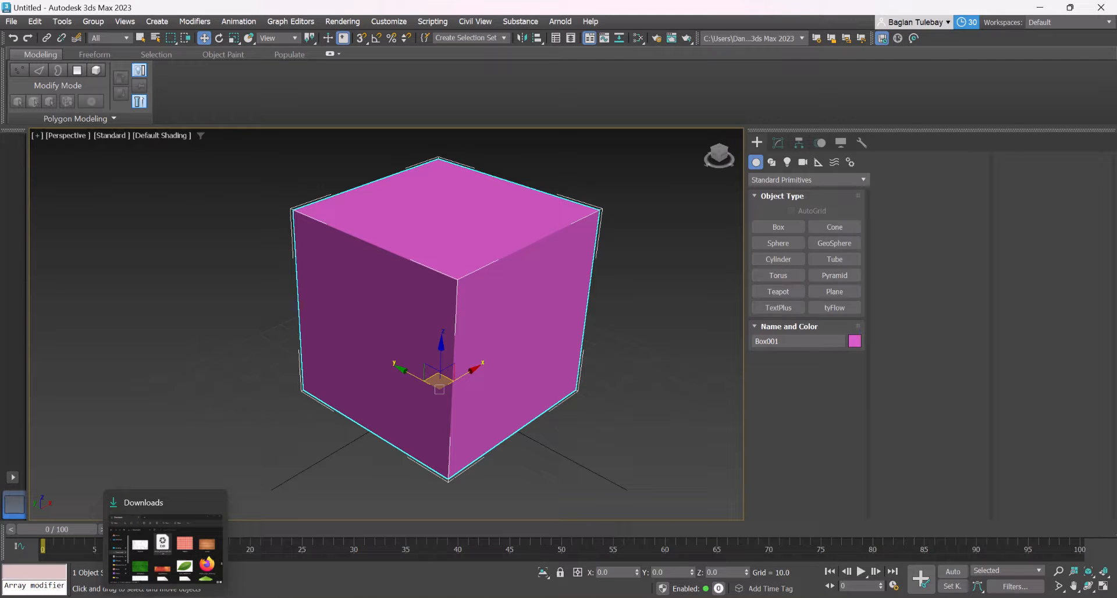
{"action": "left_click", "coordinate": [167, 597]}
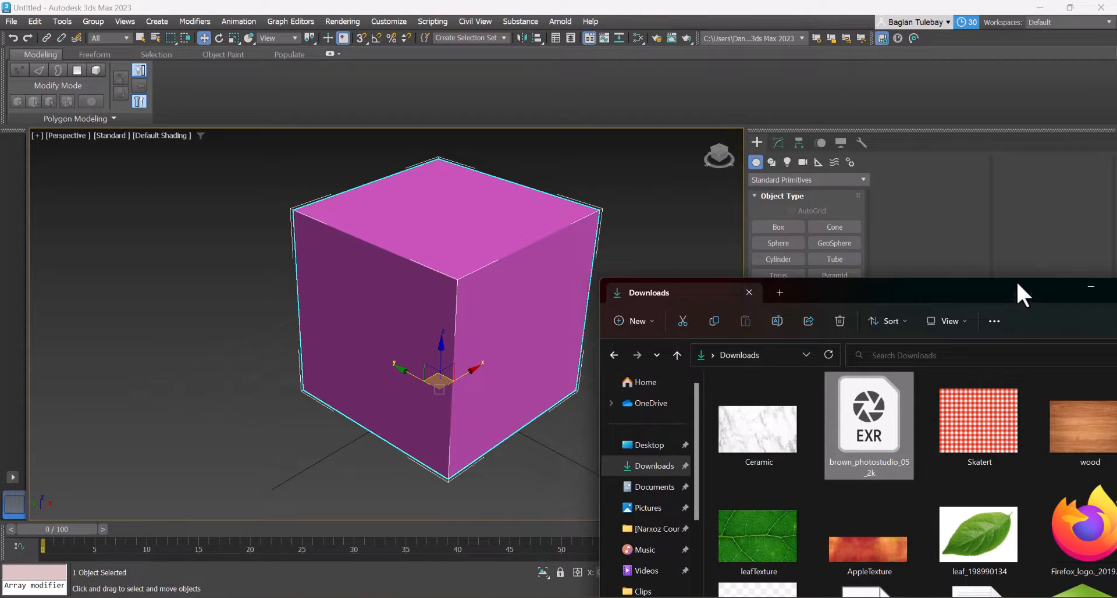
{"action": "left_click_drag", "start_coordinate": [1015, 280], "coordinate": [464, 130]}
{"action": "scroll", "coordinate": [517, 372], "scroll_direction": "down", "scroll_amount": 2}
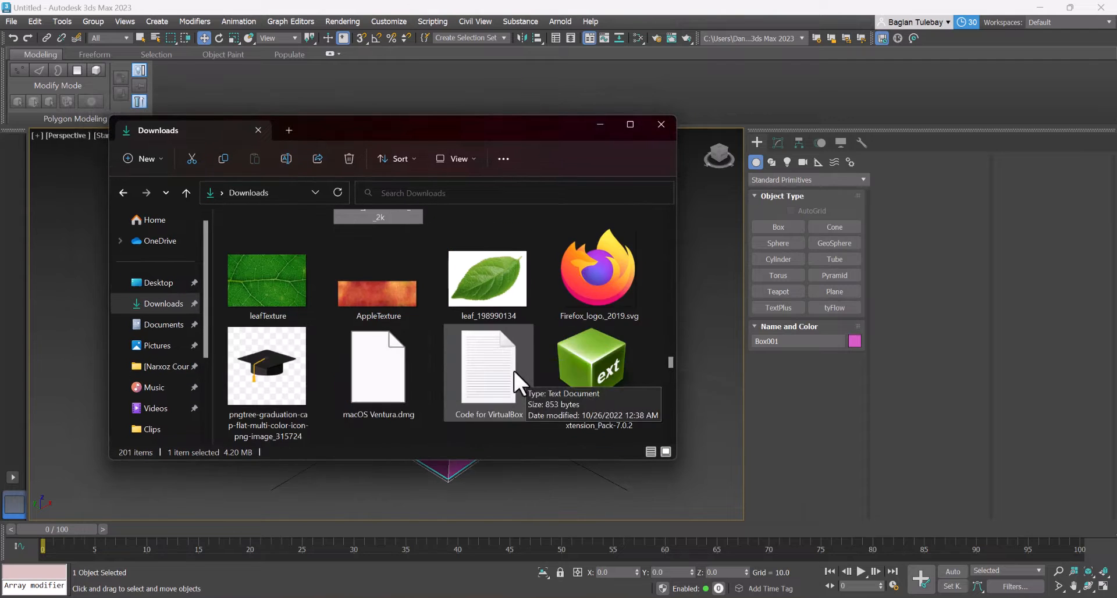
{"action": "scroll", "coordinate": [507, 376], "scroll_direction": "down", "scroll_amount": 3}
{"action": "scroll", "coordinate": [507, 375], "scroll_direction": "up", "scroll_amount": 3}
{"action": "scroll", "coordinate": [500, 366], "scroll_direction": "up", "scroll_amount": 1}
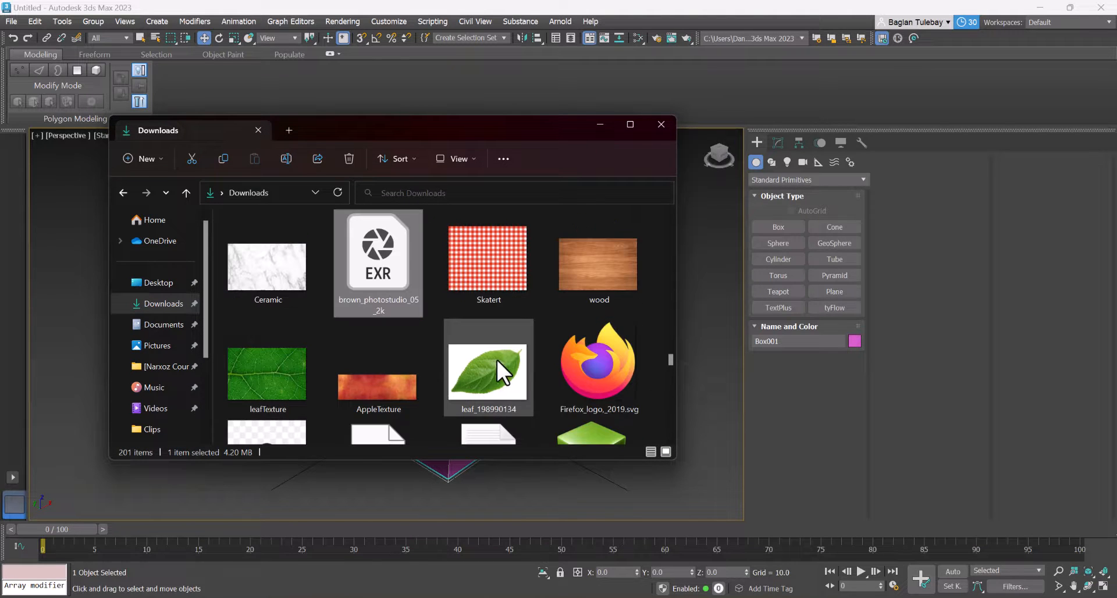
{"action": "left_click", "coordinate": [497, 359]}
{"action": "left_click", "coordinate": [599, 125]}
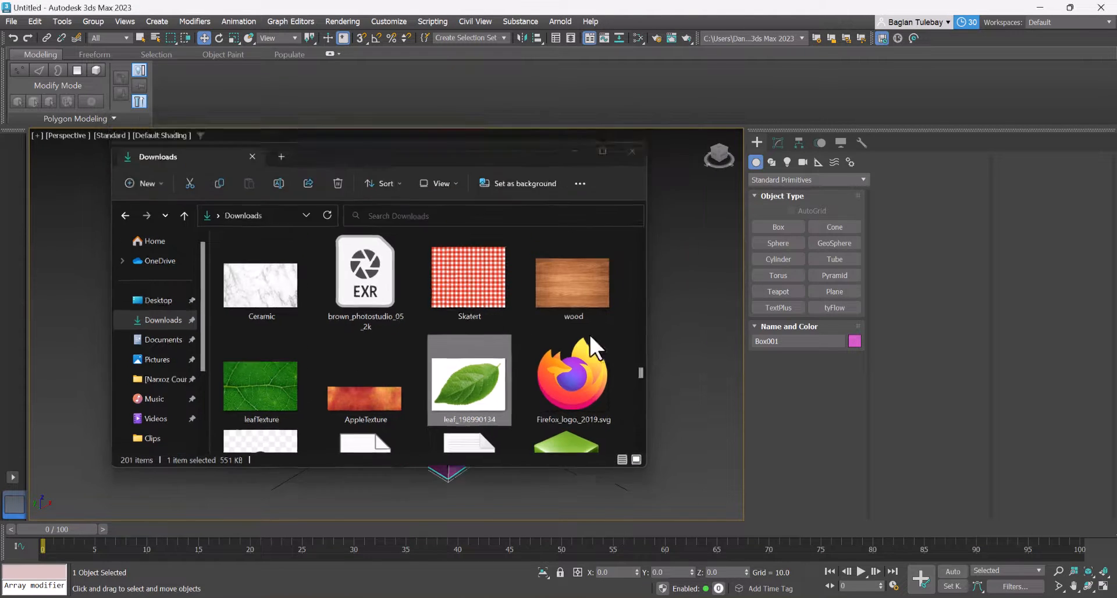
Create an Arnold Standard Surface material, assign it to the selected cube, and minimize the material editor
{"action": "scroll", "coordinate": [464, 301], "scroll_direction": "down", "scroll_amount": 3}
{"action": "key", "text": "m"}
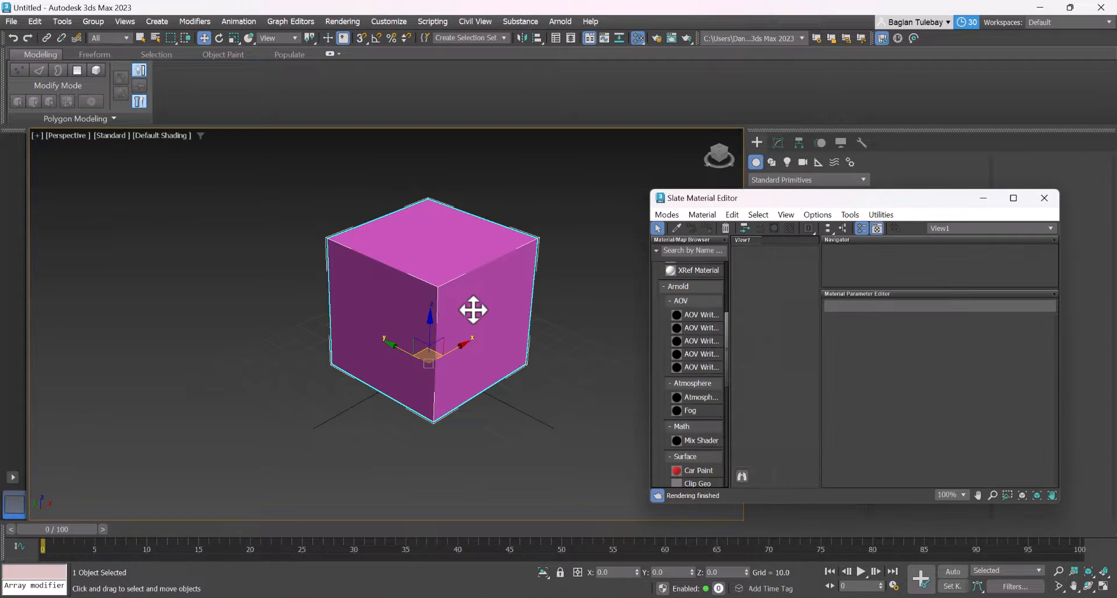
{"action": "scroll", "coordinate": [700, 326], "scroll_direction": "up", "scroll_amount": 5}
{"action": "left_click", "coordinate": [680, 443]}
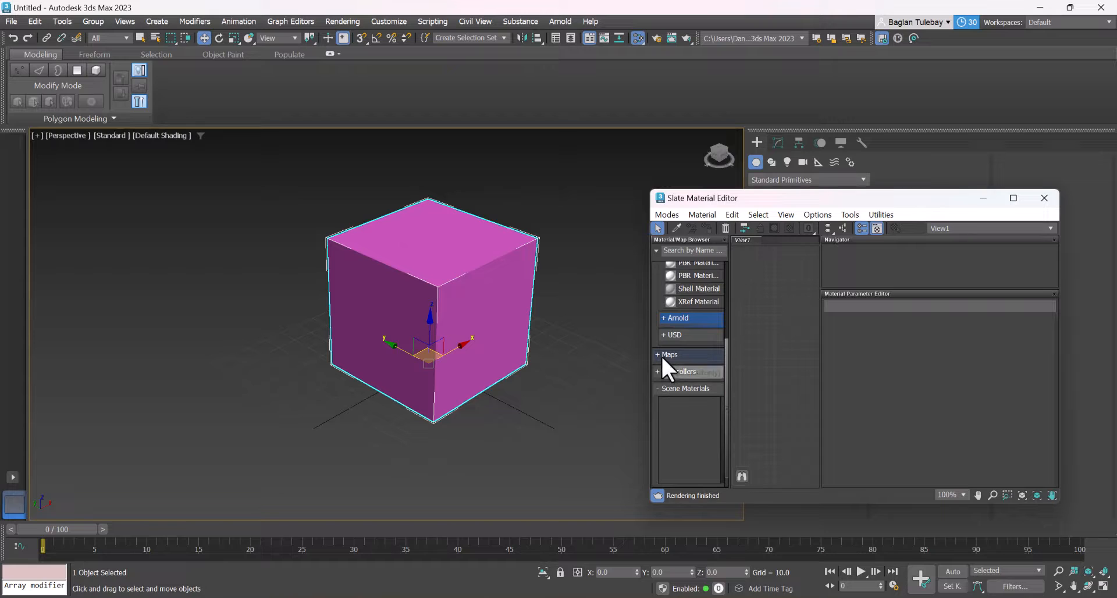
{"action": "scroll", "coordinate": [680, 357], "scroll_direction": "up", "scroll_amount": 3}
{"action": "left_click", "coordinate": [664, 381]}
{"action": "scroll", "coordinate": [668, 388], "scroll_direction": "down", "scroll_amount": 4}
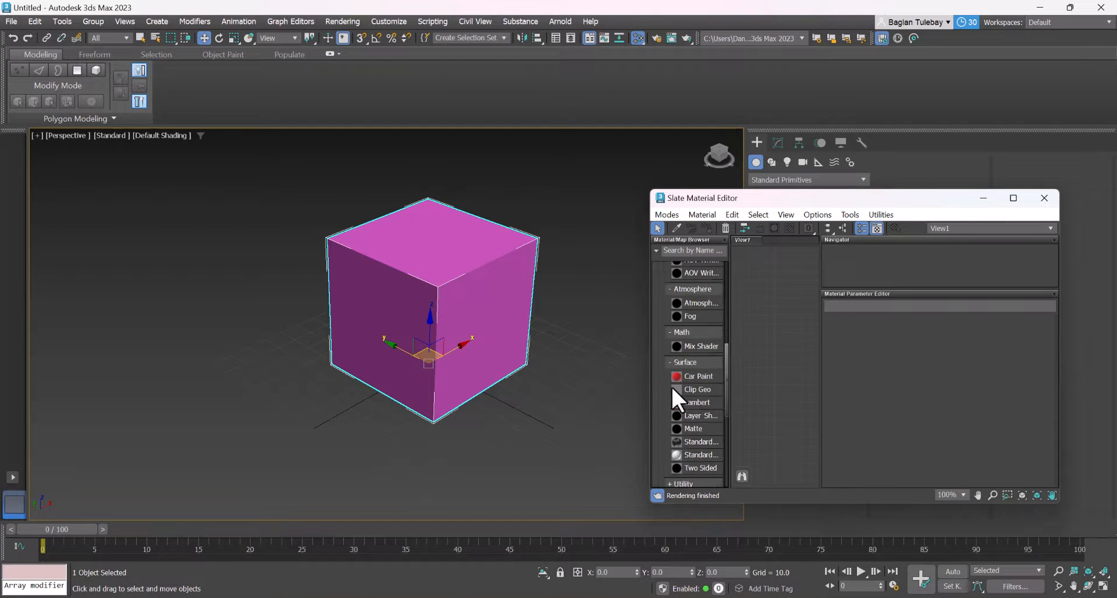
{"action": "left_click_drag", "start_coordinate": [684, 452], "coordinate": [758, 318]}
{"action": "right_click", "coordinate": [759, 316]}
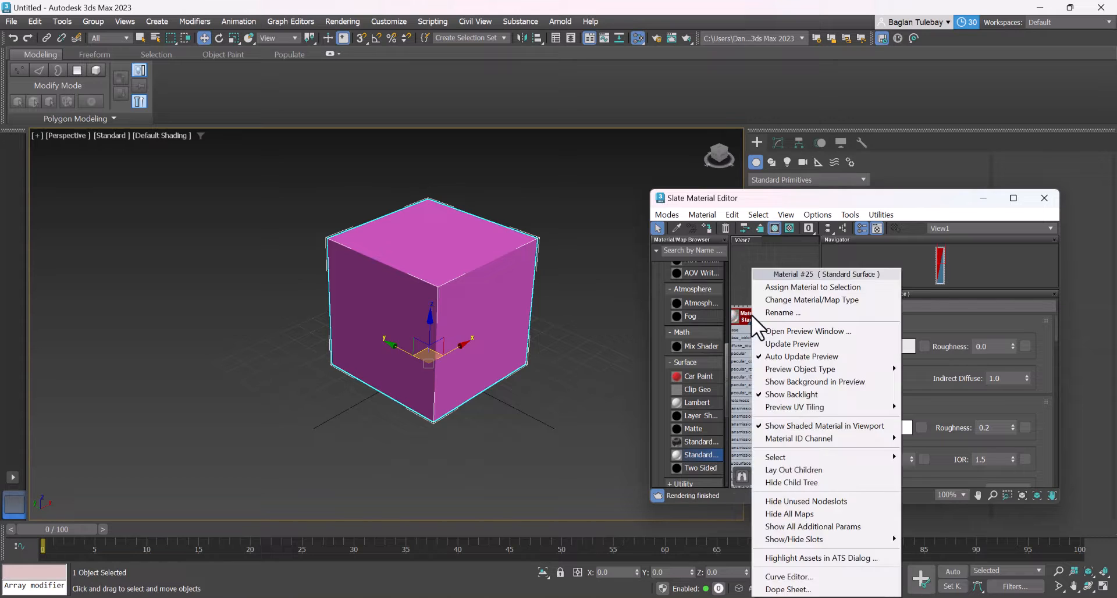
{"action": "left_click", "coordinate": [789, 288]}
{"action": "left_click", "coordinate": [987, 199]}
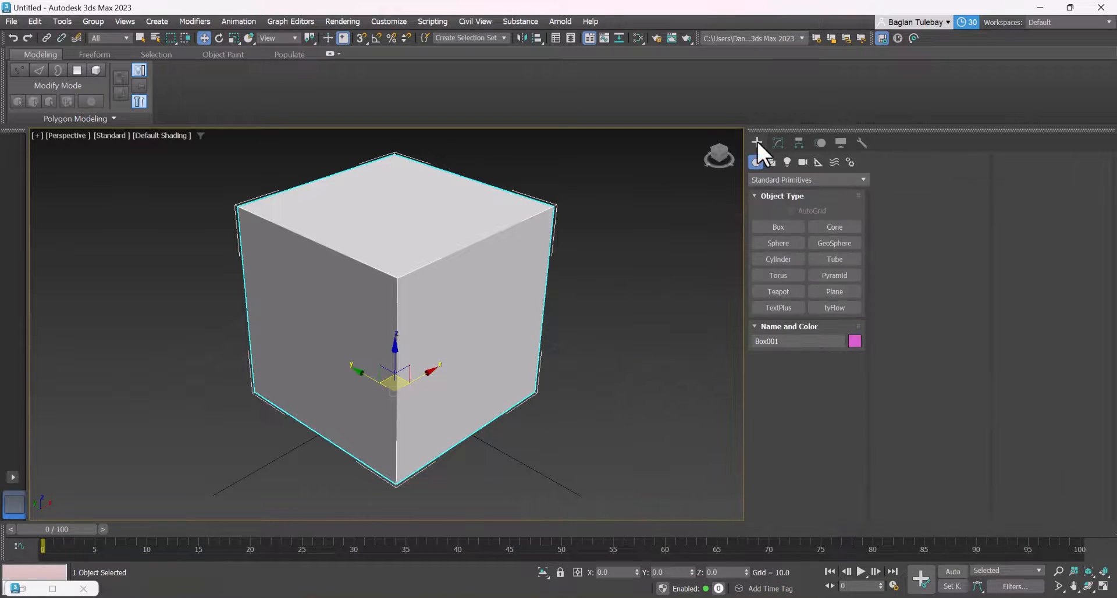
Show the cube's modifier settings and inspect the cube from several sides
{"action": "left_click", "coordinate": [778, 142]}
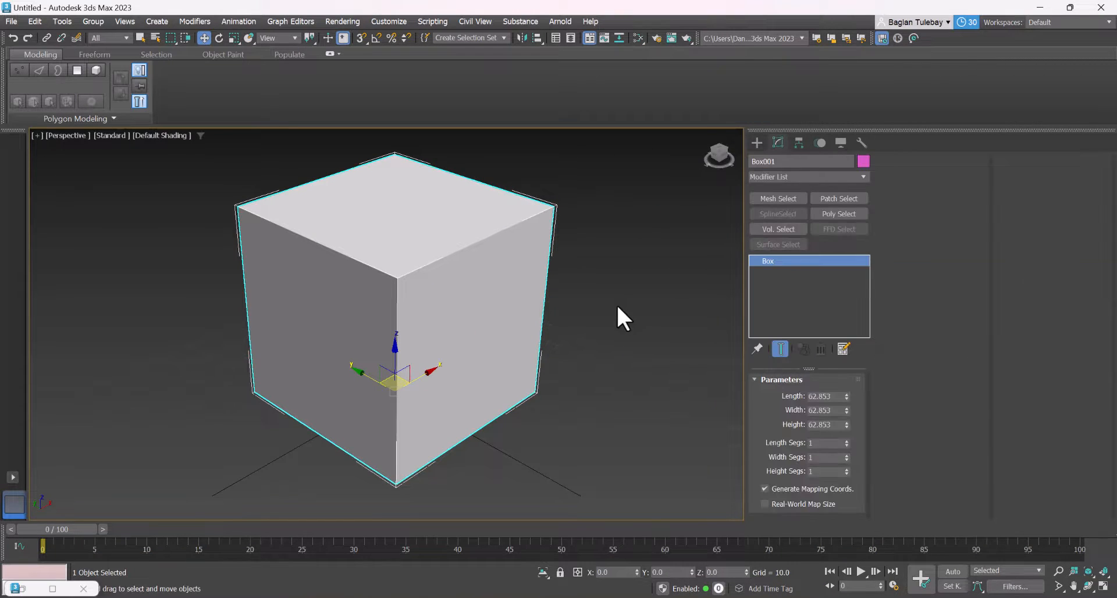
{"action": "scroll", "coordinate": [617, 306], "scroll_direction": "down", "scroll_amount": 3}
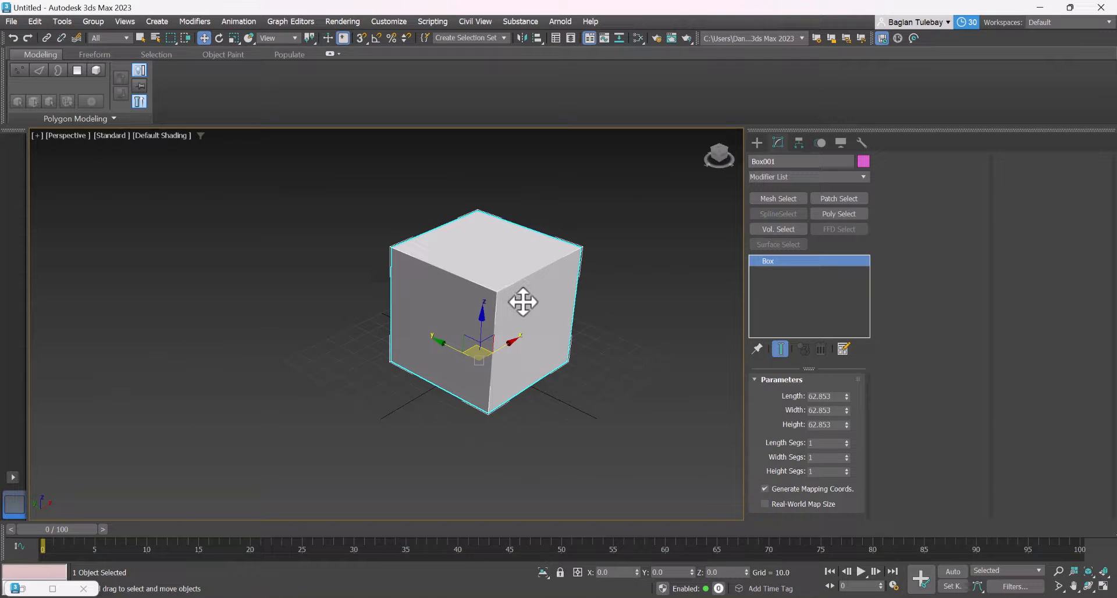
{"action": "scroll", "coordinate": [522, 301], "scroll_direction": "up", "scroll_amount": 2}
{"action": "scroll", "coordinate": [523, 301], "scroll_direction": "up", "scroll_amount": 2}
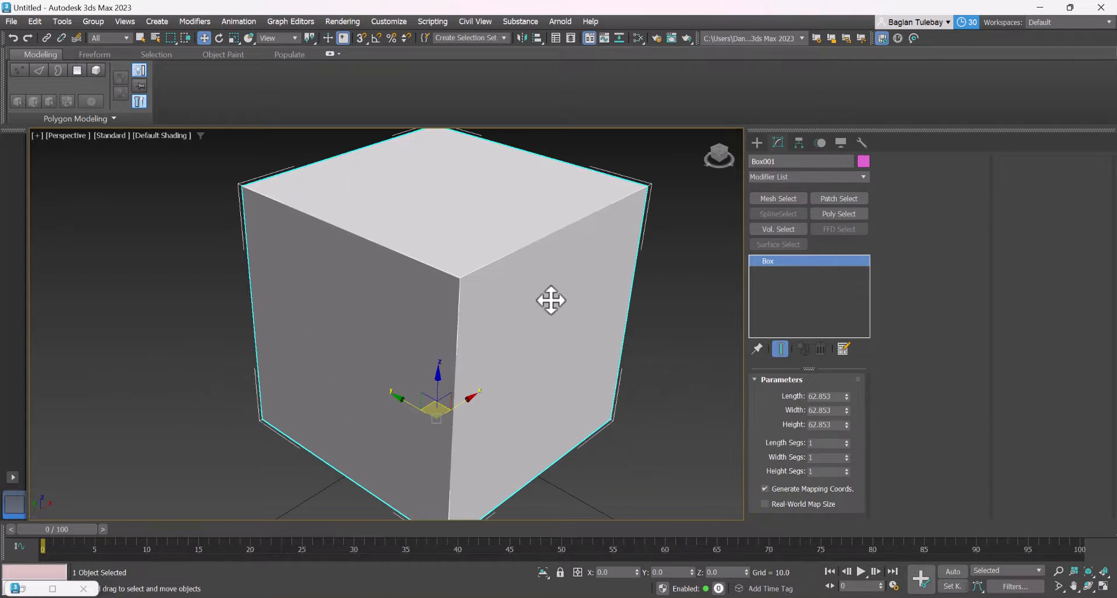
{"action": "scroll", "coordinate": [399, 313], "scroll_direction": "down", "scroll_amount": 2}
{"action": "middle_click_drag", "start_coordinate": [367, 356], "coordinate": [397, 317], "text": "alt"}
{"action": "scroll", "coordinate": [402, 278], "scroll_direction": "up", "scroll_amount": 2}
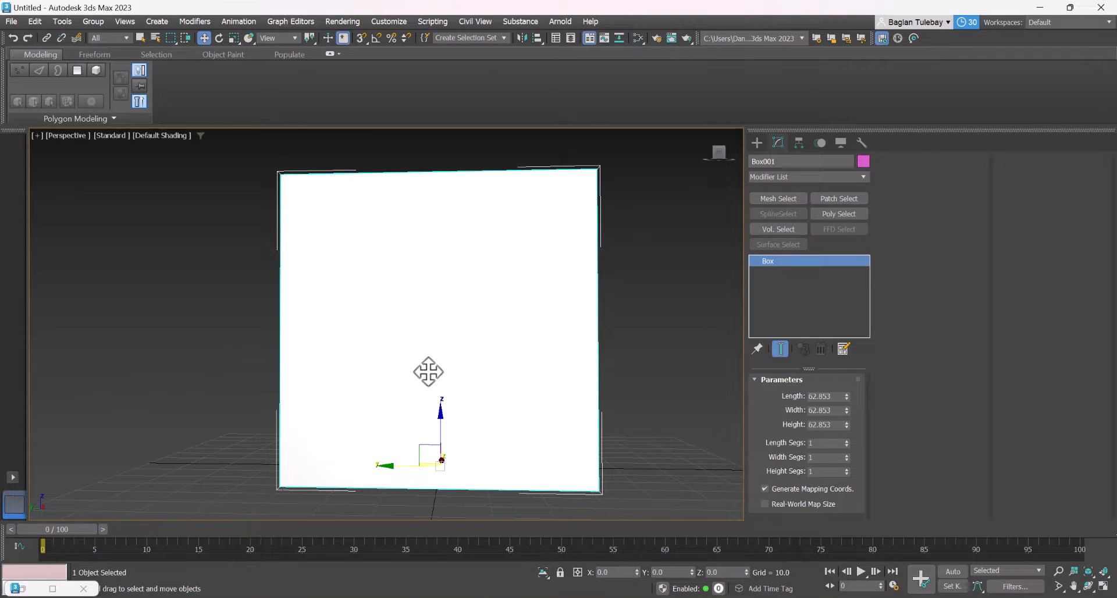
{"action": "middle_click_drag", "start_coordinate": [538, 342], "coordinate": [514, 358], "text": "alt"}
{"action": "scroll", "coordinate": [481, 324], "scroll_direction": "down", "scroll_amount": 2}
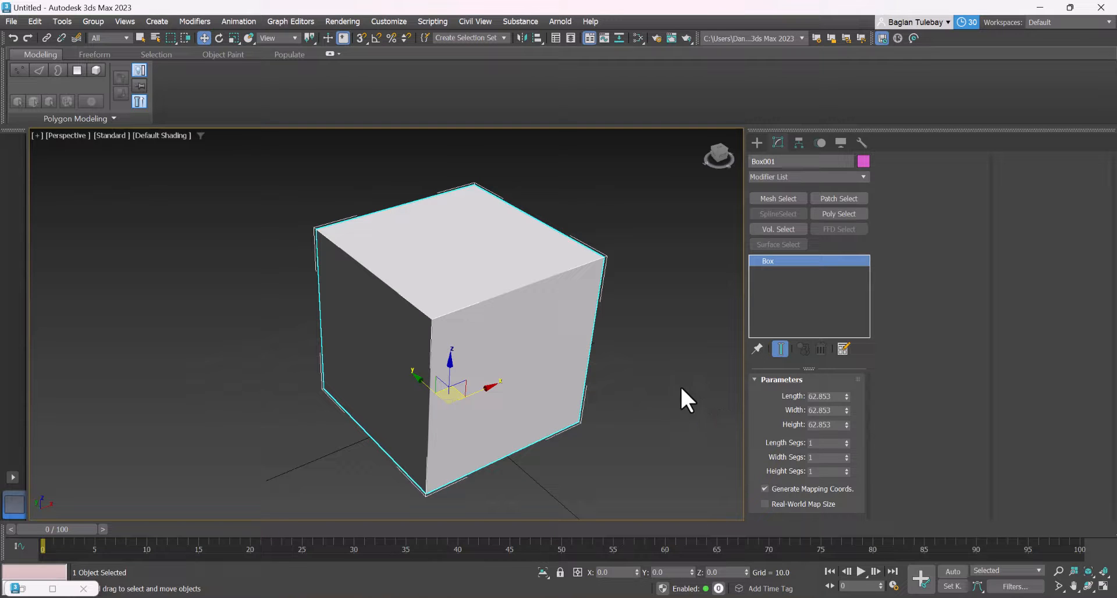
Apply the Unwrap UVW modifier to the cube and open its UV editor
{"action": "left_click", "coordinate": [863, 176]}
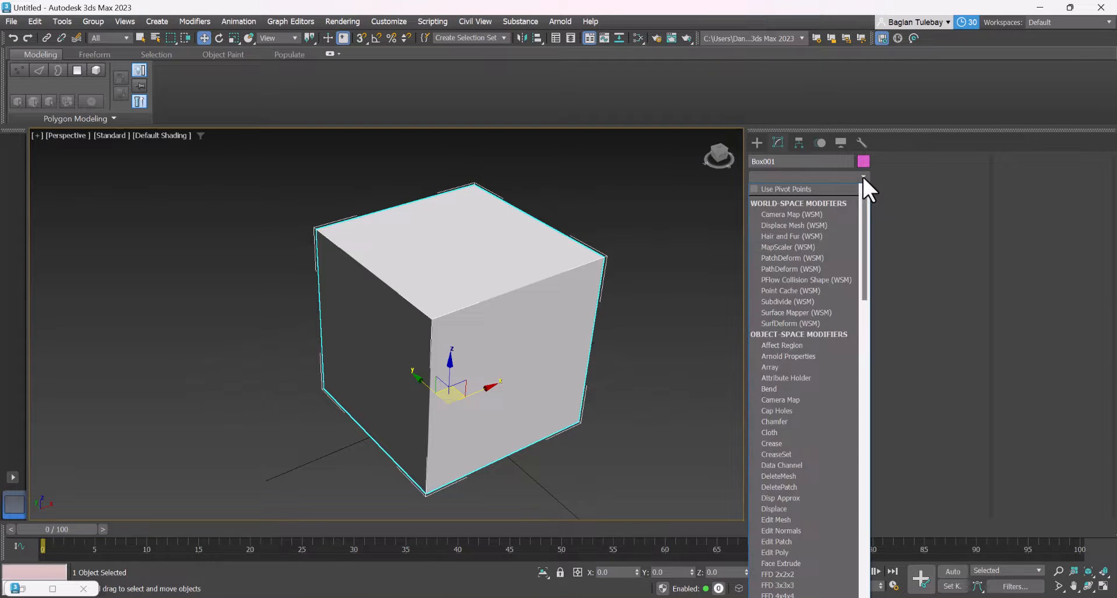
{"action": "left_click_drag", "start_coordinate": [867, 208], "coordinate": [869, 515]}
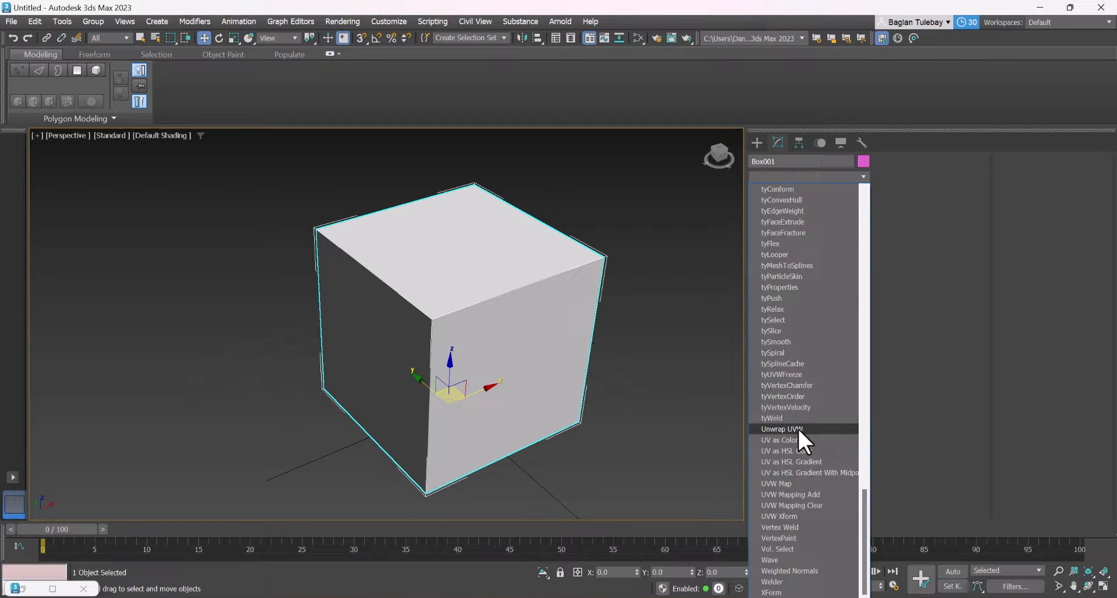
{"action": "left_click", "coordinate": [782, 429]}
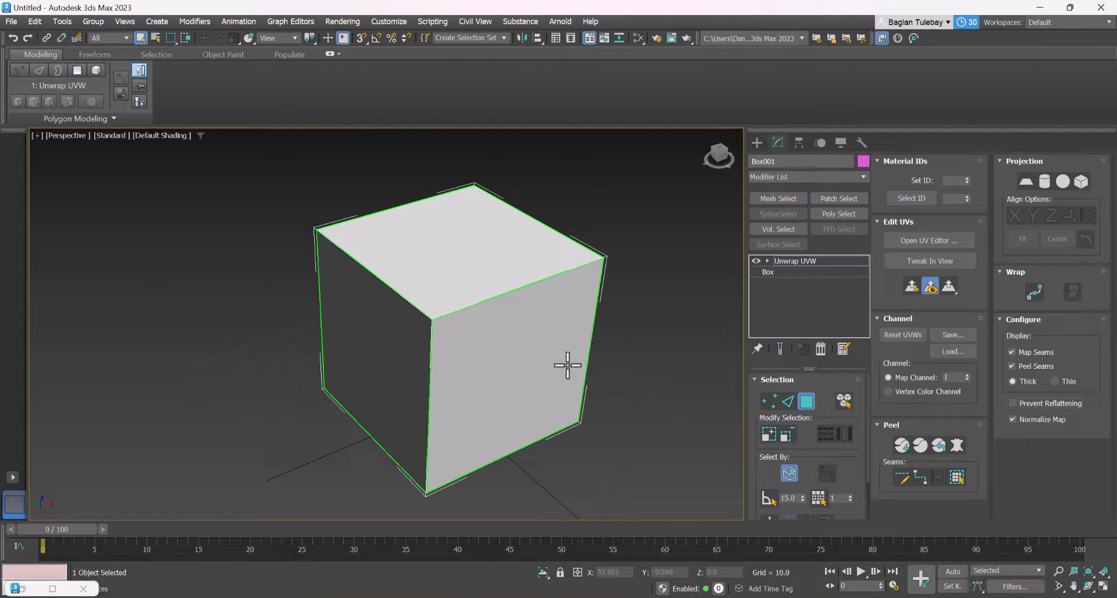
{"action": "middle_click_drag", "start_coordinate": [557, 306], "coordinate": [504, 319], "text": "alt"}
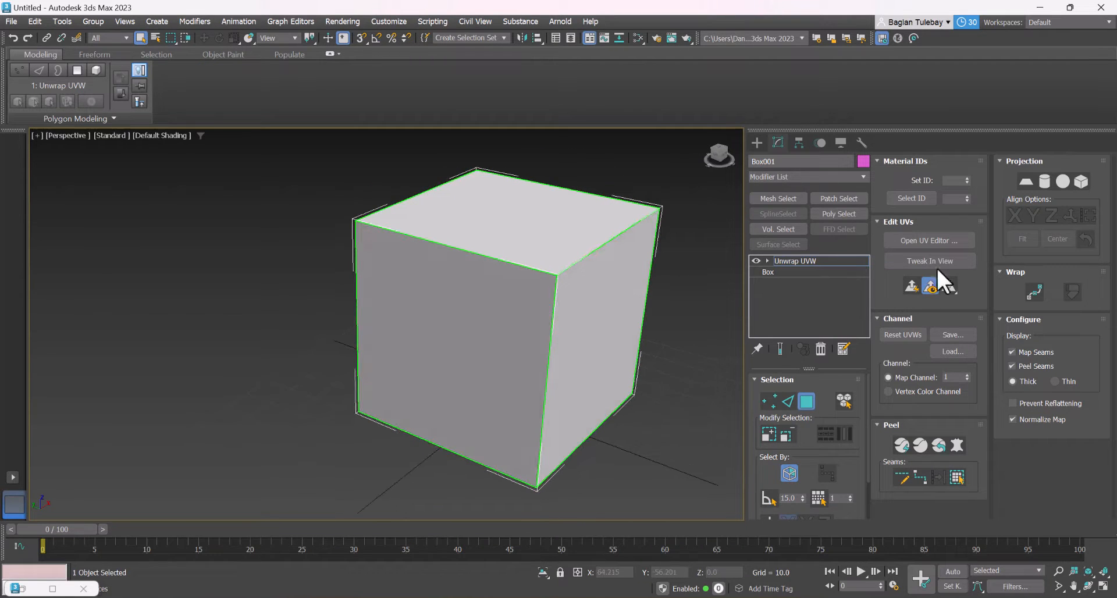
{"action": "left_click", "coordinate": [928, 240]}
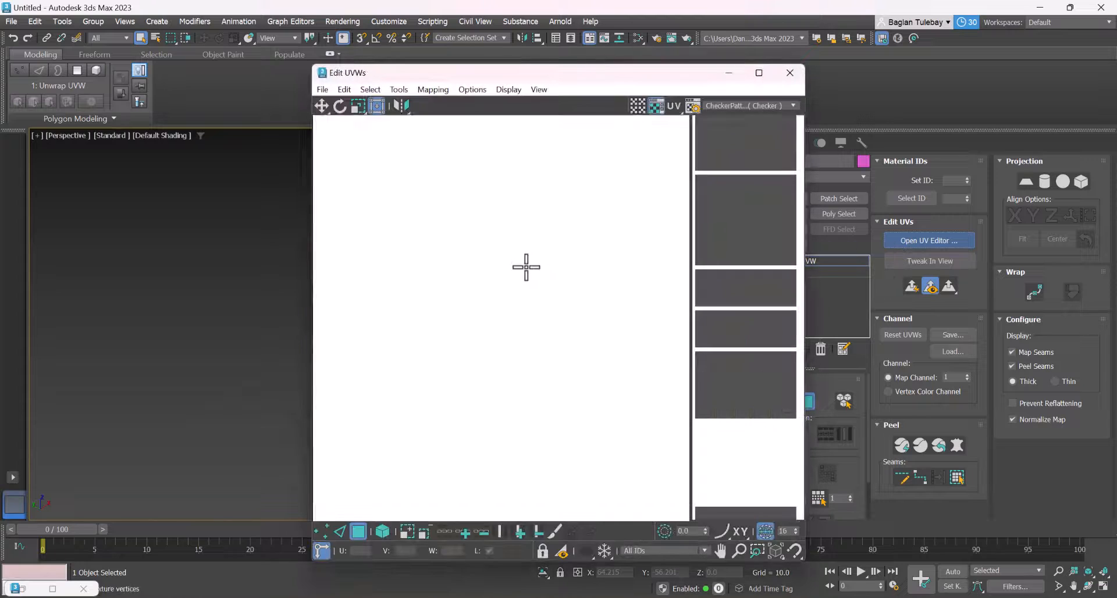
Select all the cube's UV faces, Quick Peel them with Detach and Pack enabled, and move the editor aside to reveal the cube
{"action": "left_click_drag", "start_coordinate": [609, 221], "coordinate": [445, 366]}
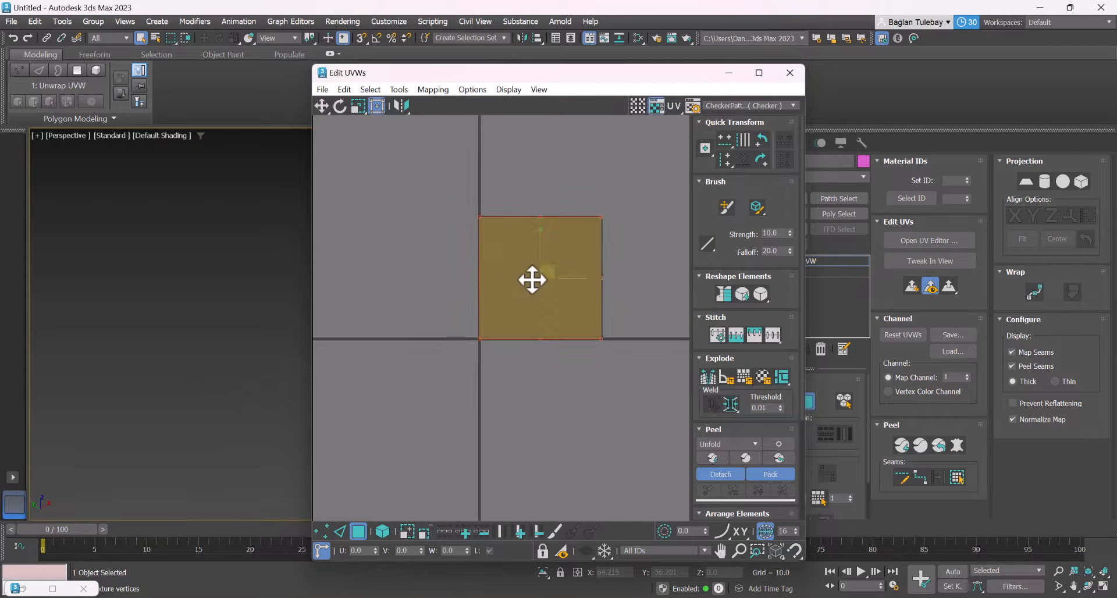
{"action": "scroll", "coordinate": [531, 280], "scroll_direction": "up", "scroll_amount": 2}
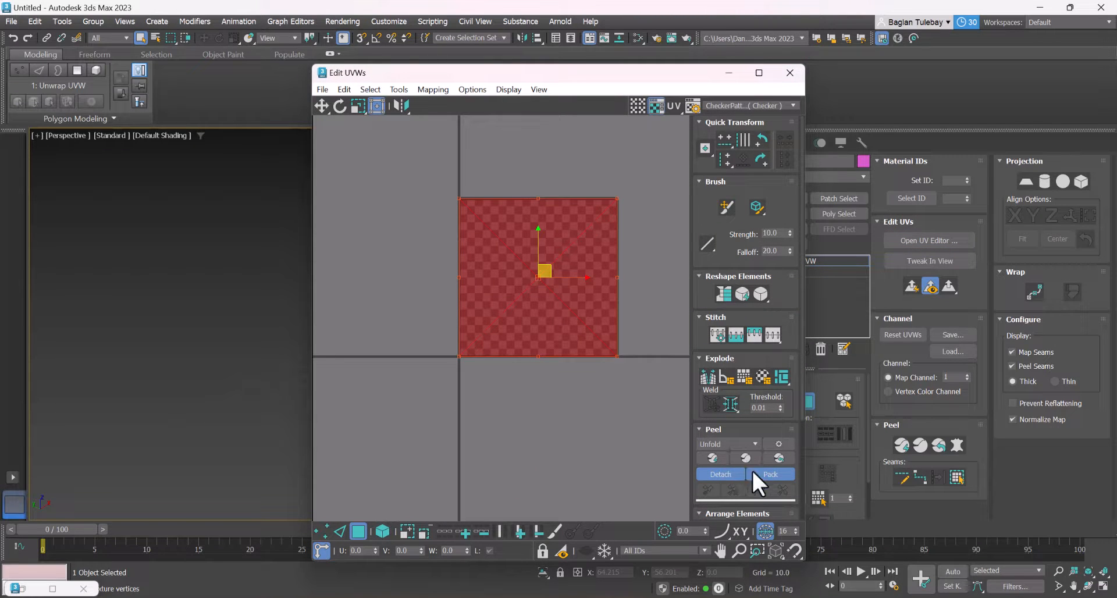
{"action": "left_click", "coordinate": [715, 458]}
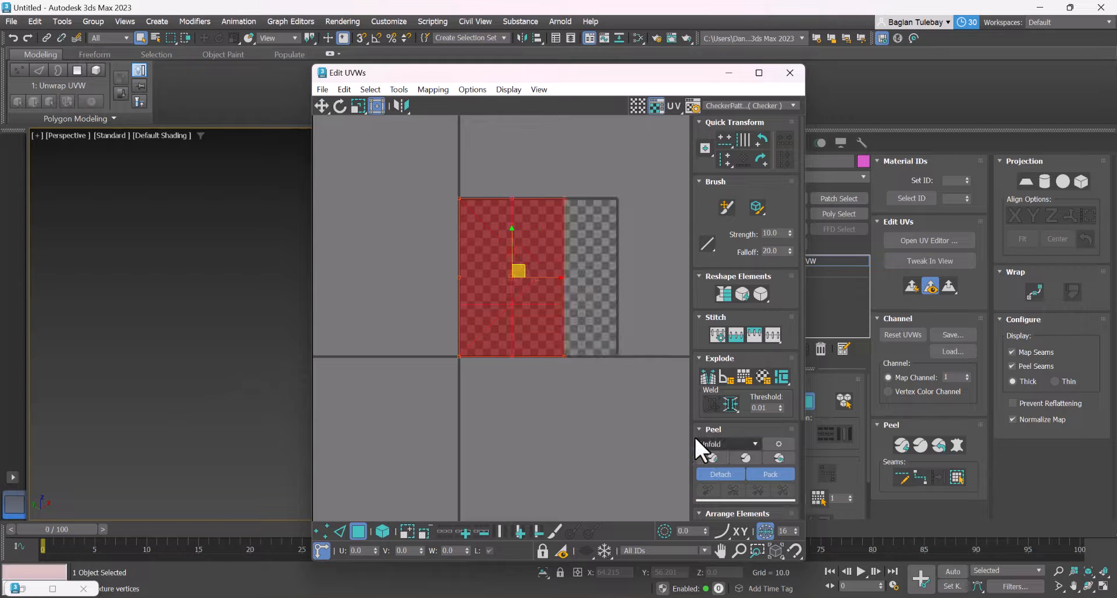
{"action": "left_click", "coordinate": [589, 254]}
{"action": "left_click_drag", "start_coordinate": [592, 83], "coordinate": [167, 156]}
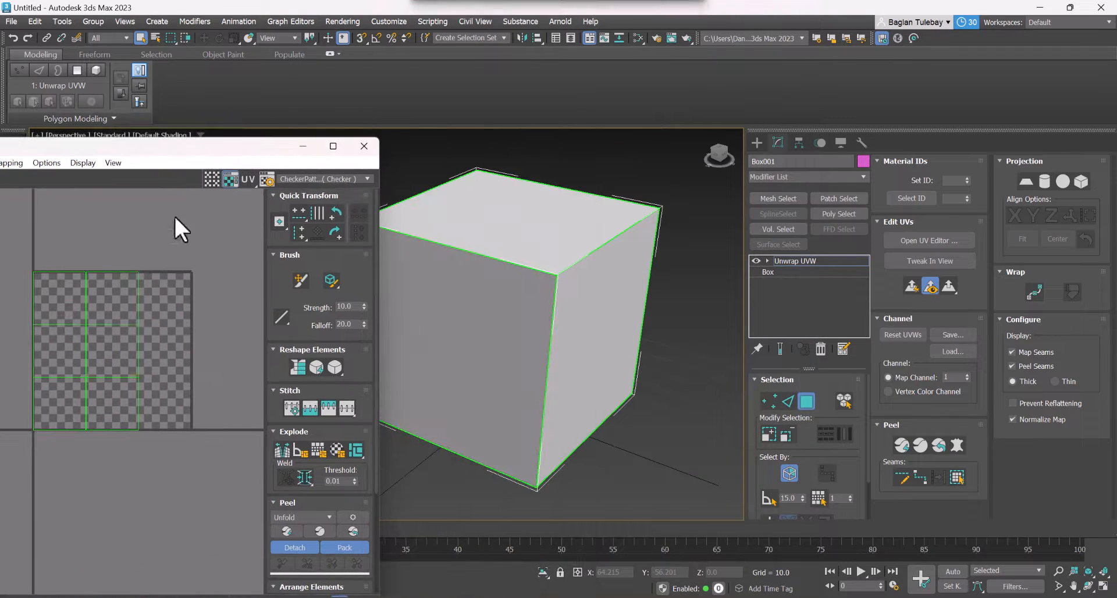
Select individual UV faces, try moving some of them out of the packed layout, and undo the moves
{"action": "left_click", "coordinate": [64, 342]}
{"action": "left_click", "coordinate": [69, 296]}
{"action": "left_click", "coordinate": [113, 295]}
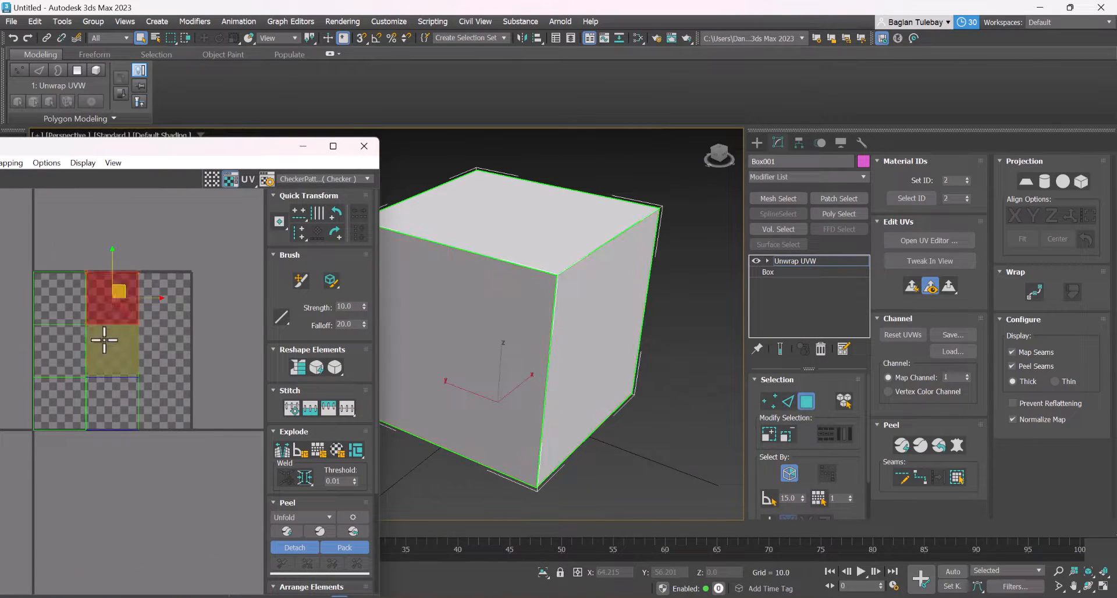
{"action": "left_click", "coordinate": [106, 361]}
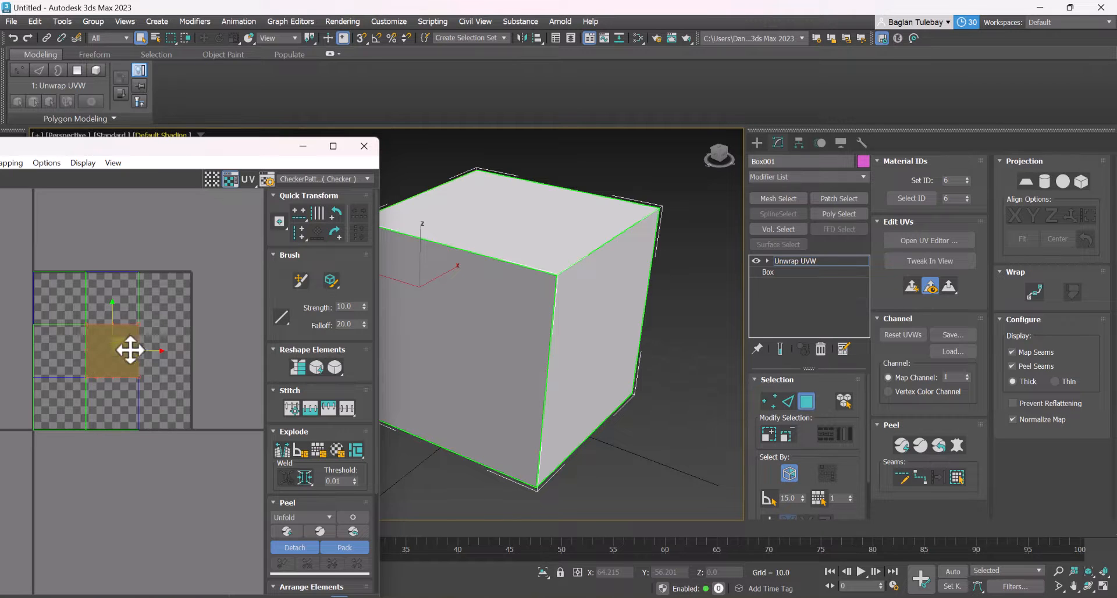
{"action": "left_click_drag", "start_coordinate": [123, 351], "coordinate": [129, 512]}
{"action": "left_click_drag", "start_coordinate": [67, 399], "coordinate": [21, 504]}
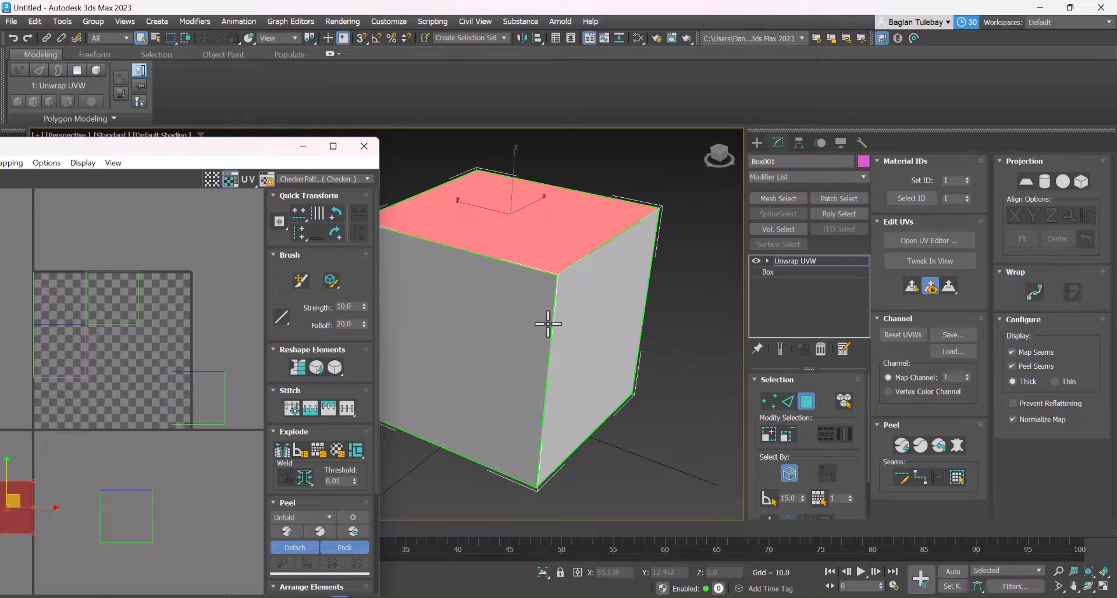
{"action": "key", "text": "ctrl+z"}
{"action": "key", "text": "ctrl+z"}
{"action": "key", "text": "ctrl+z"}
{"action": "key", "text": "ctrl+z"}
Insert a UVW Mapping Clear modifier between the Box base object and the Unwrap UVW modifier
{"action": "left_click", "coordinate": [806, 261]}
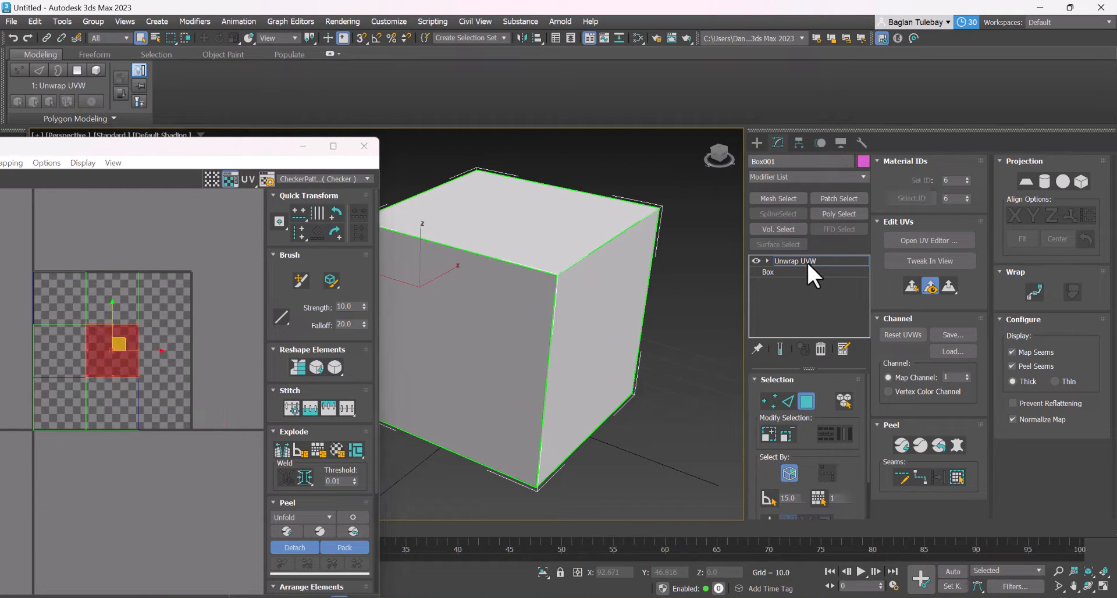
{"action": "left_click", "coordinate": [766, 272]}
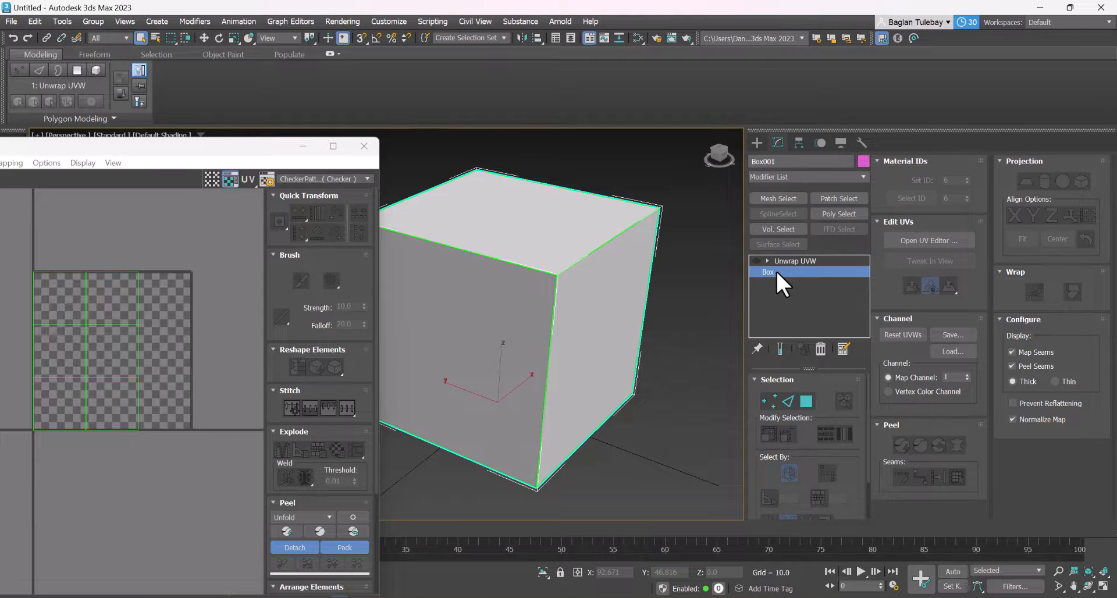
{"action": "left_click", "coordinate": [614, 342]}
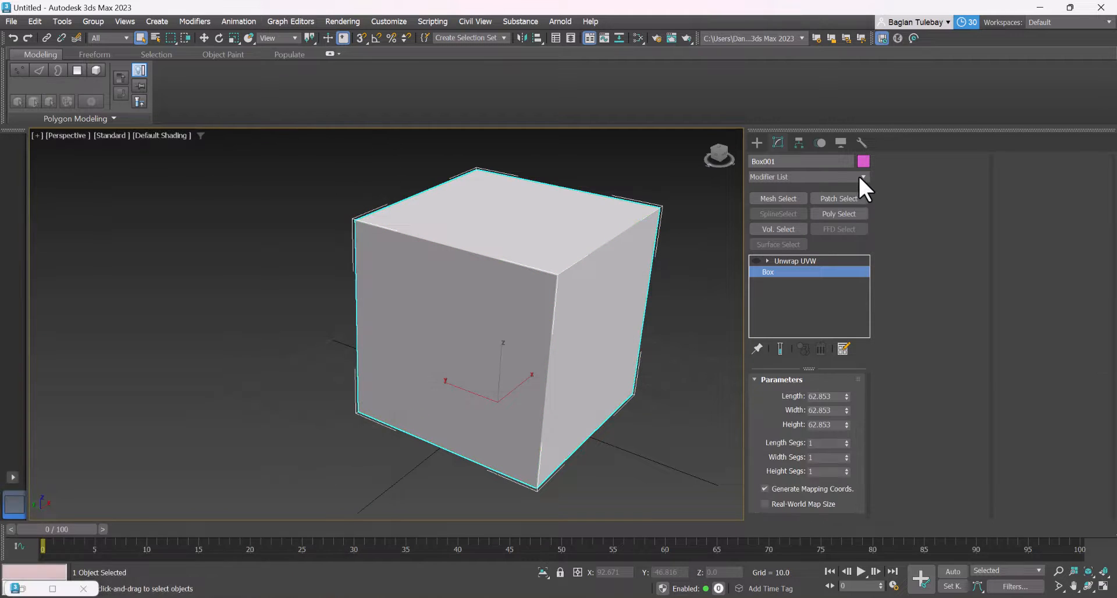
{"action": "left_click", "coordinate": [860, 176]}
{"action": "left_click_drag", "start_coordinate": [861, 213], "coordinate": [863, 515]}
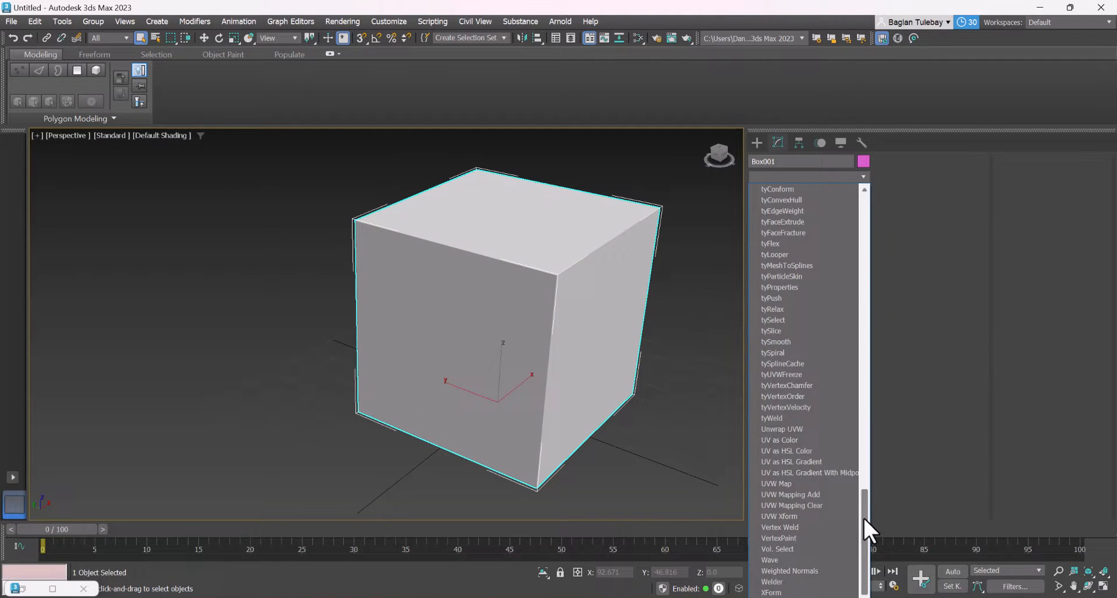
{"action": "left_click", "coordinate": [802, 504]}
Return to the Unwrap UVW modifier and reopen the UV editor, placing it nearer the middle of the workspace
{"action": "left_click", "coordinate": [782, 260]}
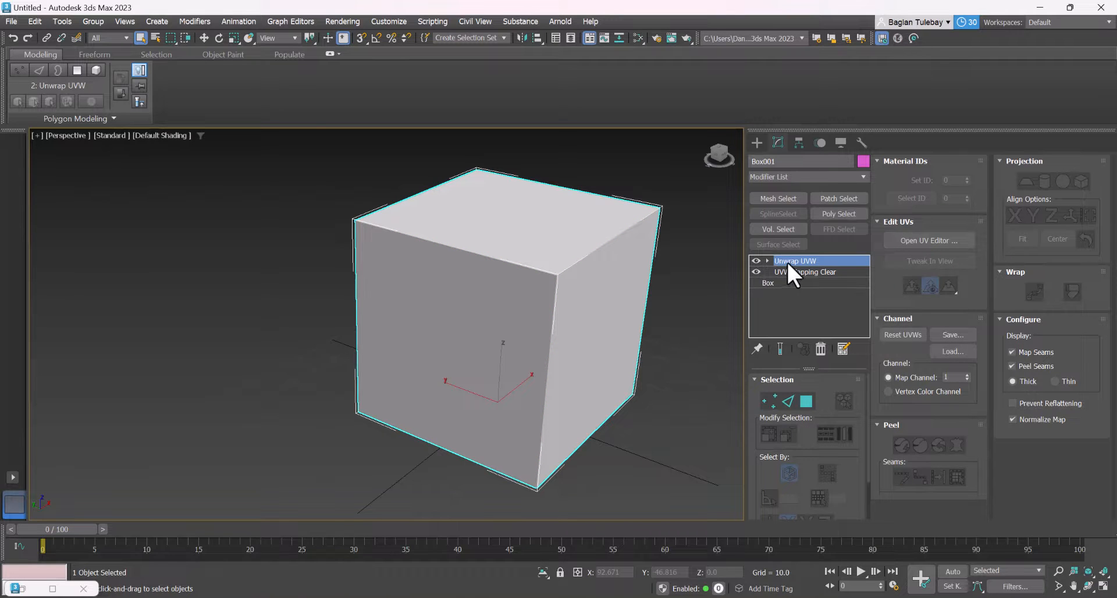
{"action": "left_click", "coordinate": [783, 261]}
{"action": "left_click", "coordinate": [779, 260]}
{"action": "left_click", "coordinate": [906, 239]}
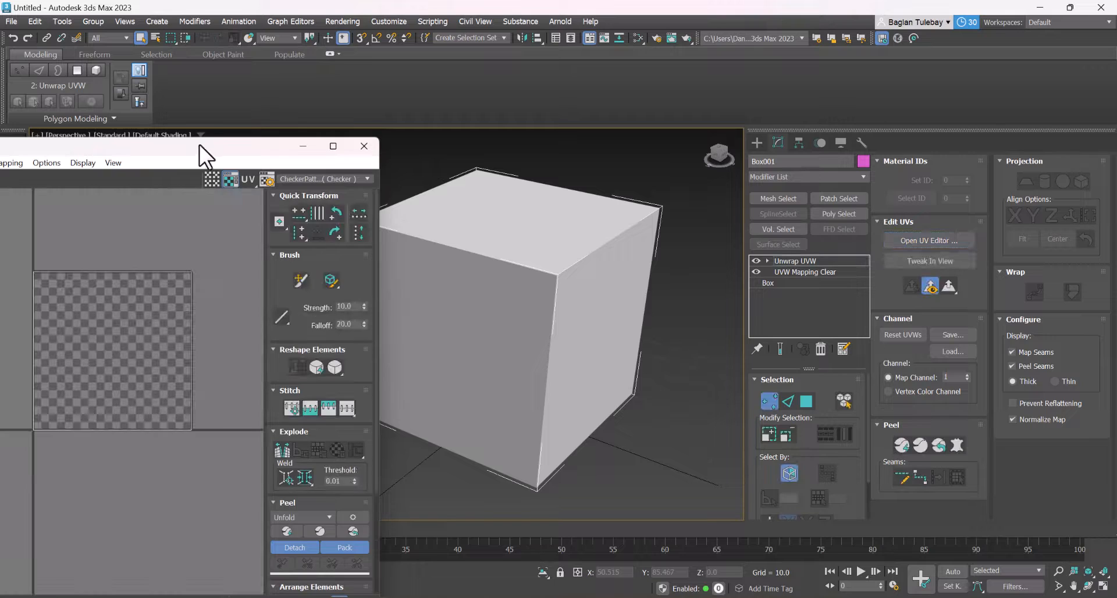
{"action": "left_click_drag", "start_coordinate": [199, 145], "coordinate": [466, 132]}
Select all UV faces in polygon mode and apply Unfold Mapping with Walk to closest face and Normalize Clusters enabled
{"action": "left_click_drag", "start_coordinate": [259, 232], "coordinate": [511, 477]}
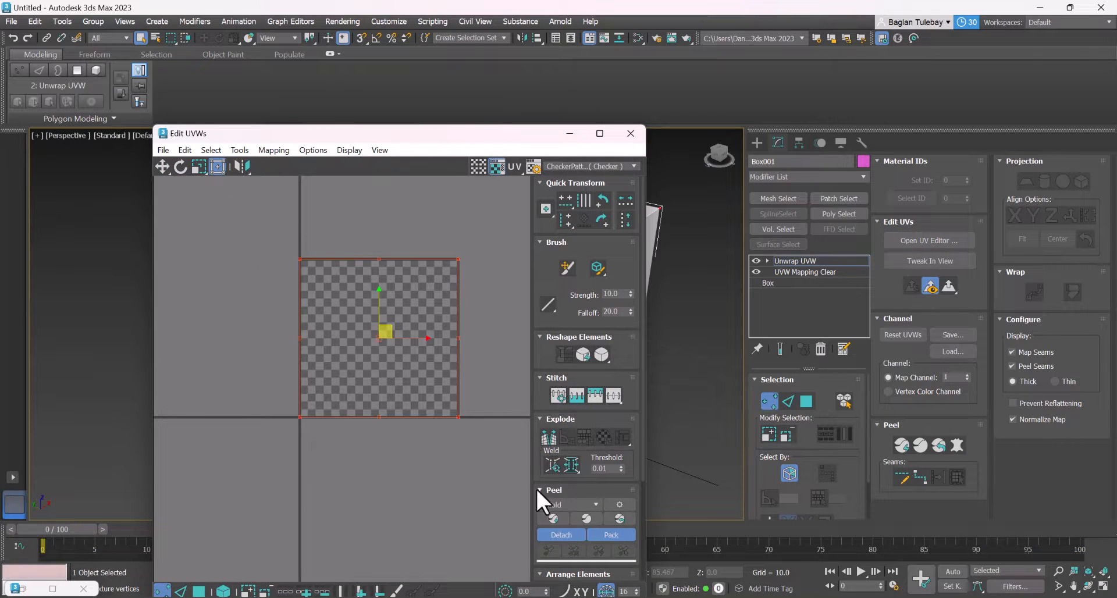
{"action": "left_click", "coordinate": [807, 397]}
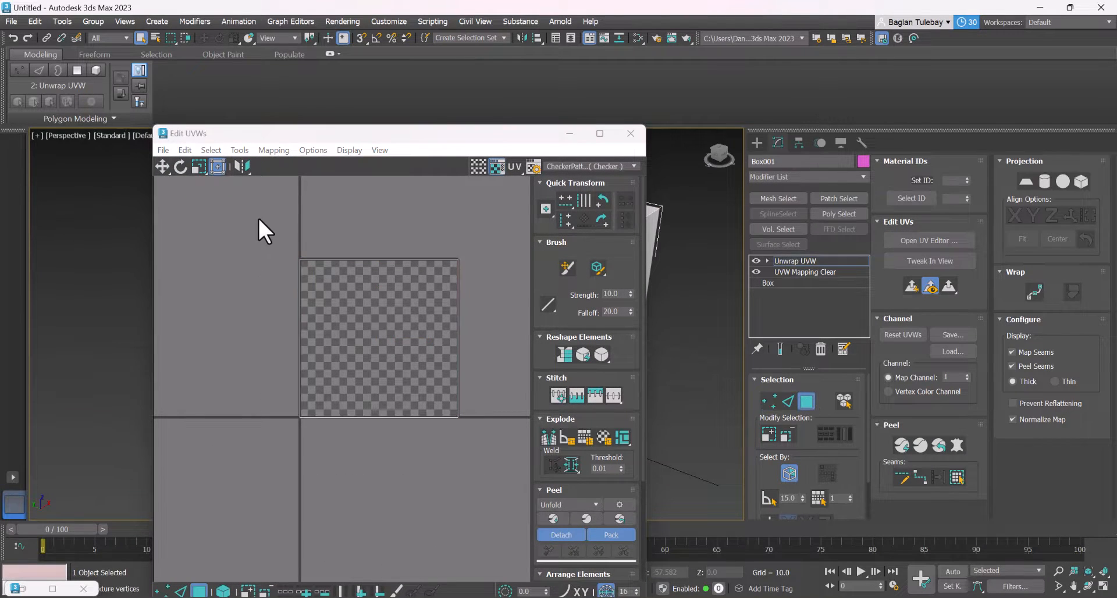
{"action": "left_click_drag", "start_coordinate": [260, 227], "coordinate": [584, 505]}
{"action": "left_click", "coordinate": [263, 148]}
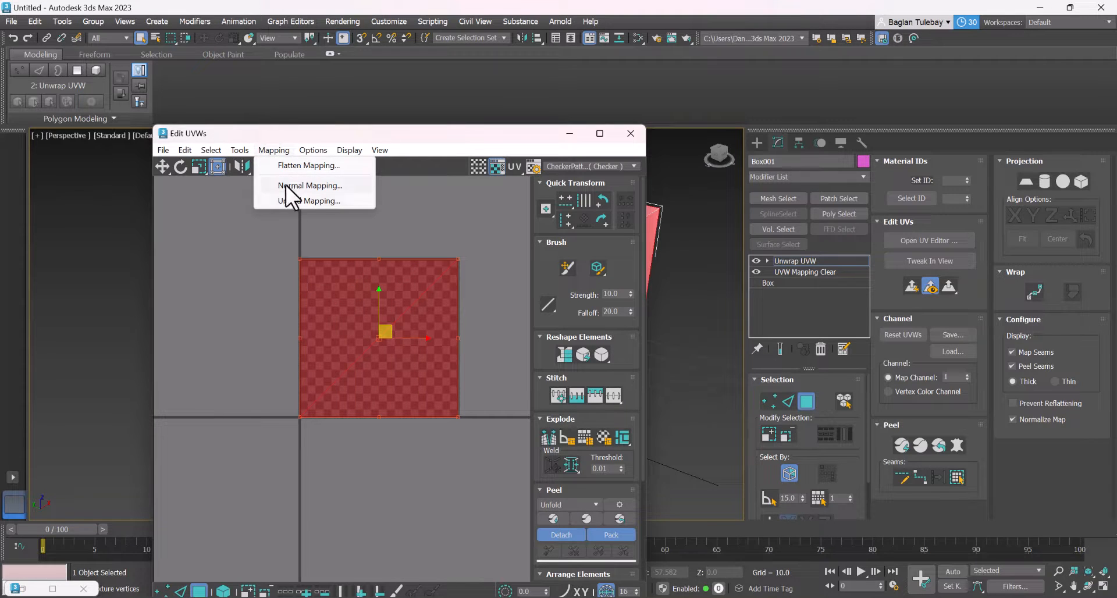
{"action": "left_click", "coordinate": [305, 201]}
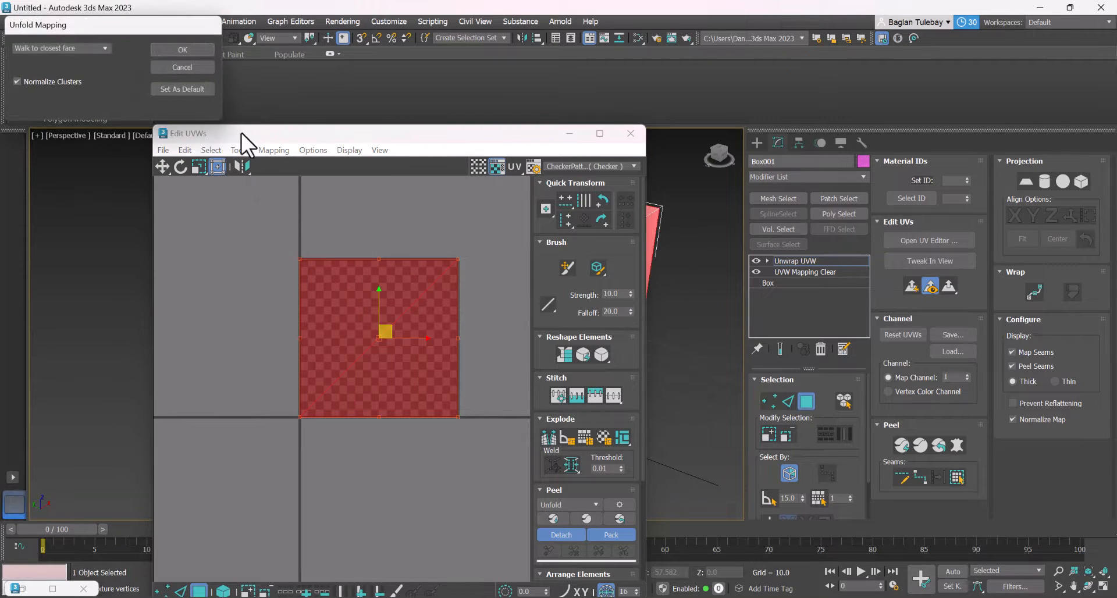
{"action": "left_click", "coordinate": [183, 51]}
{"action": "left_click", "coordinate": [451, 270]}
{"action": "scroll", "coordinate": [416, 332], "scroll_direction": "up", "scroll_amount": 3}
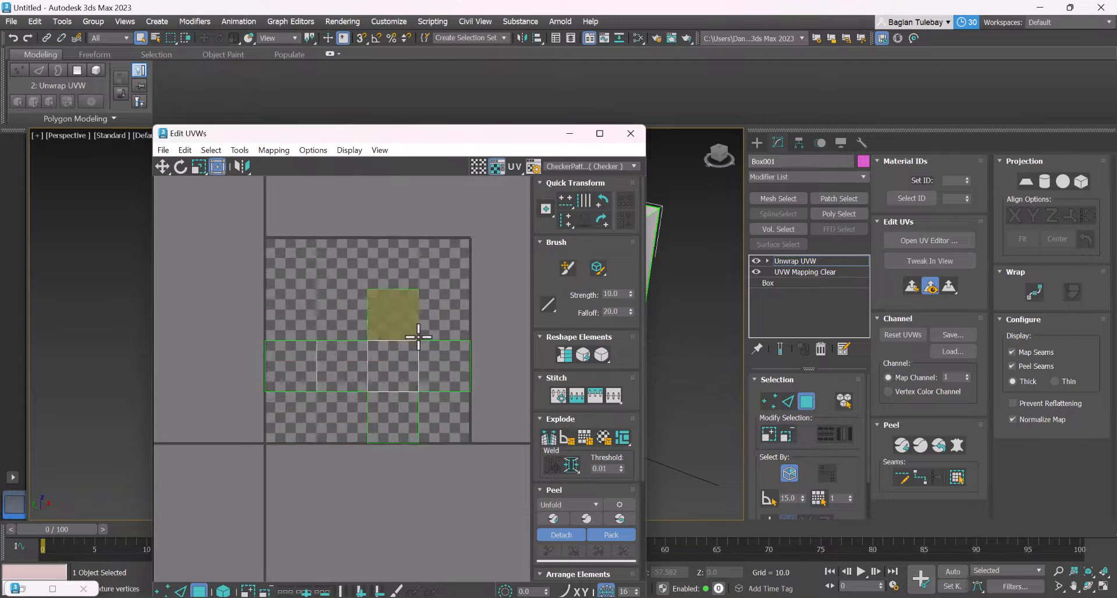
Try moving one UV face of the unfolded cross, undo the move, and check how the neighbouring faces connect
{"action": "left_click", "coordinate": [301, 376]}
{"action": "left_click_drag", "start_coordinate": [301, 376], "coordinate": [342, 473]}
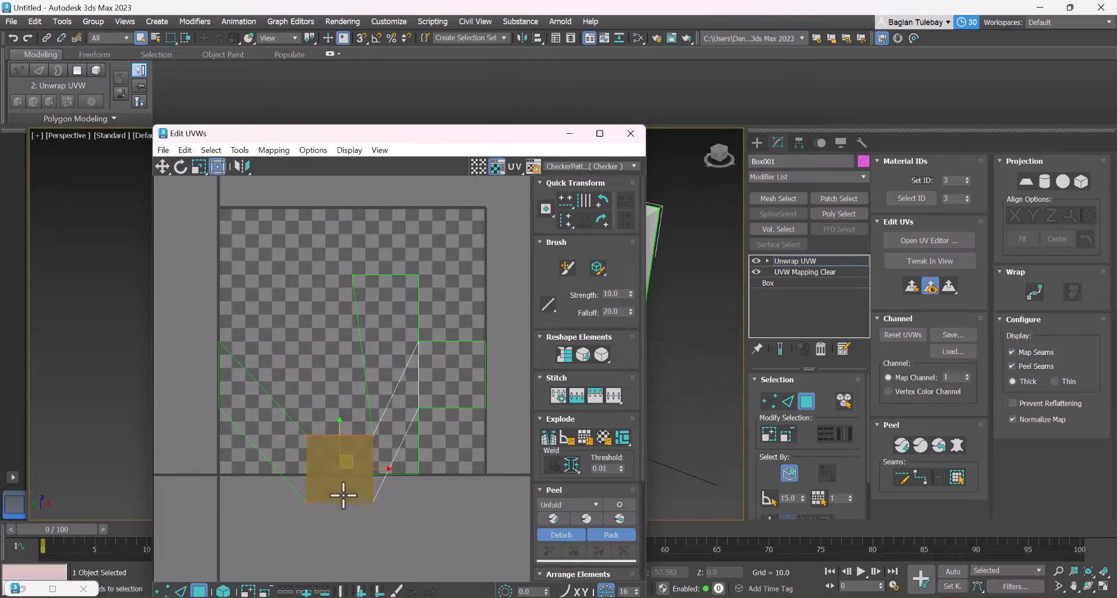
{"action": "key", "text": "ctrl+z"}
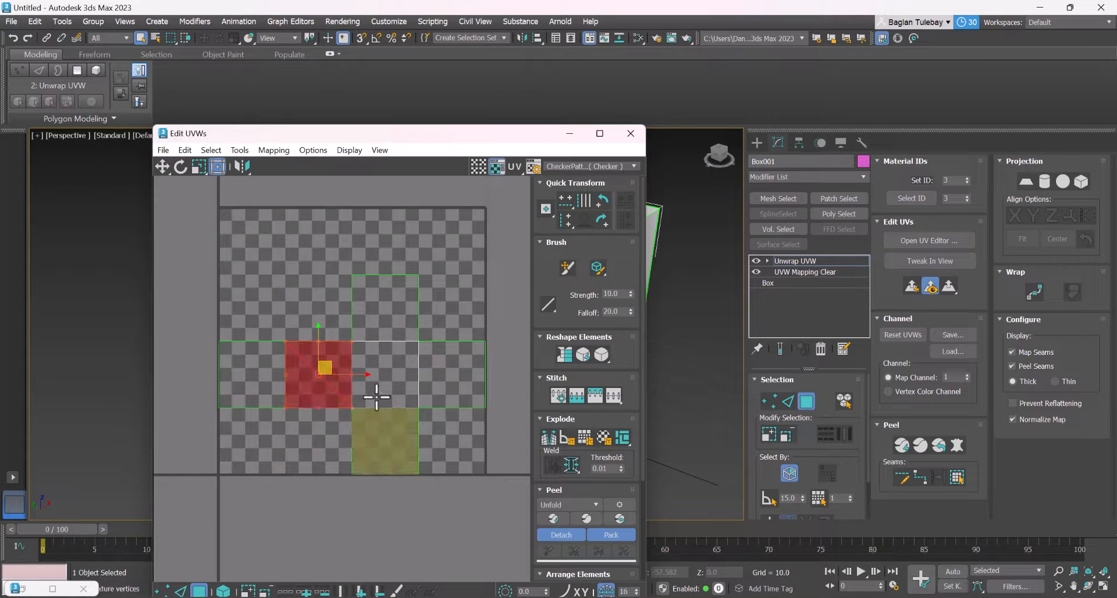
{"action": "left_click", "coordinate": [386, 362]}
{"action": "left_click", "coordinate": [383, 311]}
{"action": "left_click", "coordinate": [313, 366]}
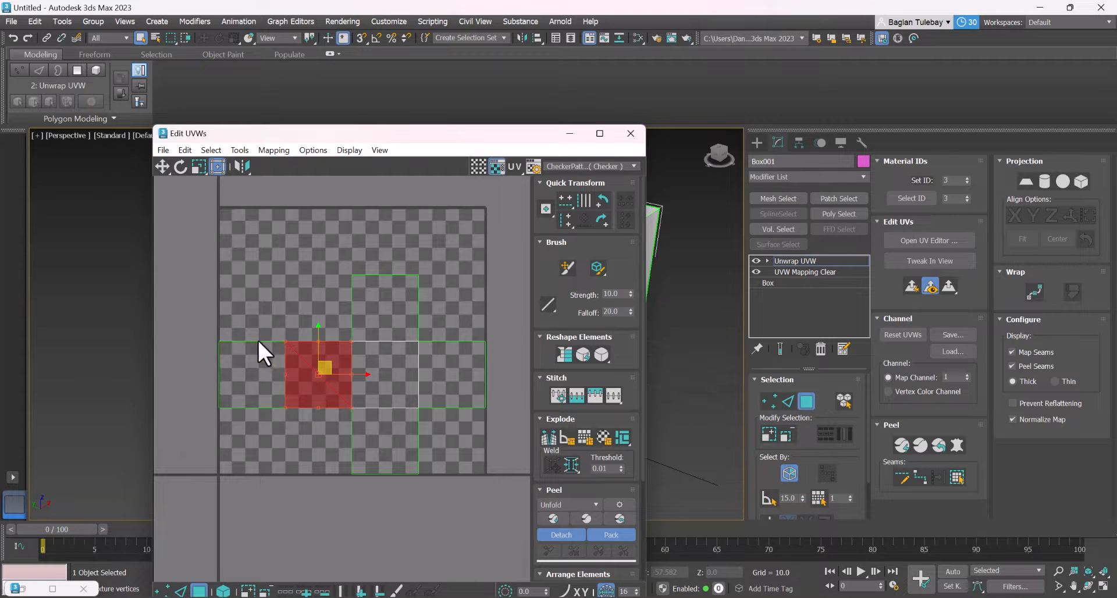
{"action": "scroll", "coordinate": [394, 368], "scroll_direction": "up", "scroll_amount": 3}
{"action": "scroll", "coordinate": [374, 329], "scroll_direction": "down", "scroll_amount": 5}
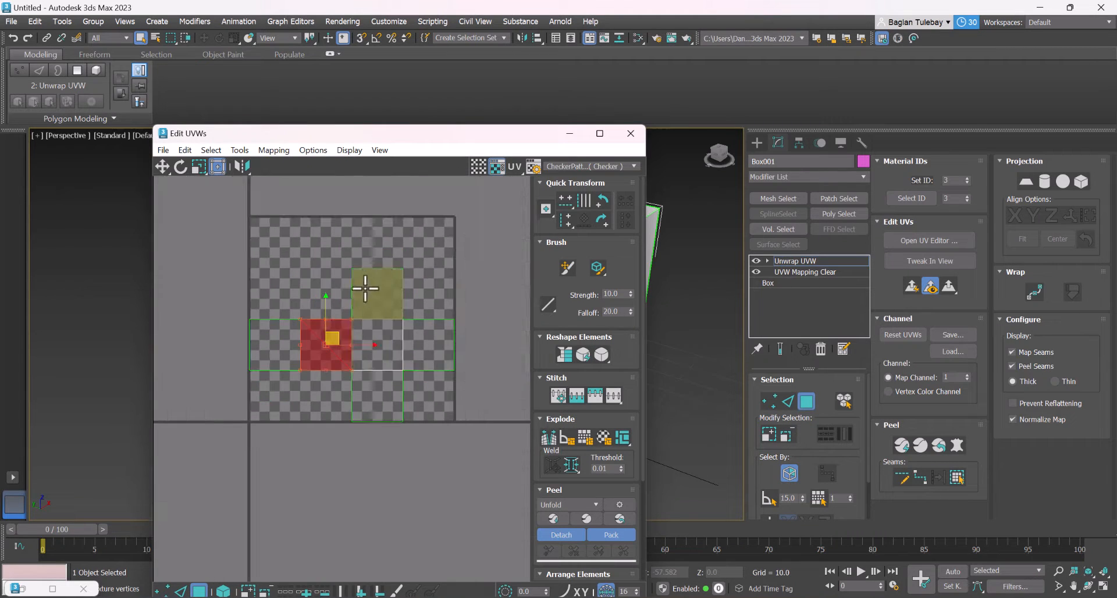
{"action": "scroll", "coordinate": [295, 324], "scroll_direction": "up", "scroll_amount": 2}
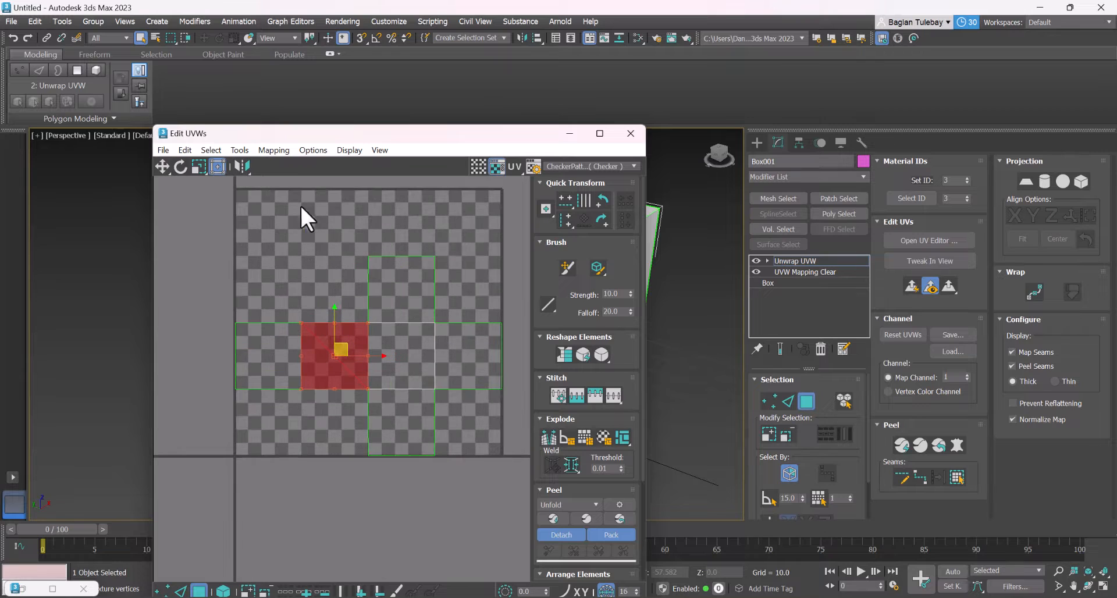
Render the UVW template of the unfolded cube at 1024 by 1024 with the fill mode set to None
{"action": "left_click", "coordinate": [163, 151]}
{"action": "left_click", "coordinate": [203, 136]}
{"action": "left_click", "coordinate": [313, 150]}
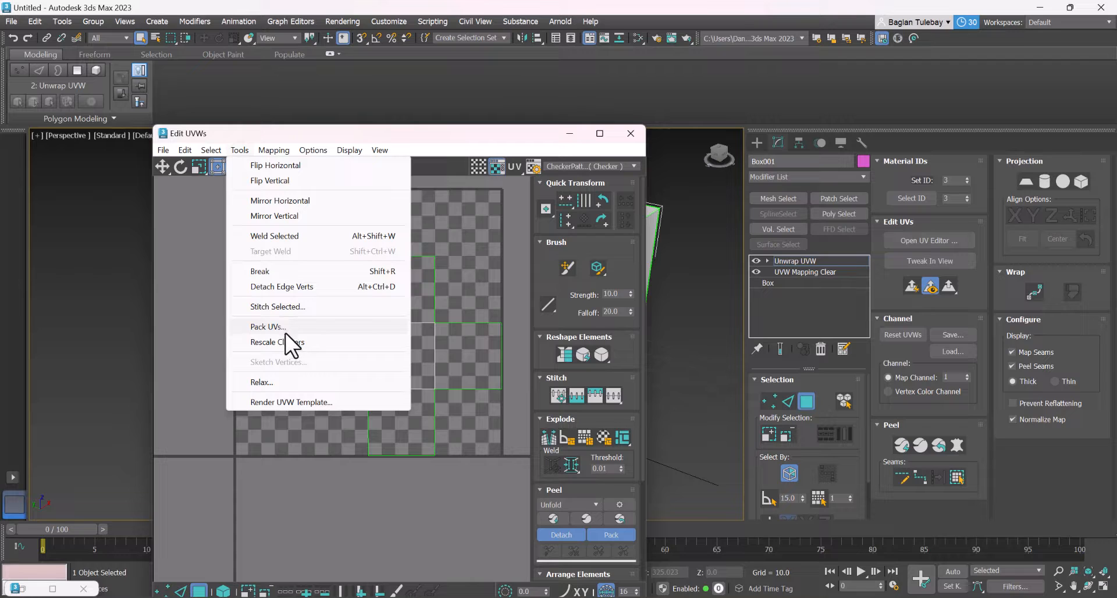
{"action": "left_click", "coordinate": [280, 401]}
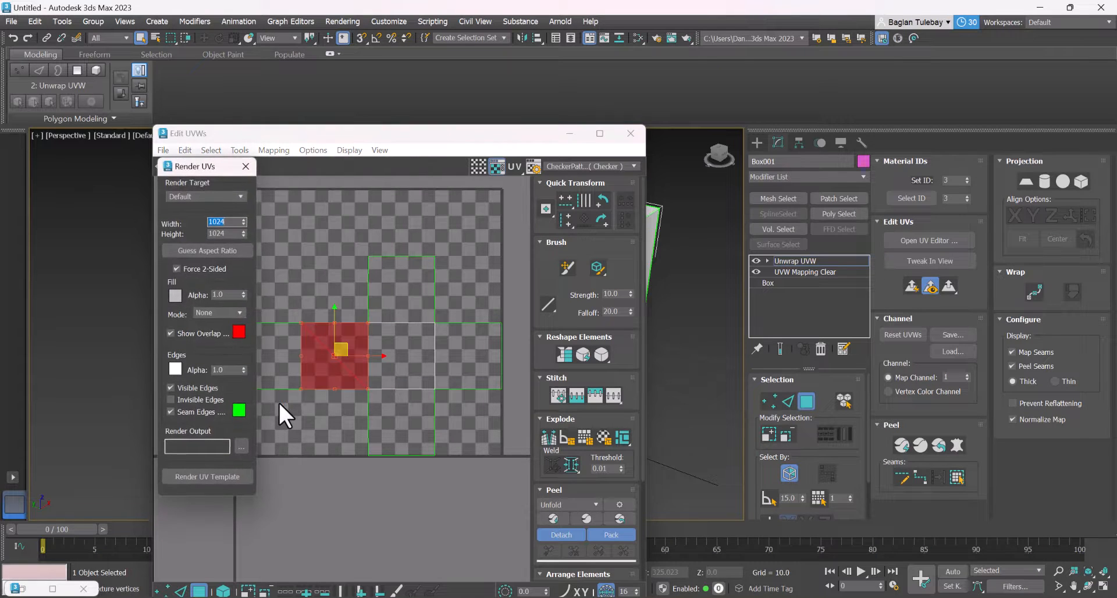
{"action": "left_click", "coordinate": [230, 234]}
{"action": "left_click", "coordinate": [229, 224]}
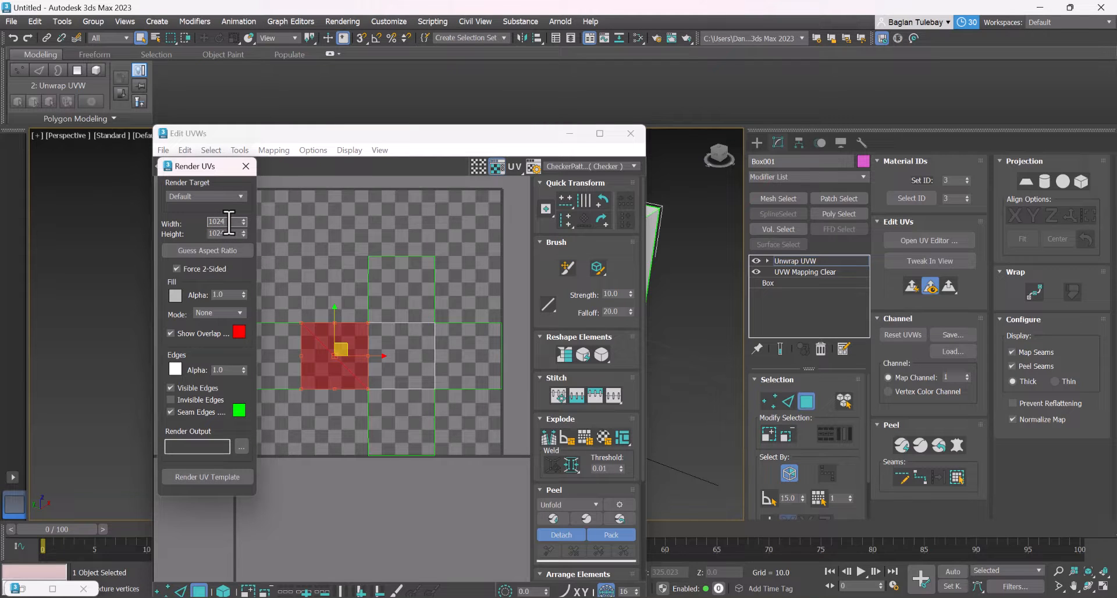
{"action": "left_click", "coordinate": [235, 314]}
{"action": "left_click", "coordinate": [236, 314]}
{"action": "left_click", "coordinate": [205, 476]}
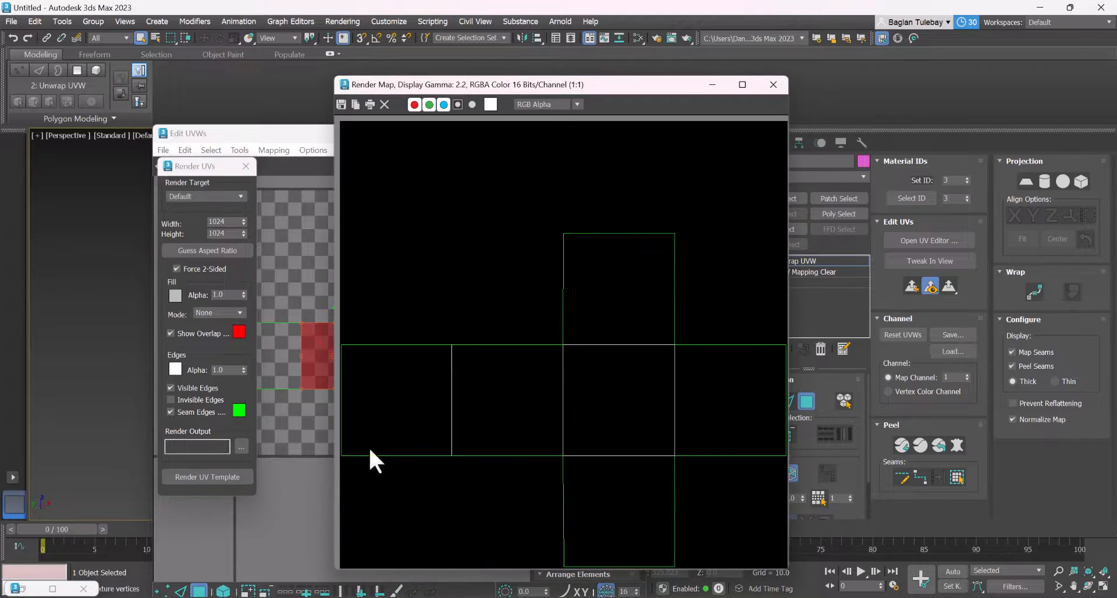
Save the rendered UV template as a JPEG file named Korap in the Downloads folder
{"action": "left_click", "coordinate": [340, 105]}
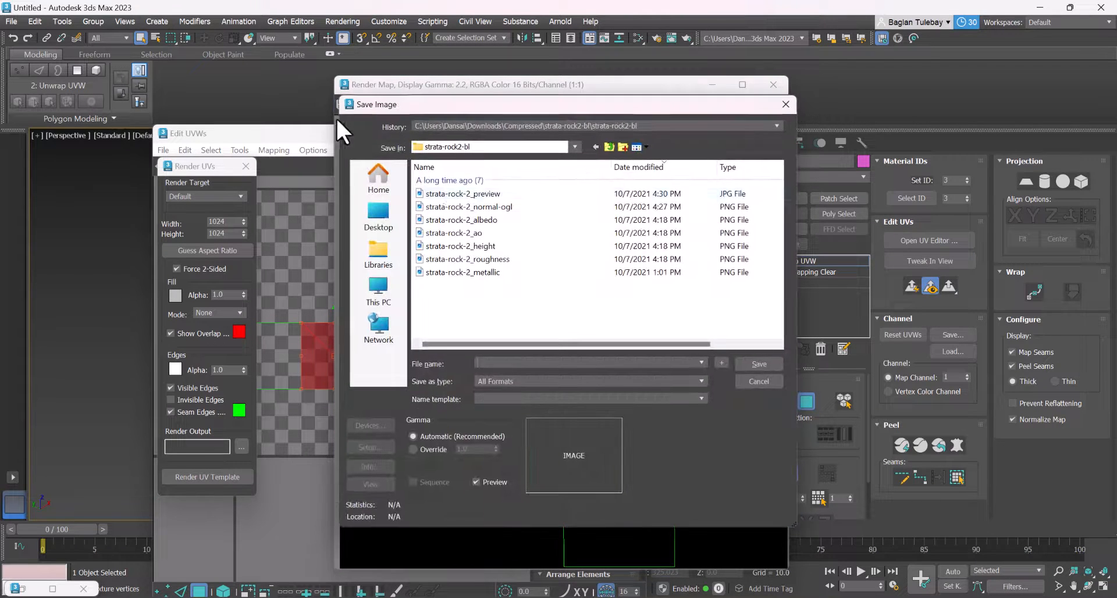
{"action": "left_click", "coordinate": [378, 217]}
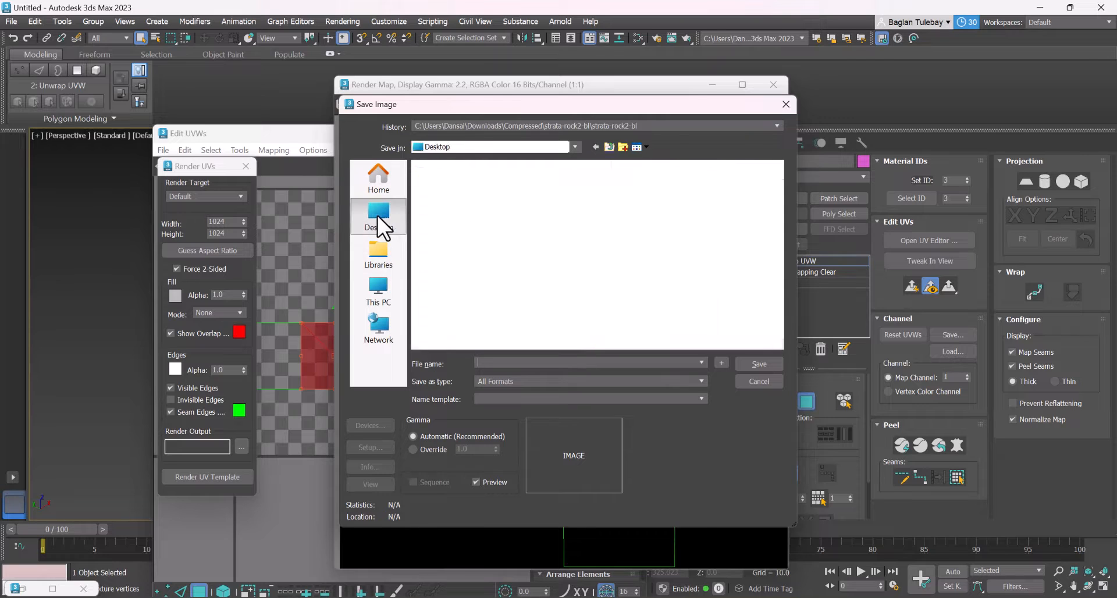
{"action": "double_click", "coordinate": [473, 256]}
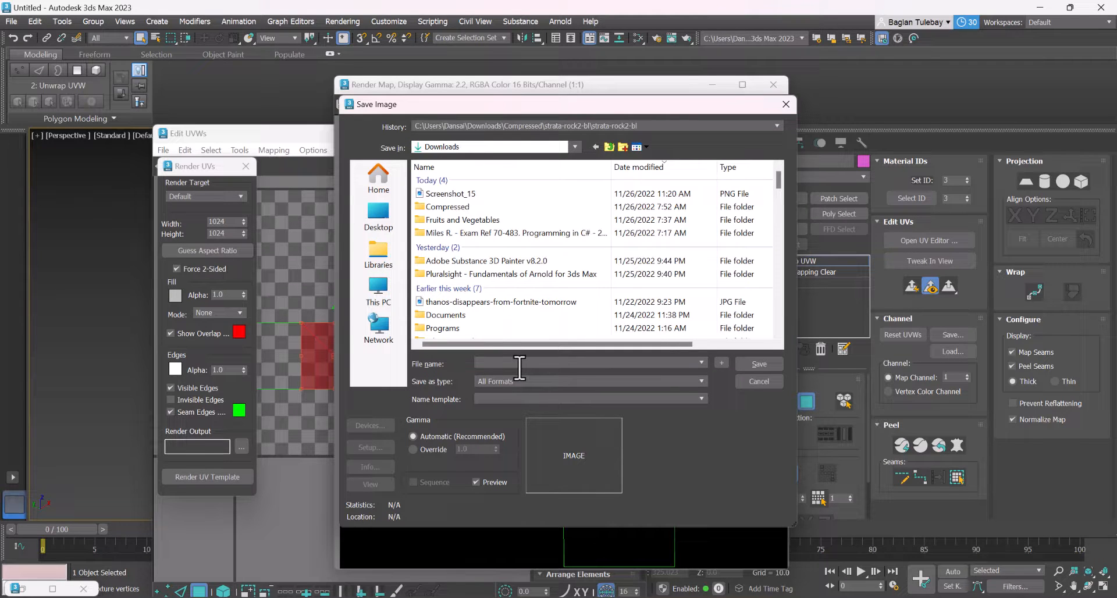
{"action": "type", "text": "Korap"}
{"action": "left_click", "coordinate": [579, 381]}
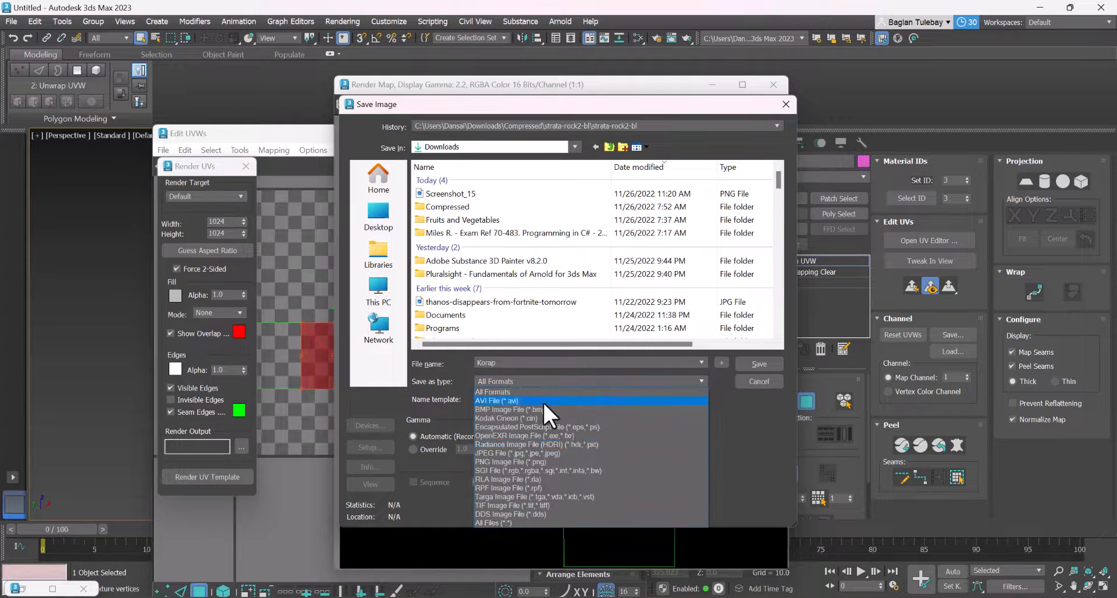
{"action": "left_click", "coordinate": [520, 452]}
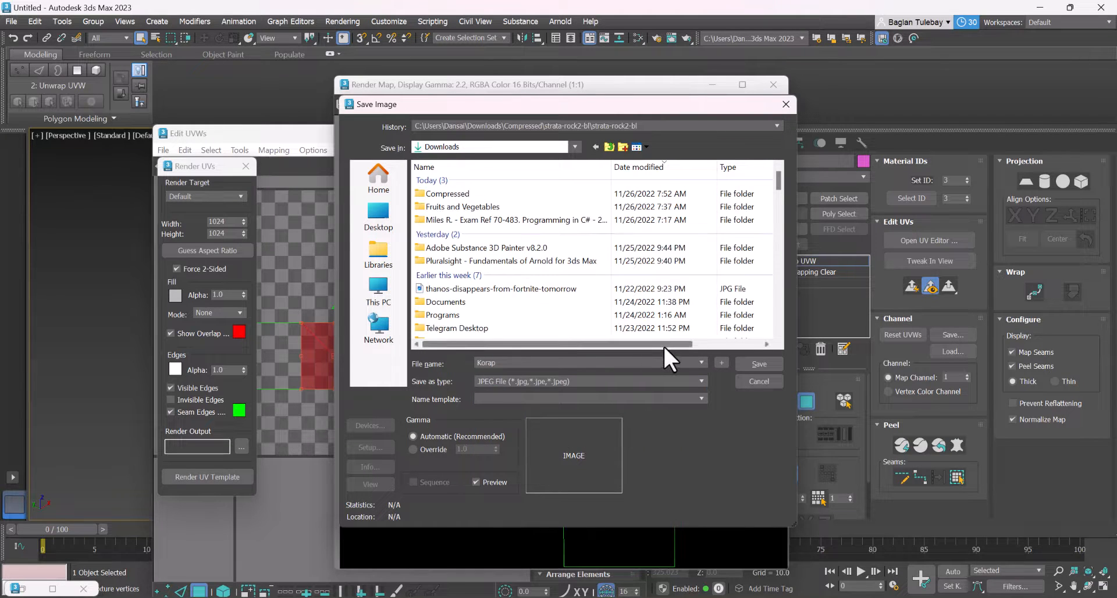
{"action": "left_click", "coordinate": [757, 361]}
{"action": "left_click", "coordinate": [536, 388]}
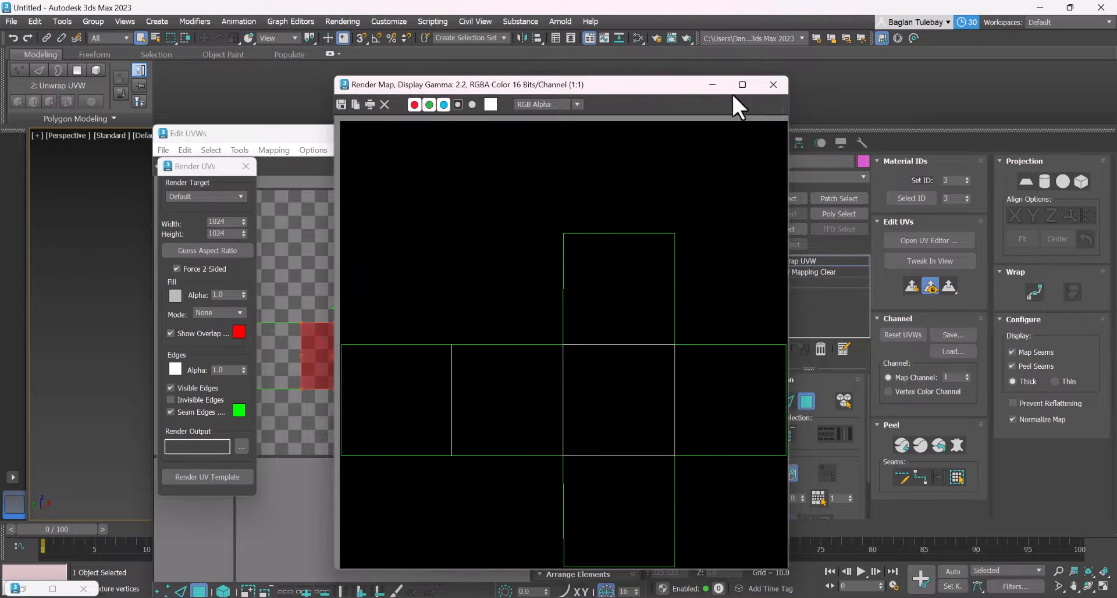
Move the render map and UV editor out of the way, and check the saved Korap image from the Downloads folder
{"action": "left_click_drag", "start_coordinate": [680, 91], "coordinate": [209, 217]}
{"action": "left_click", "coordinate": [567, 139]}
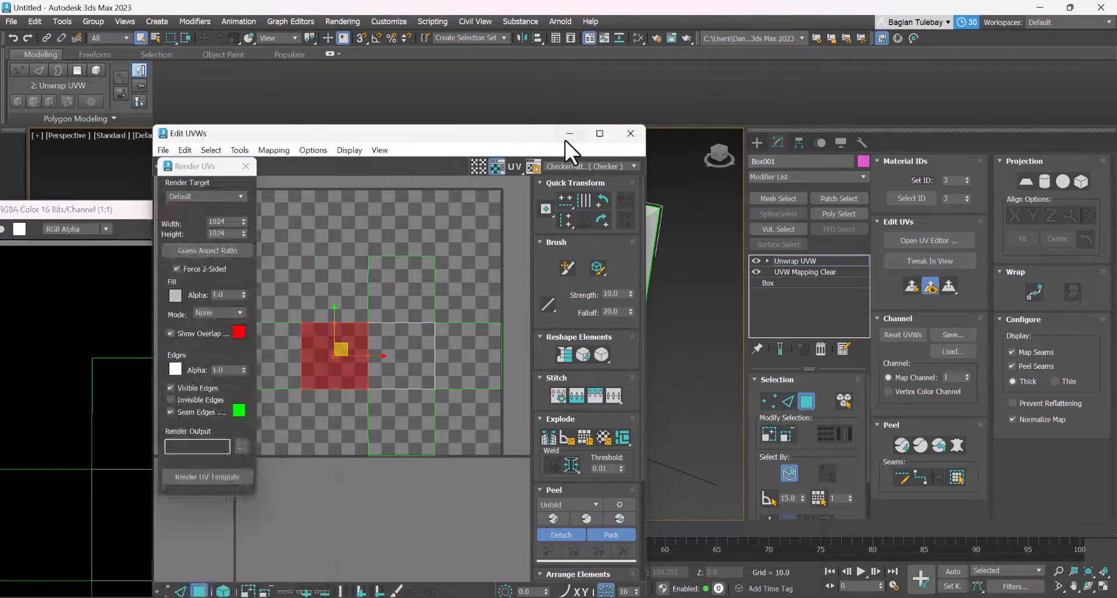
{"action": "middle_click_drag", "start_coordinate": [561, 319], "coordinate": [580, 291]}
{"action": "left_click", "coordinate": [332, 597]}
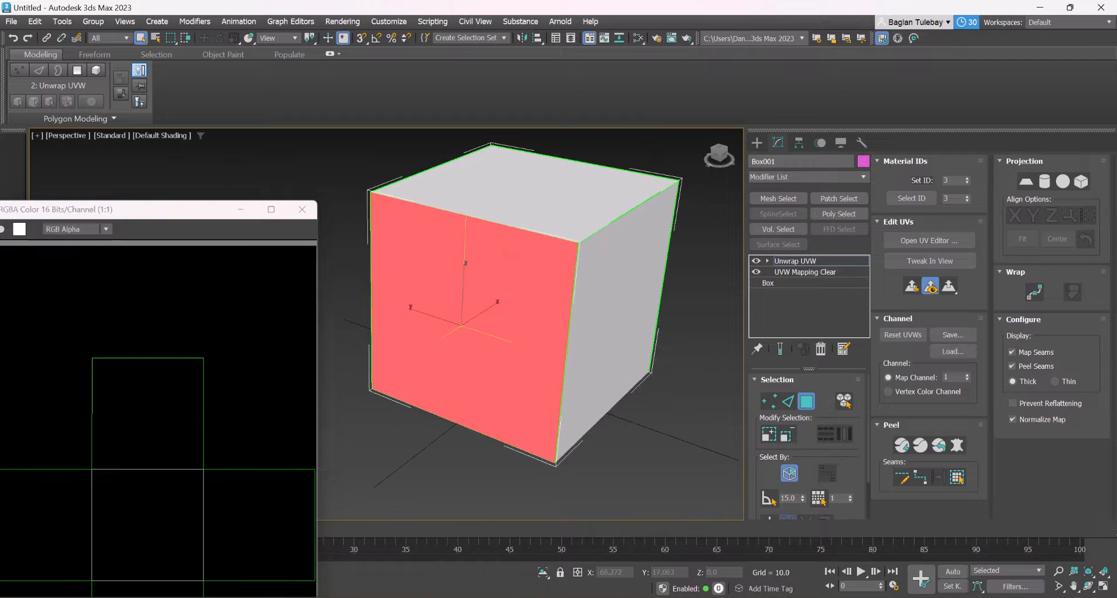
{"action": "left_click", "coordinate": [160, 304]}
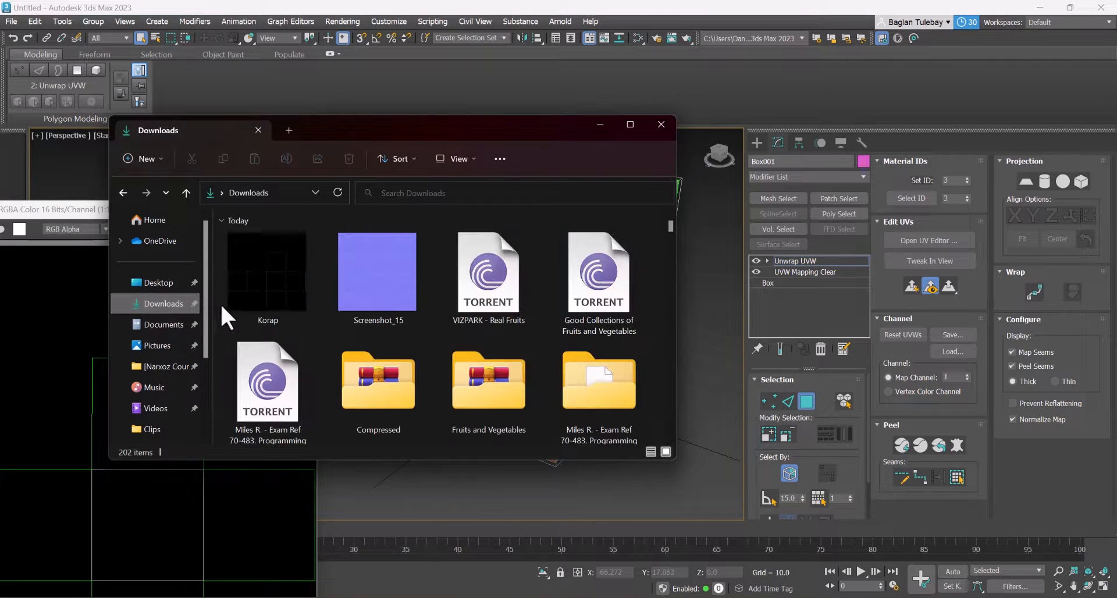
{"action": "left_click", "coordinate": [268, 274]}
{"action": "double_click", "coordinate": [267, 270]}
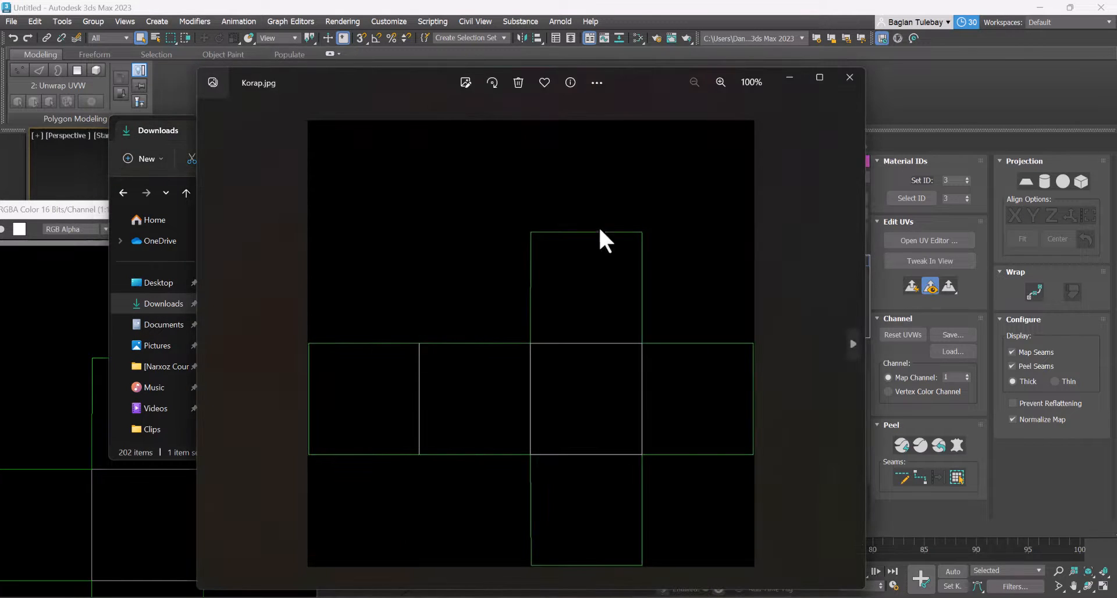
{"action": "left_click", "coordinate": [853, 73]}
Launch Paint, load the Korap image from the Downloads folder into it, maximize the window and activate the Text tool
{"action": "key", "text": "super"}
{"action": "type", "text": "paint"}
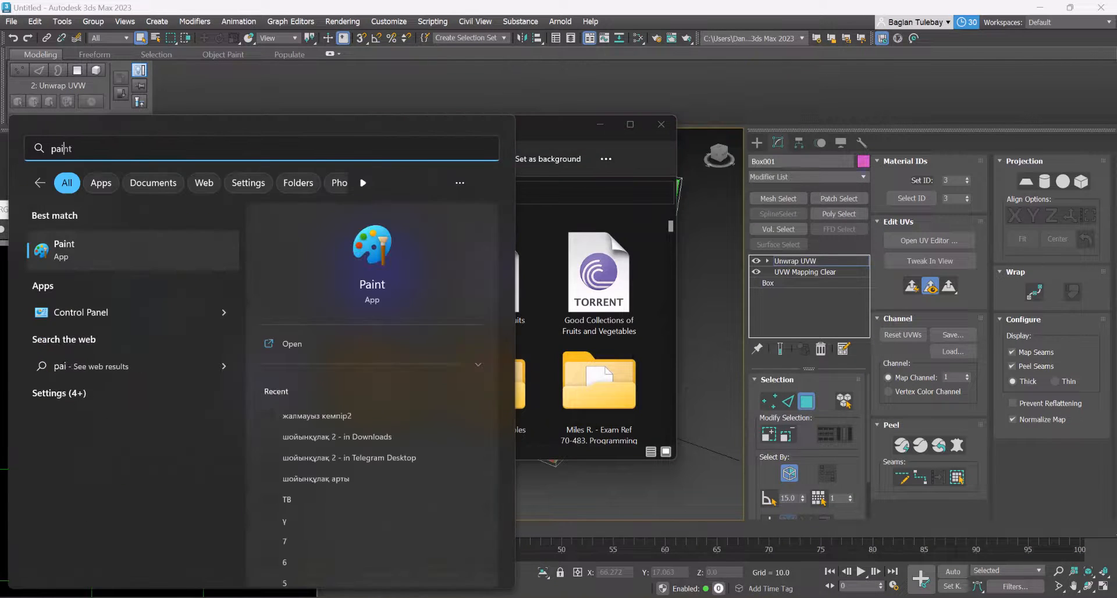
{"action": "key", "text": "Return"}
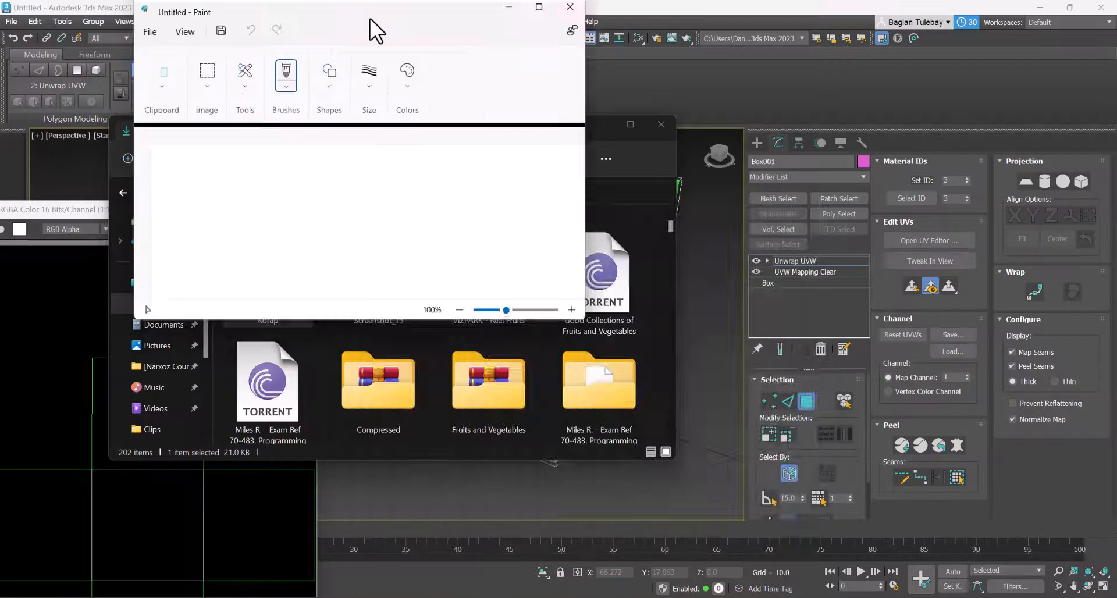
{"action": "left_click_drag", "start_coordinate": [370, 19], "coordinate": [585, 208]}
{"action": "left_click_drag", "start_coordinate": [268, 273], "coordinate": [442, 396]}
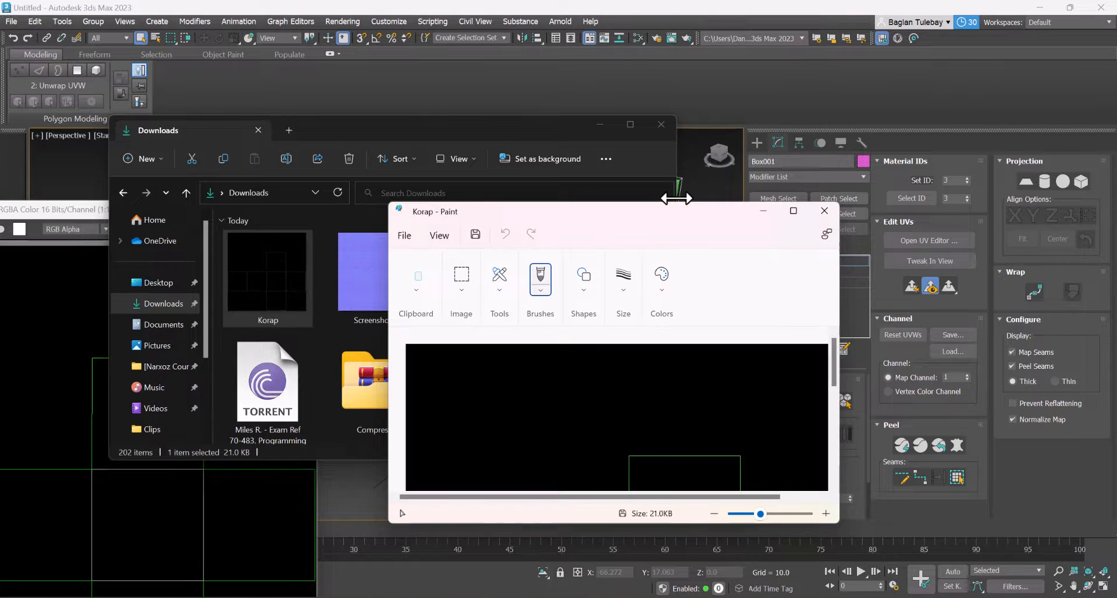
{"action": "double_click", "coordinate": [654, 211]}
{"action": "scroll", "coordinate": [536, 342], "scroll_direction": "down", "scroll_amount": 3, "text": "ctrl"}
{"action": "scroll", "coordinate": [194, 269], "scroll_direction": "up", "scroll_amount": 3, "text": "ctrl"}
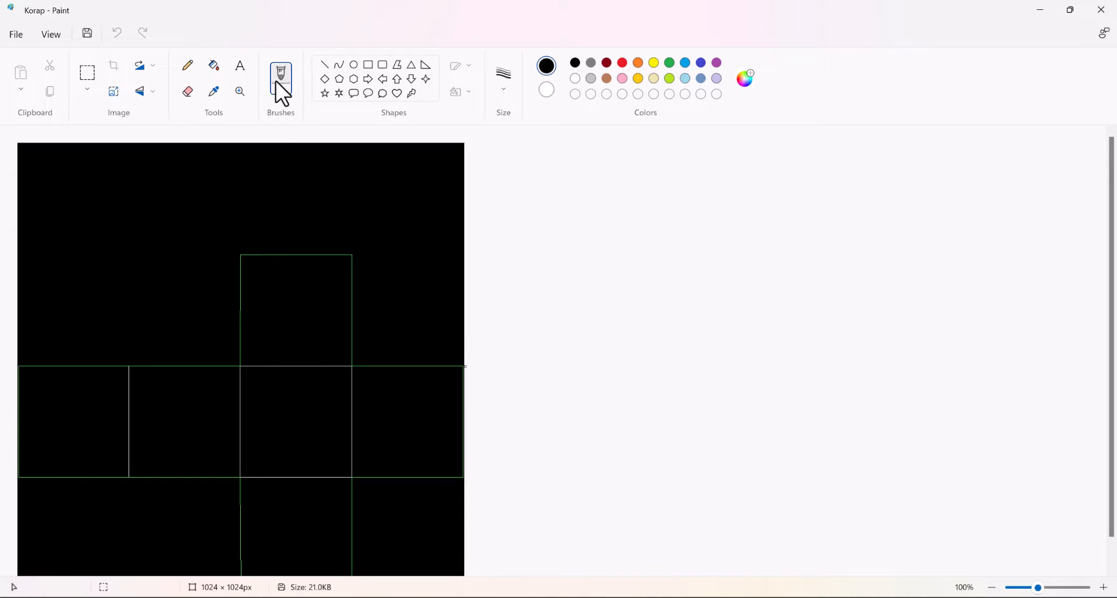
{"action": "left_click", "coordinate": [236, 71]}
Switch to 3ds Max to compare the selected face in the UV editor with the cube, and return to Paint
{"action": "left_click", "coordinate": [1039, 9]}
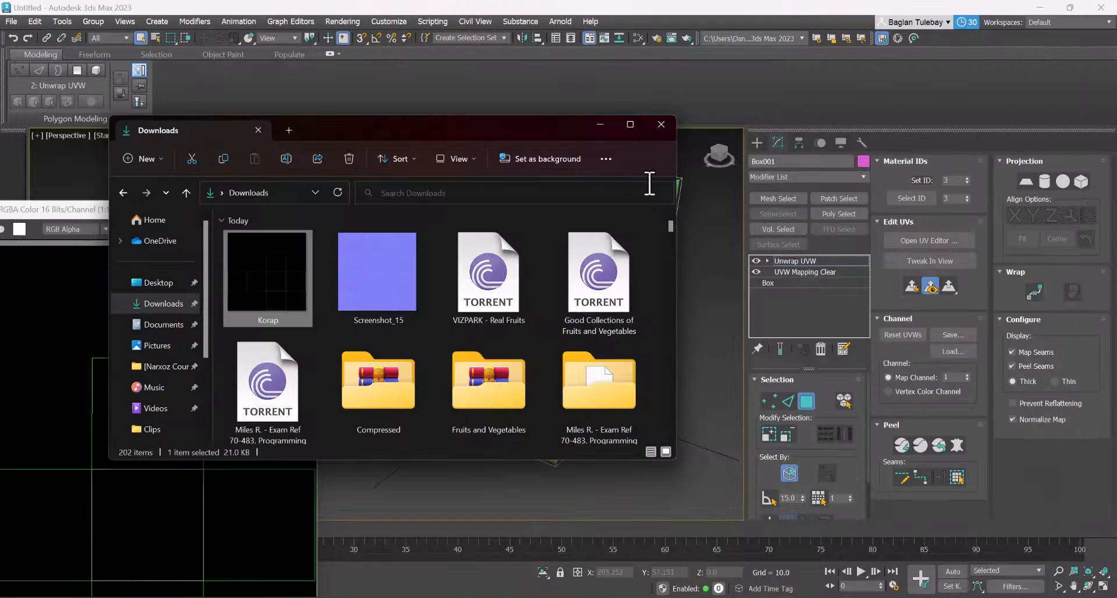
{"action": "left_click", "coordinate": [595, 124]}
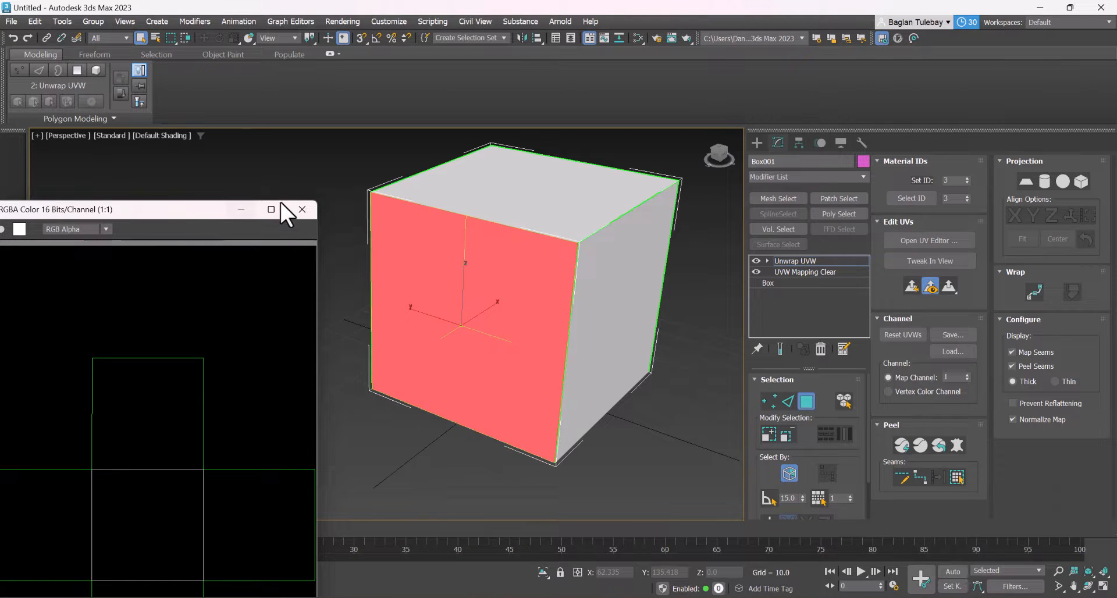
{"action": "left_click", "coordinate": [928, 240]}
{"action": "left_click_drag", "start_coordinate": [451, 155], "coordinate": [235, 155]}
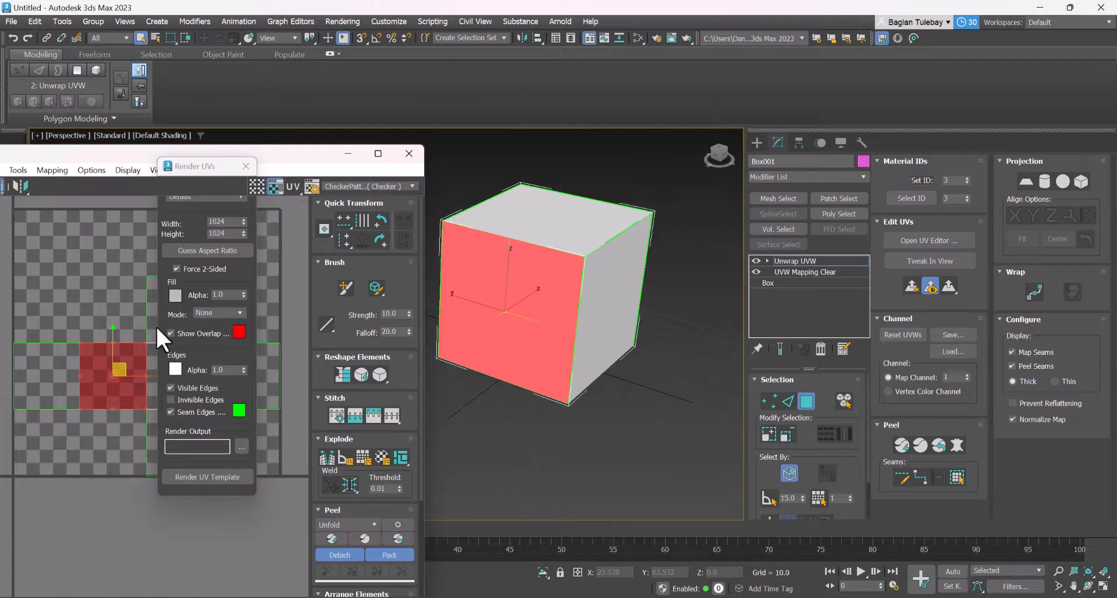
{"action": "key", "text": "alt+Tab"}
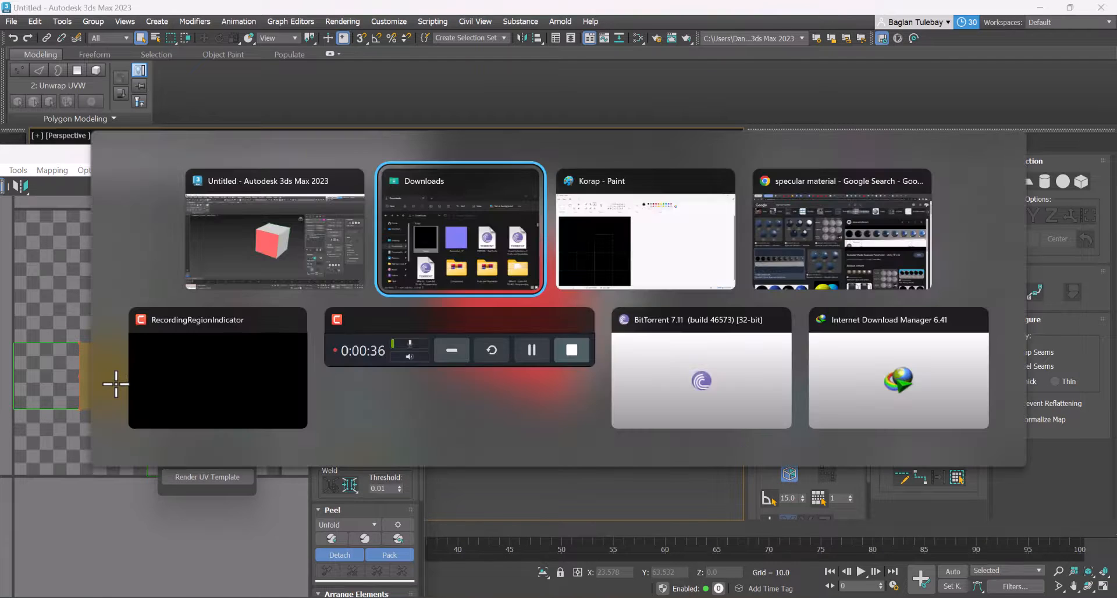
{"action": "key", "text": "alt+Tab"}
Add the text "Salem" in white Calibri 18 near the lower edge of the second square in the template's horizontal row
{"action": "left_click", "coordinate": [170, 407]}
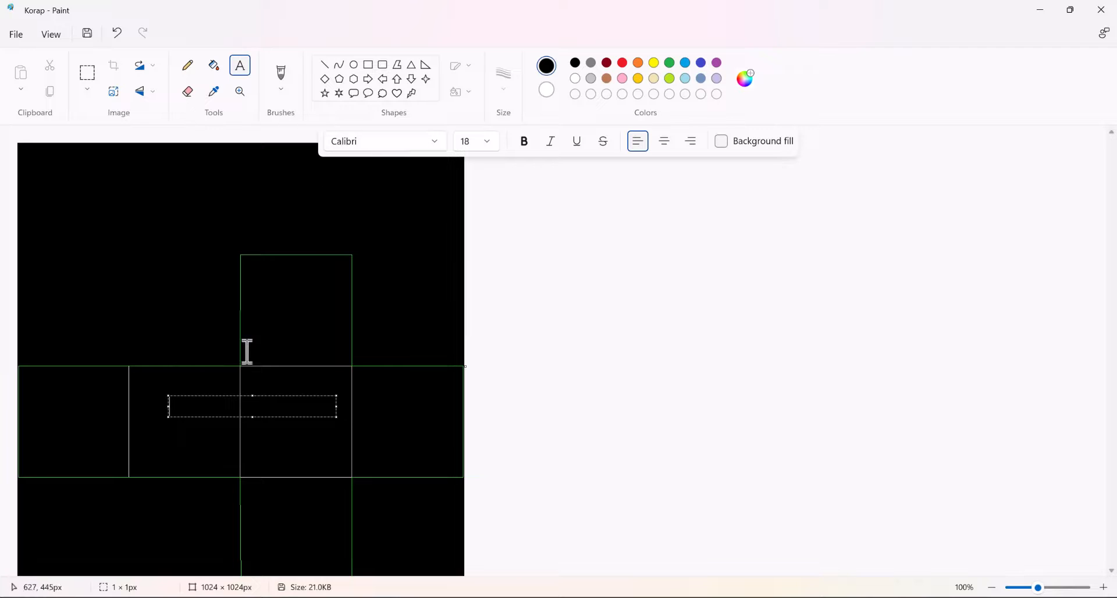
{"action": "type", "text": "as"}
{"action": "type", "text": "m"}
{"action": "key", "text": "ctrl+a"}
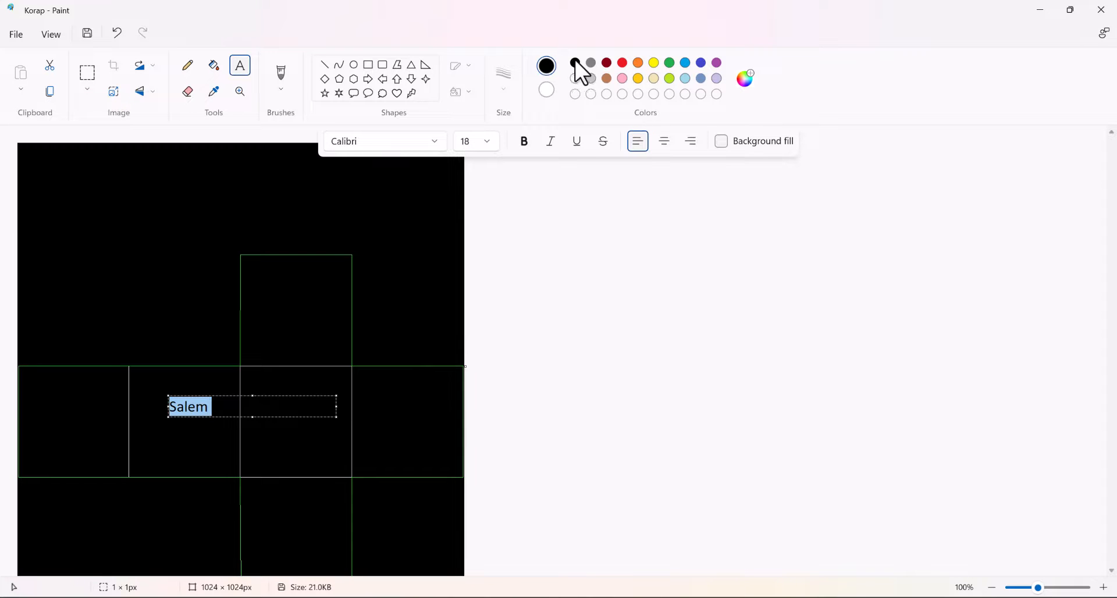
{"action": "left_click", "coordinate": [575, 78]}
{"action": "left_click", "coordinate": [208, 406]}
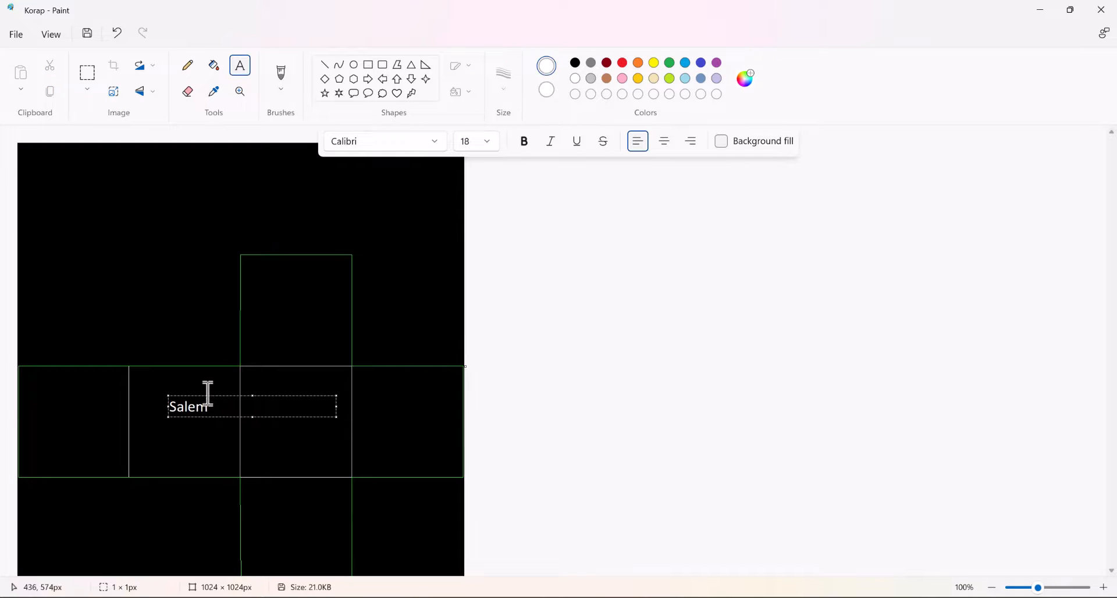
{"action": "left_click_drag", "start_coordinate": [204, 394], "coordinate": [200, 446]}
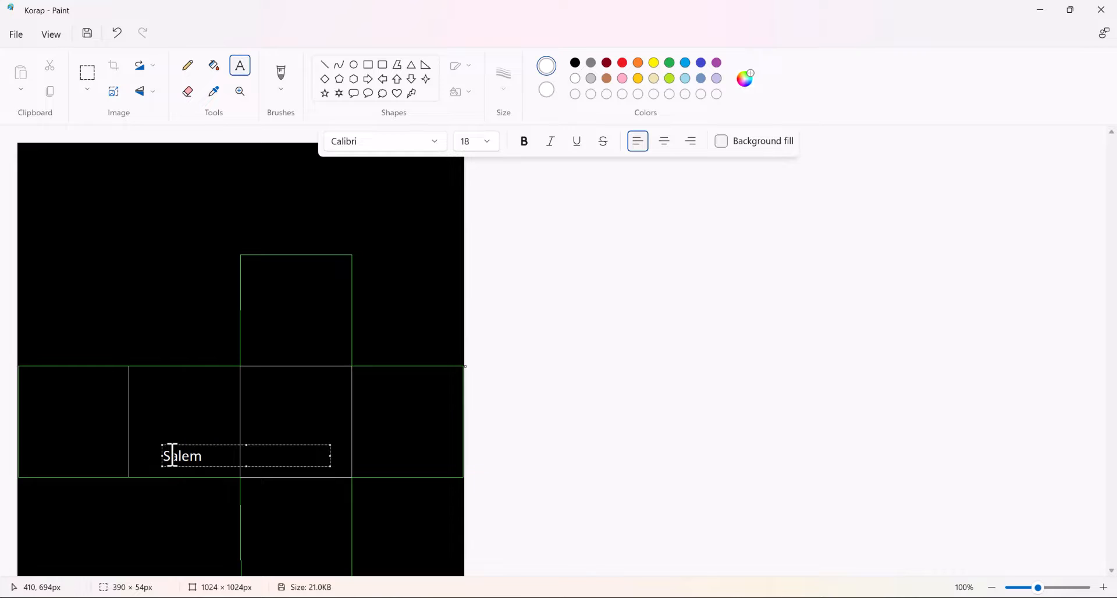
{"action": "left_click", "coordinate": [187, 375]}
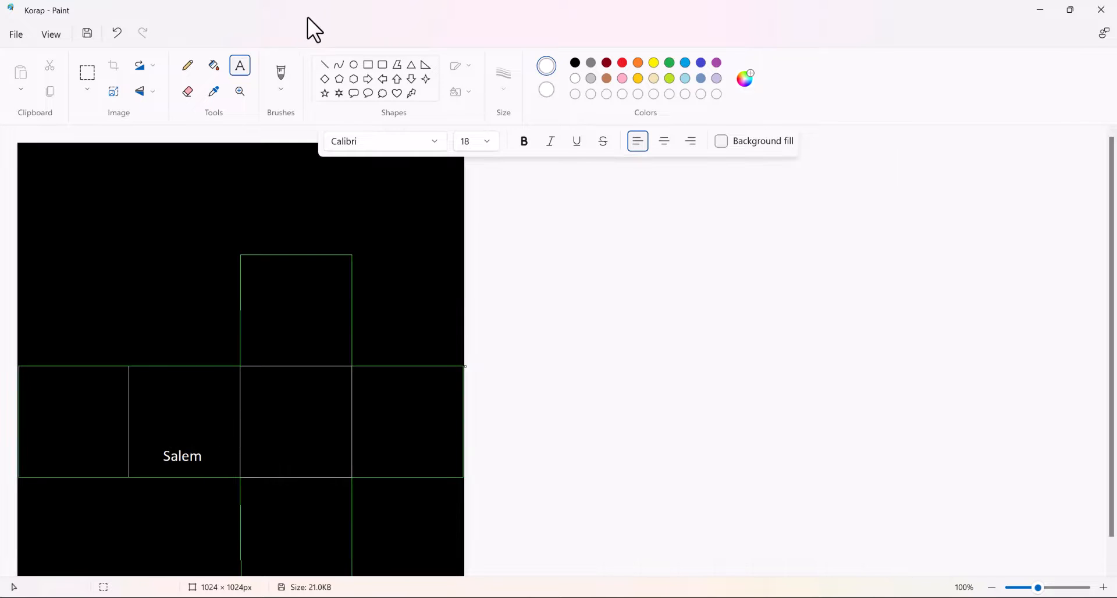
Brush a white freehand ornament of curls and strokes above the "Salem" text, using a thicker brush size
{"action": "left_click", "coordinate": [282, 76]}
{"action": "scroll", "coordinate": [186, 428], "scroll_direction": "up", "scroll_amount": 1, "text": "ctrl"}
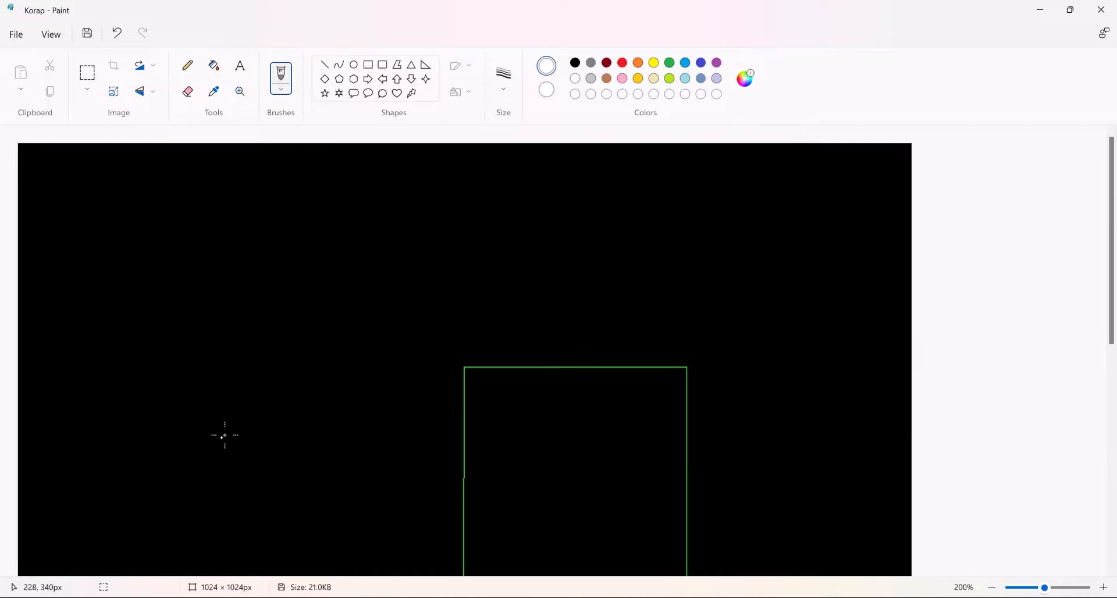
{"action": "scroll", "coordinate": [227, 435], "scroll_direction": "down", "scroll_amount": 6}
{"action": "scroll", "coordinate": [402, 332], "scroll_direction": "up", "scroll_amount": 1}
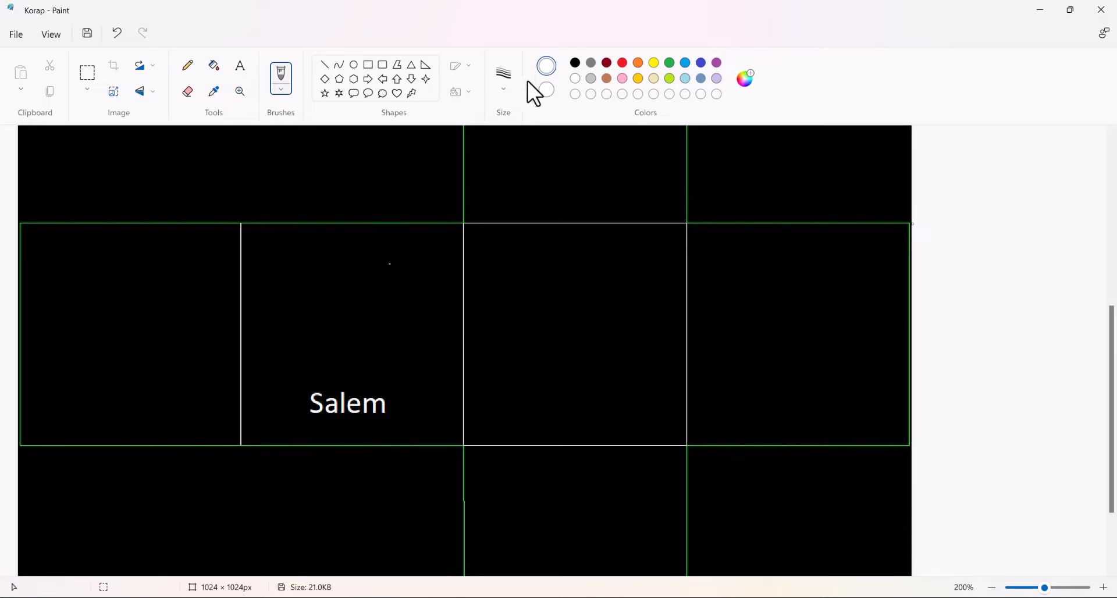
{"action": "left_click", "coordinate": [508, 86]}
{"action": "left_click", "coordinate": [386, 272]}
{"action": "mouse_move", "coordinate": [351, 290]}
{"action": "left_mouse_down"}
{"action": "mouse_move", "coordinate": [399, 287]}
{"action": "mouse_move", "coordinate": [385, 299]}
{"action": "left_mouse_up"}
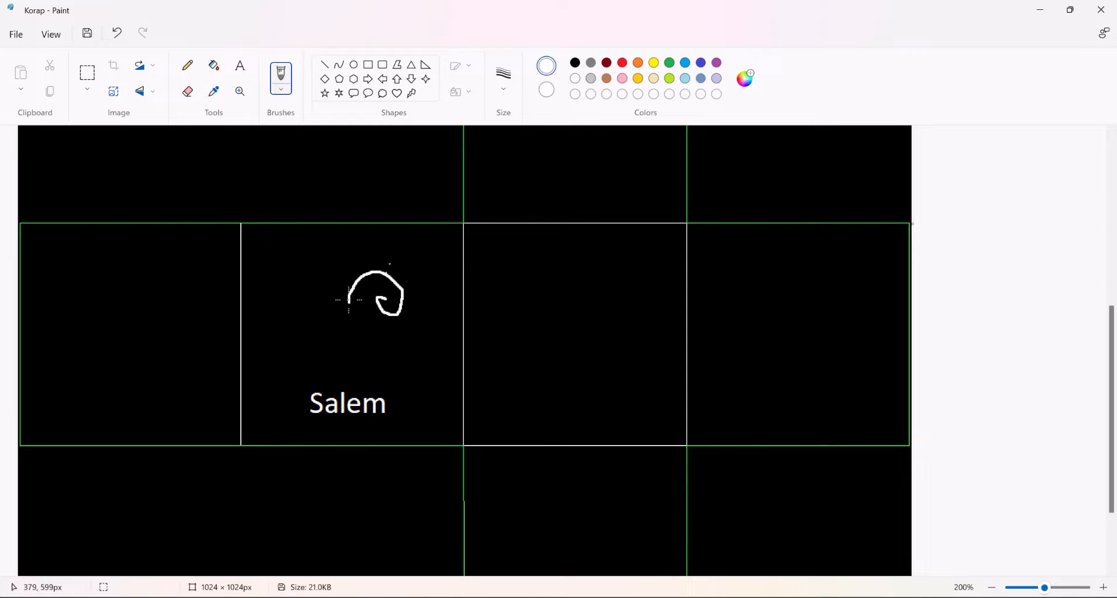
{"action": "mouse_move", "coordinate": [319, 277]}
{"action": "left_mouse_down"}
{"action": "mouse_move", "coordinate": [314, 303]}
{"action": "mouse_move", "coordinate": [336, 283]}
{"action": "mouse_move", "coordinate": [353, 289]}
{"action": "mouse_move", "coordinate": [349, 335]}
{"action": "mouse_move", "coordinate": [323, 344]}
{"action": "left_mouse_up"}
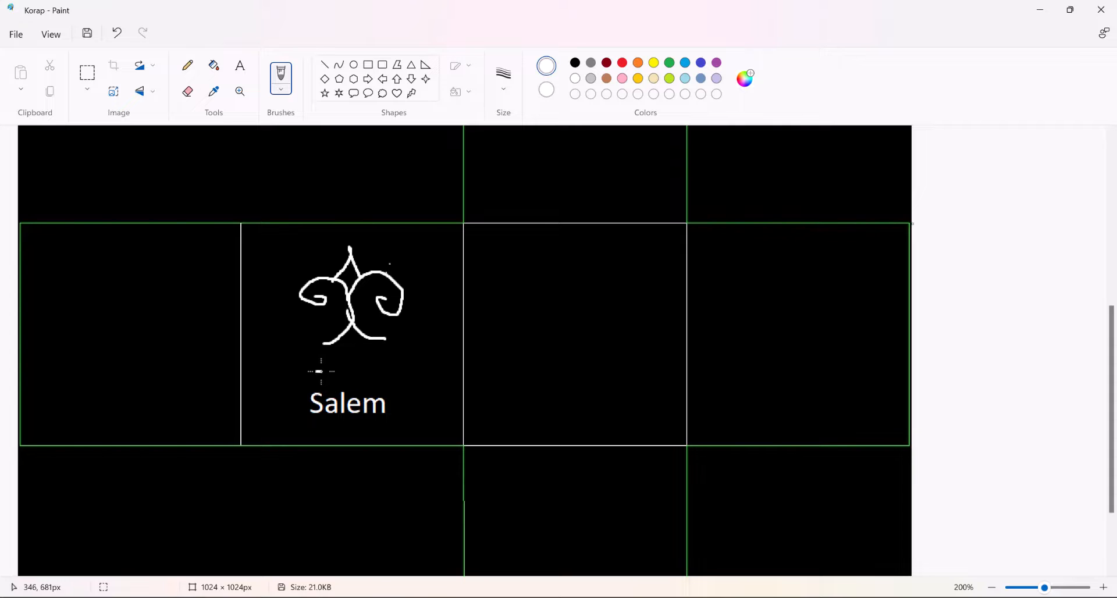
{"action": "left_click_drag", "start_coordinate": [319, 371], "coordinate": [377, 373]}
{"action": "left_click_drag", "start_coordinate": [385, 355], "coordinate": [405, 379]}
{"action": "scroll", "coordinate": [323, 416], "scroll_direction": "down", "scroll_amount": 2}
{"action": "scroll", "coordinate": [326, 419], "scroll_direction": "up", "scroll_amount": 4}
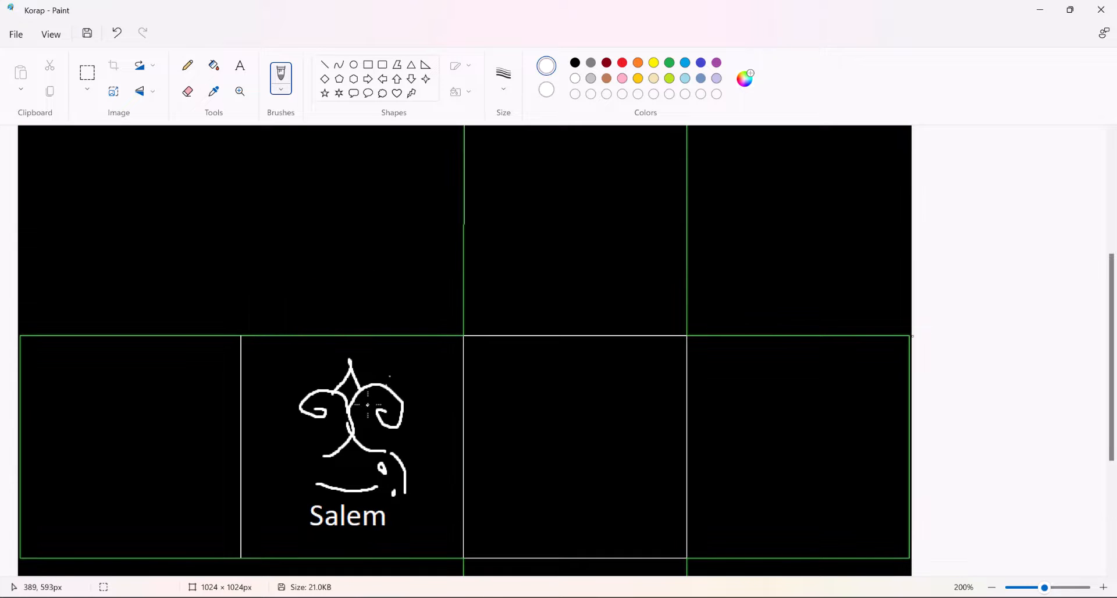
Return to 3ds Max, minimize the UV editor and render map windows, and leave the Unwrap UVW modifier editing
{"action": "left_click", "coordinate": [1037, 7]}
{"action": "left_click_drag", "start_coordinate": [209, 148], "coordinate": [355, 206]}
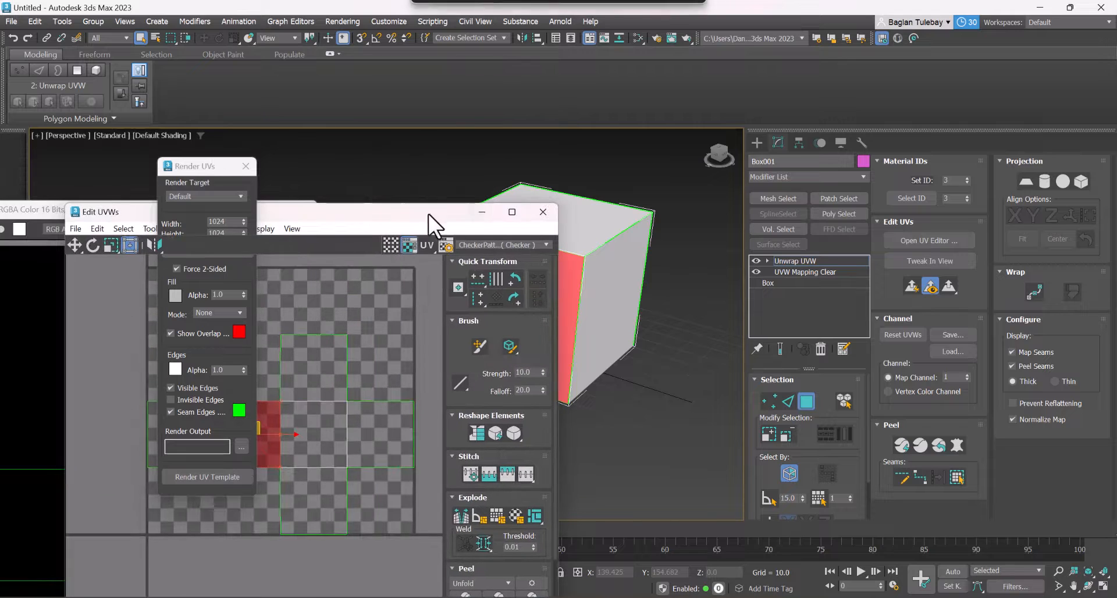
{"action": "left_click", "coordinate": [490, 214]}
{"action": "left_click", "coordinate": [241, 209]}
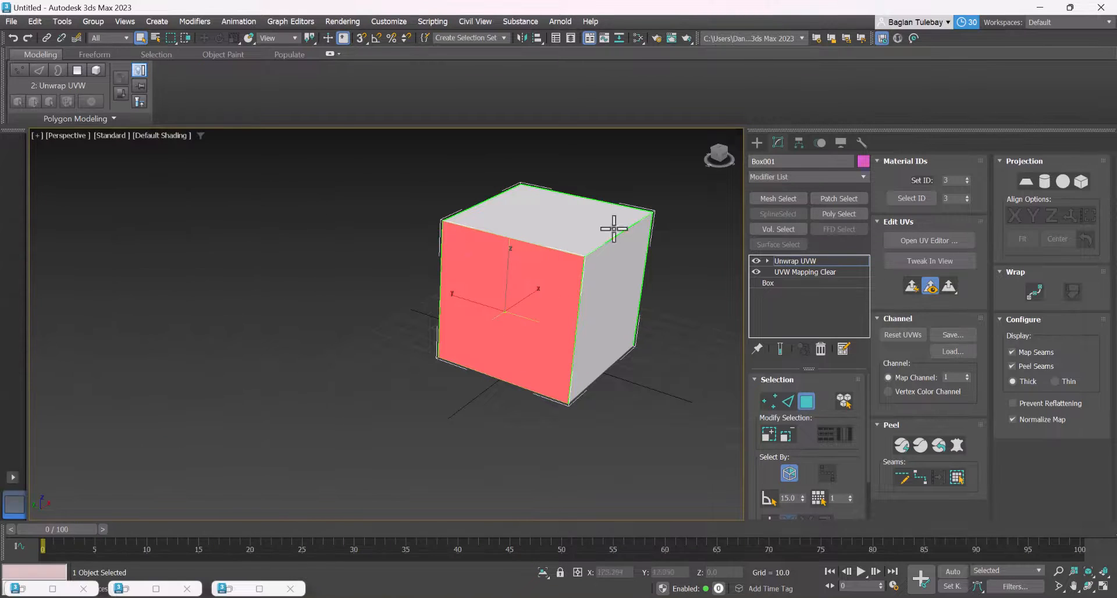
{"action": "left_click", "coordinate": [757, 143]}
Assign the Arnold Standard Surface material in the Slate Material Editor to the selected cube
{"action": "key", "text": "m"}
{"action": "scroll", "coordinate": [780, 308], "scroll_direction": "down", "scroll_amount": 2}
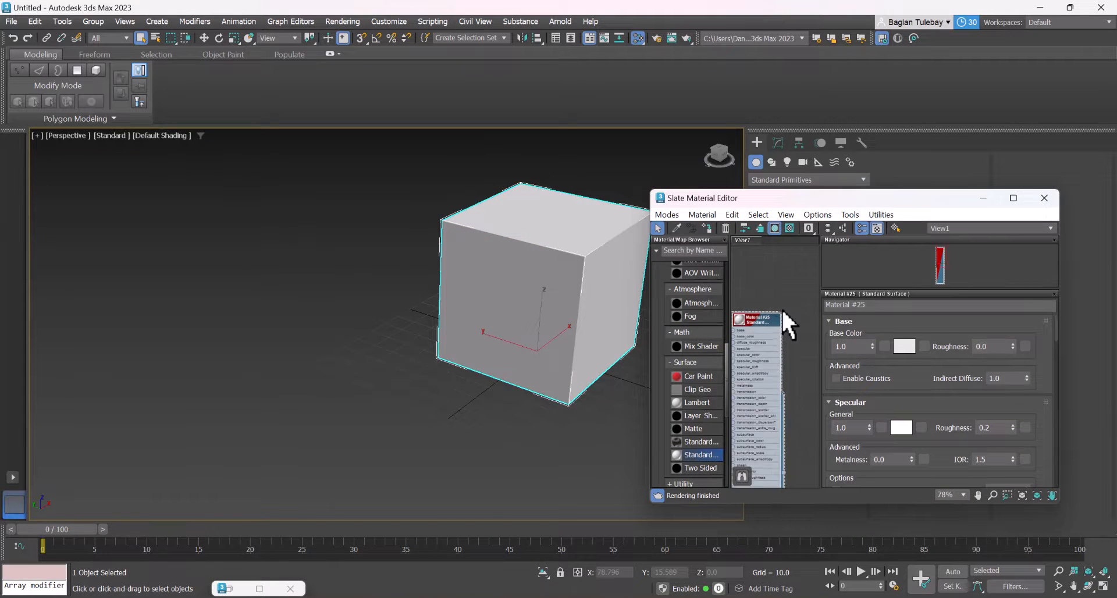
{"action": "middle_click_drag", "start_coordinate": [780, 309], "coordinate": [808, 275]}
{"action": "scroll", "coordinate": [791, 288], "scroll_direction": "up", "scroll_amount": 2}
{"action": "right_click", "coordinate": [794, 276]}
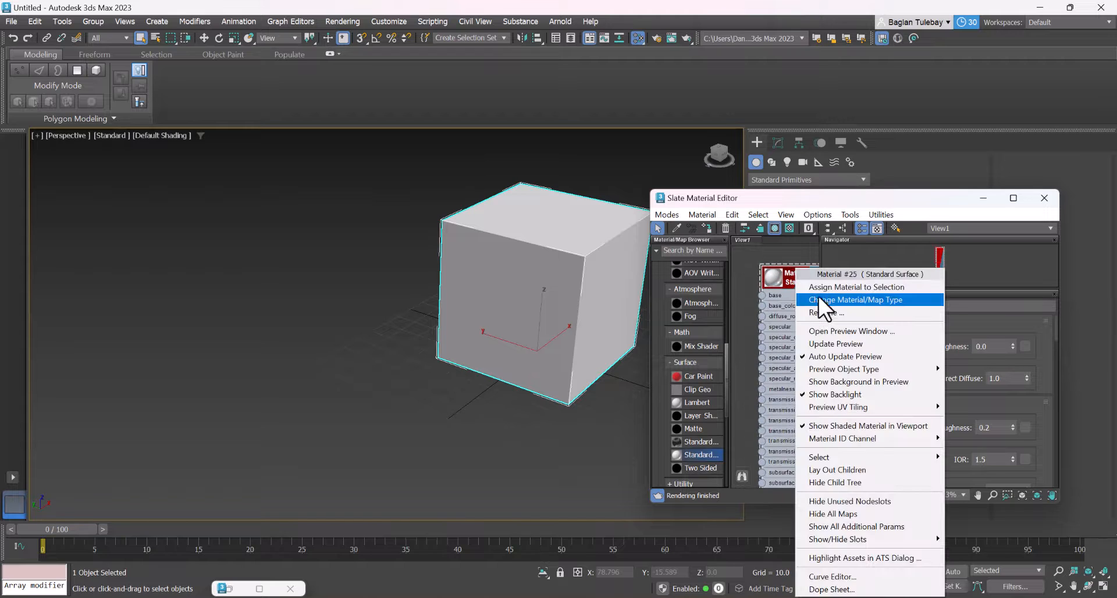
{"action": "left_click", "coordinate": [812, 289]}
{"action": "scroll", "coordinate": [768, 299], "scroll_direction": "up", "scroll_amount": 2}
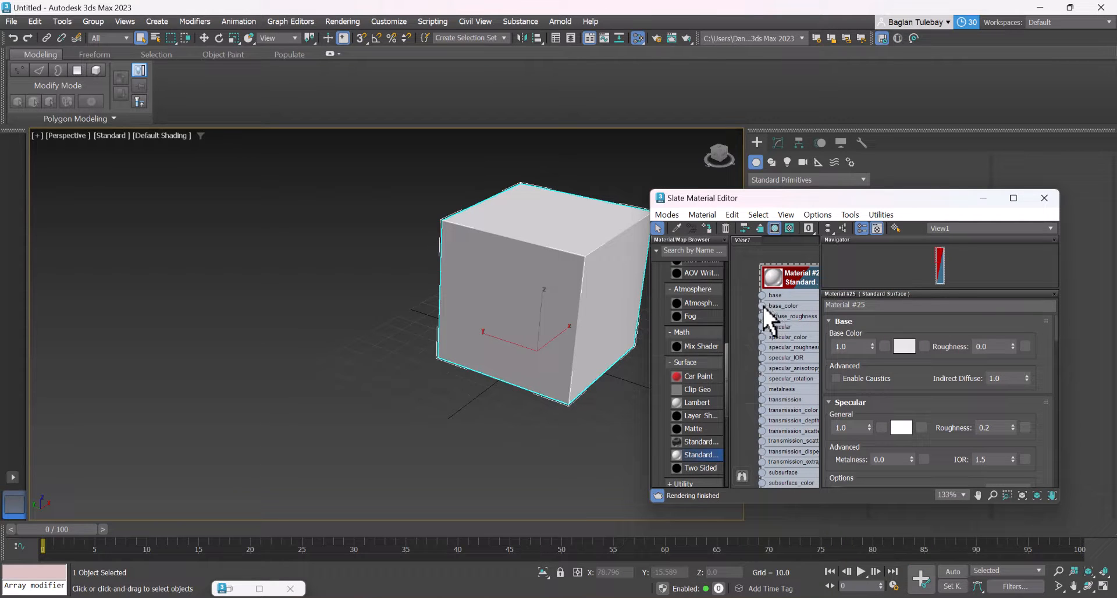
Connect a Bitmap map using the Korap image from Downloads to the material's base_color
{"action": "left_click_drag", "start_coordinate": [762, 305], "coordinate": [744, 321]}
{"action": "mouse_move", "coordinate": [781, 347]}
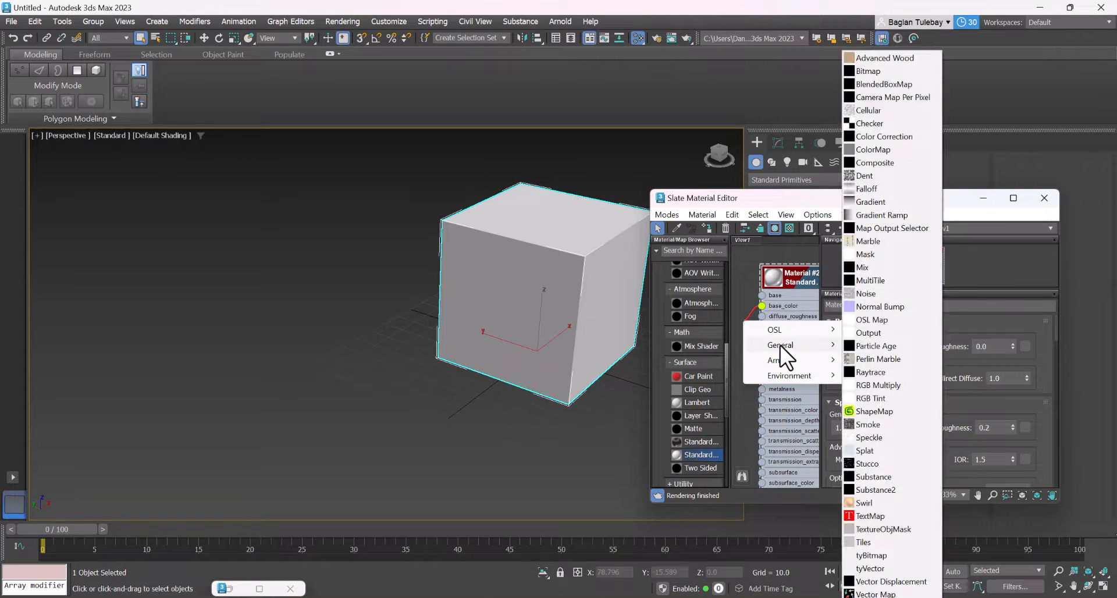
{"action": "left_click", "coordinate": [878, 76]}
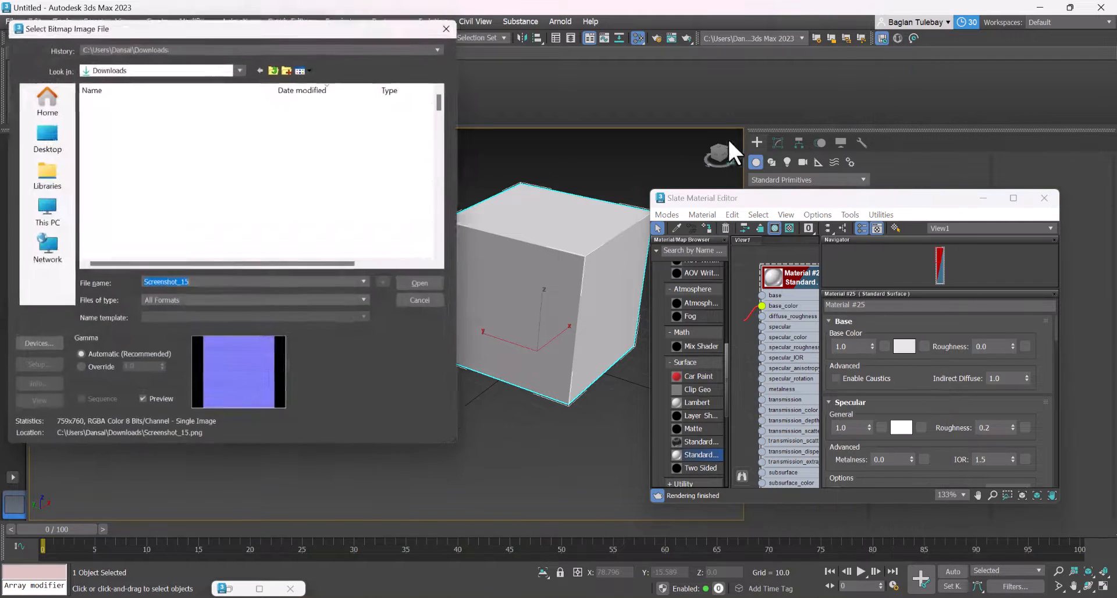
{"action": "left_click", "coordinate": [93, 113]}
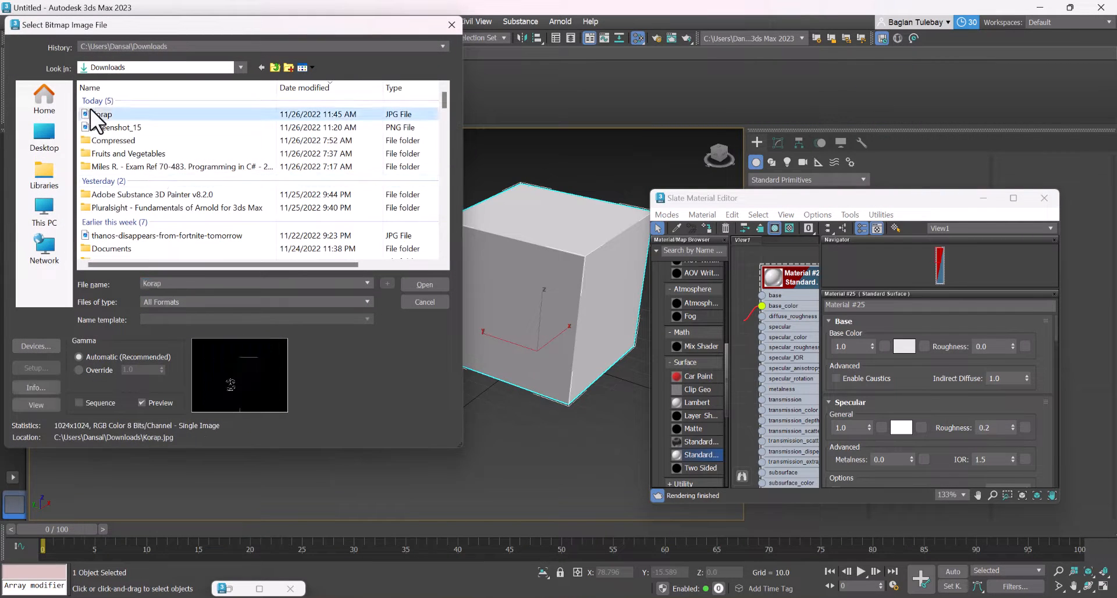
{"action": "left_click", "coordinate": [417, 285]}
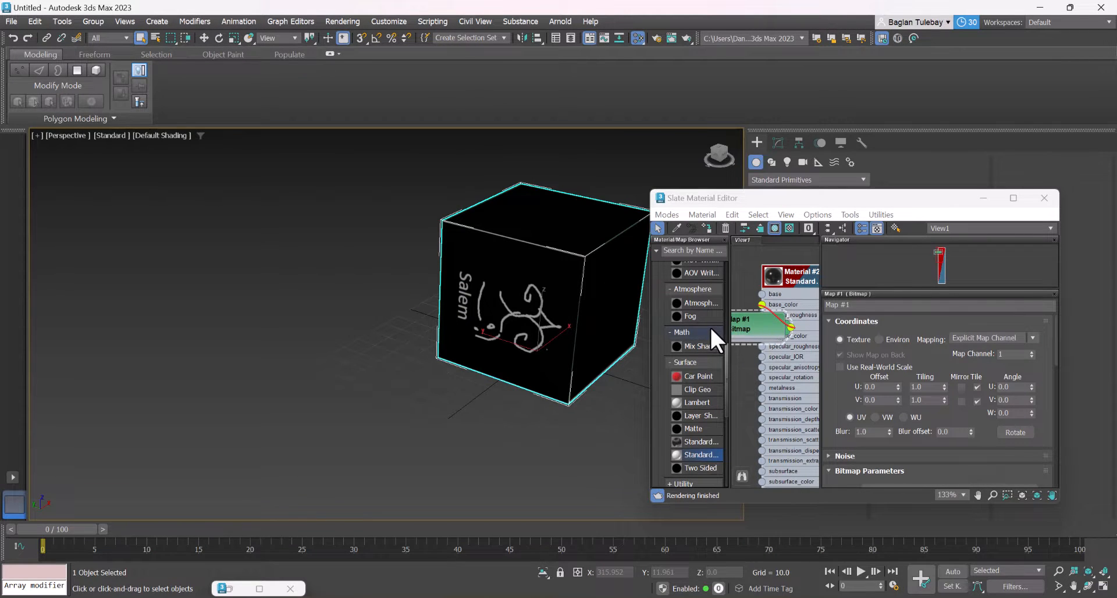
Switch to Paint, try moving a rectangular selection of the ornament and "Salem" text, and undo the move
{"action": "key", "text": "alt+Tab"}
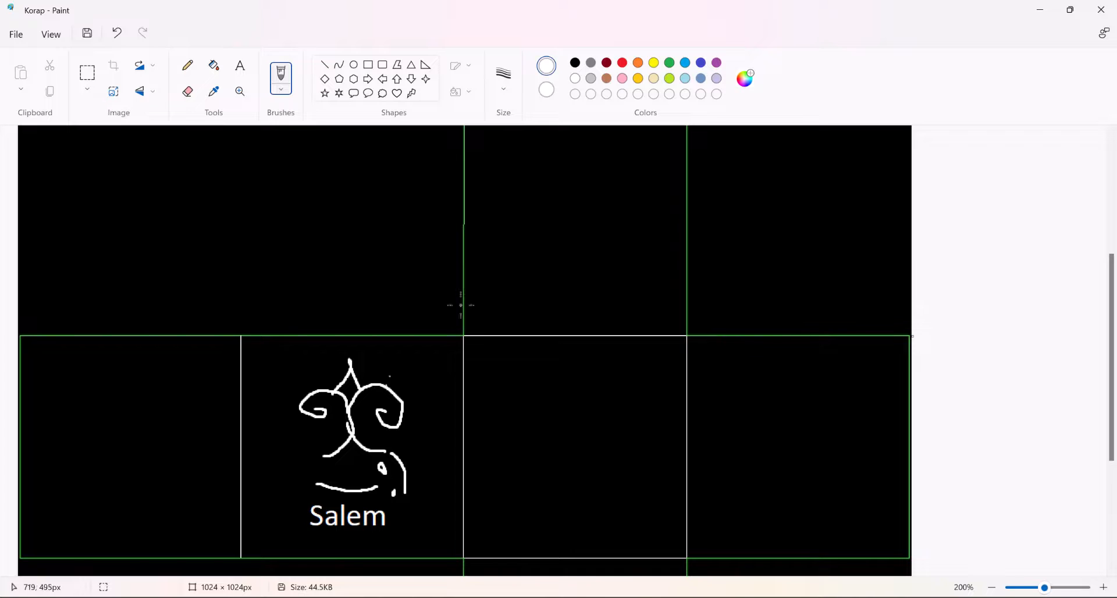
{"action": "left_click", "coordinate": [89, 75]}
{"action": "left_click_drag", "start_coordinate": [281, 353], "coordinate": [428, 547]}
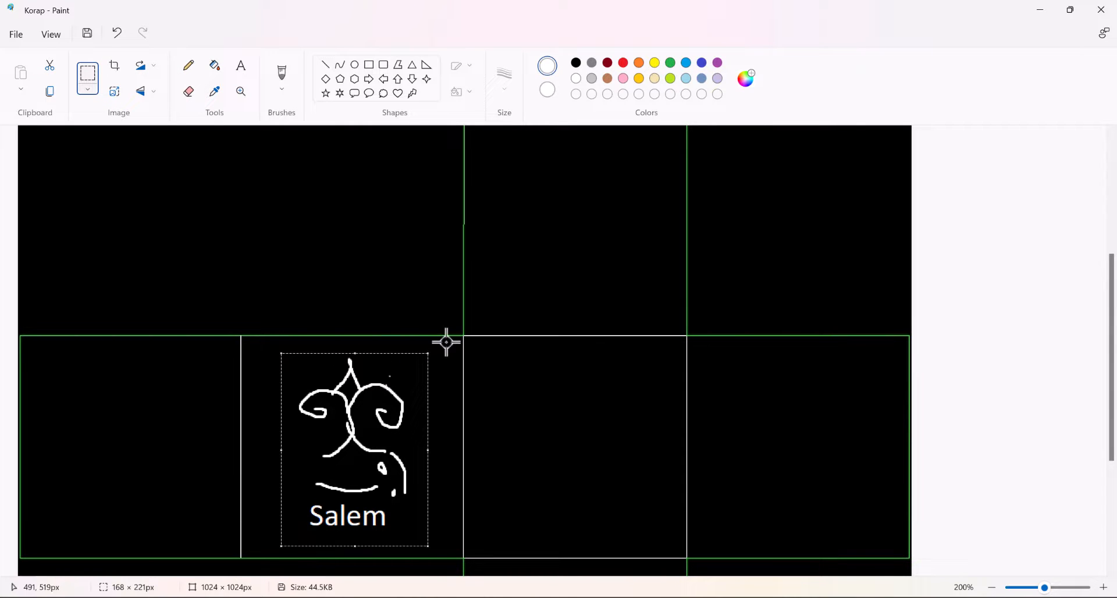
{"action": "left_click_drag", "start_coordinate": [407, 367], "coordinate": [421, 377]}
{"action": "key", "text": "ctrl+z"}
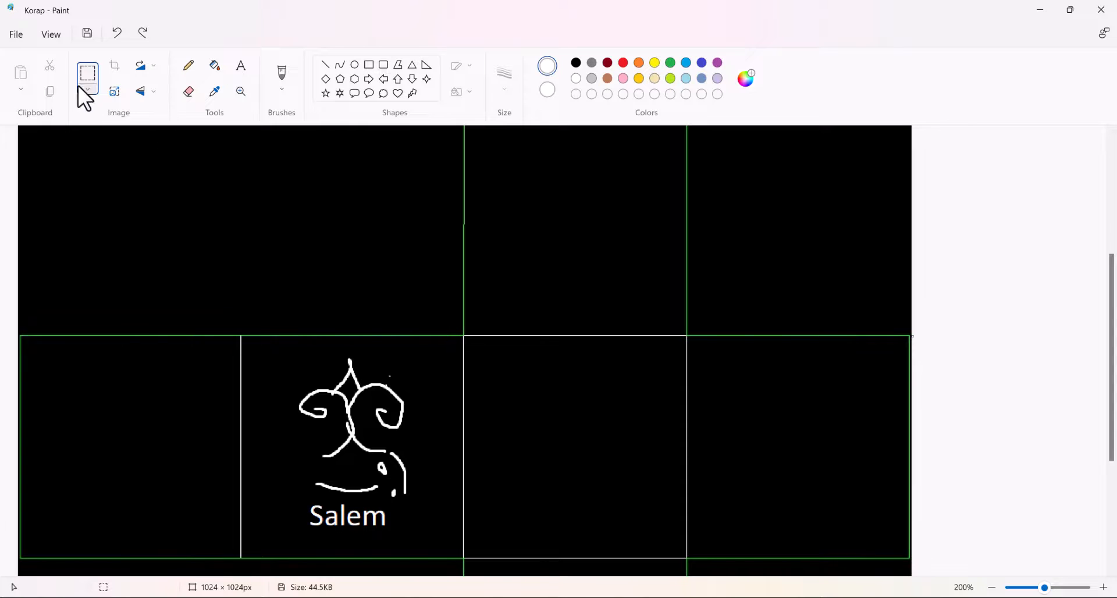
{"action": "left_click", "coordinate": [142, 33]}
{"action": "key", "text": "ctrl+z"}
Try rotating the whole template image right by 90°, and undo the rotation
{"action": "left_click", "coordinate": [87, 89]}
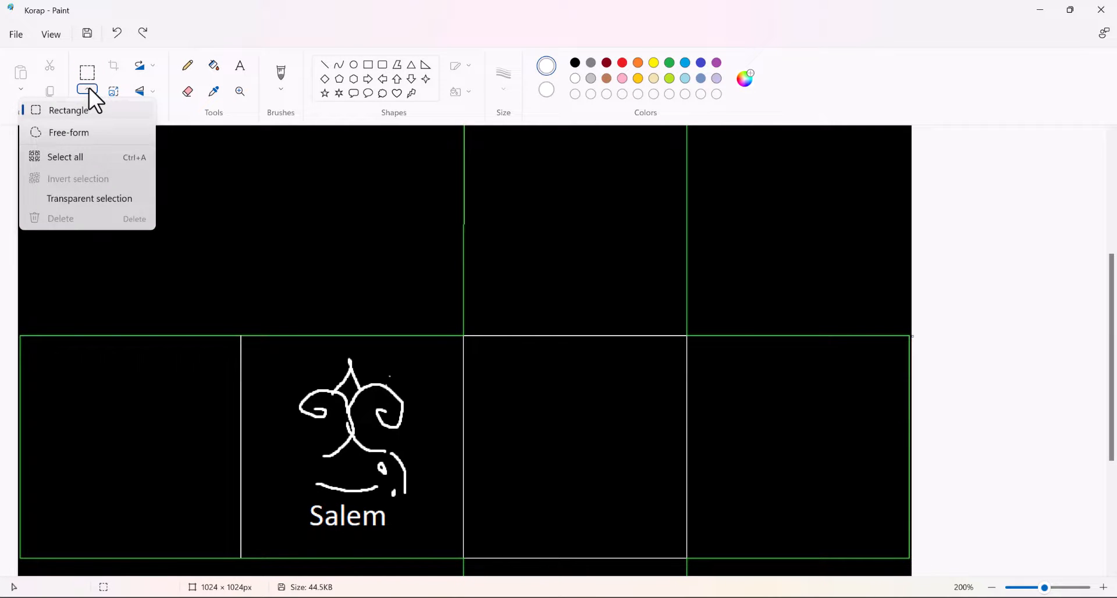
{"action": "left_click", "coordinate": [89, 88]}
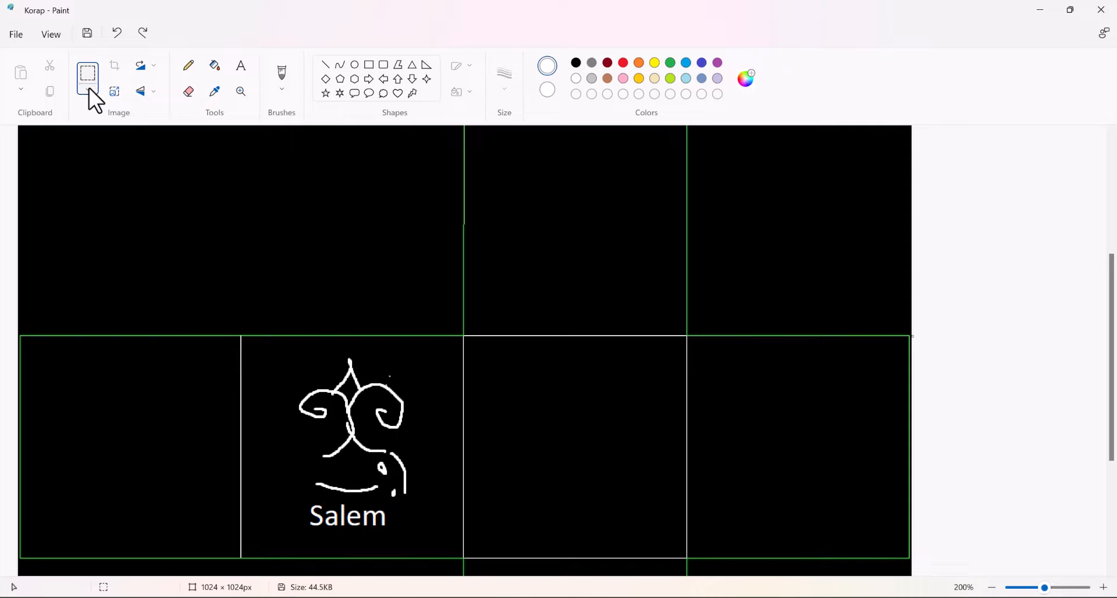
{"action": "left_click", "coordinate": [151, 89]}
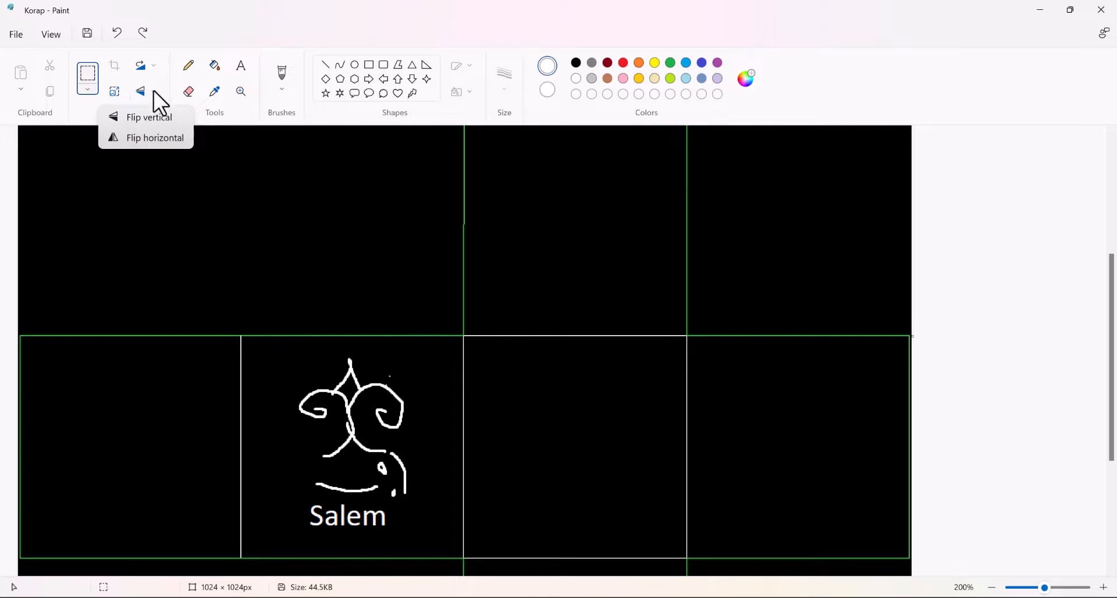
{"action": "left_click", "coordinate": [148, 64]}
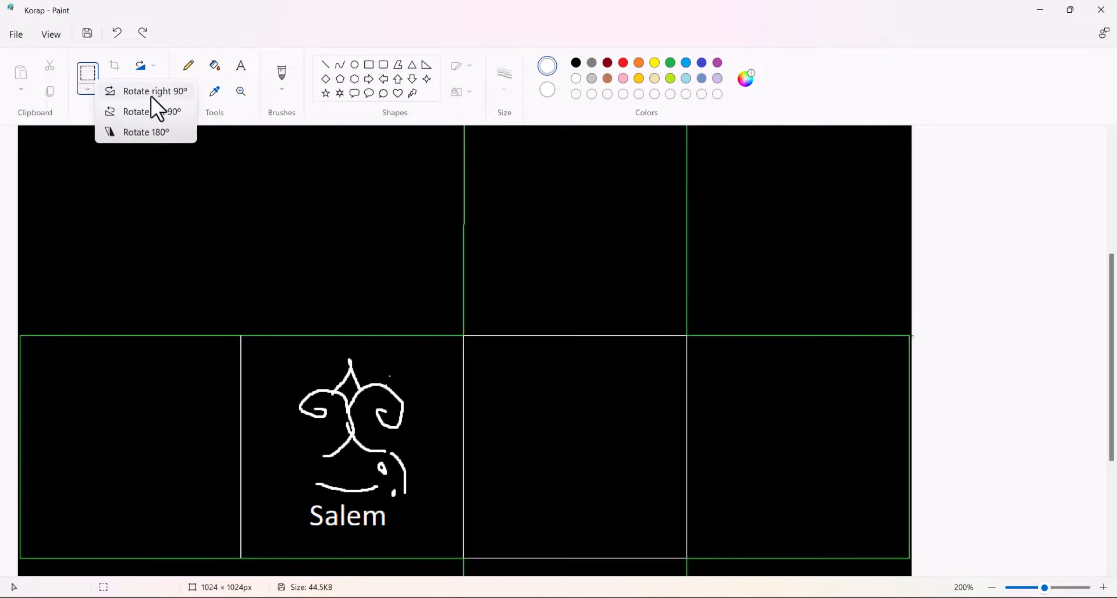
{"action": "left_click", "coordinate": [151, 97]}
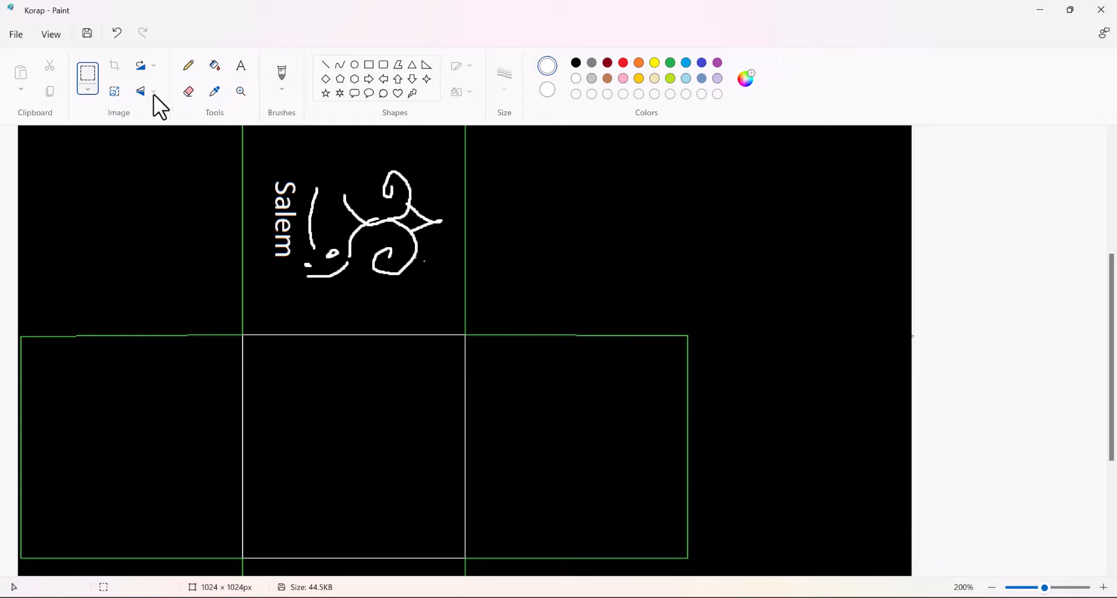
{"action": "key", "text": "ctrl+z"}
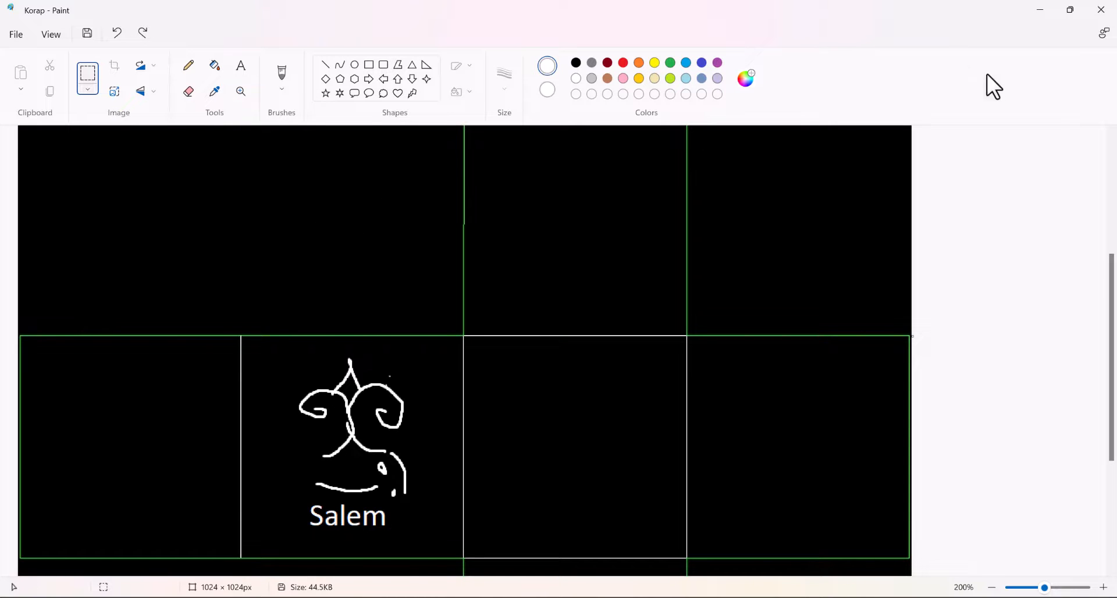
Return to 3ds Max, move the material editor clear of the cube, and restore and minimize the render map window
{"action": "left_click", "coordinate": [1040, 9]}
{"action": "right_click", "coordinate": [487, 281]}
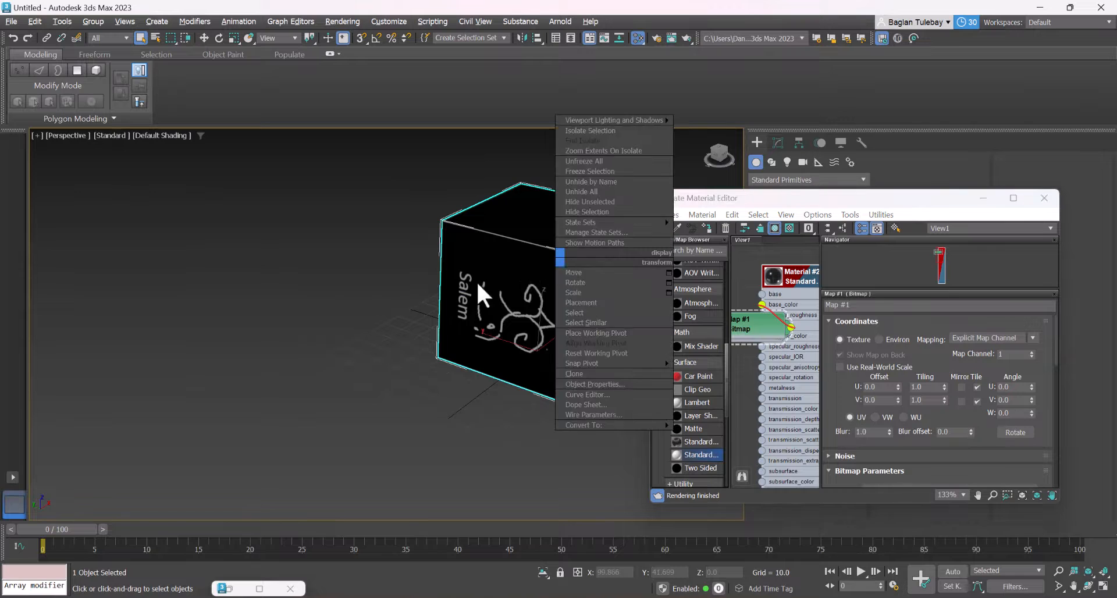
{"action": "left_click_drag", "start_coordinate": [828, 198], "coordinate": [143, 187]}
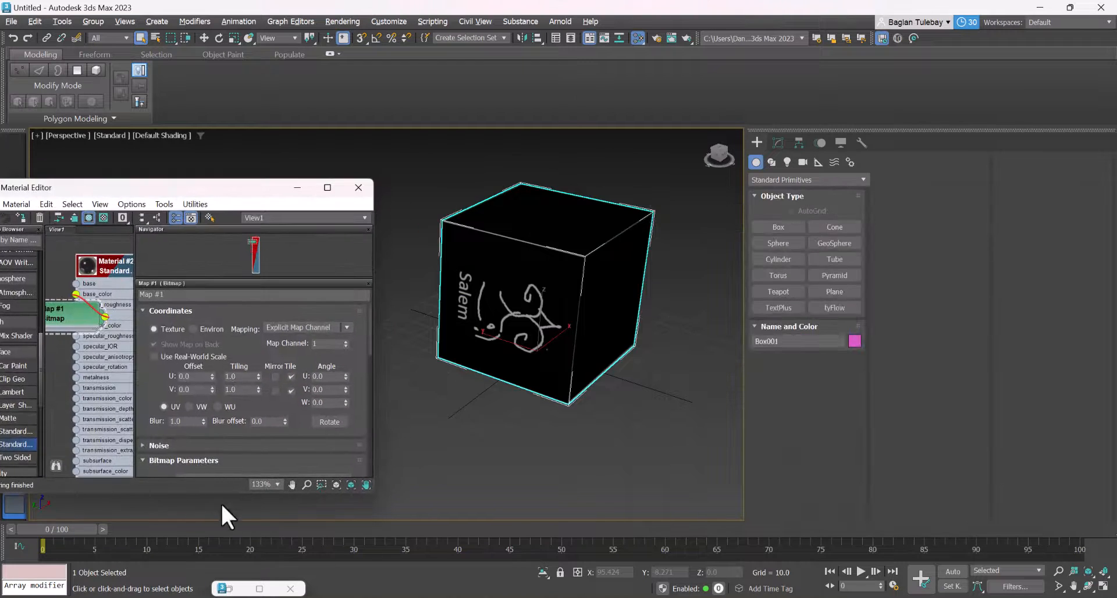
{"action": "left_click", "coordinate": [258, 593]}
{"action": "left_click_drag", "start_coordinate": [396, 7], "coordinate": [248, 329]}
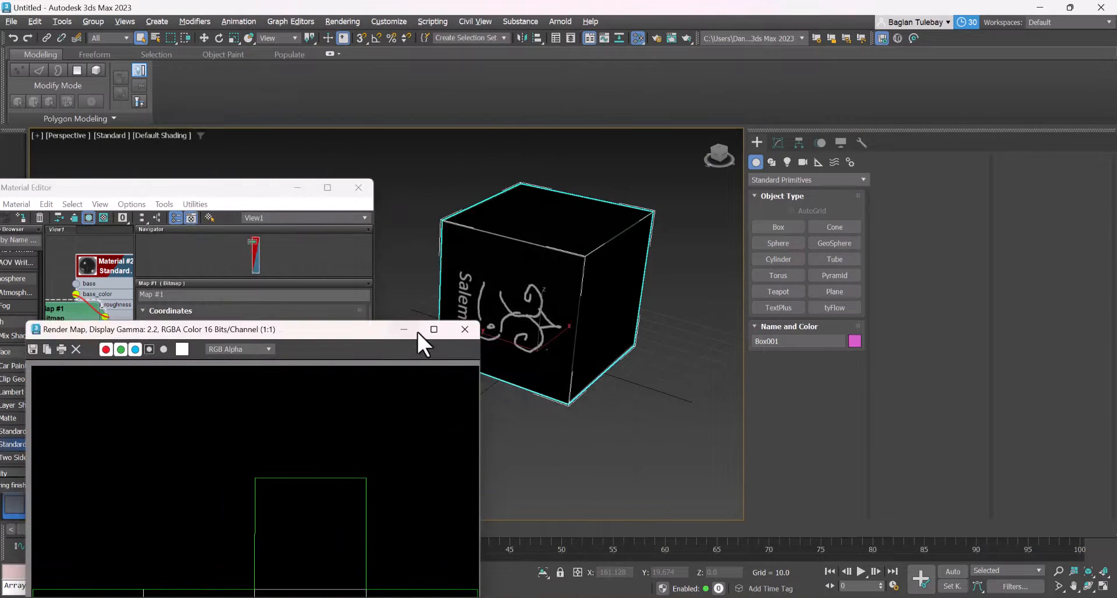
{"action": "left_click", "coordinate": [414, 331]}
Show the cube's Unwrap UVW modifier settings and narrow the command panel to a single column to enlarge the viewport
{"action": "left_click", "coordinate": [779, 143]}
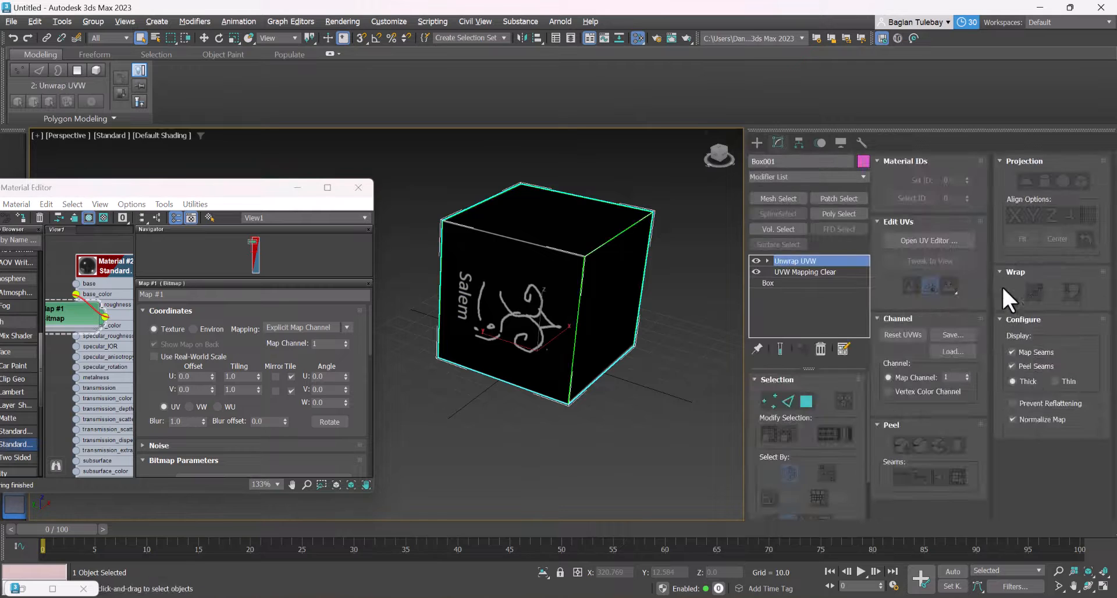
{"action": "left_click", "coordinate": [914, 222]}
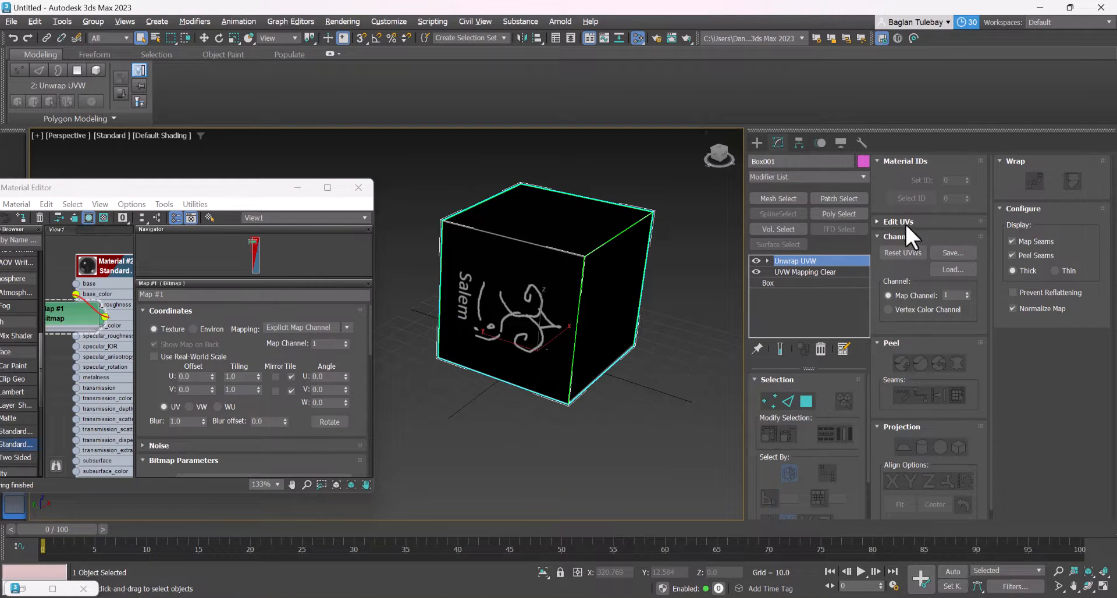
{"action": "scroll", "coordinate": [927, 479], "scroll_direction": "down", "scroll_amount": 1}
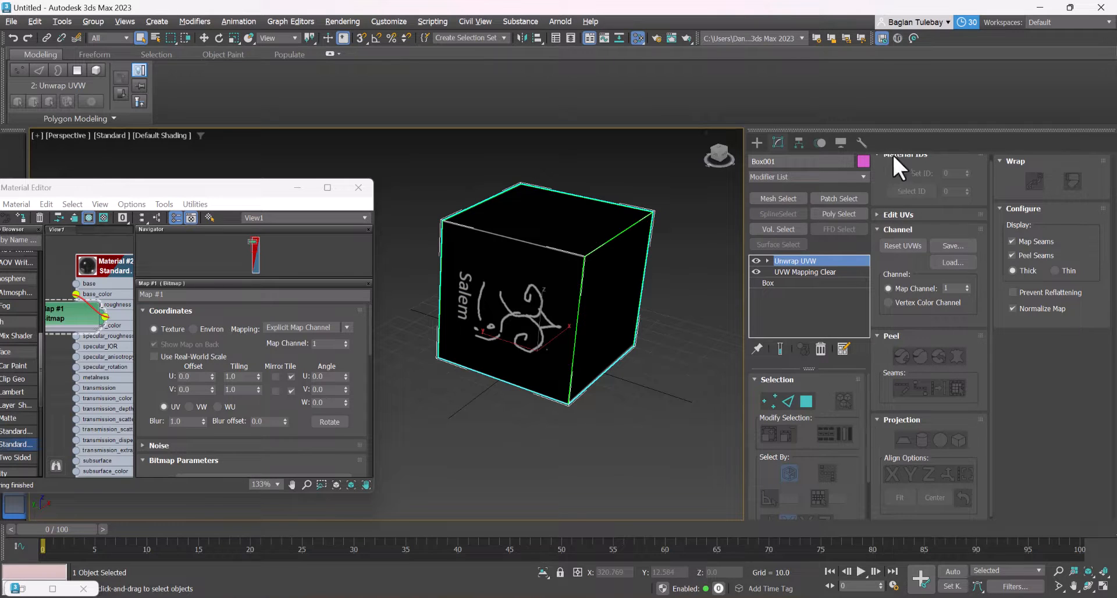
{"action": "scroll", "coordinate": [892, 152], "scroll_direction": "up", "scroll_amount": 1}
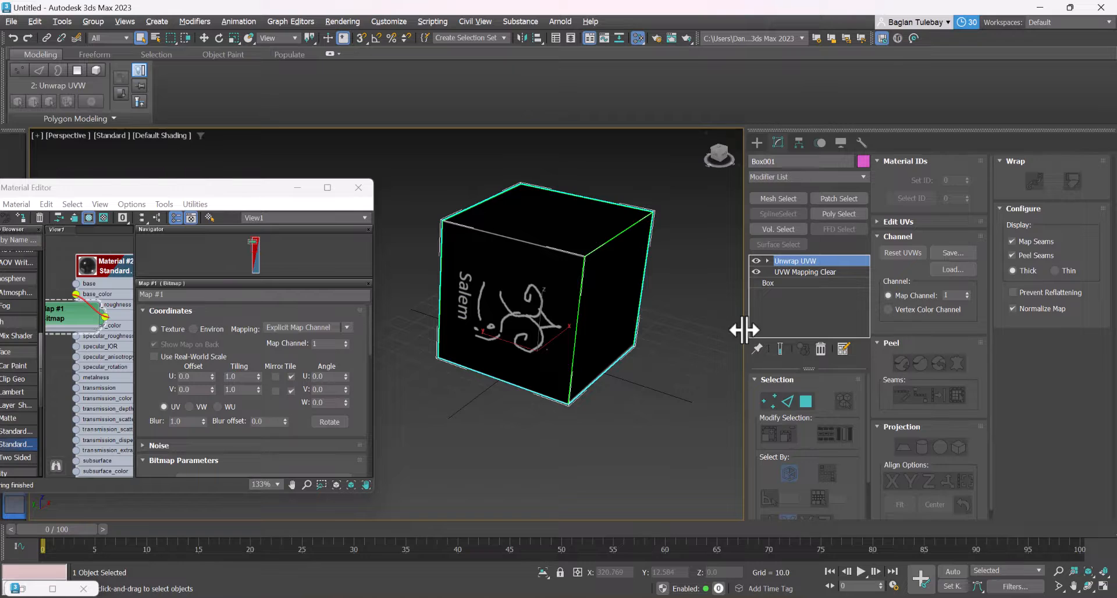
{"action": "left_click_drag", "start_coordinate": [744, 330], "coordinate": [927, 347]}
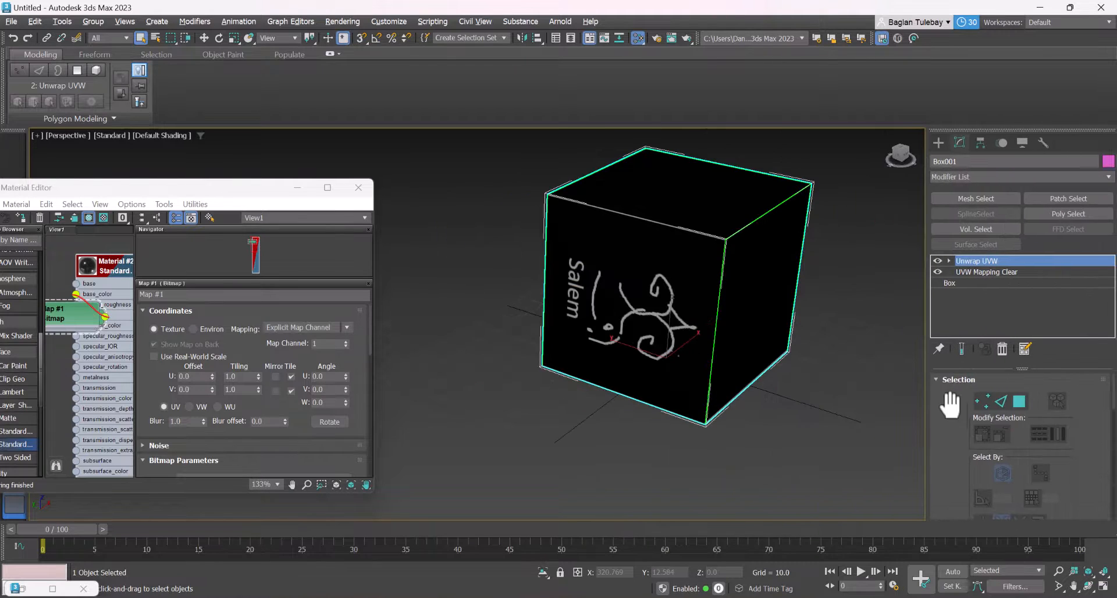
{"action": "left_click_drag", "start_coordinate": [949, 405], "coordinate": [1050, 538]}
Open the UV editor from the Unwrap UVW modifier's Edit UVs settings
{"action": "left_click", "coordinate": [948, 260]}
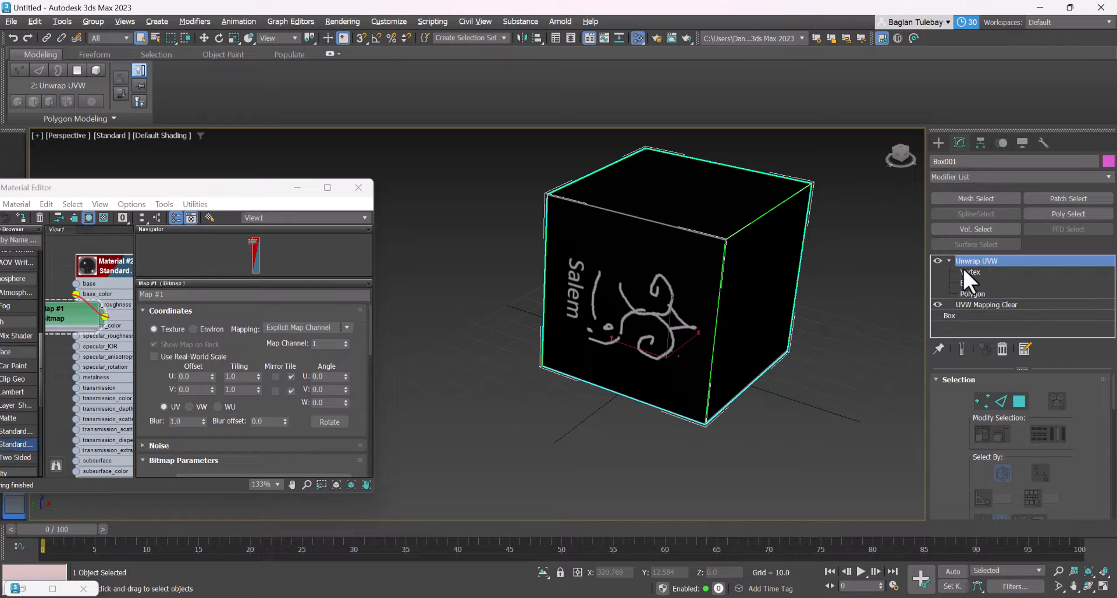
{"action": "left_click", "coordinate": [949, 260]}
{"action": "left_click_drag", "start_coordinate": [955, 420], "coordinate": [1066, 256]}
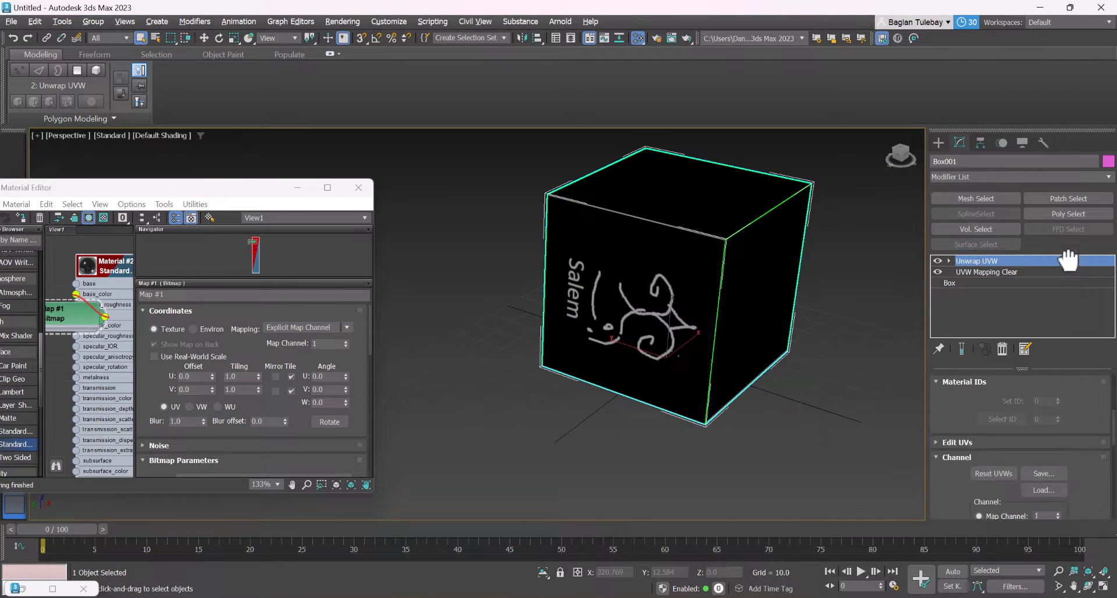
{"action": "scroll", "coordinate": [996, 427], "scroll_direction": "down", "scroll_amount": 2}
{"action": "left_click", "coordinate": [1015, 423]}
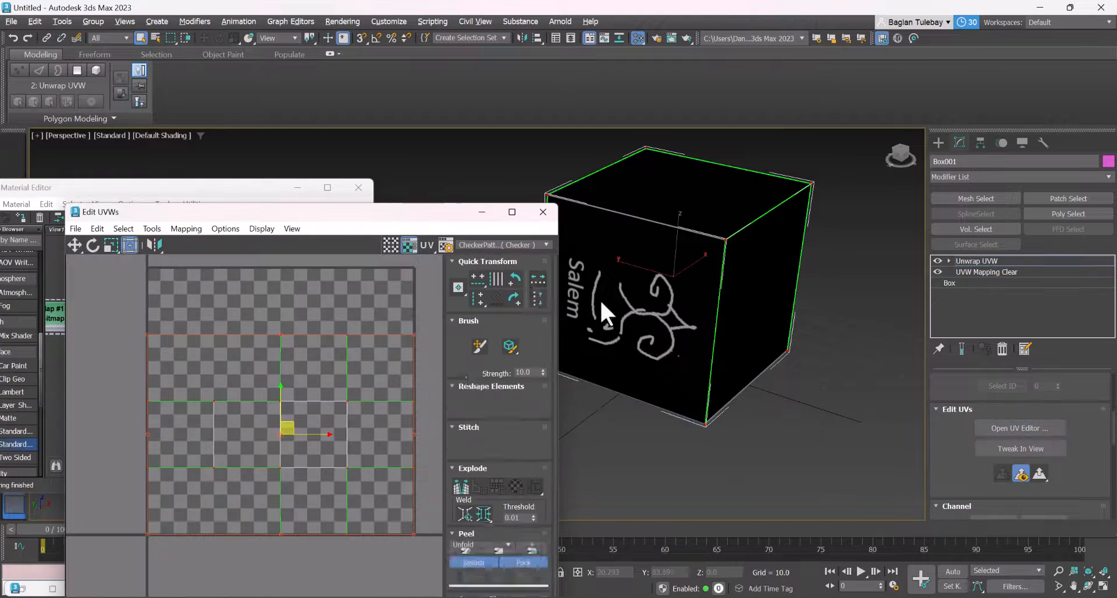
Switch Unwrap UVW to Polygon level with the "Salem" face selected
{"action": "left_click", "coordinate": [946, 261]}
{"action": "left_click", "coordinate": [968, 292]}
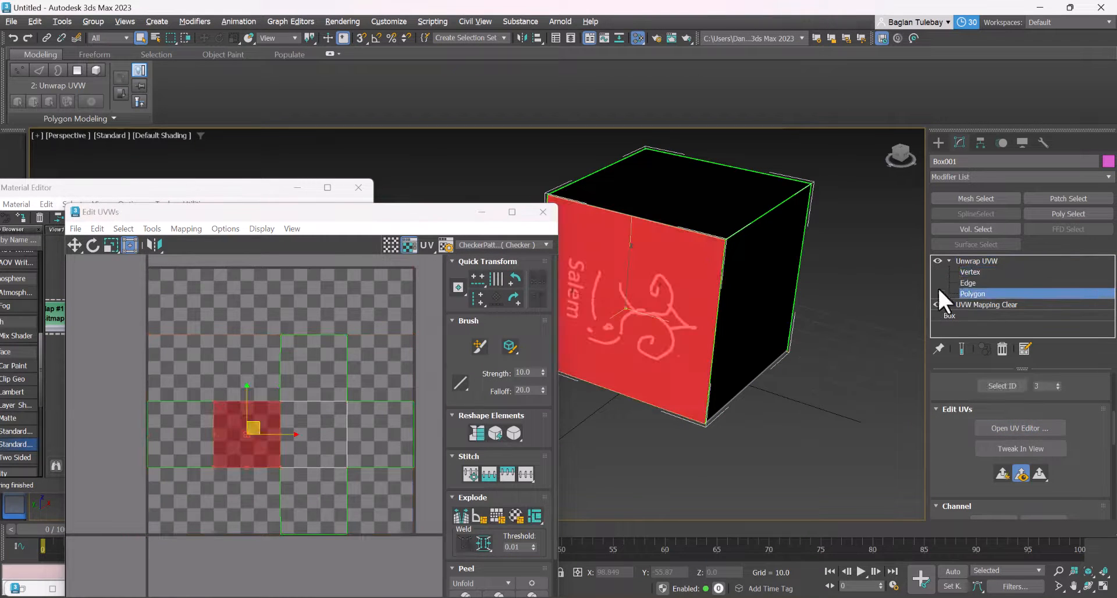
{"action": "key", "text": "2"}
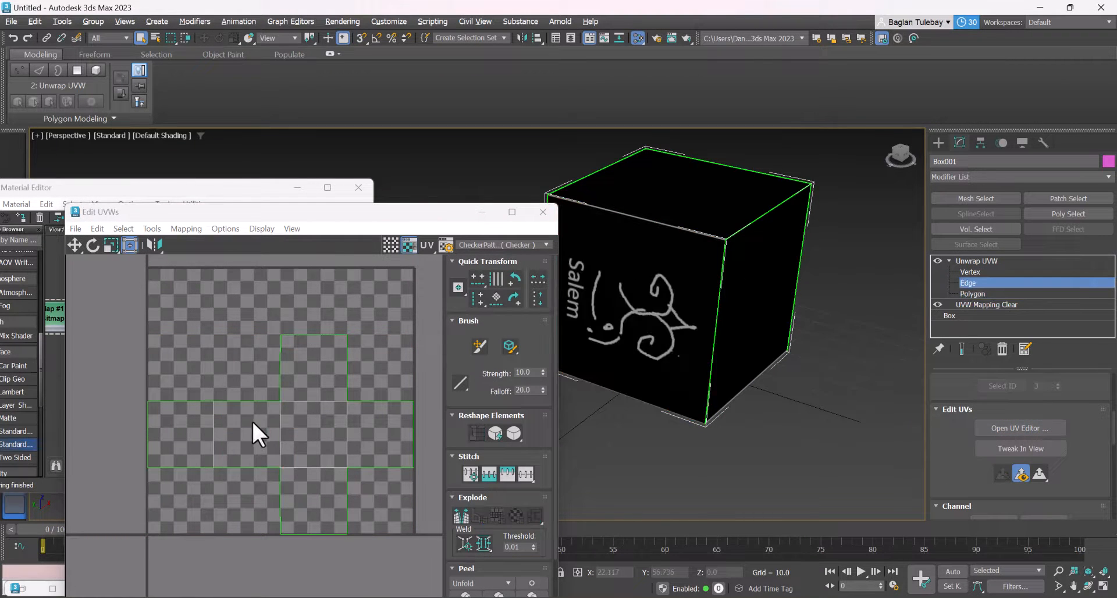
{"action": "left_click", "coordinate": [971, 294]}
Try rotating the selected face's UVs to turn the "Salem" drawing upright, and undo the rotation
{"action": "key", "text": "e"}
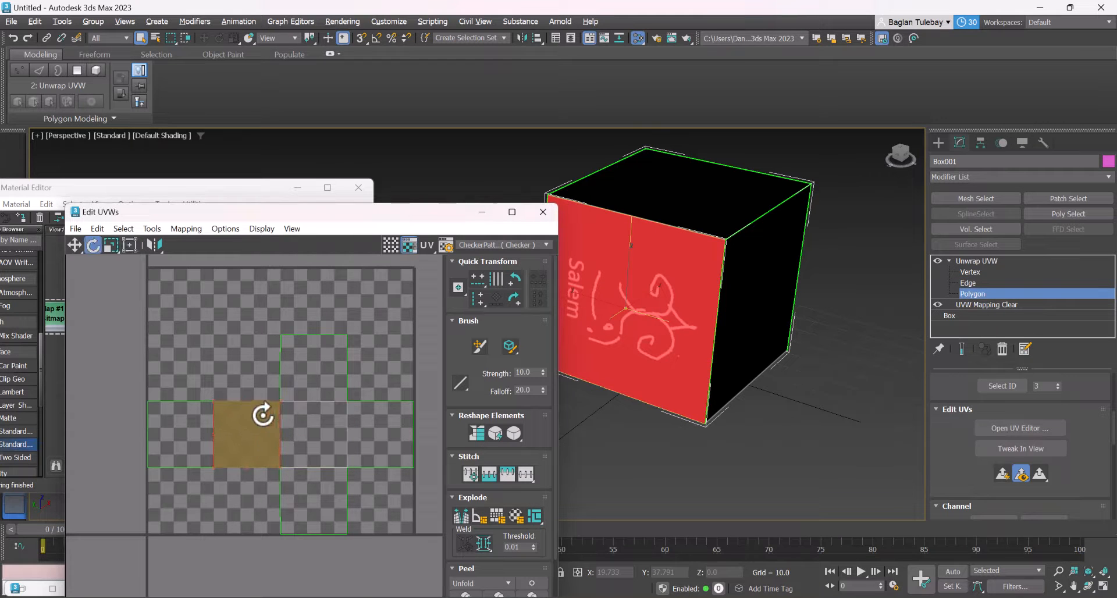
{"action": "scroll", "coordinate": [265, 445], "scroll_direction": "up", "scroll_amount": 2}
{"action": "left_click_drag", "start_coordinate": [260, 411], "coordinate": [361, 524]}
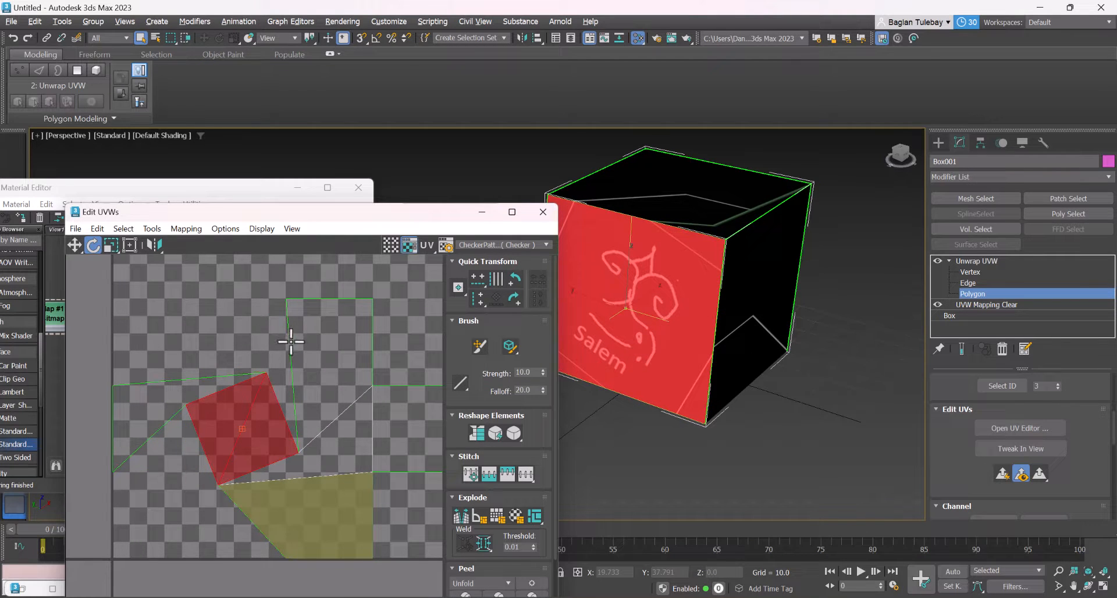
{"action": "key", "text": "ctrl+z"}
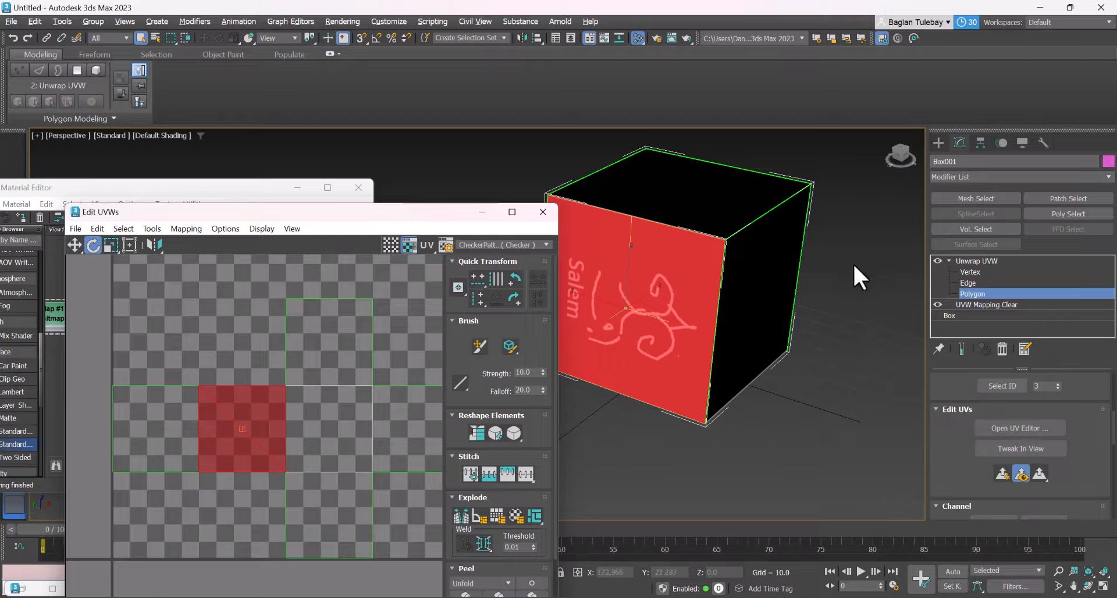
Leave the Unwrap UVW modifier editing and return to the object creation tools
{"action": "scroll", "coordinate": [681, 324], "scroll_direction": "up", "scroll_amount": 3}
{"action": "scroll", "coordinate": [755, 311], "scroll_direction": "down", "scroll_amount": 4}
{"action": "scroll", "coordinate": [705, 309], "scroll_direction": "up", "scroll_amount": 6}
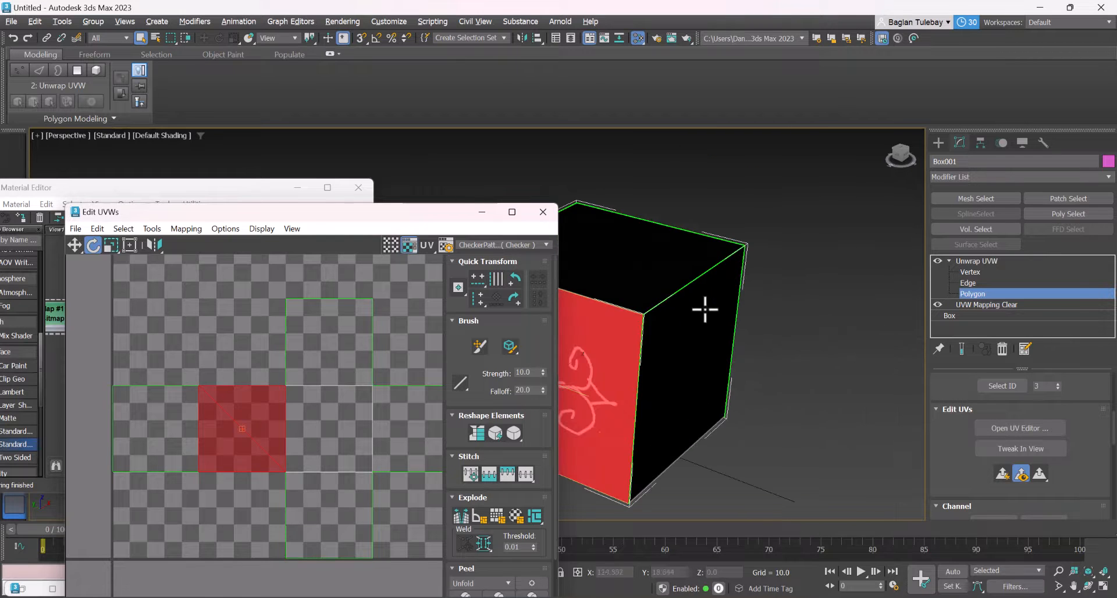
{"action": "left_click", "coordinate": [938, 142]}
Try to rotate the whole cube in the Perspective view, cancel it, and activate the Scale tool
{"action": "scroll", "coordinate": [797, 247], "scroll_direction": "down", "scroll_amount": 2}
{"action": "key", "text": "e"}
{"action": "left_click_drag", "start_coordinate": [660, 374], "coordinate": [622, 304]}
{"action": "right_click", "coordinate": [622, 305]}
{"action": "key", "text": "r"}
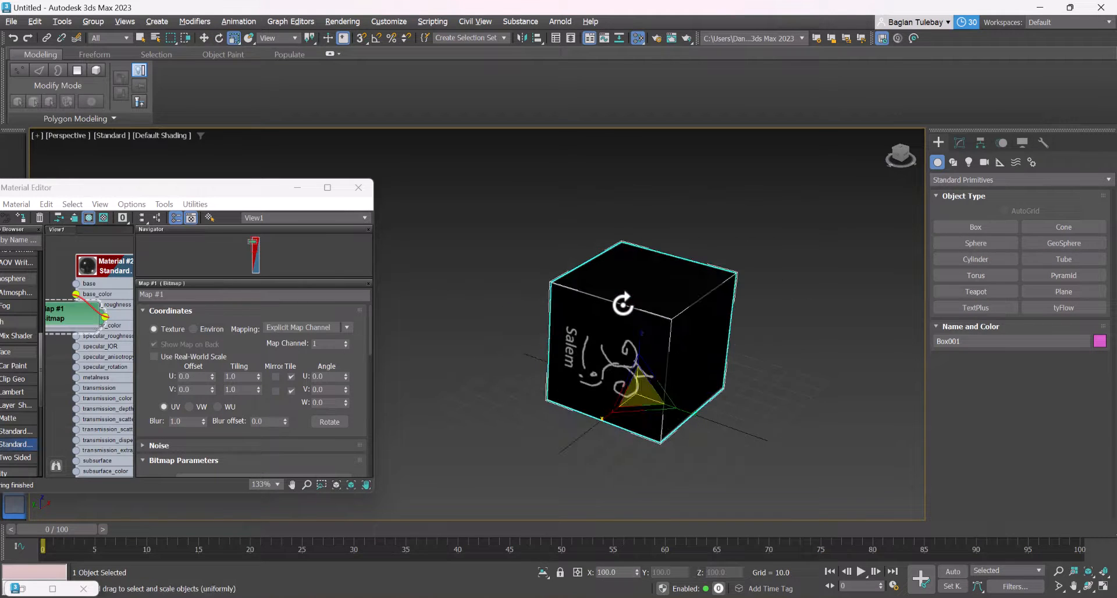
{"action": "right_click", "coordinate": [626, 313]}
{"action": "left_click", "coordinate": [509, 267]}
{"action": "key", "text": "e"}
{"action": "key", "text": "r"}
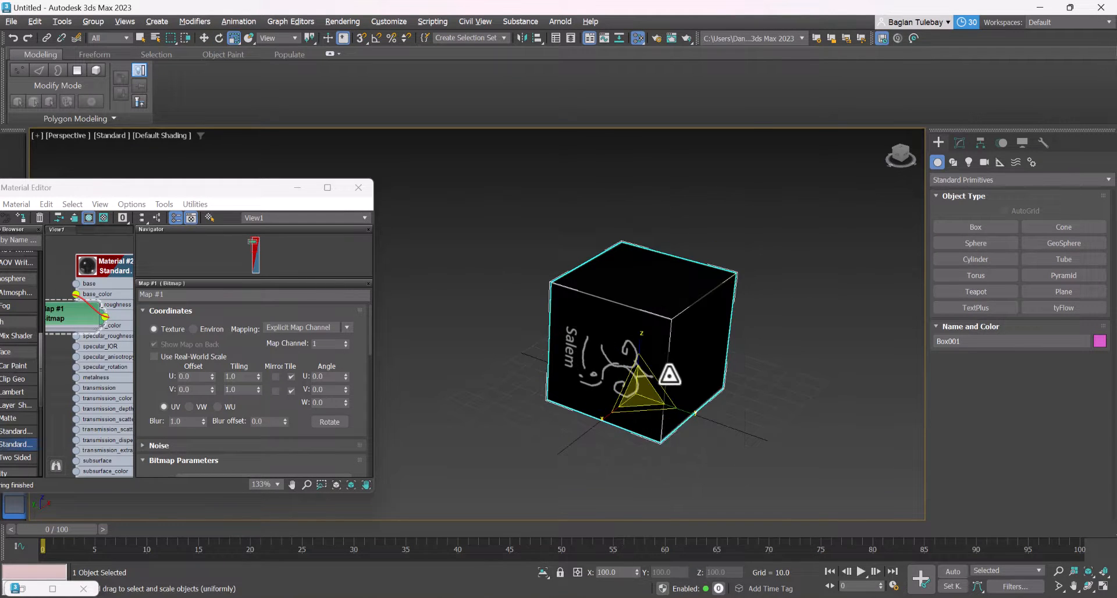
Activate the Rotate tool, centre the cube's pivot to the object using Affect Pivot Only, and return to the object creation tools
{"action": "key", "text": "e"}
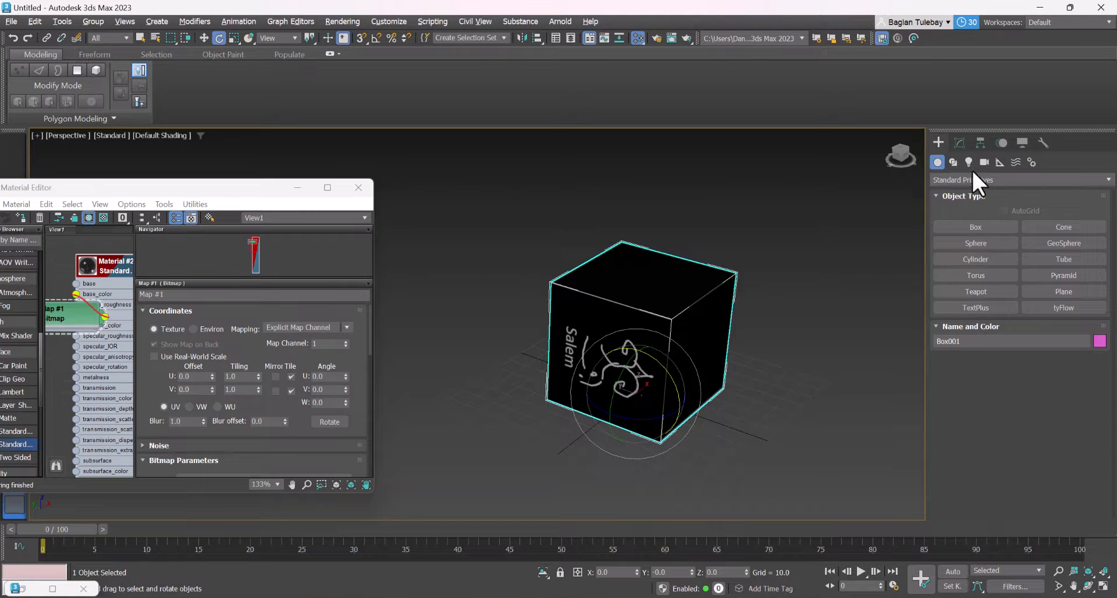
{"action": "left_click", "coordinate": [980, 143]}
{"action": "left_click", "coordinate": [1012, 297]}
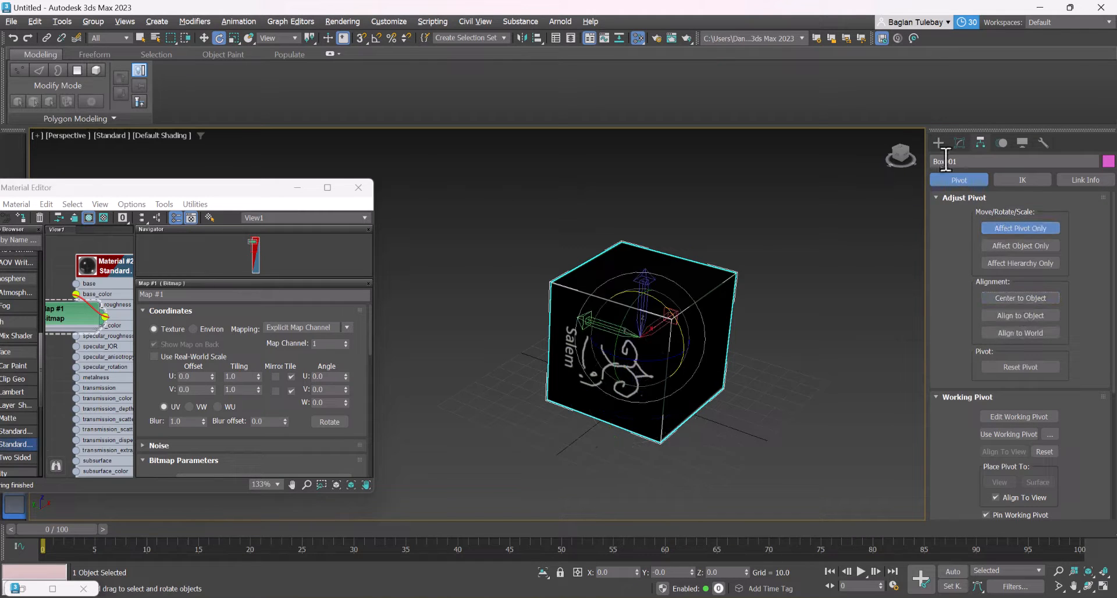
{"action": "left_click", "coordinate": [937, 142]}
{"action": "left_click_drag", "start_coordinate": [693, 571], "coordinate": [690, 483]}
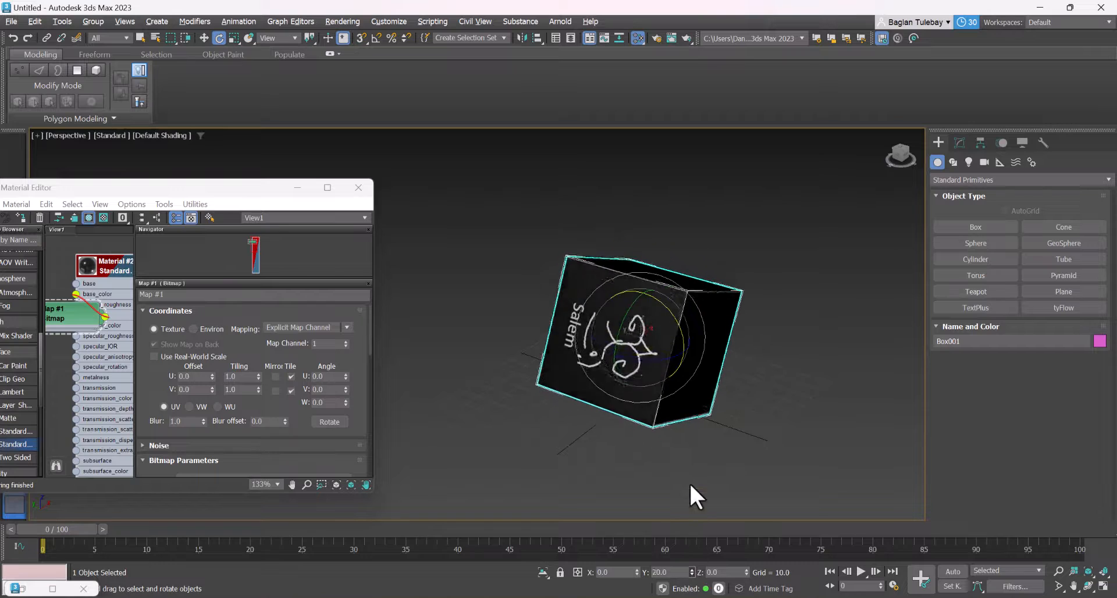
{"action": "right_click", "coordinate": [690, 483]}
{"action": "left_click_drag", "start_coordinate": [635, 571], "coordinate": [658, 487]}
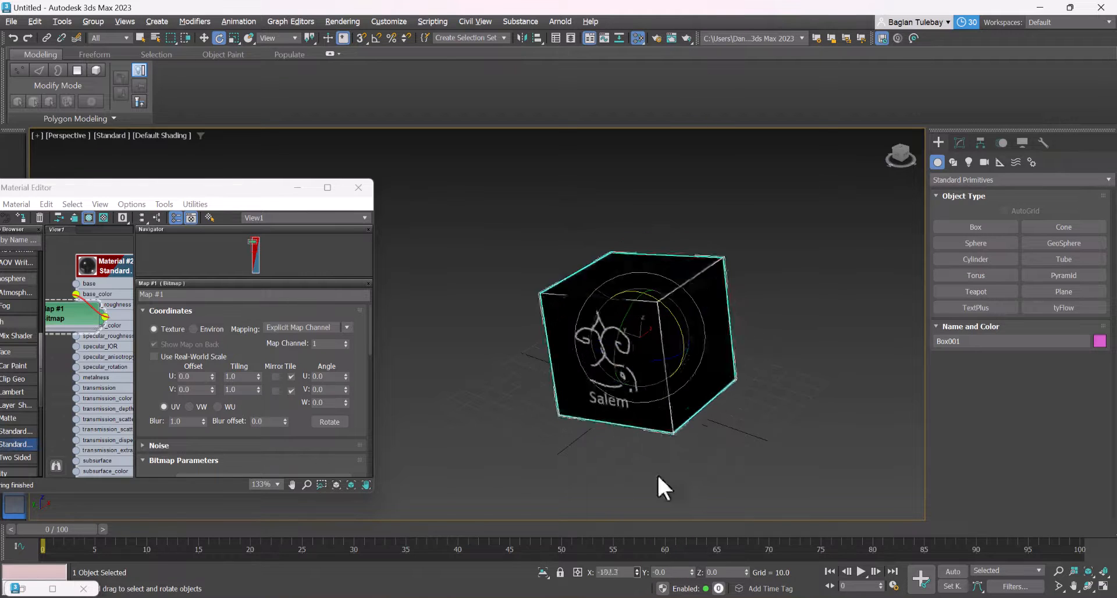
{"action": "right_click", "coordinate": [658, 486]}
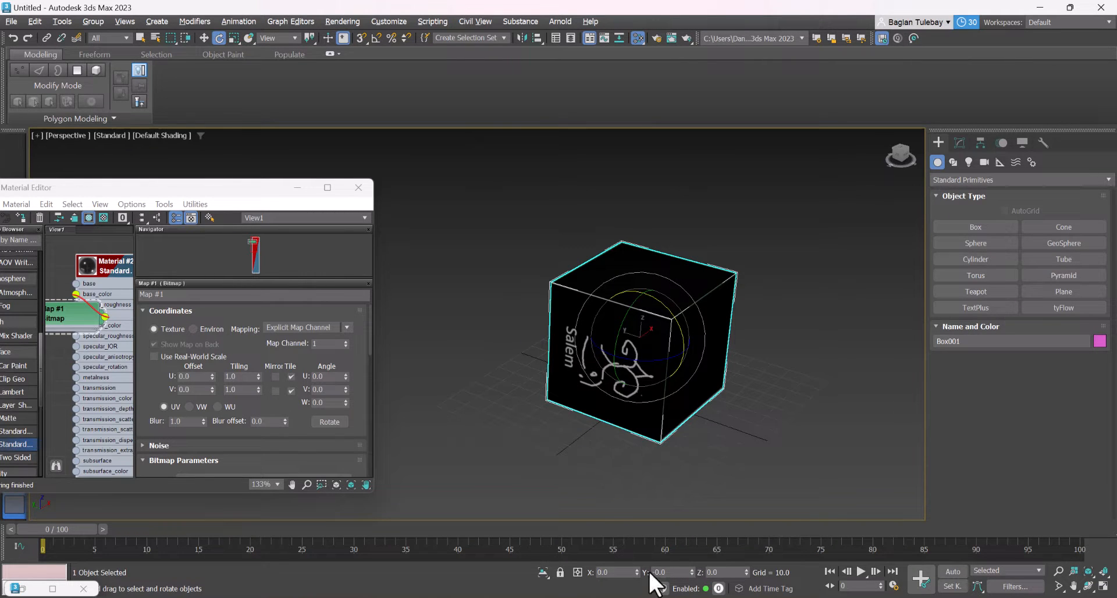
Rotate the cube to -90 degrees about X so the "Salem" drawing stands upright, and deselect it
{"action": "left_click_drag", "start_coordinate": [638, 575], "coordinate": [642, 523]}
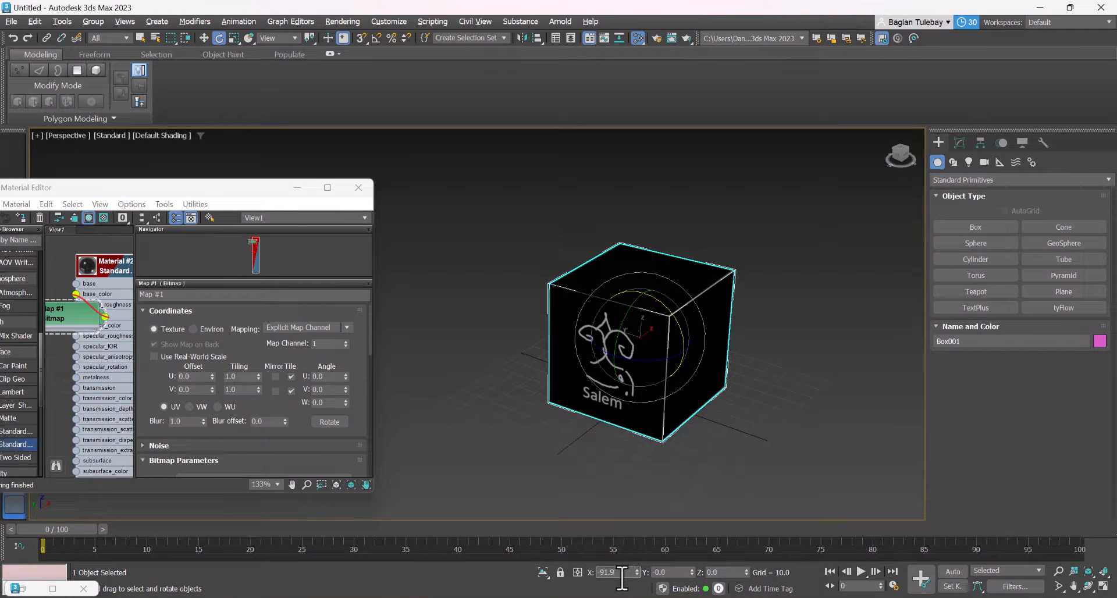
{"action": "type", "text": "0"}
{"action": "key", "text": "Return"}
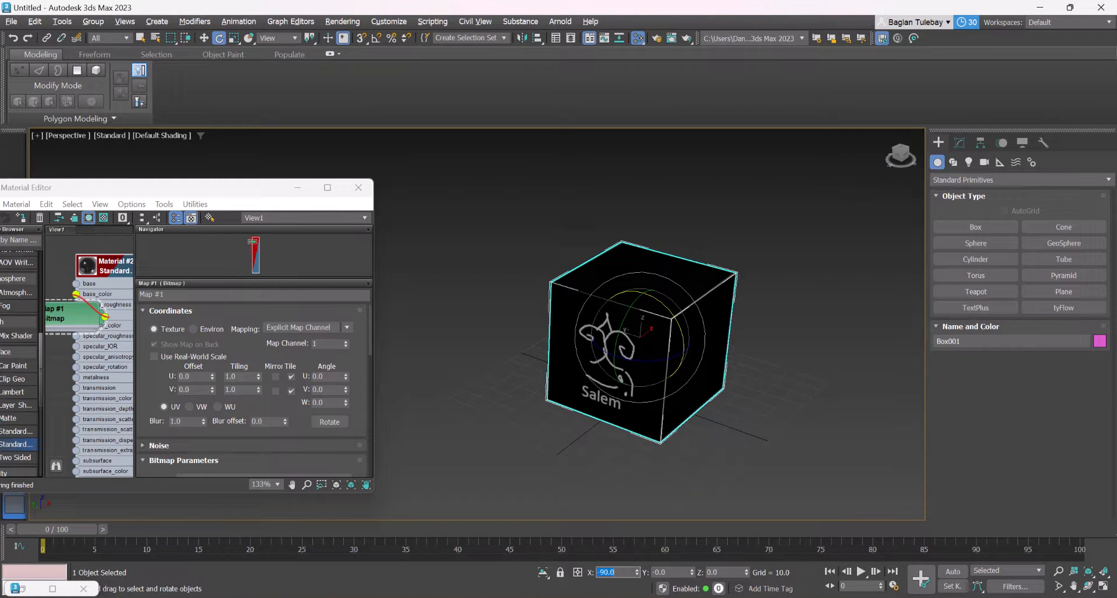
{"action": "left_click", "coordinate": [682, 190]}
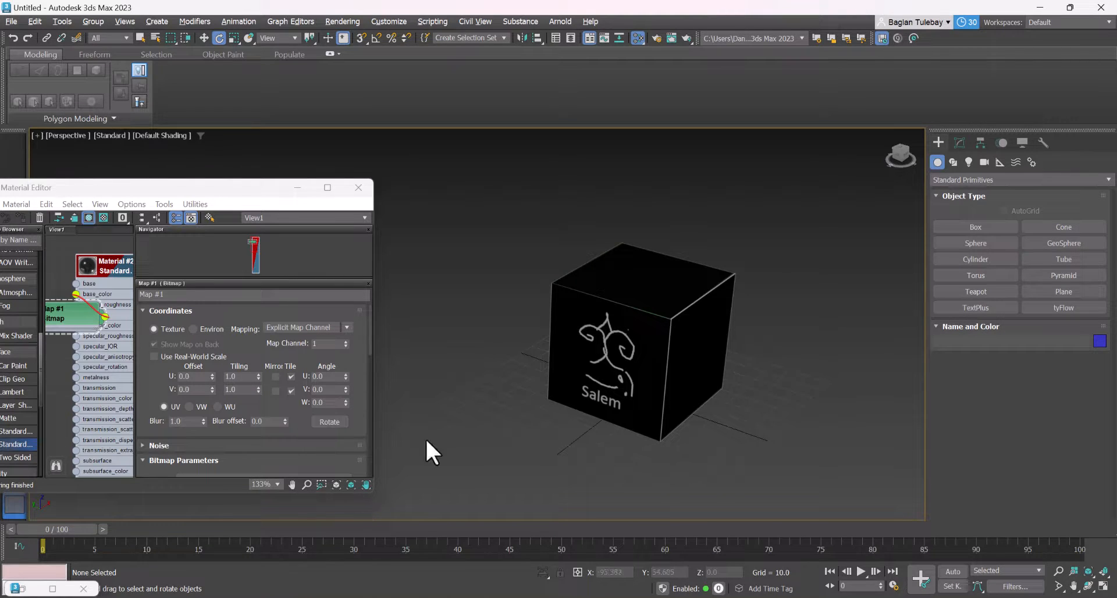
Delete the textured cube from the scene
{"action": "left_click", "coordinate": [640, 363]}
{"action": "left_click_drag", "start_coordinate": [644, 374], "coordinate": [659, 340]}
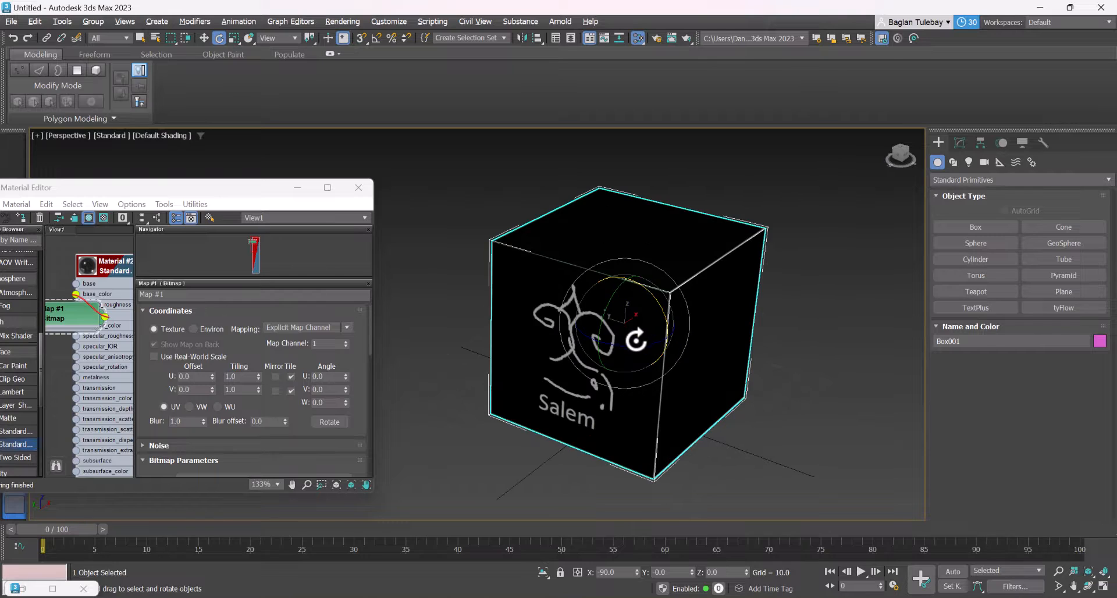
{"action": "key", "text": "Delete"}
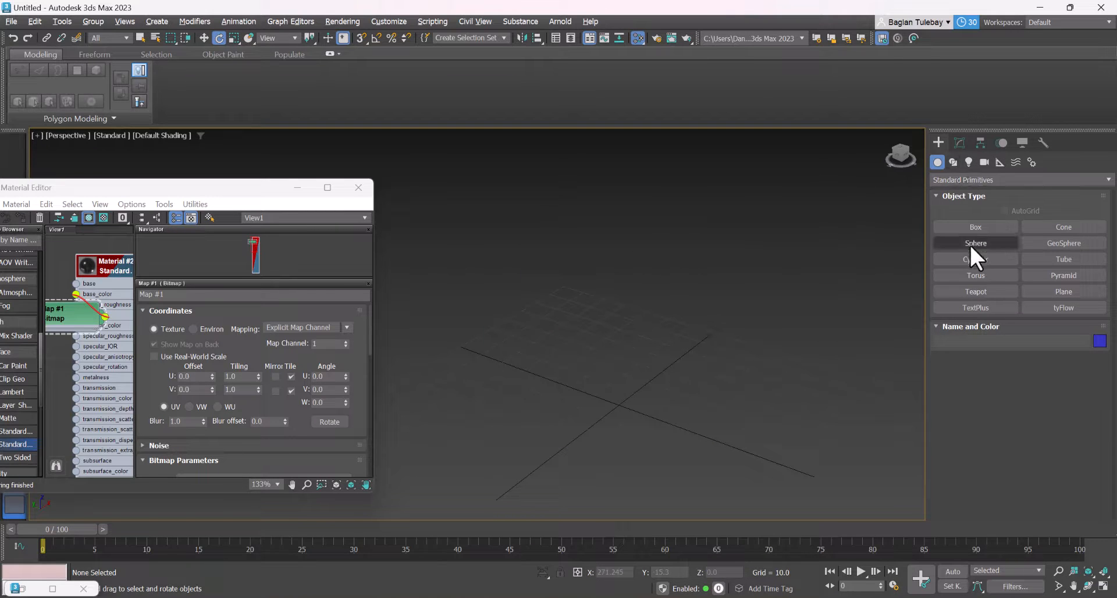
Create a large teapot primitive near the grid origin and activate the Move tool
{"action": "left_click", "coordinate": [976, 291]}
{"action": "left_click_drag", "start_coordinate": [621, 390], "coordinate": [690, 478]}
{"action": "key", "text": "w"}
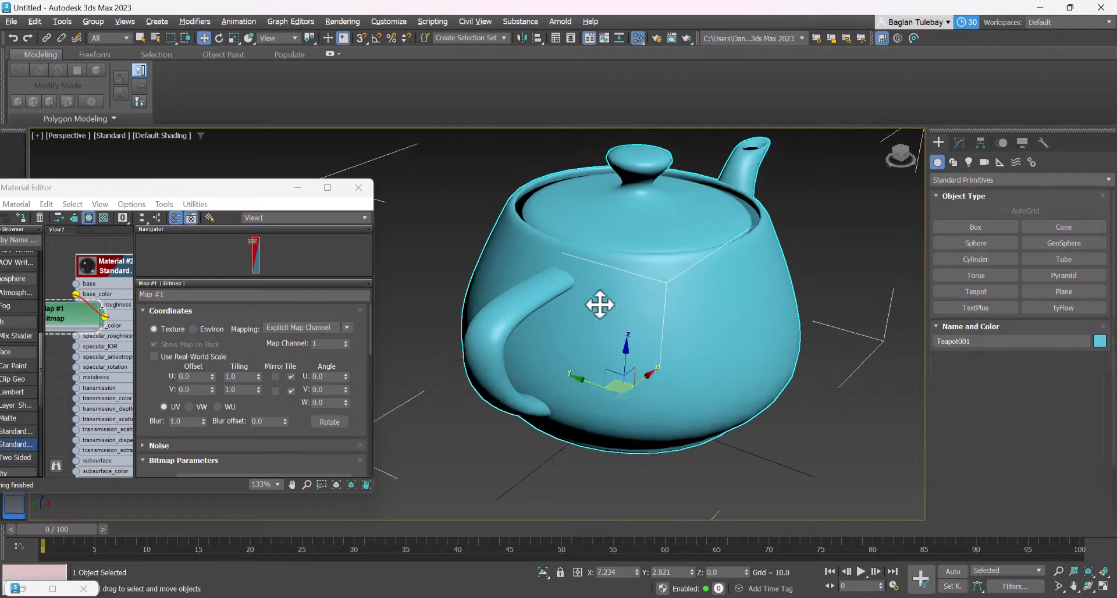
{"action": "middle_click_drag", "start_coordinate": [599, 304], "coordinate": [650, 332]}
Assign the existing Standard Surface material with the painted bitmap to the selected teapot
{"action": "key", "text": "m"}
{"action": "key", "text": "m"}
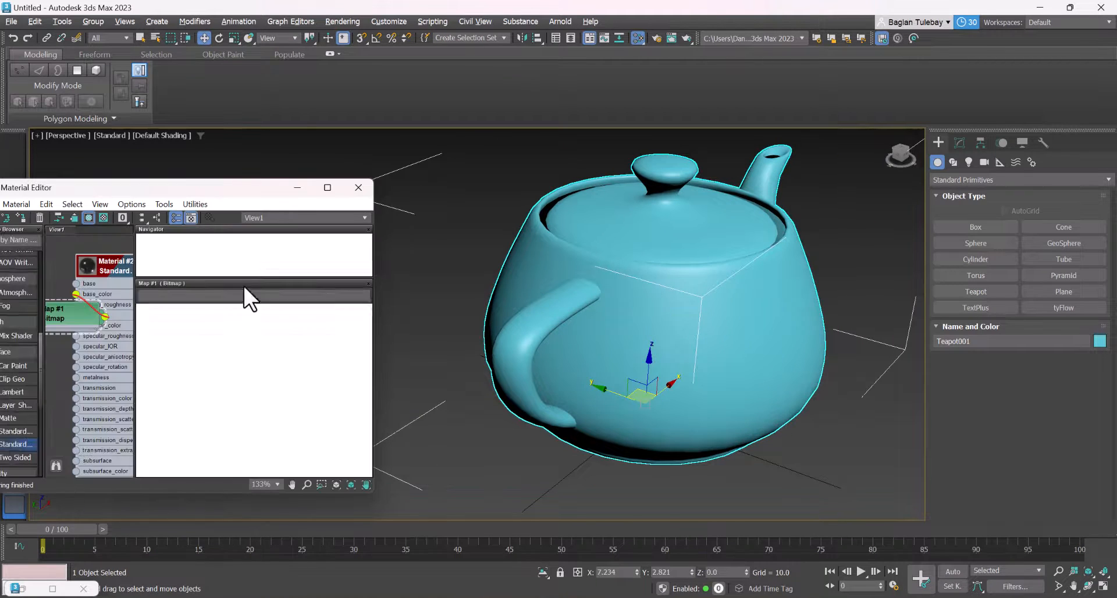
{"action": "right_click", "coordinate": [110, 269]}
{"action": "left_click", "coordinate": [138, 283]}
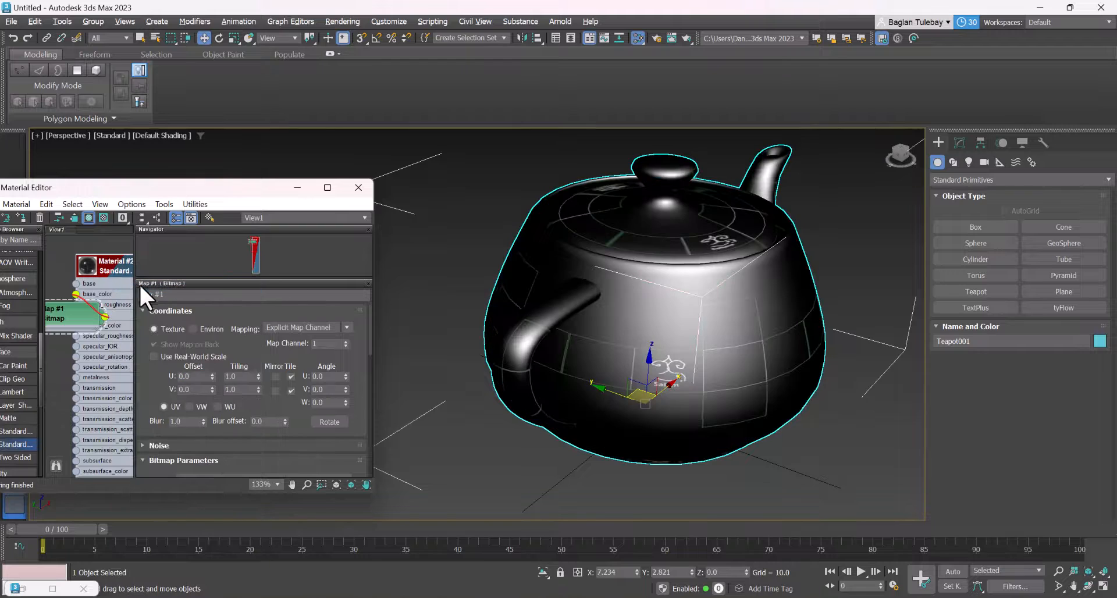
Switch the teapot's modifier shortcut set to UV Coordinate Modifiers
{"action": "scroll", "coordinate": [745, 279], "scroll_direction": "down", "scroll_amount": 3}
{"action": "left_click", "coordinate": [959, 143]}
{"action": "scroll", "coordinate": [848, 224], "scroll_direction": "up", "scroll_amount": 5}
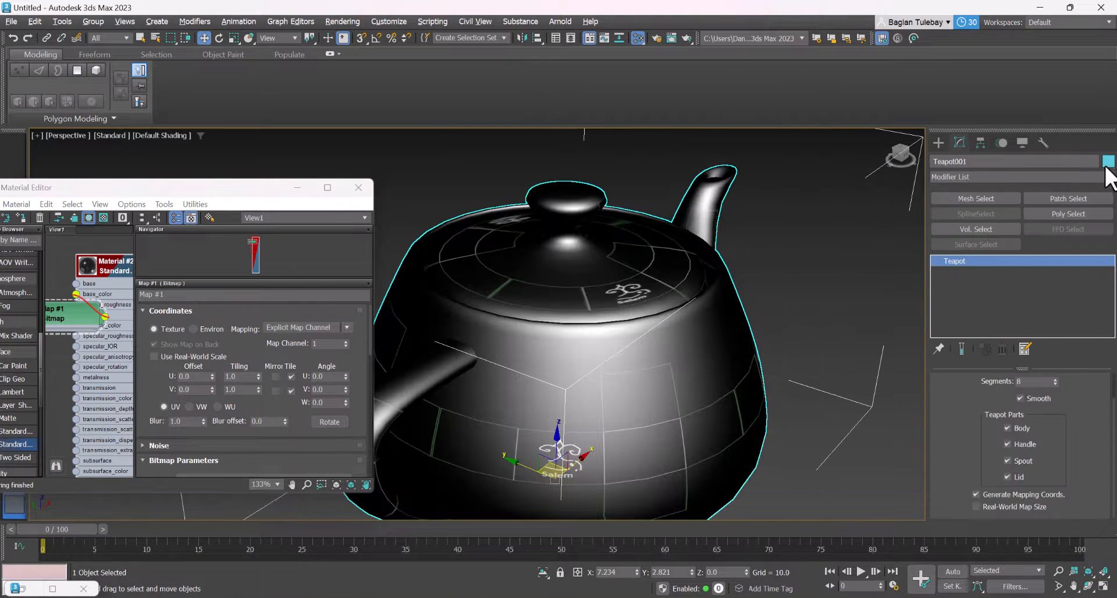
{"action": "left_click", "coordinate": [1108, 176]}
{"action": "left_click_drag", "start_coordinate": [1109, 192], "coordinate": [1111, 250]}
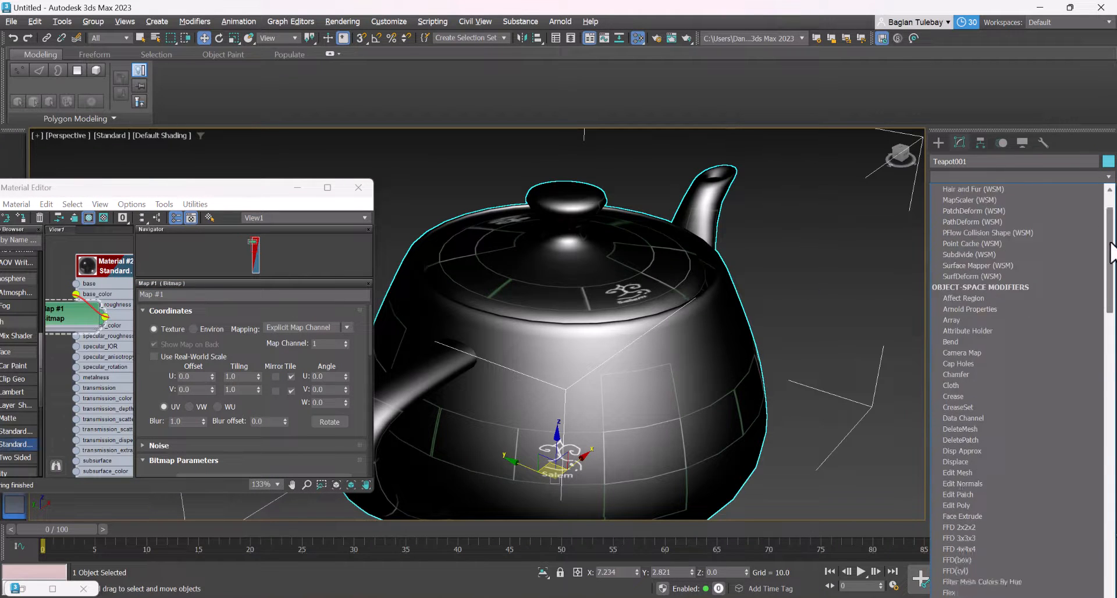
{"action": "left_click", "coordinate": [959, 135]}
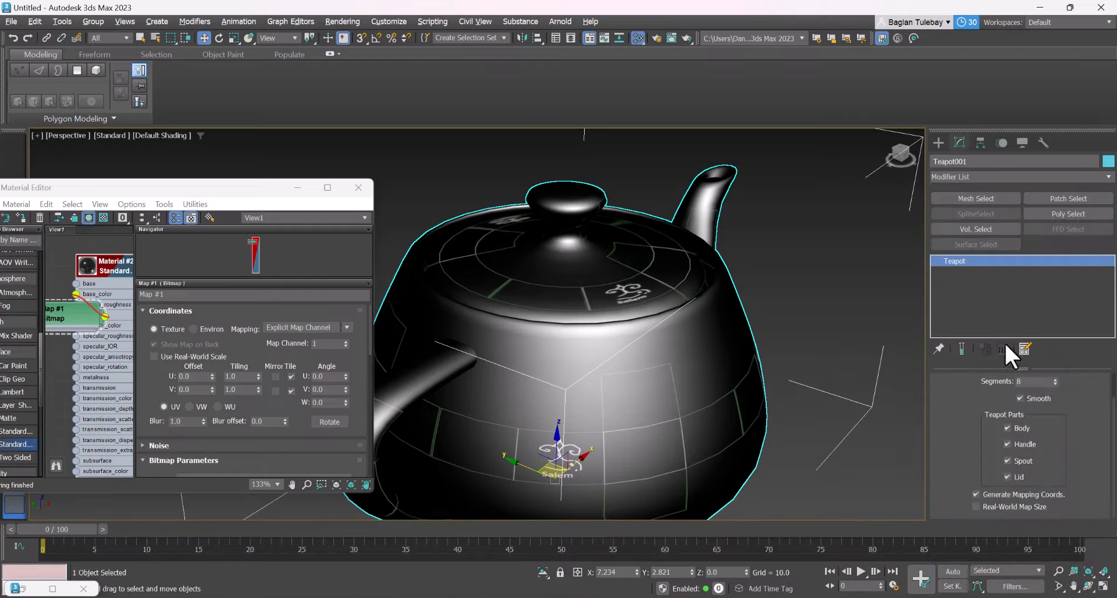
{"action": "left_click", "coordinate": [1019, 347]}
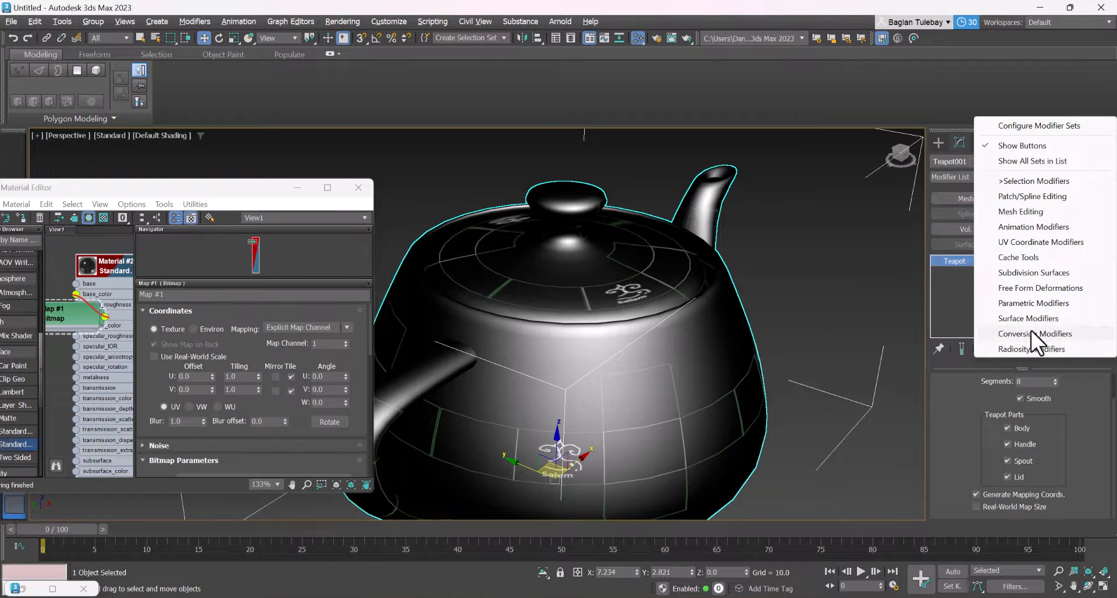
{"action": "left_click", "coordinate": [1031, 241]}
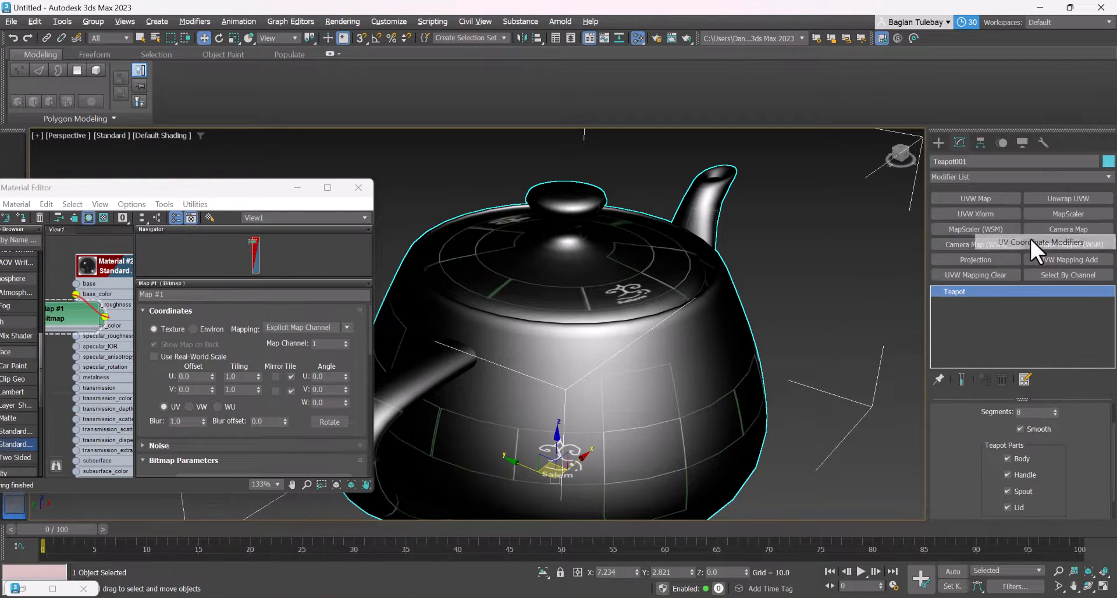
Add a UVW Mapping Clear modifier and an Unwrap UVW modifier to the teapot
{"action": "left_click", "coordinate": [1025, 379]}
{"action": "left_click", "coordinate": [1043, 393]}
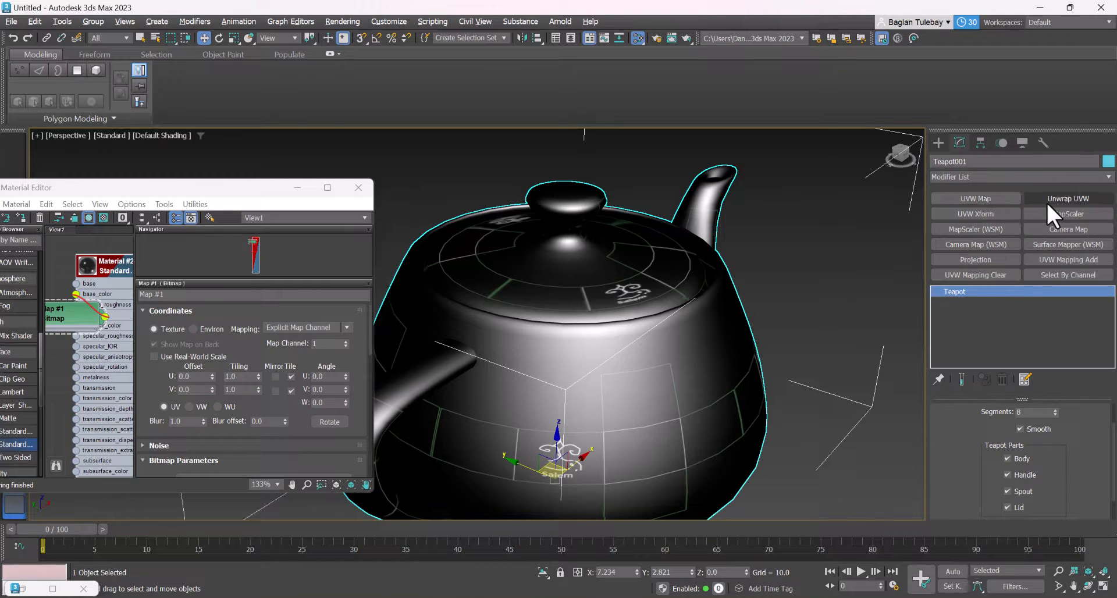
{"action": "left_click", "coordinate": [1007, 274]}
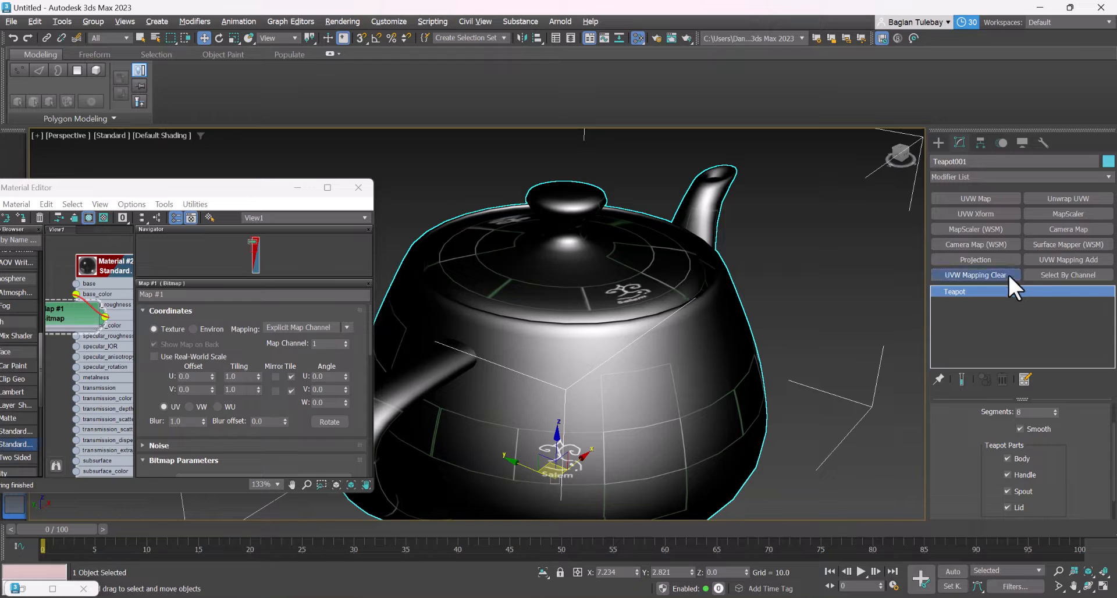
{"action": "left_click", "coordinate": [1046, 196]}
Open the UV editor for the teapot and unfold its UVs with Quick Peel
{"action": "scroll", "coordinate": [1090, 431], "scroll_direction": "down", "scroll_amount": 5}
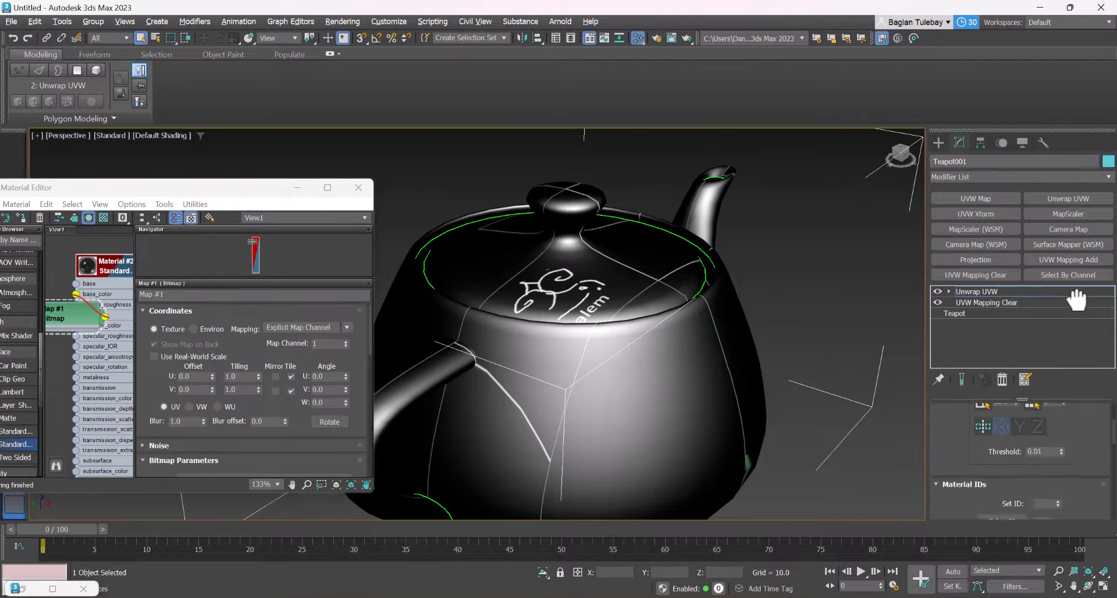
{"action": "left_click", "coordinate": [1030, 416]}
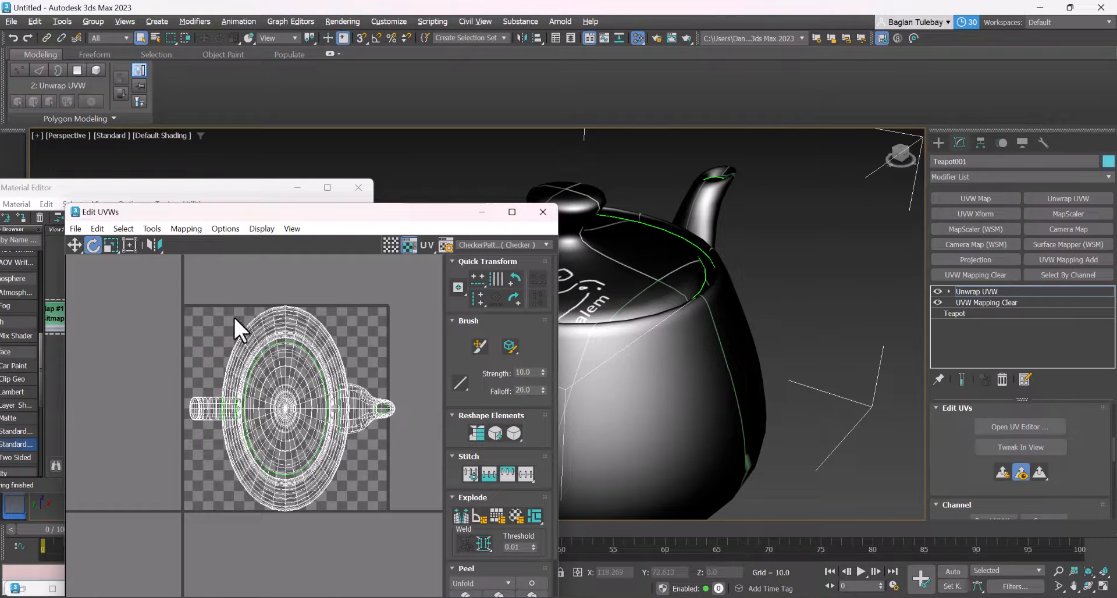
{"action": "scroll", "coordinate": [1012, 477], "scroll_direction": "up", "scroll_amount": 3}
{"action": "scroll", "coordinate": [1003, 448], "scroll_direction": "down", "scroll_amount": 5}
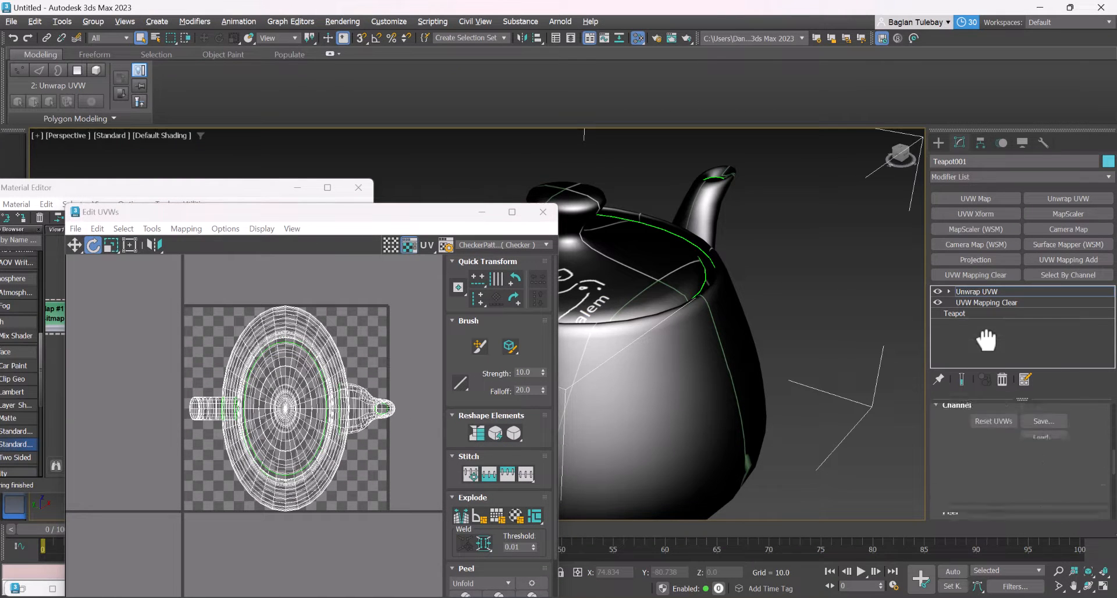
{"action": "scroll", "coordinate": [967, 439], "scroll_direction": "up", "scroll_amount": 2}
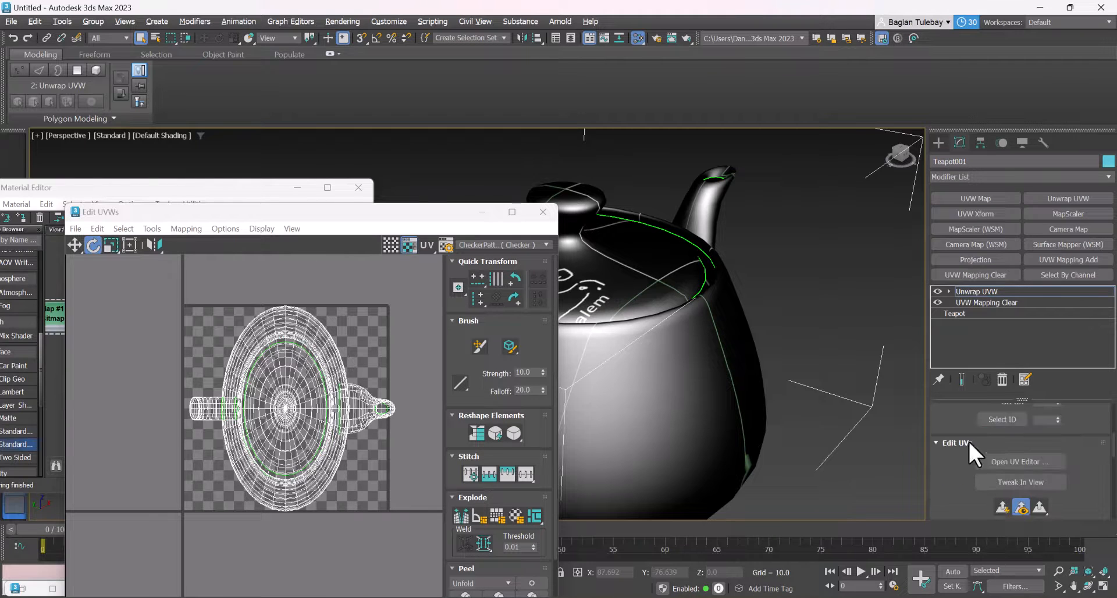
{"action": "scroll", "coordinate": [977, 431], "scroll_direction": "down", "scroll_amount": 3}
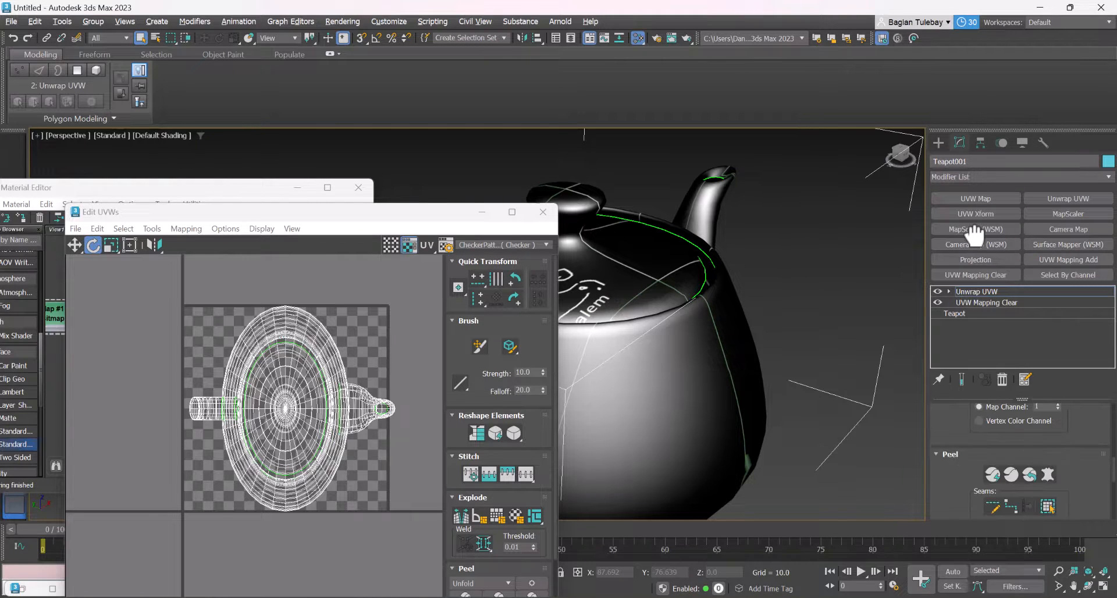
{"action": "left_click", "coordinate": [993, 472]}
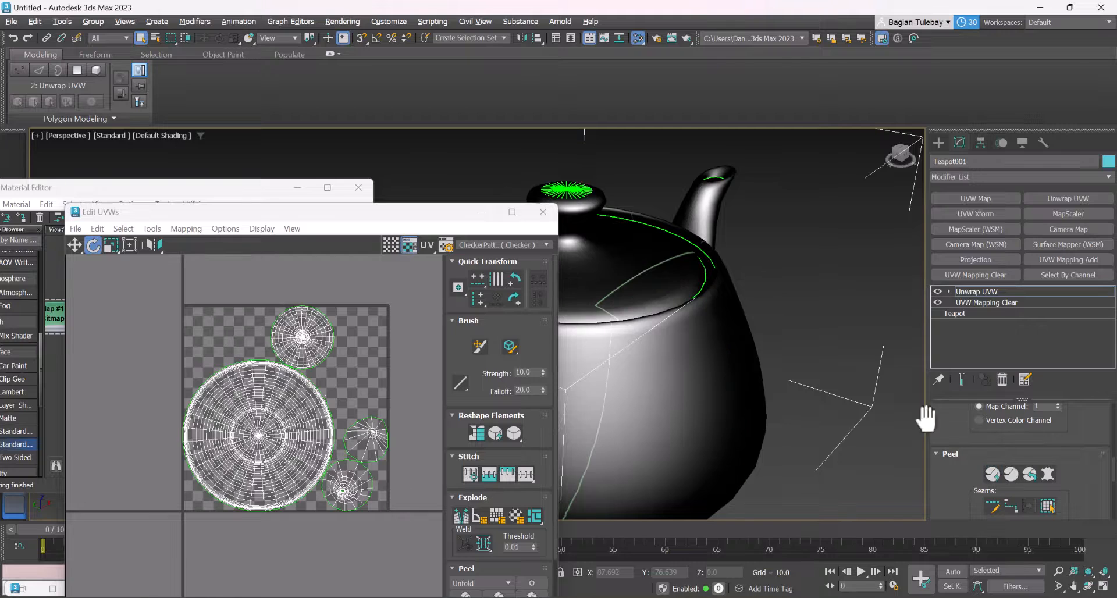
Select each peeled UV cluster in turn to identify its teapot part, then minimize the UV editor and return to the object creation tools
{"action": "left_click", "coordinate": [322, 423]}
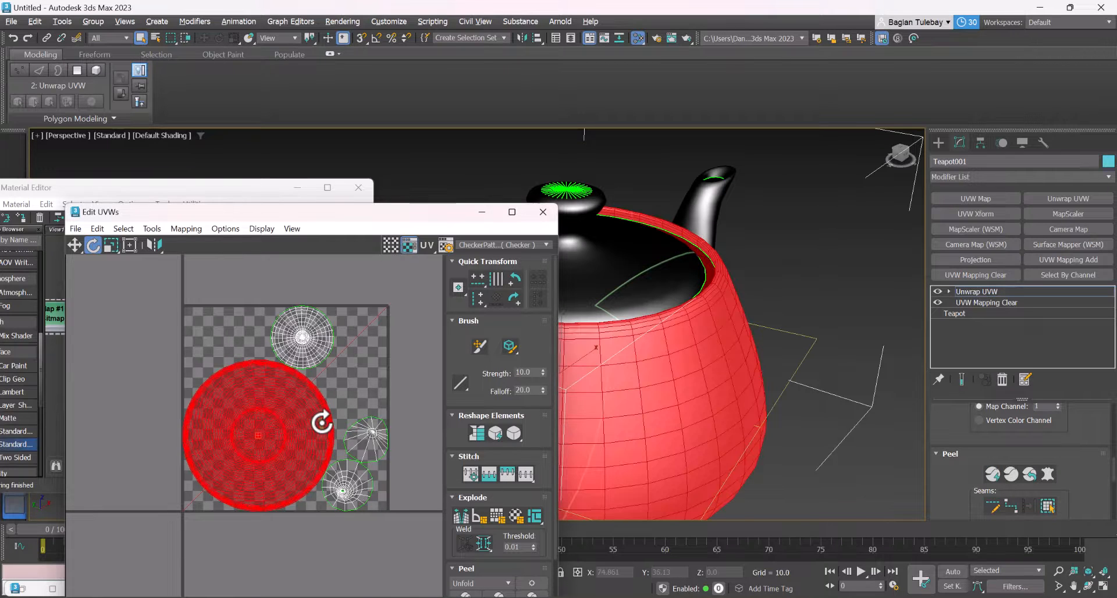
{"action": "left_click", "coordinate": [381, 444]}
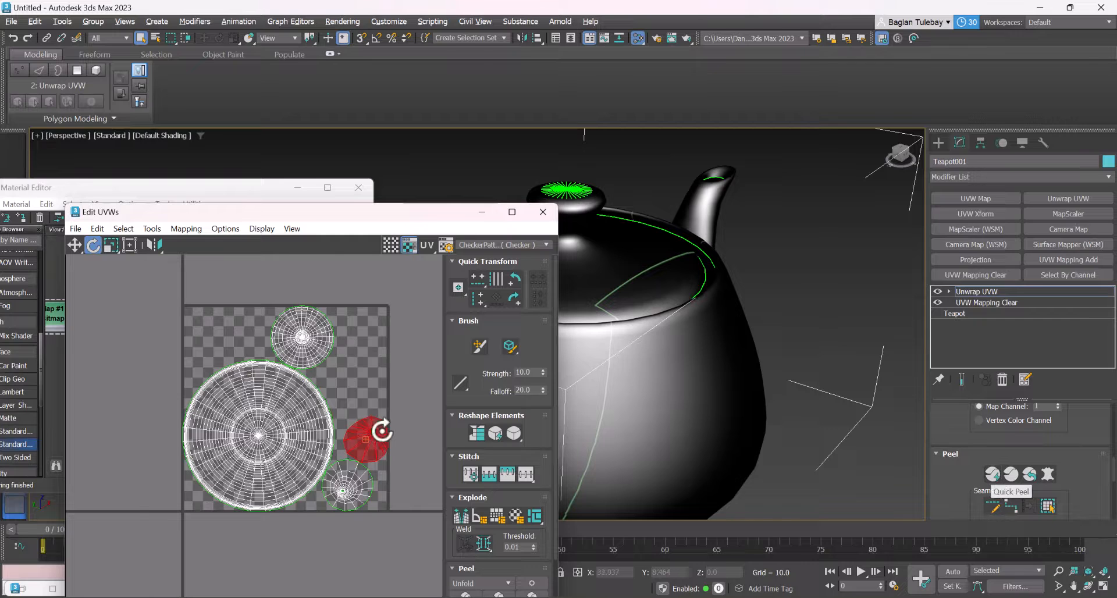
{"action": "left_click", "coordinate": [362, 483]}
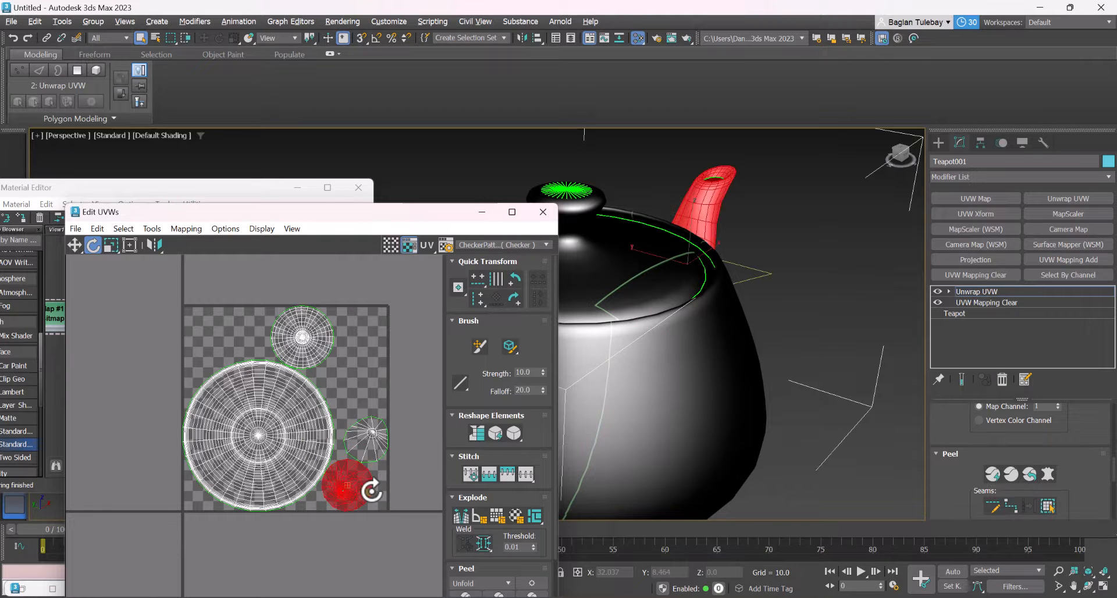
{"action": "left_click", "coordinate": [305, 337]}
{"action": "scroll", "coordinate": [346, 365], "scroll_direction": "down", "scroll_amount": 2}
{"action": "middle_click_drag", "start_coordinate": [680, 357], "coordinate": [663, 276], "text": "alt"}
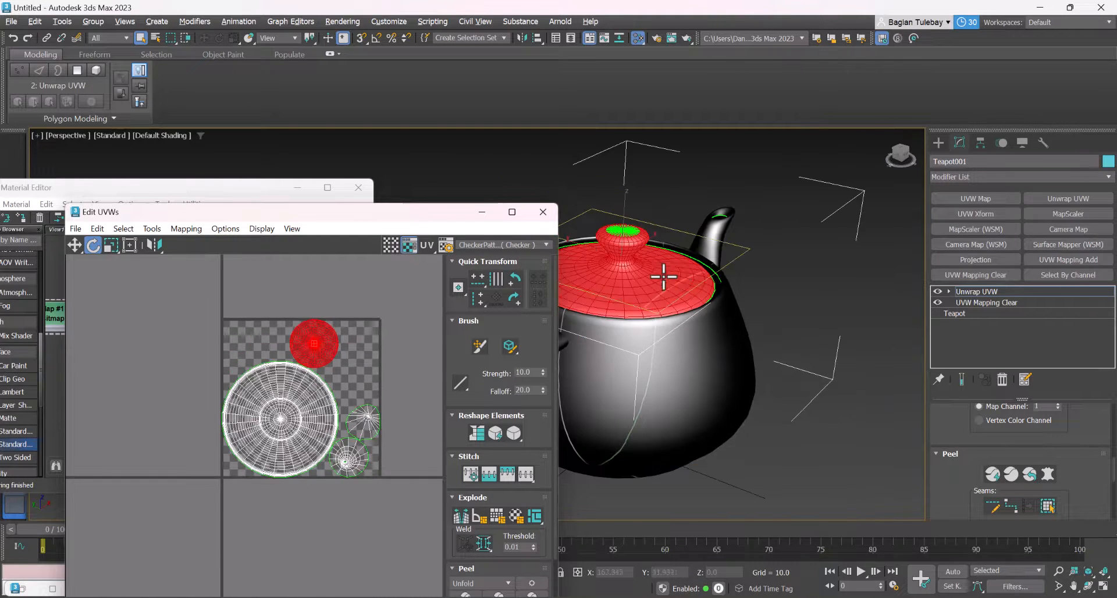
{"action": "left_click", "coordinate": [481, 213]}
{"action": "left_click", "coordinate": [939, 140]}
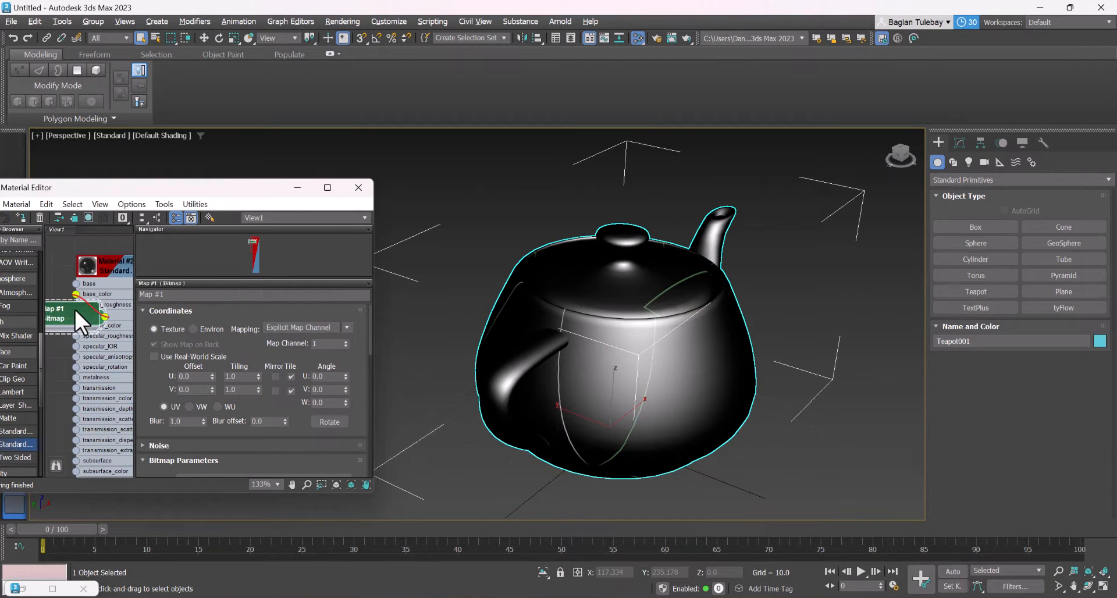
Delete the Map #1 bitmap node from the material graph and open the Standard Surface material's parameters
{"action": "key", "text": "Delete"}
{"action": "double_click", "coordinate": [115, 260]}
{"action": "middle_click_drag", "start_coordinate": [574, 324], "coordinate": [654, 327], "text": "alt"}
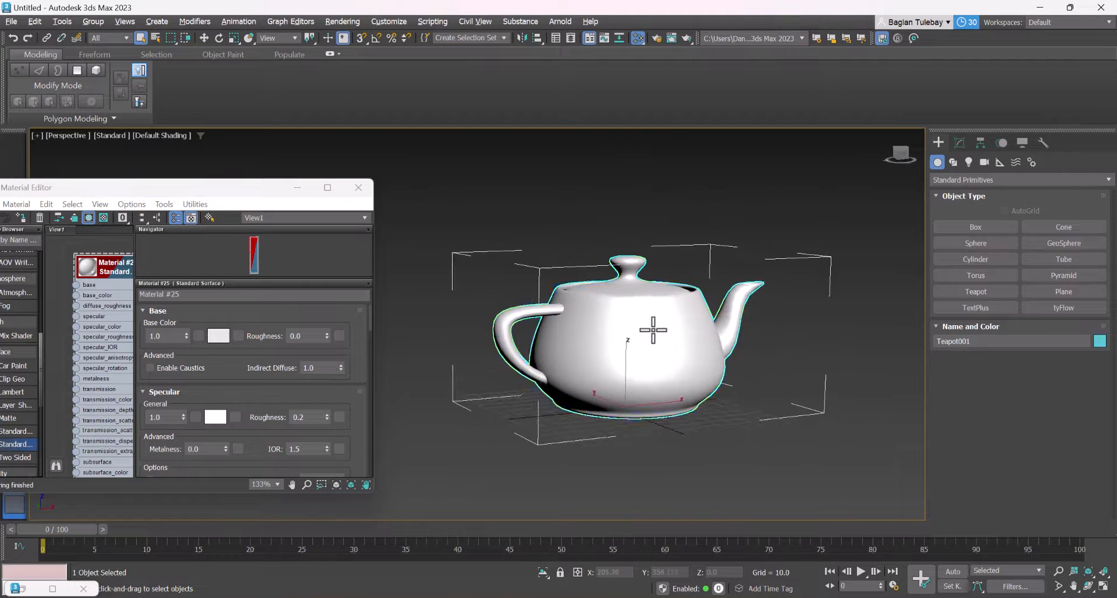
Search all actions for "viewport can" and open the Viewport Canvas painting tools
{"action": "scroll", "coordinate": [636, 347], "scroll_direction": "up", "scroll_amount": 5}
{"action": "scroll", "coordinate": [608, 351], "scroll_direction": "down", "scroll_amount": 3}
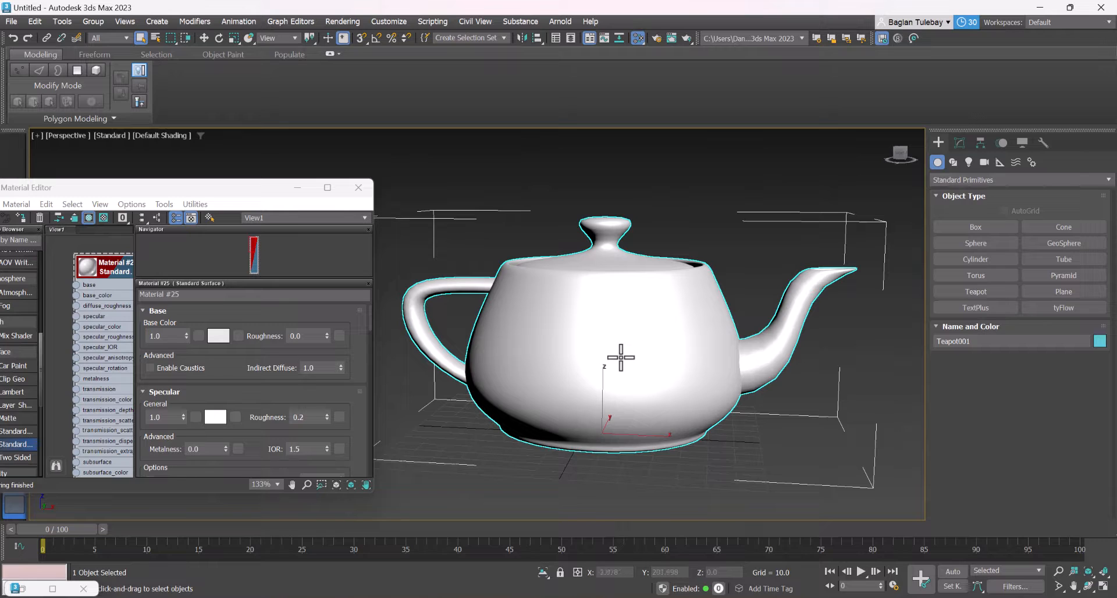
{"action": "type", "text": "x"}
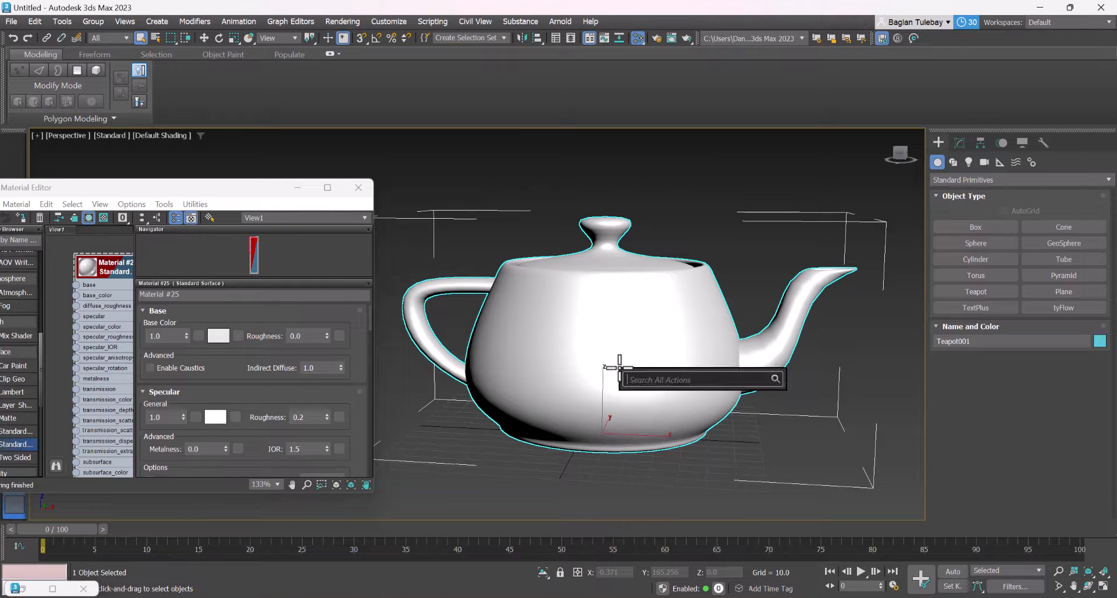
{"action": "type", "text": "vie"}
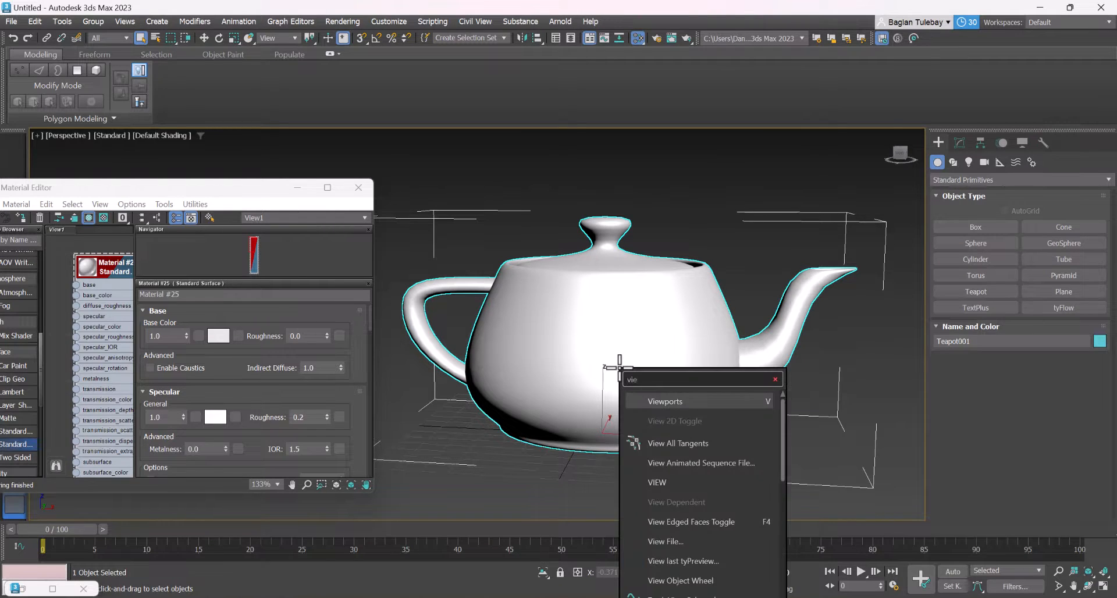
{"action": "type", "text": "wport can"}
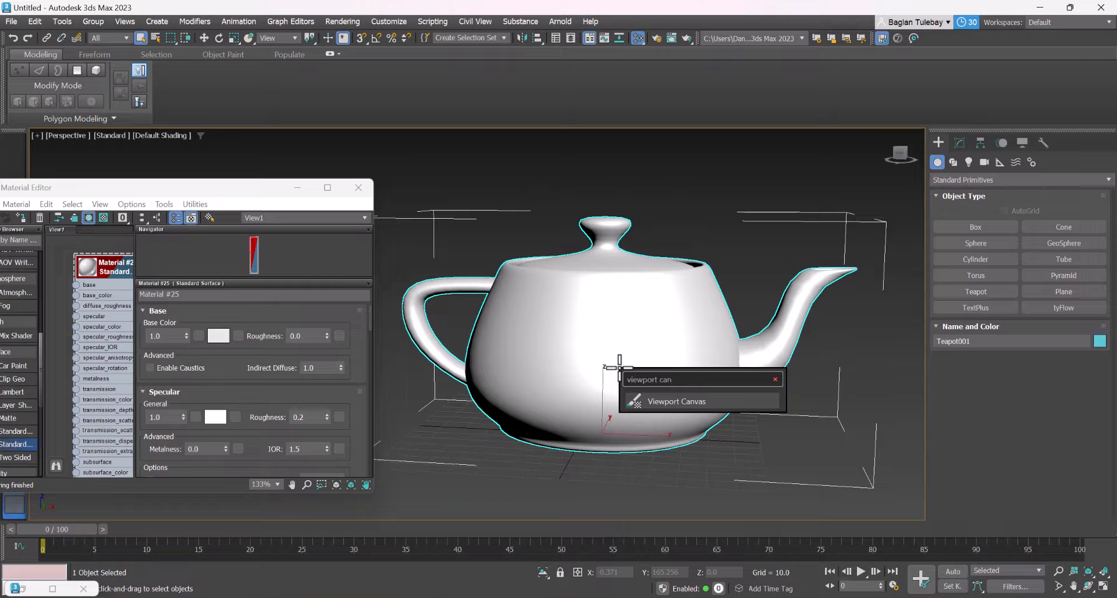
{"action": "key", "text": "Return"}
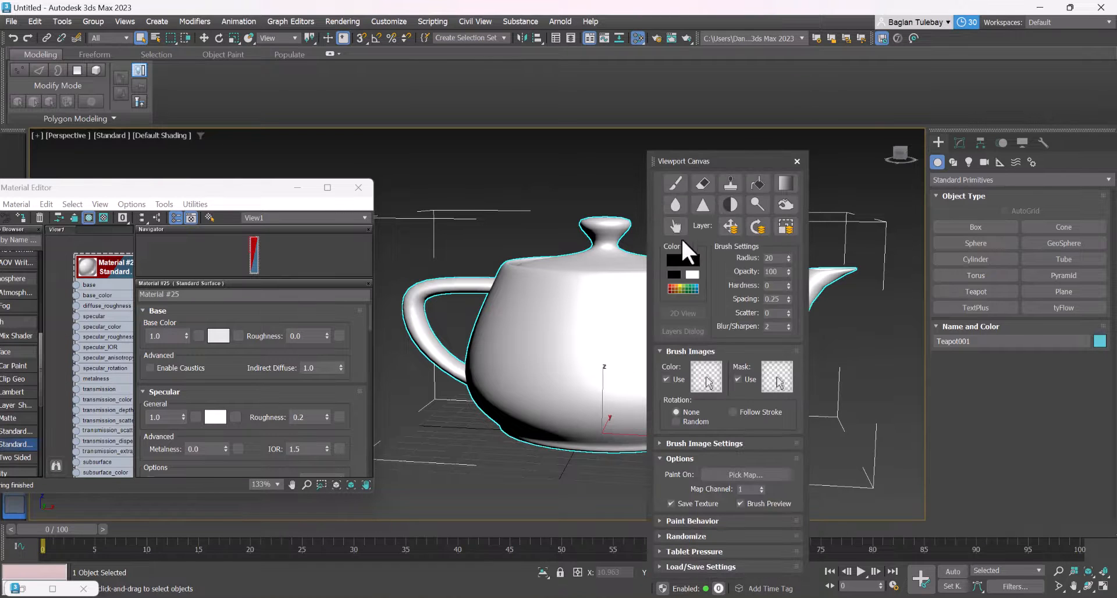
Start the paint brush on the teapot's base_color map and set the new texture's size to 1024 × 1024
{"action": "left_click_drag", "start_coordinate": [721, 163], "coordinate": [872, 157]}
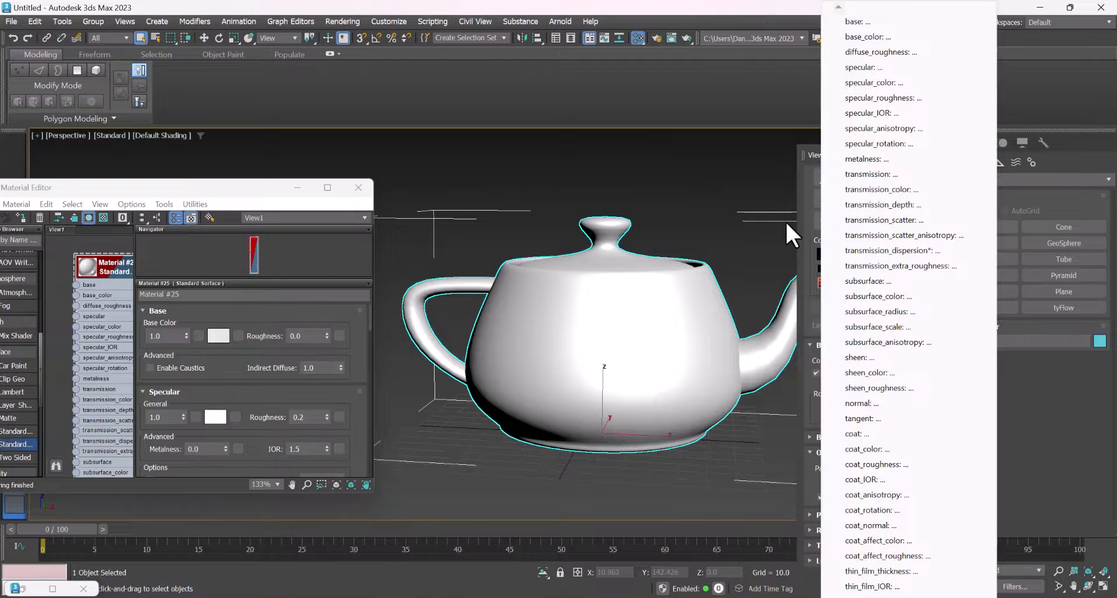
{"action": "left_click", "coordinate": [825, 175]}
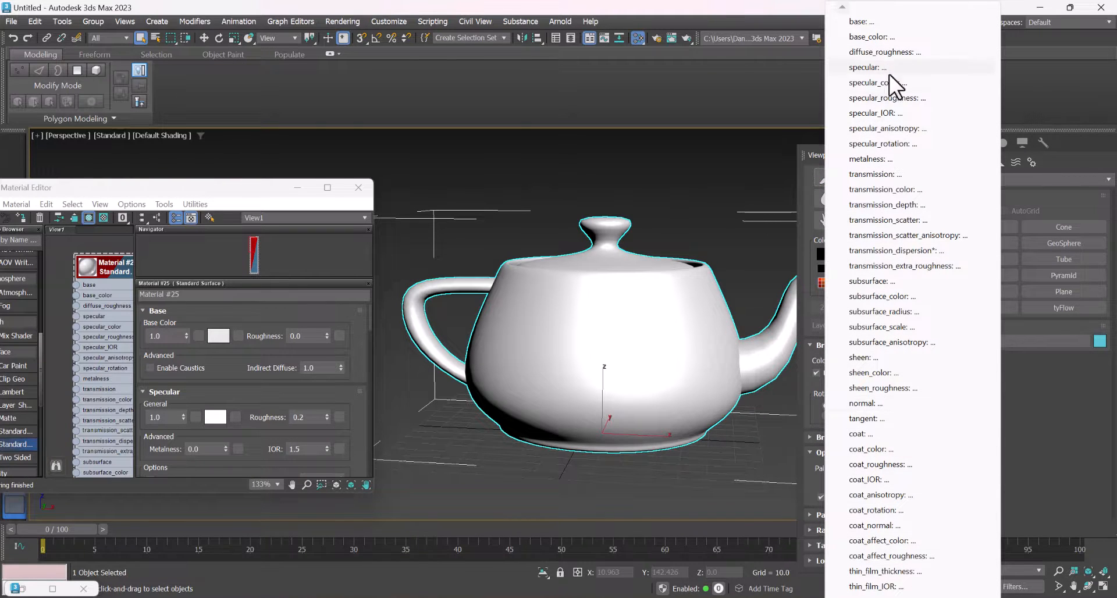
{"action": "left_click", "coordinate": [876, 36]}
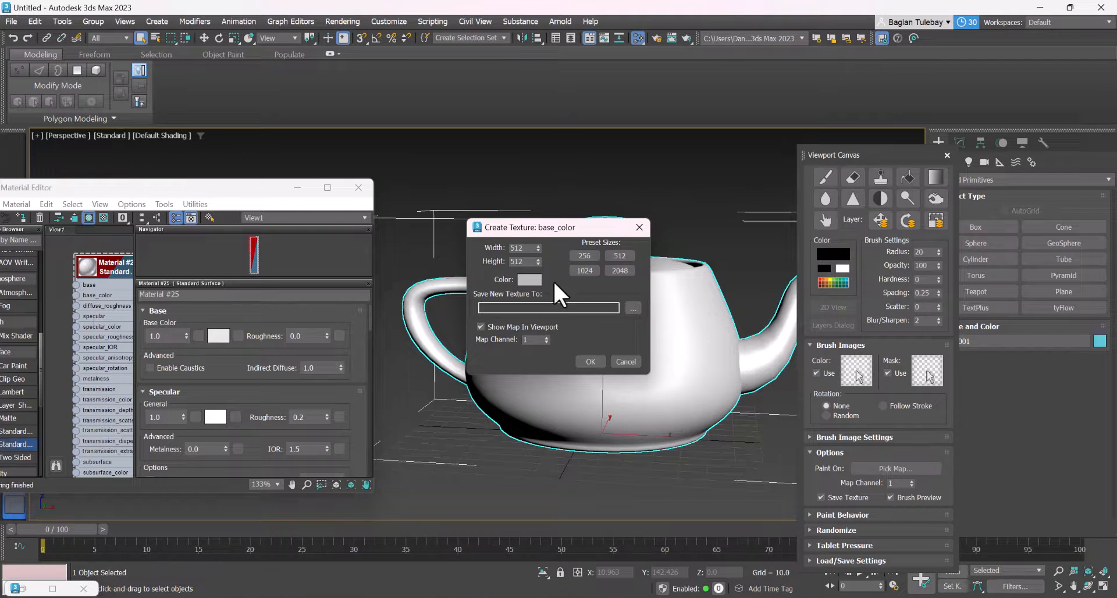
{"action": "left_click_drag", "start_coordinate": [530, 249], "coordinate": [470, 240]}
{"action": "left_click", "coordinate": [587, 271]}
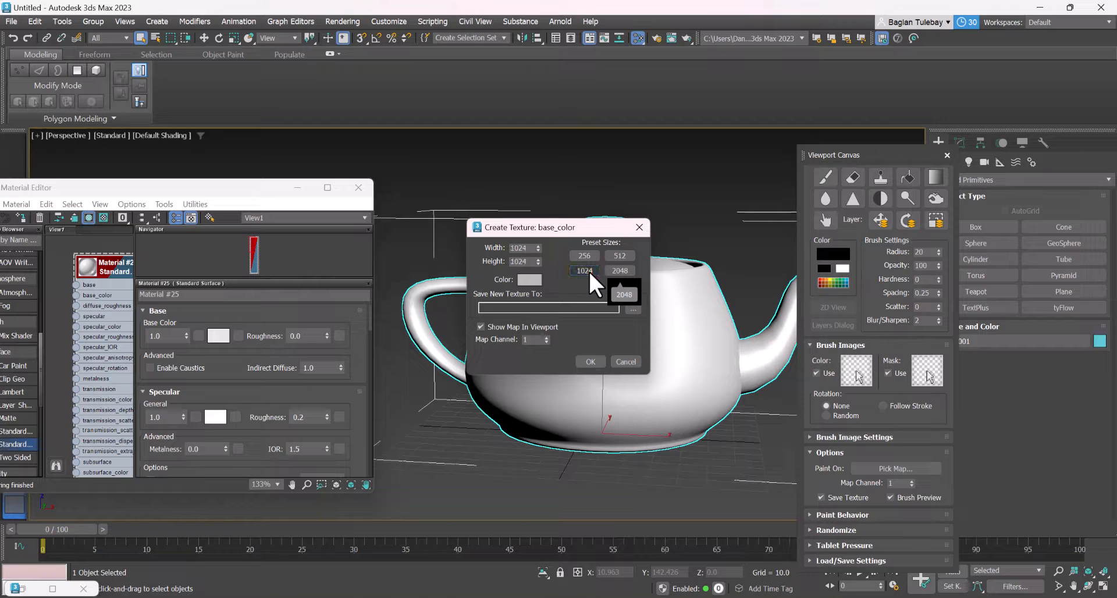
Save the new base_color texture to the Downloads folder as a JPEG file named Oyu and create it
{"action": "left_click", "coordinate": [633, 307]}
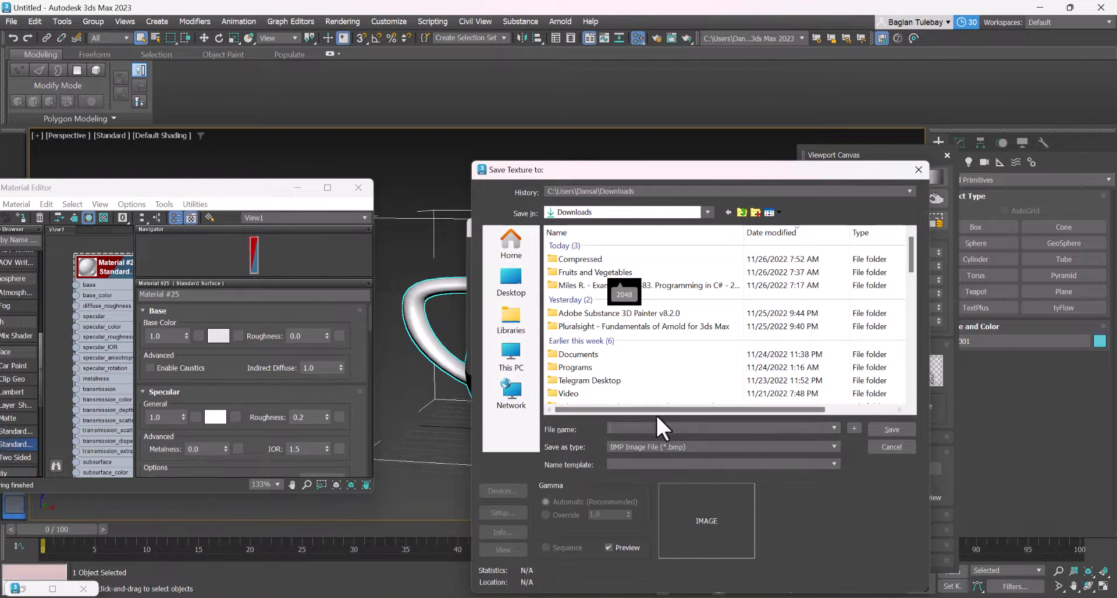
{"action": "left_click", "coordinate": [654, 447]}
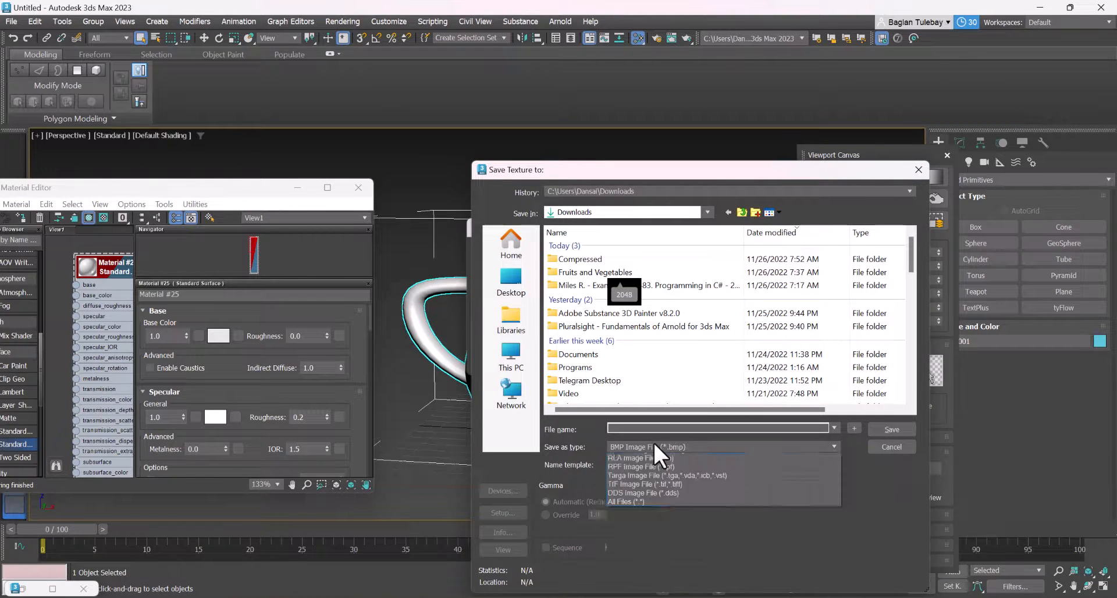
{"action": "left_click", "coordinate": [635, 517]}
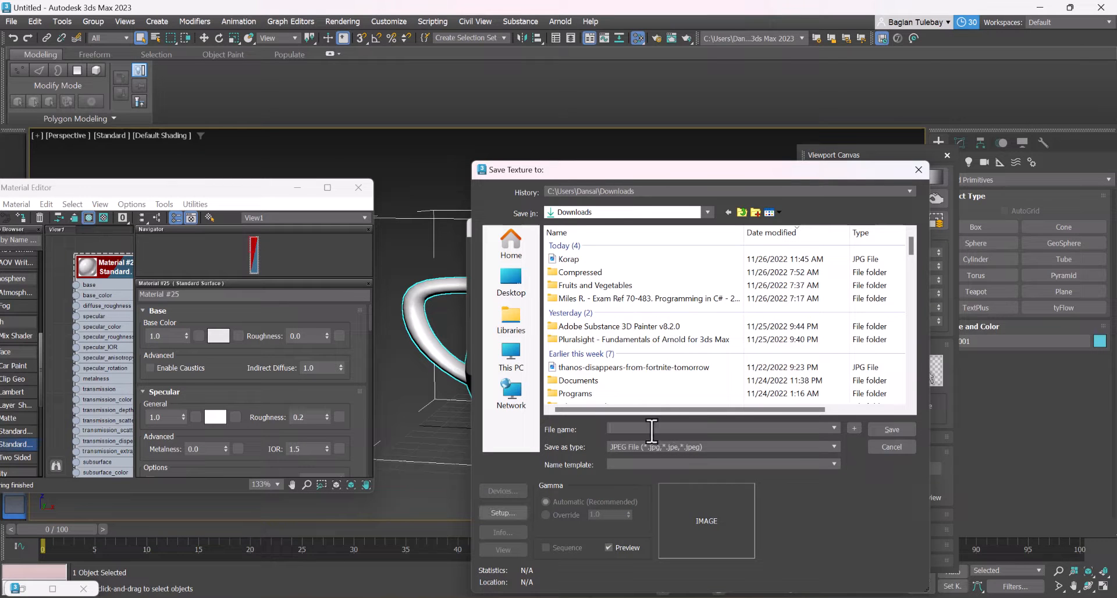
{"action": "left_click", "coordinate": [656, 429]}
{"action": "type", "text": "D"}
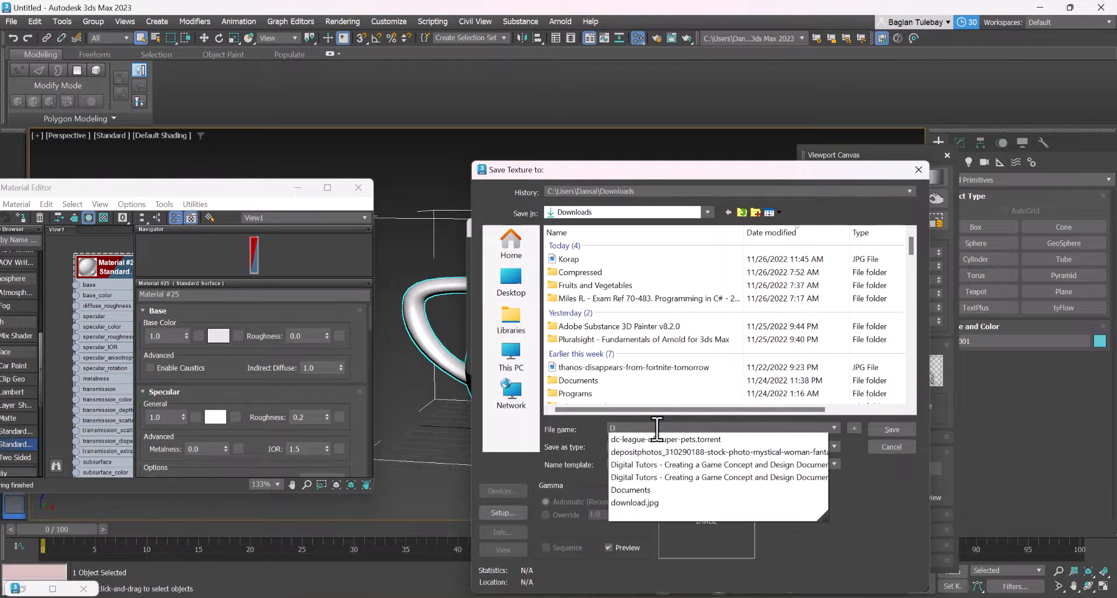
{"action": "key", "text": "BackSpace"}
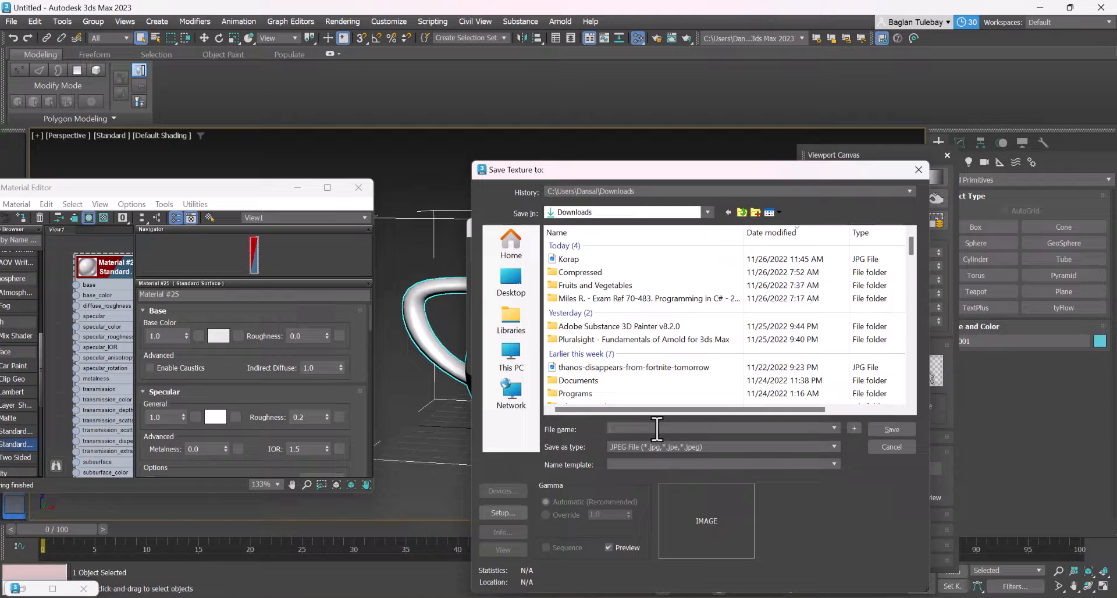
{"action": "type", "text": "Oyu"}
{"action": "left_click", "coordinate": [890, 431]}
{"action": "left_click", "coordinate": [668, 457]}
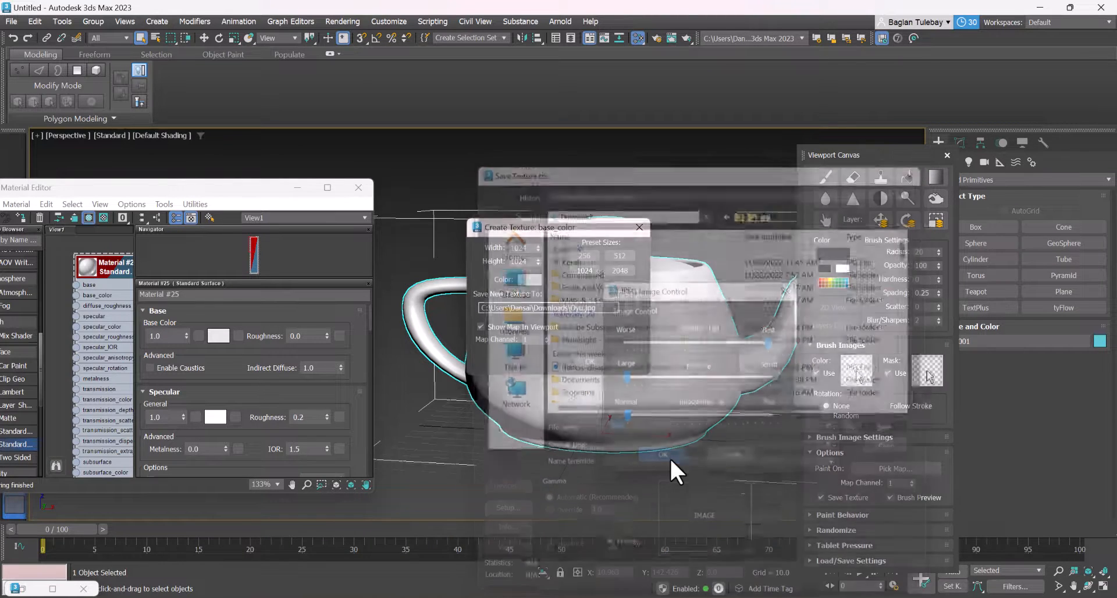
{"action": "left_click", "coordinate": [591, 362]}
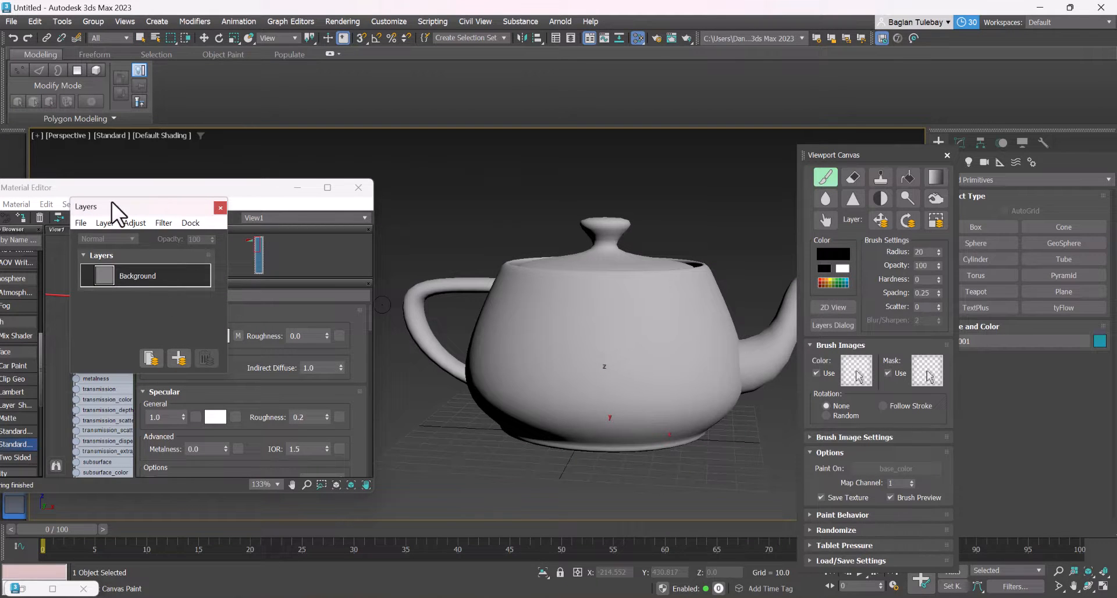
Move the Layers window clear of the Material Editor and add a new paint layer above Background
{"action": "left_click_drag", "start_coordinate": [110, 210], "coordinate": [433, 143]}
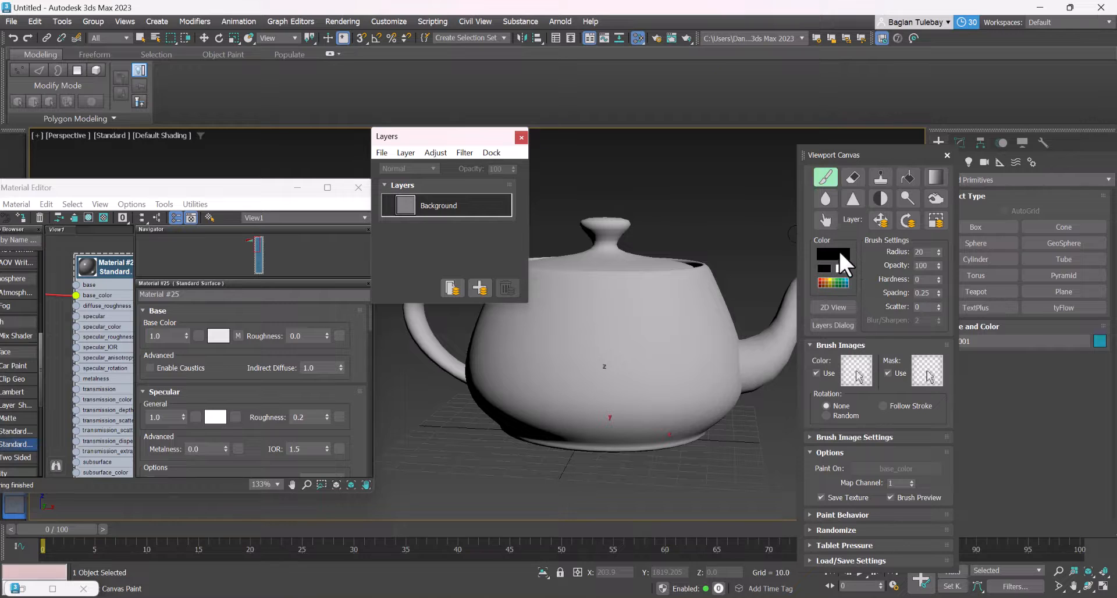
{"action": "left_click", "coordinate": [483, 291]}
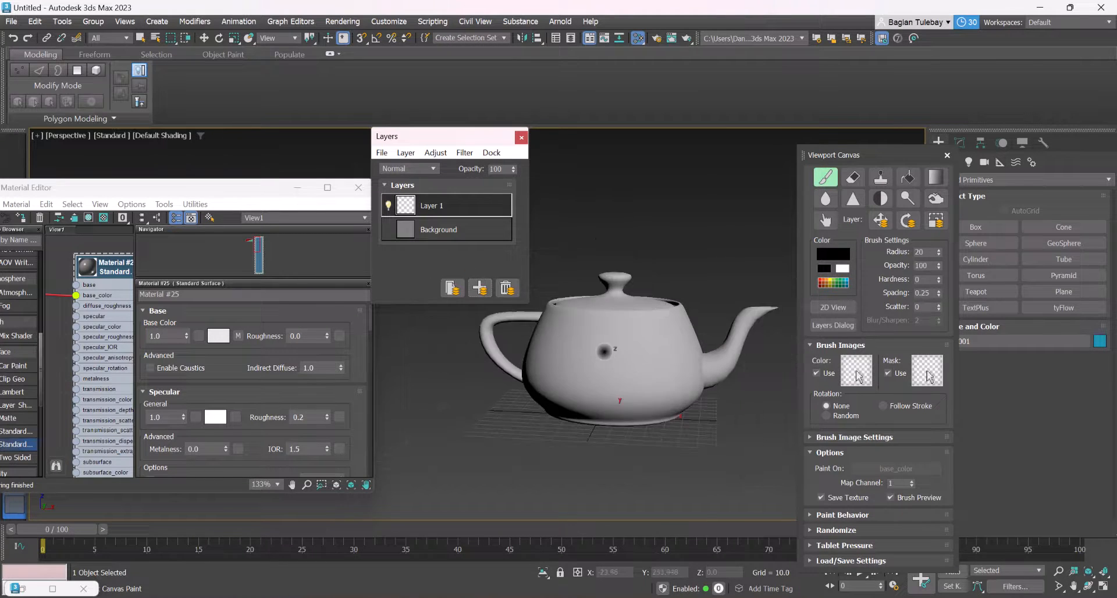
Try black freehand brush strokes on the teapot's body on Layer 1, then undo them all
{"action": "scroll", "coordinate": [602, 352], "scroll_direction": "up", "scroll_amount": 5}
{"action": "scroll", "coordinate": [620, 372], "scroll_direction": "down", "scroll_amount": 5}
{"action": "mouse_move", "coordinate": [605, 327]}
{"action": "left_mouse_down"}
{"action": "mouse_move", "coordinate": [580, 345]}
{"action": "mouse_move", "coordinate": [591, 389]}
{"action": "left_mouse_up"}
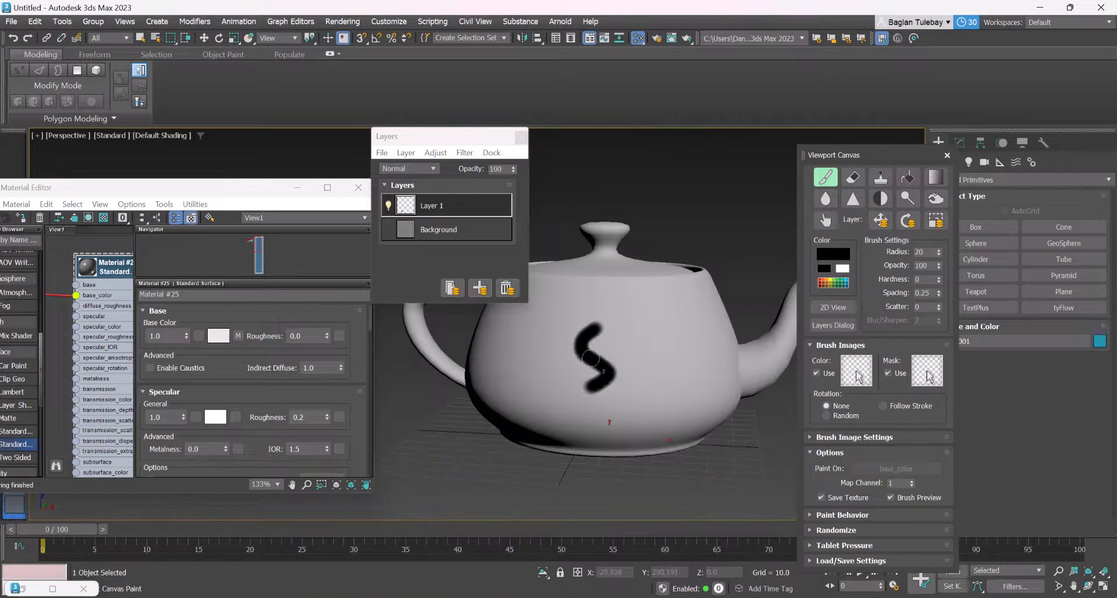
{"action": "key", "text": "ctrl+z"}
{"action": "middle_click_drag", "start_coordinate": [631, 347], "coordinate": [576, 342], "text": "alt"}
{"action": "mouse_move", "coordinate": [547, 335]}
{"action": "left_mouse_down"}
{"action": "mouse_move", "coordinate": [573, 389]}
{"action": "mouse_move", "coordinate": [675, 308]}
{"action": "mouse_move", "coordinate": [645, 326]}
{"action": "left_mouse_up"}
{"action": "middle_click_drag", "start_coordinate": [645, 326], "coordinate": [542, 362], "text": "alt"}
{"action": "left_click_drag", "start_coordinate": [541, 362], "coordinate": [577, 395]}
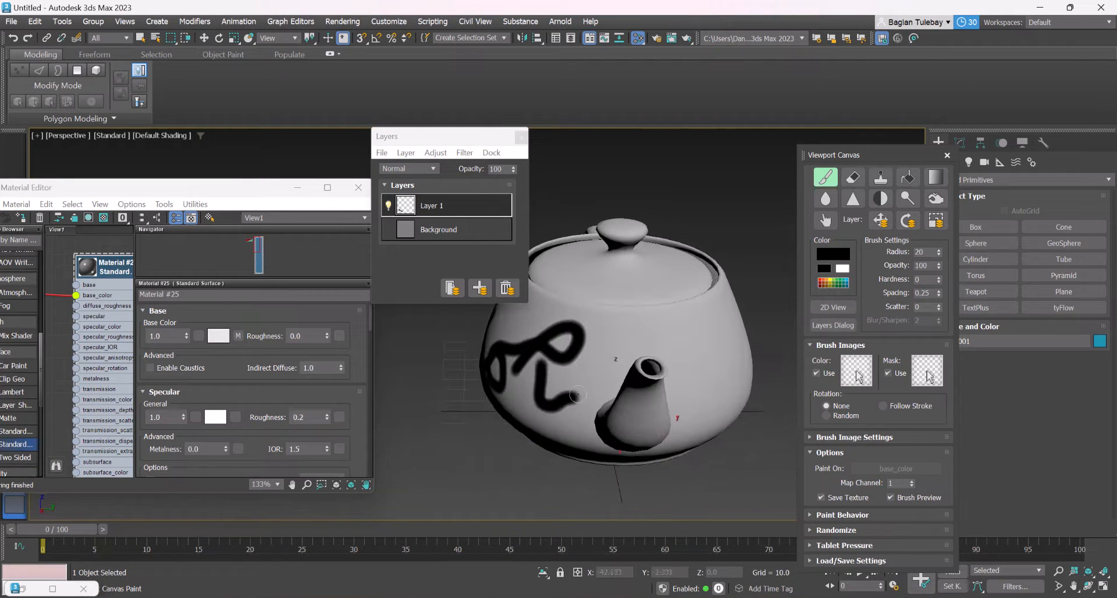
{"action": "mouse_move", "coordinate": [538, 395]}
{"action": "middle_mouse_down", "text": "alt"}
{"action": "mouse_move", "coordinate": [595, 401]}
{"action": "mouse_move", "coordinate": [611, 392]}
{"action": "middle_mouse_up", "text": "alt"}
{"action": "key", "text": "ctrl+z"}
{"action": "key", "text": "ctrl+z"}
{"action": "key", "text": "ctrl+z"}
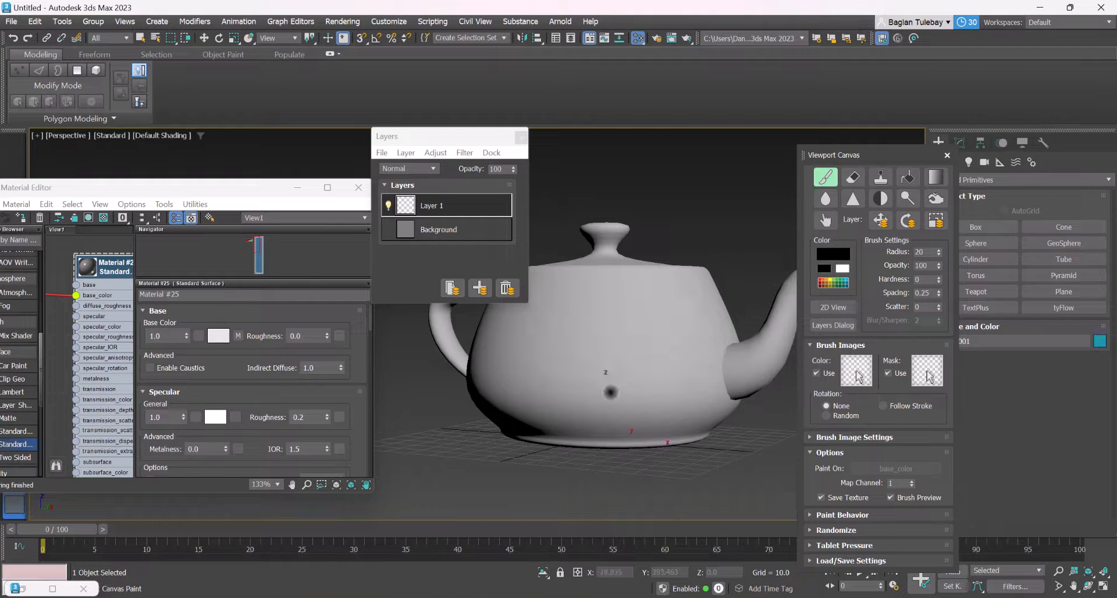
{"action": "key", "text": "ctrl+y"}
{"action": "scroll", "coordinate": [621, 340], "scroll_direction": "up", "scroll_amount": 4}
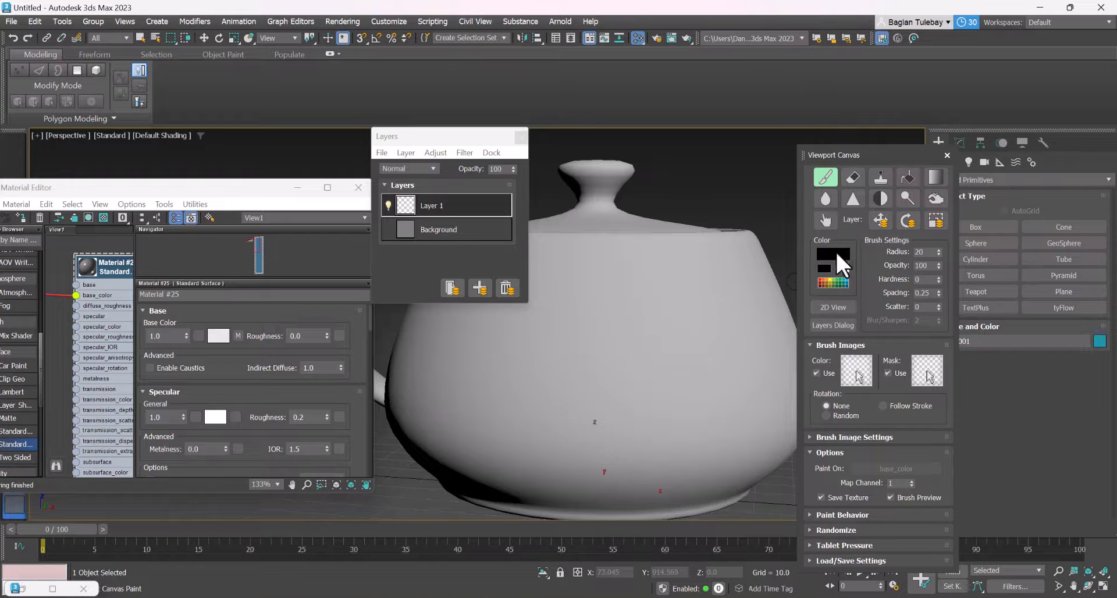
Set the brush color to yellow, try a freehand spiral stroke on the teapot's body, and undo the stroke
{"action": "left_click", "coordinate": [835, 253]}
{"action": "left_click_drag", "start_coordinate": [591, 131], "coordinate": [564, 112]}
{"action": "left_click", "coordinate": [767, 230]}
{"action": "left_click_drag", "start_coordinate": [590, 359], "coordinate": [603, 314]}
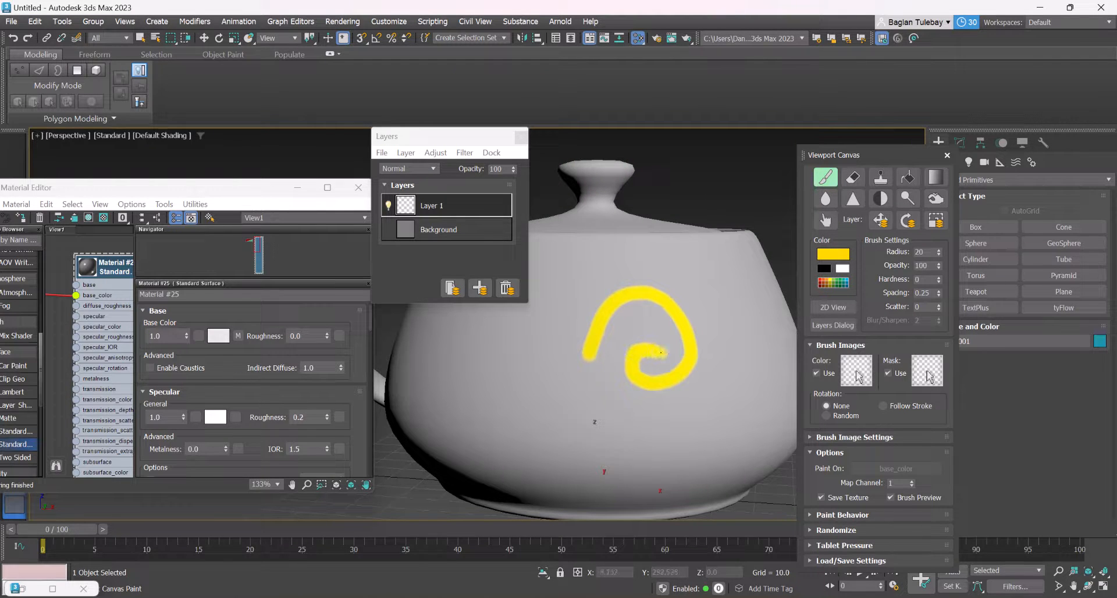
{"action": "key", "text": "ctrl+z"}
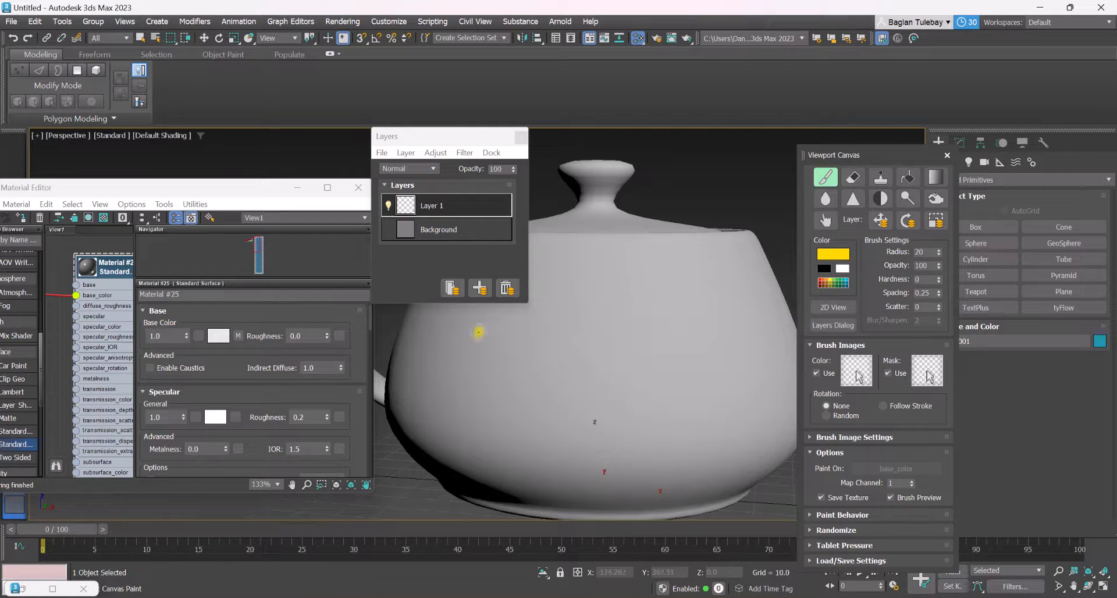
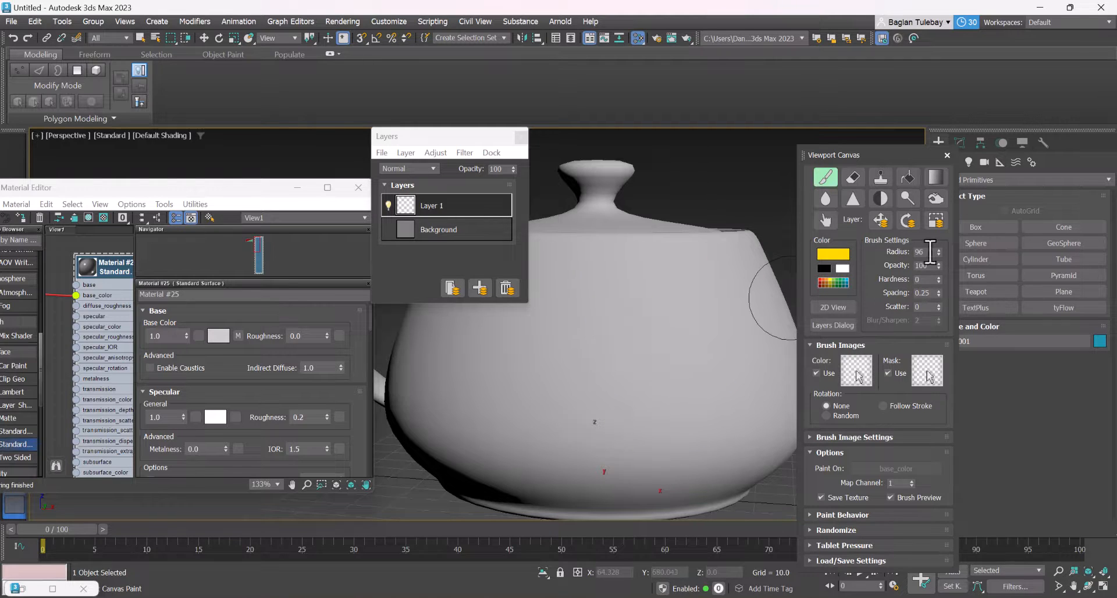
Set the brush radius to 66, try a yellow curled ornament with a central stem on the teapot's body, and undo the strokes
{"action": "left_click_drag", "start_coordinate": [938, 257], "coordinate": [937, 262]}
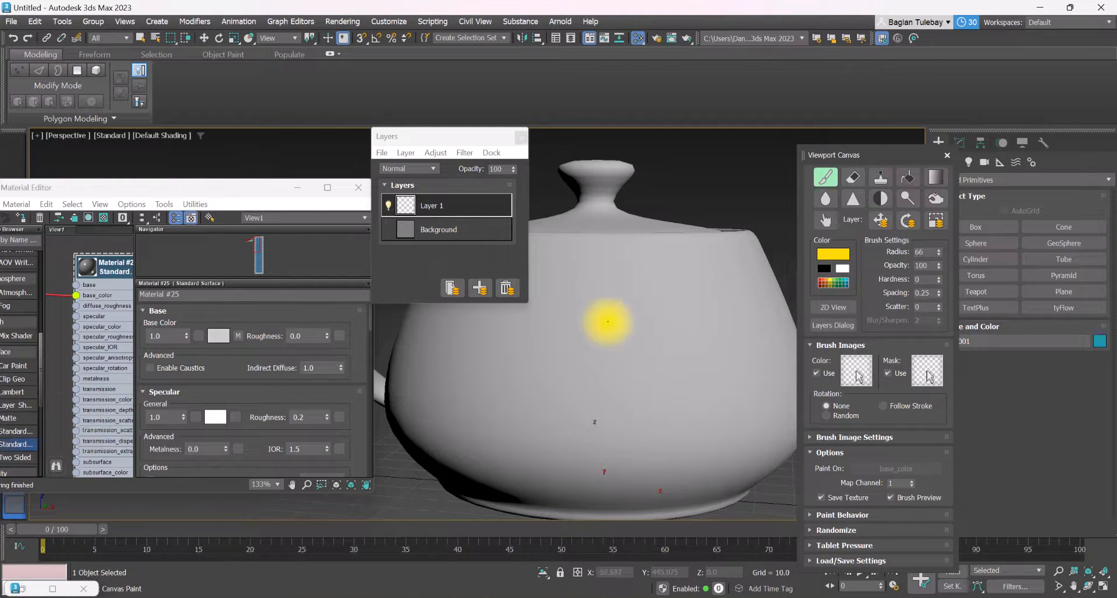
{"action": "mouse_move", "coordinate": [620, 308]}
{"action": "left_mouse_down"}
{"action": "mouse_move", "coordinate": [676, 295]}
{"action": "mouse_move", "coordinate": [712, 337]}
{"action": "mouse_move", "coordinate": [722, 387]}
{"action": "mouse_move", "coordinate": [690, 419]}
{"action": "mouse_move", "coordinate": [643, 407]}
{"action": "mouse_move", "coordinate": [648, 378]}
{"action": "mouse_move", "coordinate": [675, 373]}
{"action": "left_mouse_up"}
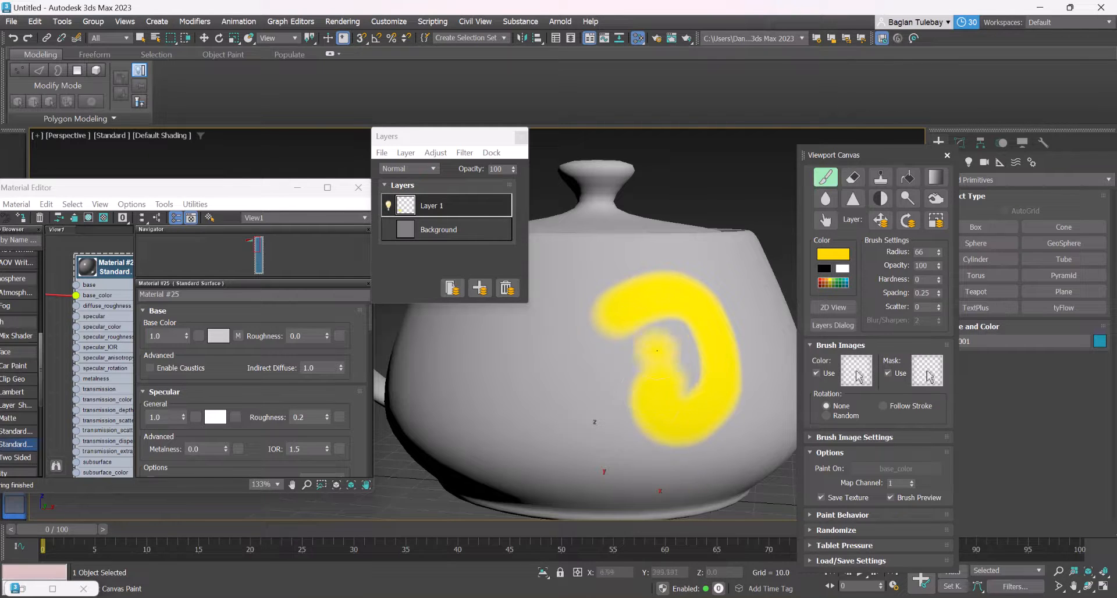
{"action": "mouse_move", "coordinate": [594, 319]}
{"action": "left_mouse_down"}
{"action": "mouse_move", "coordinate": [561, 294]}
{"action": "mouse_move", "coordinate": [495, 334]}
{"action": "mouse_move", "coordinate": [515, 390]}
{"action": "mouse_move", "coordinate": [571, 381]}
{"action": "left_mouse_up"}
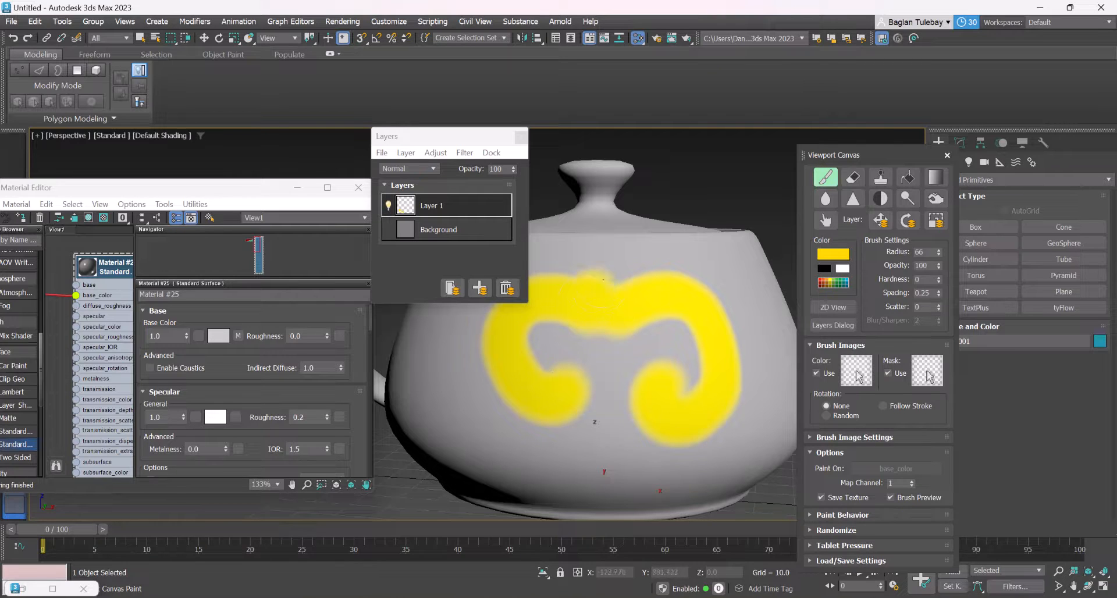
{"action": "left_click_drag", "start_coordinate": [602, 279], "coordinate": [614, 258]}
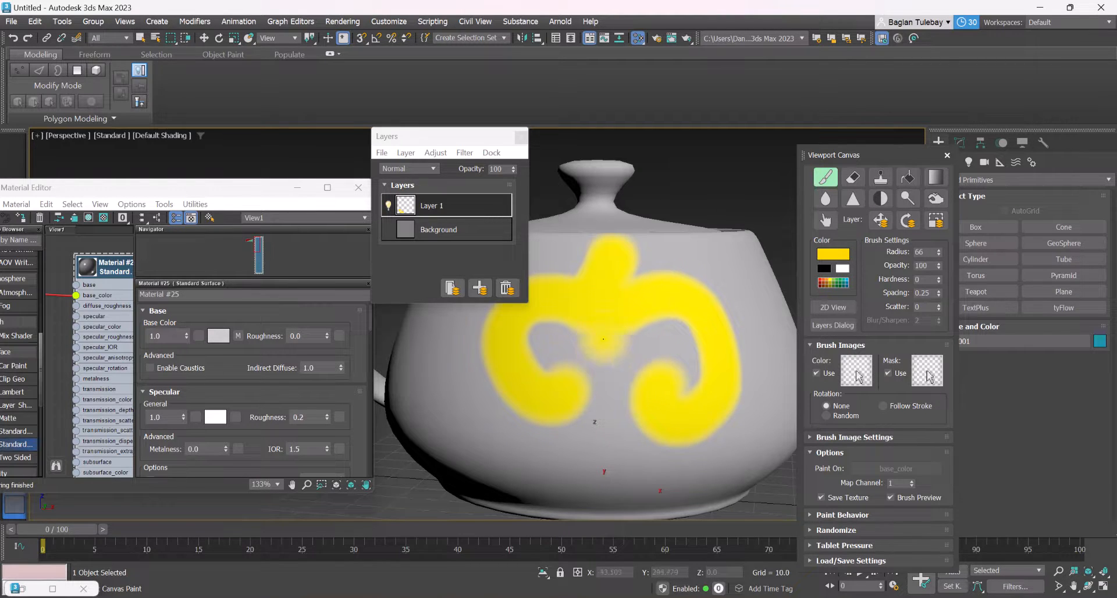
{"action": "mouse_move", "coordinate": [603, 338]}
{"action": "left_mouse_down"}
{"action": "mouse_move", "coordinate": [604, 463]}
{"action": "mouse_move", "coordinate": [587, 470]}
{"action": "left_mouse_up"}
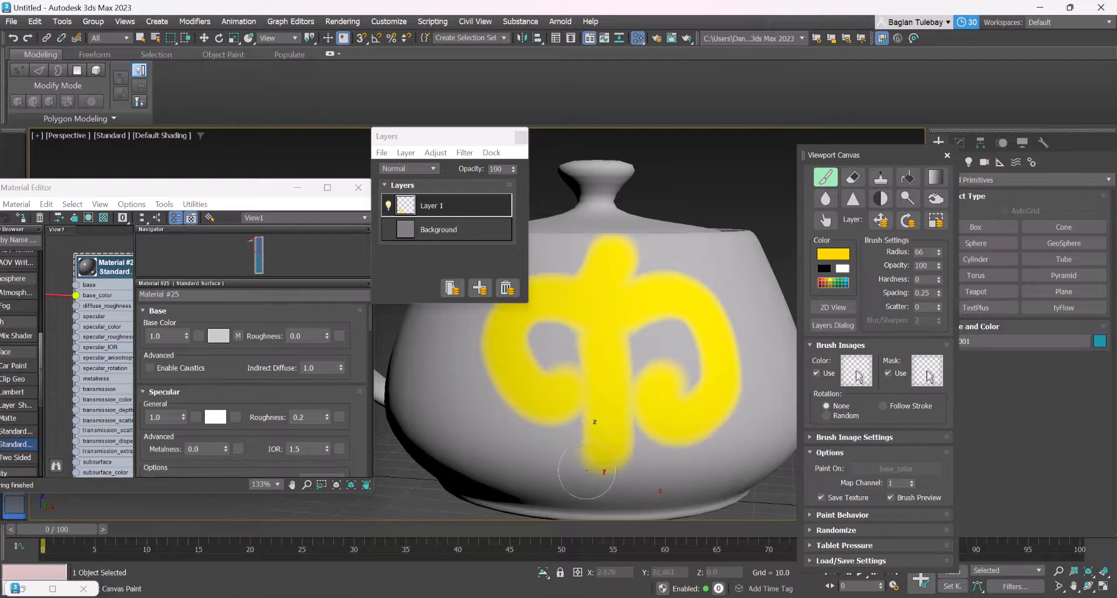
{"action": "left_click_drag", "start_coordinate": [611, 432], "coordinate": [652, 467]}
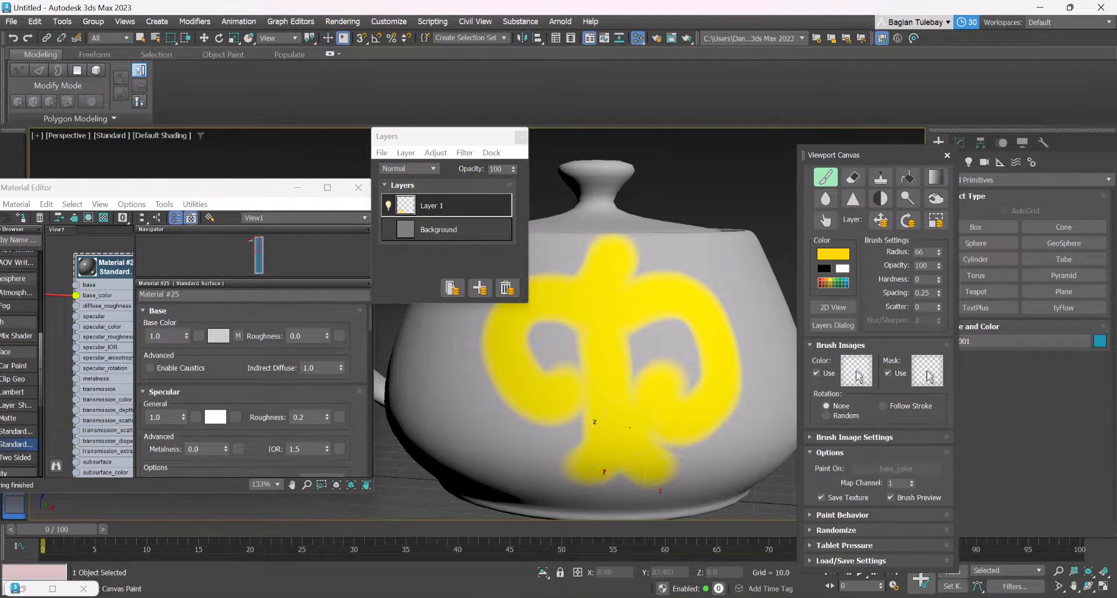
{"action": "scroll", "coordinate": [630, 428], "scroll_direction": "down", "scroll_amount": 5}
{"action": "mouse_move", "coordinate": [631, 398]}
{"action": "middle_mouse_down", "text": "alt"}
{"action": "mouse_move", "coordinate": [556, 416]}
{"action": "mouse_move", "coordinate": [681, 393]}
{"action": "mouse_move", "coordinate": [627, 429]}
{"action": "mouse_move", "coordinate": [570, 430]}
{"action": "mouse_move", "coordinate": [610, 402]}
{"action": "mouse_move", "coordinate": [613, 413]}
{"action": "mouse_move", "coordinate": [605, 409]}
{"action": "middle_mouse_up", "text": "alt"}
{"action": "key", "text": "ctrl+z"}
{"action": "key", "text": "ctrl+z"}
{"action": "key", "text": "ctrl+z"}
{"action": "key", "text": "ctrl+z"}
{"action": "key", "text": "ctrl+z"}
{"action": "key", "text": "ctrl+z"}
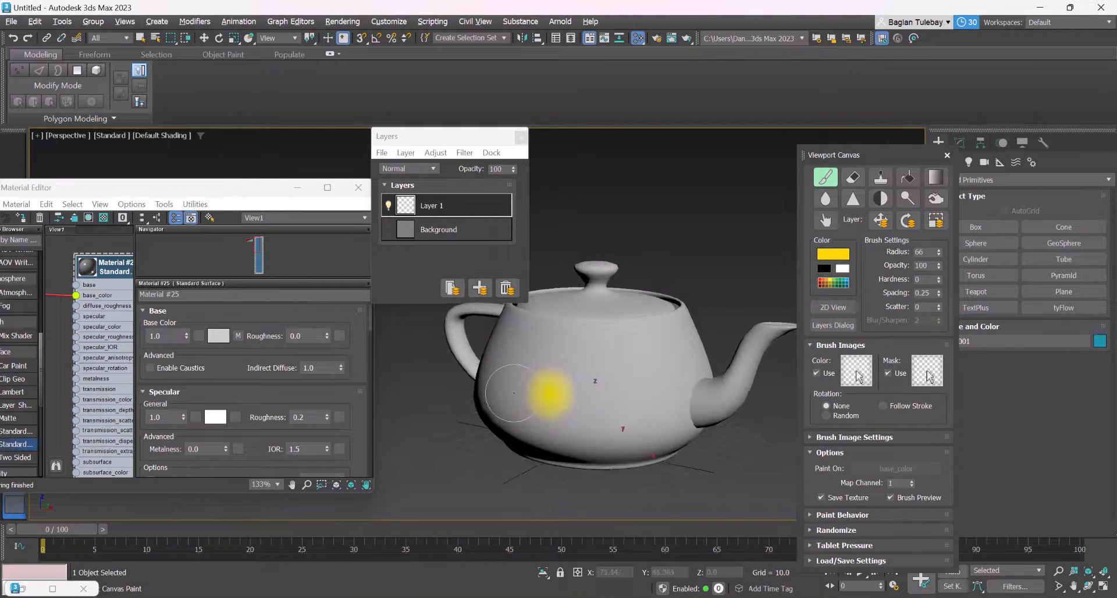
Set the brush radius to 45 and paint a smaller yellow ornament with two curls, a central stem and a forked base on the teapot's body
{"action": "scroll", "coordinate": [523, 396], "scroll_direction": "up", "scroll_amount": 3}
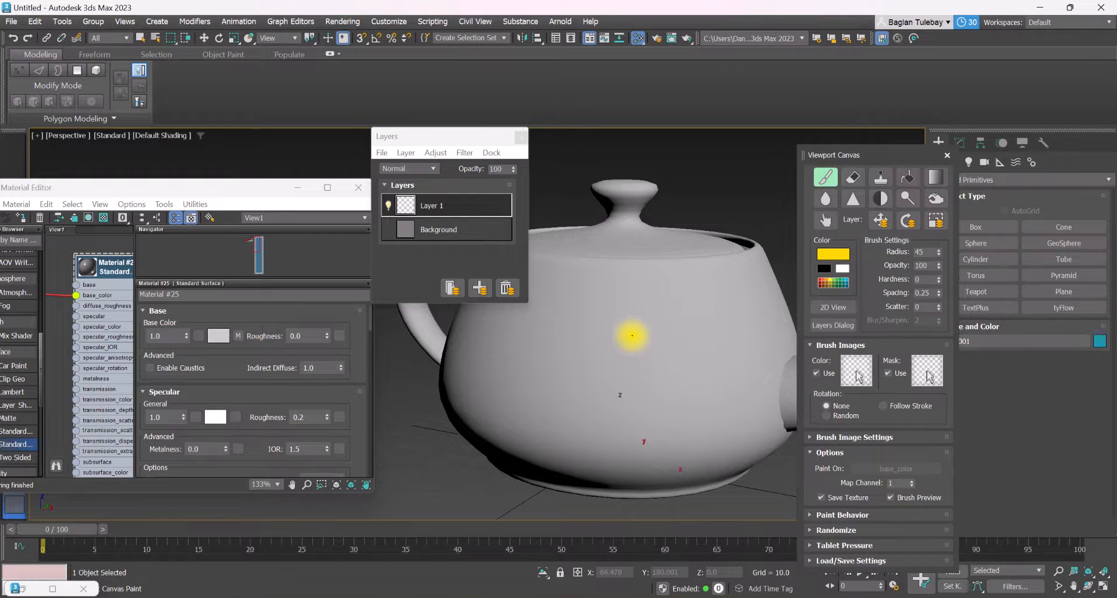
{"action": "mouse_move", "coordinate": [608, 336]}
{"action": "left_mouse_down"}
{"action": "mouse_move", "coordinate": [651, 312]}
{"action": "mouse_move", "coordinate": [686, 355]}
{"action": "mouse_move", "coordinate": [674, 404]}
{"action": "mouse_move", "coordinate": [624, 397]}
{"action": "mouse_move", "coordinate": [638, 375]}
{"action": "mouse_move", "coordinate": [550, 306]}
{"action": "mouse_move", "coordinate": [521, 343]}
{"action": "mouse_move", "coordinate": [550, 393]}
{"action": "mouse_move", "coordinate": [563, 372]}
{"action": "left_mouse_up"}
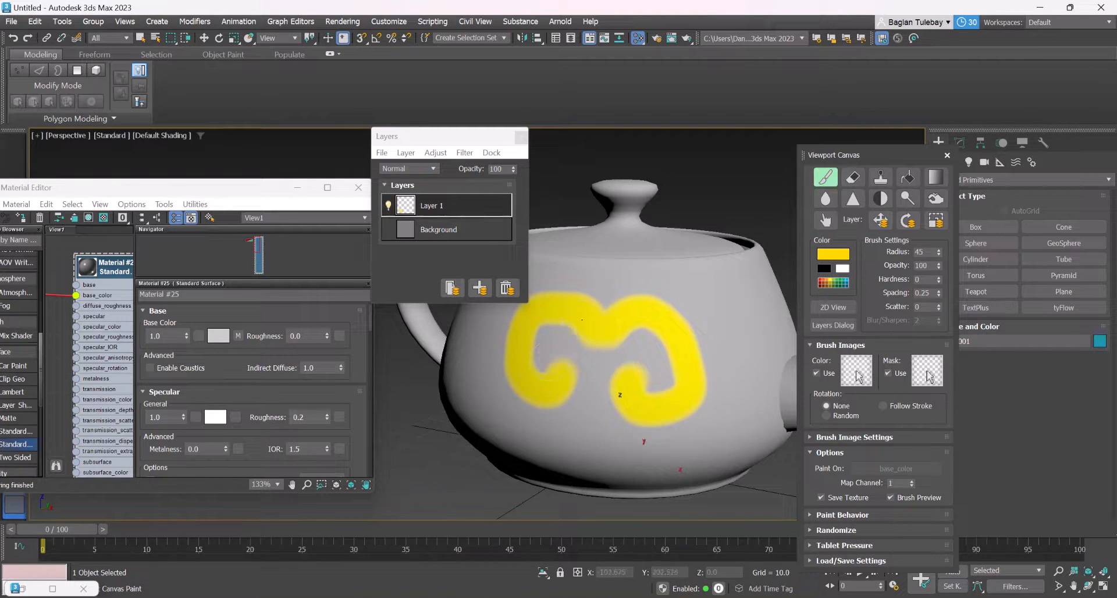
{"action": "left_click_drag", "start_coordinate": [581, 319], "coordinate": [607, 278]}
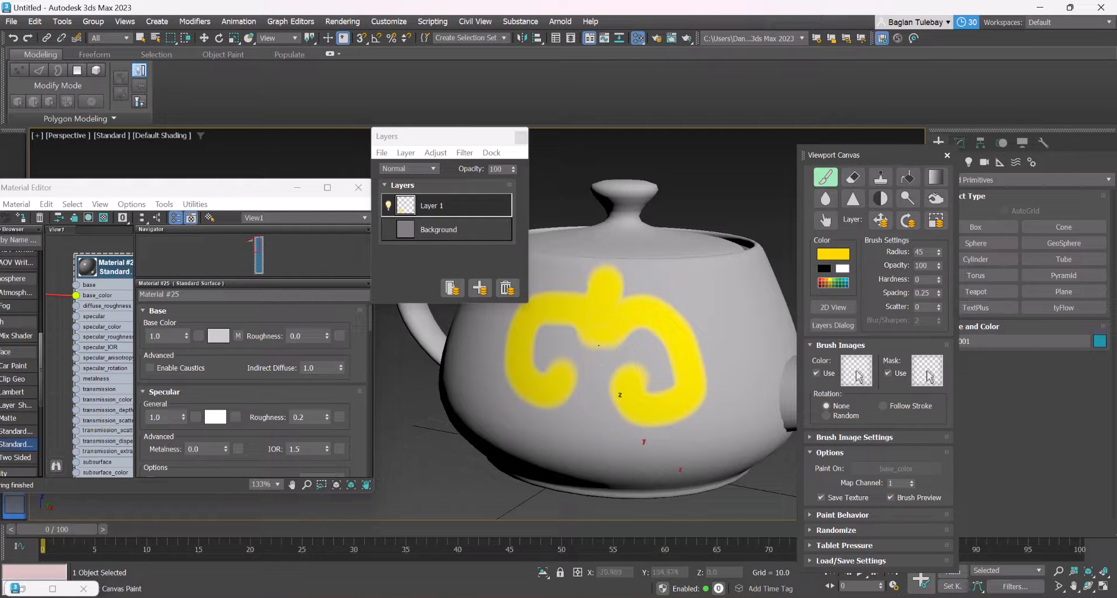
{"action": "mouse_move", "coordinate": [598, 344]}
{"action": "left_mouse_down"}
{"action": "mouse_move", "coordinate": [577, 445]}
{"action": "mouse_move", "coordinate": [588, 435]}
{"action": "mouse_move", "coordinate": [640, 450]}
{"action": "left_mouse_up"}
{"action": "scroll", "coordinate": [642, 431], "scroll_direction": "down", "scroll_amount": 3}
{"action": "mouse_move", "coordinate": [642, 422]}
{"action": "middle_mouse_down", "text": "alt"}
{"action": "mouse_move", "coordinate": [640, 447]}
{"action": "mouse_move", "coordinate": [691, 398]}
{"action": "mouse_move", "coordinate": [698, 411]}
{"action": "mouse_move", "coordinate": [721, 304]}
{"action": "middle_mouse_up", "text": "alt"}
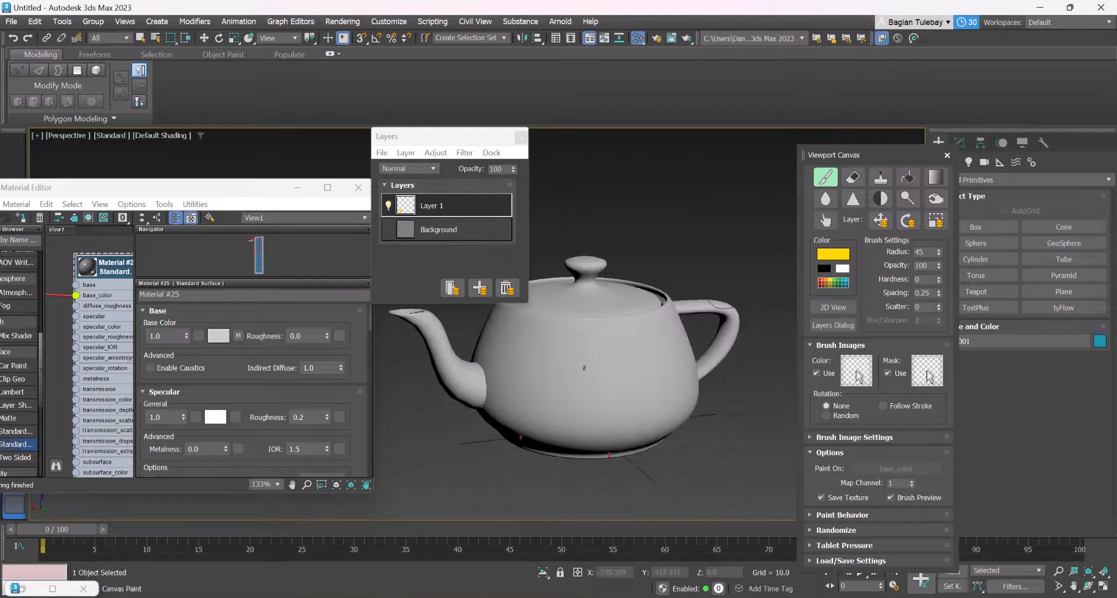
{"action": "middle_click_drag", "start_coordinate": [535, 393], "coordinate": [617, 401], "text": "alt"}
{"action": "scroll", "coordinate": [618, 401], "scroll_direction": "up", "scroll_amount": 3}
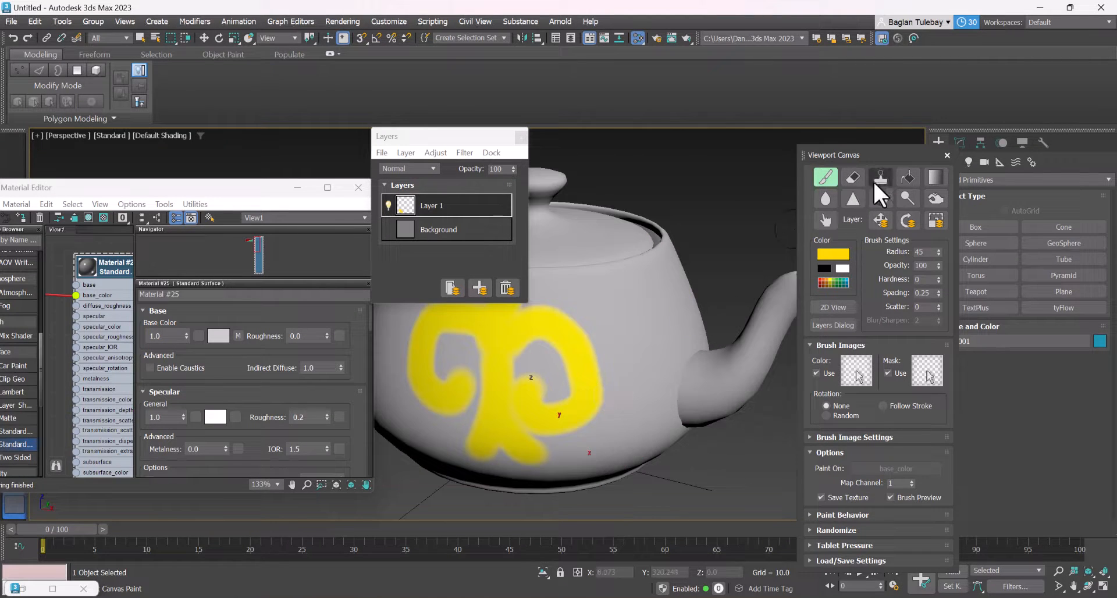
{"action": "mouse_move", "coordinate": [528, 383]}
{"action": "left_mouse_down"}
{"action": "mouse_move", "coordinate": [535, 395]}
{"action": "mouse_move", "coordinate": [592, 391]}
{"action": "mouse_move", "coordinate": [547, 470]}
{"action": "left_mouse_up"}
{"action": "key", "text": "ctrl+z"}
Fill the teapot's body, lid, spout and handle with yellow on Layer 1 using the Fill tool
{"action": "left_click", "coordinate": [906, 173]}
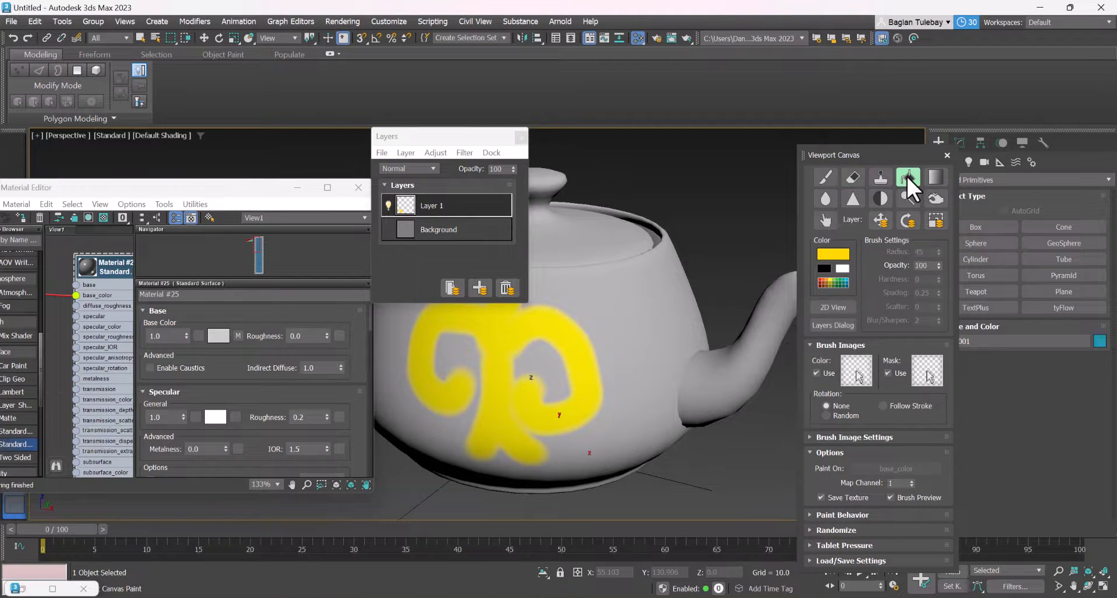
{"action": "left_click", "coordinate": [657, 342]}
{"action": "scroll", "coordinate": [663, 373], "scroll_direction": "down", "scroll_amount": 3}
{"action": "middle_click_drag", "start_coordinate": [663, 373], "coordinate": [658, 392], "text": "alt"}
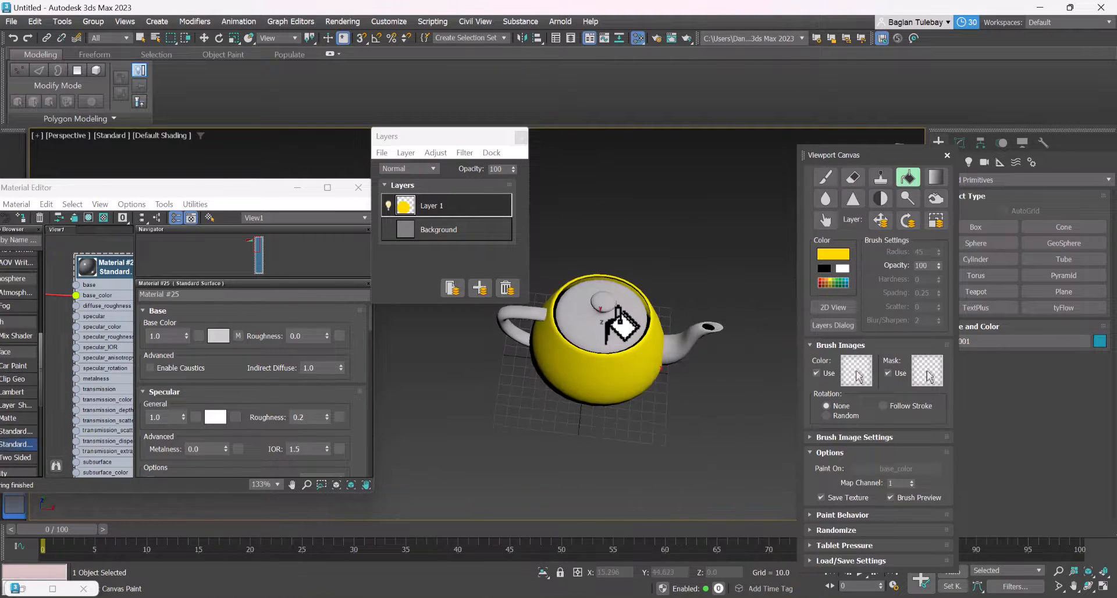
{"action": "left_click", "coordinate": [619, 323]}
{"action": "left_click", "coordinate": [696, 339]}
{"action": "left_click", "coordinate": [525, 317]}
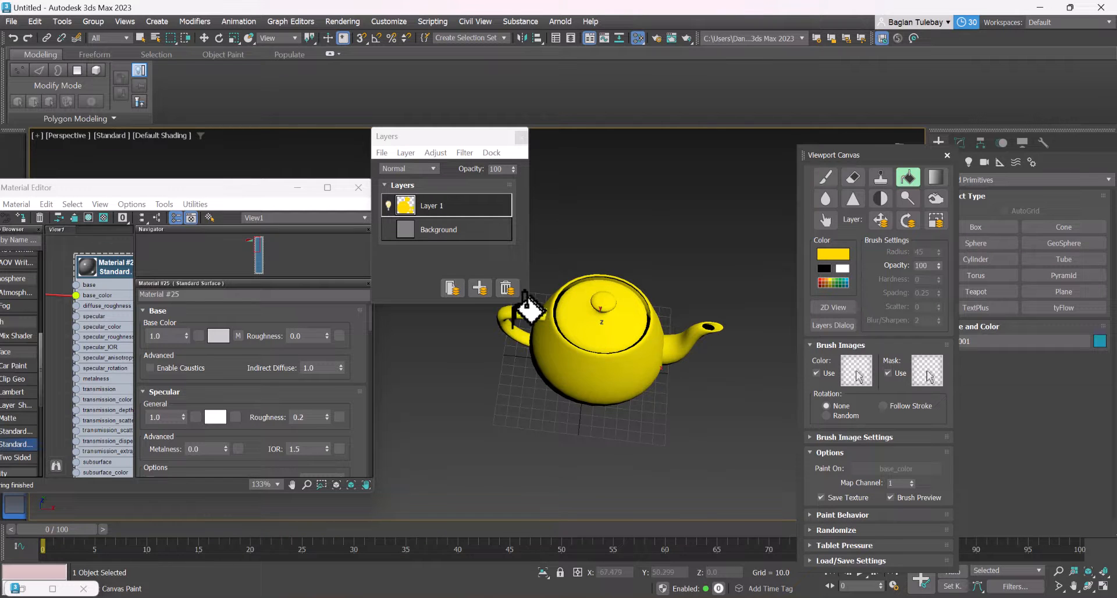
Undo the yellow fills on the teapot's lid, spout and handle
{"action": "middle_click_drag", "start_coordinate": [525, 465], "coordinate": [572, 371], "text": "alt"}
{"action": "key", "text": "ctrl+z"}
{"action": "key", "text": "ctrl+z"}
{"action": "key", "text": "ctrl+z"}
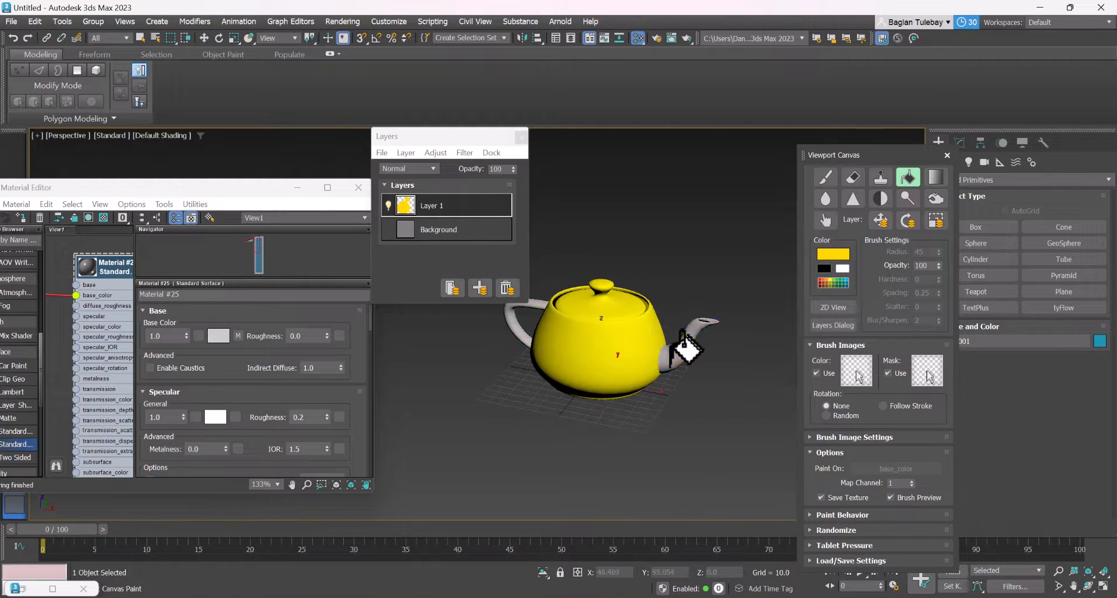
{"action": "scroll", "coordinate": [617, 293], "scroll_direction": "up", "scroll_amount": 3}
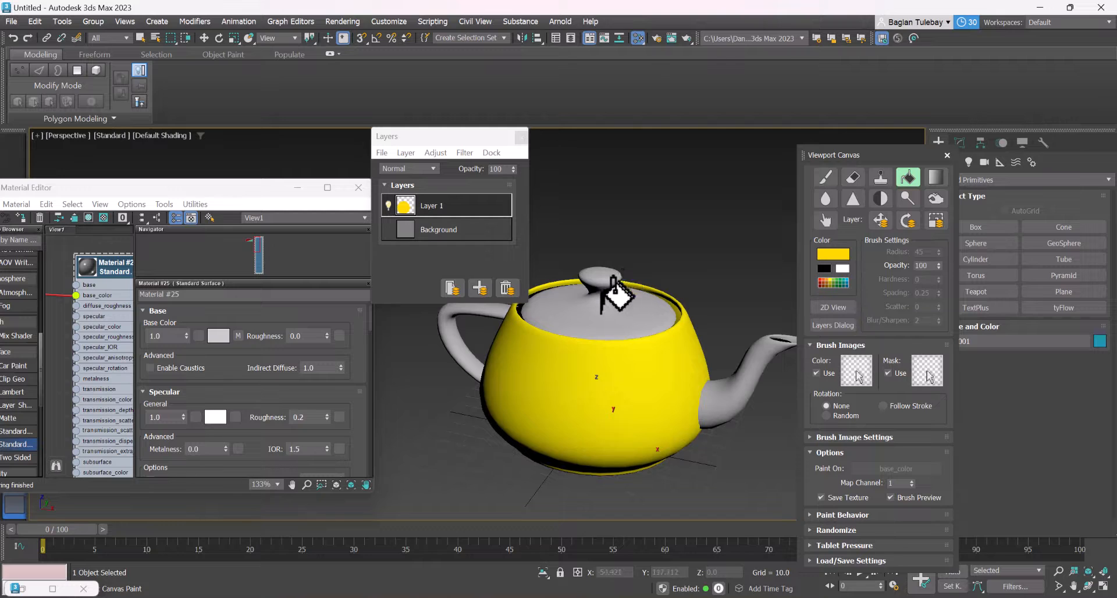
Open the UV editor from the teapot's Unwrap UVW modifier and fill the lid with yellow
{"action": "left_click", "coordinate": [960, 142]}
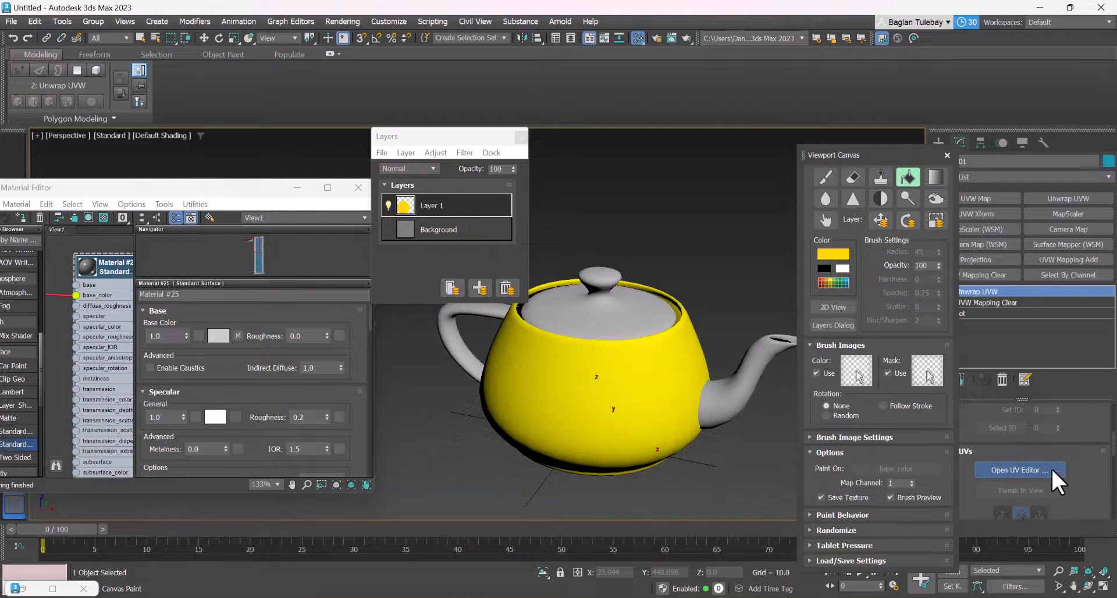
{"action": "left_click", "coordinate": [1022, 468]}
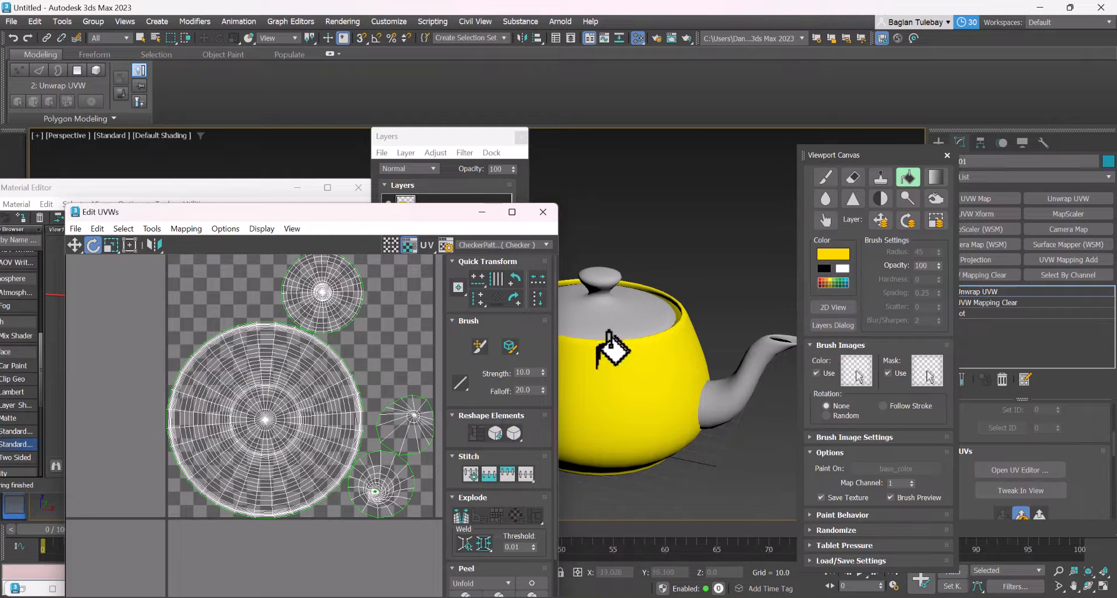
{"action": "left_click", "coordinate": [643, 304]}
Display Map #1 (Korap.jpg) behind the teapot's UV shells, and switch the background back to CheckerPattern
{"action": "left_click", "coordinate": [518, 240]}
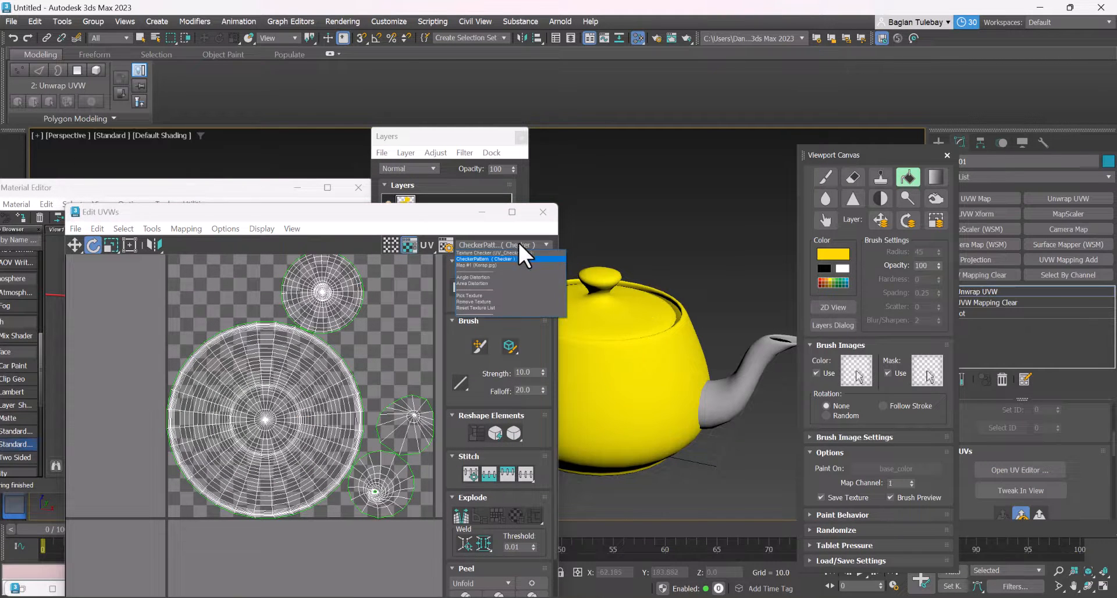
{"action": "left_click", "coordinate": [508, 263]}
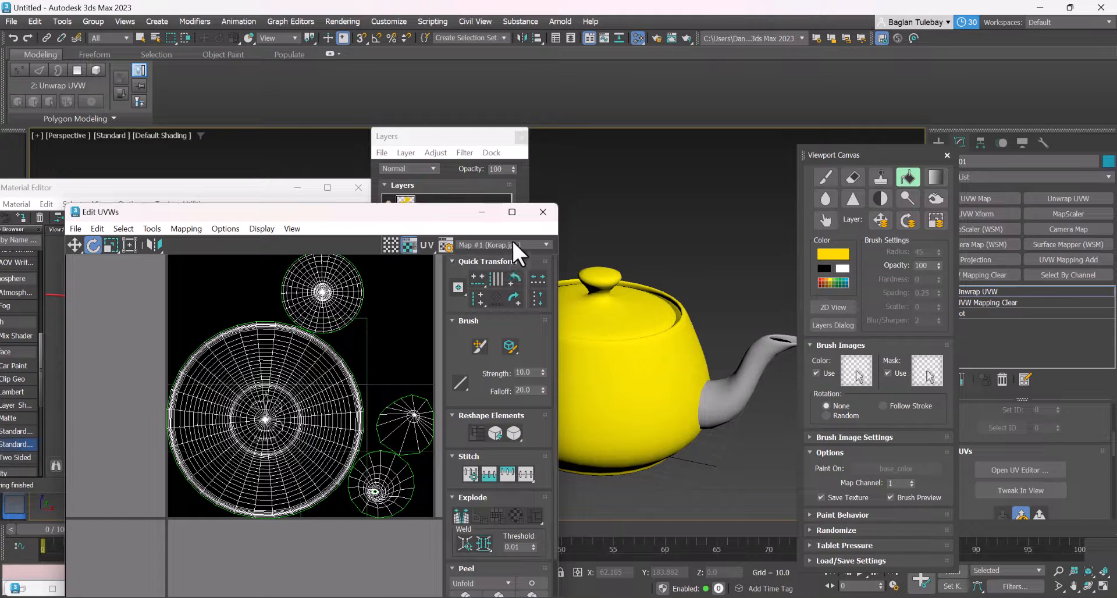
{"action": "left_click", "coordinate": [513, 244]}
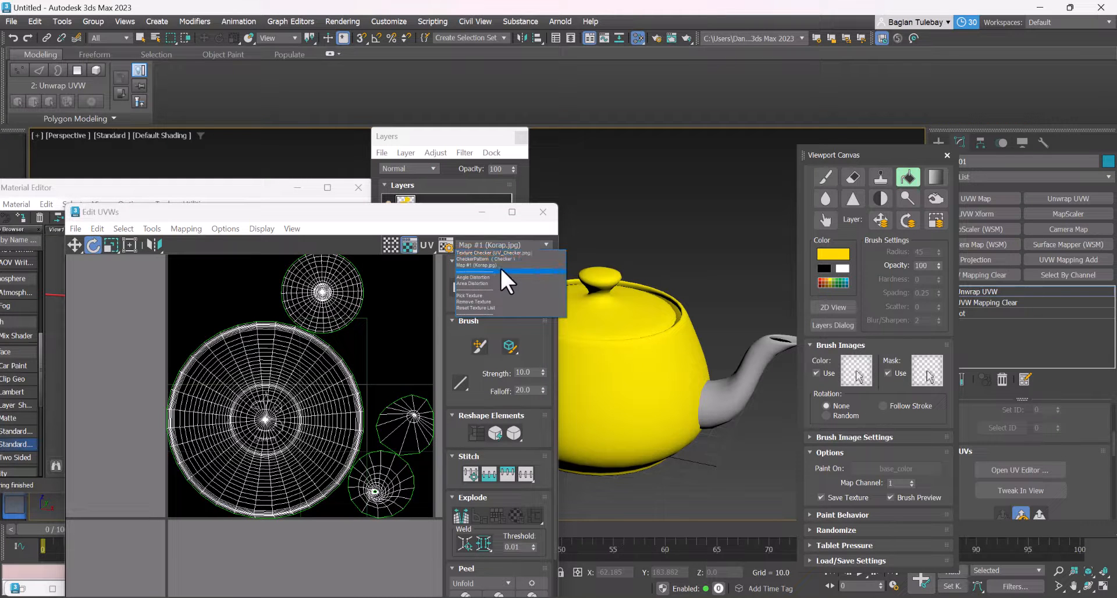
{"action": "left_click", "coordinate": [504, 257]}
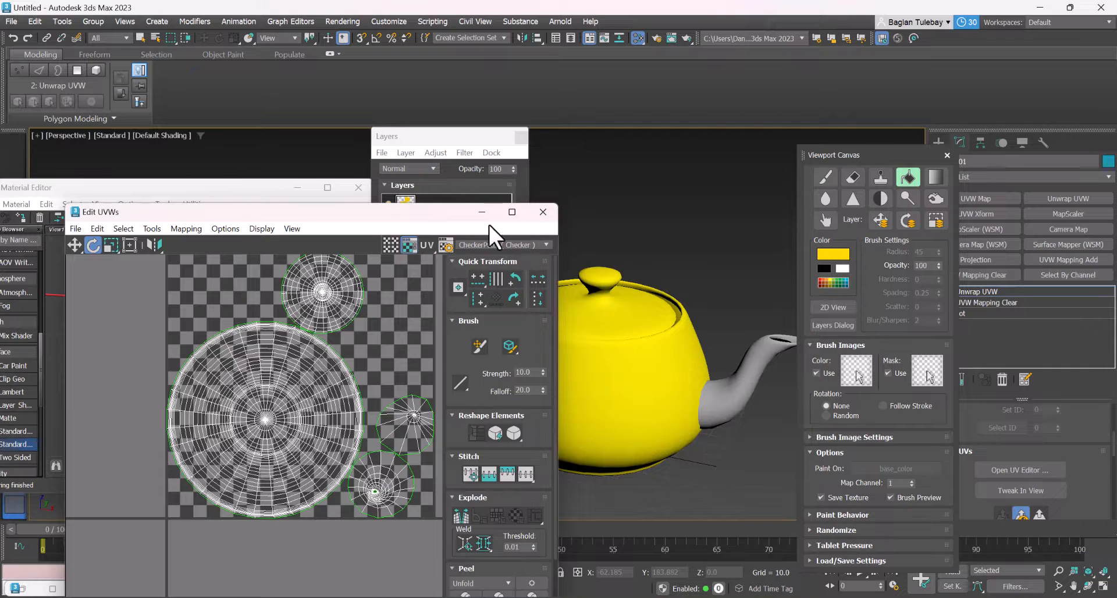
Minimize the UV editor and fill the teapot's spout and handle with yellow
{"action": "left_click", "coordinate": [482, 213]}
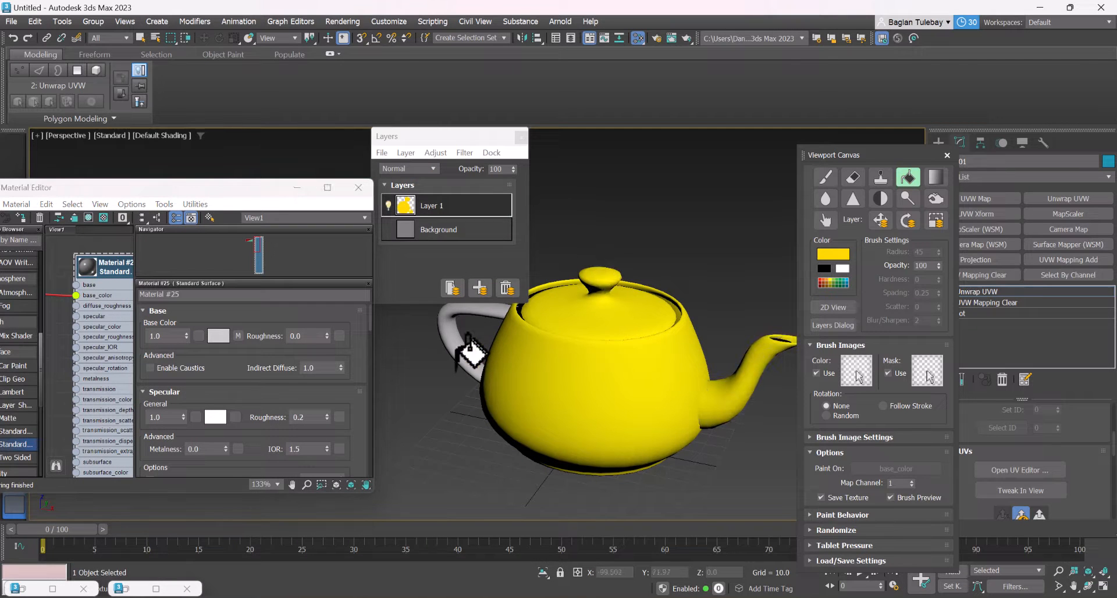
{"action": "scroll", "coordinate": [623, 341], "scroll_direction": "down", "scroll_amount": 3}
{"action": "middle_click_drag", "start_coordinate": [623, 342], "coordinate": [605, 402], "text": "alt"}
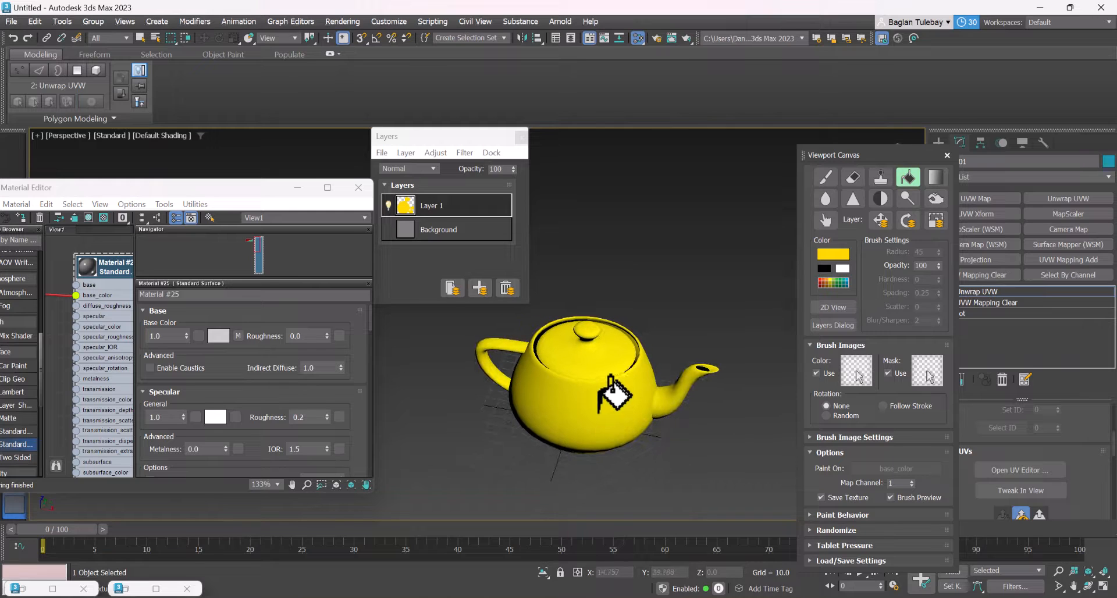
{"action": "scroll", "coordinate": [611, 395], "scroll_direction": "up", "scroll_amount": 5}
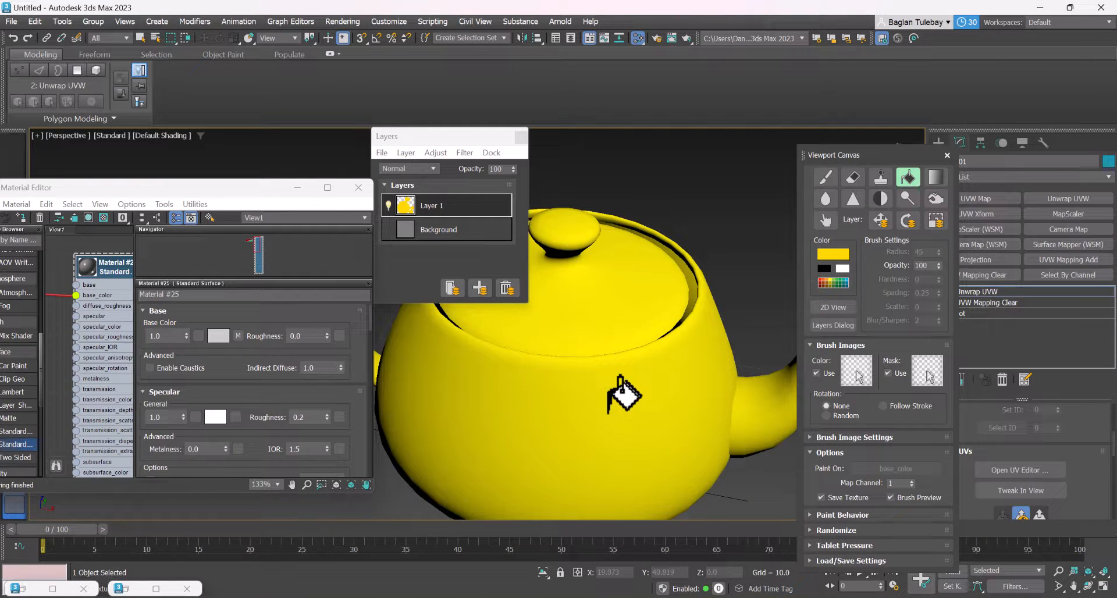
{"action": "scroll", "coordinate": [668, 291], "scroll_direction": "down", "scroll_amount": 4}
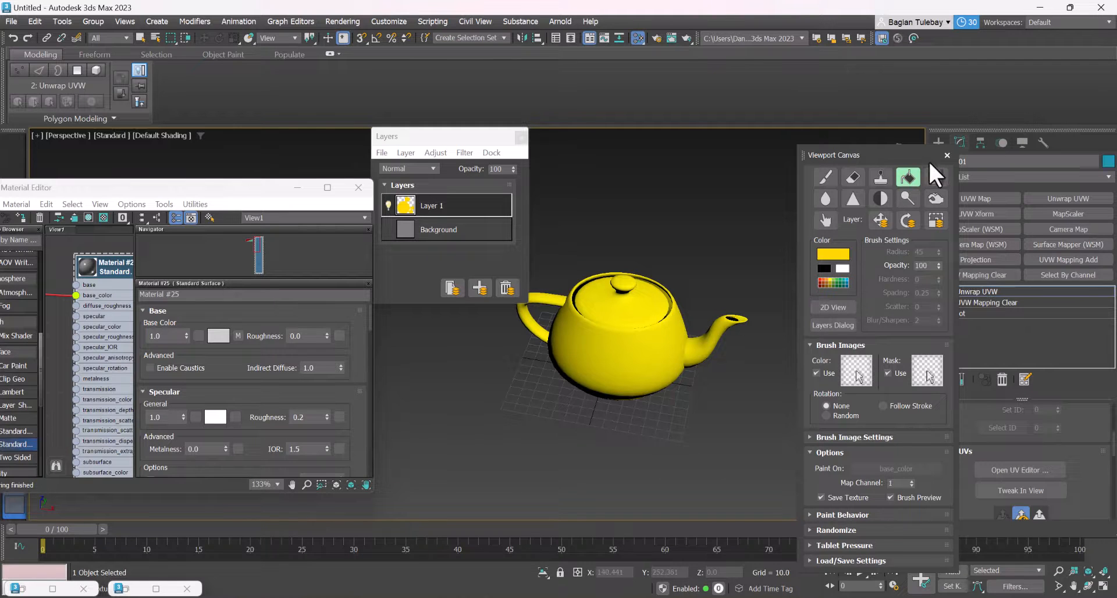
Close Viewport Canvas, end the painting session, and delete the teapot from the scene
{"action": "left_click", "coordinate": [946, 155]}
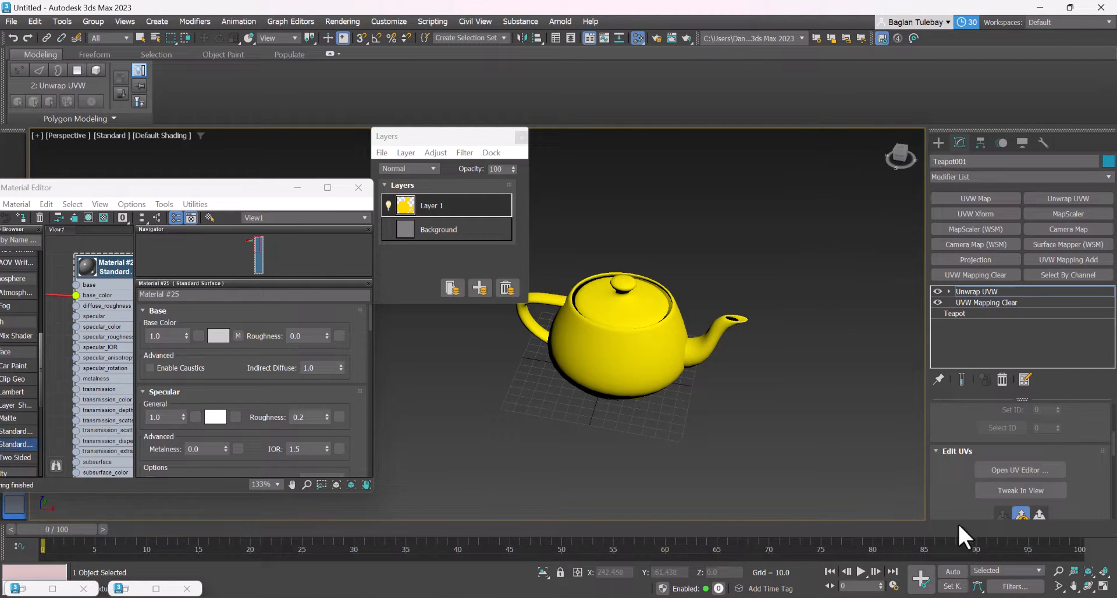
{"action": "left_click", "coordinate": [938, 143]}
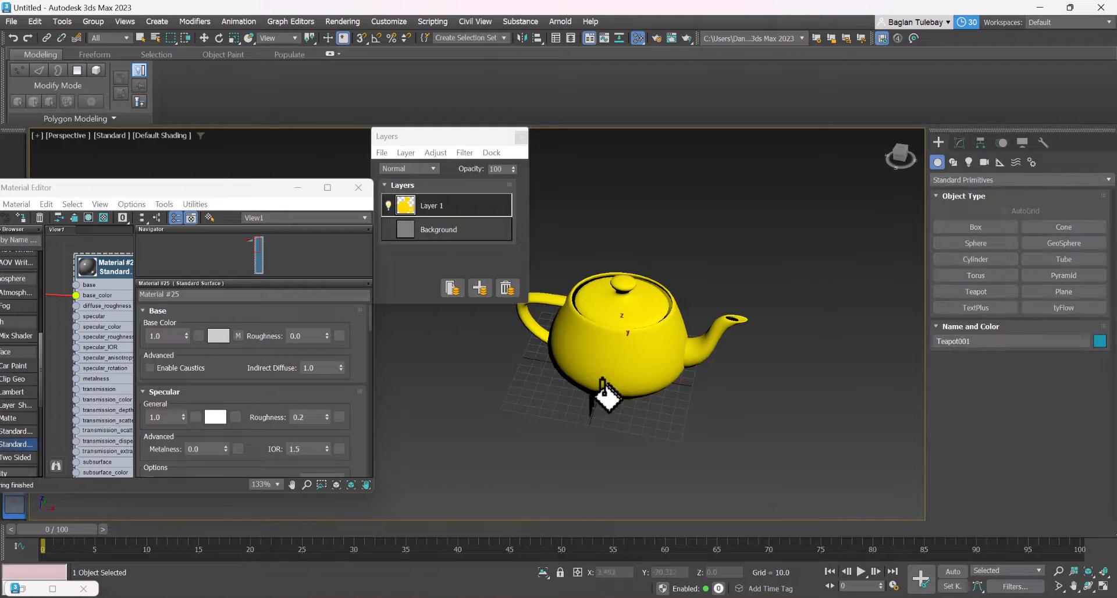
{"action": "right_click", "coordinate": [603, 391]}
{"action": "left_click", "coordinate": [661, 218]}
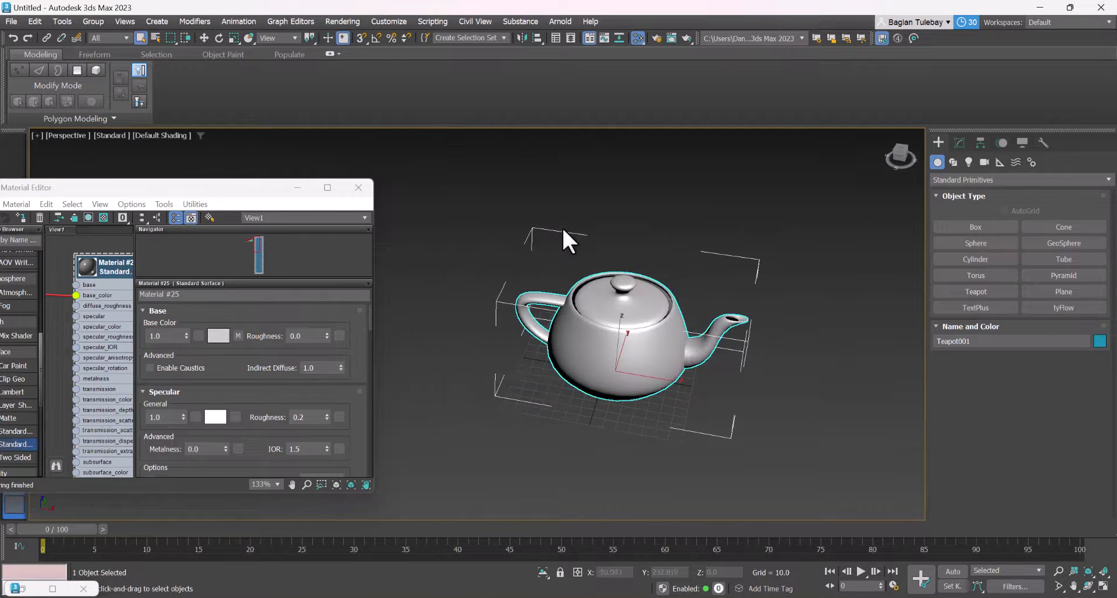
{"action": "key", "text": "w"}
{"action": "key", "text": "Delete"}
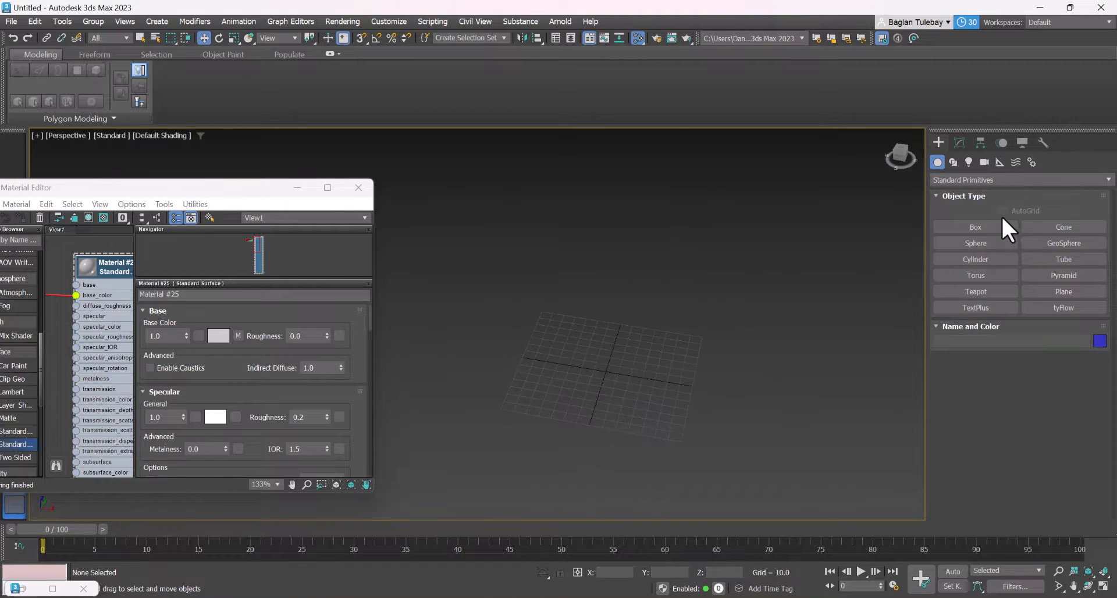
Create a cube about 81 units on each side near the center of the grid in the Perspective view
{"action": "left_click", "coordinate": [983, 228]}
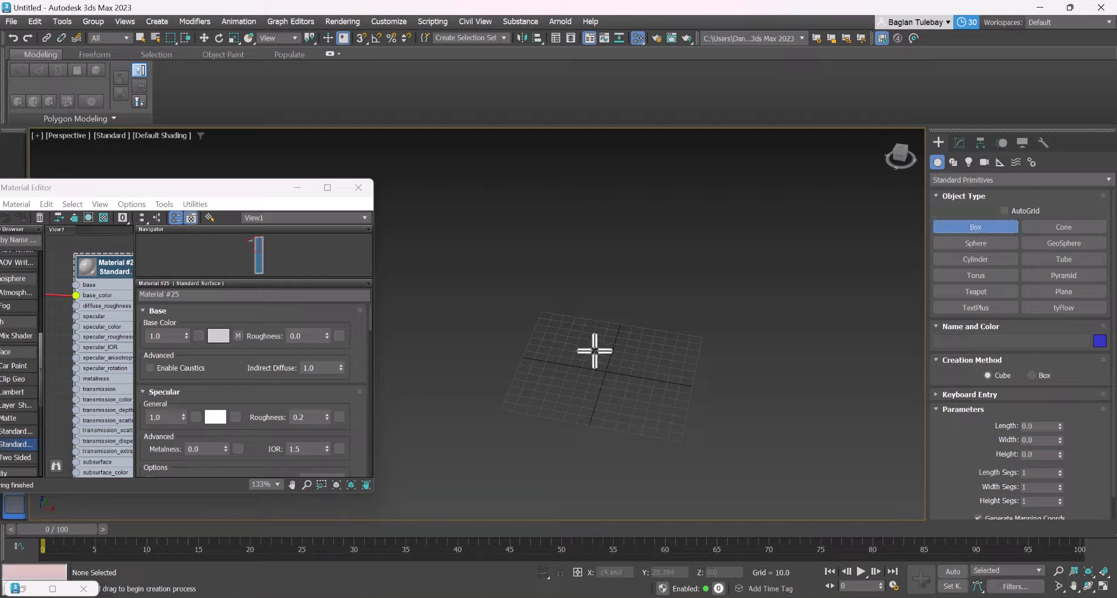
{"action": "left_click_drag", "start_coordinate": [601, 353], "coordinate": [608, 386]}
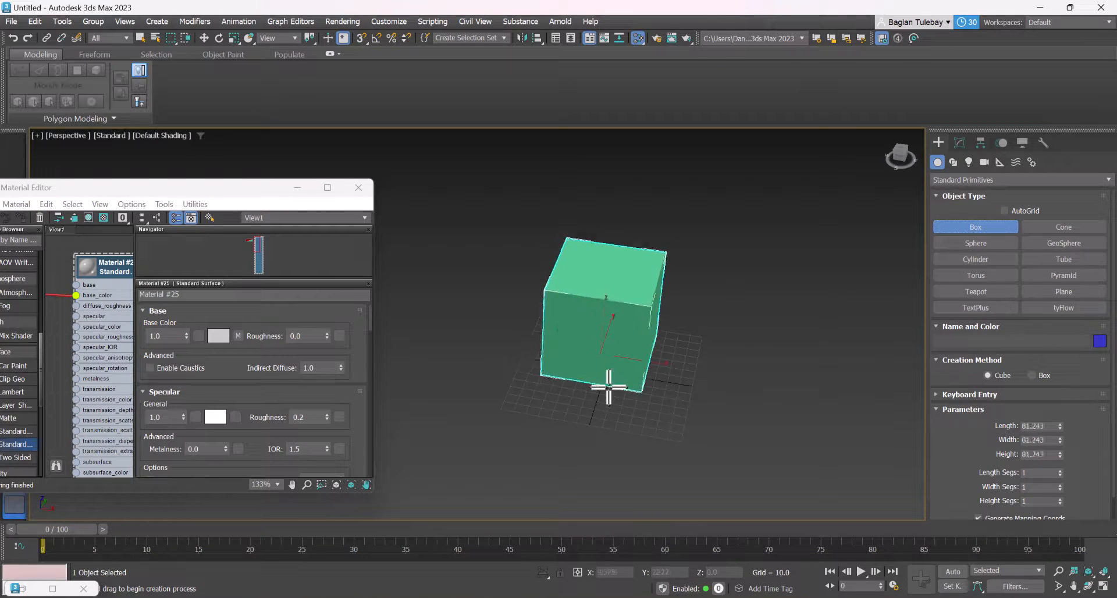
{"action": "right_click", "coordinate": [616, 379]}
{"action": "scroll", "coordinate": [652, 346], "scroll_direction": "up", "scroll_amount": 4}
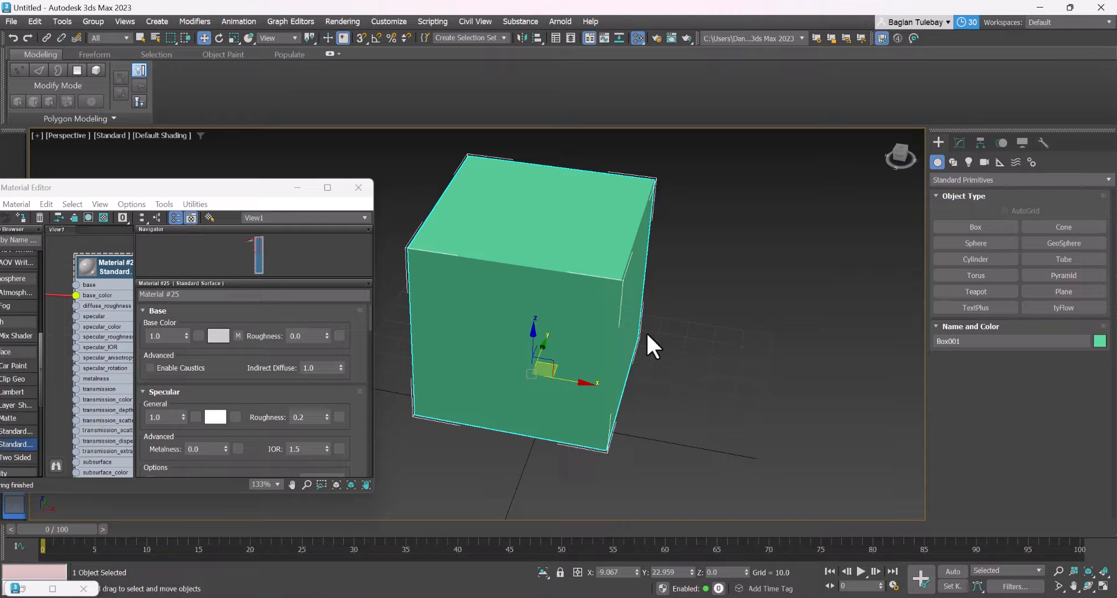
{"action": "middle_click_drag", "start_coordinate": [630, 254], "coordinate": [633, 285], "text": "alt"}
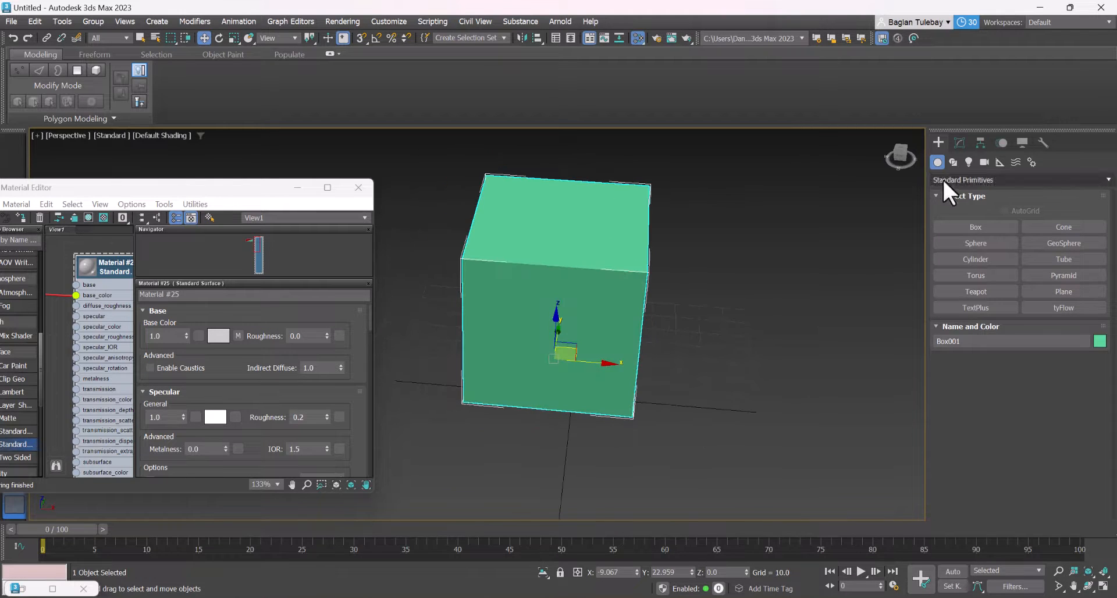
Add UVW Mapping Clear and Unwrap UVW modifiers to the cube, and open its UV editor
{"action": "left_click", "coordinate": [959, 143]}
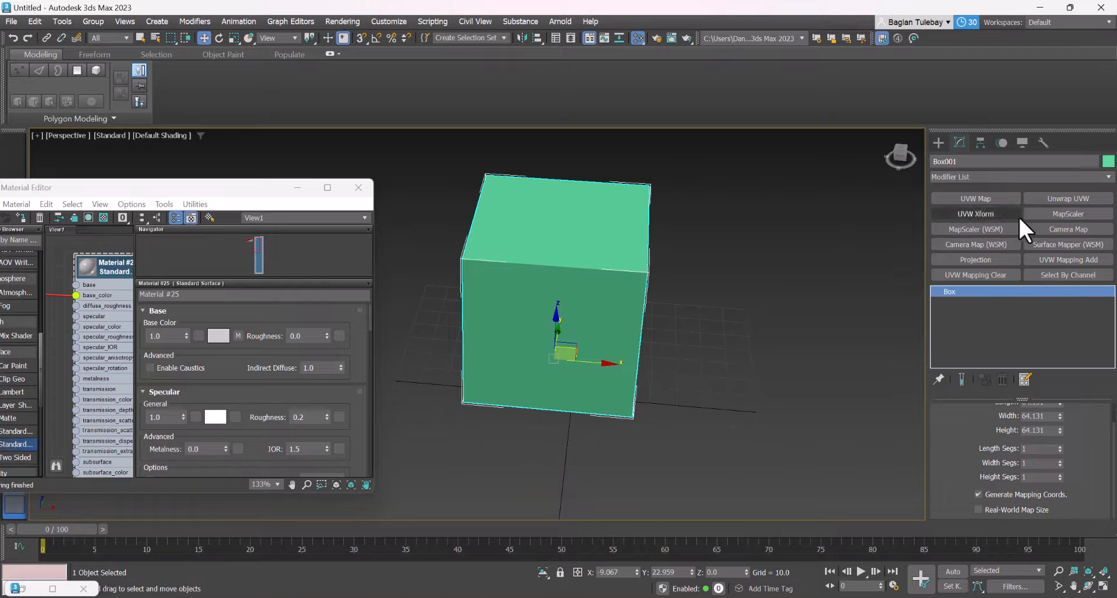
{"action": "left_click", "coordinate": [1010, 271]}
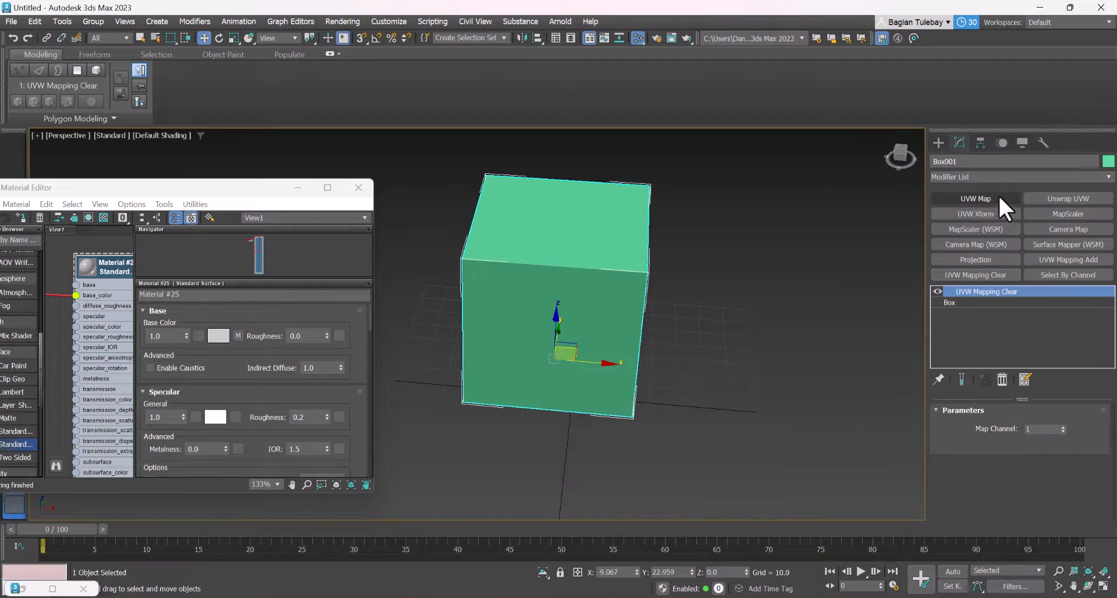
{"action": "left_click", "coordinate": [1068, 199]}
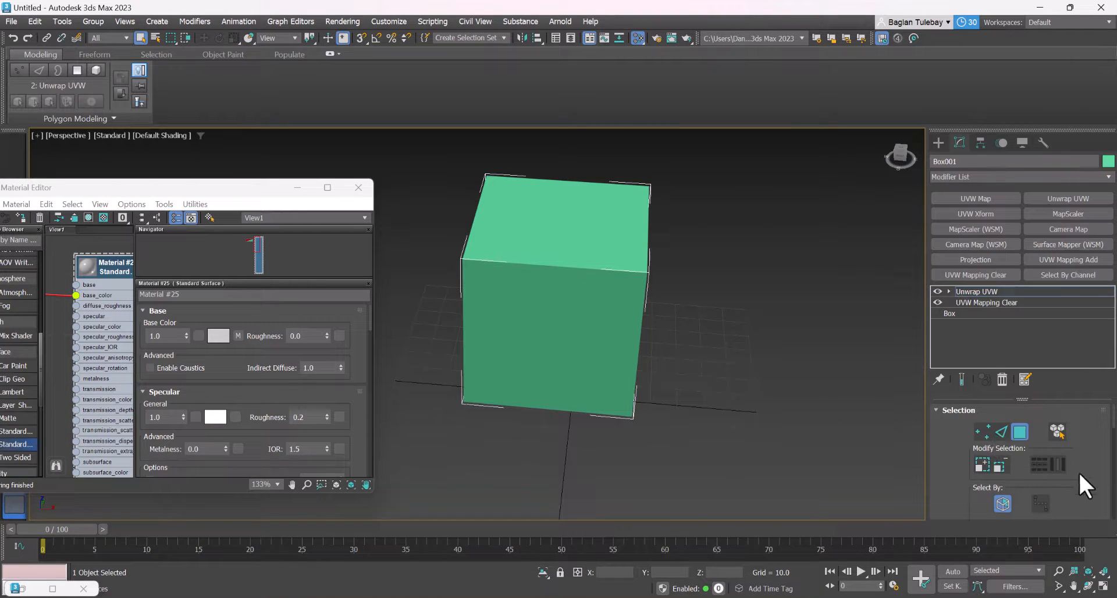
{"action": "left_click_drag", "start_coordinate": [1078, 471], "coordinate": [1089, 201]}
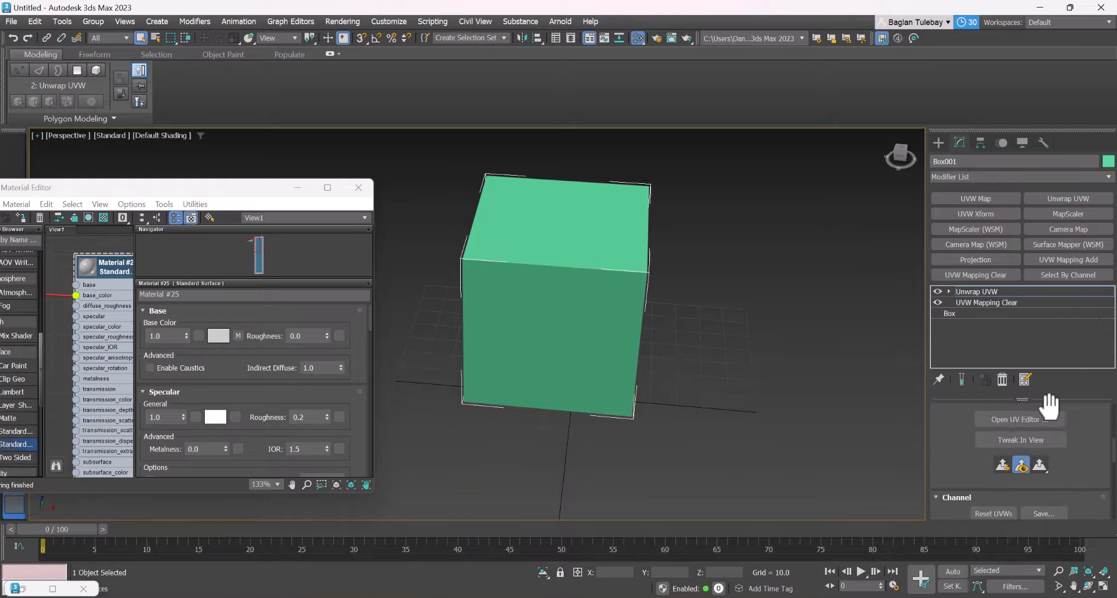
{"action": "left_click", "coordinate": [1044, 418]}
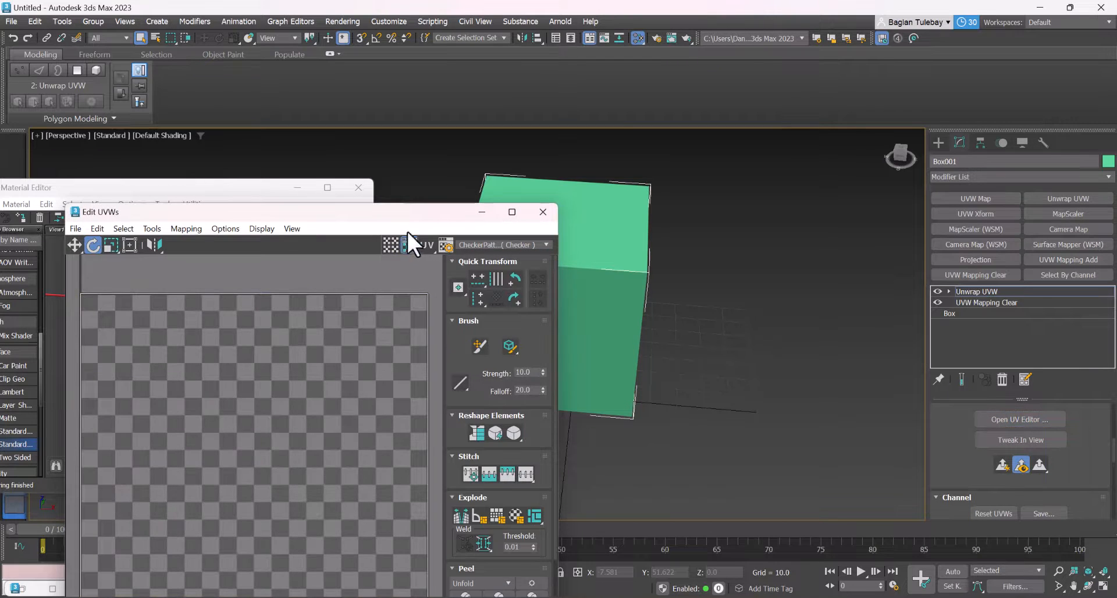
{"action": "left_click_drag", "start_coordinate": [407, 212], "coordinate": [534, 97]}
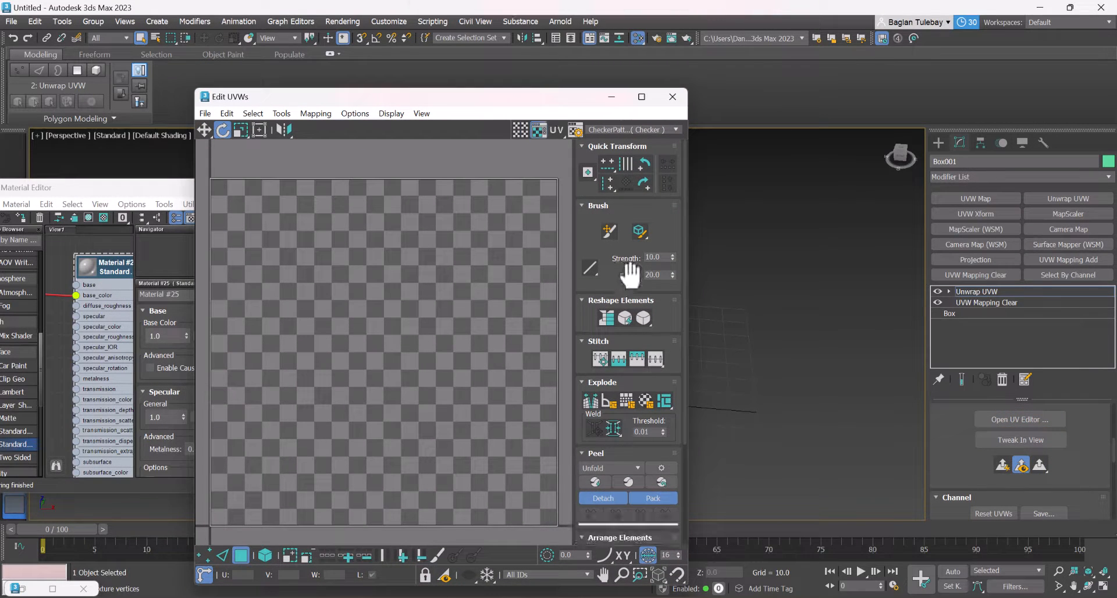
Select all the cube's UV faces and apply Unfold Mapping with Walk to closest face and Normalize Clusters
{"action": "left_click", "coordinate": [595, 475]}
{"action": "scroll", "coordinate": [420, 337], "scroll_direction": "down", "scroll_amount": 3}
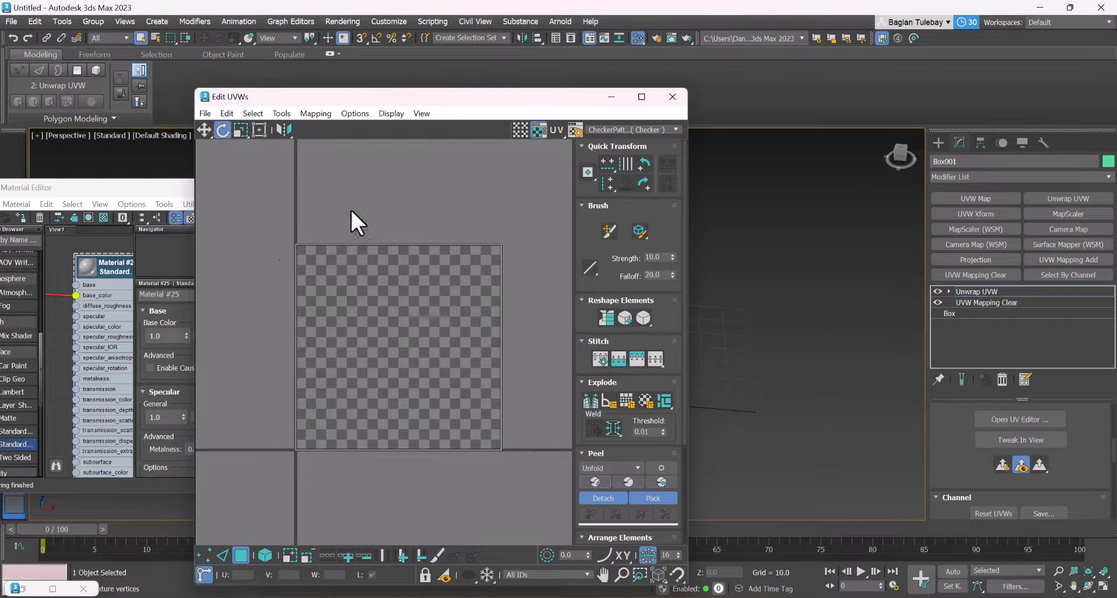
{"action": "key", "text": "ctrl+a"}
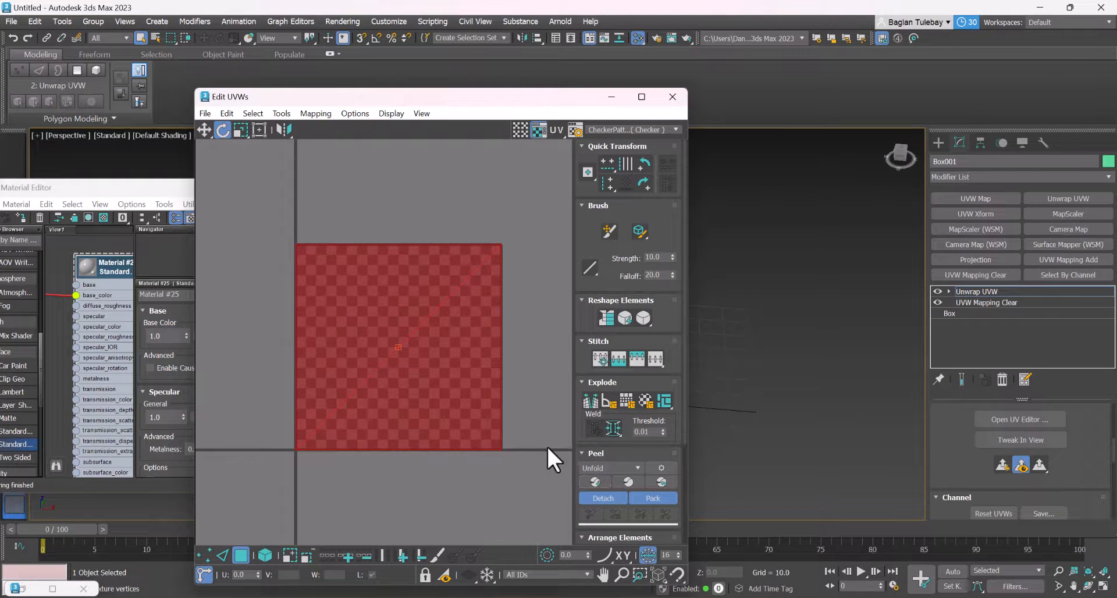
{"action": "left_click", "coordinate": [291, 115]}
{"action": "mouse_move", "coordinate": [309, 113]}
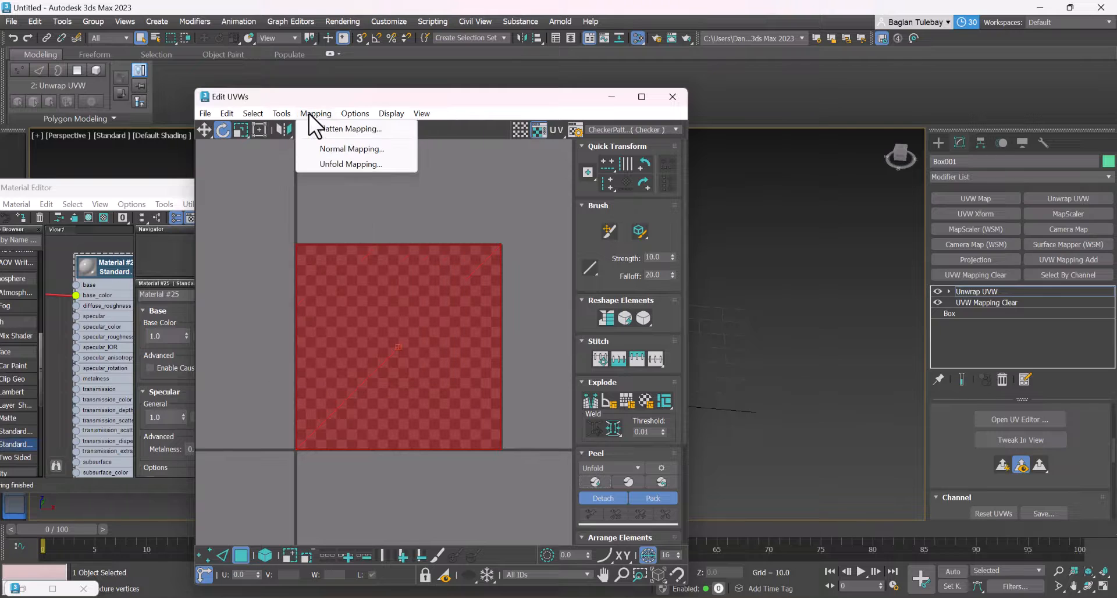
{"action": "left_click", "coordinate": [339, 163]}
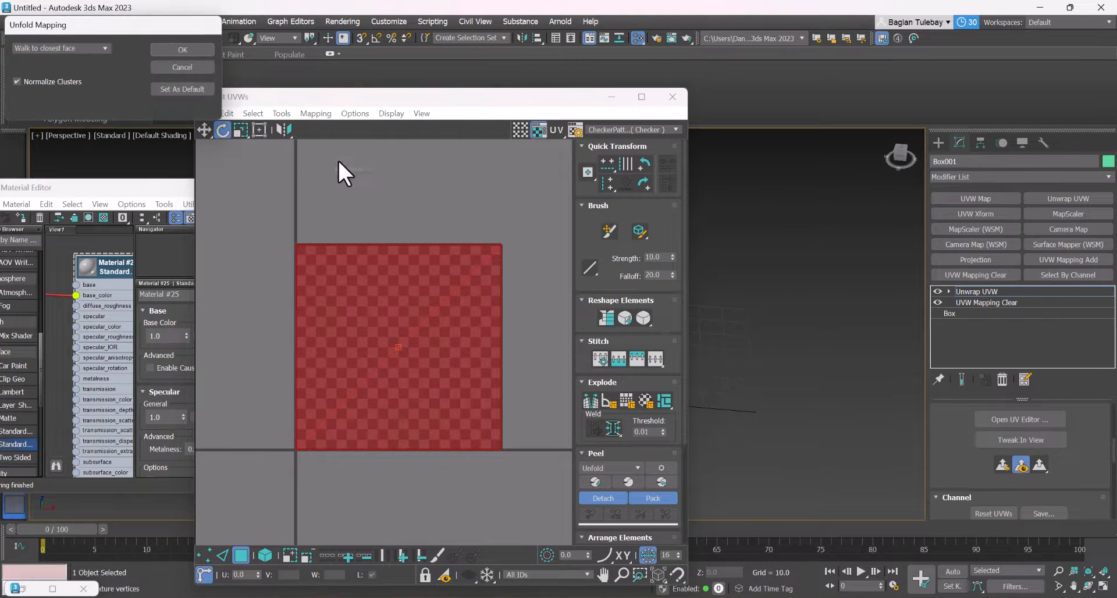
{"action": "left_click", "coordinate": [194, 50]}
{"action": "left_click", "coordinate": [479, 309]}
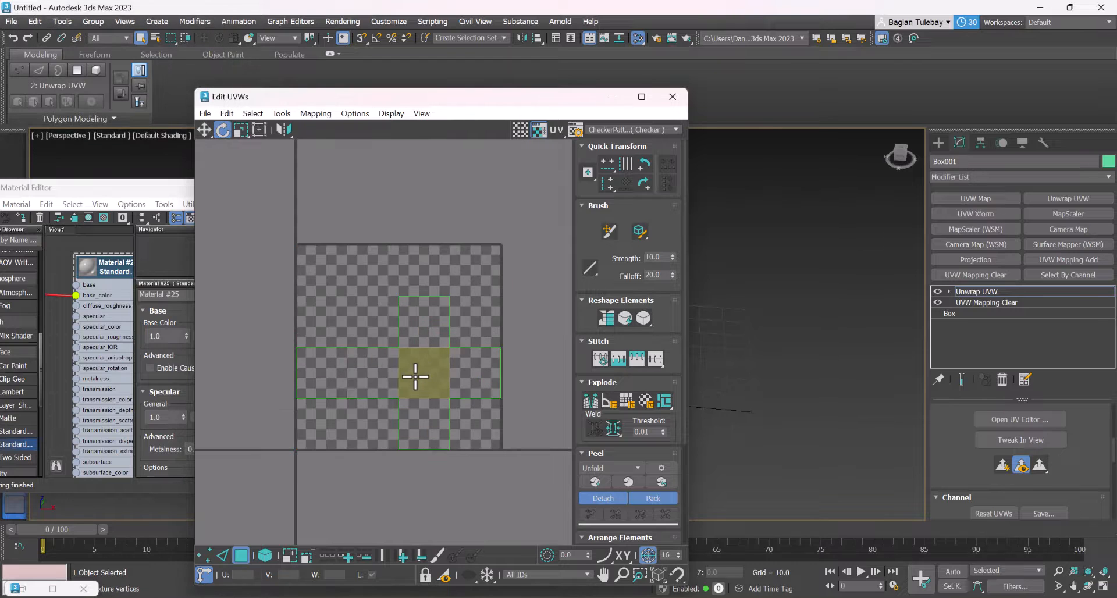
Move the UV editor clear of the cube and minimize the Material Editor
{"action": "scroll", "coordinate": [419, 373], "scroll_direction": "up", "scroll_amount": 4}
{"action": "left_click_drag", "start_coordinate": [522, 99], "coordinate": [879, 410]}
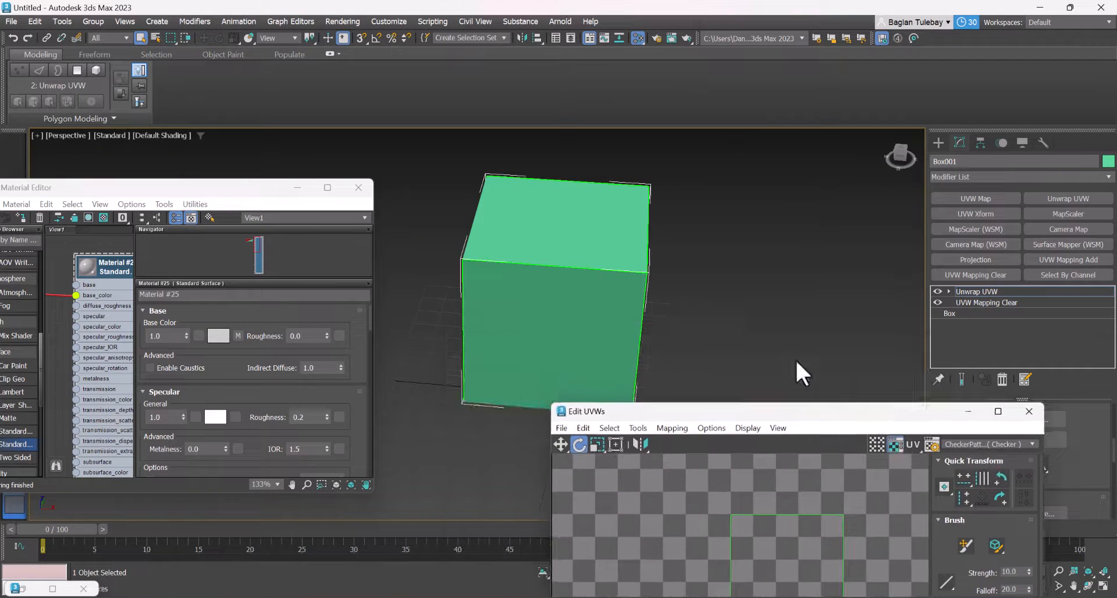
{"action": "left_click", "coordinate": [983, 443]}
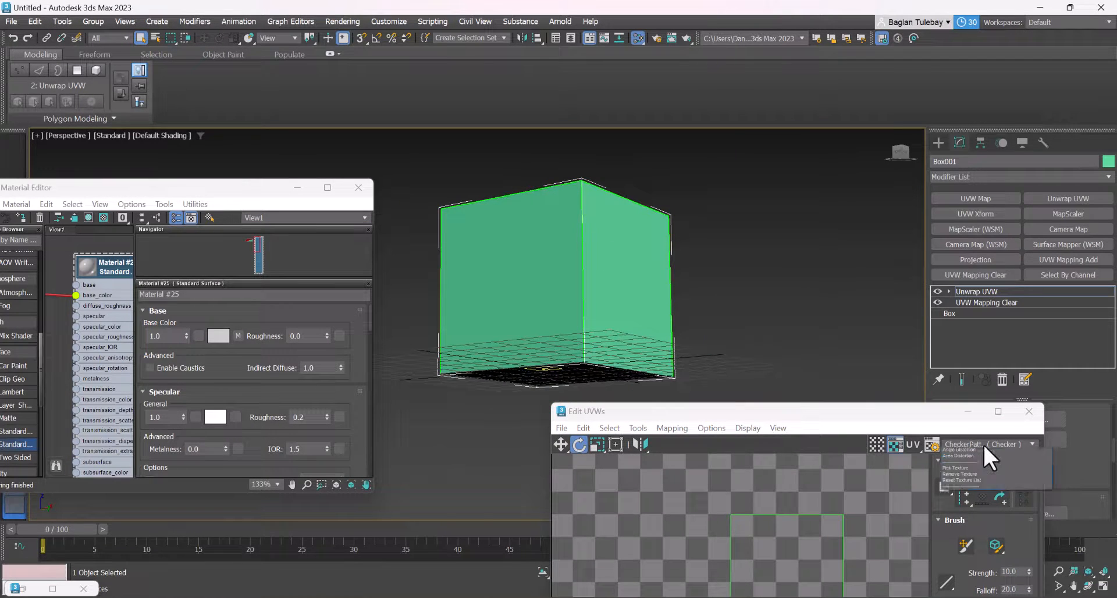
{"action": "left_click", "coordinate": [982, 443]}
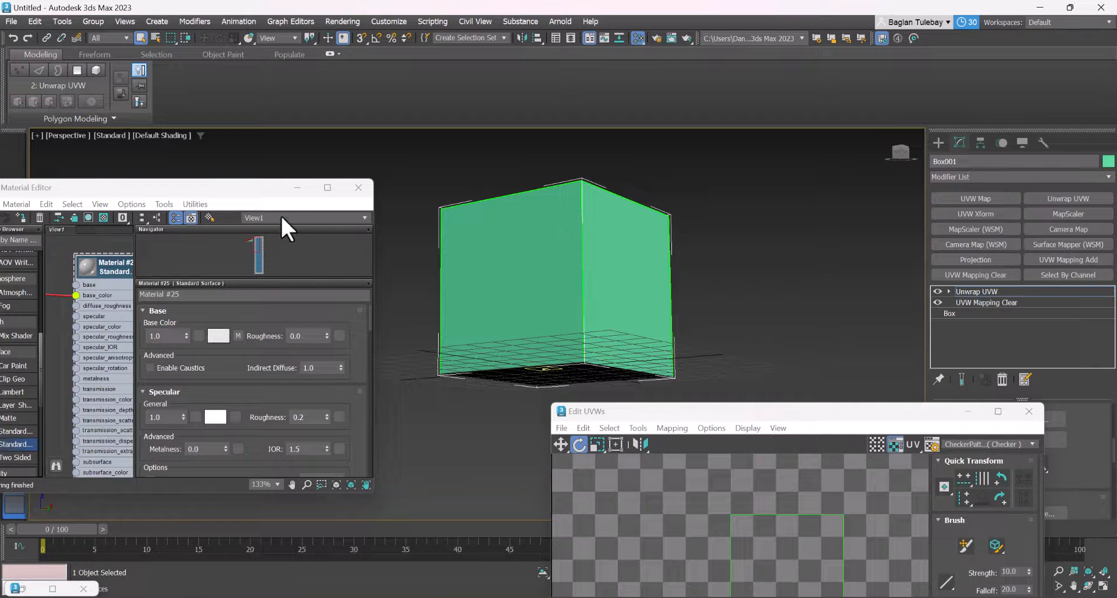
{"action": "left_click", "coordinate": [293, 188]}
Find Viewport Canvas with the command search and open it
{"action": "right_click", "coordinate": [391, 154]}
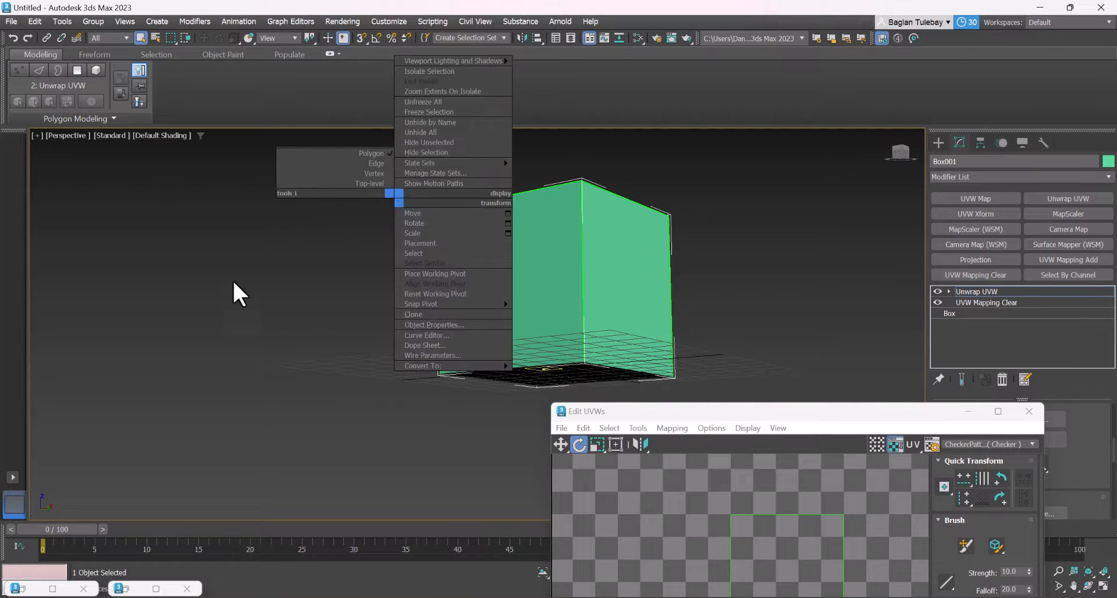
{"action": "type", "text": "xview"}
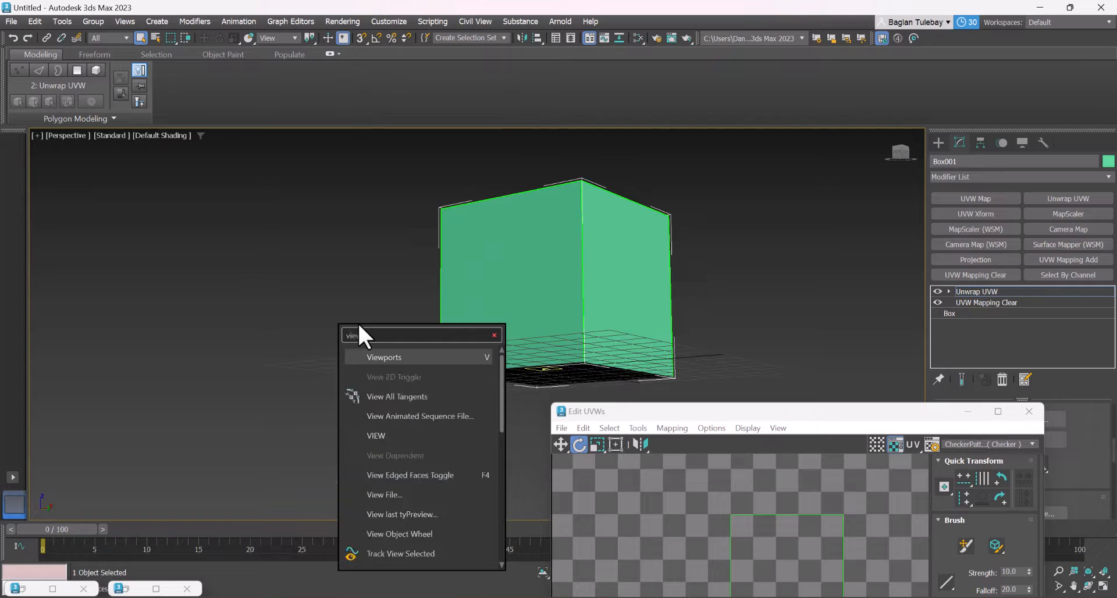
{"action": "type", "text": "port can"}
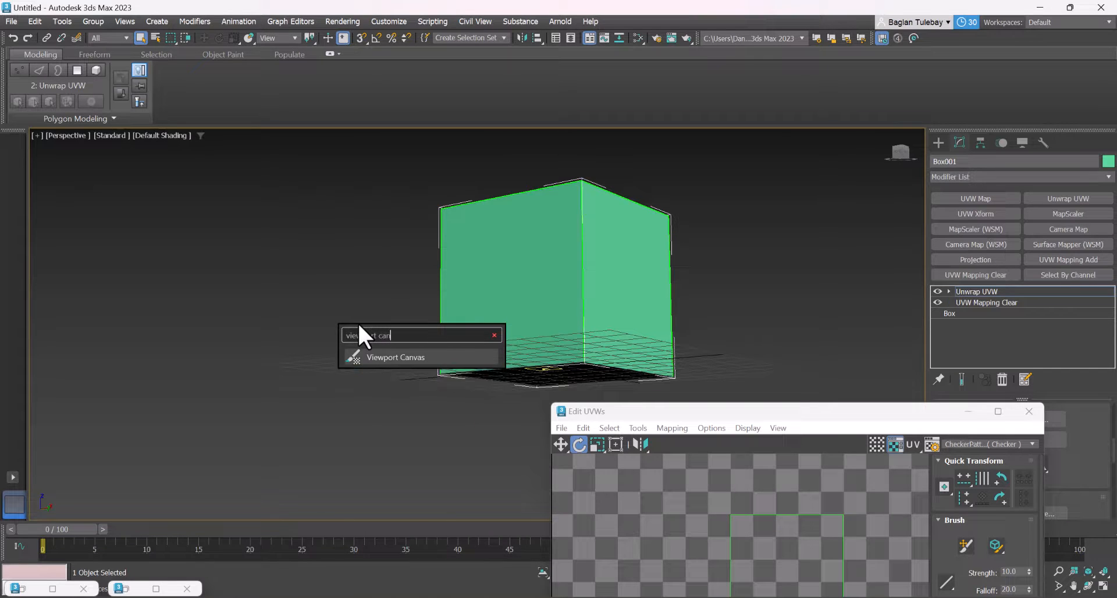
{"action": "key", "text": "Return"}
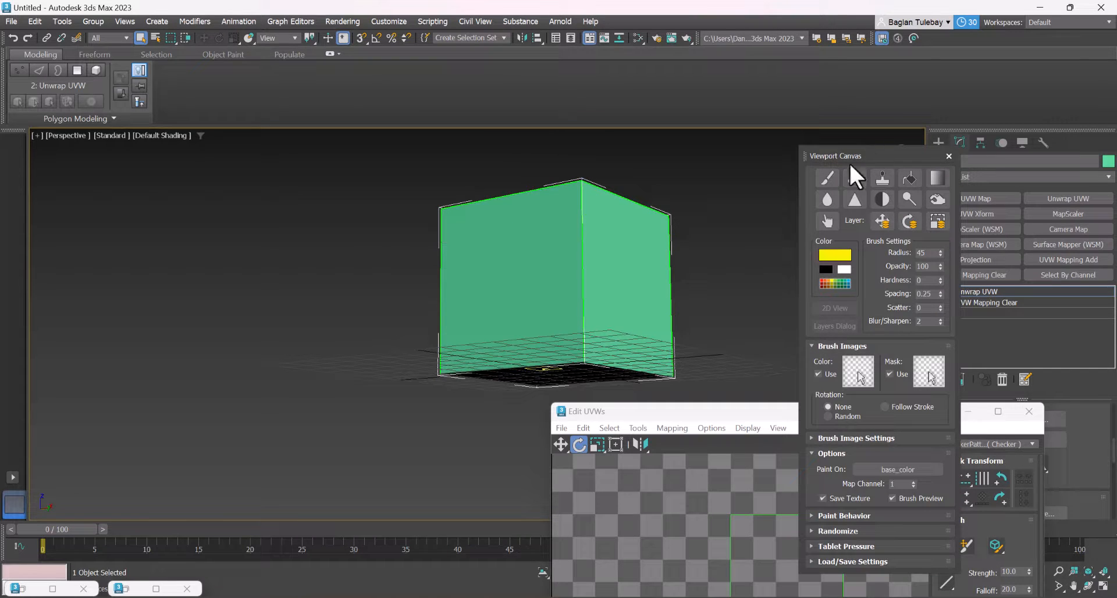
Start painting on the cube and assign it an Arnold Standard Surface material
{"action": "left_click", "coordinate": [829, 169]}
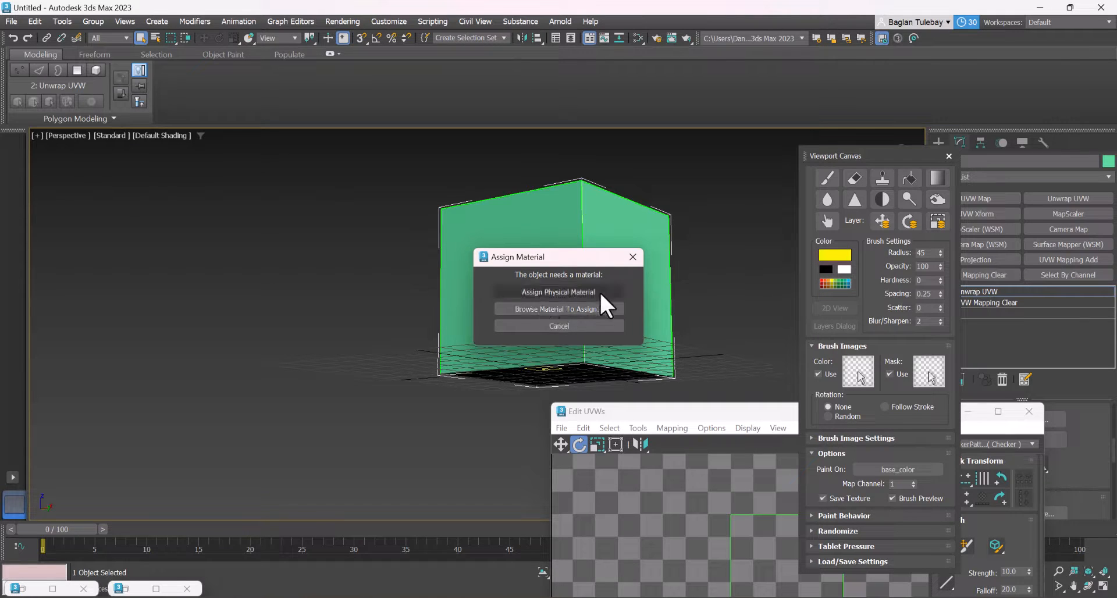
{"action": "left_click", "coordinate": [560, 309]}
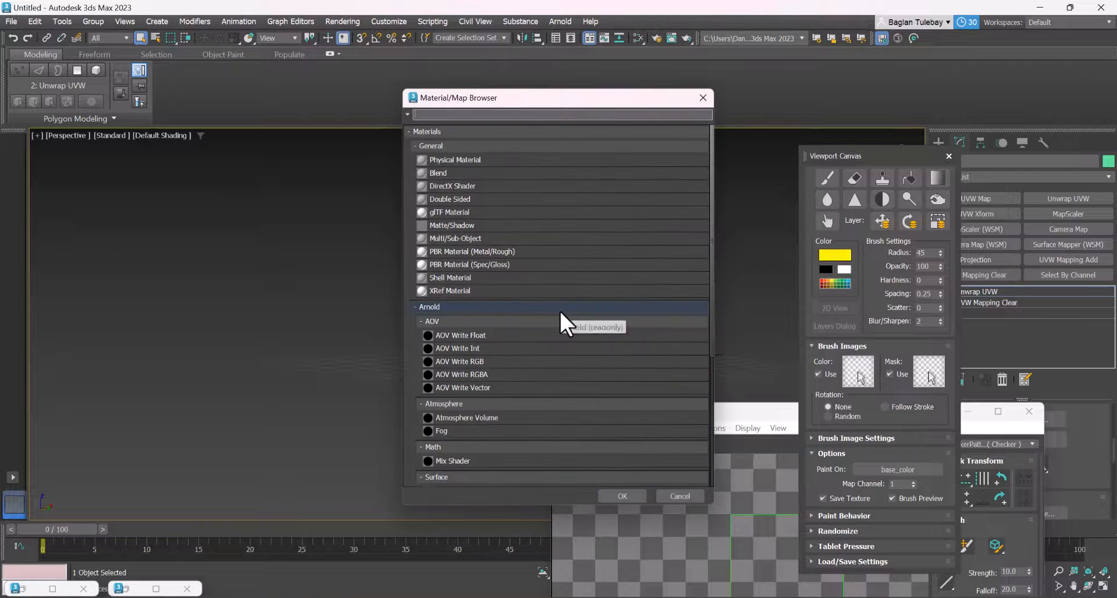
{"action": "scroll", "coordinate": [515, 270], "scroll_direction": "down", "scroll_amount": 6}
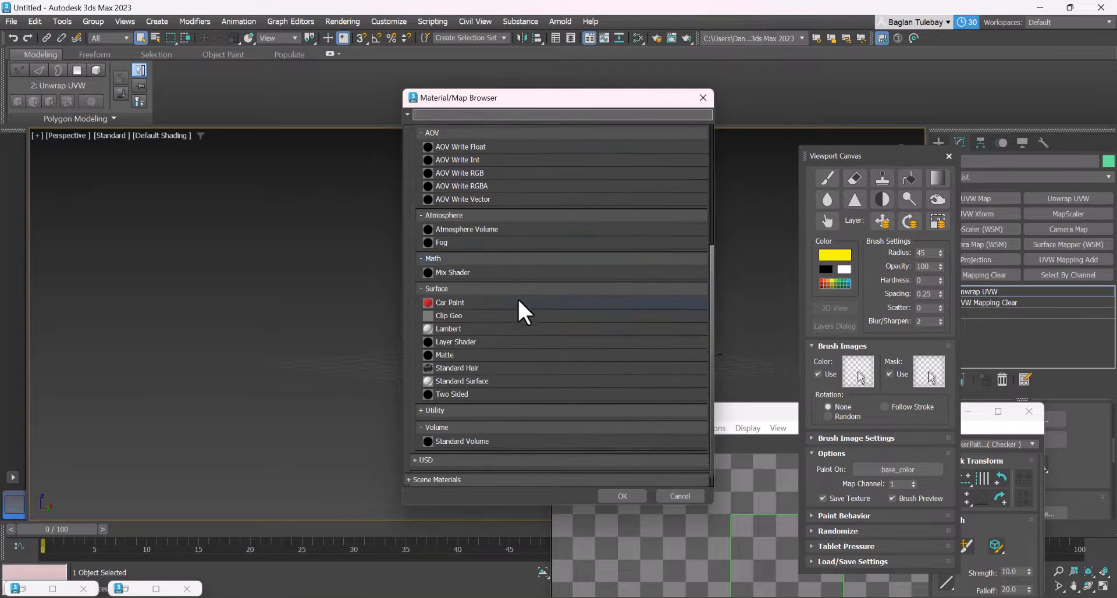
{"action": "left_click", "coordinate": [466, 364]}
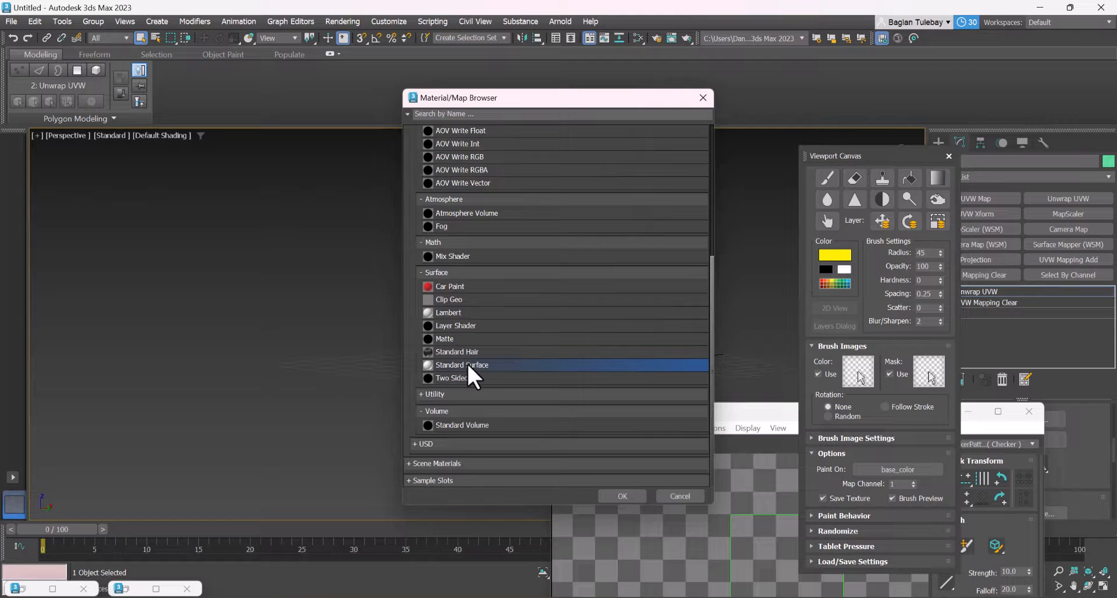
{"action": "left_click", "coordinate": [620, 496]}
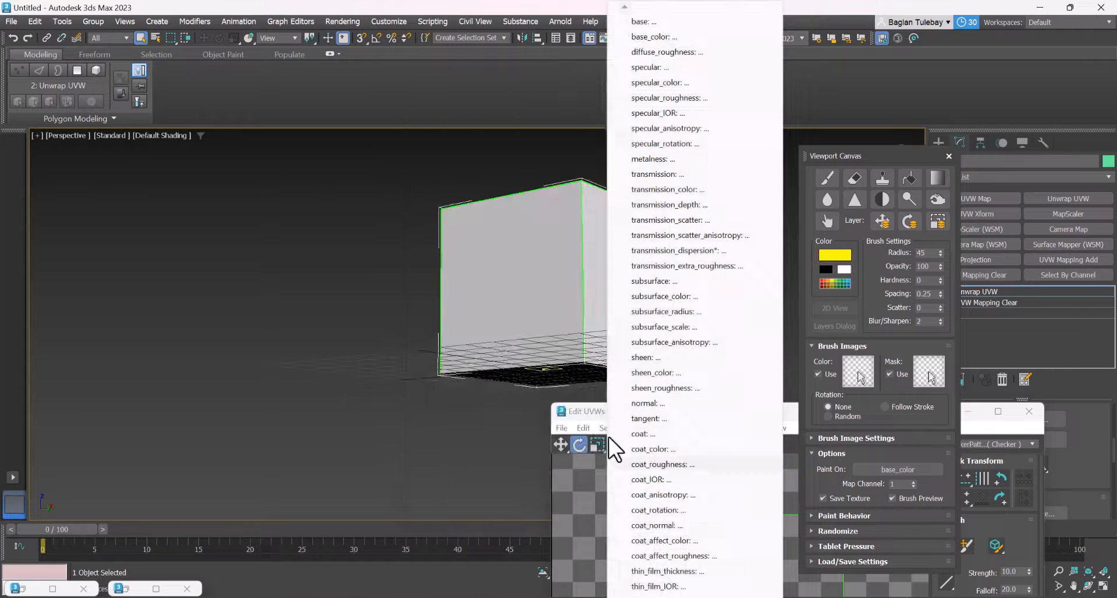
Choose base_color as the map to paint on and set the new texture's color to white
{"action": "left_click", "coordinate": [666, 32]}
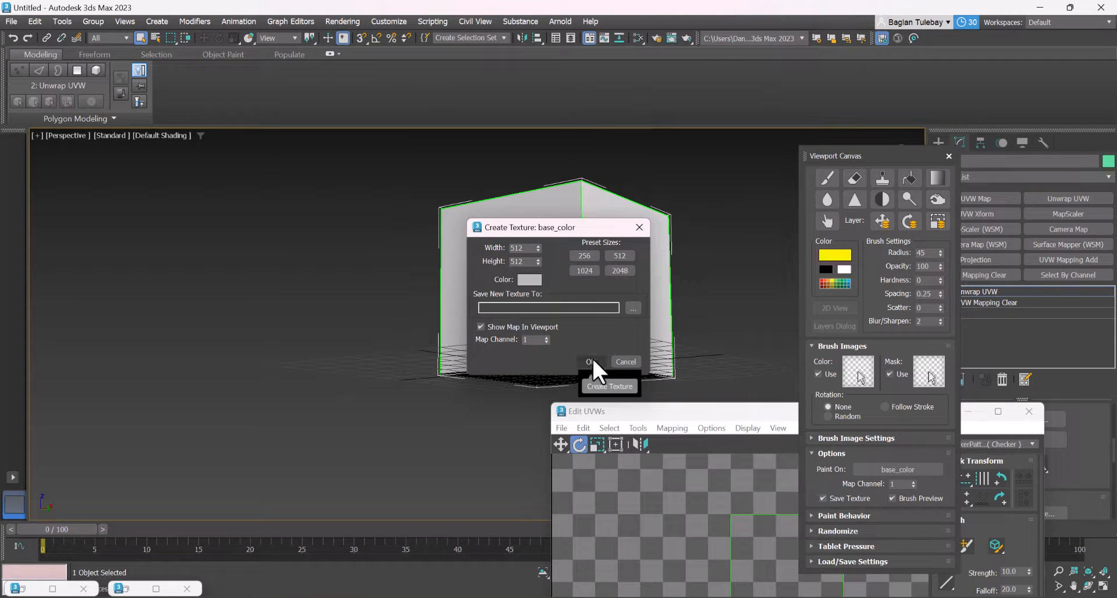
{"action": "left_click", "coordinate": [533, 281]}
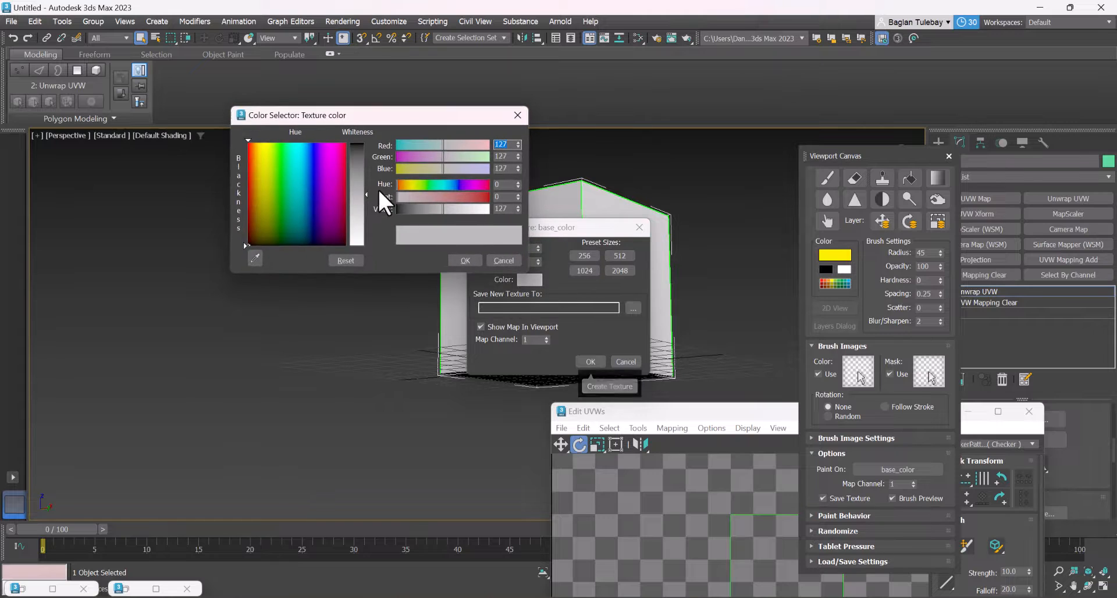
{"action": "left_click_drag", "start_coordinate": [359, 218], "coordinate": [358, 247]}
{"action": "left_click", "coordinate": [463, 261]}
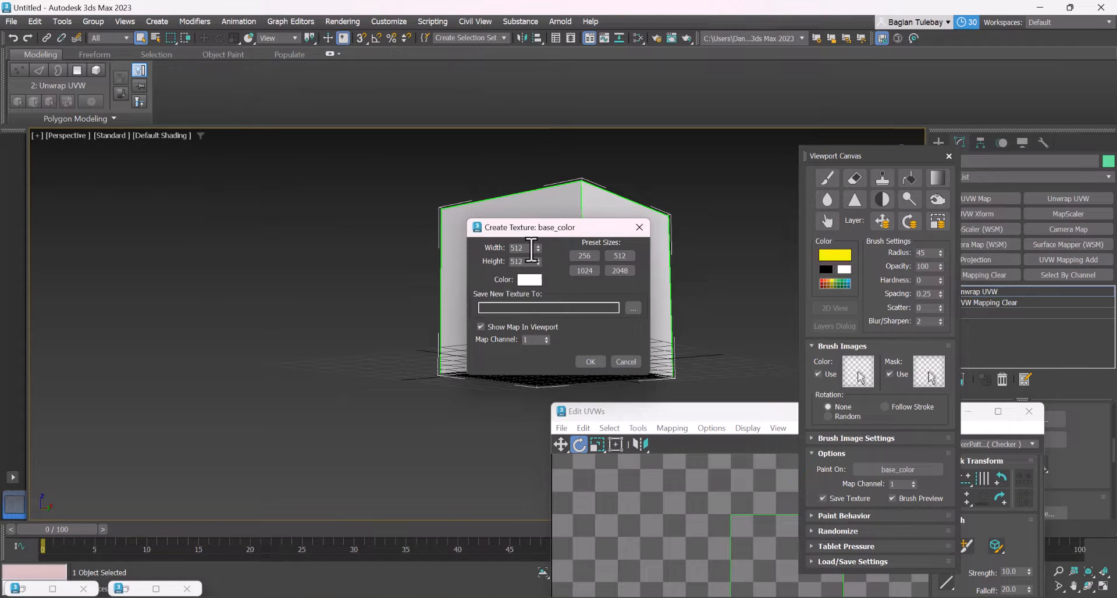
Create the 1024 × 1024 base_color texture as a JPEG file in Downloads, overwriting Oyu.jpg
{"action": "left_click", "coordinate": [632, 307]}
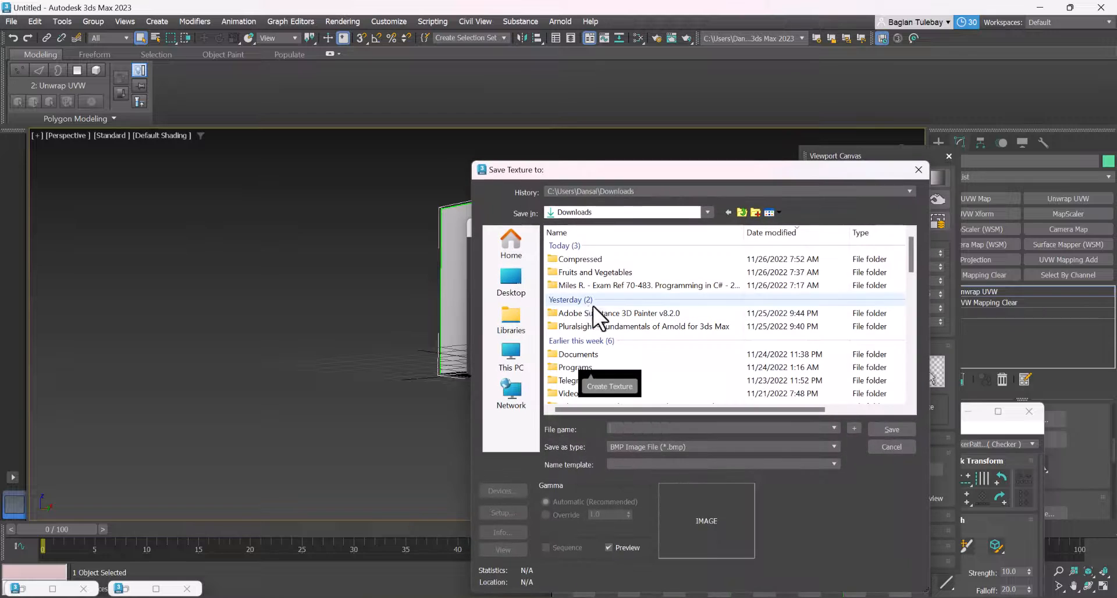
{"action": "left_click", "coordinate": [657, 446]}
{"action": "left_click", "coordinate": [623, 517]}
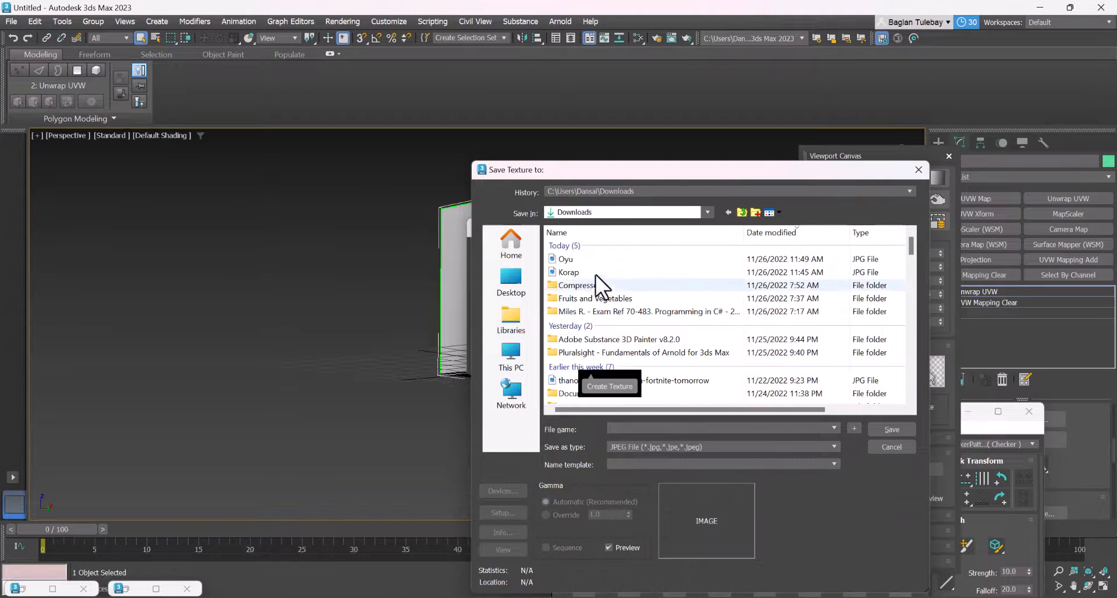
{"action": "left_click", "coordinate": [588, 260]}
{"action": "left_click", "coordinate": [883, 428]}
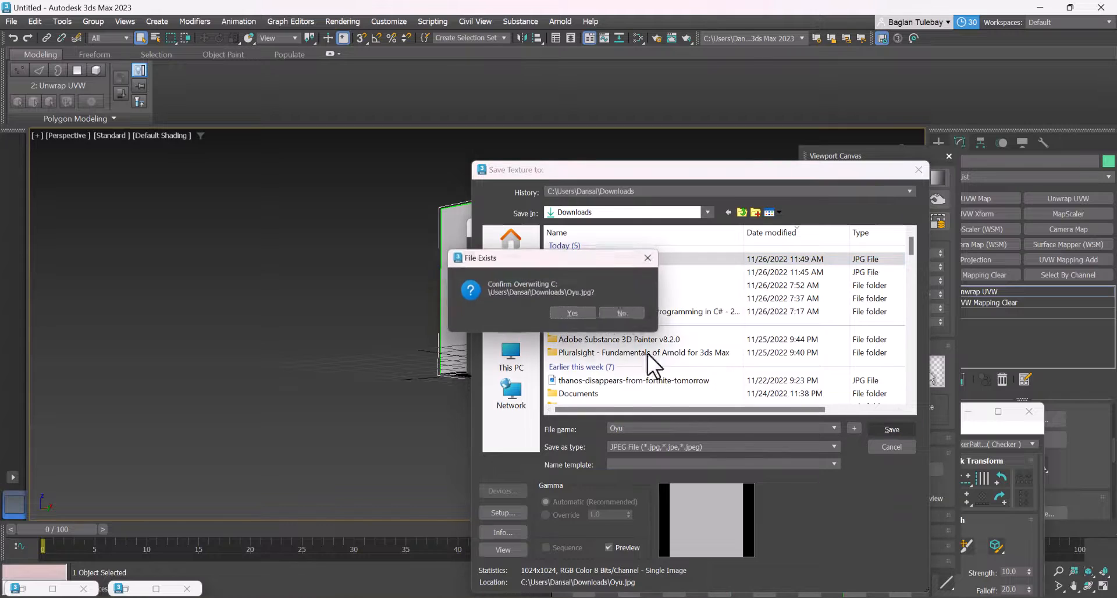
{"action": "left_click", "coordinate": [584, 319]}
{"action": "left_click", "coordinate": [663, 457]}
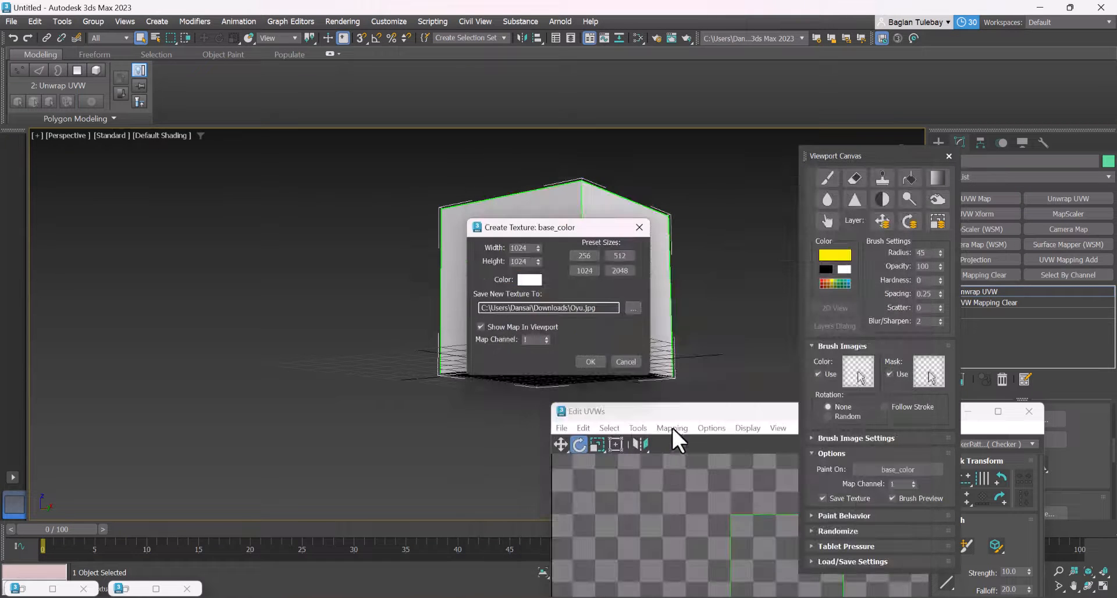
{"action": "left_click", "coordinate": [596, 360]}
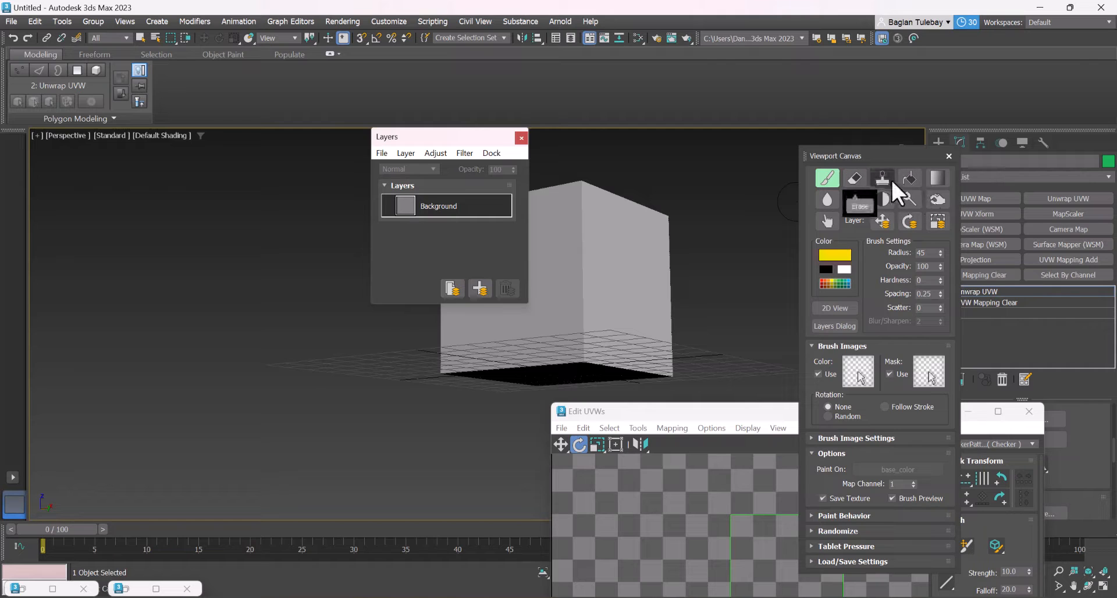
Set the paint color to white and fill the cube's UV layout with it using the Fill tool
{"action": "left_click", "coordinate": [911, 175]}
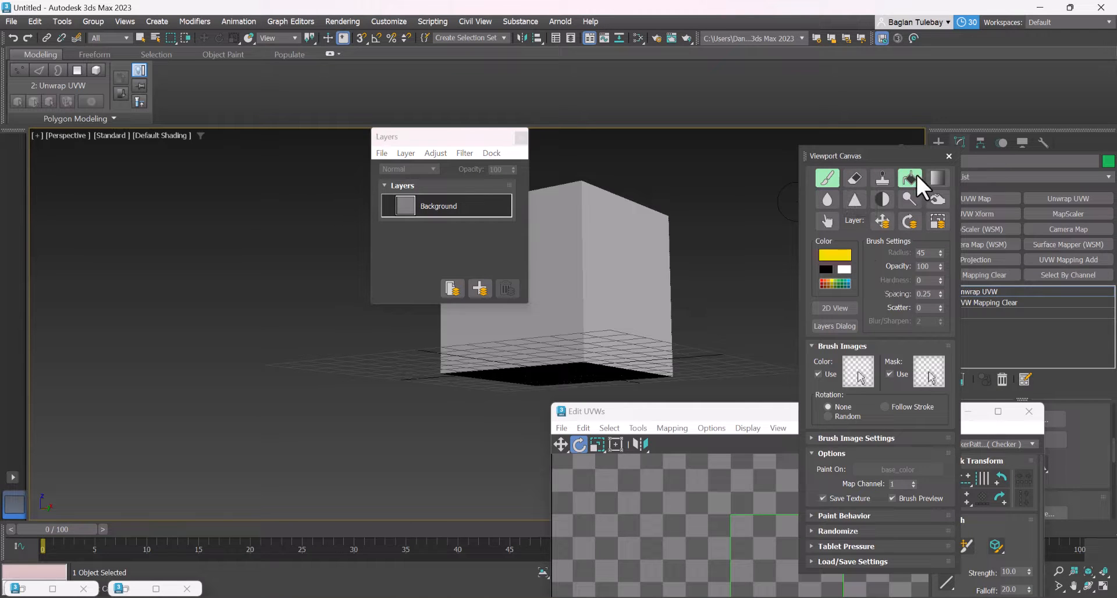
{"action": "left_click", "coordinate": [837, 256]}
{"action": "left_click", "coordinate": [667, 230]}
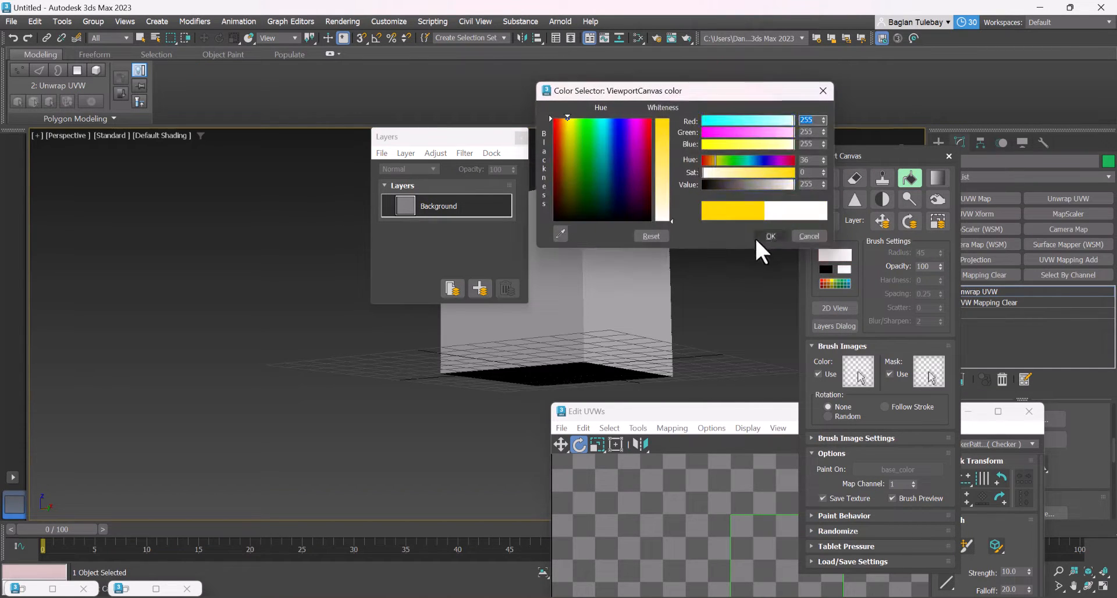
{"action": "left_click", "coordinate": [759, 236]}
{"action": "left_click", "coordinate": [638, 292]}
{"action": "scroll", "coordinate": [695, 317], "scroll_direction": "down", "scroll_amount": 5}
{"action": "scroll", "coordinate": [689, 311], "scroll_direction": "up", "scroll_amount": 5}
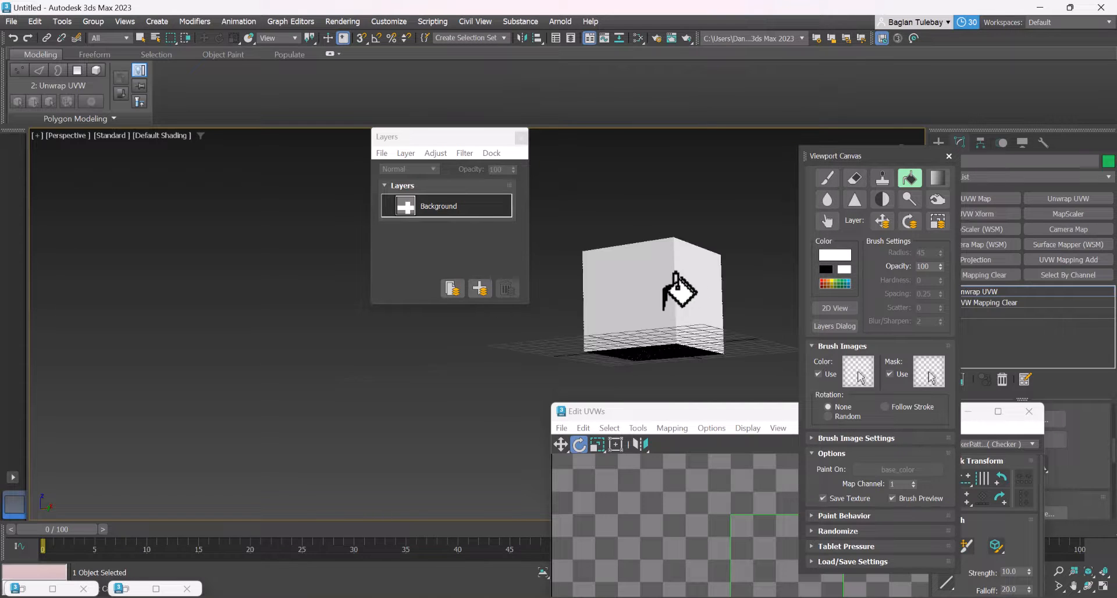
{"action": "middle_click_drag", "start_coordinate": [650, 310], "coordinate": [646, 324], "text": "alt"}
{"action": "scroll", "coordinate": [679, 309], "scroll_direction": "up", "scroll_amount": 4}
{"action": "scroll", "coordinate": [680, 309], "scroll_direction": "down", "scroll_amount": 4}
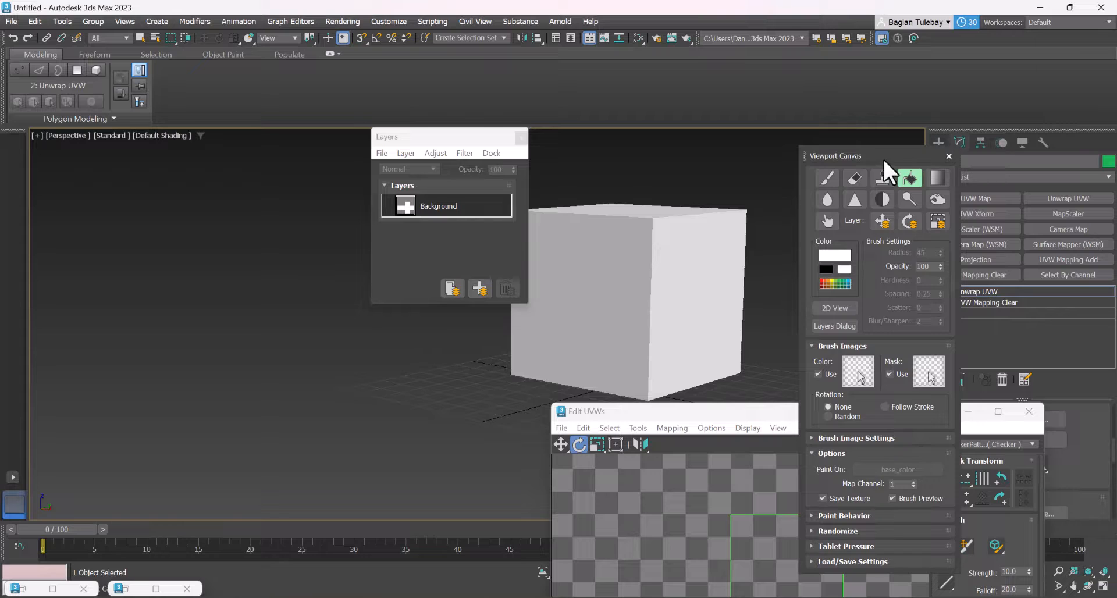
Switch to the Paint brush, add a new layer above Background, and set the paint color to black
{"action": "left_click_drag", "start_coordinate": [883, 160], "coordinate": [852, 193]}
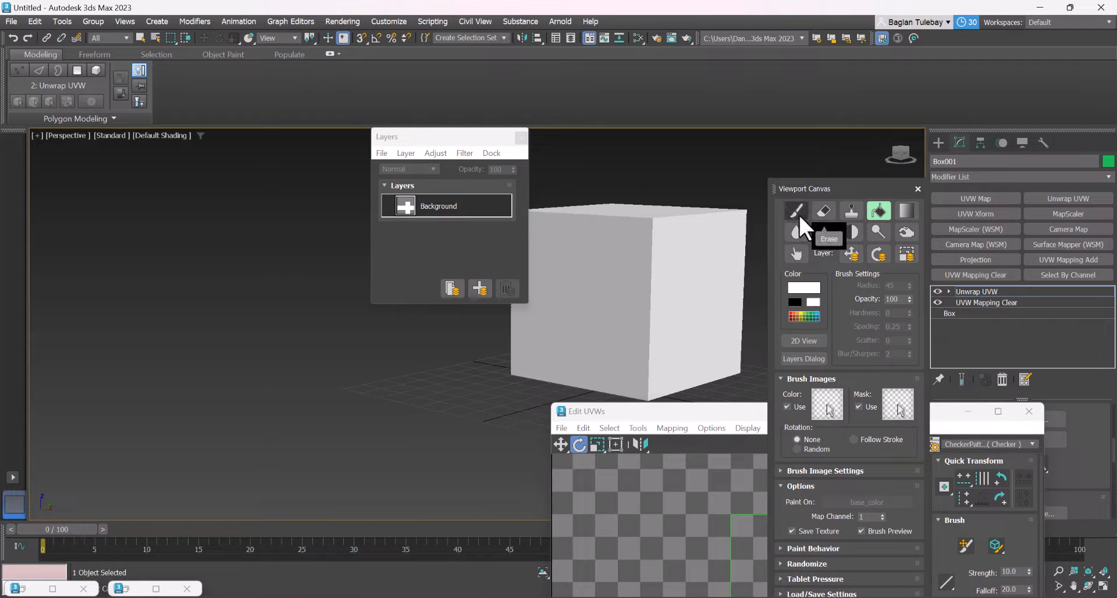
{"action": "left_click", "coordinate": [797, 212]}
{"action": "middle_click_drag", "start_coordinate": [581, 275], "coordinate": [633, 291], "text": "alt"}
{"action": "left_click", "coordinate": [480, 287]}
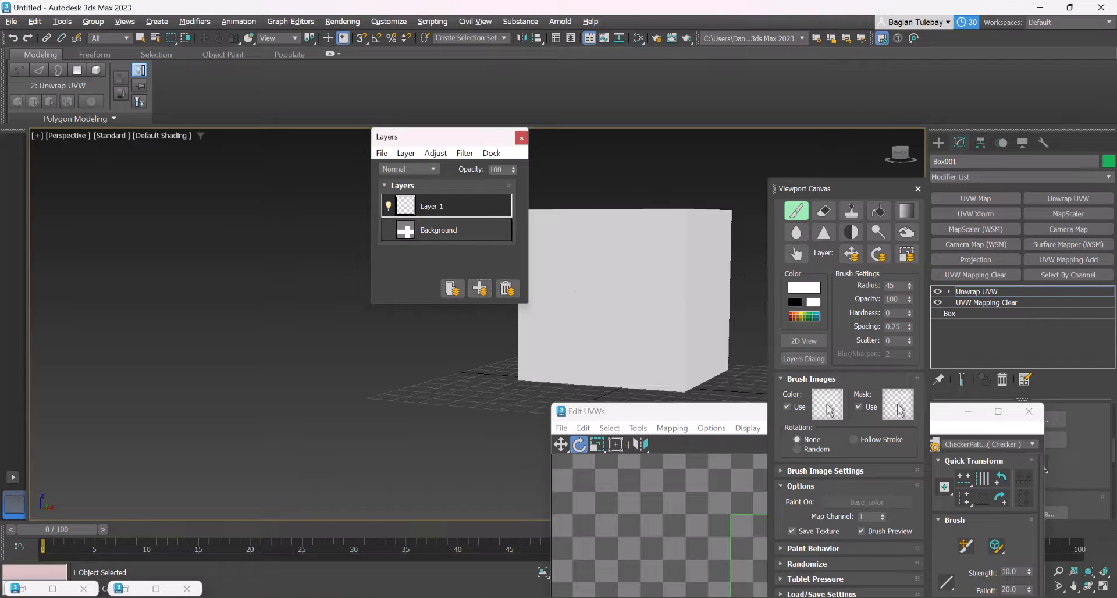
{"action": "left_click", "coordinate": [797, 288]}
{"action": "left_click_drag", "start_coordinate": [633, 189], "coordinate": [631, 146]}
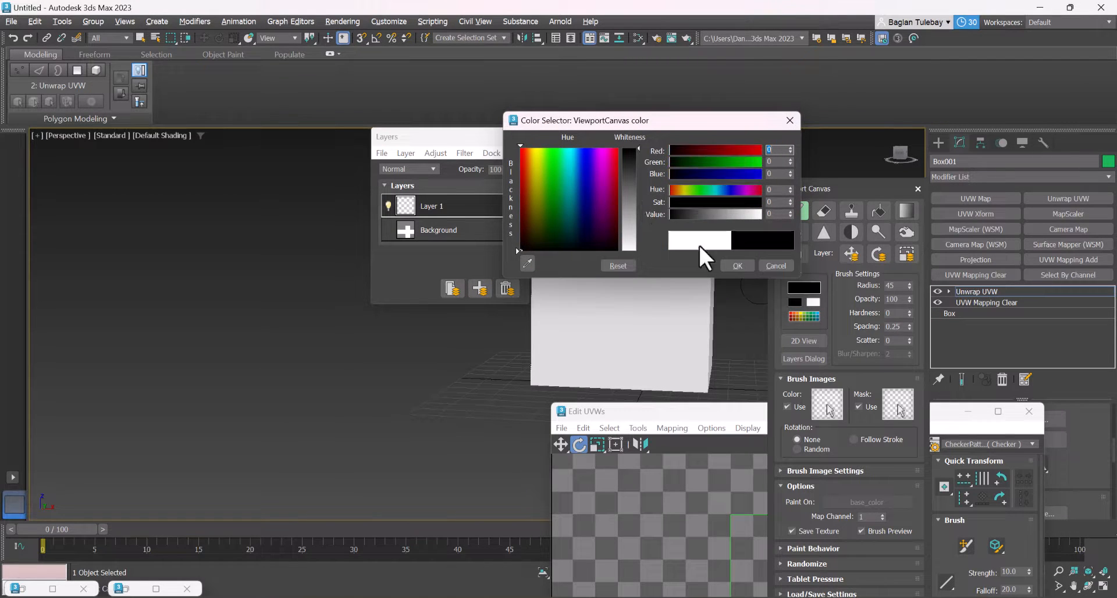
{"action": "left_click", "coordinate": [734, 265]}
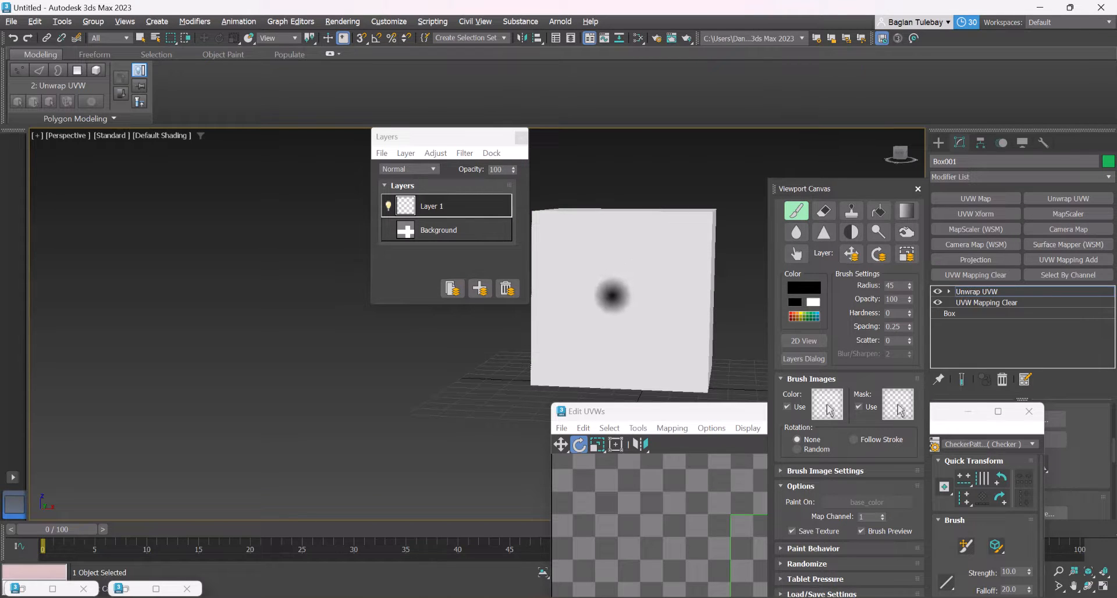
Paint one black dot in the centre of the first cube face and two diagonally opposed dots on another face
{"action": "left_click", "coordinate": [615, 299]}
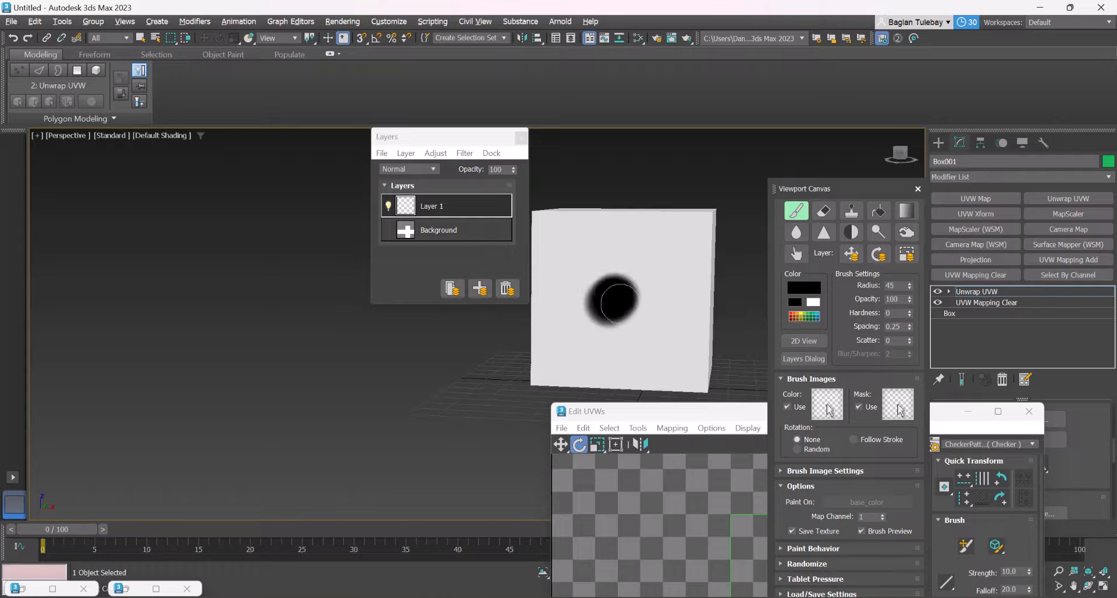
{"action": "key", "text": "ctrl+z"}
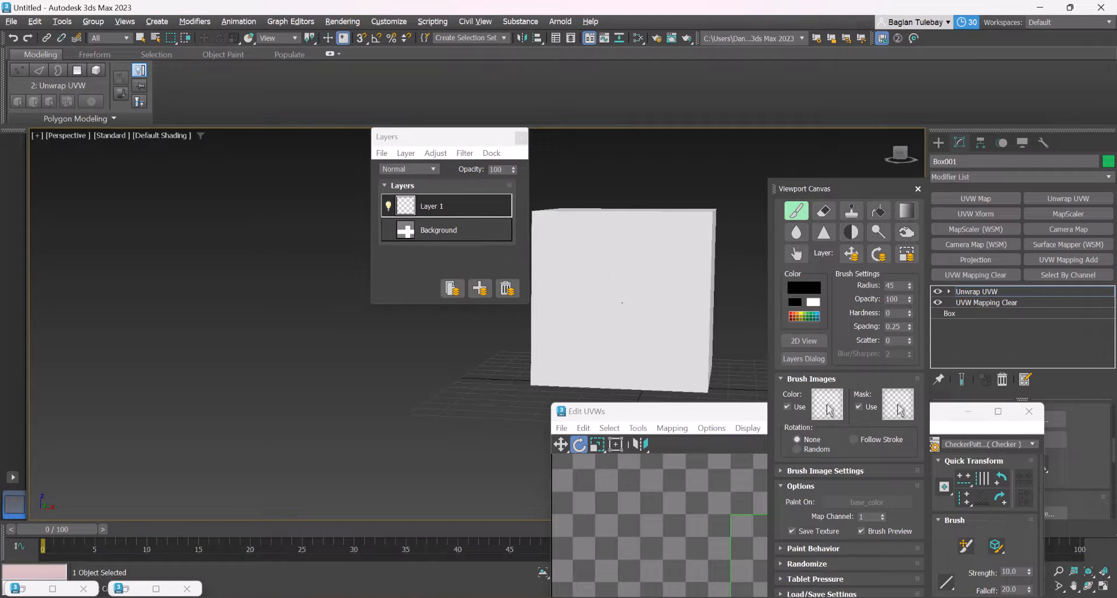
{"action": "scroll", "coordinate": [631, 327], "scroll_direction": "down", "scroll_amount": 2}
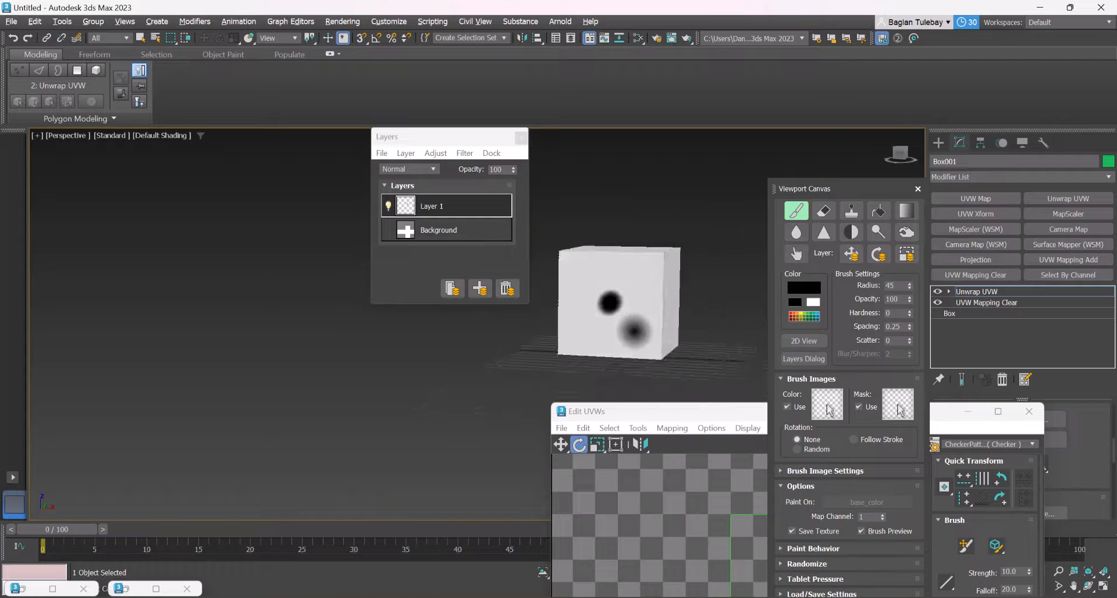
{"action": "middle_click_drag", "start_coordinate": [633, 329], "coordinate": [606, 291], "text": "alt"}
{"action": "scroll", "coordinate": [605, 287], "scroll_direction": "up", "scroll_amount": 2}
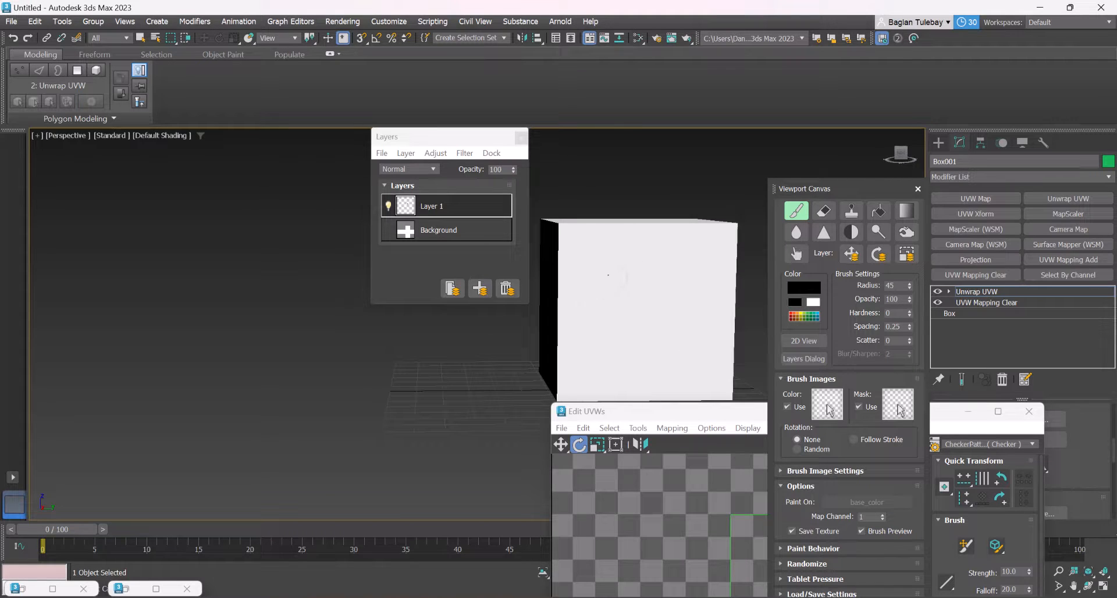
{"action": "left_click", "coordinate": [602, 277]}
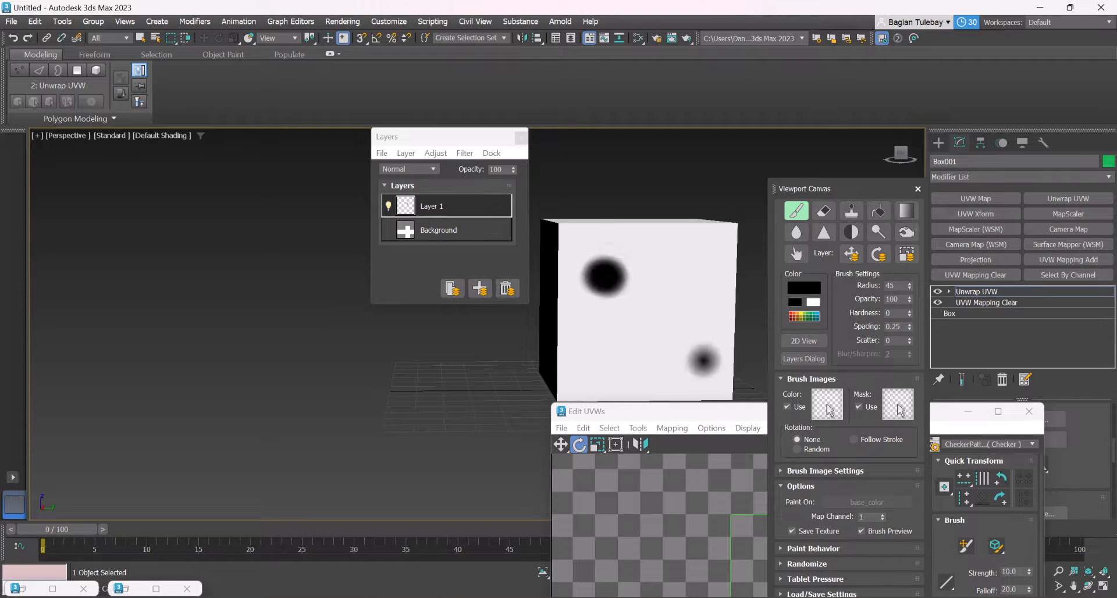
{"action": "left_click", "coordinate": [686, 358]}
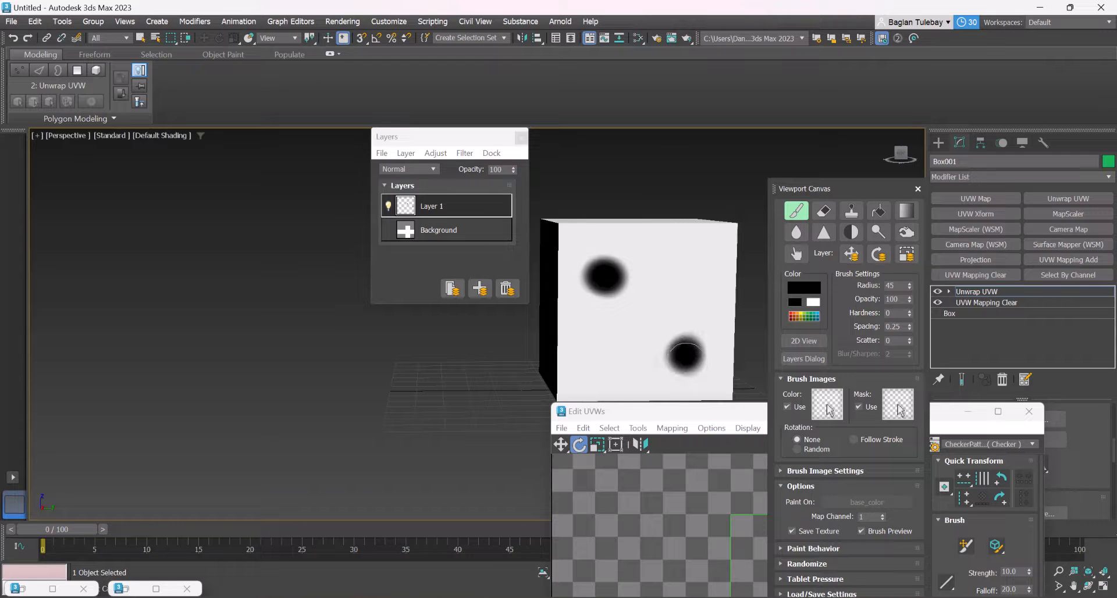
Try to paint a diagonal of black dots on the next blank cube face with the 45-radius brush
{"action": "scroll", "coordinate": [650, 346], "scroll_direction": "down", "scroll_amount": 3}
{"action": "mouse_move", "coordinate": [657, 312]}
{"action": "middle_mouse_down", "text": "alt"}
{"action": "mouse_move", "coordinate": [626, 333]}
{"action": "mouse_move", "coordinate": [527, 299]}
{"action": "mouse_move", "coordinate": [599, 304]}
{"action": "mouse_move", "coordinate": [563, 304]}
{"action": "middle_mouse_up", "text": "alt"}
{"action": "scroll", "coordinate": [651, 309], "scroll_direction": "up", "scroll_amount": 3}
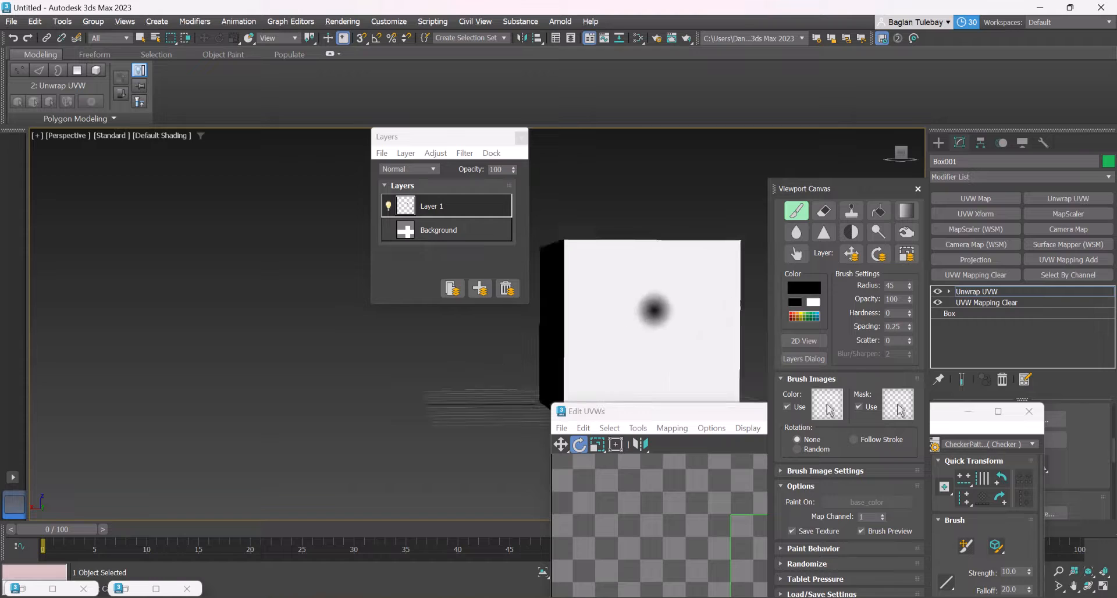
{"action": "scroll", "coordinate": [663, 309], "scroll_direction": "down", "scroll_amount": 3}
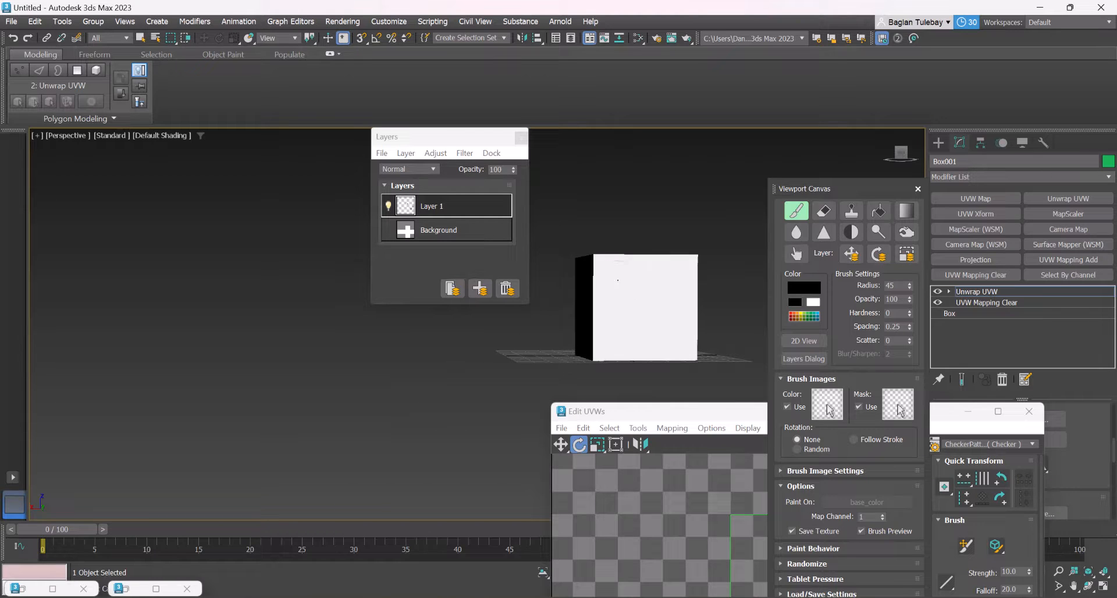
{"action": "left_click", "coordinate": [621, 282]}
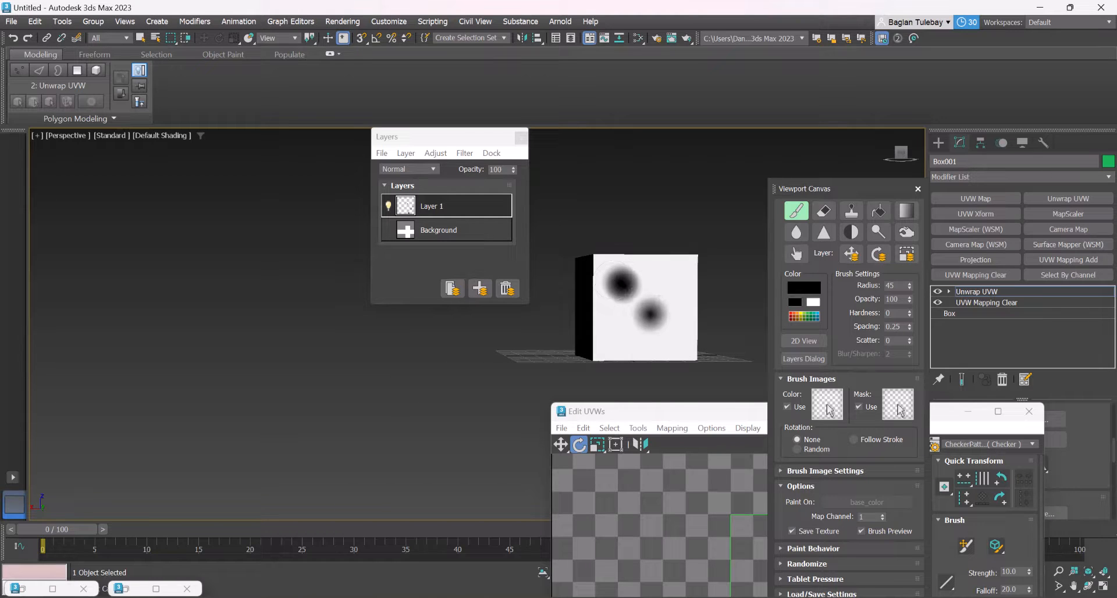
{"action": "left_click", "coordinate": [644, 309]}
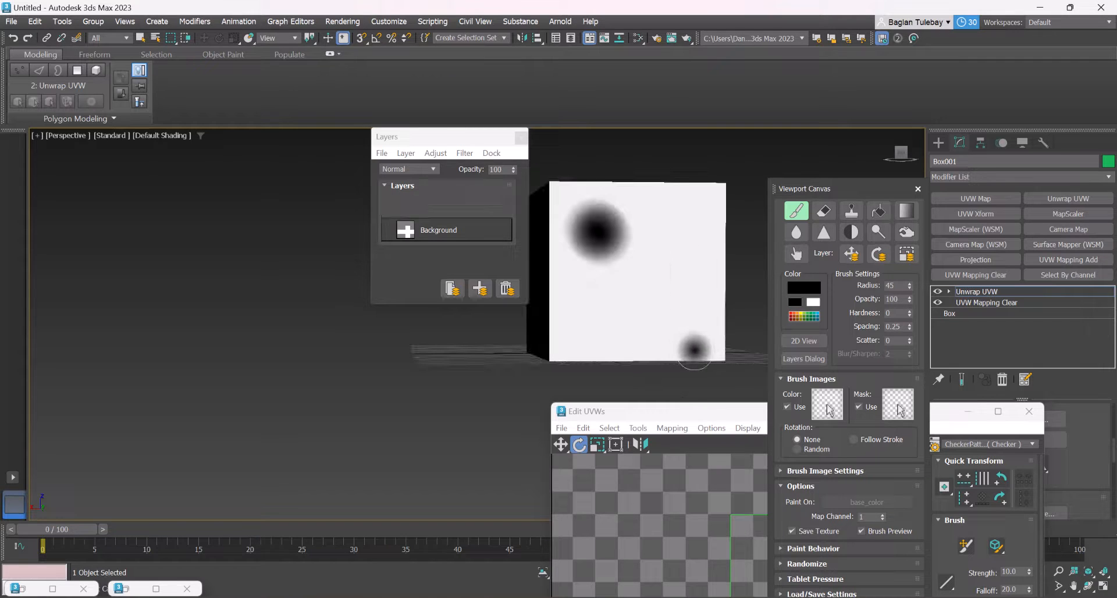
Set the brush radius to 30 and paint three black dots diagonally across the blank face
{"action": "left_click", "coordinate": [909, 288]}
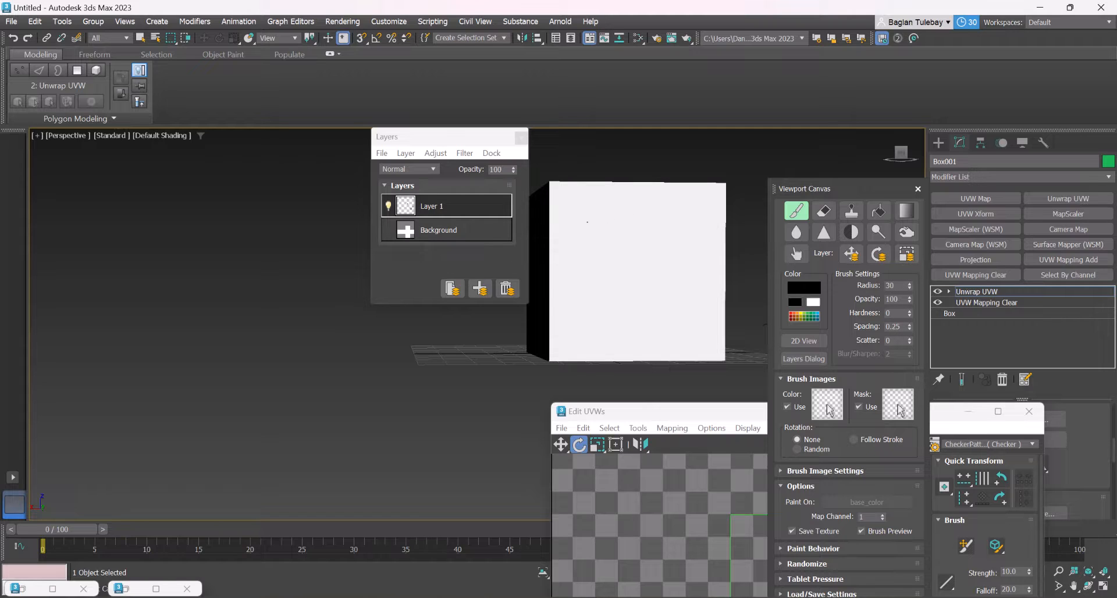
{"action": "left_click", "coordinate": [588, 224]}
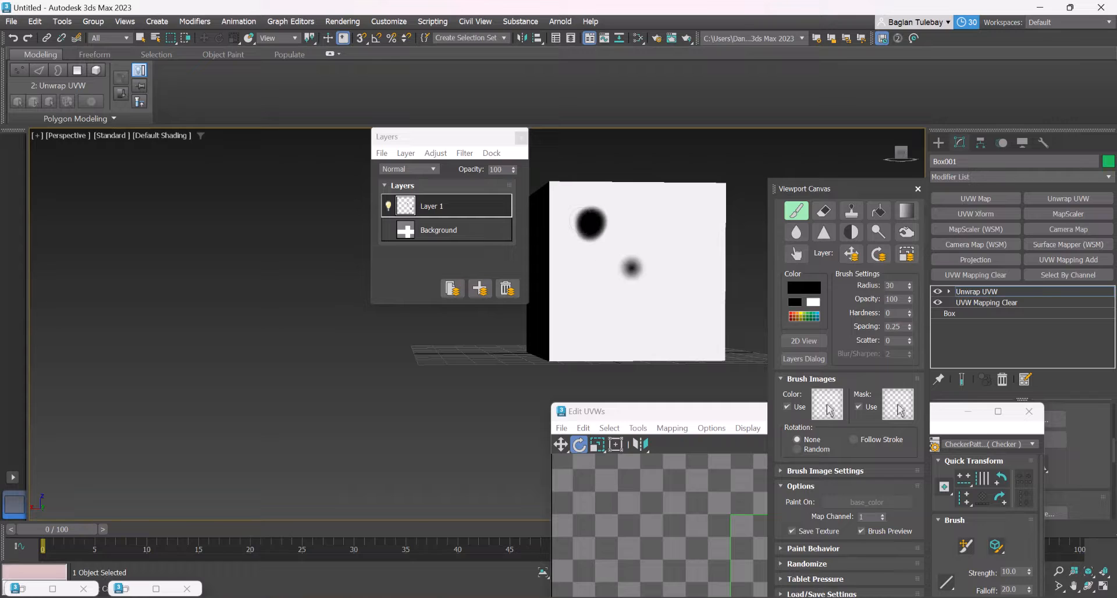
{"action": "left_click", "coordinate": [641, 272]}
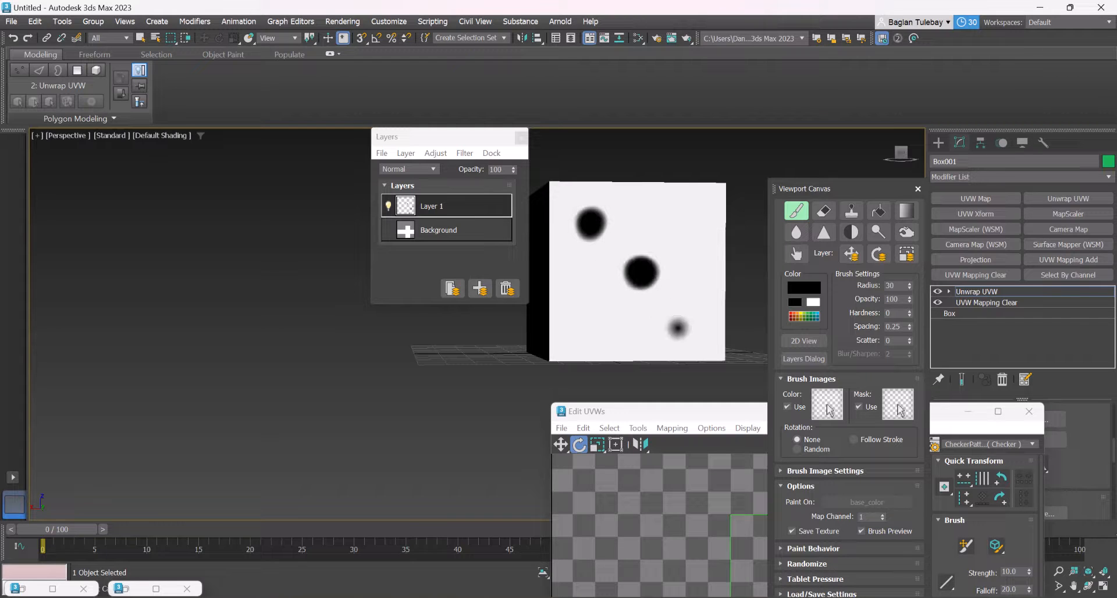
{"action": "left_click", "coordinate": [692, 328]}
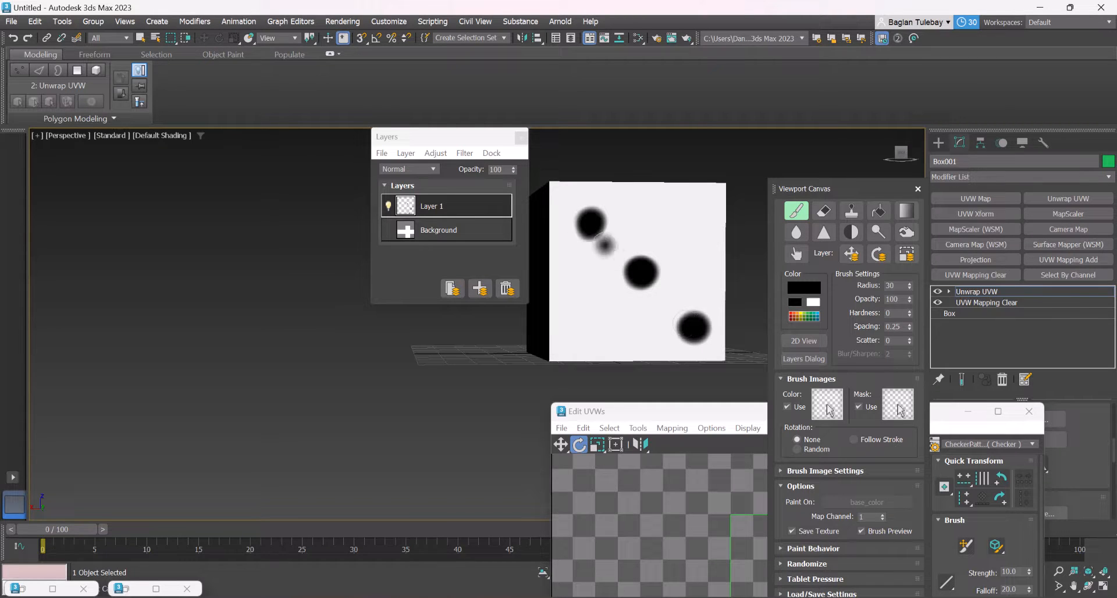
Paint four black dots near the corners of the next blank cube face
{"action": "scroll", "coordinate": [590, 308], "scroll_direction": "down", "scroll_amount": 3}
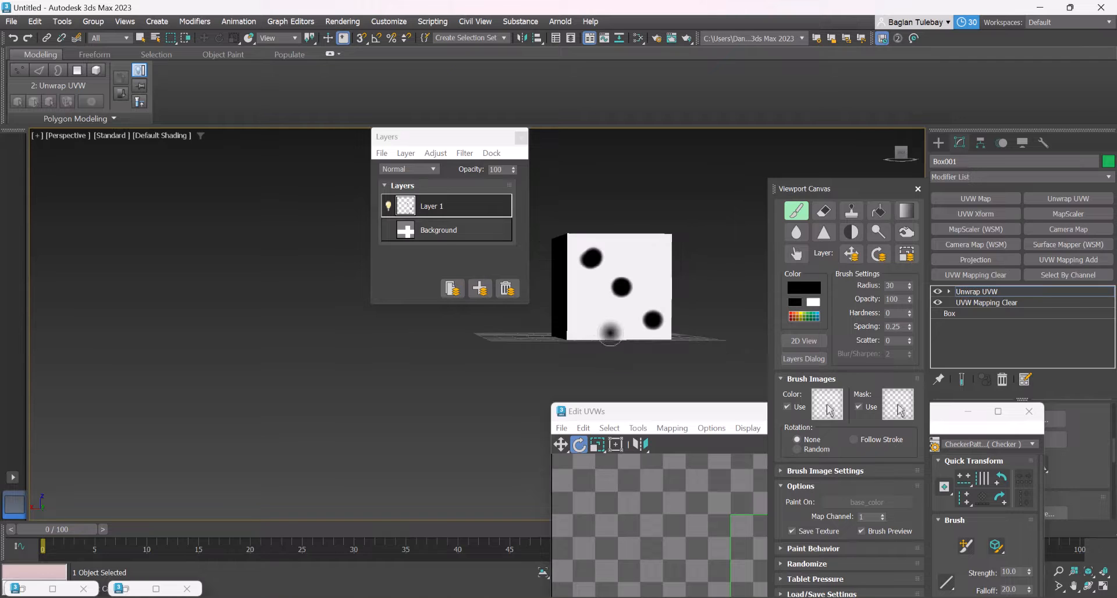
{"action": "mouse_move", "coordinate": [656, 310]}
{"action": "middle_mouse_down", "text": "alt"}
{"action": "mouse_move", "coordinate": [614, 329]}
{"action": "mouse_move", "coordinate": [658, 318]}
{"action": "middle_mouse_up", "text": "alt"}
{"action": "scroll", "coordinate": [588, 279], "scroll_direction": "up", "scroll_amount": 3}
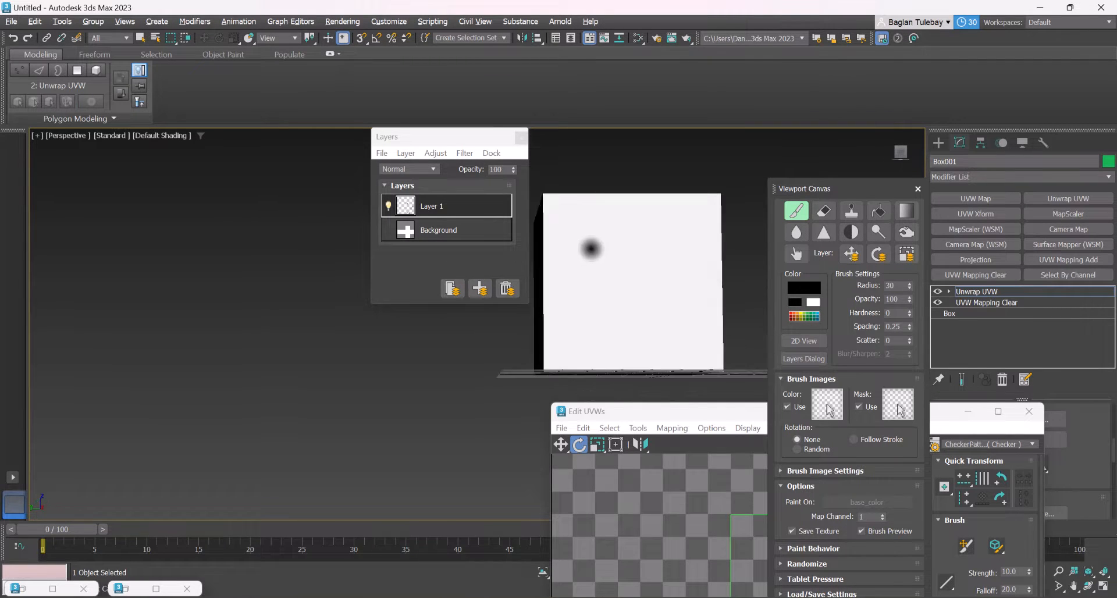
{"action": "left_click_drag", "start_coordinate": [590, 233], "coordinate": [593, 232]}
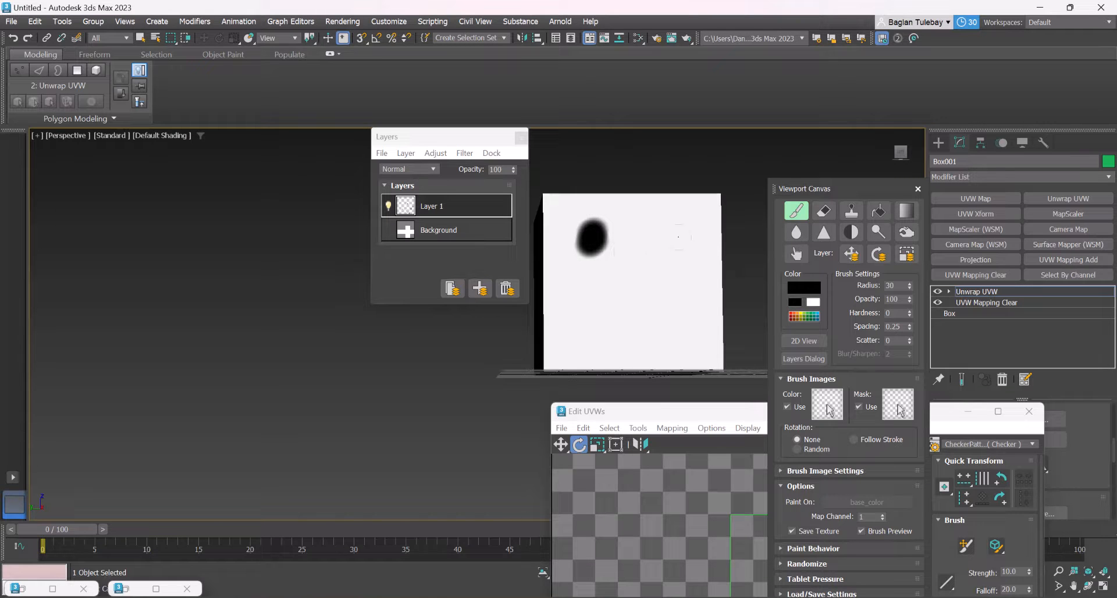
{"action": "left_click_drag", "start_coordinate": [669, 235], "coordinate": [666, 238]}
{"action": "left_click_drag", "start_coordinate": [605, 317], "coordinate": [598, 315]}
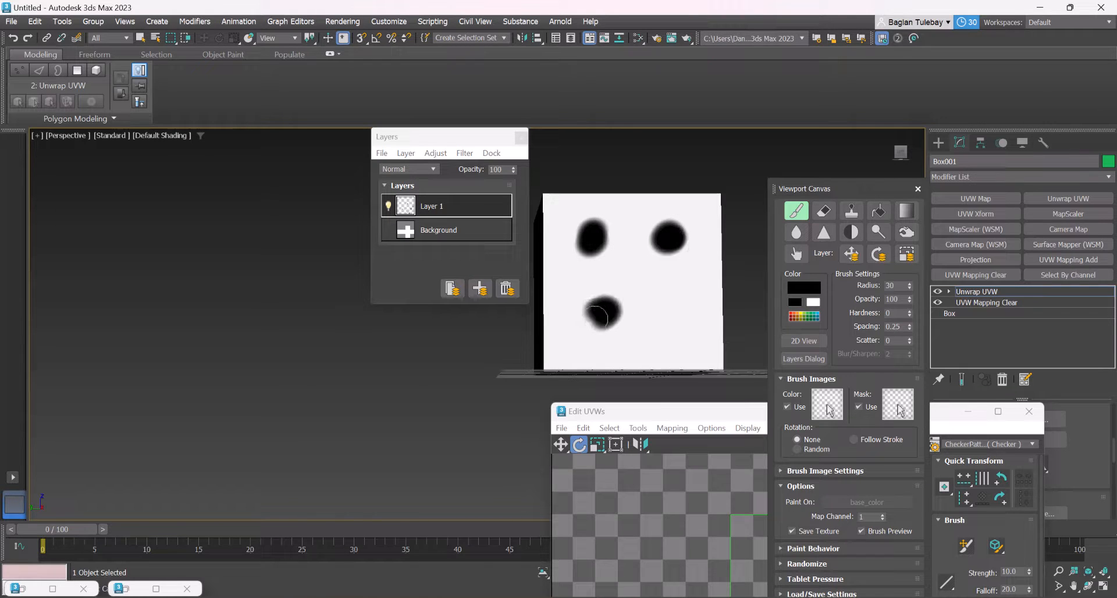
{"action": "left_click_drag", "start_coordinate": [674, 315], "coordinate": [669, 308]}
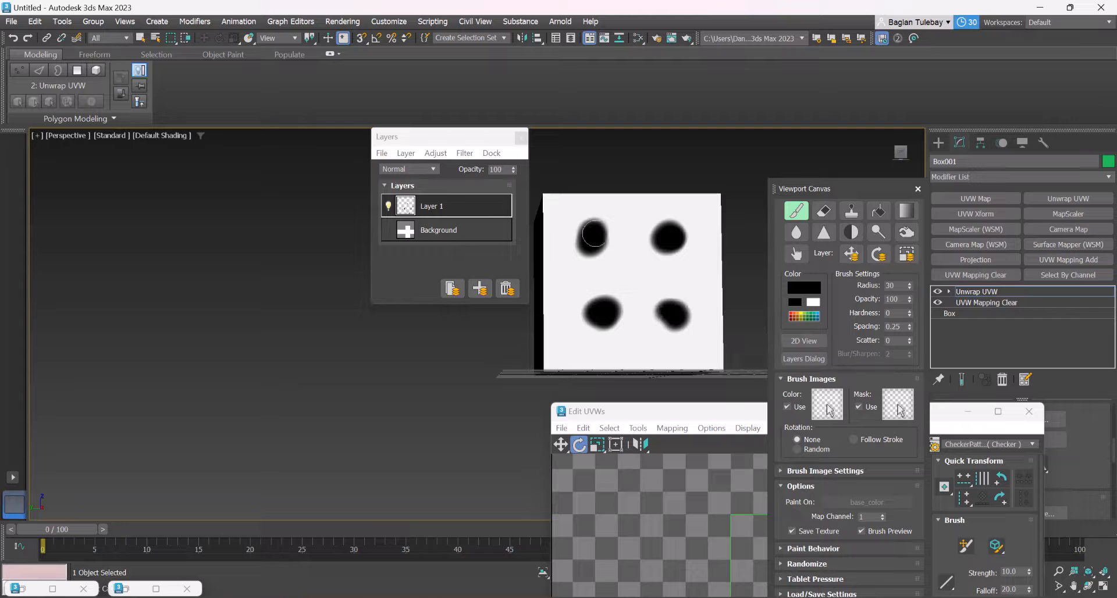
Paint five black dots on the next blank face, one in the centre and four near the corners
{"action": "left_click", "coordinate": [634, 275]}
{"action": "mouse_move", "coordinate": [634, 275]}
{"action": "middle_mouse_down", "text": "alt"}
{"action": "mouse_move", "coordinate": [599, 291]}
{"action": "mouse_move", "coordinate": [556, 286]}
{"action": "mouse_move", "coordinate": [591, 308]}
{"action": "mouse_move", "coordinate": [647, 283]}
{"action": "mouse_move", "coordinate": [584, 314]}
{"action": "middle_mouse_up", "text": "alt"}
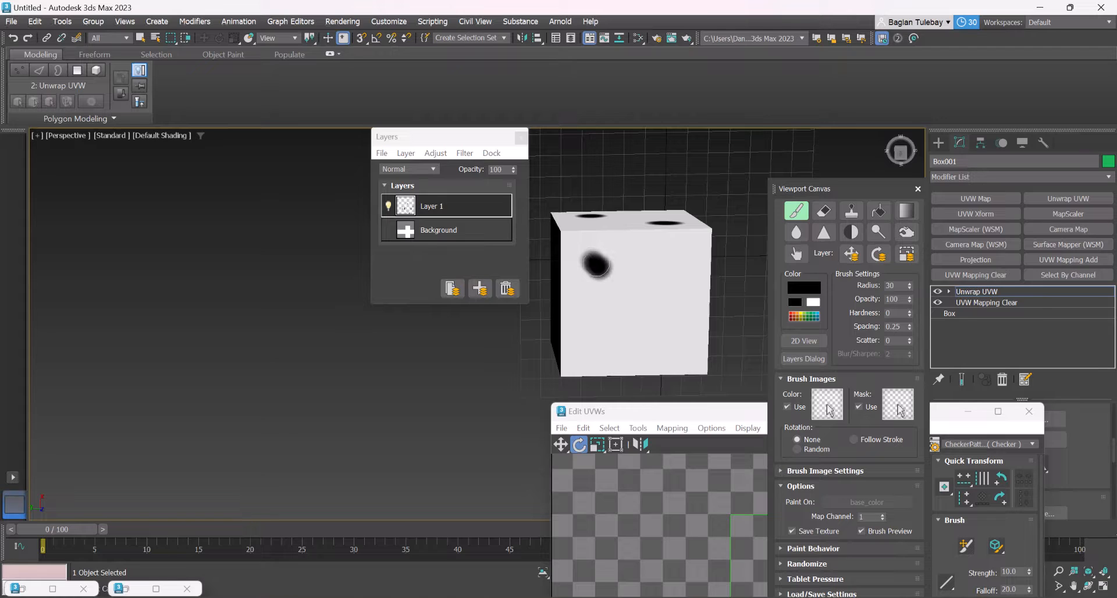
{"action": "left_click", "coordinate": [671, 267]}
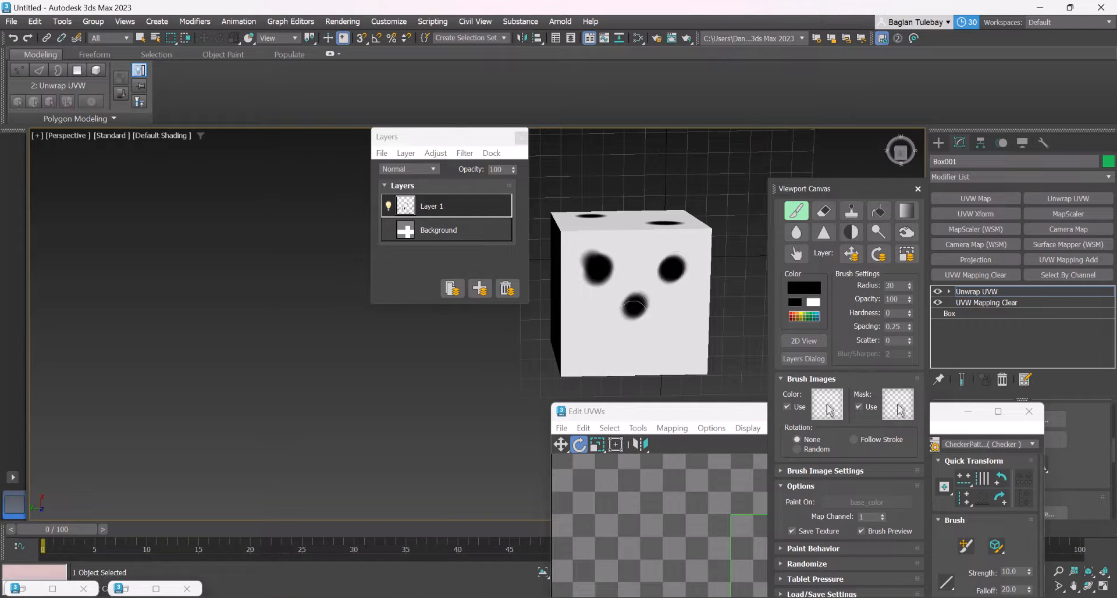
{"action": "left_click", "coordinate": [673, 346]}
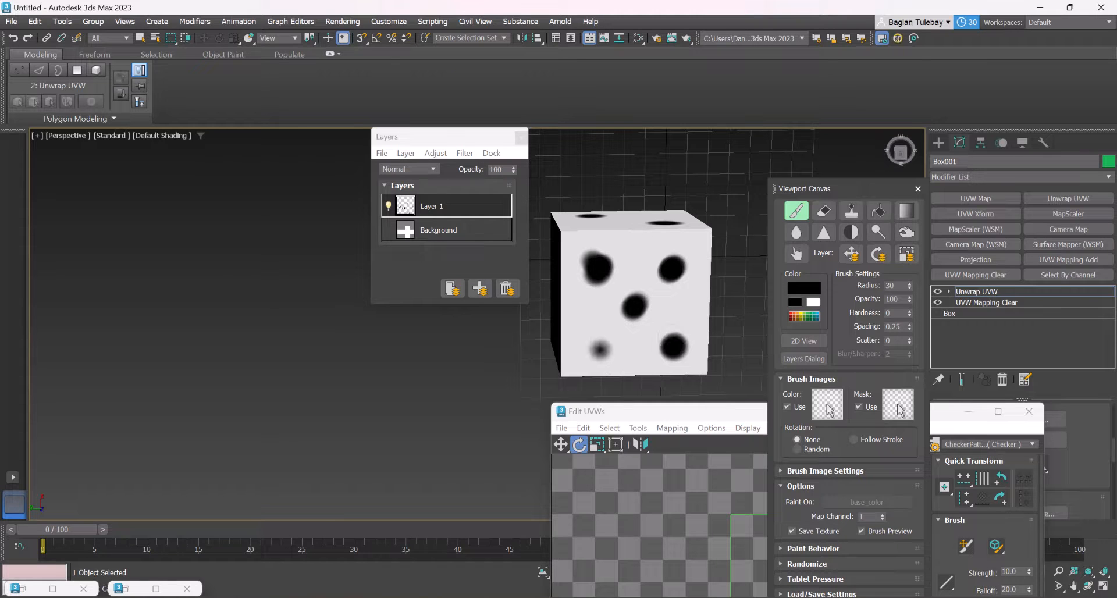
{"action": "left_click", "coordinate": [599, 342]}
Paint a row of three black dots along one edge of the last blank cube face
{"action": "middle_click_drag", "start_coordinate": [633, 301], "coordinate": [623, 120], "text": "alt"}
{"action": "middle_click_drag", "start_coordinate": [634, 282], "coordinate": [582, 250], "text": "alt"}
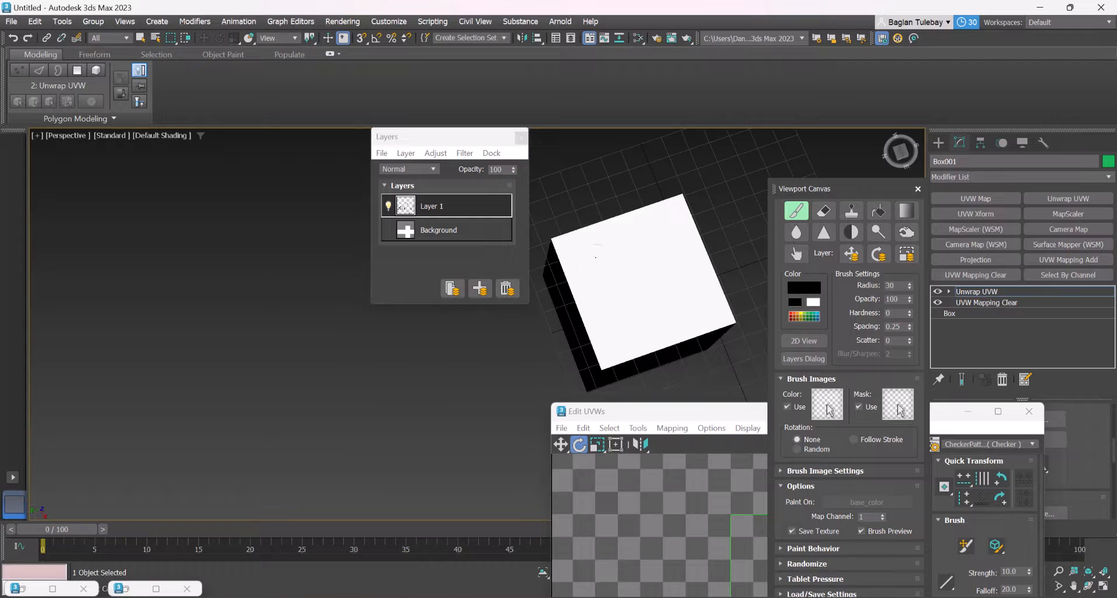
{"action": "key", "text": "ctrl+z"}
{"action": "left_click", "coordinate": [640, 240]}
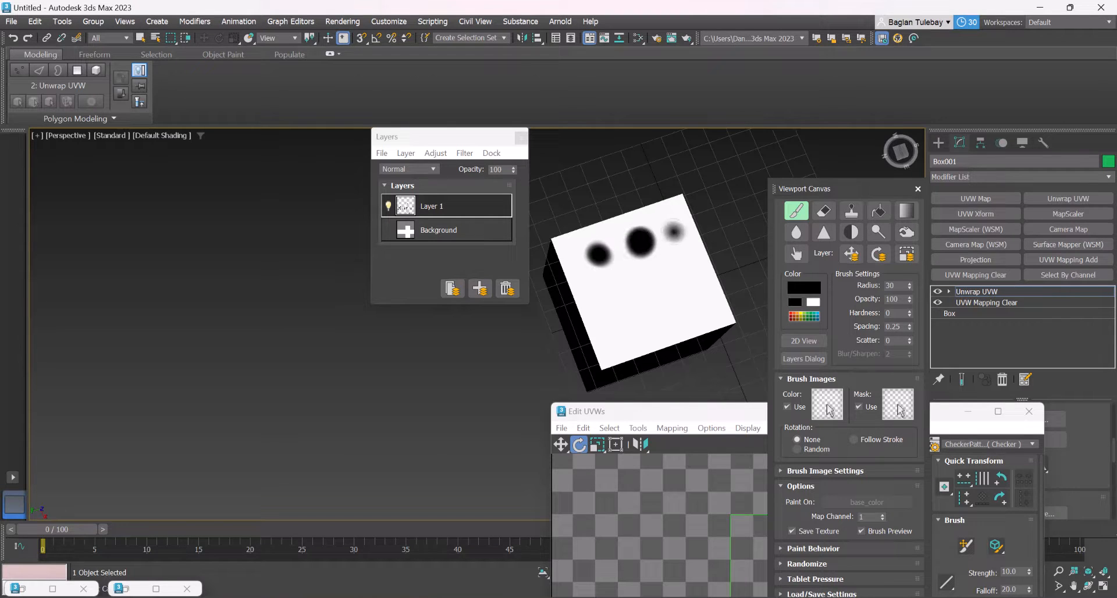
Try to paint a second row of three dots on the same face, and undo those strokes
{"action": "left_click", "coordinate": [621, 312]}
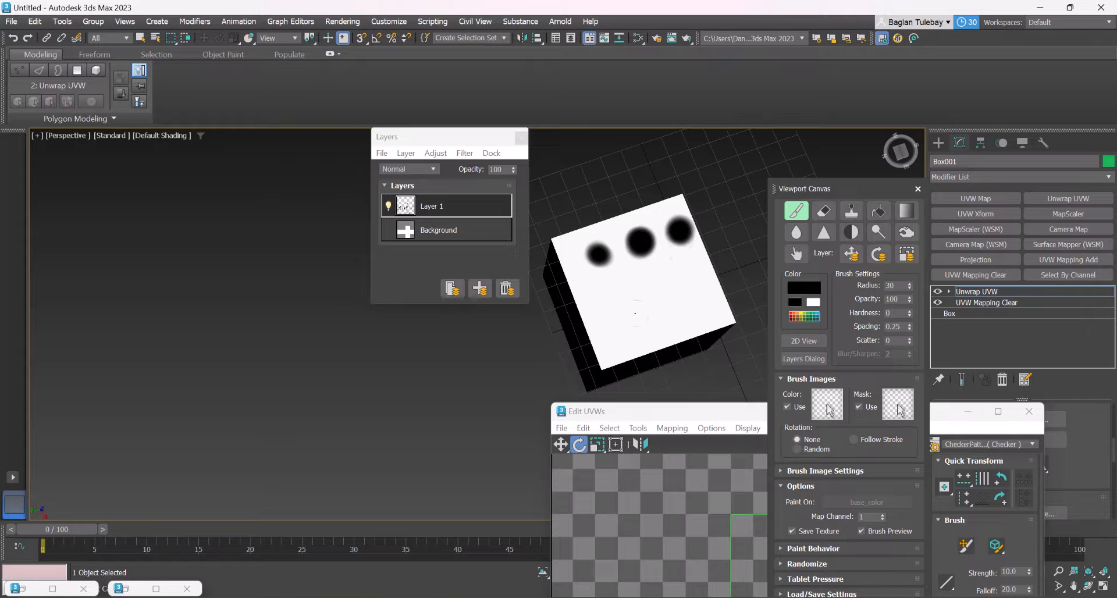
{"action": "left_click_drag", "start_coordinate": [667, 303], "coordinate": [673, 300]}
{"action": "left_click", "coordinate": [703, 292]}
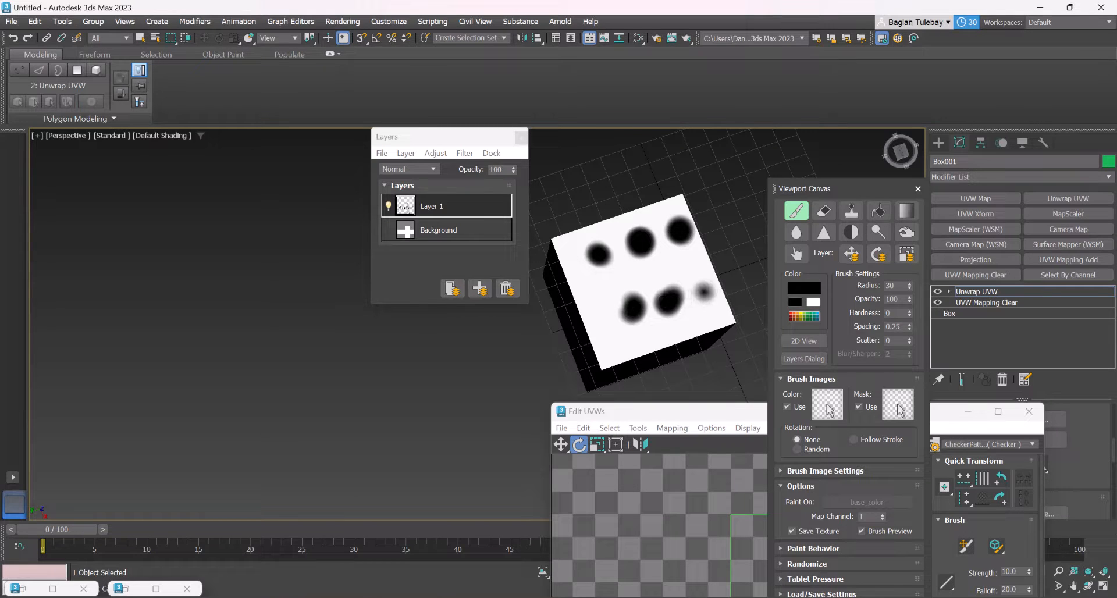
{"action": "key", "text": "ctrl+z"}
{"action": "key", "text": "ctrl+z"}
{"action": "key", "text": "ctrl+z"}
Paint three black dots closer to the opposite edge to complete the six-dot face
{"action": "left_click_drag", "start_coordinate": [610, 326], "coordinate": [617, 322]}
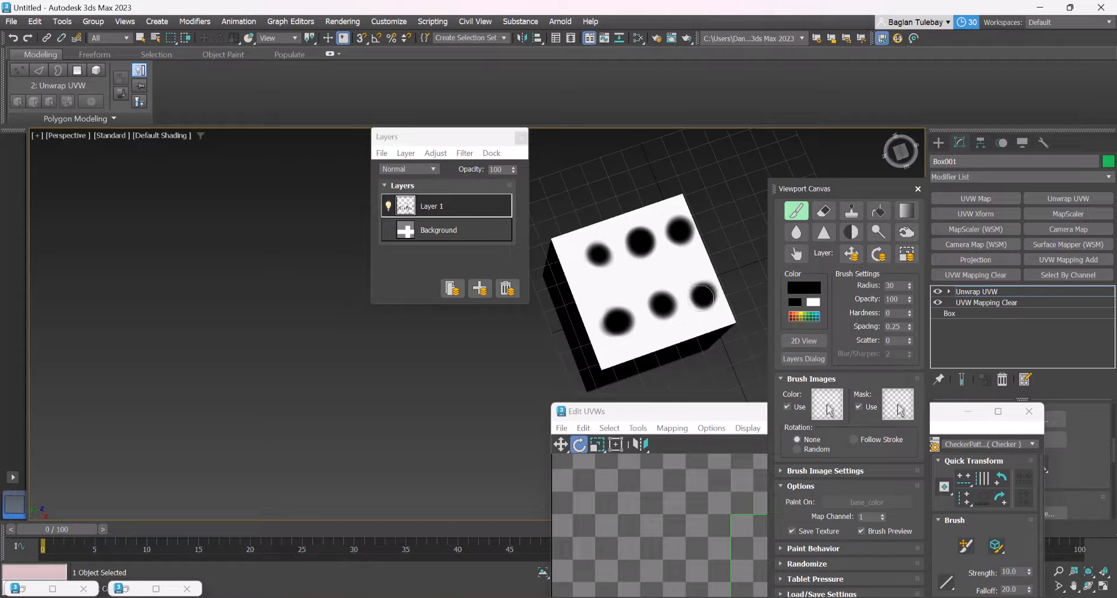
{"action": "mouse_move", "coordinate": [622, 229]}
{"action": "middle_mouse_down", "text": "alt"}
{"action": "mouse_move", "coordinate": [634, 279]}
{"action": "mouse_move", "coordinate": [690, 361]}
{"action": "mouse_move", "coordinate": [668, 367]}
{"action": "mouse_move", "coordinate": [634, 217]}
{"action": "middle_mouse_up", "text": "alt"}
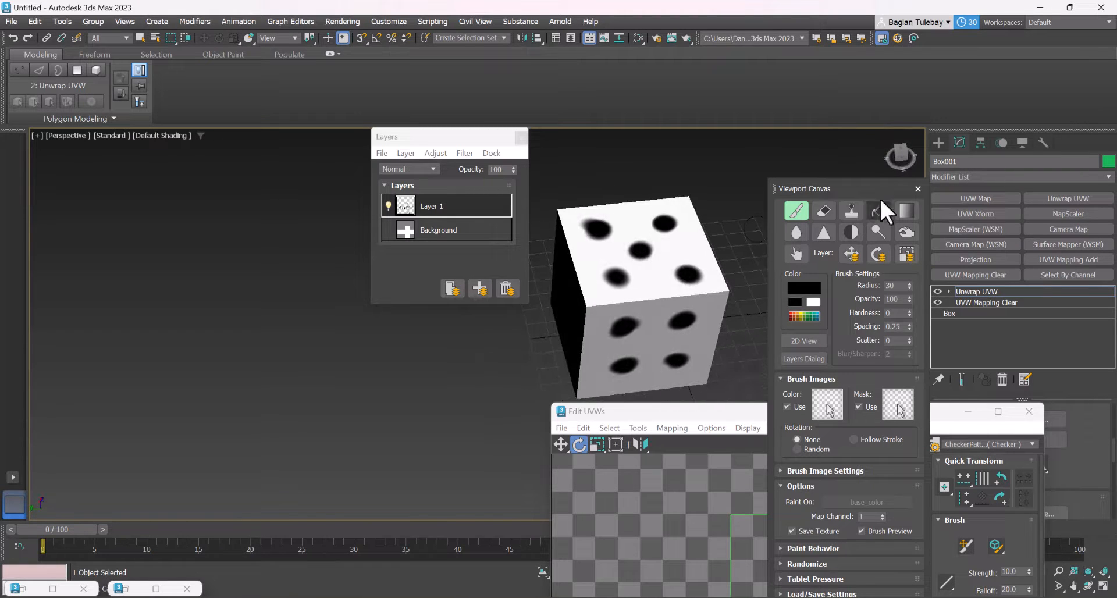
Close Viewport Canvas and save the painted die texture with its layers as a PSD file named asd
{"action": "left_click", "coordinate": [917, 189]}
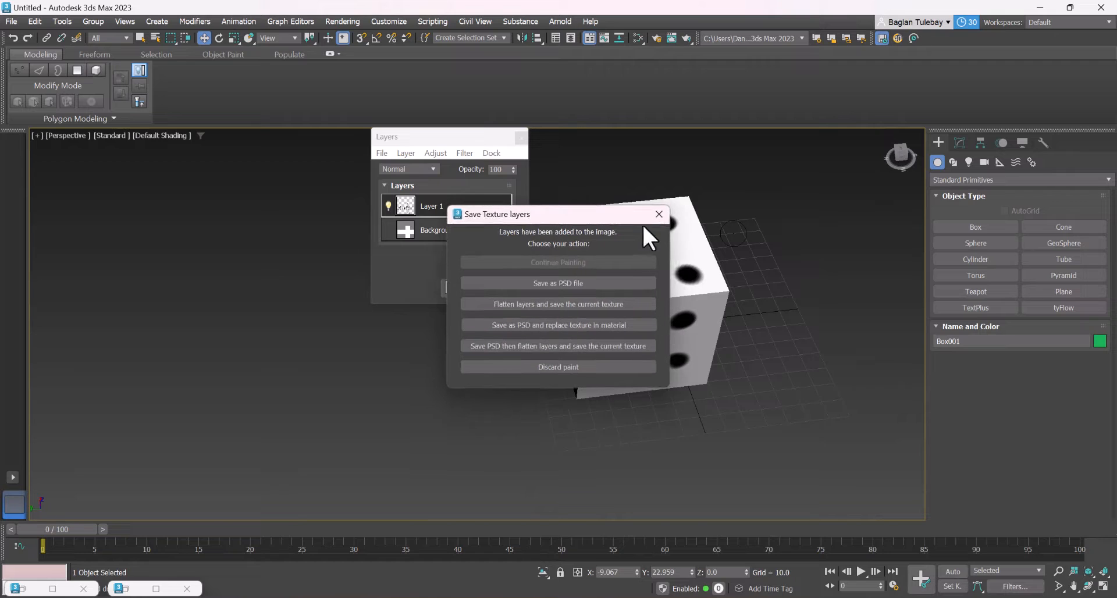
{"action": "left_click", "coordinate": [567, 283]}
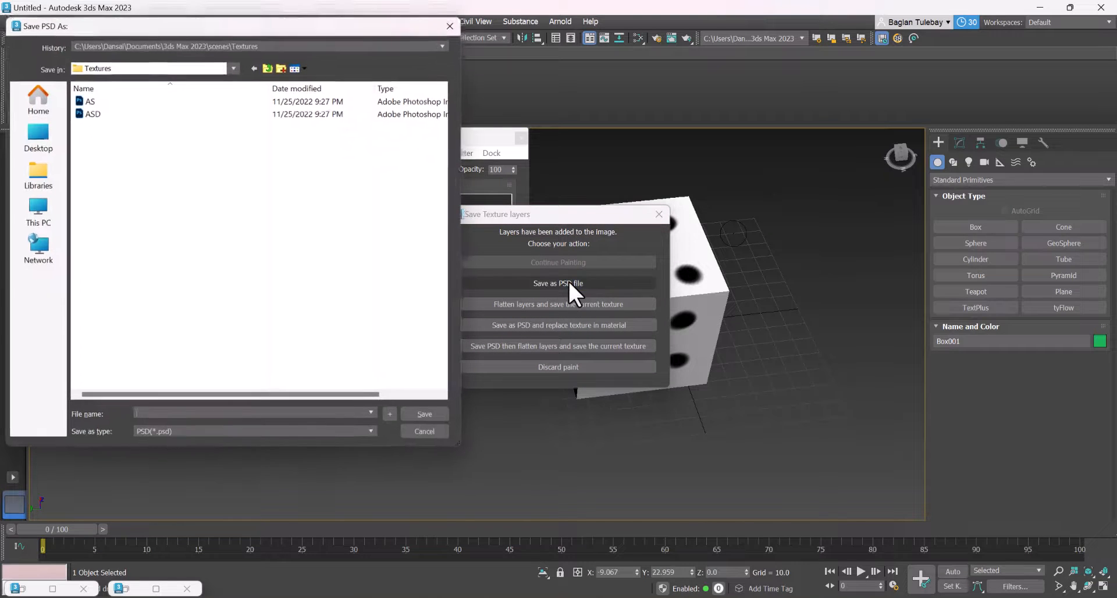
{"action": "type", "text": "asd"}
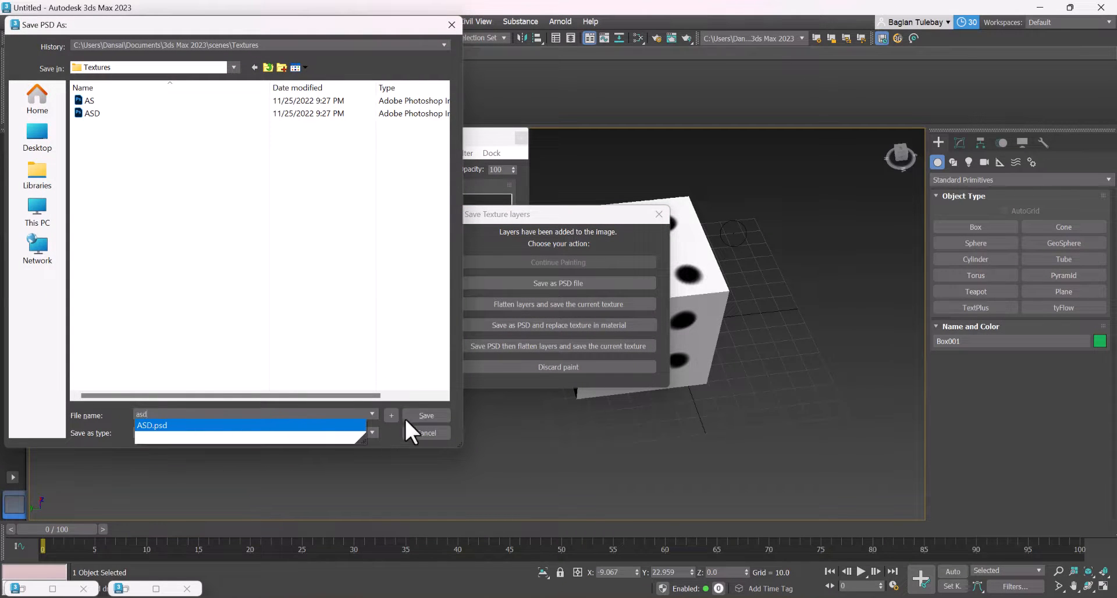
{"action": "left_click", "coordinate": [422, 415]}
{"action": "left_click", "coordinate": [574, 325]}
{"action": "middle_click_drag", "start_coordinate": [660, 366], "coordinate": [660, 335], "text": "alt"}
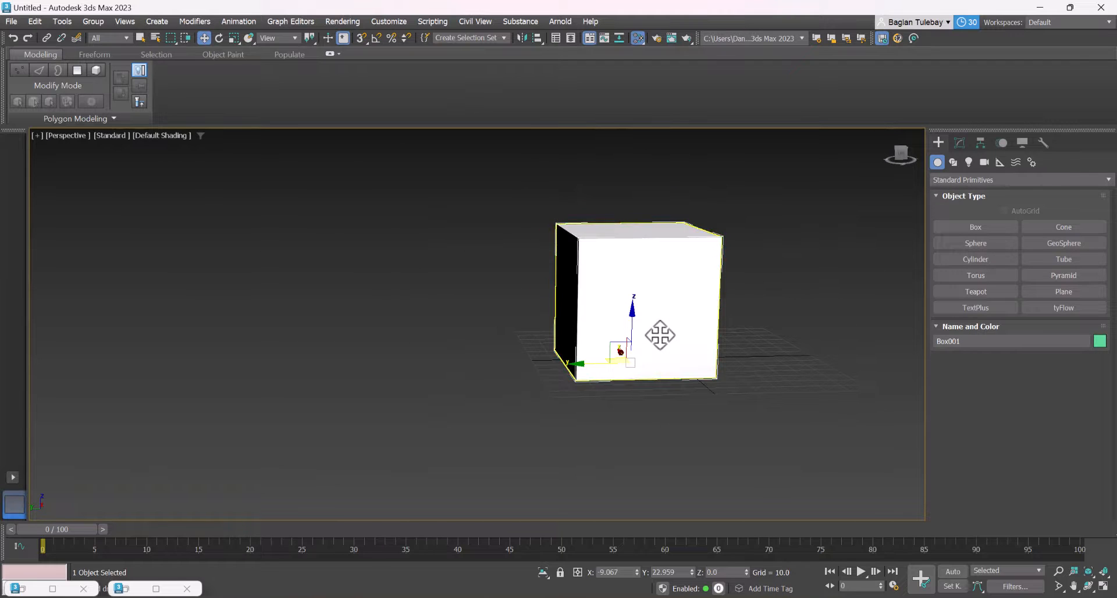
Open the settings of the bitmap feeding the box material's base_color and start choosing a replacement image file
{"action": "key", "text": "m"}
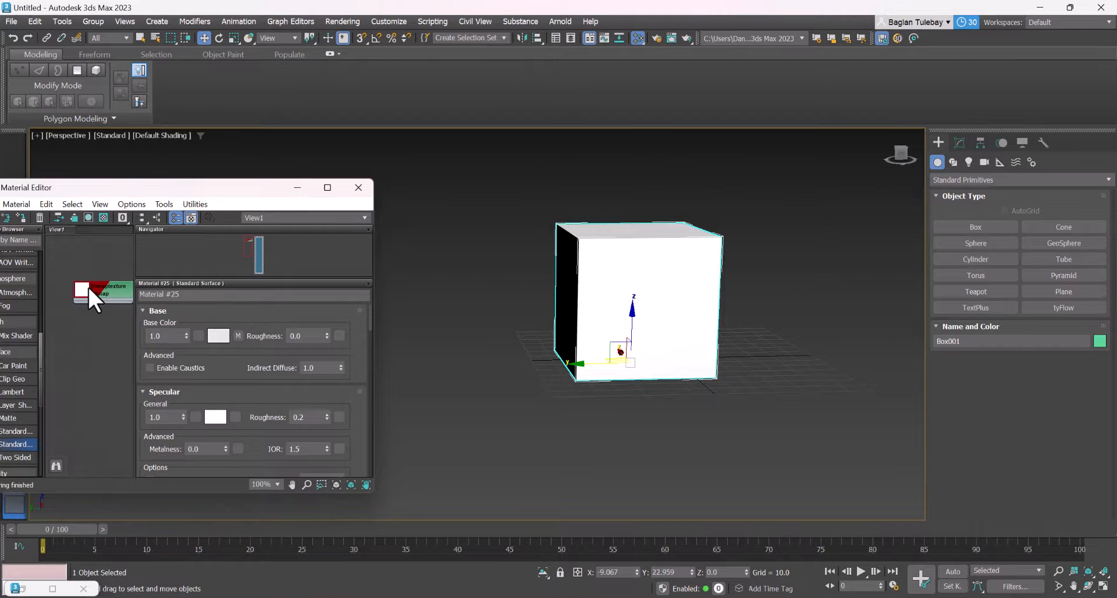
{"action": "double_click", "coordinate": [85, 295]}
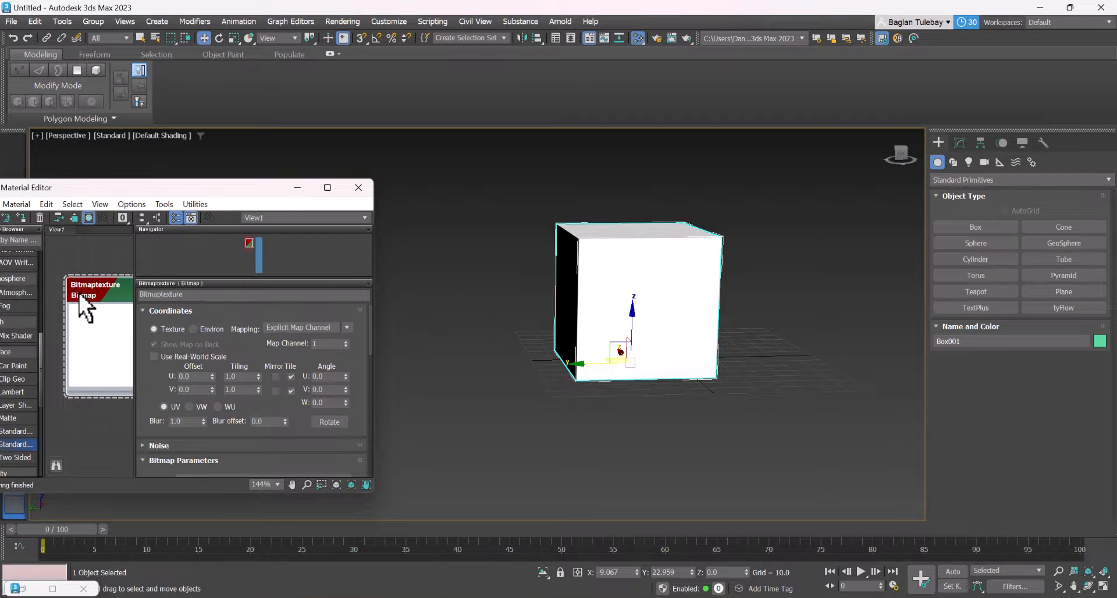
{"action": "scroll", "coordinate": [79, 292], "scroll_direction": "down", "scroll_amount": 4}
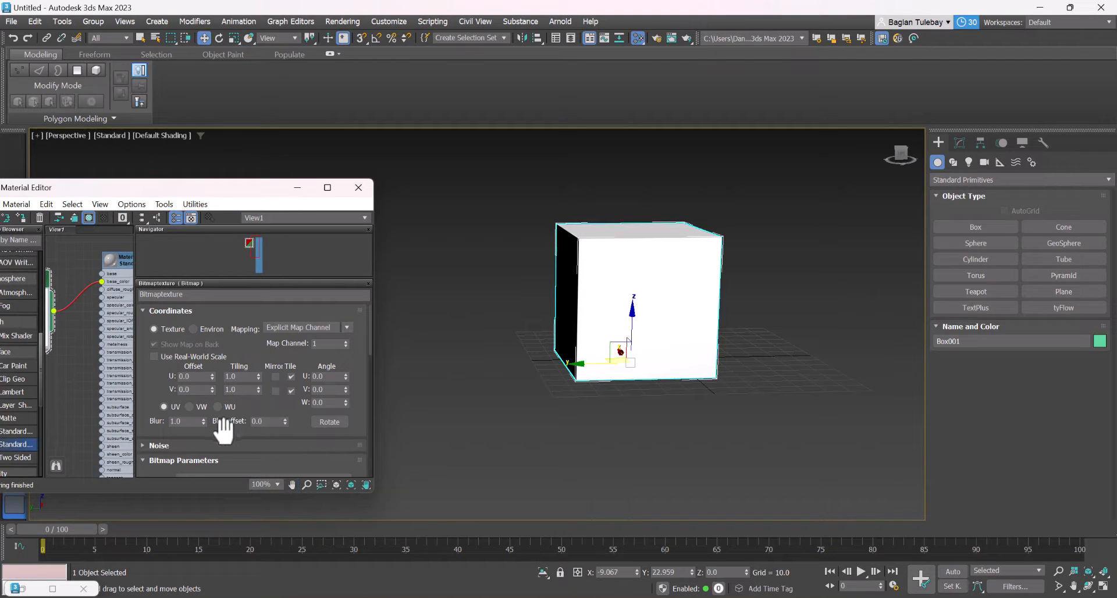
{"action": "scroll", "coordinate": [259, 337], "scroll_direction": "down", "scroll_amount": 4}
{"action": "left_click", "coordinate": [242, 399]}
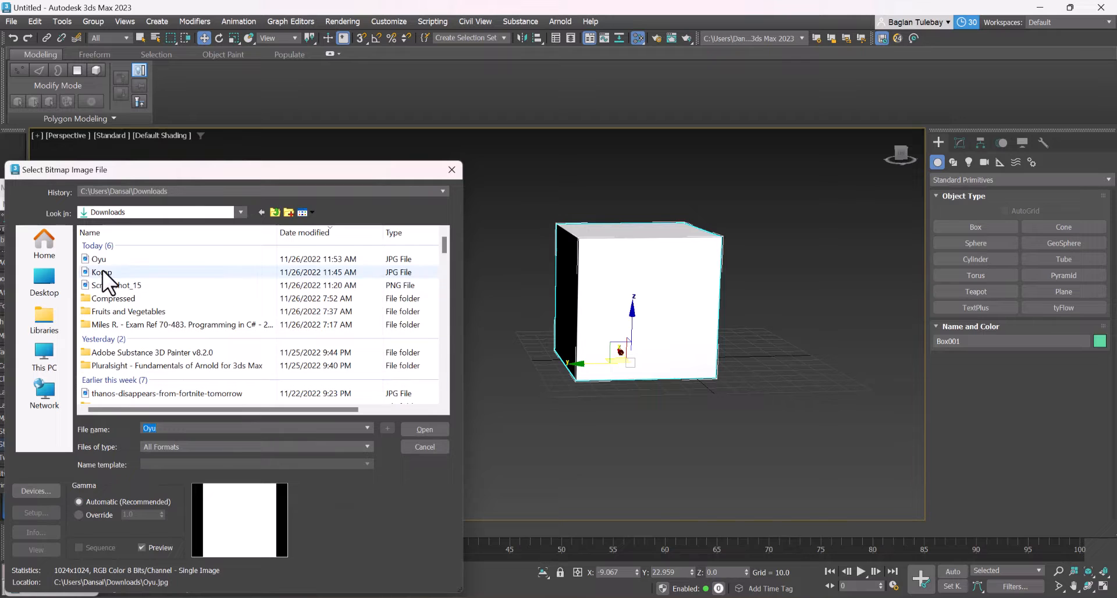
Look through the Downloads and Desktop folders for the saved die texture file
{"action": "left_click", "coordinate": [185, 442]}
{"action": "left_click", "coordinate": [183, 438]}
{"action": "scroll", "coordinate": [151, 301], "scroll_direction": "down", "scroll_amount": 6}
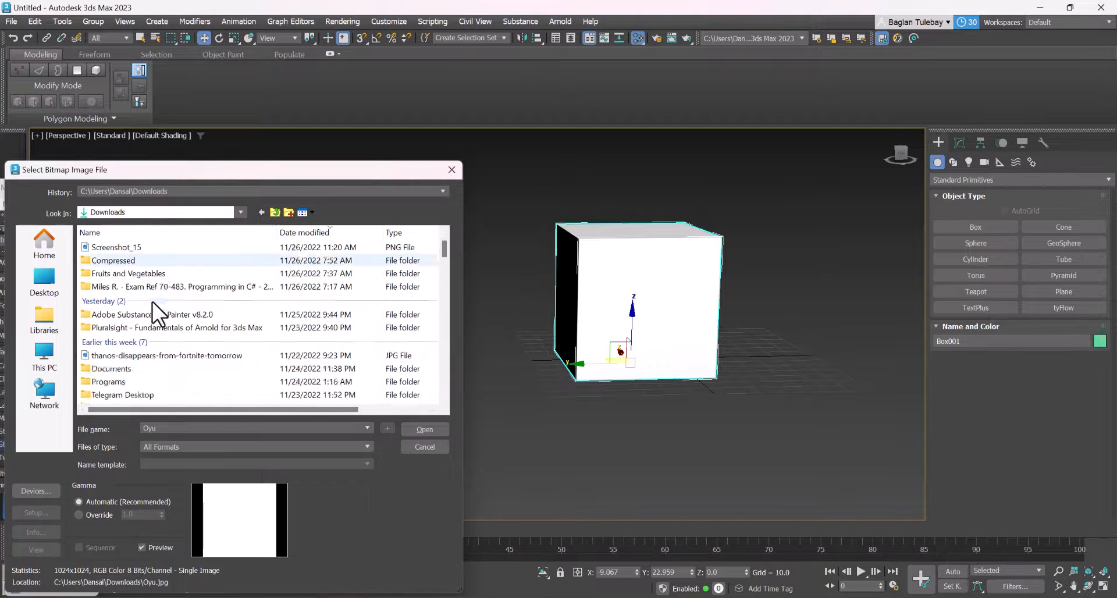
{"action": "scroll", "coordinate": [152, 301], "scroll_direction": "up", "scroll_amount": 6}
{"action": "left_click", "coordinate": [55, 280]}
{"action": "scroll", "coordinate": [159, 295], "scroll_direction": "down", "scroll_amount": 5}
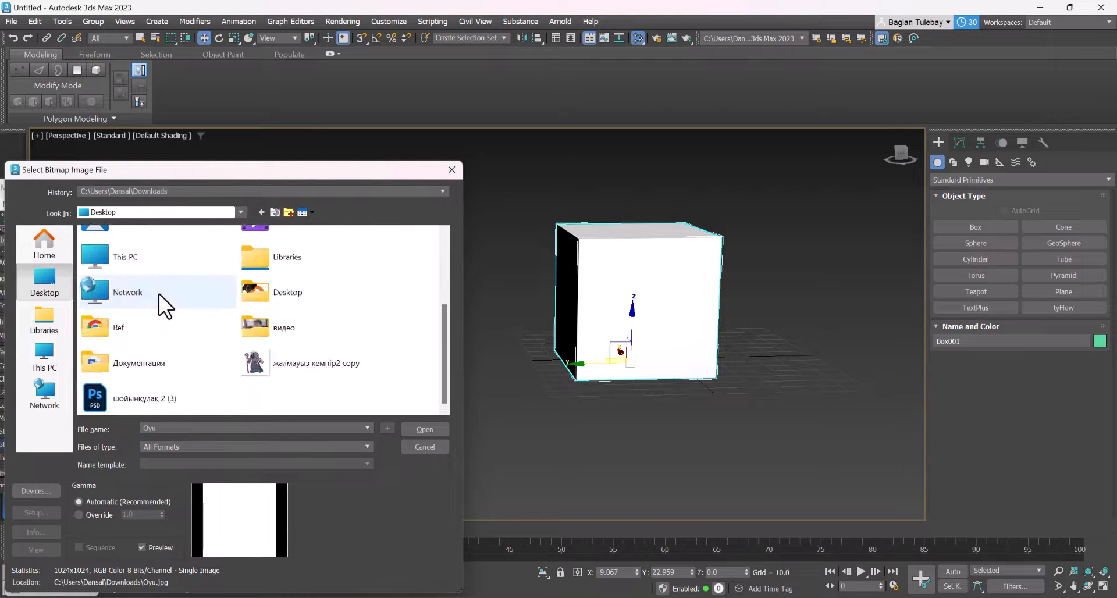
{"action": "scroll", "coordinate": [158, 294], "scroll_direction": "up", "scroll_amount": 5}
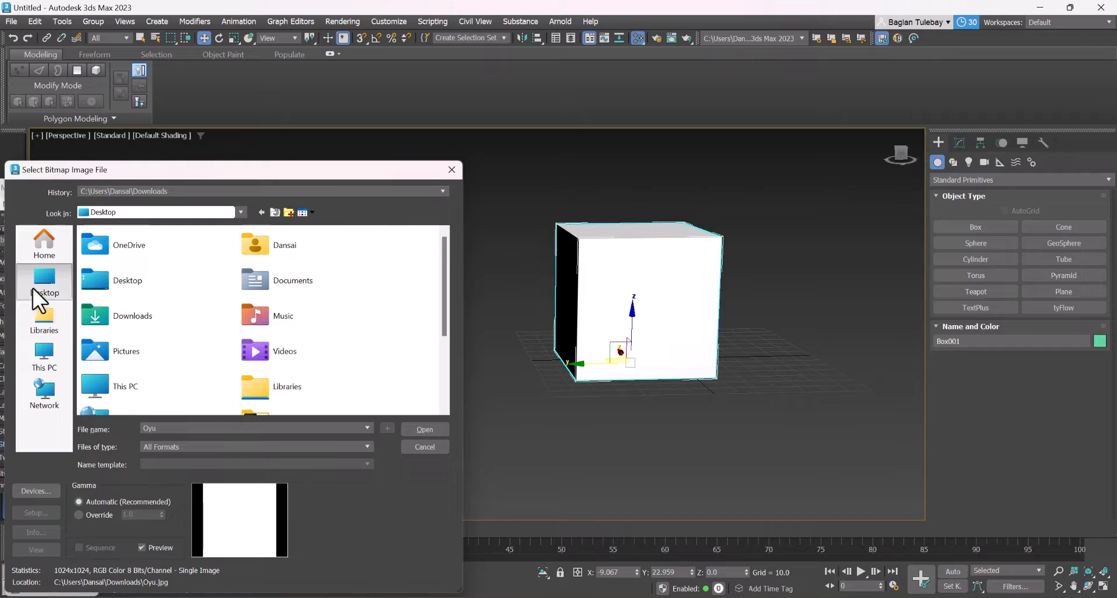
{"action": "left_click", "coordinate": [261, 211]}
{"action": "scroll", "coordinate": [142, 333], "scroll_direction": "down", "scroll_amount": 3}
{"action": "scroll", "coordinate": [142, 333], "scroll_direction": "up", "scroll_amount": 4}
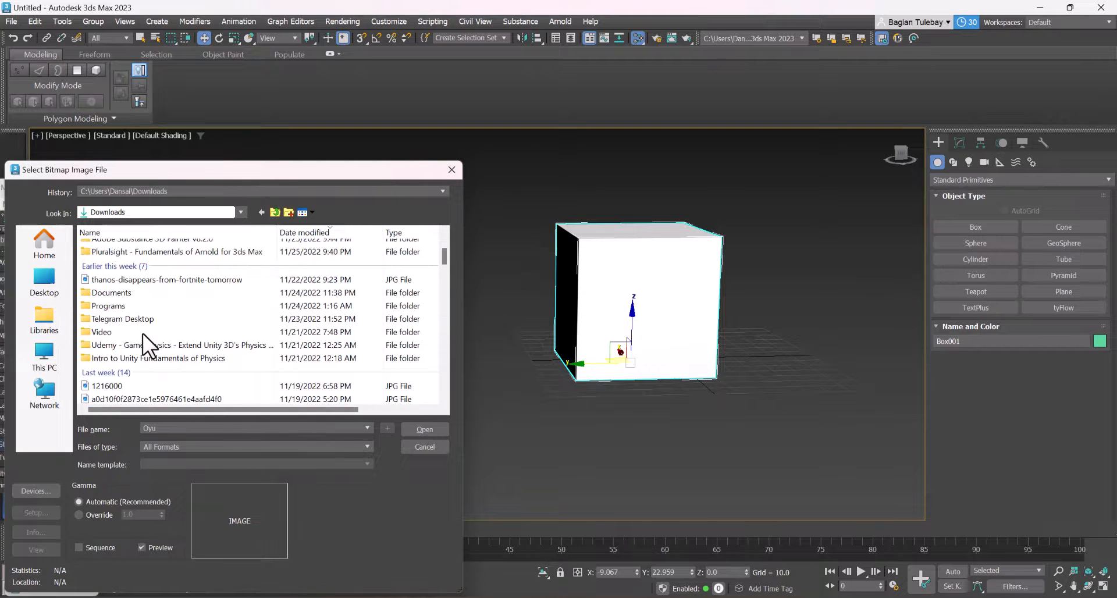
Browse through the Documents library to the 3ds Max 2023 folder and preview BUMP.png while searching for the die texture
{"action": "left_click", "coordinate": [64, 357]}
{"action": "left_click", "coordinate": [51, 308]}
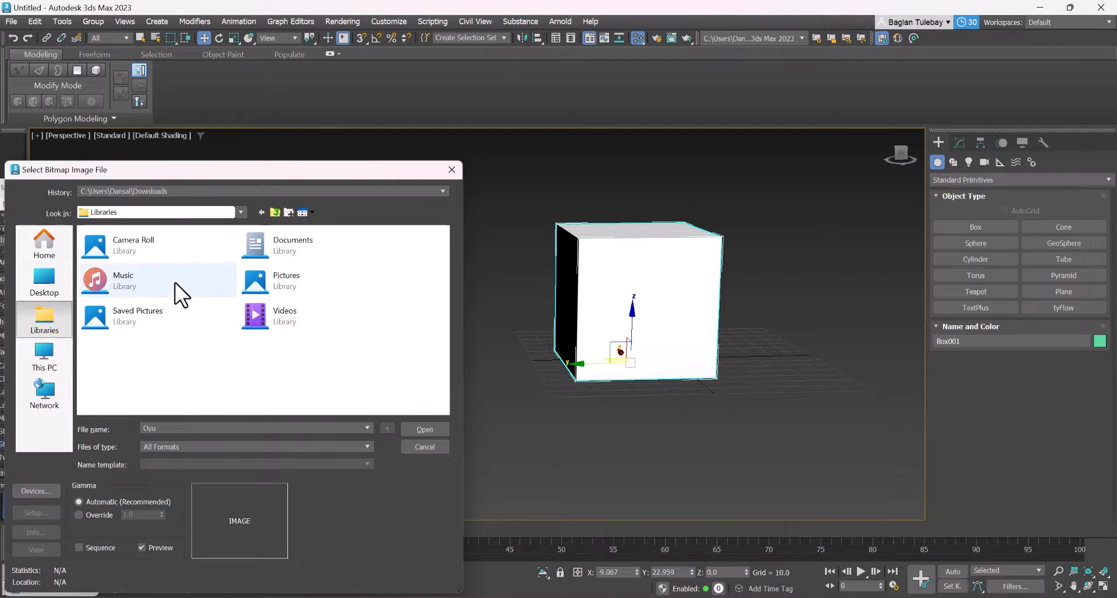
{"action": "left_click", "coordinate": [264, 244]}
{"action": "key", "text": "Return"}
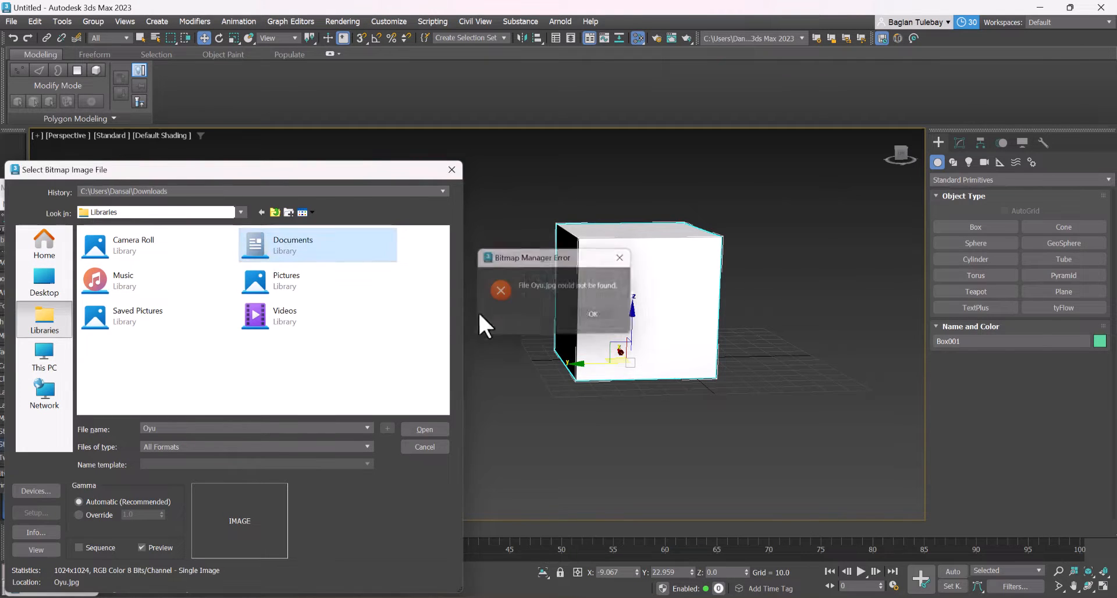
{"action": "double_click", "coordinate": [303, 243]}
{"action": "double_click", "coordinate": [116, 245]}
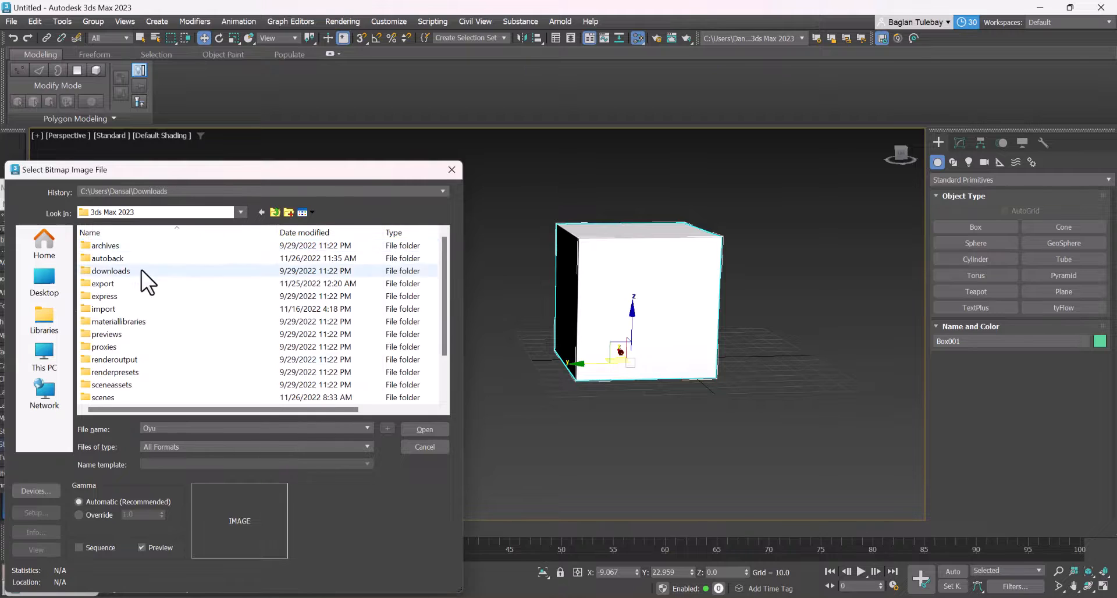
{"action": "scroll", "coordinate": [139, 291], "scroll_direction": "down", "scroll_amount": 2}
{"action": "left_click", "coordinate": [108, 397]}
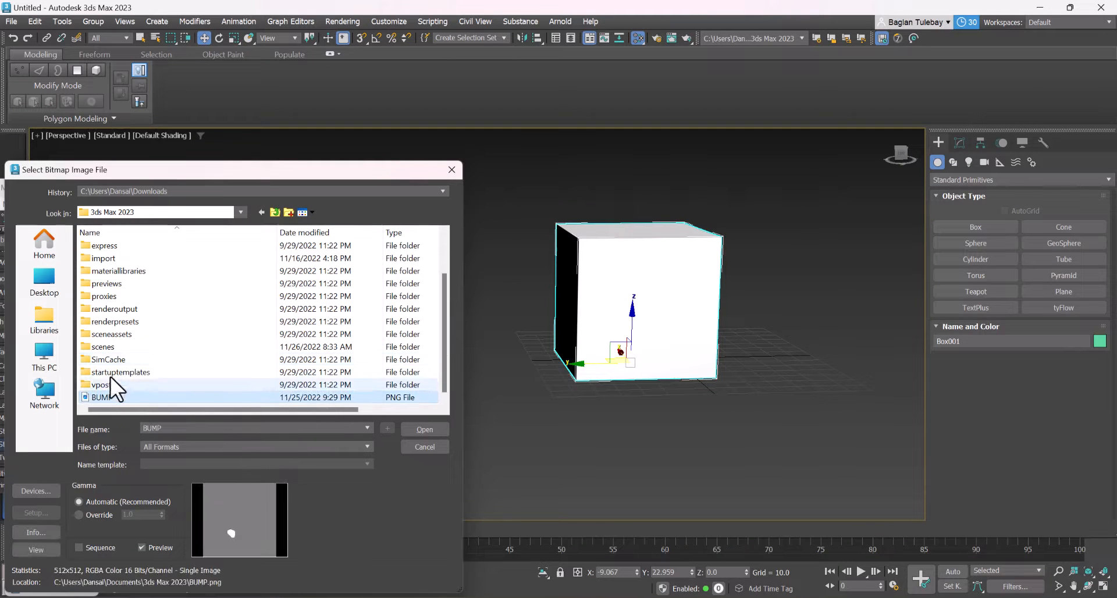
Search the 3ds Max 2023 subfolders, such as renderoutput, renderpresets, export and sceneassets, for the saved texture, and cancel the image selection
{"action": "left_click", "coordinate": [139, 310]}
{"action": "double_click", "coordinate": [133, 309]}
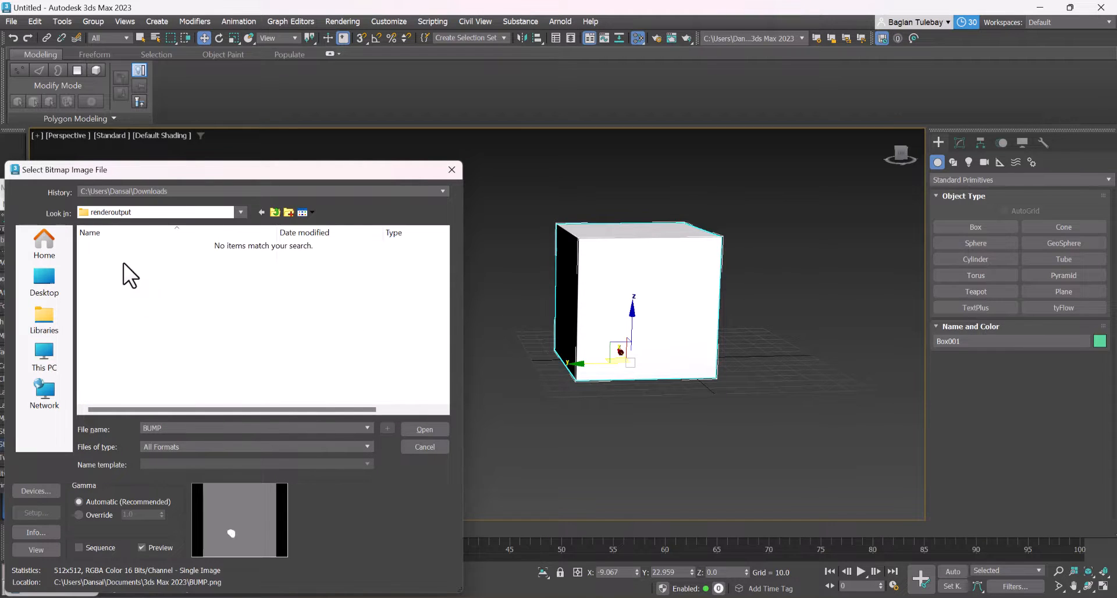
{"action": "left_click", "coordinate": [274, 211]}
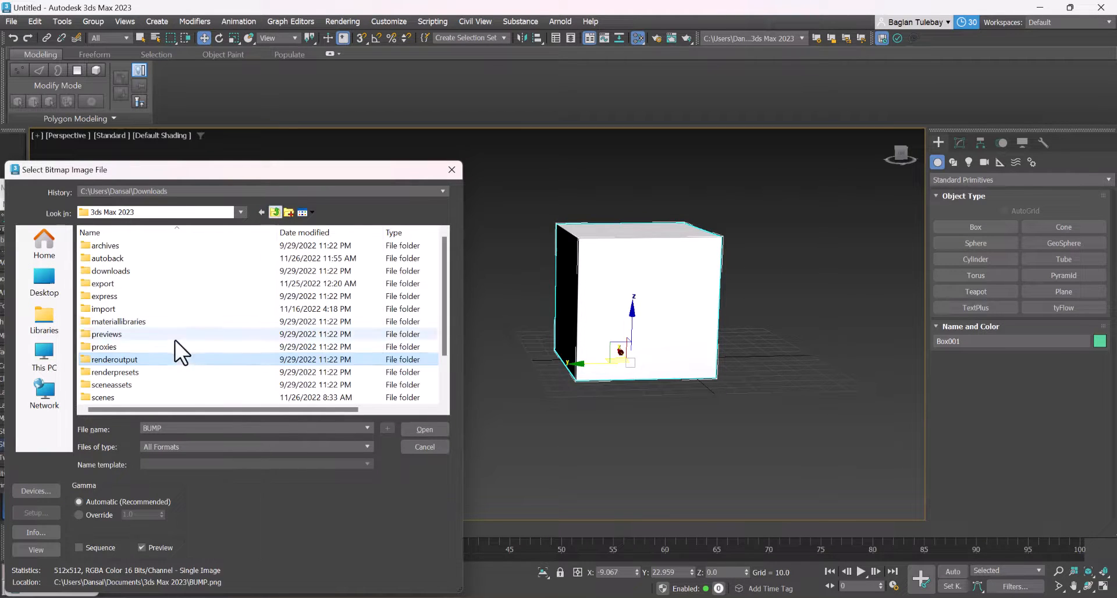
{"action": "double_click", "coordinate": [152, 372]}
{"action": "left_click", "coordinate": [271, 213]}
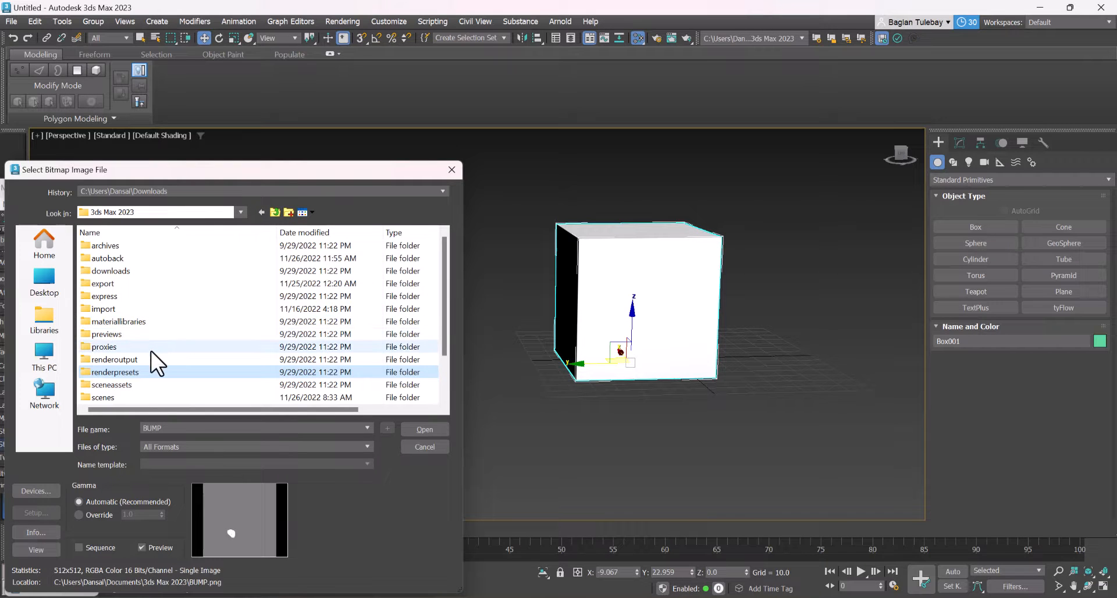
{"action": "double_click", "coordinate": [129, 283]}
{"action": "left_click", "coordinate": [264, 212]}
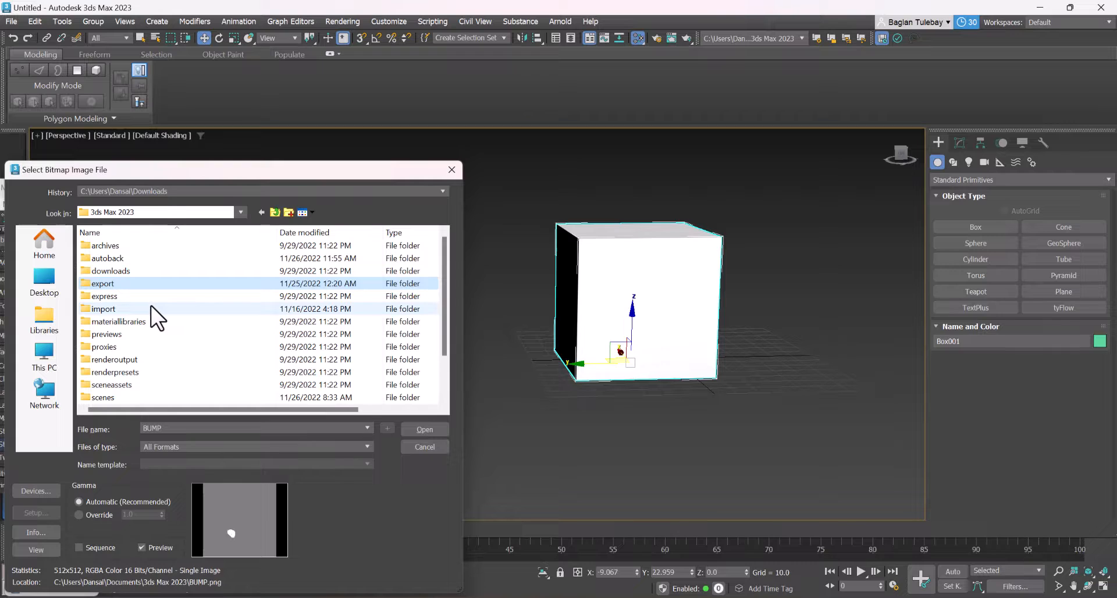
{"action": "double_click", "coordinate": [151, 305]}
{"action": "left_click", "coordinate": [260, 213]}
{"action": "double_click", "coordinate": [158, 317]}
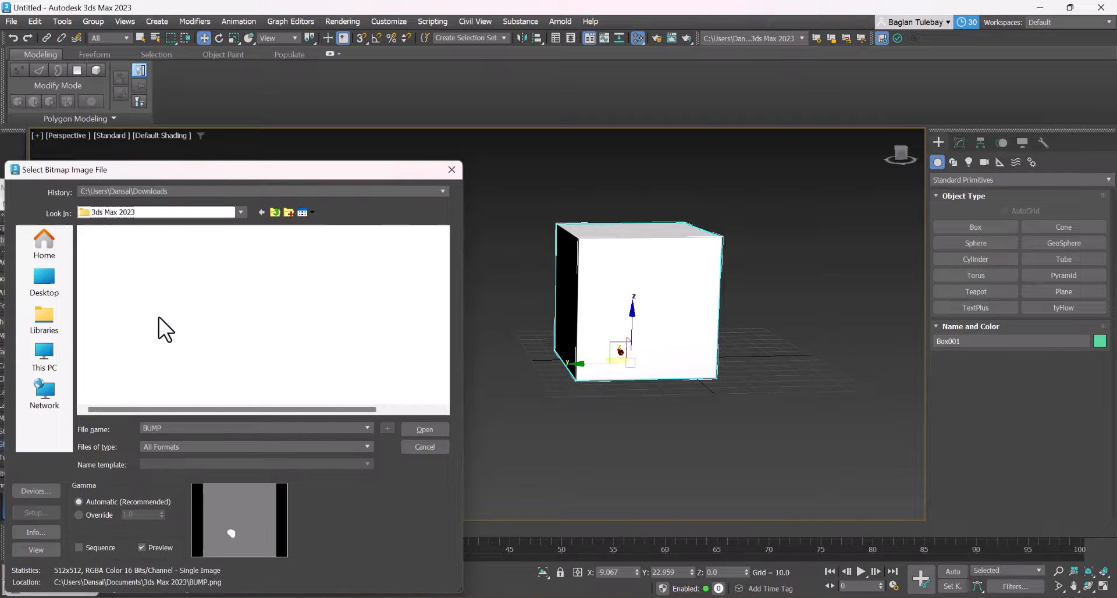
{"action": "left_click", "coordinate": [266, 212]}
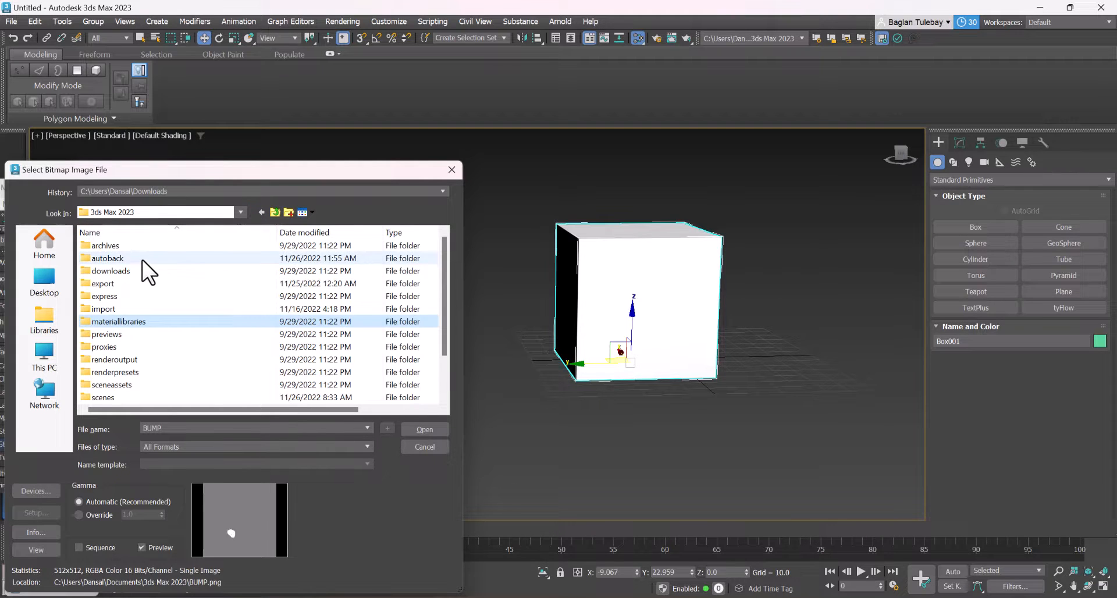
{"action": "double_click", "coordinate": [116, 338]}
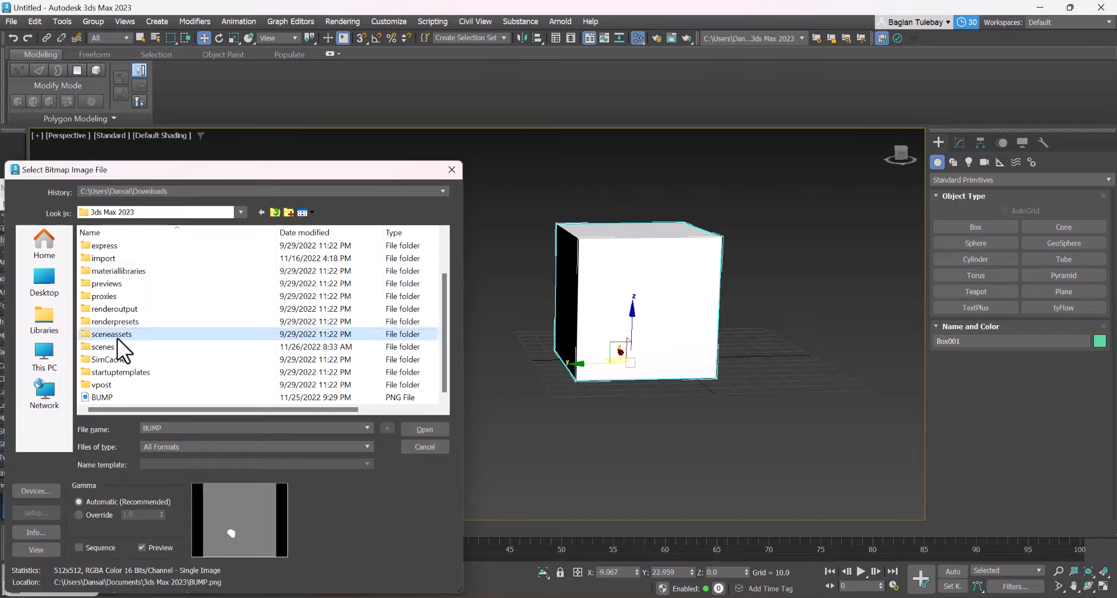
{"action": "double_click", "coordinate": [127, 258]}
{"action": "double_click", "coordinate": [273, 210]}
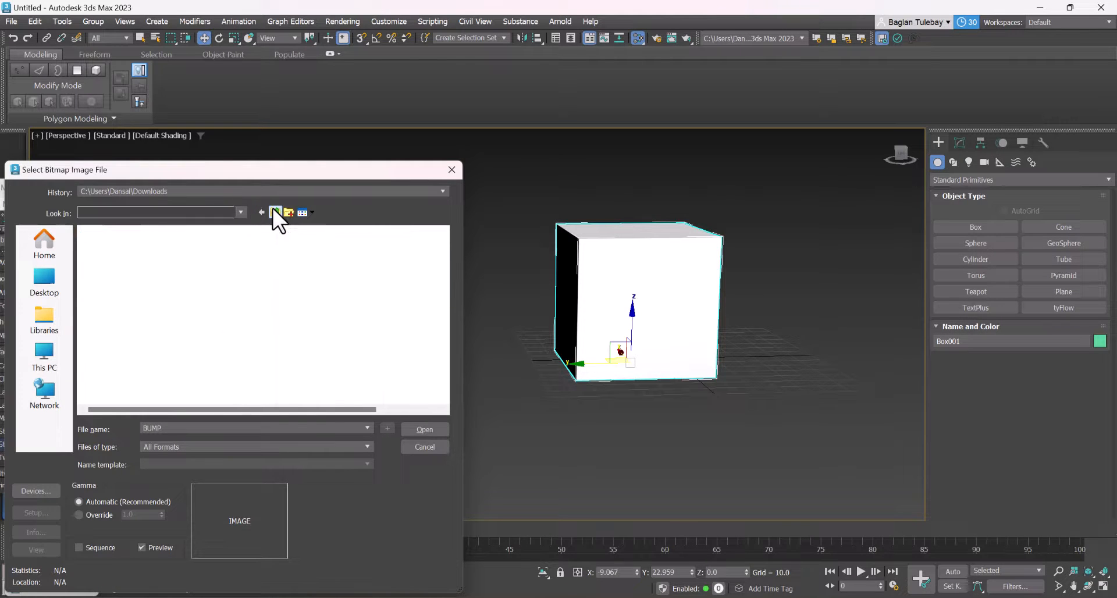
{"action": "left_click", "coordinate": [455, 167]}
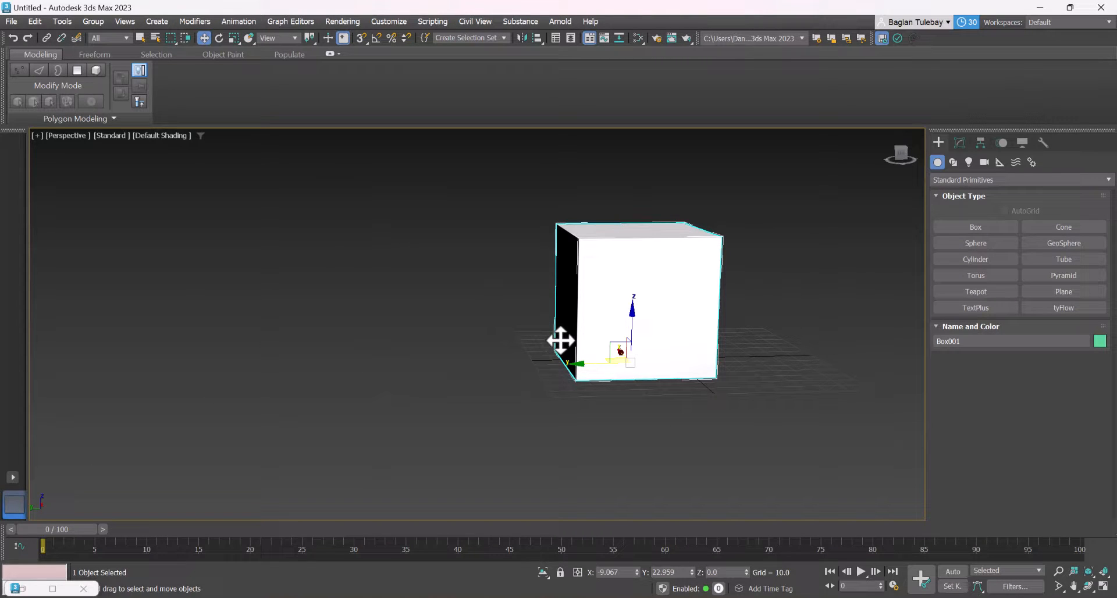
Delete the box and open the recent scene Tostik_ForRigging.max
{"action": "scroll", "coordinate": [653, 287], "scroll_direction": "up", "scroll_amount": 2}
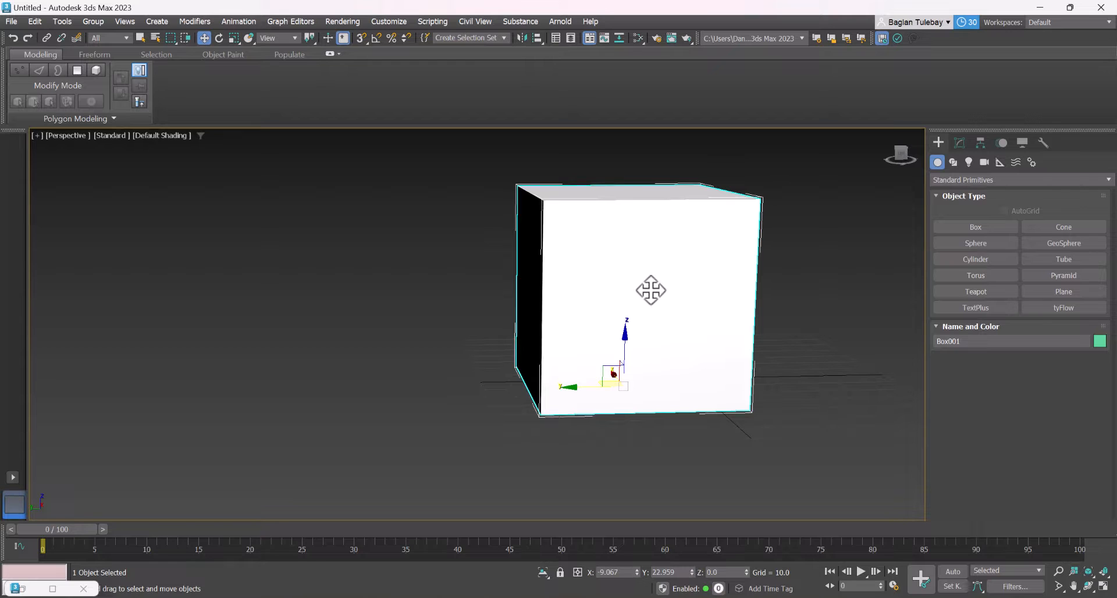
{"action": "key", "text": "Delete"}
{"action": "left_click", "coordinate": [10, 23]}
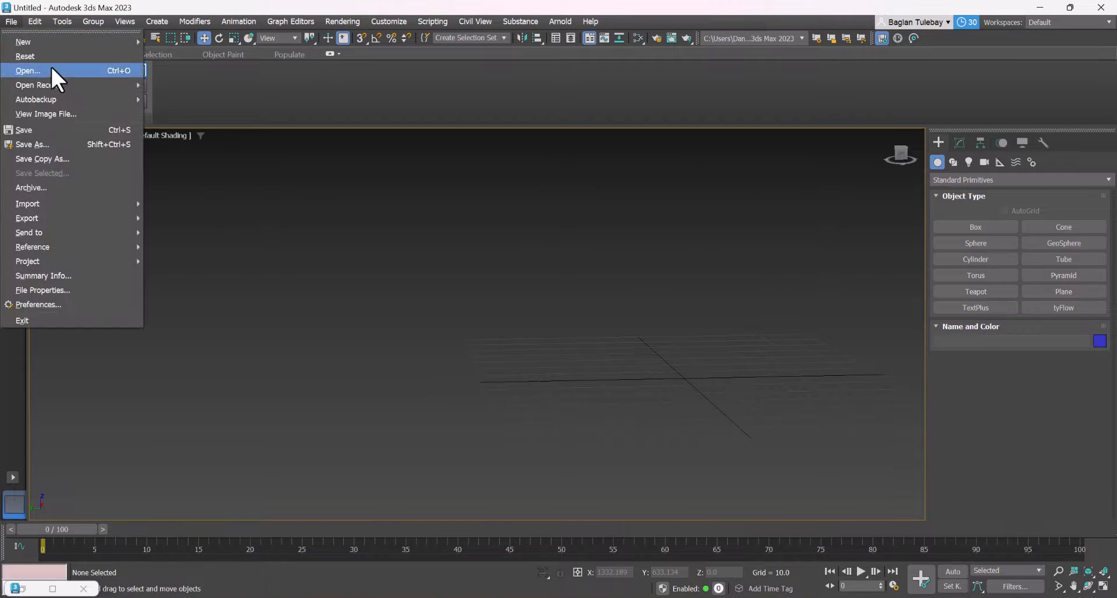
{"action": "mouse_move", "coordinate": [59, 86]}
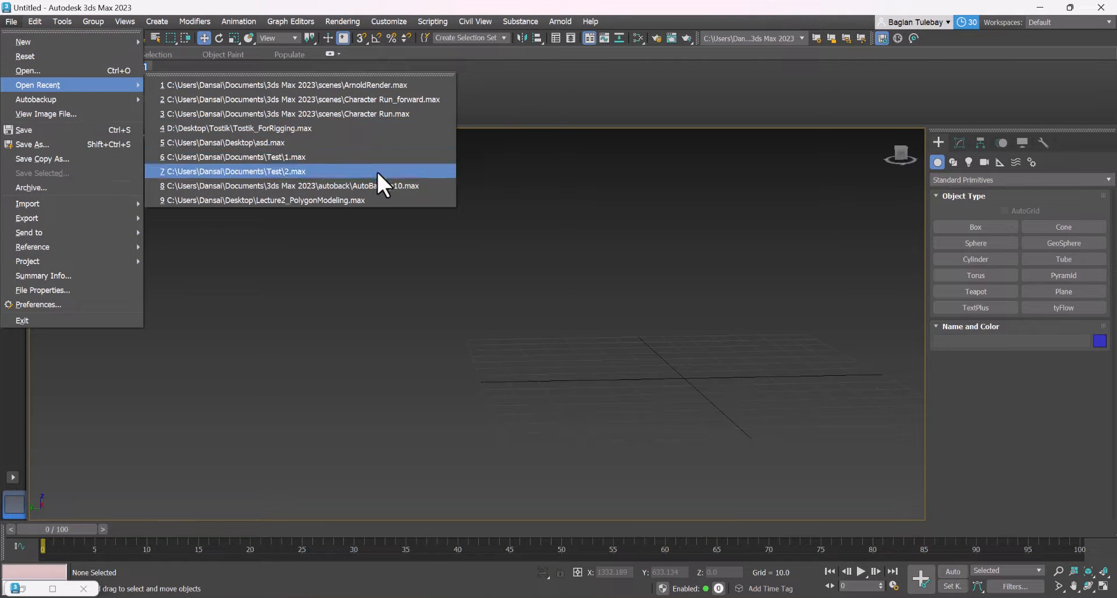
{"action": "left_click", "coordinate": [359, 128]}
{"action": "left_click", "coordinate": [559, 324]}
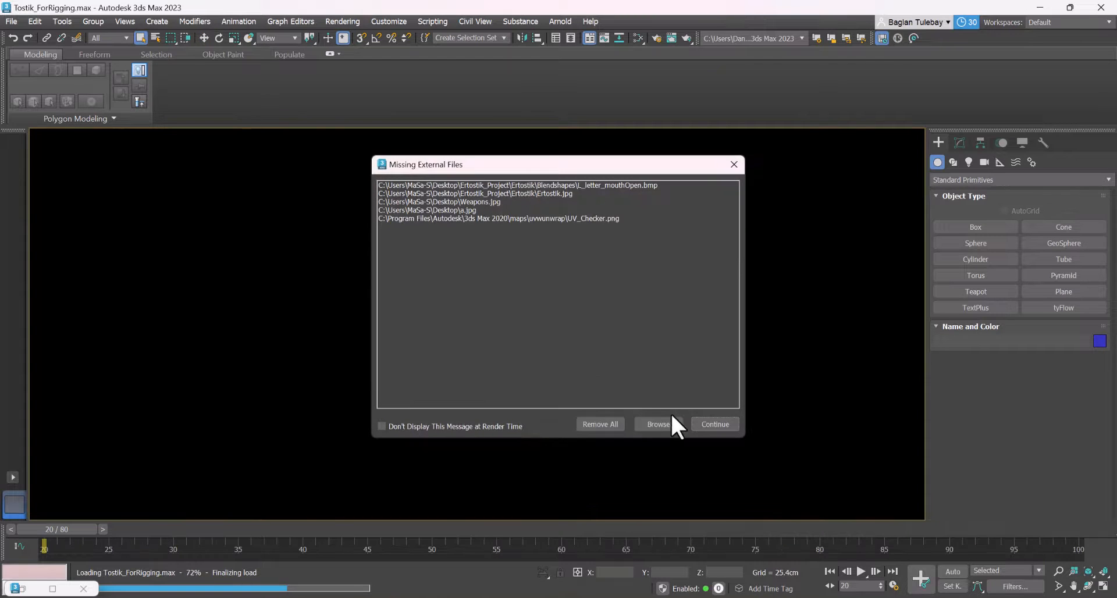
Continue loading the scene without its missing external files and dismiss the Scene Converter
{"action": "left_click", "coordinate": [710, 423]}
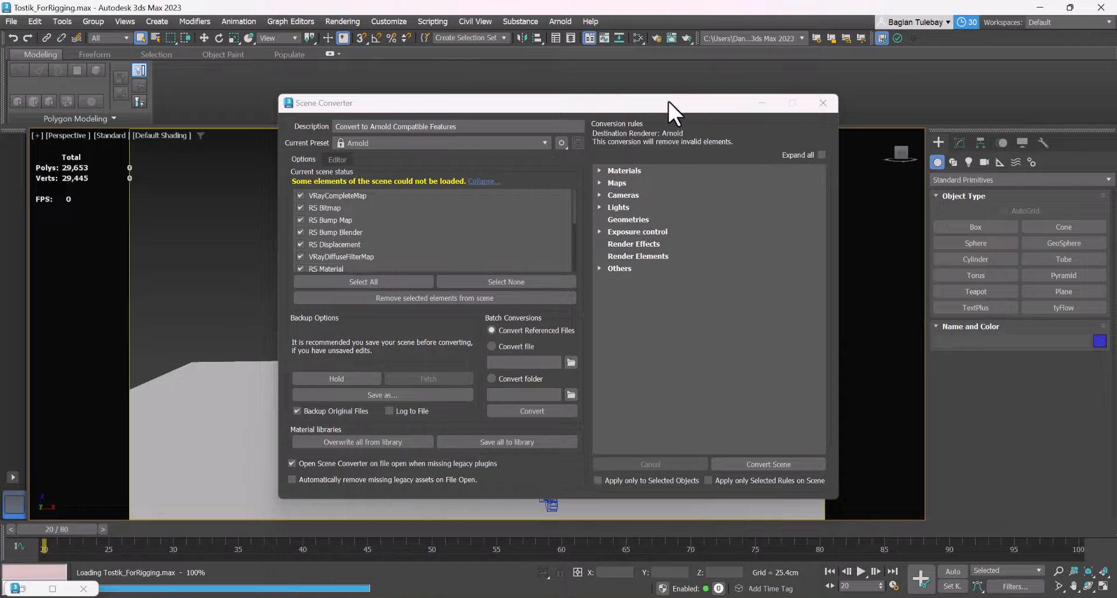
{"action": "left_click_drag", "start_coordinate": [668, 101], "coordinate": [456, 364]}
{"action": "left_click", "coordinate": [616, 356]}
Hide the Helpers and Bone Objects categories in the character scene
{"action": "left_click", "coordinate": [1021, 143]}
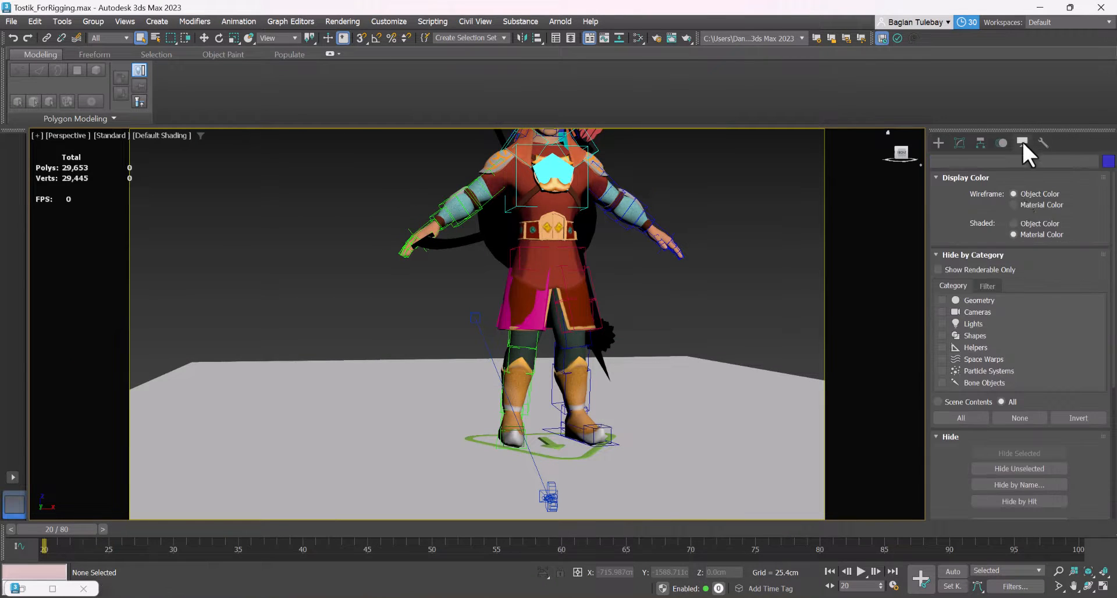
{"action": "left_click", "coordinate": [940, 347]}
{"action": "left_click", "coordinate": [942, 382]}
Select the character's head mesh and toggle its isolation on and back off
{"action": "middle_click_drag", "start_coordinate": [588, 326], "coordinate": [612, 310], "text": "alt"}
{"action": "scroll", "coordinate": [620, 171], "scroll_direction": "up", "scroll_amount": 4}
{"action": "left_click", "coordinate": [616, 156]}
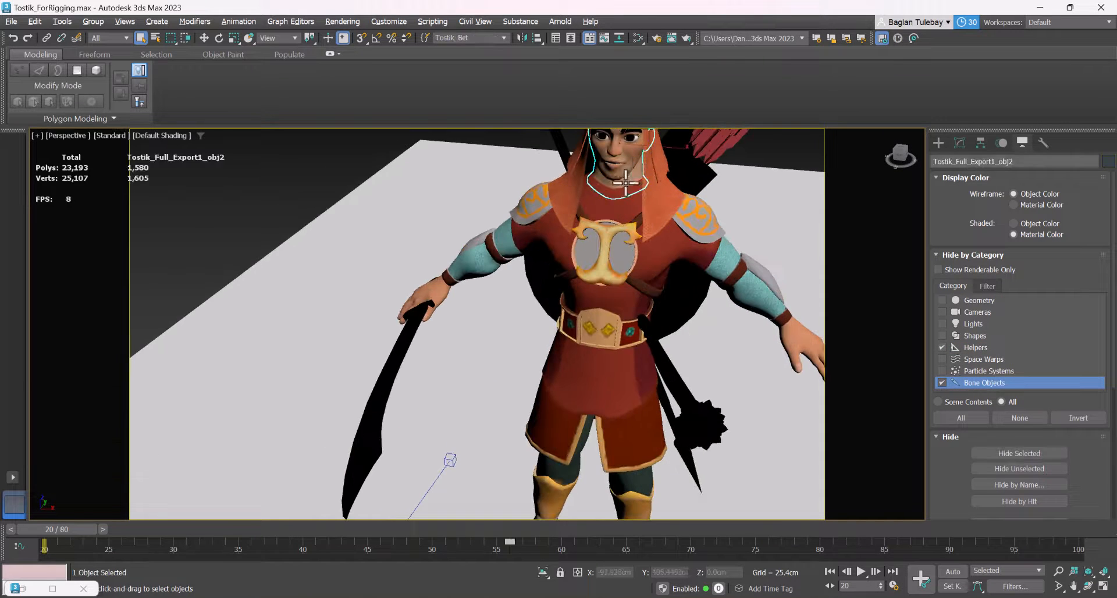
{"action": "scroll", "coordinate": [571, 318], "scroll_direction": "down", "scroll_amount": 4}
{"action": "scroll", "coordinate": [602, 233], "scroll_direction": "up", "scroll_amount": 8}
{"action": "middle_click_drag", "start_coordinate": [578, 283], "coordinate": [597, 266], "text": "alt"}
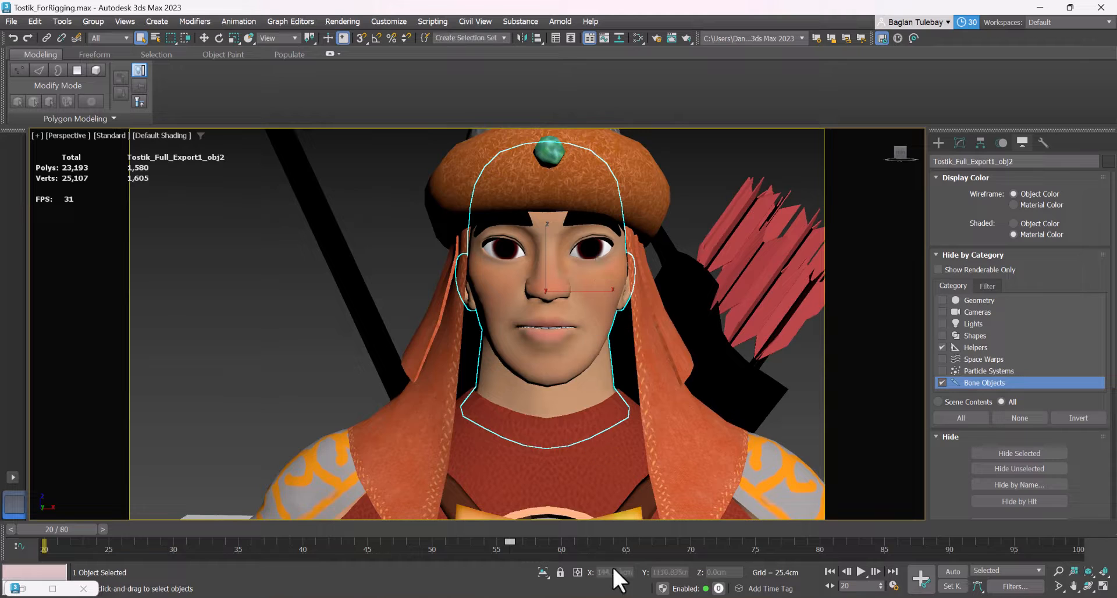
{"action": "left_click", "coordinate": [543, 572]}
{"action": "left_click", "coordinate": [542, 572]}
Add an Unwrap UVW modifier above Skin on the head mesh and open its UVs in the UV editor
{"action": "left_click", "coordinate": [959, 142]}
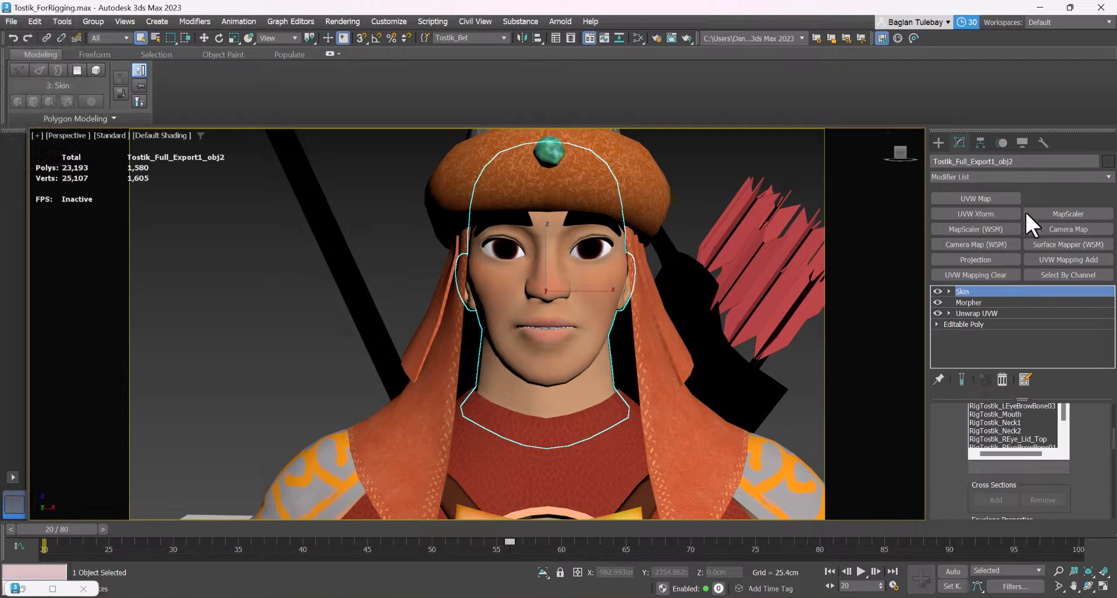
{"action": "left_click", "coordinate": [1020, 418]}
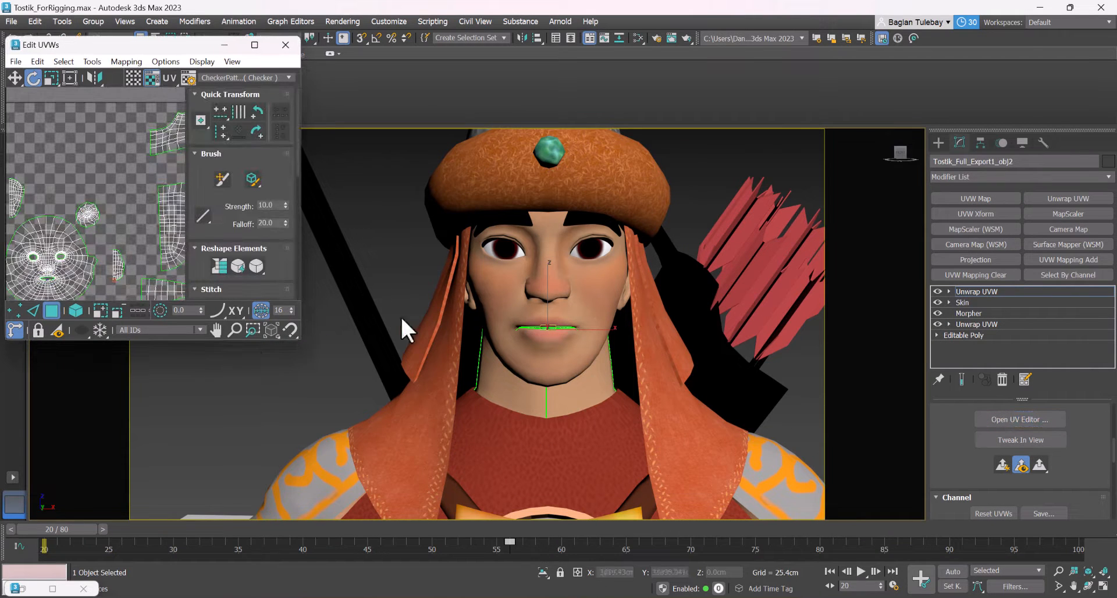
Enlarge the UV editor and examine the head's UV islands by selecting the face island and the neighbouring smaller island in turn
{"action": "left_click_drag", "start_coordinate": [299, 343], "coordinate": [656, 465]}
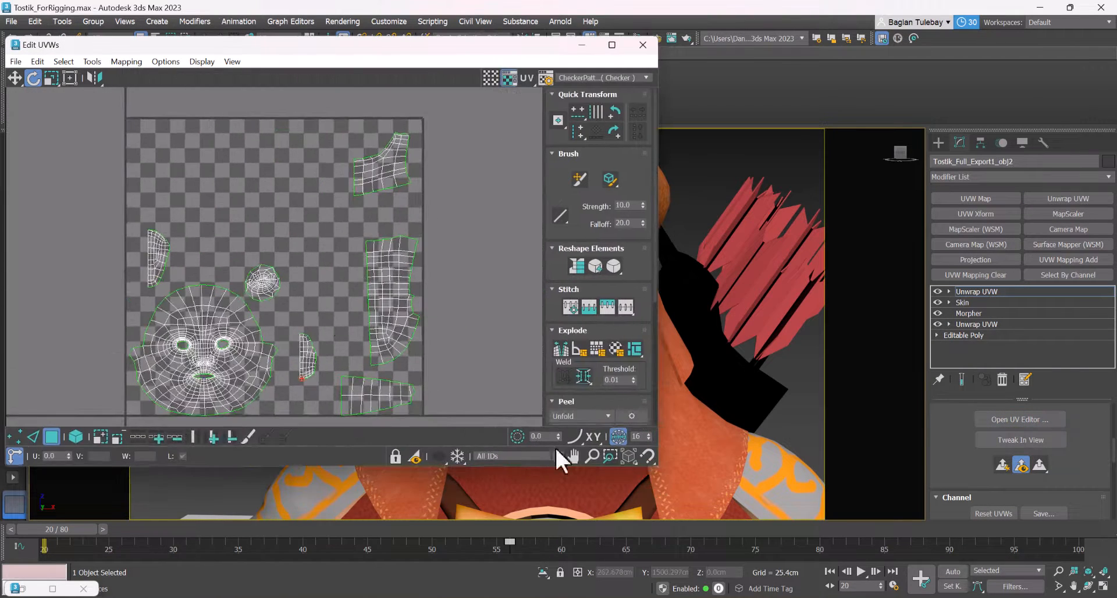
{"action": "scroll", "coordinate": [295, 289], "scroll_direction": "up", "scroll_amount": 4}
{"action": "middle_click_drag", "start_coordinate": [296, 289], "coordinate": [421, 209]}
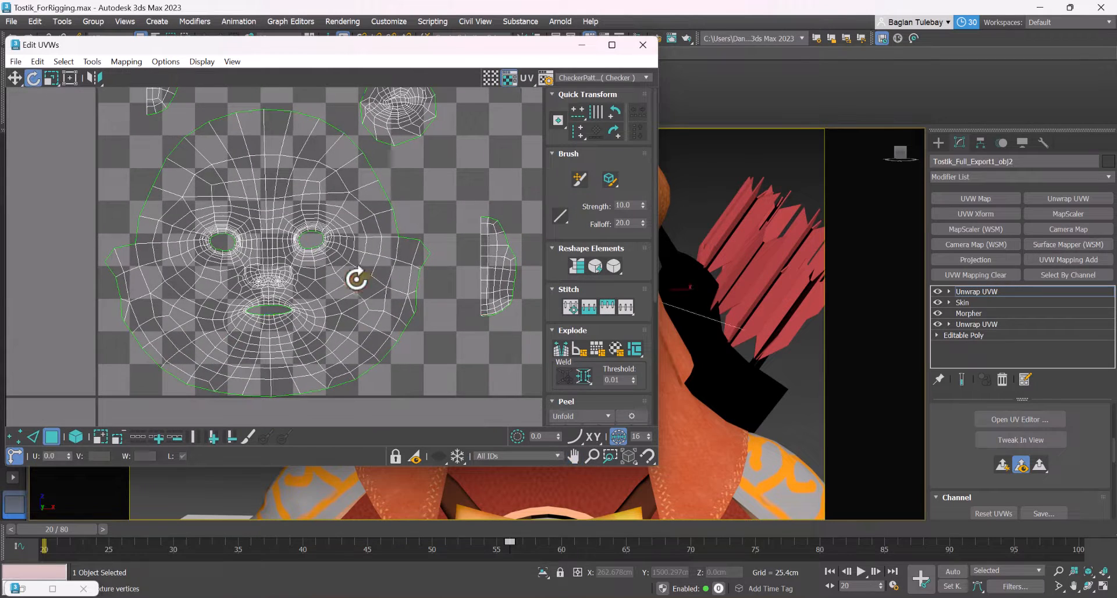
{"action": "double_click", "coordinate": [356, 279]}
{"action": "scroll", "coordinate": [238, 286], "scroll_direction": "down", "scroll_amount": 4}
{"action": "middle_click_drag", "start_coordinate": [348, 207], "coordinate": [282, 271]}
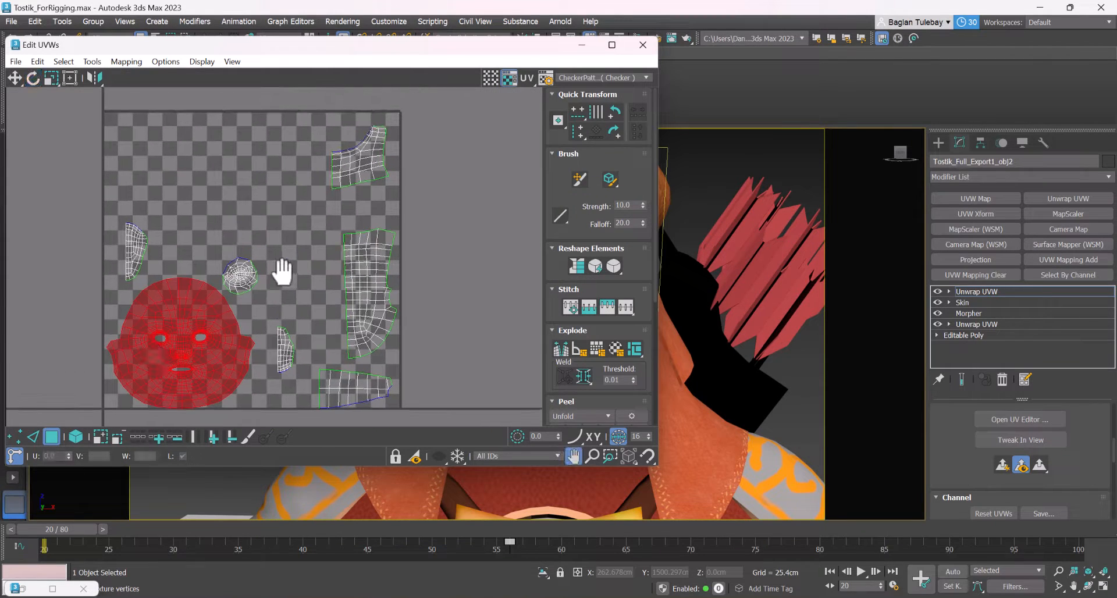
{"action": "left_click", "coordinate": [366, 260]}
{"action": "left_click", "coordinate": [358, 154]}
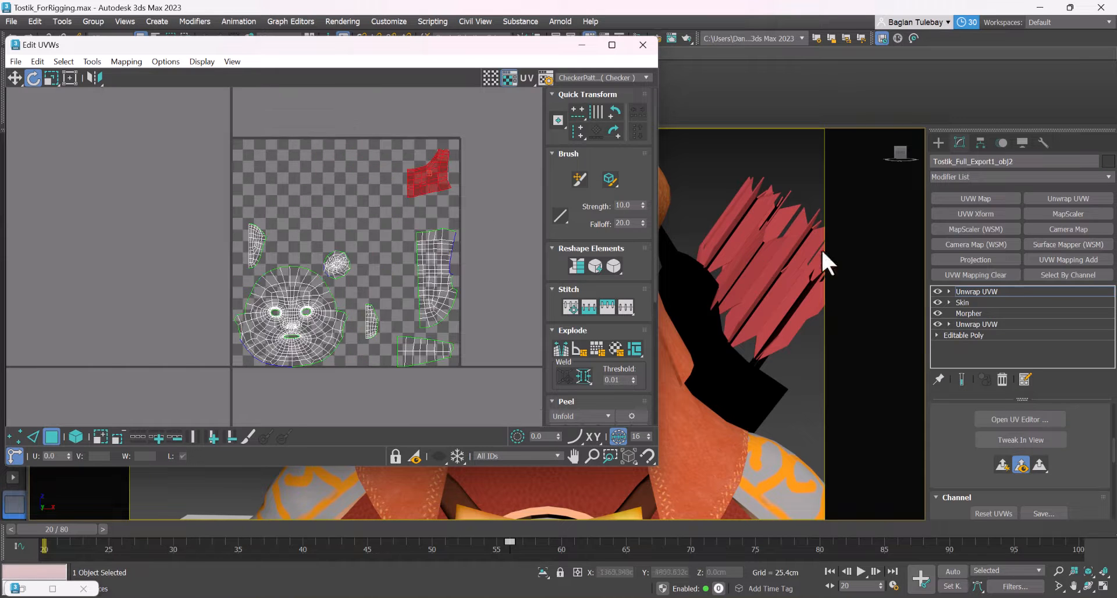
Delete the topmost Unwrap UVW modifier from the head mesh and add the hands mesh to the selection
{"action": "right_click", "coordinate": [1003, 290]}
{"action": "left_click", "coordinate": [960, 308]}
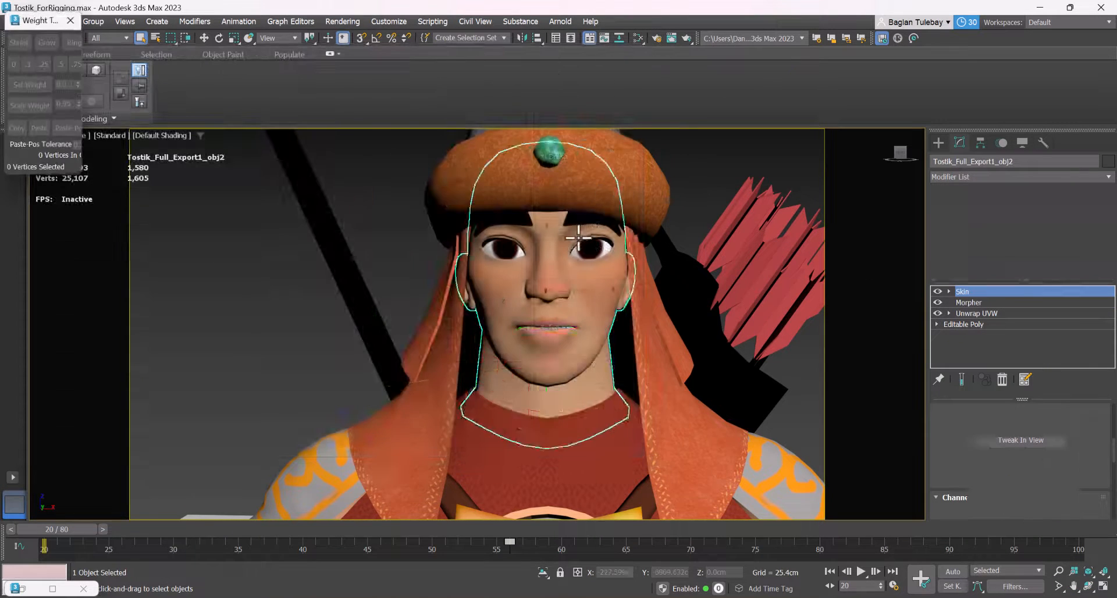
{"action": "scroll", "coordinate": [570, 244], "scroll_direction": "down", "scroll_amount": 4}
{"action": "key", "text": "w"}
{"action": "left_click", "coordinate": [549, 235]}
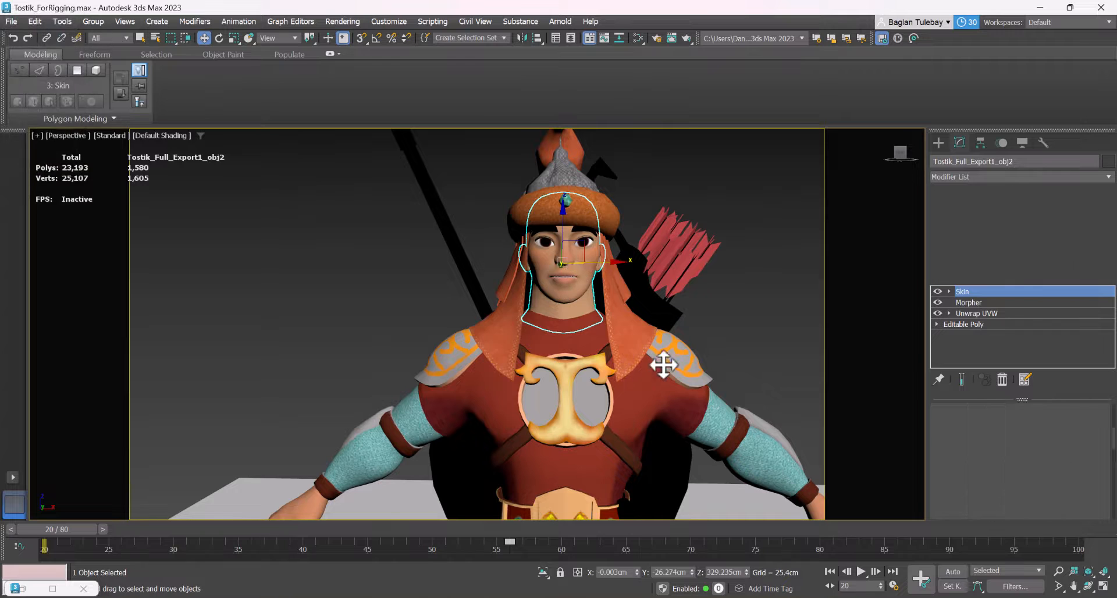
{"action": "scroll", "coordinate": [663, 361], "scroll_direction": "down", "scroll_amount": 4}
{"action": "left_click", "coordinate": [687, 365], "text": "ctrl"}
{"action": "scroll", "coordinate": [686, 281], "scroll_direction": "up", "scroll_amount": 3}
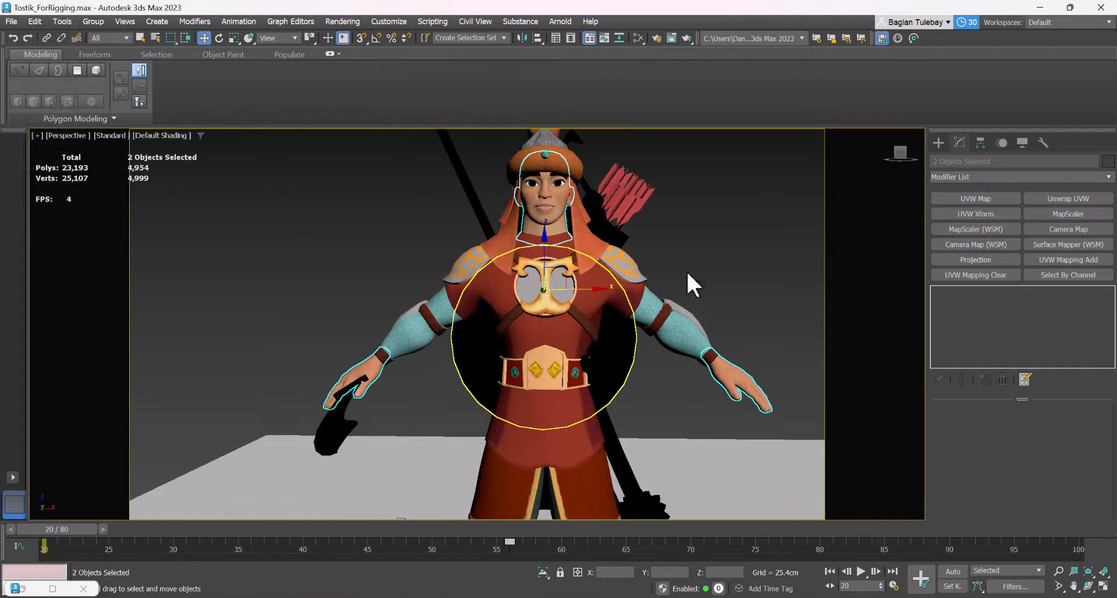
Add one Unwrap UVW modifier to the selected head and hands and open their combined UVs in the UV editor
{"action": "left_click", "coordinate": [1058, 199]}
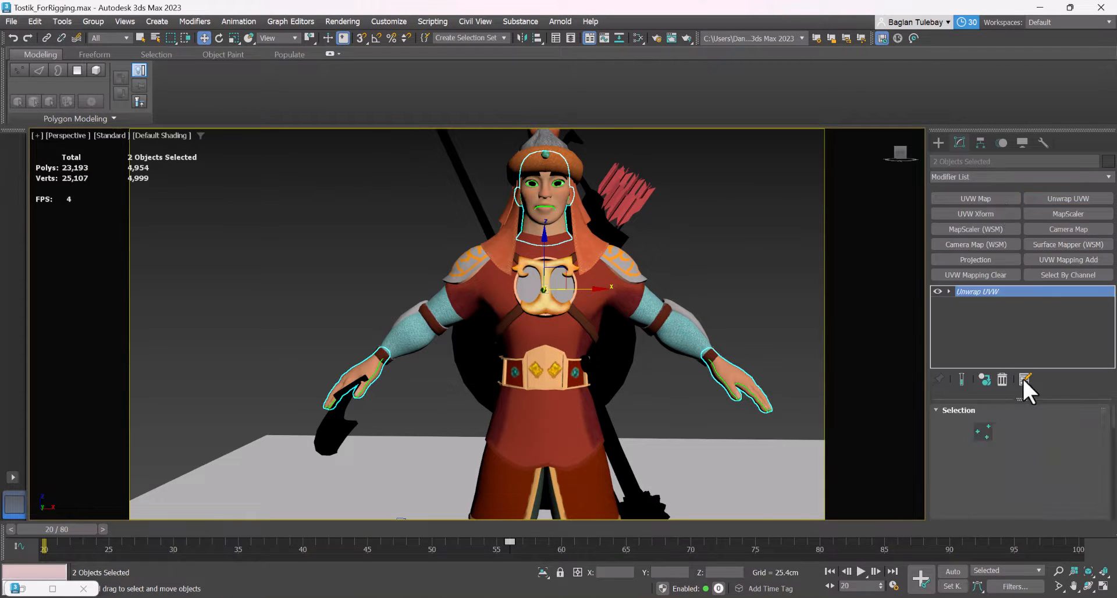
{"action": "scroll", "coordinate": [1076, 462], "scroll_direction": "down", "scroll_amount": 2}
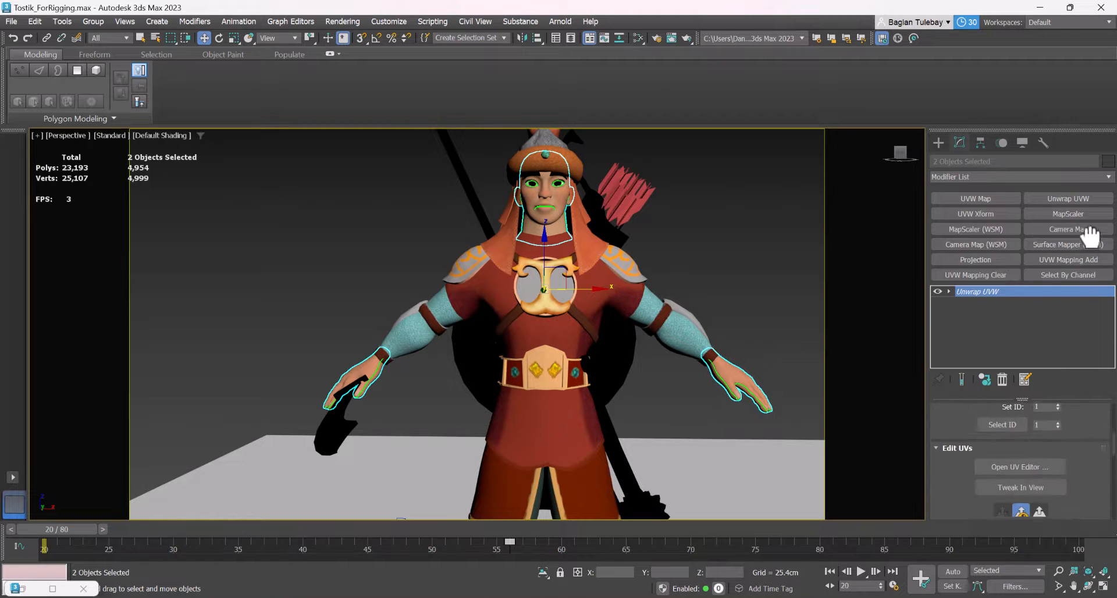
{"action": "left_click", "coordinate": [1022, 446]}
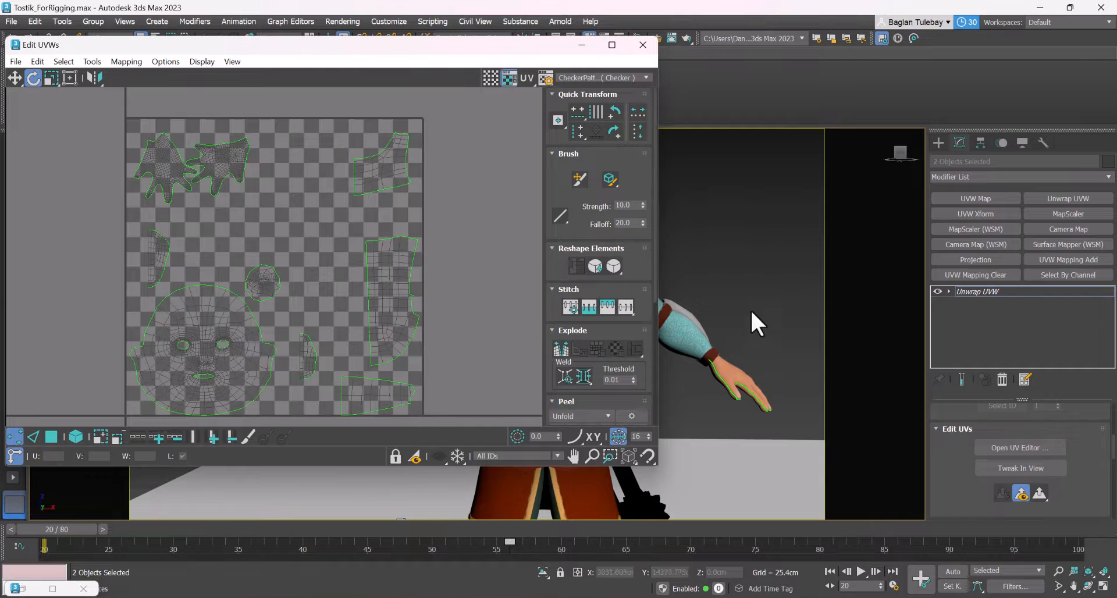
{"action": "scroll", "coordinate": [777, 221], "scroll_direction": "down", "scroll_amount": 5}
{"action": "scroll", "coordinate": [698, 218], "scroll_direction": "up", "scroll_amount": 3}
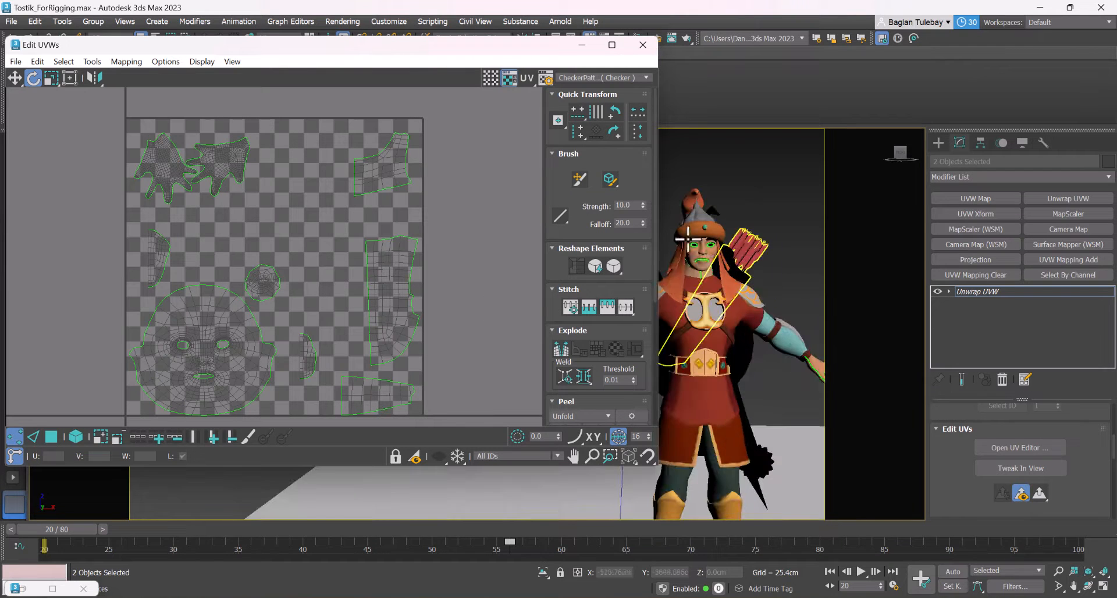
{"action": "scroll", "coordinate": [687, 235], "scroll_direction": "up", "scroll_amount": 4}
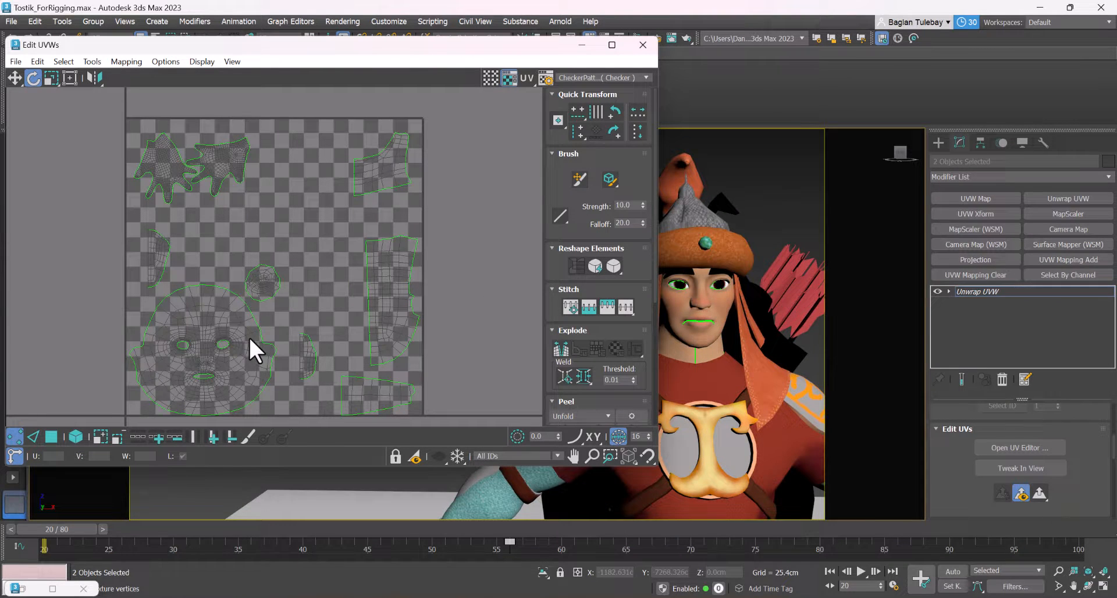
Show the scene texture Tostik_UVW_Bet_Color.png (Map #58) as the background of the UV editor
{"action": "left_click", "coordinate": [646, 77]}
{"action": "left_click", "coordinate": [635, 78]}
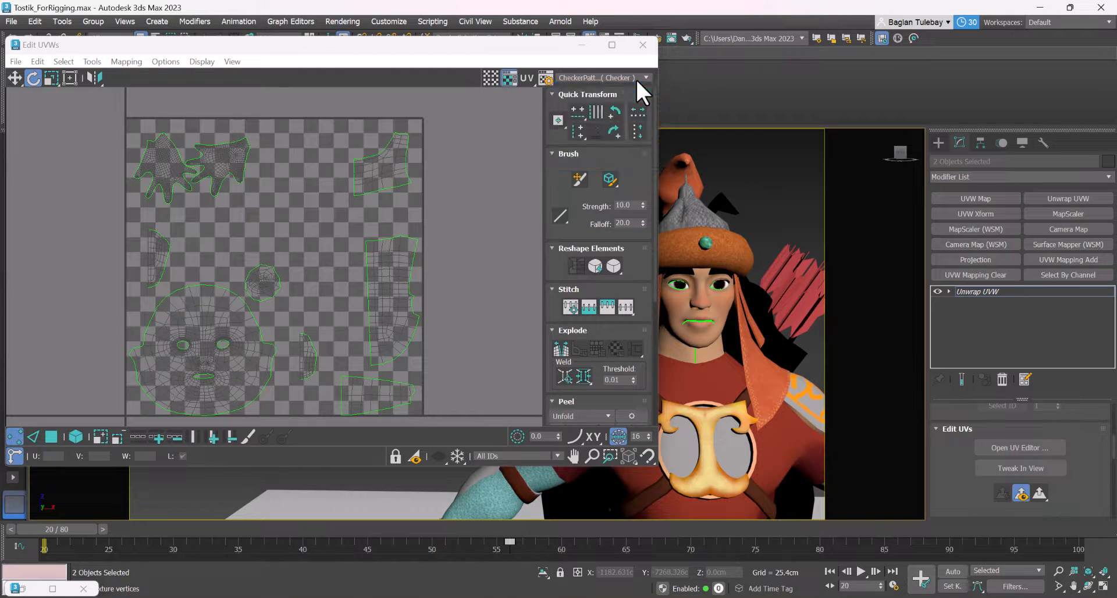
{"action": "left_click", "coordinate": [640, 77]}
{"action": "left_click", "coordinate": [589, 147]}
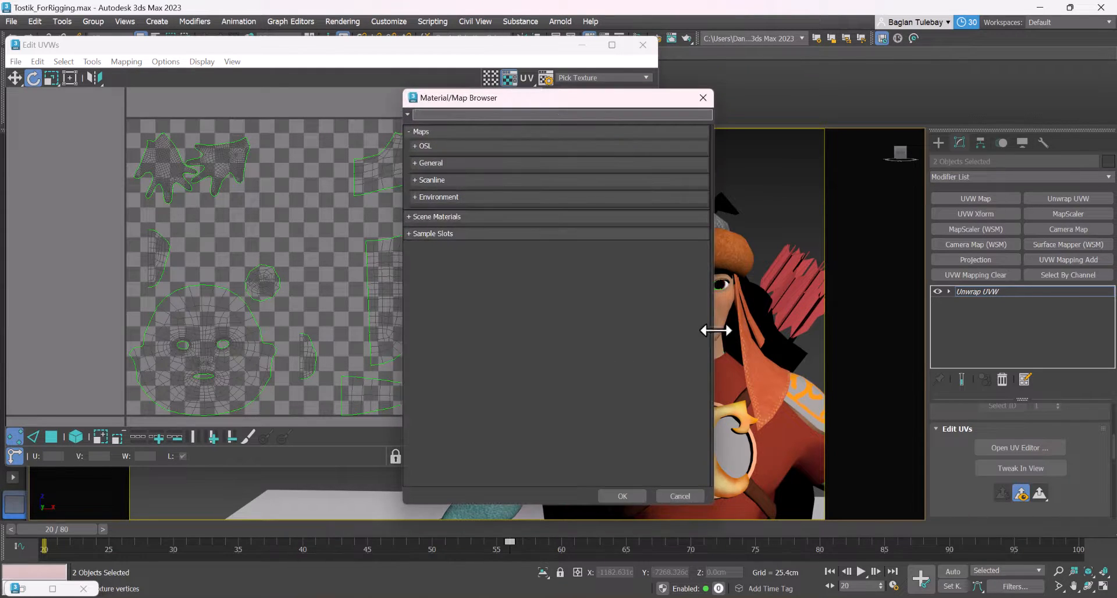
{"action": "left_click", "coordinate": [432, 216]}
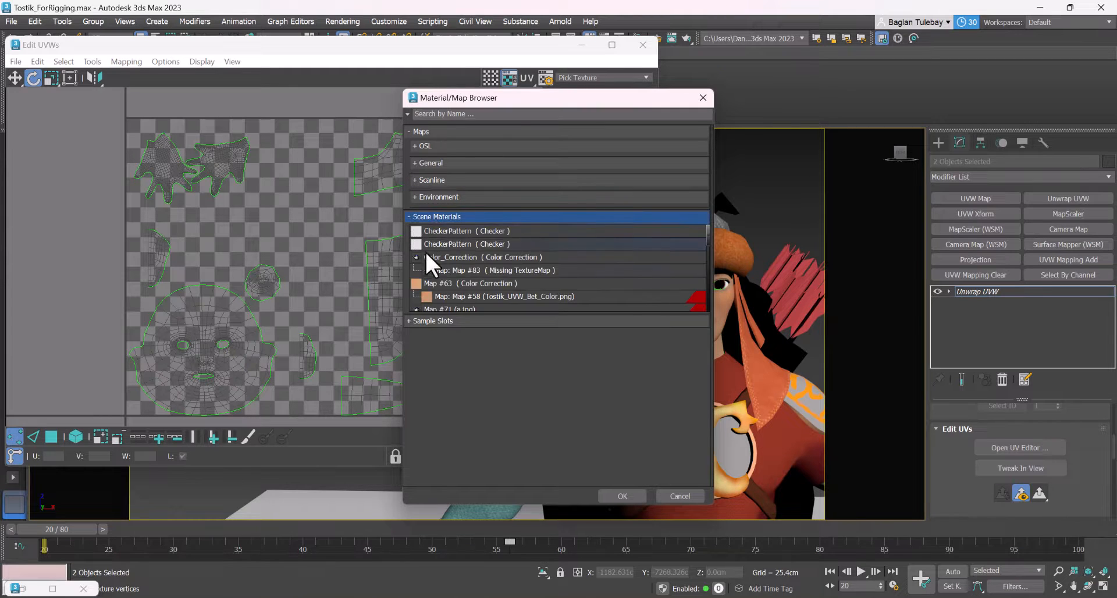
{"action": "left_click", "coordinate": [434, 284]}
{"action": "left_click", "coordinate": [461, 298]}
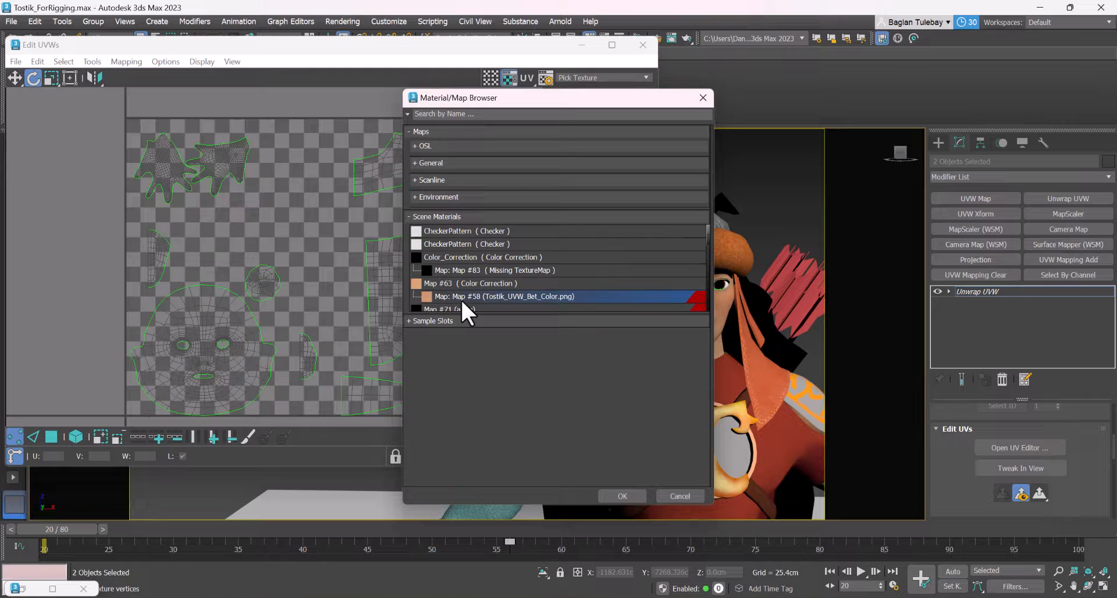
{"action": "left_click", "coordinate": [603, 494]}
Examine how the painted skin texture lines up with the face, lips and hand UVs and with the character's face
{"action": "scroll", "coordinate": [272, 314], "scroll_direction": "down", "scroll_amount": 2}
{"action": "scroll", "coordinate": [242, 340], "scroll_direction": "up", "scroll_amount": 5}
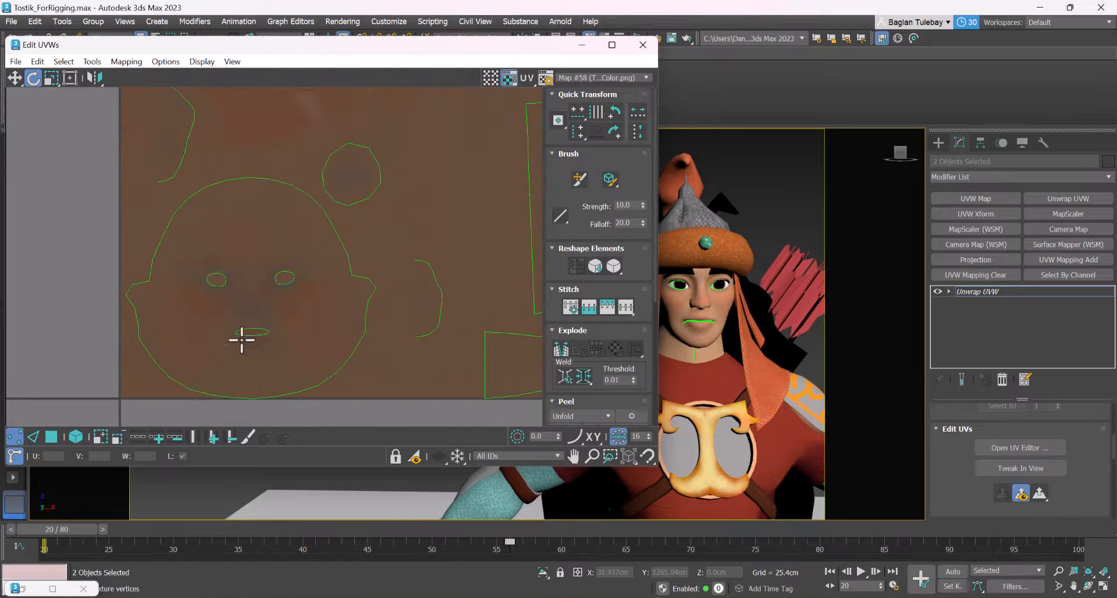
{"action": "scroll", "coordinate": [273, 306], "scroll_direction": "up", "scroll_amount": 9}
{"action": "scroll", "coordinate": [198, 218], "scroll_direction": "down", "scroll_amount": 5}
{"action": "scroll", "coordinate": [169, 282], "scroll_direction": "up", "scroll_amount": 2}
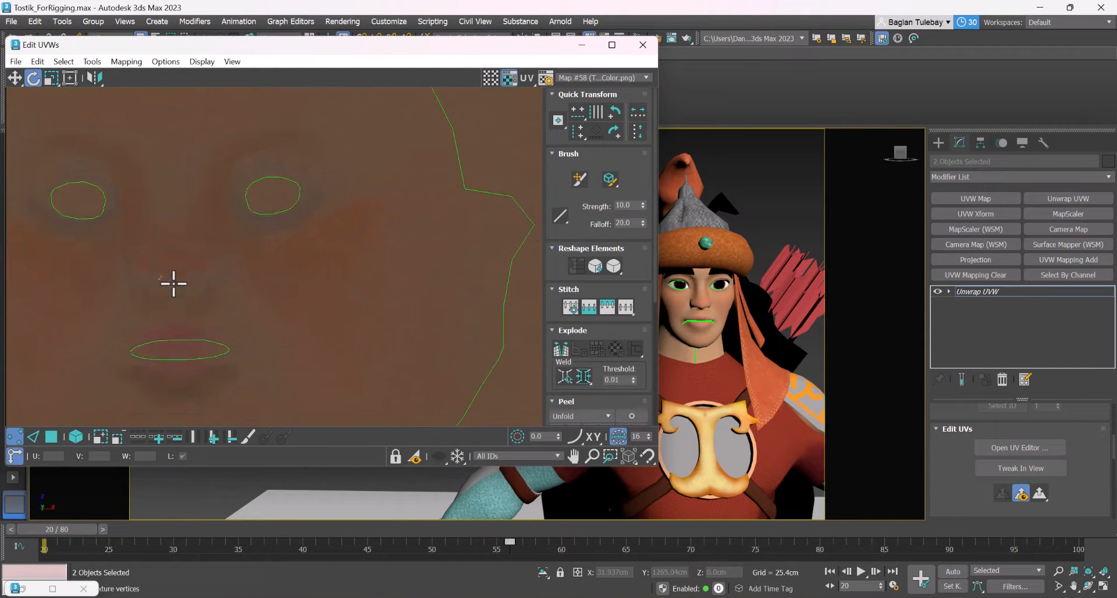
{"action": "scroll", "coordinate": [180, 355], "scroll_direction": "up", "scroll_amount": 4}
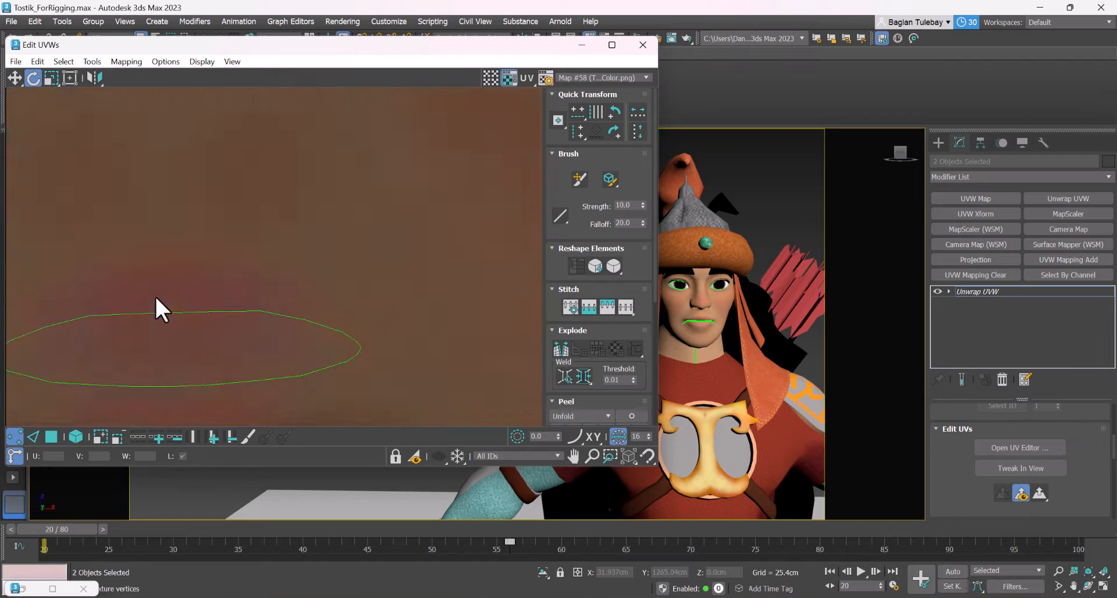
{"action": "scroll", "coordinate": [701, 323], "scroll_direction": "up", "scroll_amount": 8}
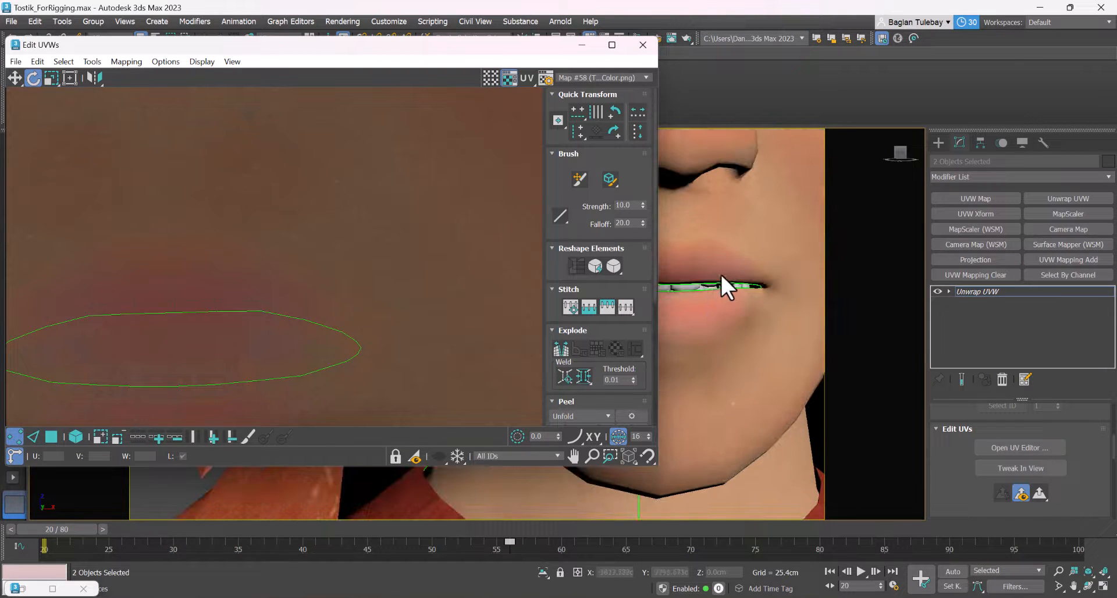
{"action": "scroll", "coordinate": [266, 285], "scroll_direction": "down", "scroll_amount": 8}
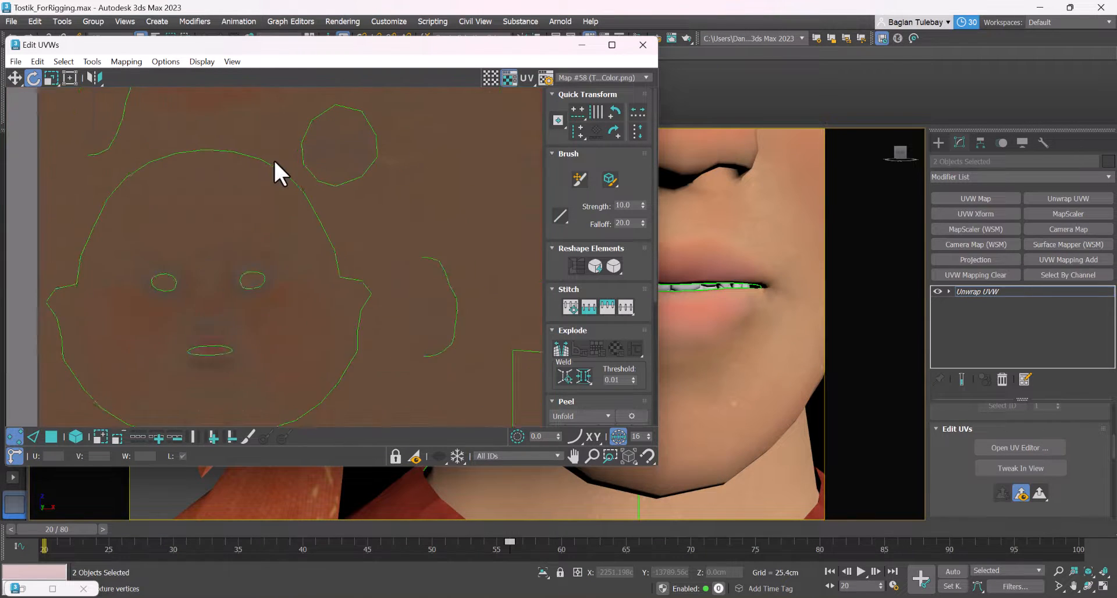
{"action": "scroll", "coordinate": [234, 152], "scroll_direction": "up", "scroll_amount": 8}
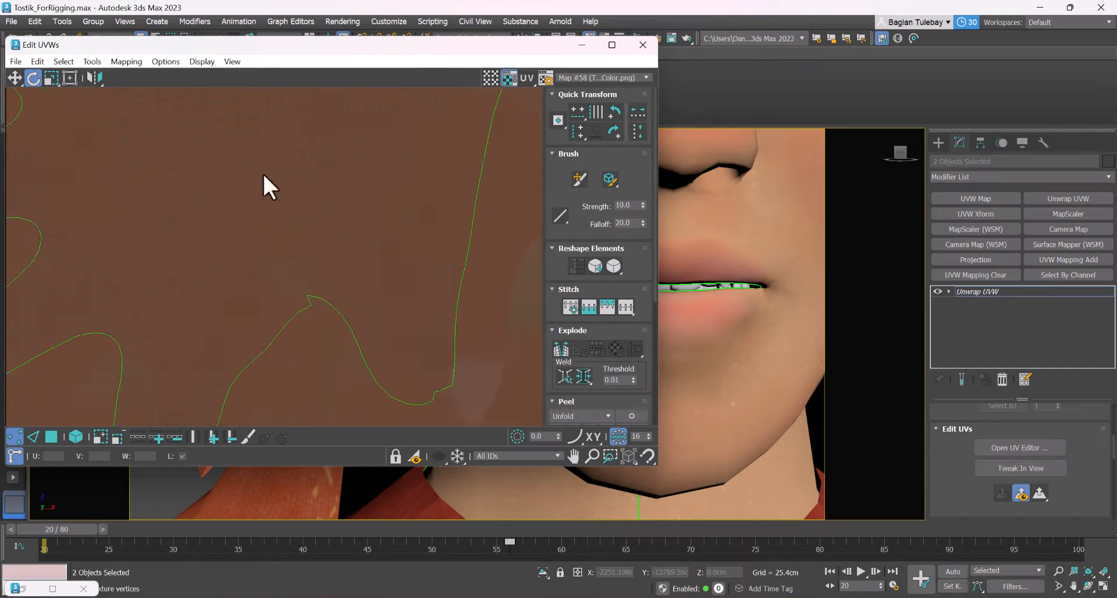
{"action": "scroll", "coordinate": [698, 297], "scroll_direction": "down", "scroll_amount": 3}
{"action": "scroll", "coordinate": [699, 321], "scroll_direction": "down", "scroll_amount": 5}
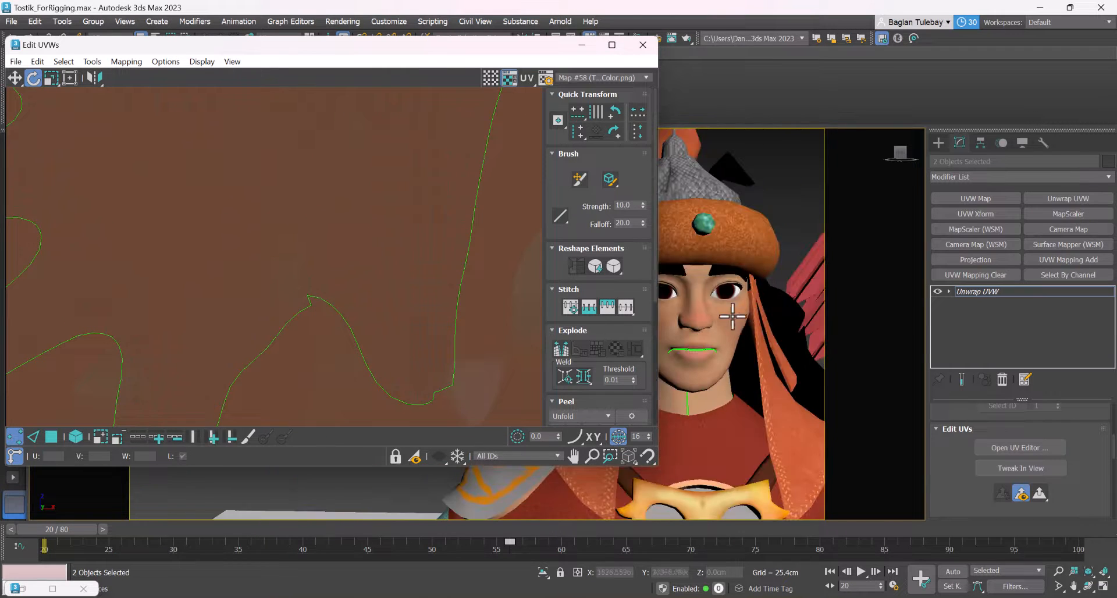
Minimize the UV editor, leave modifier editing and select only the character's head mesh
{"action": "left_click", "coordinate": [576, 47]}
{"action": "scroll", "coordinate": [712, 295], "scroll_direction": "up", "scroll_amount": 5}
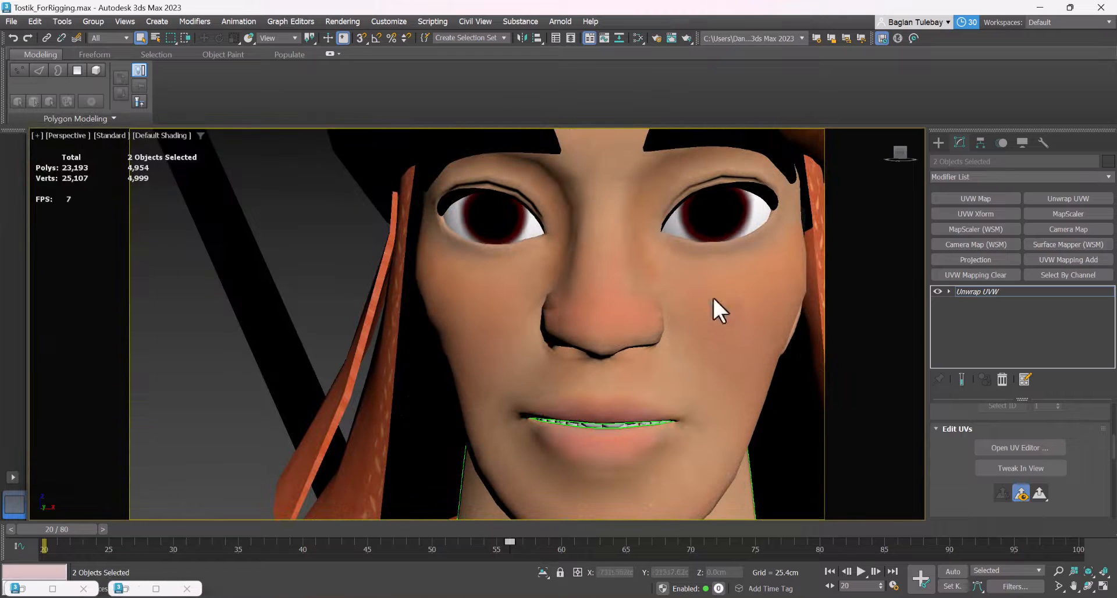
{"action": "left_click", "coordinate": [938, 143]}
{"action": "left_click", "coordinate": [692, 331]}
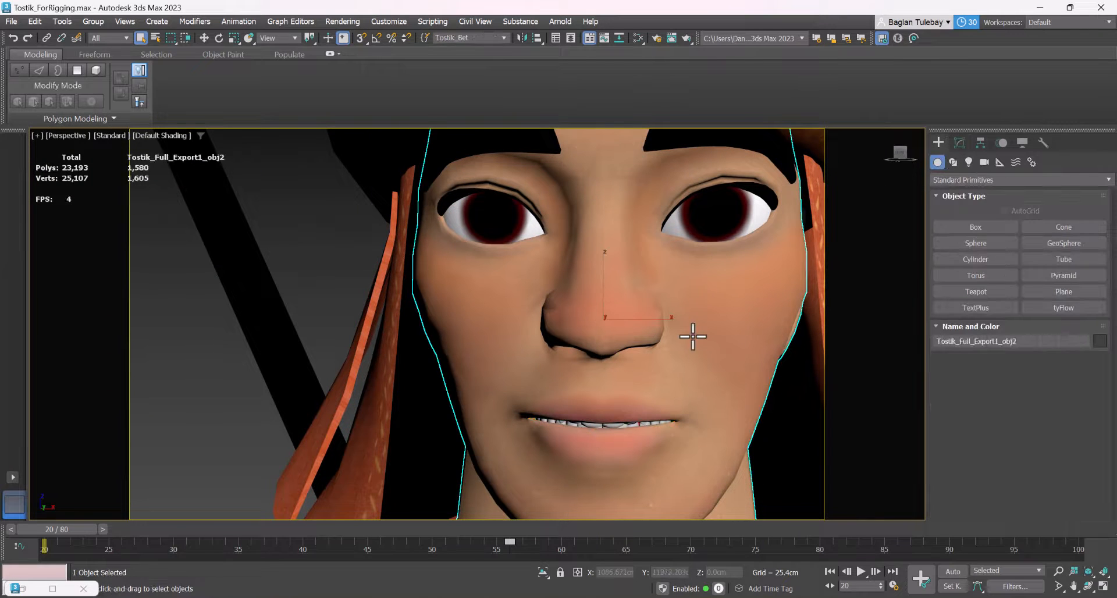
Find Viewport Canvas through the command search and open it for the head mesh
{"action": "type", "text": "xview"}
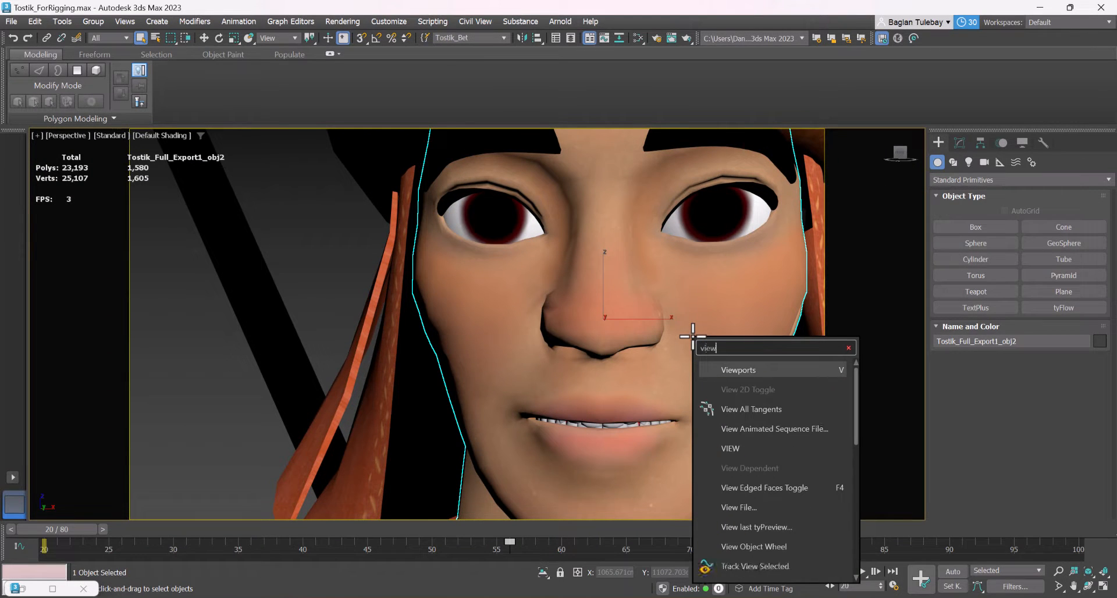
{"action": "type", "text": "port ca"}
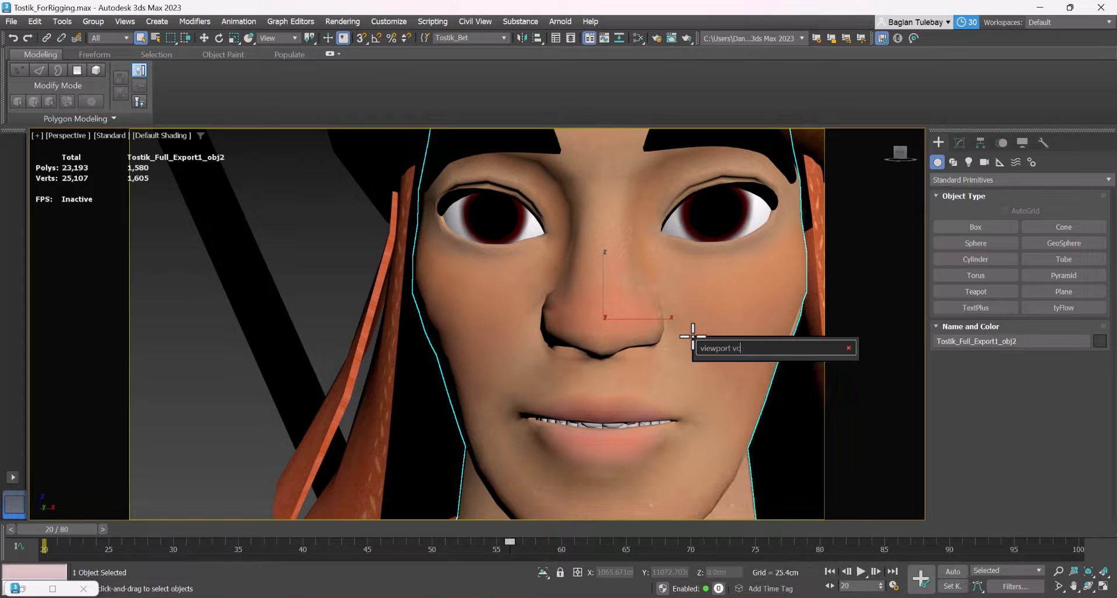
{"action": "key", "text": "Down"}
{"action": "key", "text": "Down"}
{"action": "key", "text": "Return"}
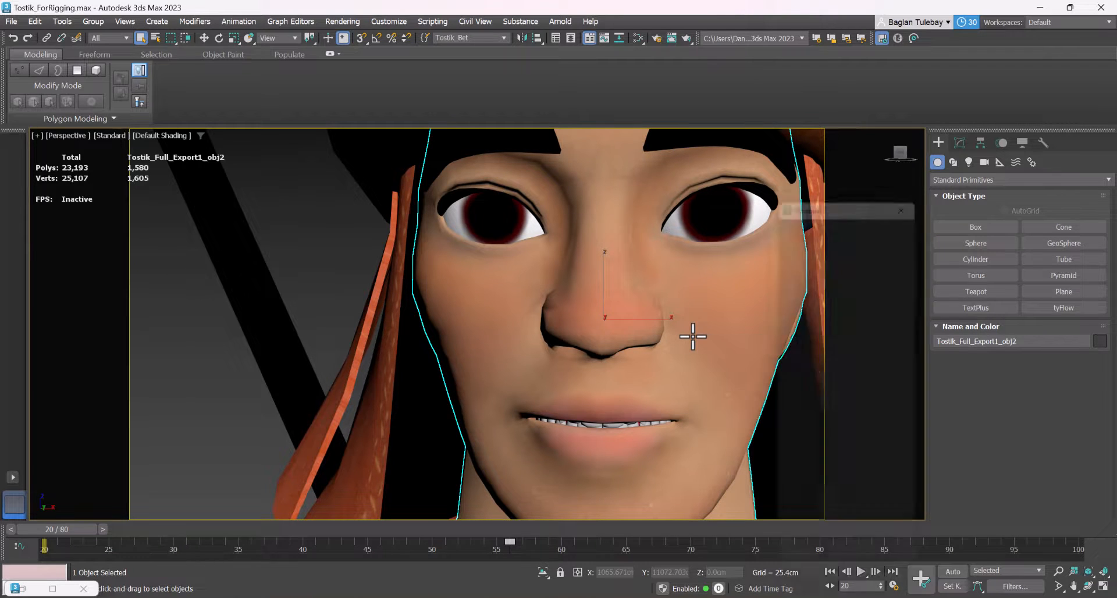
Start brush painting on the texture of the head's base_color Color_Correction map and add a new layer above the Background
{"action": "left_click", "coordinate": [807, 211]}
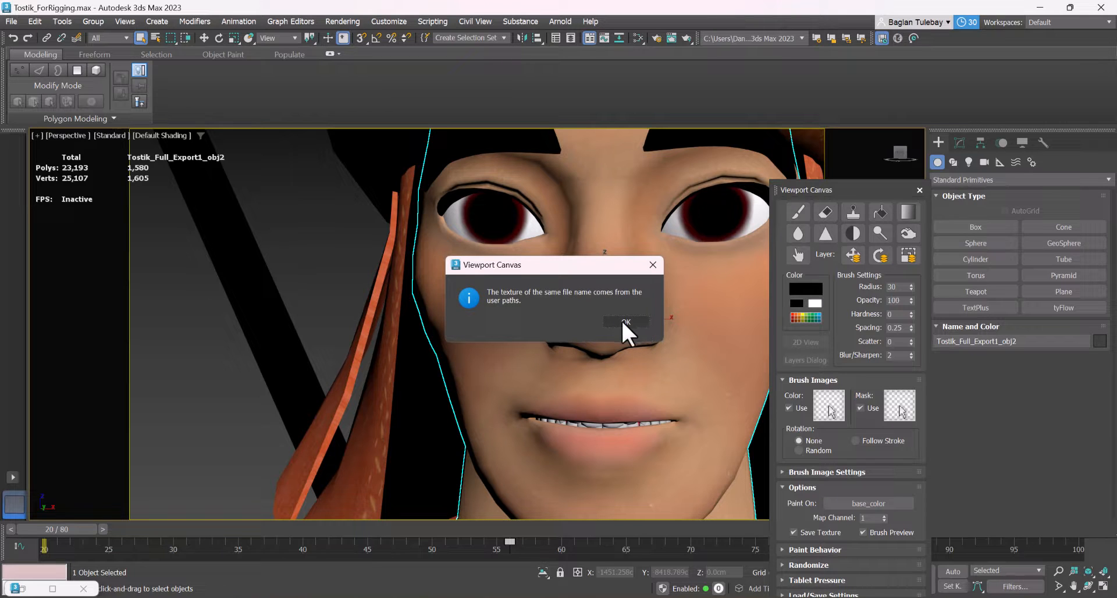
{"action": "left_click", "coordinate": [622, 320]}
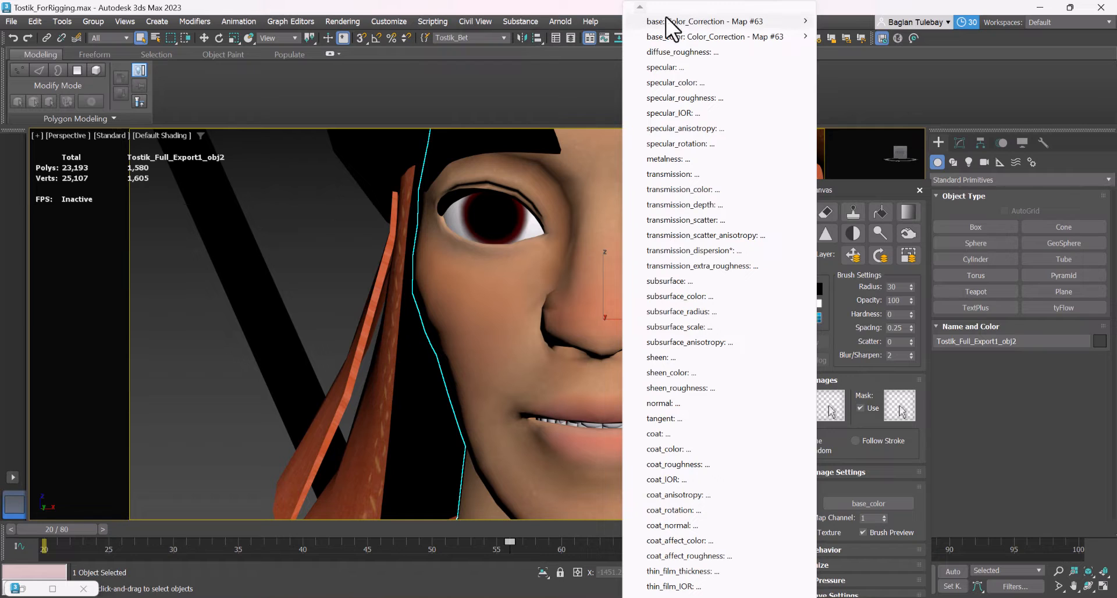
{"action": "mouse_move", "coordinate": [669, 25]}
{"action": "left_click", "coordinate": [579, 24]}
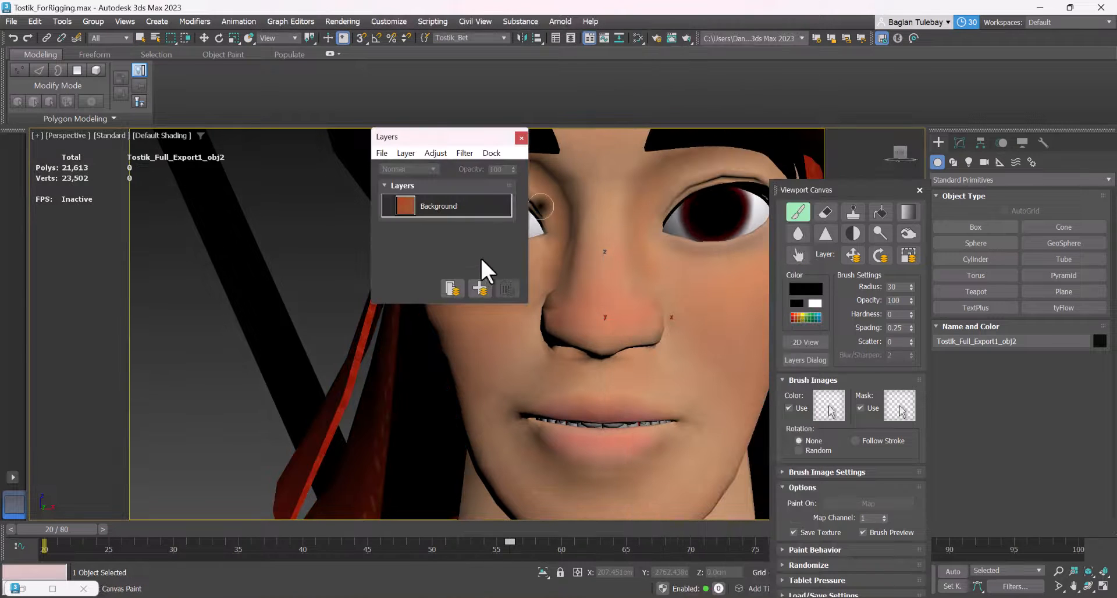
{"action": "left_click", "coordinate": [479, 288]}
Try a brush stroke on the character's cheek and undo it
{"action": "left_click_drag", "start_coordinate": [721, 299], "coordinate": [704, 351]}
{"action": "key", "text": "ctrl+z"}
{"action": "scroll", "coordinate": [633, 321], "scroll_direction": "down", "scroll_amount": 4}
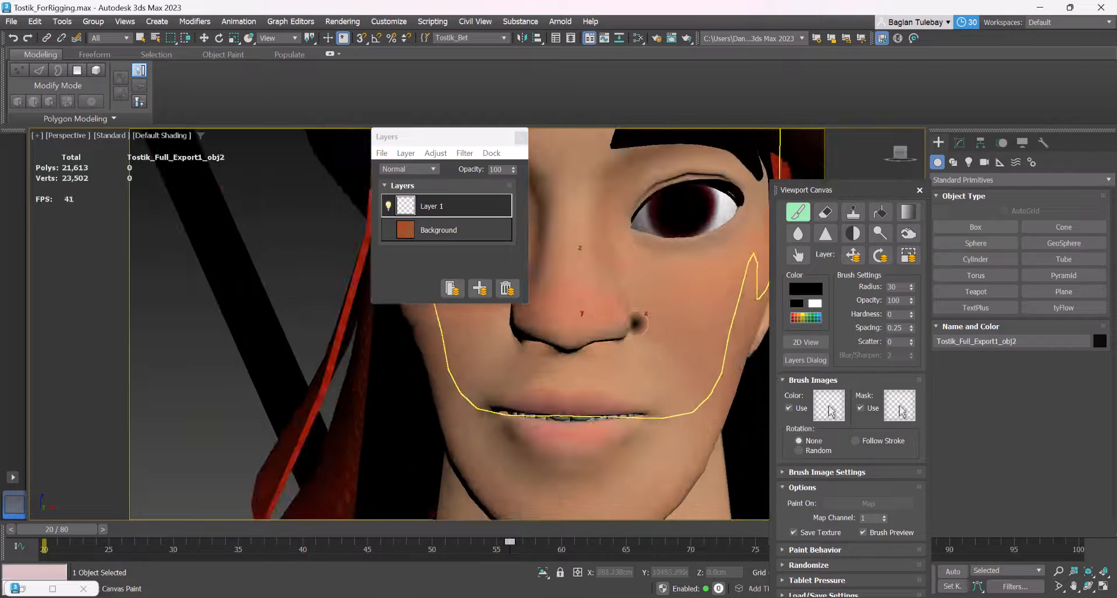
{"action": "middle_click_drag", "start_coordinate": [648, 318], "coordinate": [631, 315], "text": "alt"}
{"action": "scroll", "coordinate": [630, 315], "scroll_direction": "up", "scroll_amount": 2}
{"action": "scroll", "coordinate": [634, 320], "scroll_direction": "down", "scroll_amount": 4}
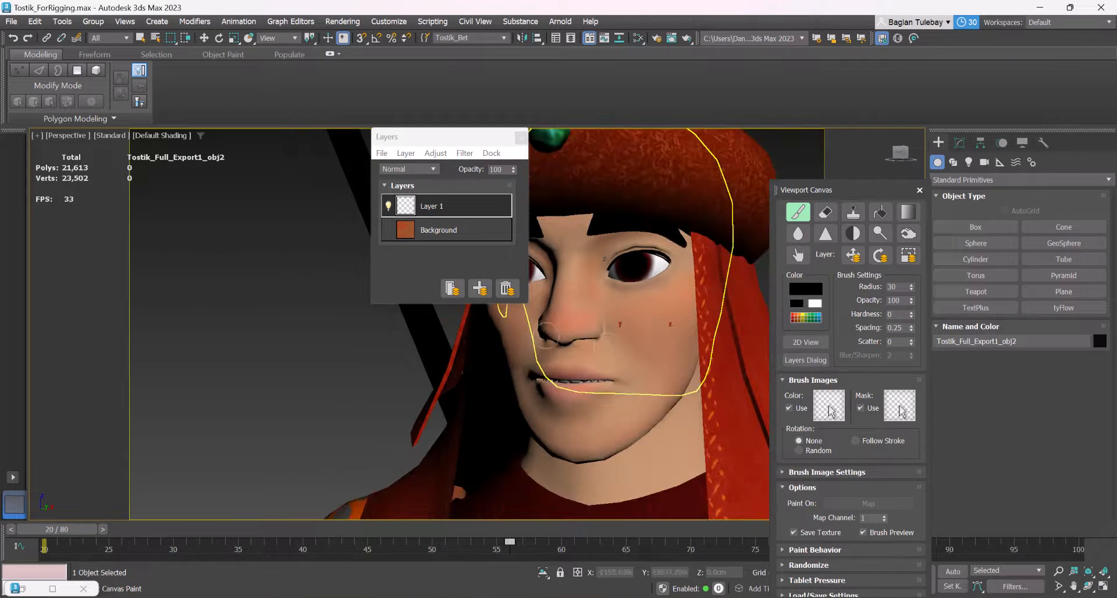
{"action": "scroll", "coordinate": [640, 317], "scroll_direction": "up", "scroll_amount": 5}
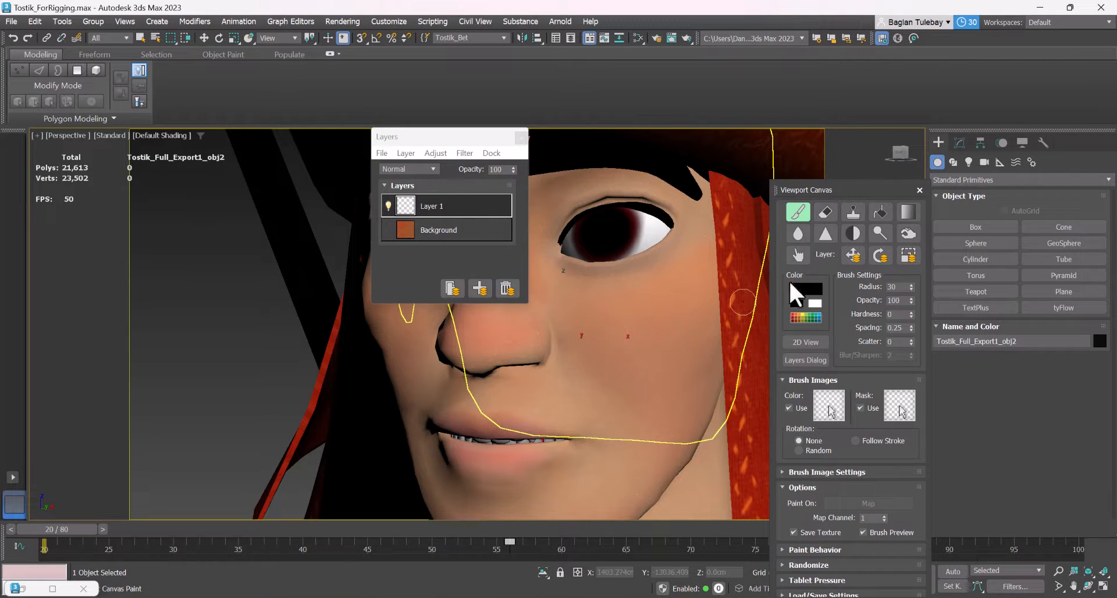
{"action": "left_click", "coordinate": [800, 290]}
{"action": "mouse_move", "coordinate": [612, 208]}
{"action": "left_mouse_down"}
{"action": "mouse_move", "coordinate": [607, 152]}
{"action": "mouse_move", "coordinate": [519, 153]}
{"action": "left_mouse_up"}
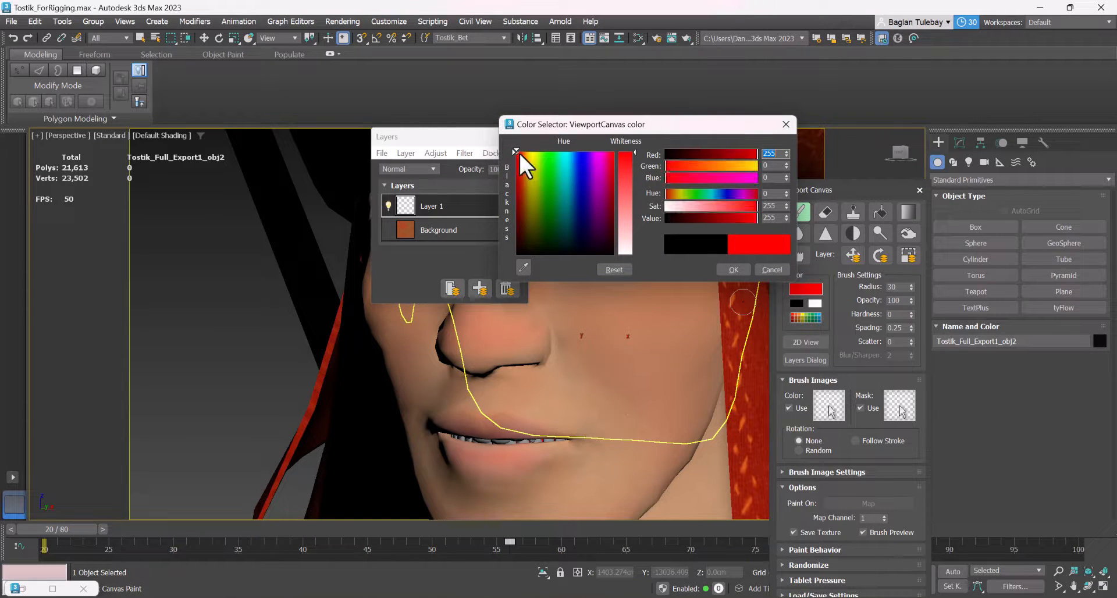
{"action": "left_click", "coordinate": [675, 165]}
{"action": "left_click", "coordinate": [696, 166]}
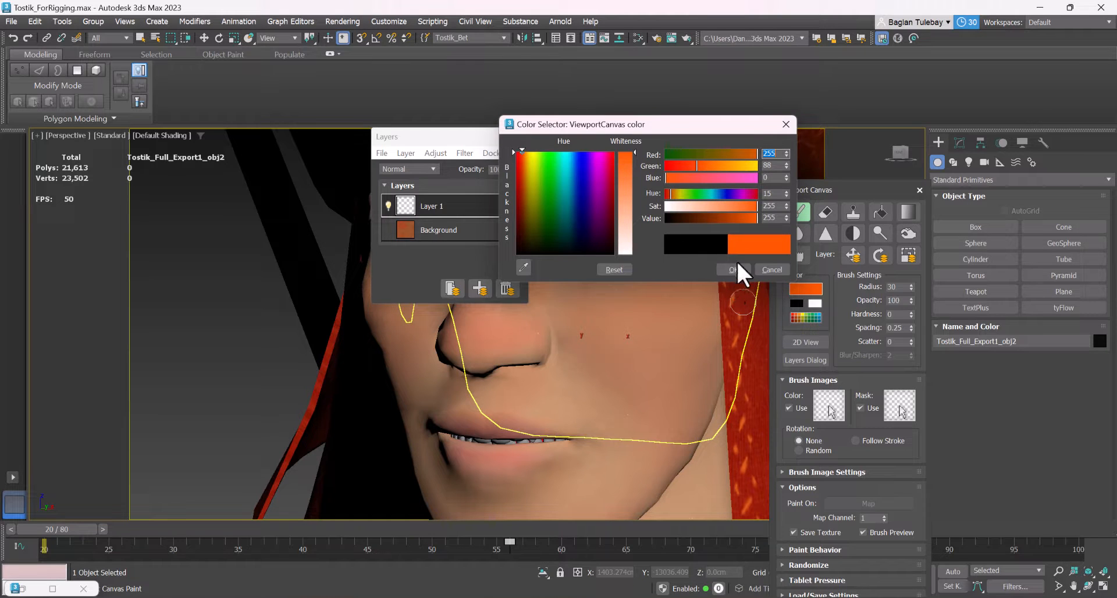
{"action": "left_click", "coordinate": [769, 268]}
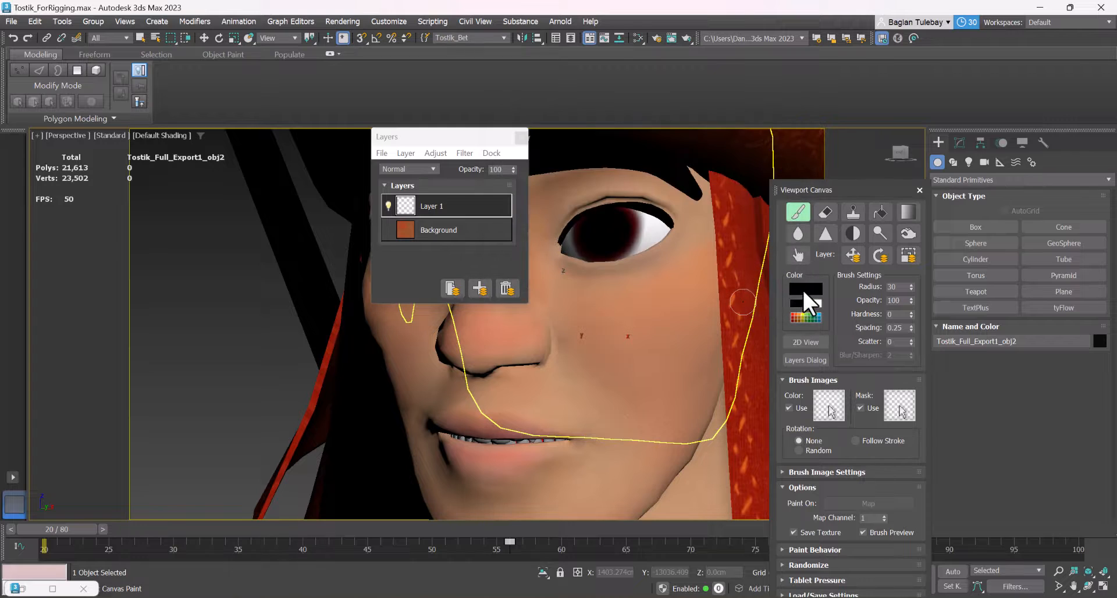
Try a short black brush stroke above the character's lip and undo it
{"action": "scroll", "coordinate": [662, 337], "scroll_direction": "down", "scroll_amount": 3}
{"action": "scroll", "coordinate": [558, 388], "scroll_direction": "up", "scroll_amount": 2}
{"action": "mouse_move", "coordinate": [580, 363]}
{"action": "left_mouse_down"}
{"action": "mouse_move", "coordinate": [570, 365]}
{"action": "mouse_move", "coordinate": [604, 361]}
{"action": "left_mouse_up"}
{"action": "key", "text": "ctrl+z"}
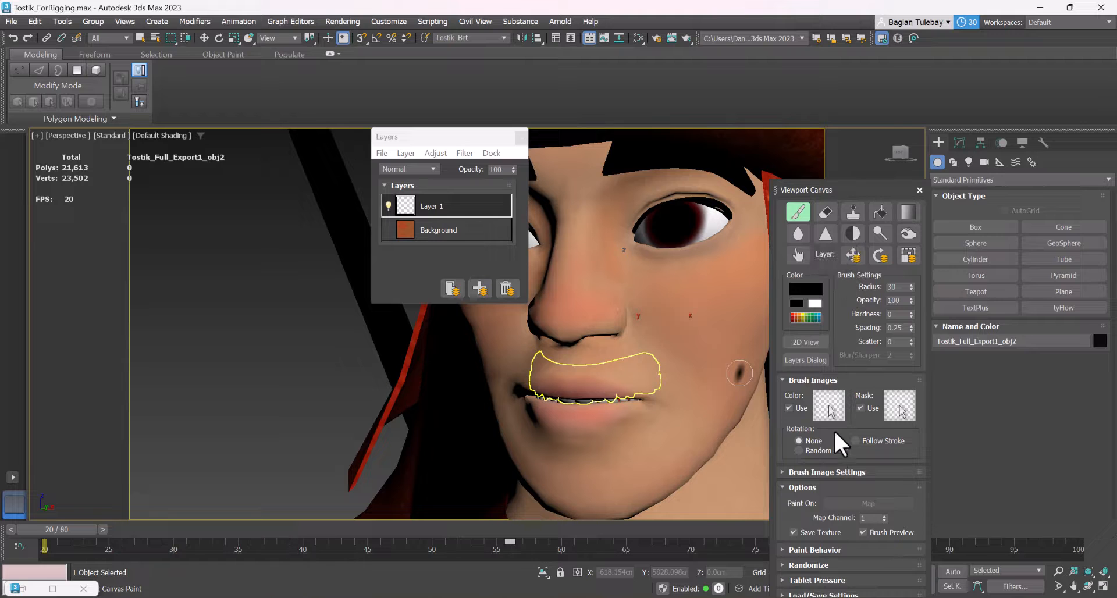
Look through the canvas's brush image, tablet pressure and randomize settings, and set the paint behavior's mirroring to X
{"action": "left_click", "coordinate": [829, 471]}
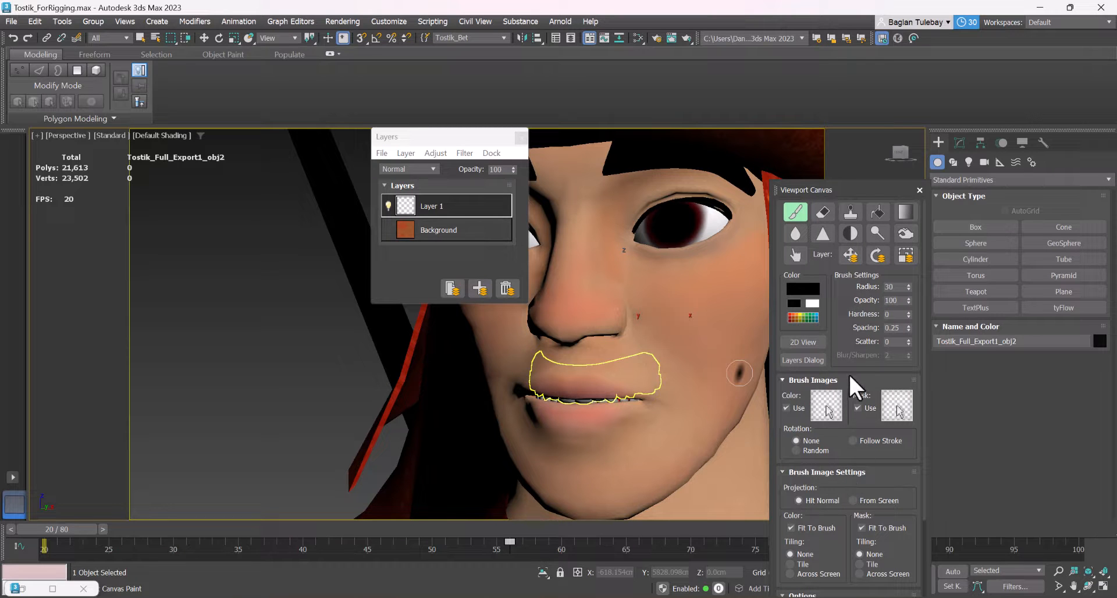
{"action": "mouse_move", "coordinate": [846, 365]}
{"action": "left_mouse_down"}
{"action": "mouse_move", "coordinate": [855, 260]}
{"action": "mouse_move", "coordinate": [881, 233]}
{"action": "left_mouse_up"}
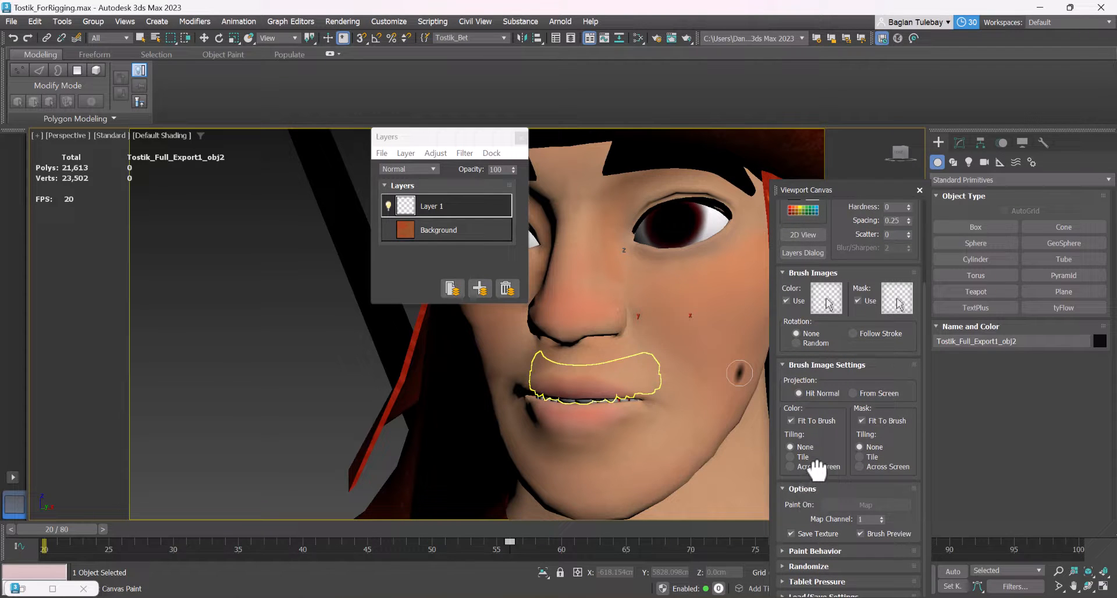
{"action": "left_click_drag", "start_coordinate": [839, 190], "coordinate": [846, 120]}
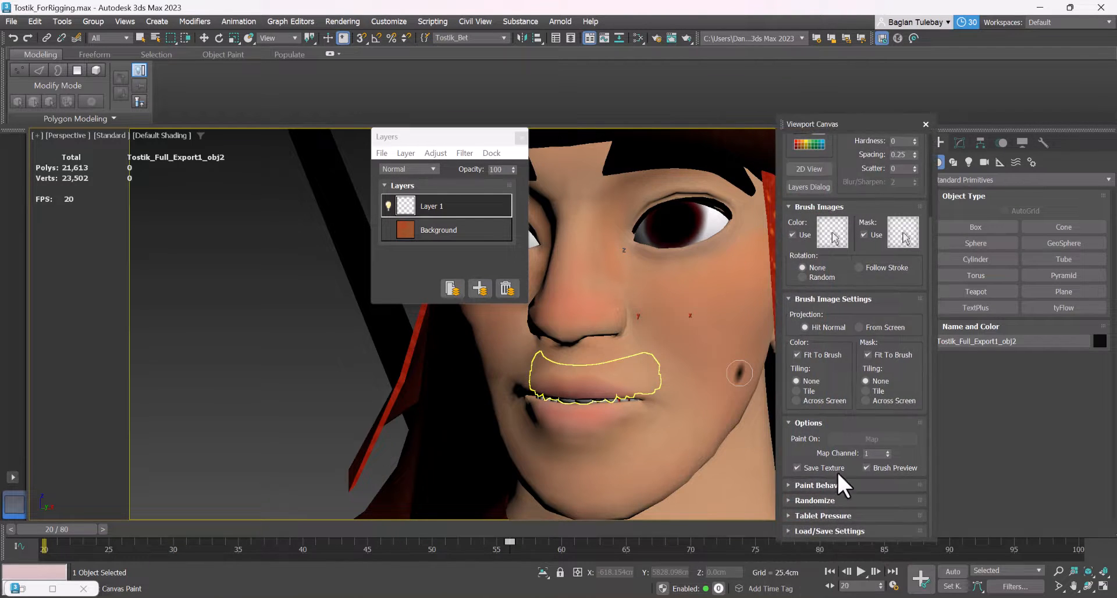
{"action": "left_click", "coordinate": [826, 513]}
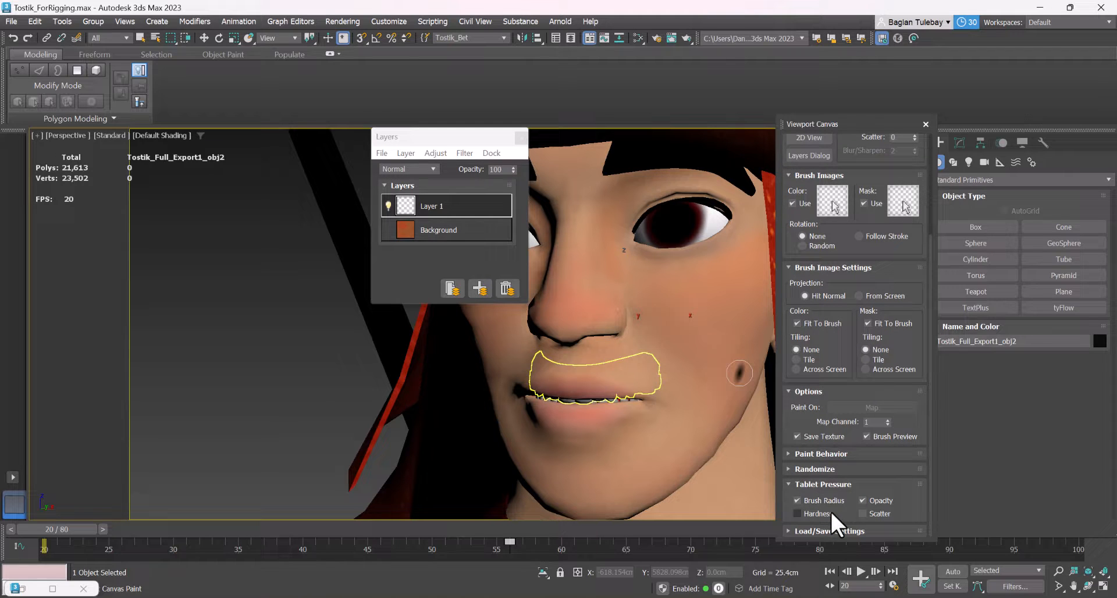
{"action": "left_click", "coordinate": [832, 471]}
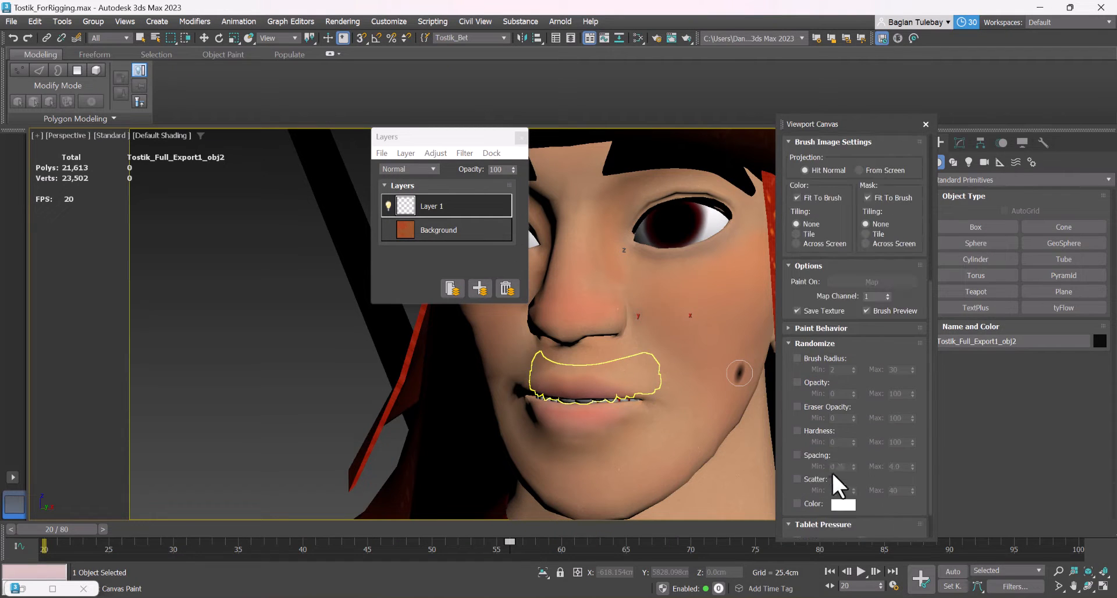
{"action": "left_click", "coordinate": [827, 327]}
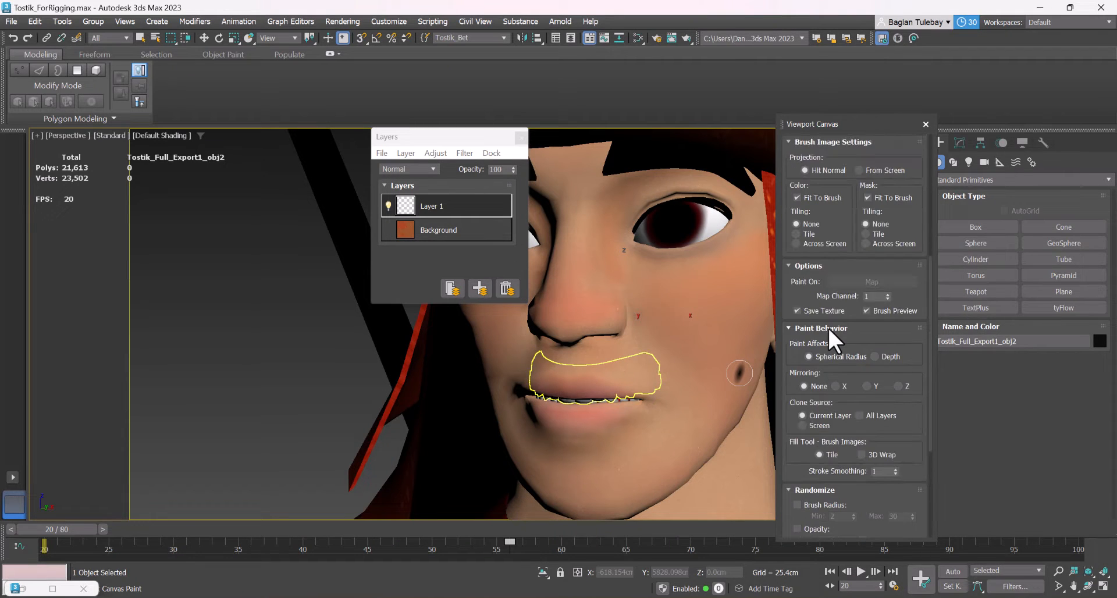
{"action": "left_click", "coordinate": [835, 387]}
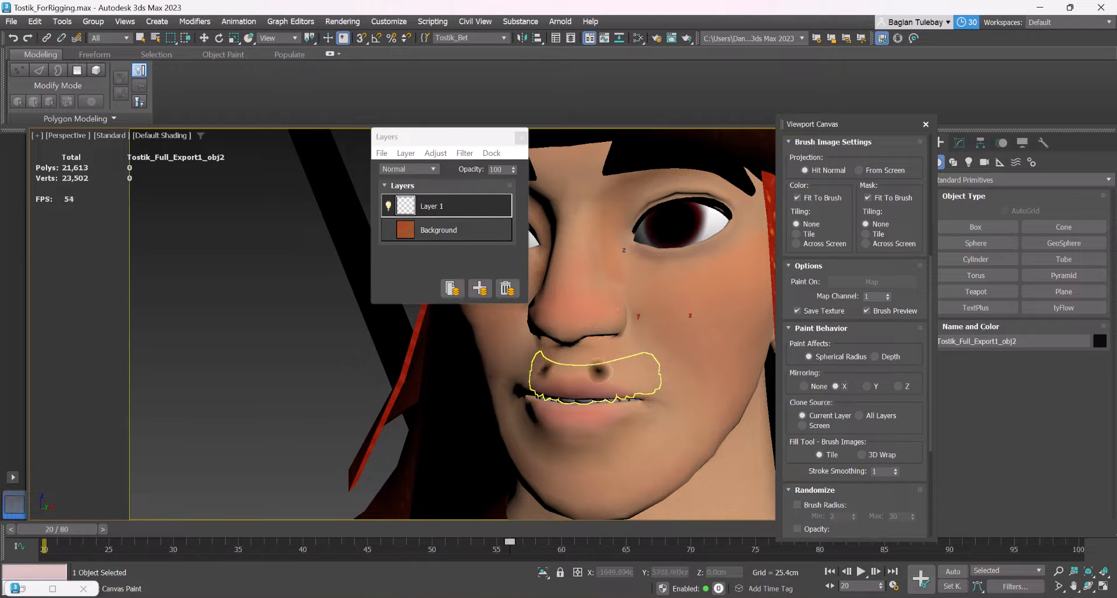
Try a mirrored black stroke along the upper lip and undo it
{"action": "scroll", "coordinate": [593, 369], "scroll_direction": "up", "scroll_amount": 2}
{"action": "left_click_drag", "start_coordinate": [557, 367], "coordinate": [624, 366]}
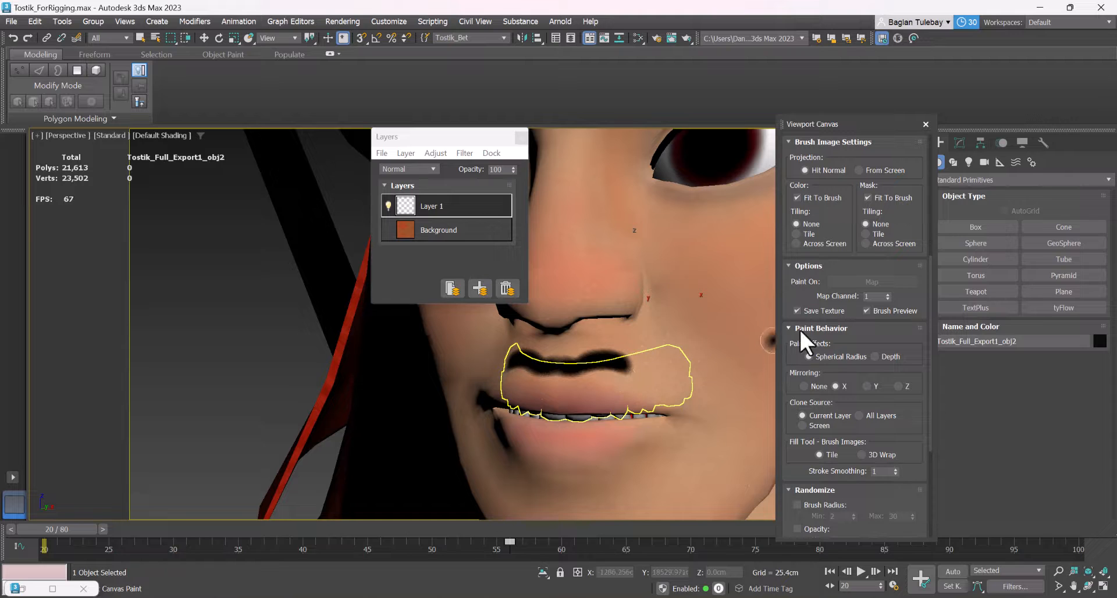
{"action": "key", "text": "ctrl+z"}
Set the brush radius to 52 and paint a mirrored black moustache and beard around the mouth and chin on Layer 1
{"action": "left_click_drag", "start_coordinate": [877, 167], "coordinate": [877, 540]}
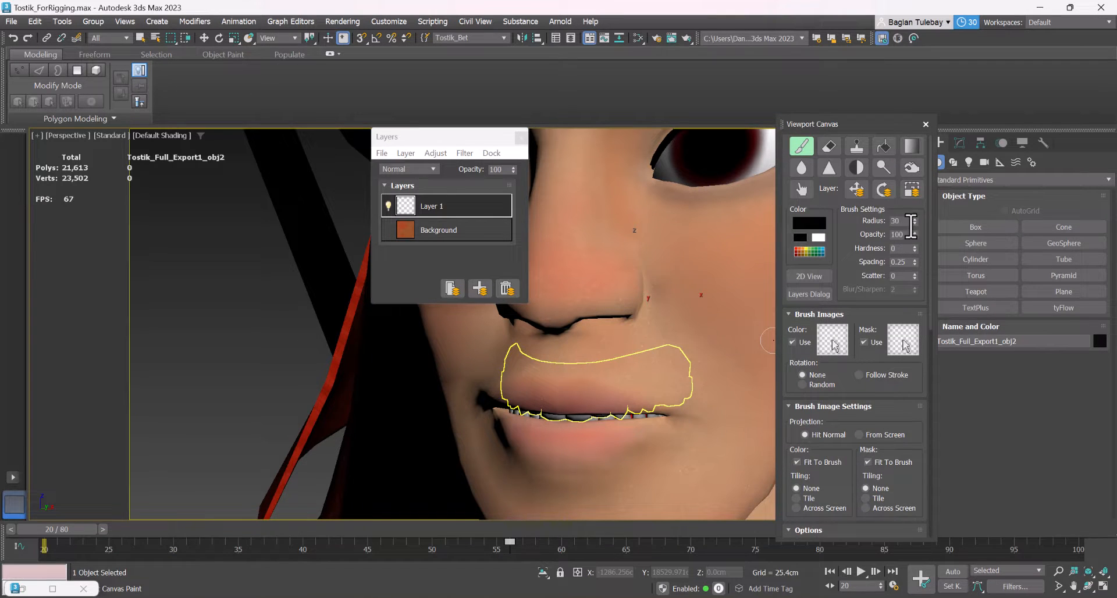
{"action": "left_click_drag", "start_coordinate": [919, 204], "coordinate": [920, 211]}
{"action": "mouse_move", "coordinate": [528, 379]}
{"action": "left_mouse_down"}
{"action": "mouse_move", "coordinate": [624, 360]}
{"action": "mouse_move", "coordinate": [547, 357]}
{"action": "mouse_move", "coordinate": [627, 358]}
{"action": "mouse_move", "coordinate": [734, 417]}
{"action": "mouse_move", "coordinate": [663, 424]}
{"action": "mouse_move", "coordinate": [599, 474]}
{"action": "mouse_move", "coordinate": [698, 401]}
{"action": "mouse_move", "coordinate": [656, 472]}
{"action": "mouse_move", "coordinate": [651, 460]}
{"action": "mouse_move", "coordinate": [614, 505]}
{"action": "mouse_move", "coordinate": [695, 468]}
{"action": "mouse_move", "coordinate": [730, 419]}
{"action": "mouse_move", "coordinate": [717, 409]}
{"action": "mouse_move", "coordinate": [729, 449]}
{"action": "left_mouse_up"}
{"action": "key", "text": "ctrl+z"}
{"action": "key", "text": "ctrl+z"}
{"action": "scroll", "coordinate": [644, 355], "scroll_direction": "down", "scroll_amount": 5}
{"action": "scroll", "coordinate": [643, 353], "scroll_direction": "up", "scroll_amount": 3}
{"action": "left_click", "coordinate": [699, 408]}
{"action": "key", "text": "ctrl+z"}
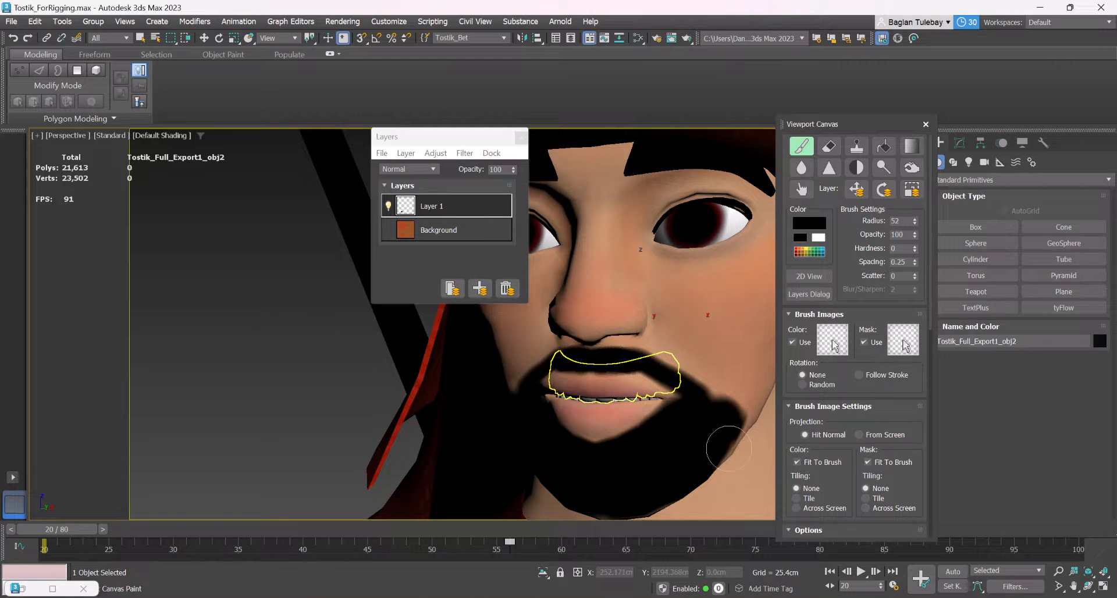
Extend the black beard under the chin and back along the jawline
{"action": "scroll", "coordinate": [679, 438], "scroll_direction": "down", "scroll_amount": 7}
{"action": "scroll", "coordinate": [630, 326], "scroll_direction": "up", "scroll_amount": 3}
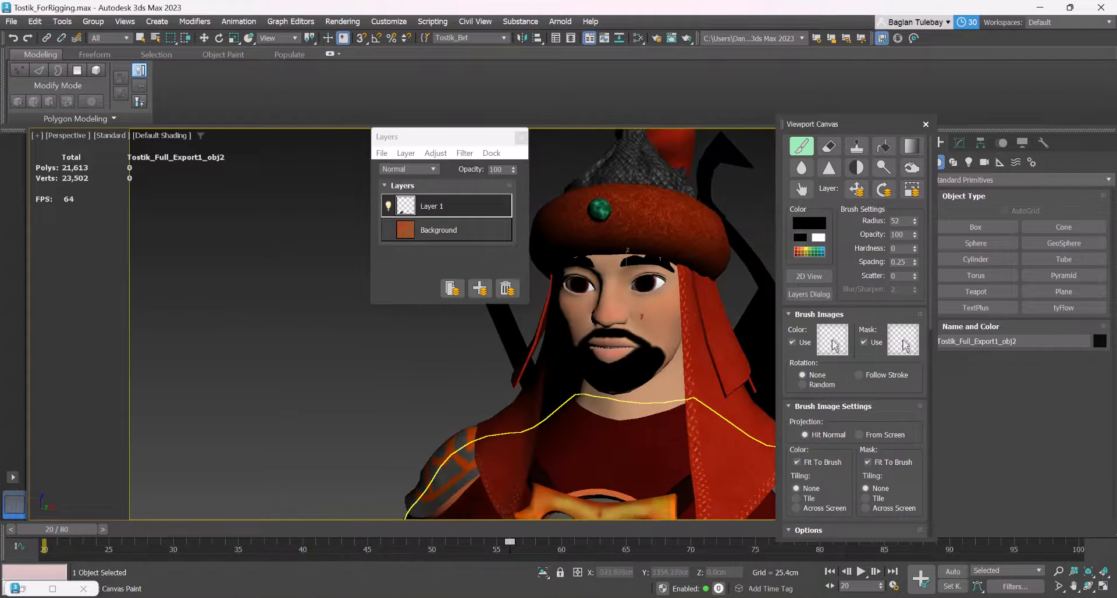
{"action": "middle_click_drag", "start_coordinate": [646, 364], "coordinate": [635, 305], "text": "alt"}
{"action": "scroll", "coordinate": [635, 305], "scroll_direction": "up", "scroll_amount": 4}
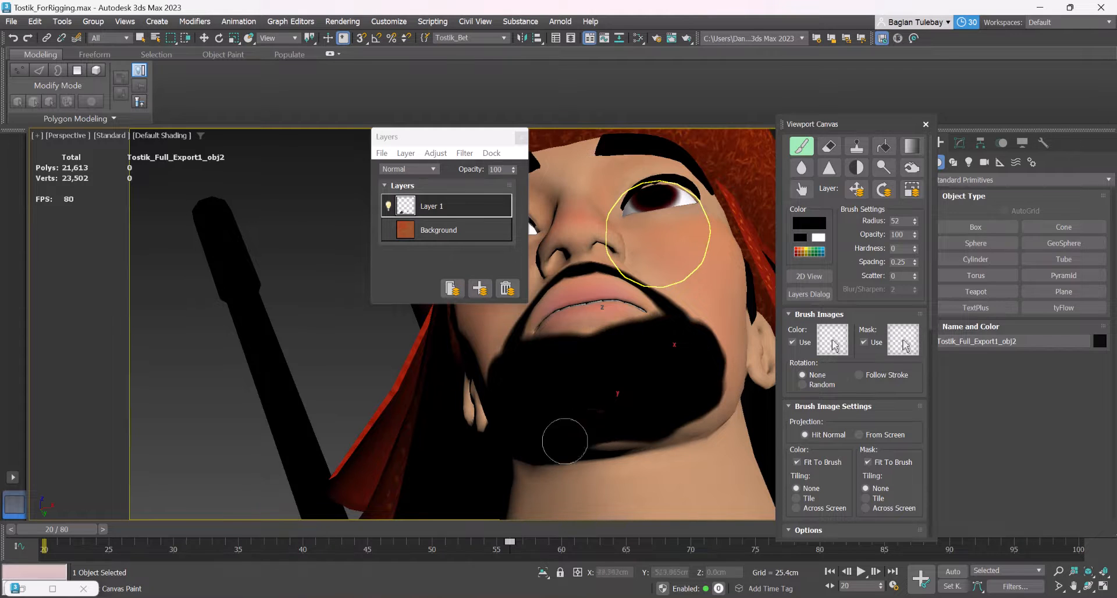
{"action": "mouse_move", "coordinate": [700, 435]}
{"action": "left_mouse_down"}
{"action": "mouse_move", "coordinate": [588, 456]}
{"action": "mouse_move", "coordinate": [711, 414]}
{"action": "left_mouse_up"}
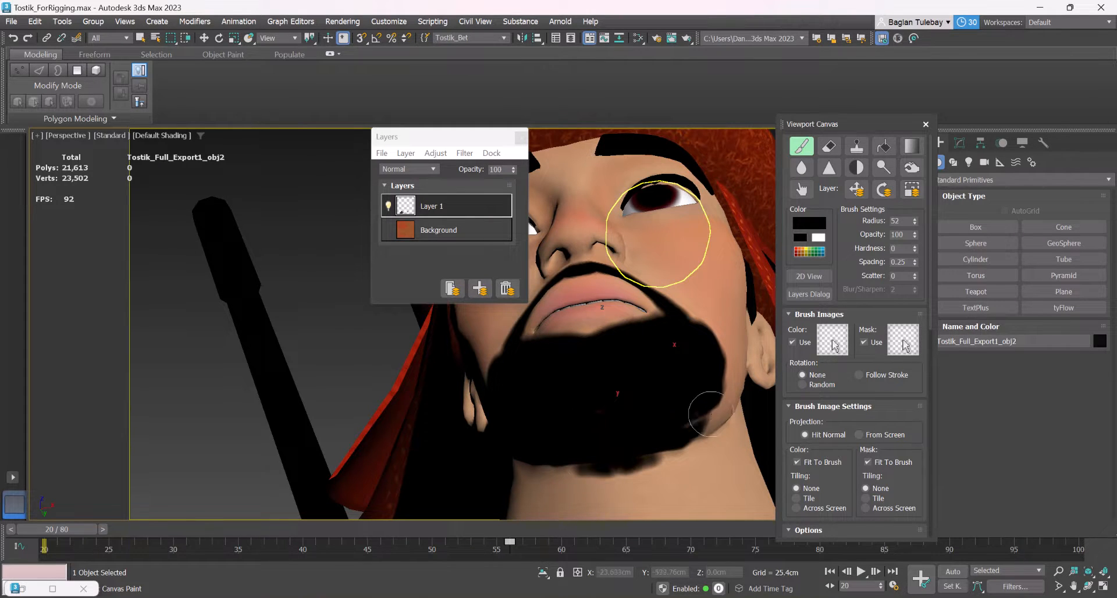
{"action": "scroll", "coordinate": [688, 420], "scroll_direction": "down", "scroll_amount": 4}
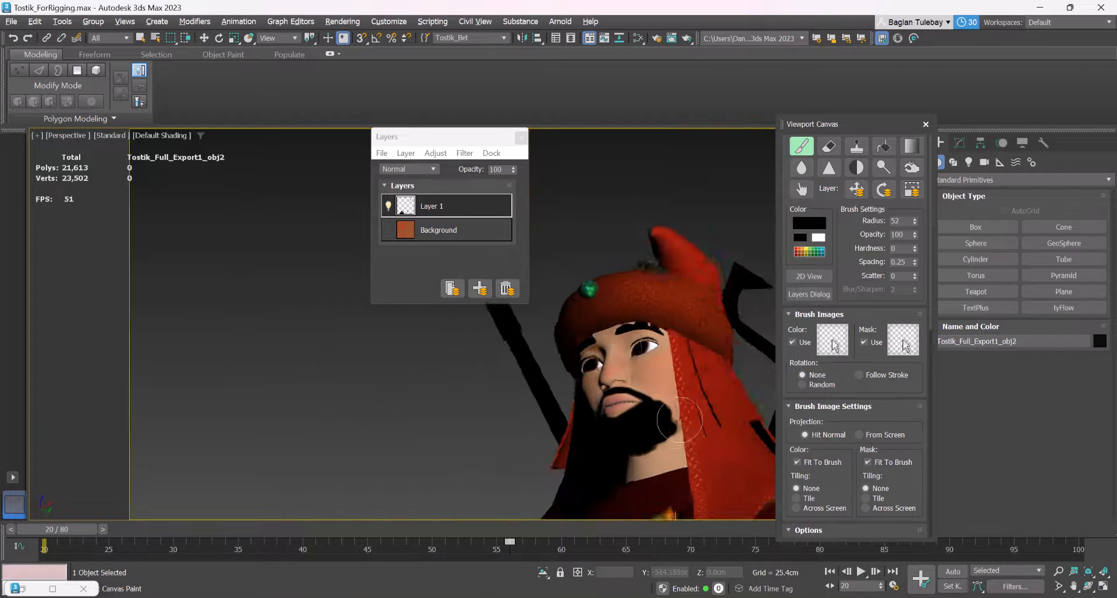
{"action": "mouse_move", "coordinate": [689, 396]}
{"action": "left_mouse_down"}
{"action": "mouse_move", "coordinate": [727, 430]}
{"action": "mouse_move", "coordinate": [711, 423]}
{"action": "left_mouse_up"}
{"action": "scroll", "coordinate": [702, 414], "scroll_direction": "up", "scroll_amount": 1}
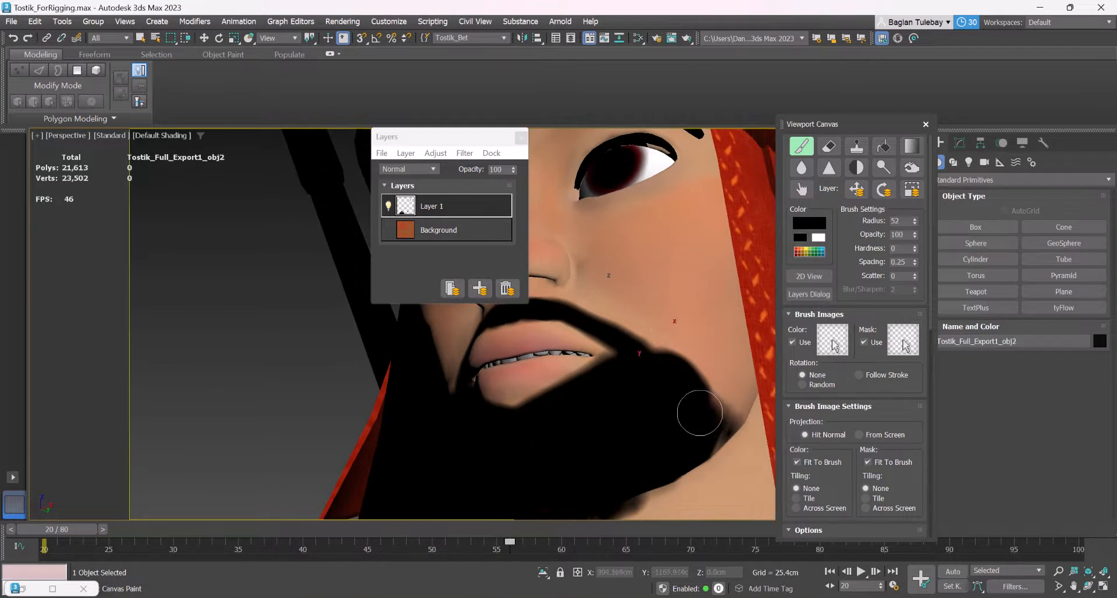
{"action": "scroll", "coordinate": [701, 411], "scroll_direction": "down", "scroll_amount": 5}
{"action": "middle_click_drag", "start_coordinate": [702, 410], "coordinate": [718, 360], "text": "alt"}
{"action": "scroll", "coordinate": [718, 360], "scroll_direction": "up", "scroll_amount": 3}
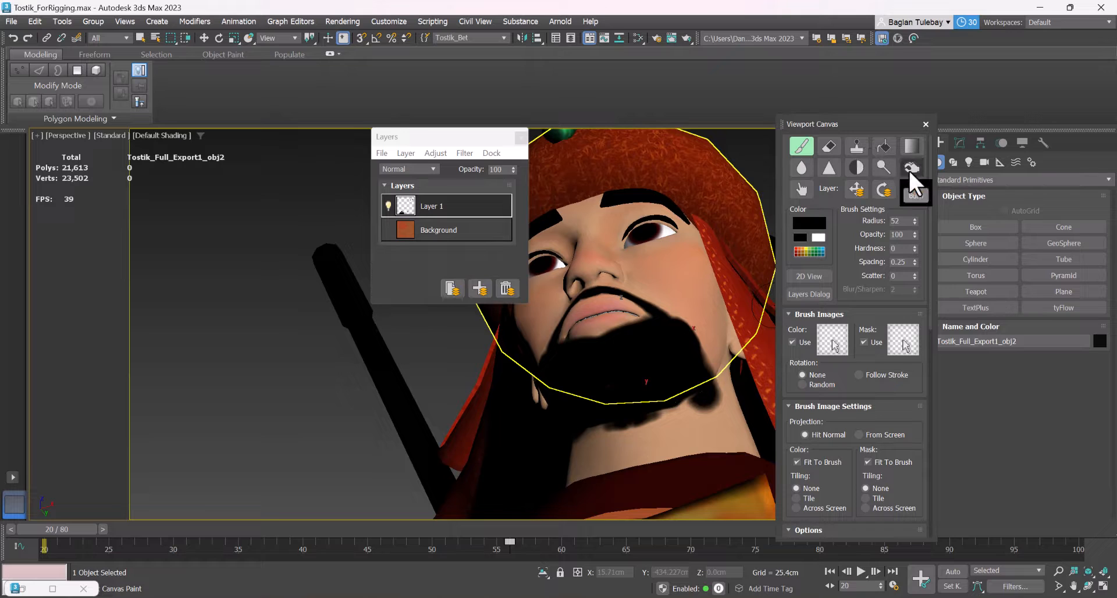
Soften the beard's edges along the jaw and under the chin with the Smudge tool
{"action": "left_click", "coordinate": [801, 190]}
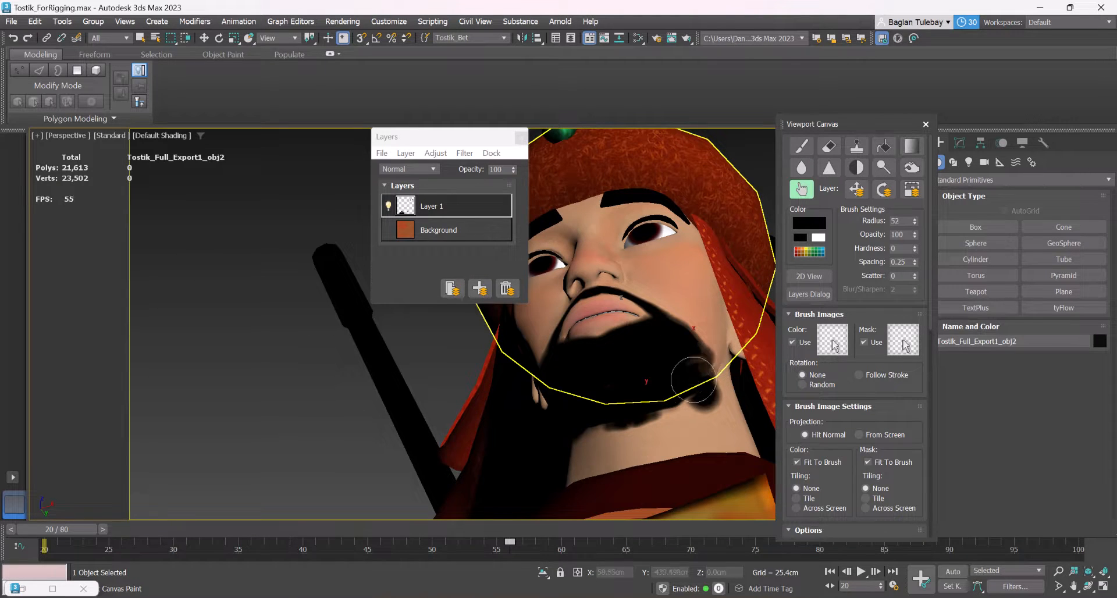
{"action": "left_click_drag", "start_coordinate": [693, 372], "coordinate": [717, 380]}
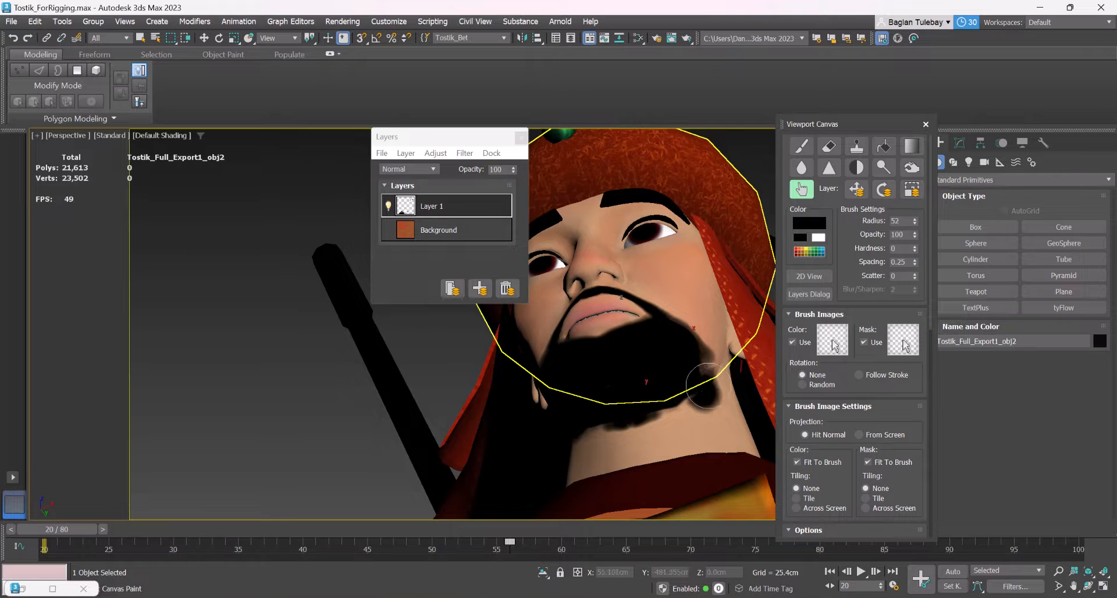
{"action": "middle_click_drag", "start_coordinate": [690, 378], "coordinate": [658, 396], "text": "alt"}
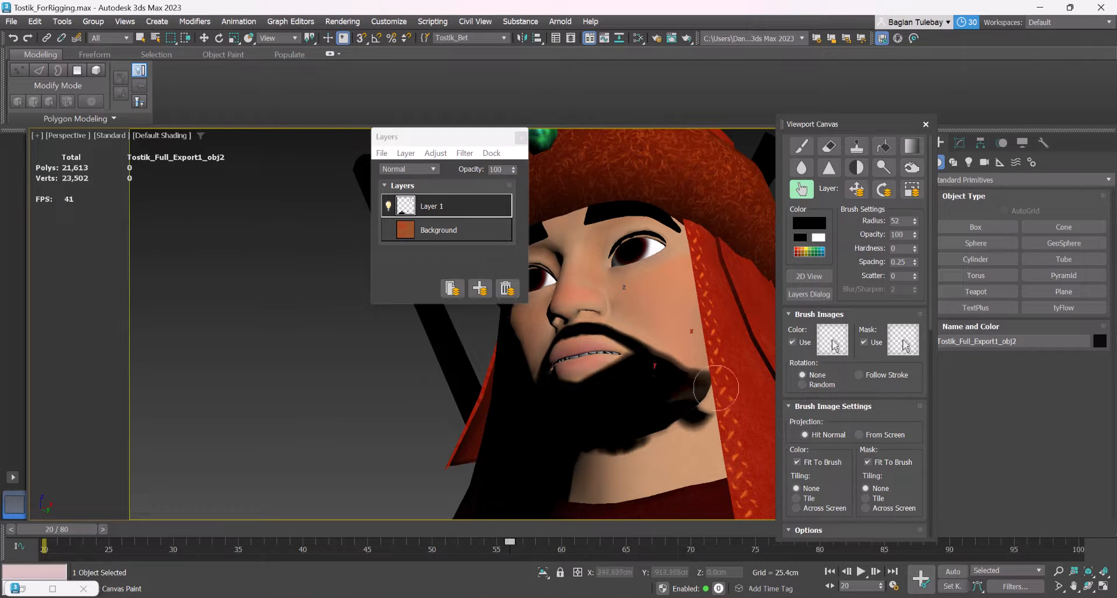
{"action": "mouse_move", "coordinate": [655, 407]}
{"action": "middle_mouse_down", "text": "alt"}
{"action": "mouse_move", "coordinate": [697, 426]}
{"action": "mouse_move", "coordinate": [682, 406]}
{"action": "middle_mouse_up", "text": "alt"}
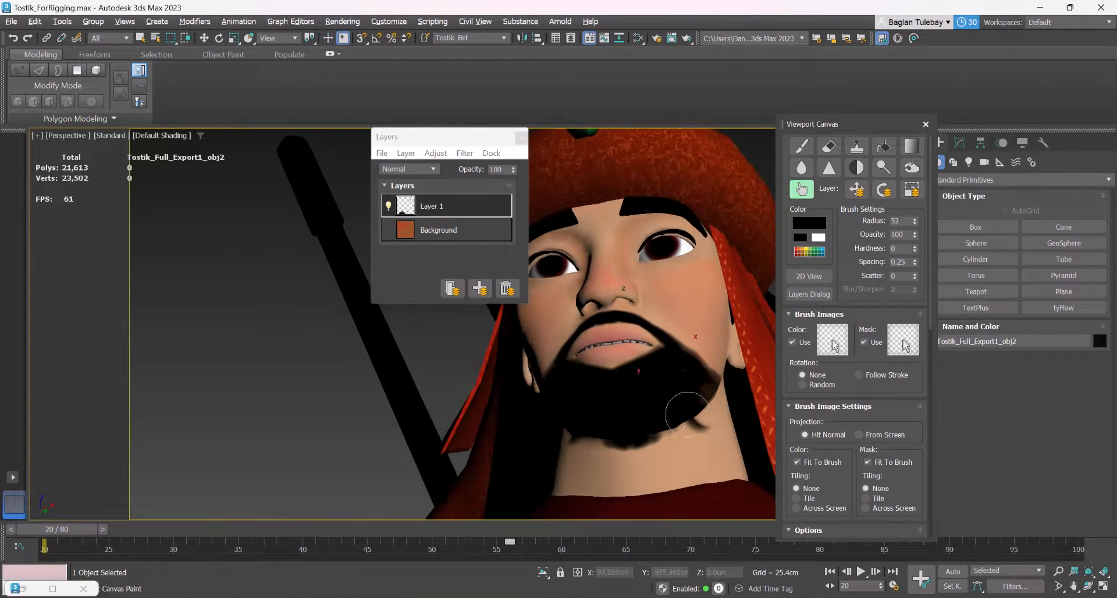
{"action": "scroll", "coordinate": [683, 406], "scroll_direction": "up", "scroll_amount": 4}
{"action": "mouse_move", "coordinate": [704, 426]}
{"action": "left_mouse_down"}
{"action": "mouse_move", "coordinate": [561, 456]}
{"action": "mouse_move", "coordinate": [717, 421]}
{"action": "mouse_move", "coordinate": [640, 426]}
{"action": "left_mouse_up"}
Examine the painted beard, the ornament texture on the shoulder piece and the whole textured character
{"action": "scroll", "coordinate": [644, 375], "scroll_direction": "down", "scroll_amount": 4}
{"action": "mouse_move", "coordinate": [647, 369]}
{"action": "middle_mouse_down", "text": "alt"}
{"action": "mouse_move", "coordinate": [675, 329]}
{"action": "mouse_move", "coordinate": [689, 345]}
{"action": "mouse_move", "coordinate": [669, 357]}
{"action": "mouse_move", "coordinate": [676, 334]}
{"action": "middle_mouse_up", "text": "alt"}
{"action": "scroll", "coordinate": [675, 330], "scroll_direction": "down", "scroll_amount": 3}
{"action": "scroll", "coordinate": [669, 338], "scroll_direction": "up", "scroll_amount": 7}
{"action": "scroll", "coordinate": [612, 285], "scroll_direction": "down", "scroll_amount": 3}
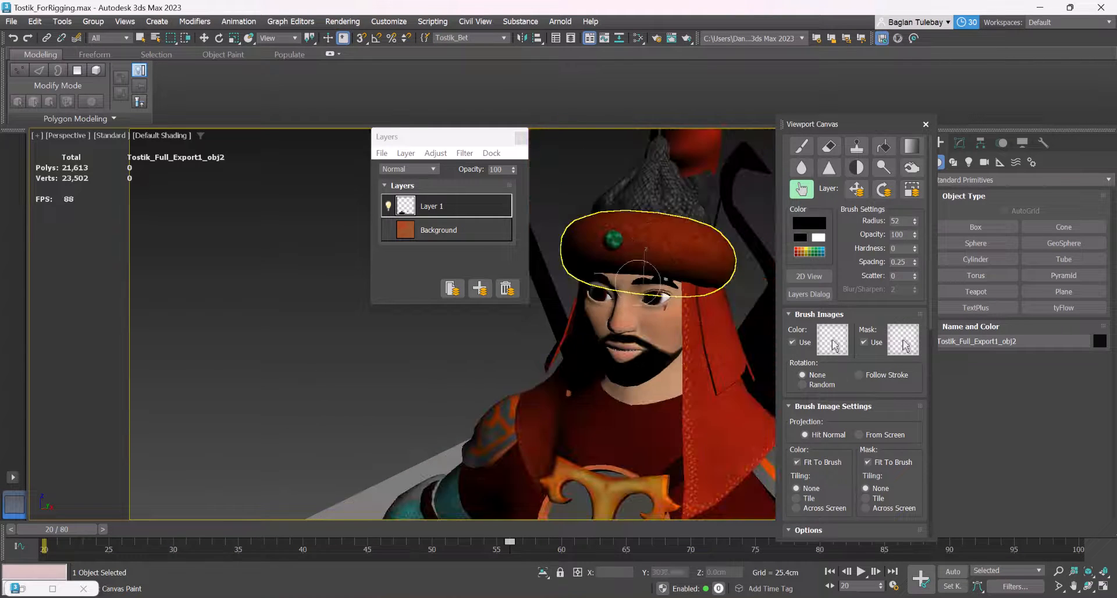
{"action": "mouse_move", "coordinate": [612, 282]}
{"action": "middle_mouse_down", "text": "alt"}
{"action": "mouse_move", "coordinate": [644, 266]}
{"action": "mouse_move", "coordinate": [628, 270]}
{"action": "mouse_move", "coordinate": [584, 243]}
{"action": "middle_mouse_up", "text": "alt"}
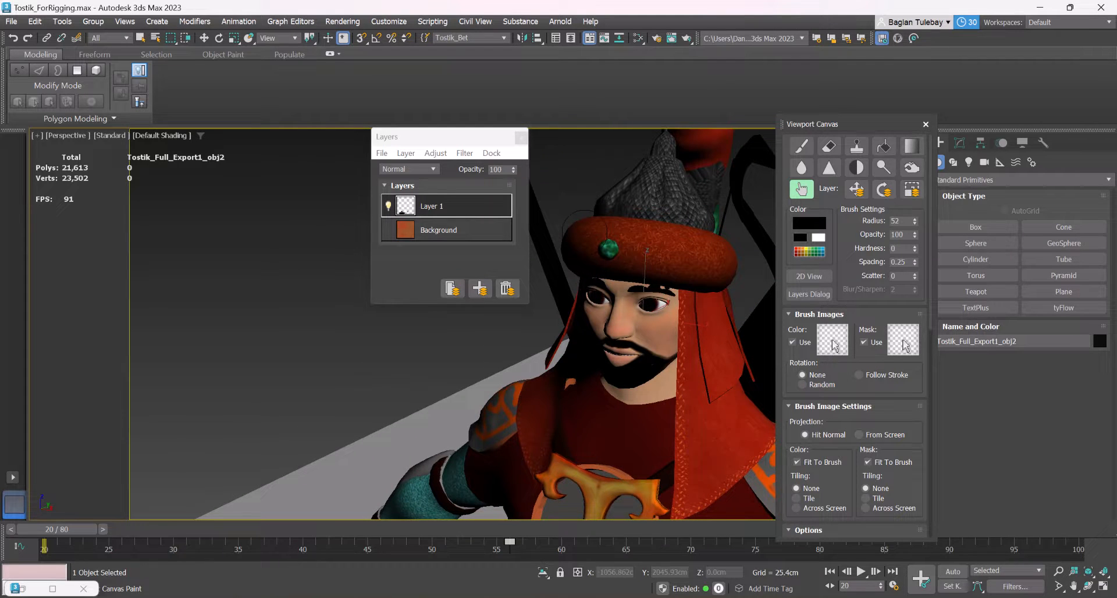
{"action": "scroll", "coordinate": [490, 303], "scroll_direction": "down", "scroll_amount": 5}
{"action": "middle_click_drag", "start_coordinate": [516, 347], "coordinate": [528, 382], "text": "alt"}
{"action": "scroll", "coordinate": [528, 383], "scroll_direction": "up", "scroll_amount": 4}
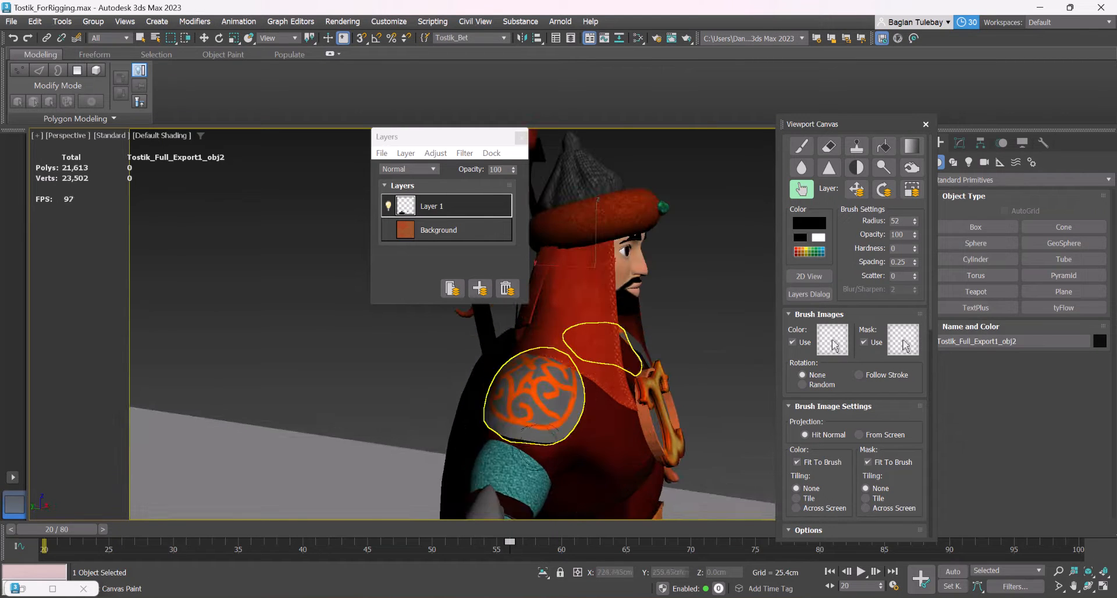
{"action": "scroll", "coordinate": [561, 373], "scroll_direction": "up", "scroll_amount": 2}
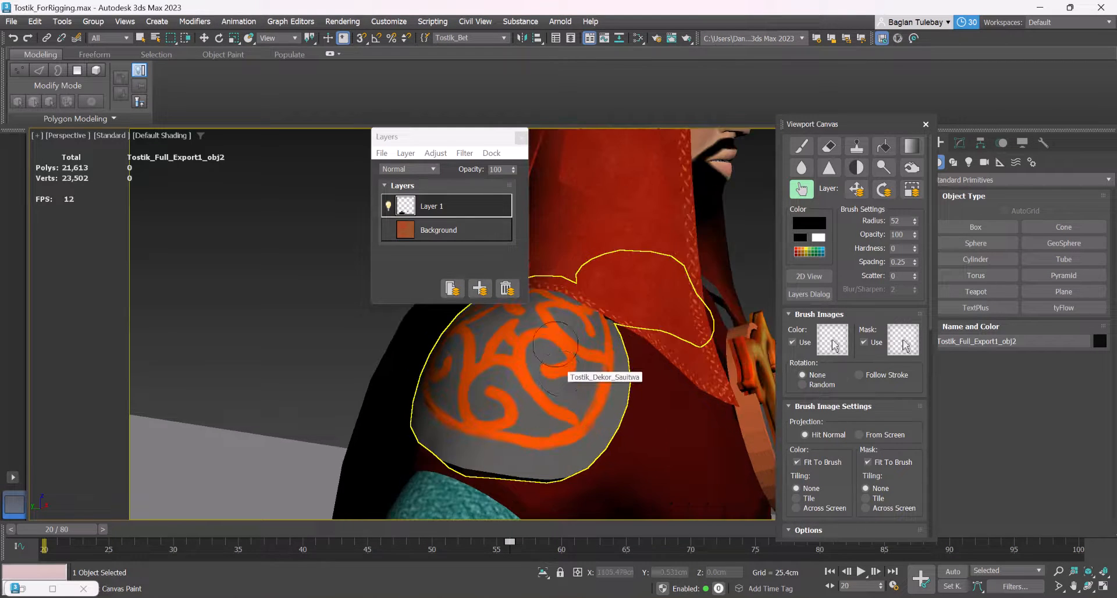
{"action": "scroll", "coordinate": [562, 374], "scroll_direction": "down", "scroll_amount": 5}
{"action": "middle_click_drag", "start_coordinate": [563, 374], "coordinate": [570, 419], "text": "alt"}
{"action": "scroll", "coordinate": [582, 204], "scroll_direction": "down", "scroll_amount": 4}
{"action": "mouse_move", "coordinate": [596, 223]}
{"action": "middle_mouse_down", "text": "alt"}
{"action": "mouse_move", "coordinate": [562, 210]}
{"action": "mouse_move", "coordinate": [549, 313]}
{"action": "middle_mouse_up", "text": "alt"}
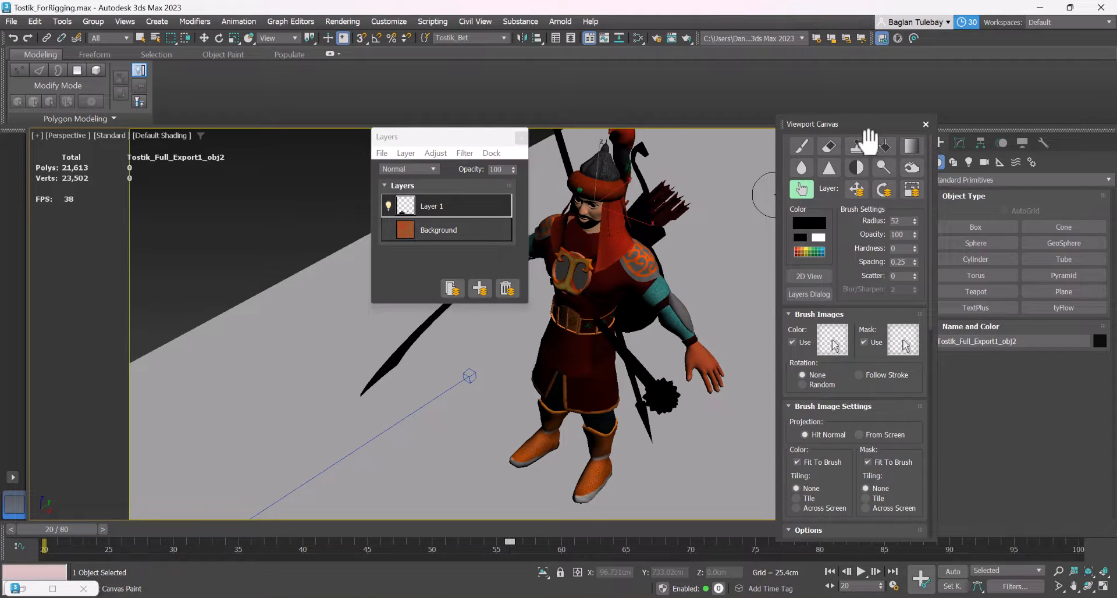
Close the layers window, view the character from several sides and close Viewport Canvas
{"action": "left_click", "coordinate": [519, 136]}
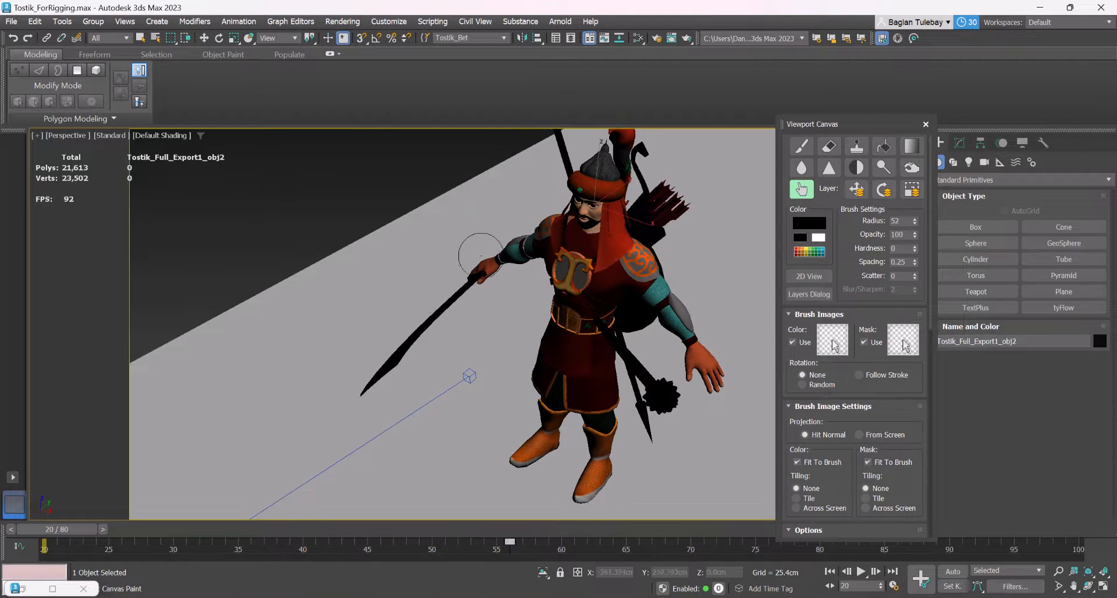
{"action": "scroll", "coordinate": [481, 253], "scroll_direction": "down", "scroll_amount": 5}
{"action": "middle_click_drag", "start_coordinate": [508, 265], "coordinate": [575, 210], "text": "alt"}
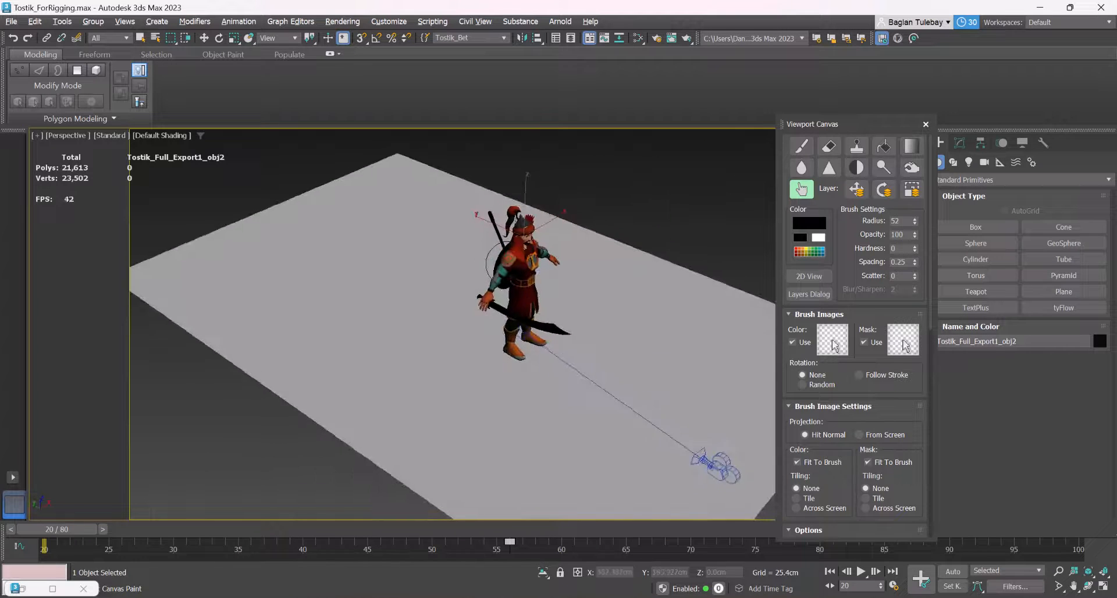
{"action": "scroll", "coordinate": [574, 209], "scroll_direction": "up", "scroll_amount": 6}
{"action": "scroll", "coordinate": [459, 230], "scroll_direction": "down", "scroll_amount": 3}
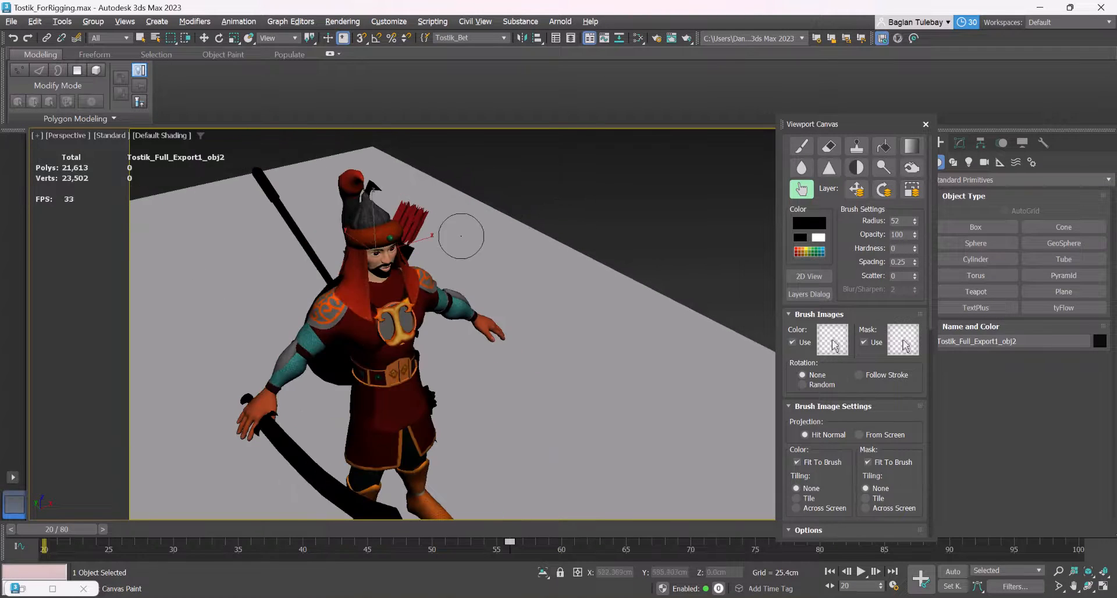
{"action": "middle_click_drag", "start_coordinate": [468, 260], "coordinate": [462, 296], "text": "alt"}
{"action": "scroll", "coordinate": [410, 221], "scroll_direction": "up", "scroll_amount": 5}
{"action": "scroll", "coordinate": [461, 294], "scroll_direction": "down", "scroll_amount": 5}
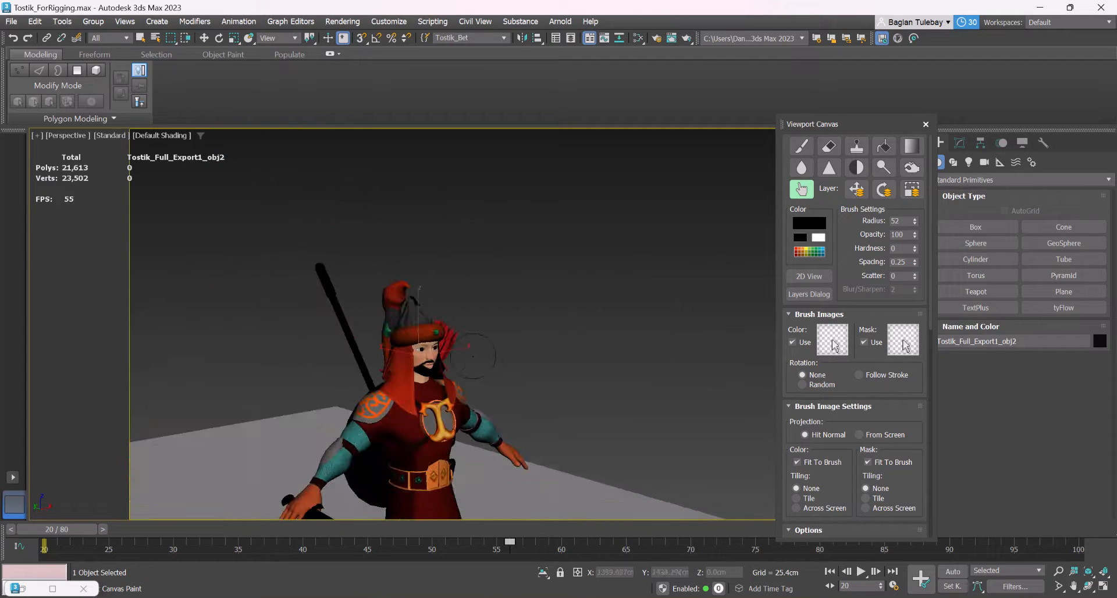
{"action": "left_click", "coordinate": [925, 125]}
Reset to an empty scene without saving the changes made to the textured character file
{"action": "scroll", "coordinate": [570, 250], "scroll_direction": "down", "scroll_amount": 5}
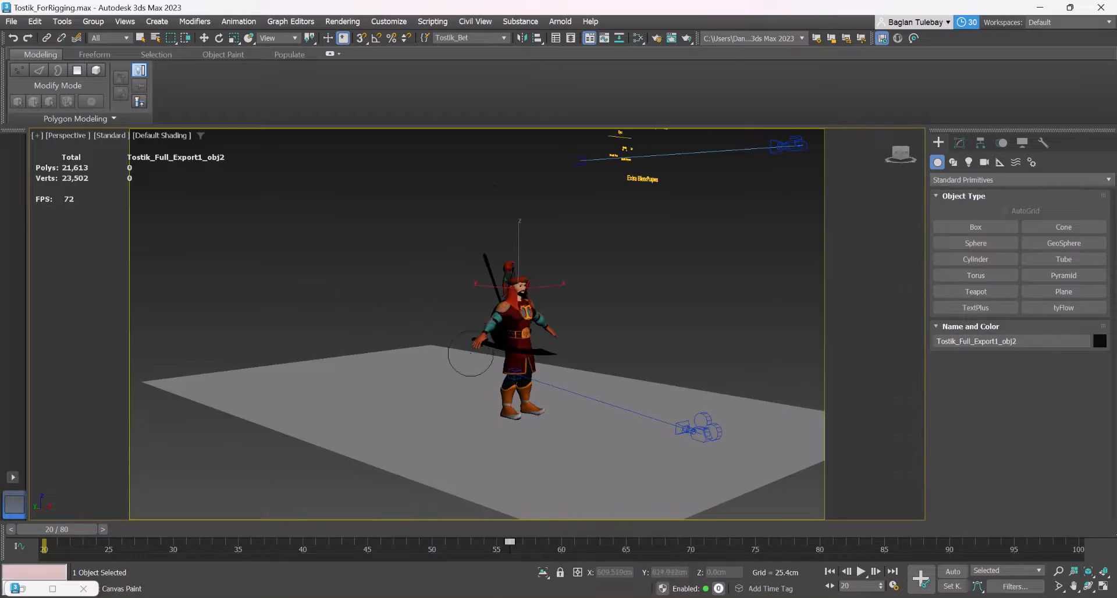
{"action": "scroll", "coordinate": [468, 361], "scroll_direction": "up", "scroll_amount": 5}
{"action": "middle_click_drag", "start_coordinate": [640, 317], "coordinate": [634, 346], "text": "alt"}
{"action": "scroll", "coordinate": [585, 338], "scroll_direction": "down", "scroll_amount": 3}
{"action": "left_click", "coordinate": [12, 22]}
{"action": "left_click", "coordinate": [35, 59]}
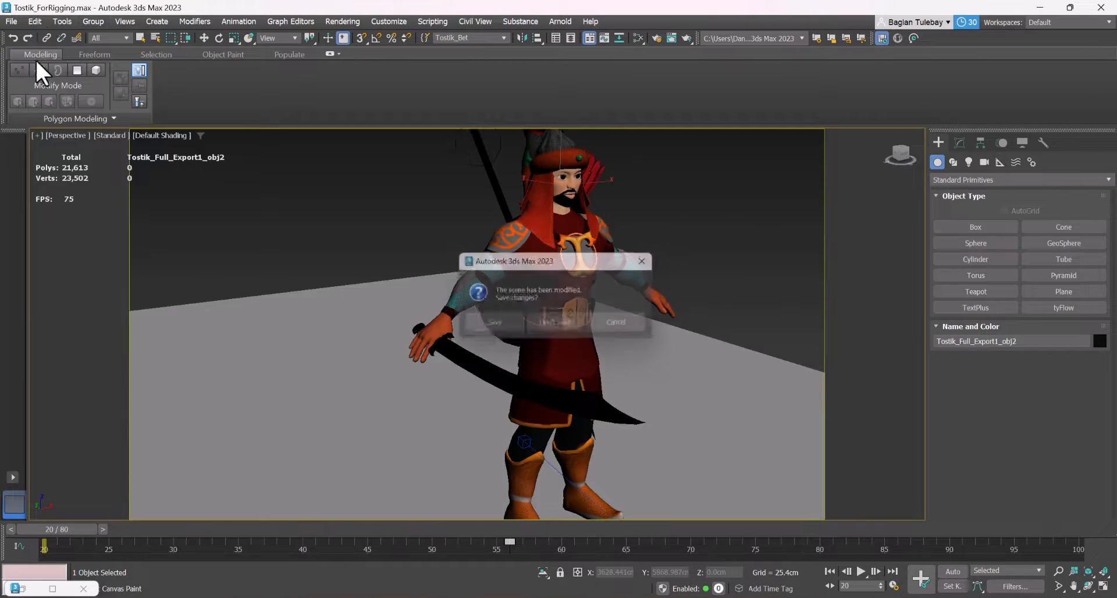
{"action": "left_click", "coordinate": [550, 317]}
{"action": "left_click", "coordinate": [527, 328]}
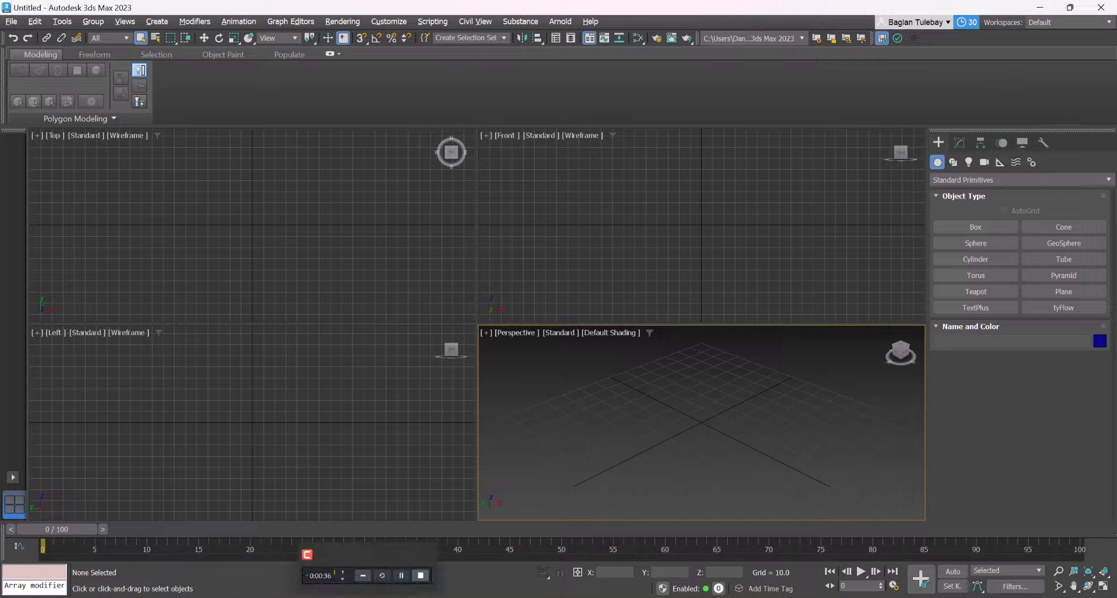
{"action": "left_click", "coordinate": [368, 597]}
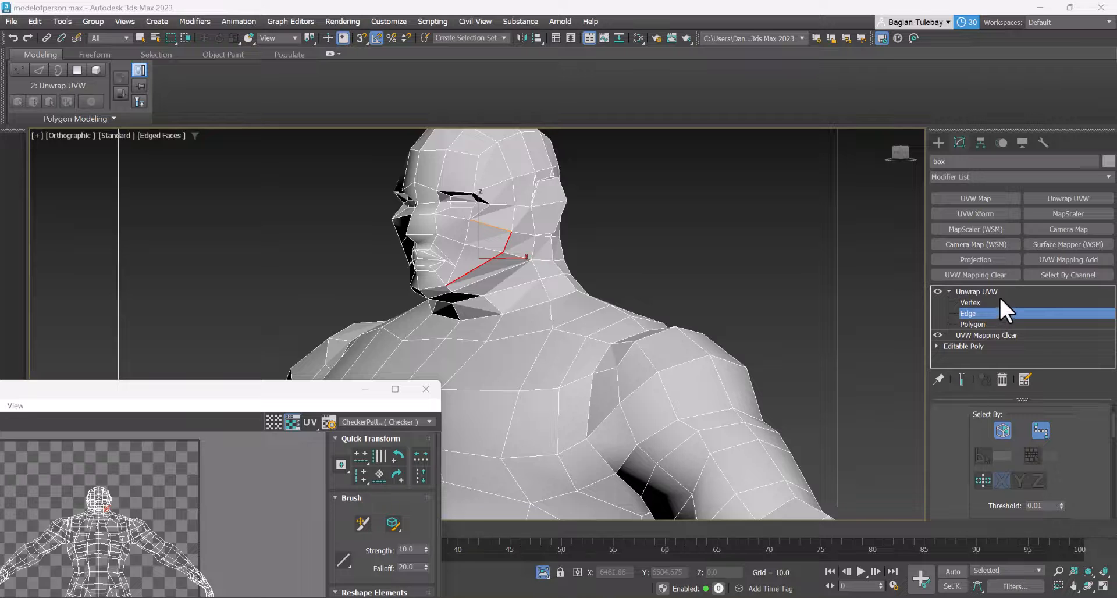
Delete the Unwrap UVW and UVW Mapping Clear modifiers from the body, leaving only the Editable Poly
{"action": "right_click", "coordinate": [988, 292]}
{"action": "left_click", "coordinate": [983, 311]}
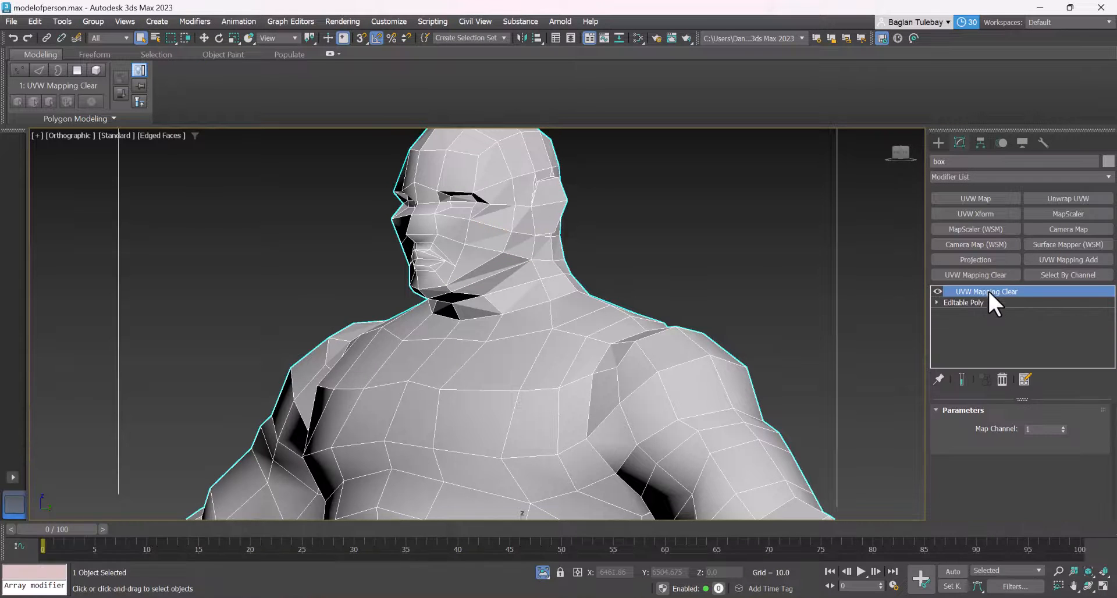
{"action": "right_click", "coordinate": [987, 291]}
{"action": "left_click", "coordinate": [989, 309]}
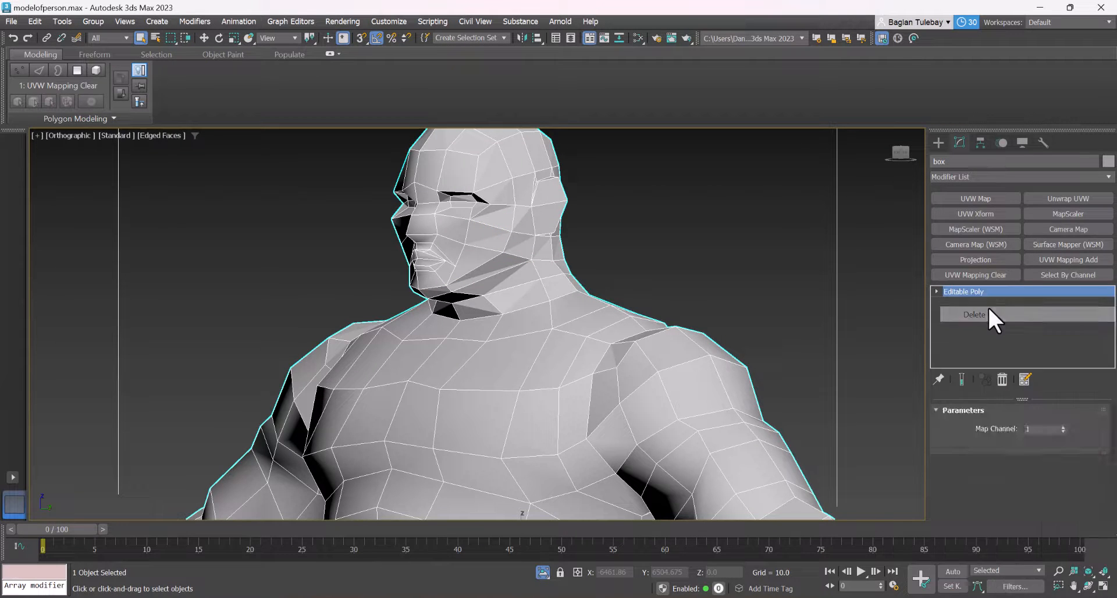
Apply UVW Mapping Clear and Unwrap UVW modifiers to the body and switch the unwrap to edge selection
{"action": "left_click", "coordinate": [984, 273]}
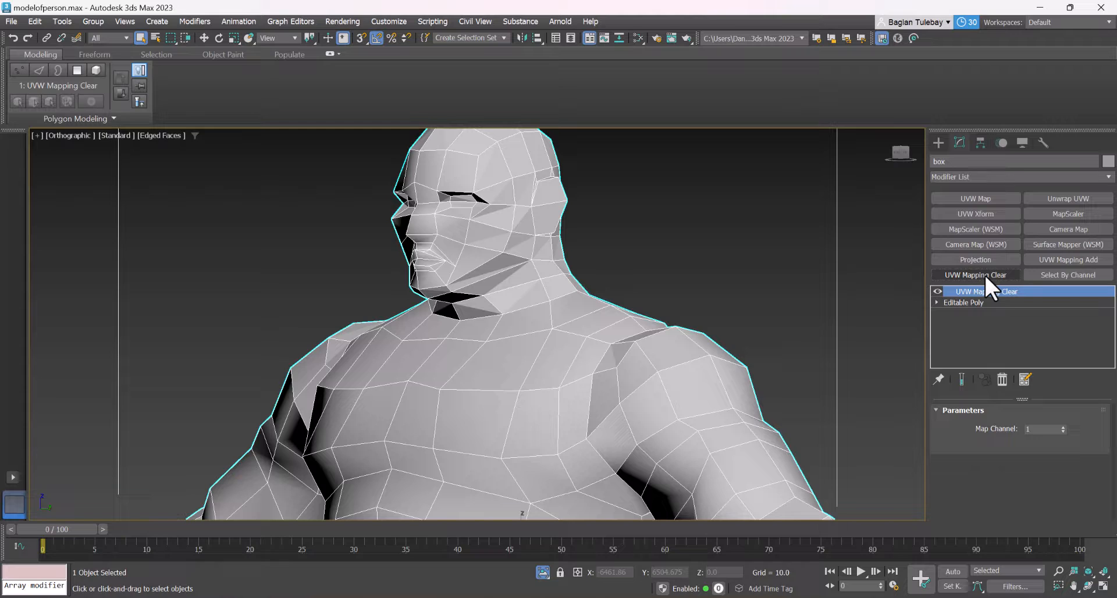
{"action": "left_click", "coordinate": [1059, 200]}
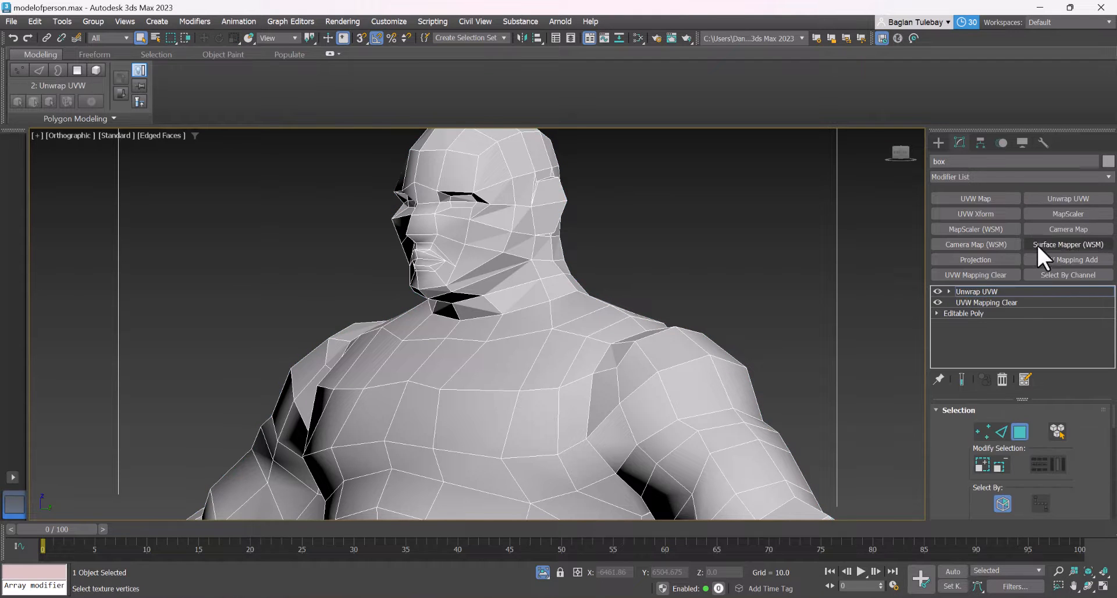
{"action": "left_click", "coordinate": [1001, 430]}
{"action": "scroll", "coordinate": [770, 385], "scroll_direction": "down", "scroll_amount": 2}
{"action": "scroll", "coordinate": [534, 294], "scroll_direction": "up", "scroll_amount": 4}
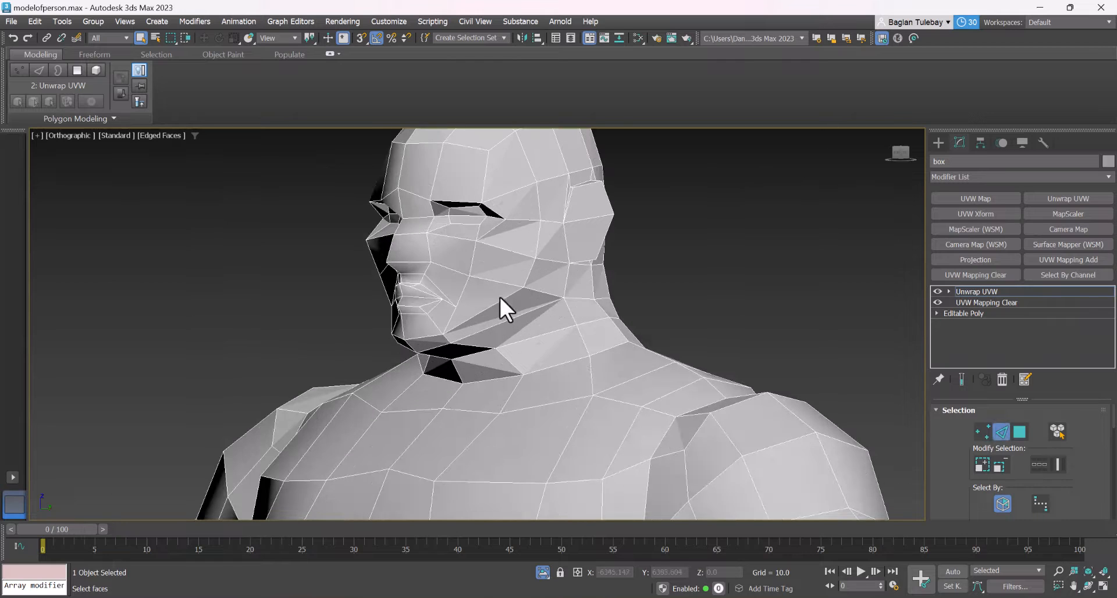
Select an edge in front of the ear and extend it down the cheek with point-to-point edge selection
{"action": "left_click", "coordinate": [538, 242]}
{"action": "scroll", "coordinate": [968, 427], "scroll_direction": "down", "scroll_amount": 1}
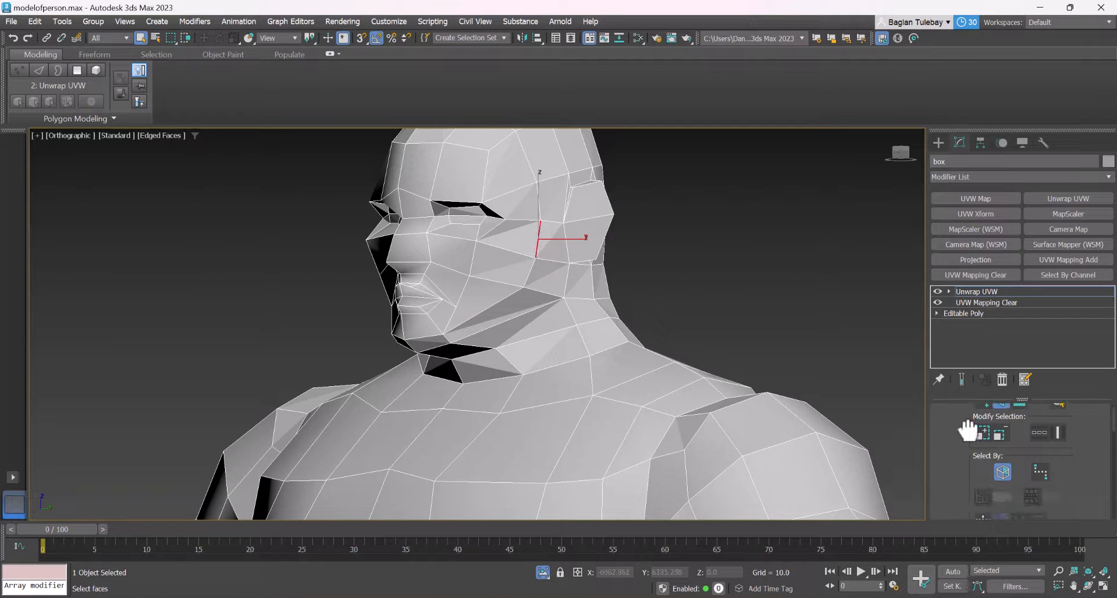
{"action": "left_click", "coordinate": [1041, 468]}
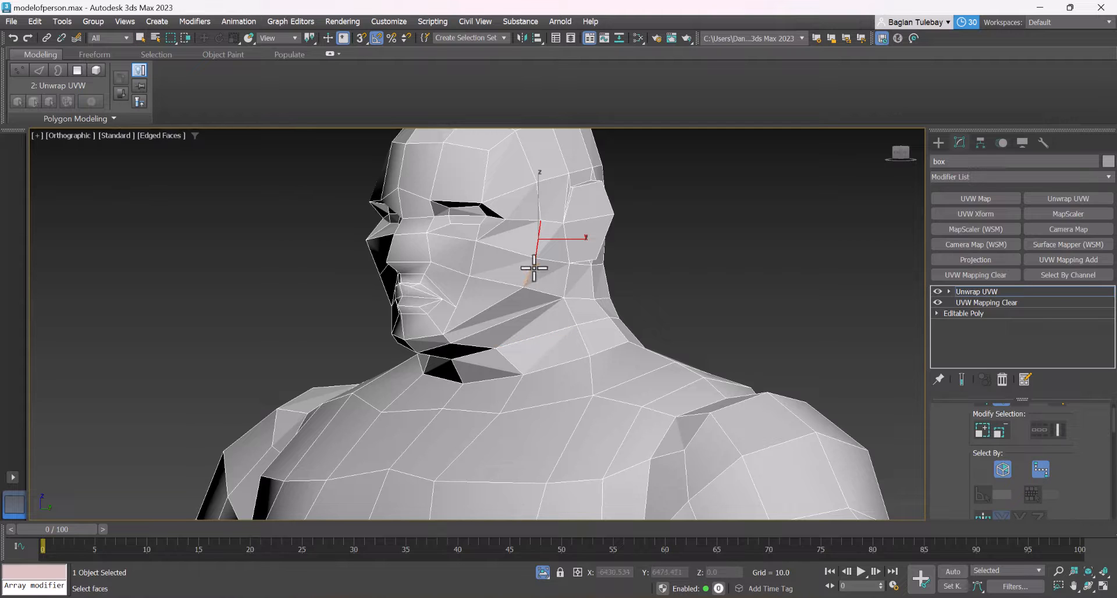
{"action": "scroll", "coordinate": [605, 338], "scroll_direction": "down", "scroll_amount": 5}
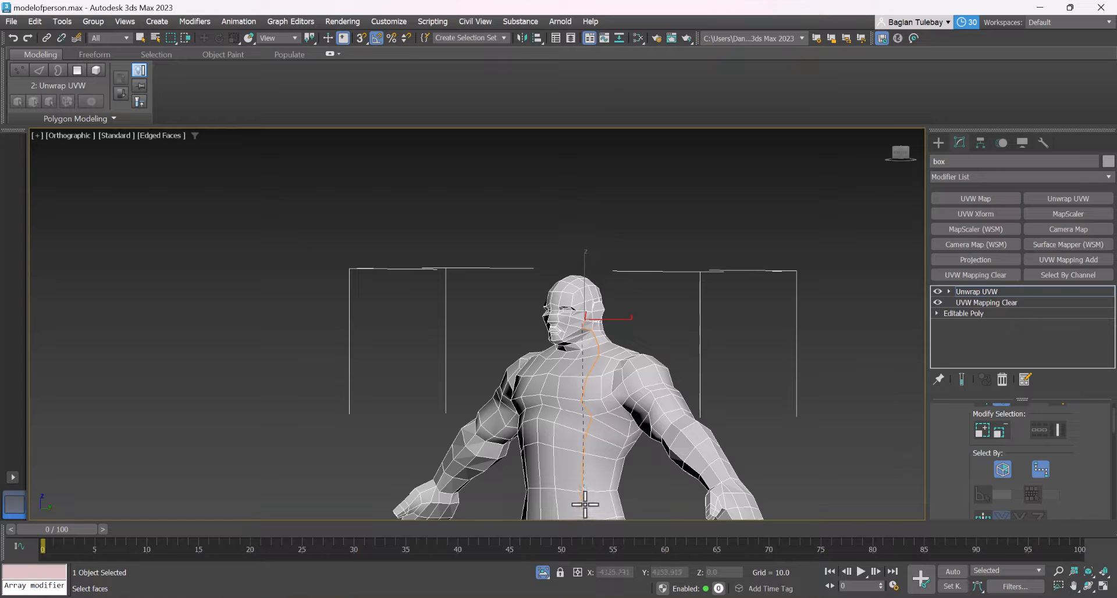
{"action": "scroll", "coordinate": [581, 311], "scroll_direction": "up", "scroll_amount": 5}
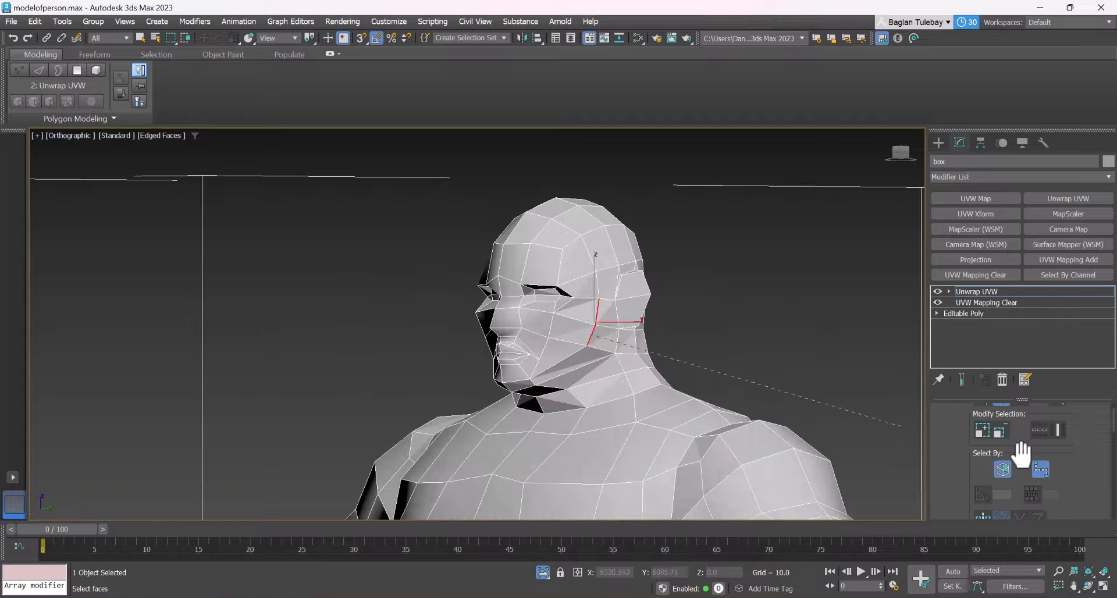
Enable symmetrical geometry selection on X, continue the edge path along the jaw to the chin, and leave edge editing
{"action": "left_click_drag", "start_coordinate": [957, 465], "coordinate": [965, 418]}
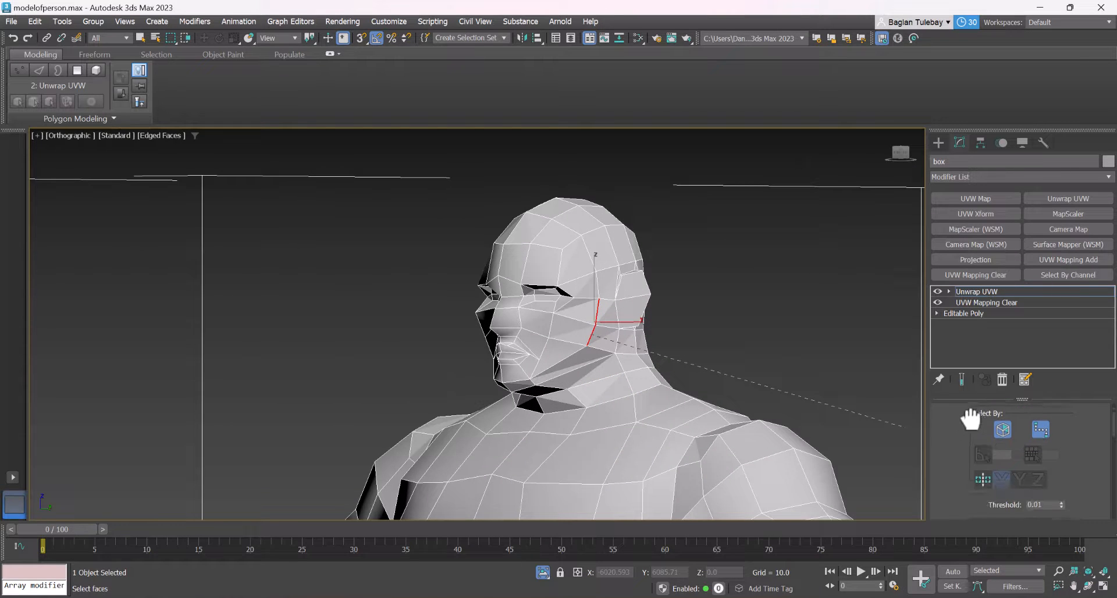
{"action": "left_click", "coordinate": [980, 478]}
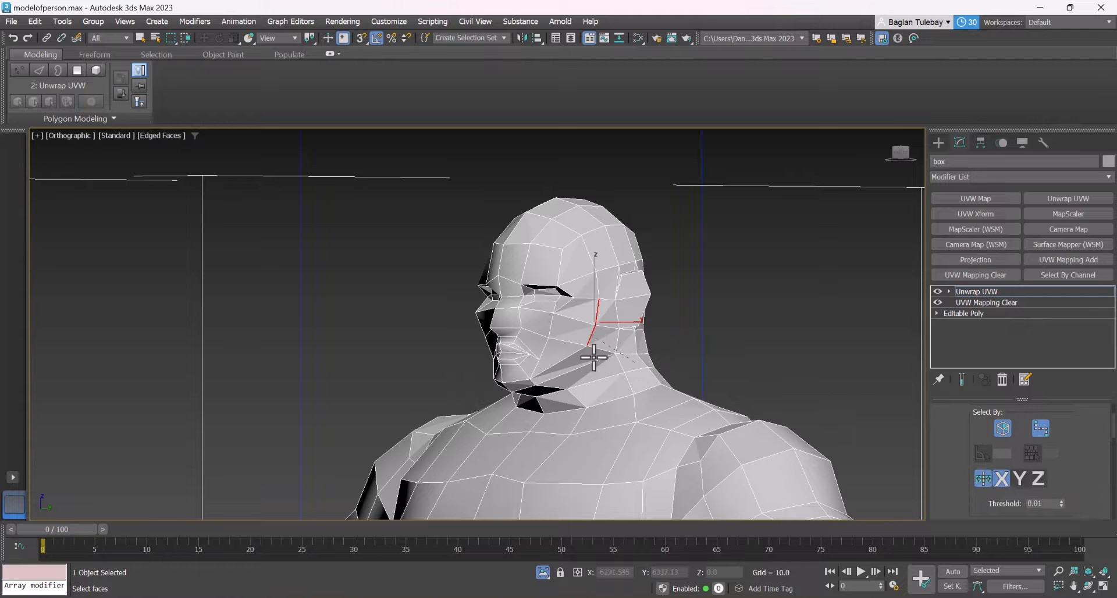
{"action": "scroll", "coordinate": [593, 356], "scroll_direction": "up", "scroll_amount": 2}
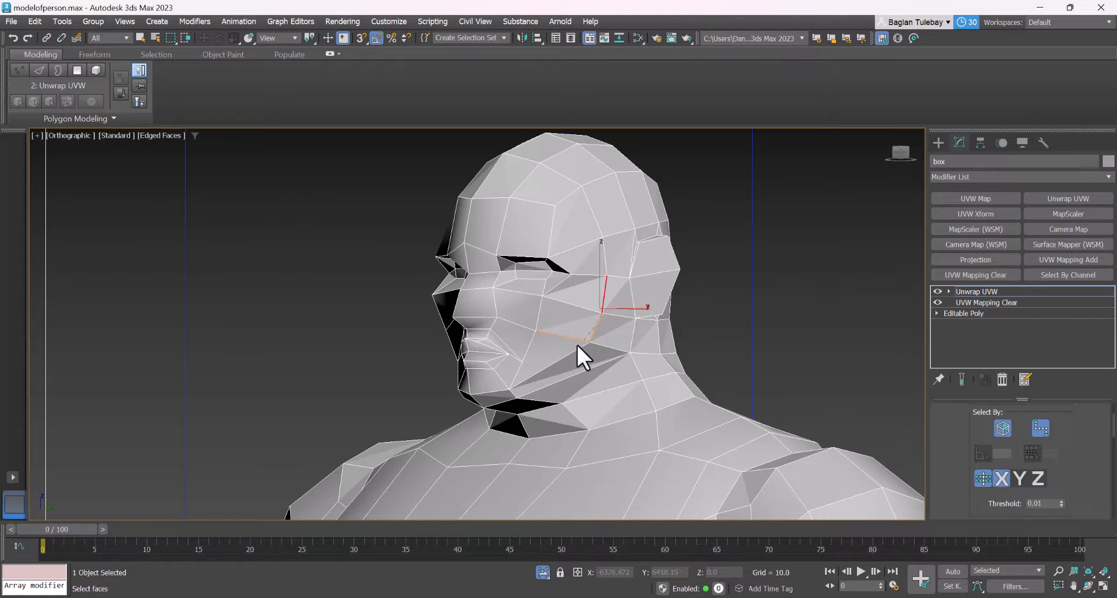
{"action": "middle_click_drag", "start_coordinate": [577, 344], "coordinate": [740, 313], "text": "alt"}
{"action": "scroll", "coordinate": [605, 311], "scroll_direction": "up", "scroll_amount": 2}
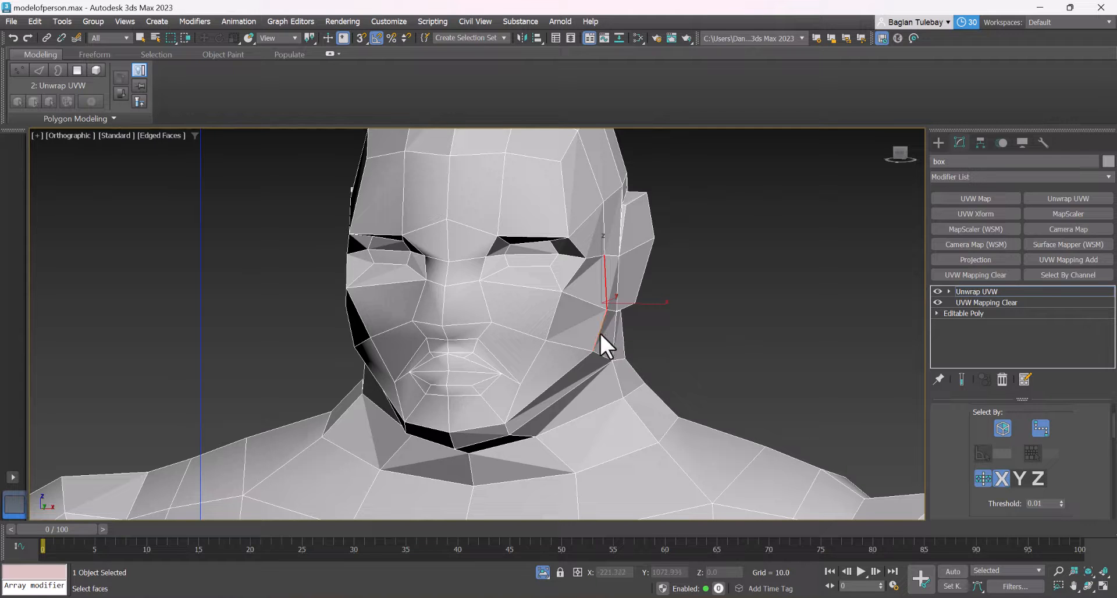
{"action": "middle_click_drag", "start_coordinate": [650, 323], "coordinate": [583, 366], "text": "alt"}
{"action": "left_click", "coordinate": [559, 368]}
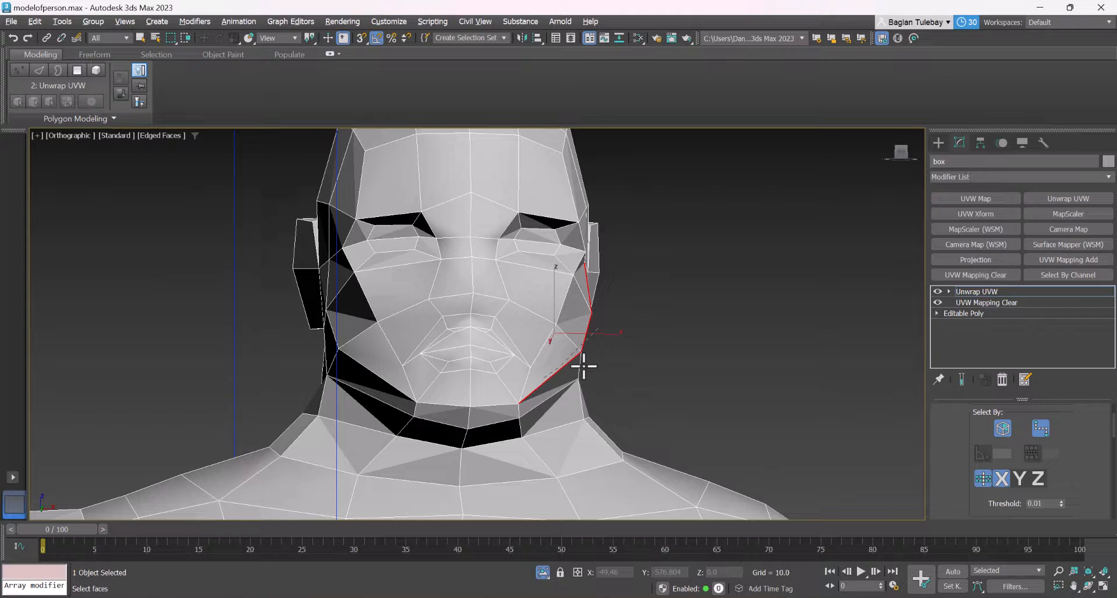
{"action": "left_click", "coordinate": [494, 405]}
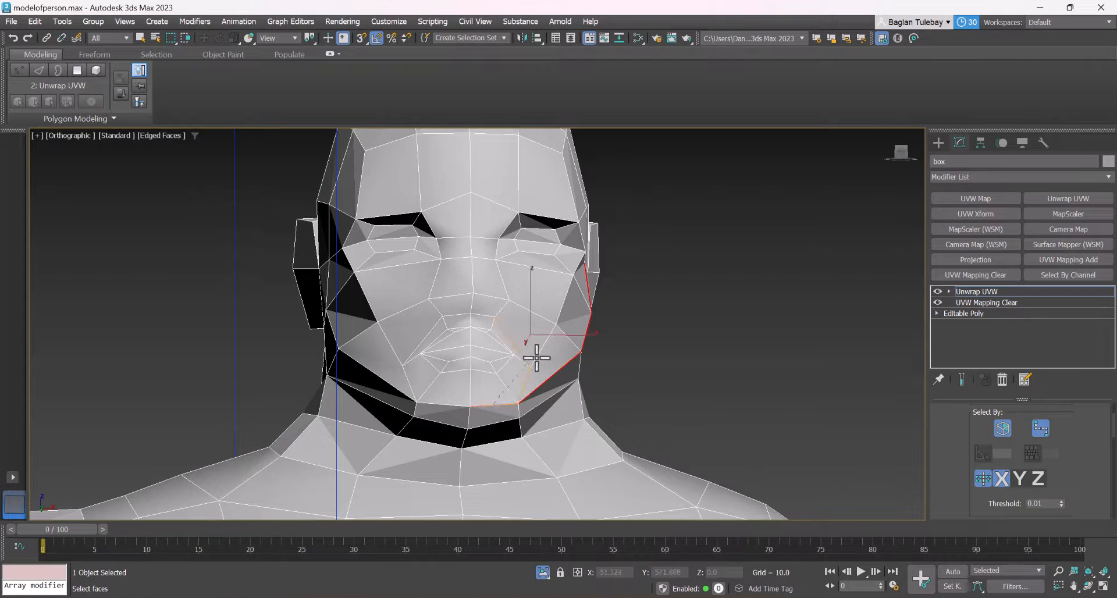
{"action": "scroll", "coordinate": [564, 325], "scroll_direction": "down", "scroll_amount": 5}
{"action": "middle_click_drag", "start_coordinate": [590, 317], "coordinate": [578, 358], "text": "alt"}
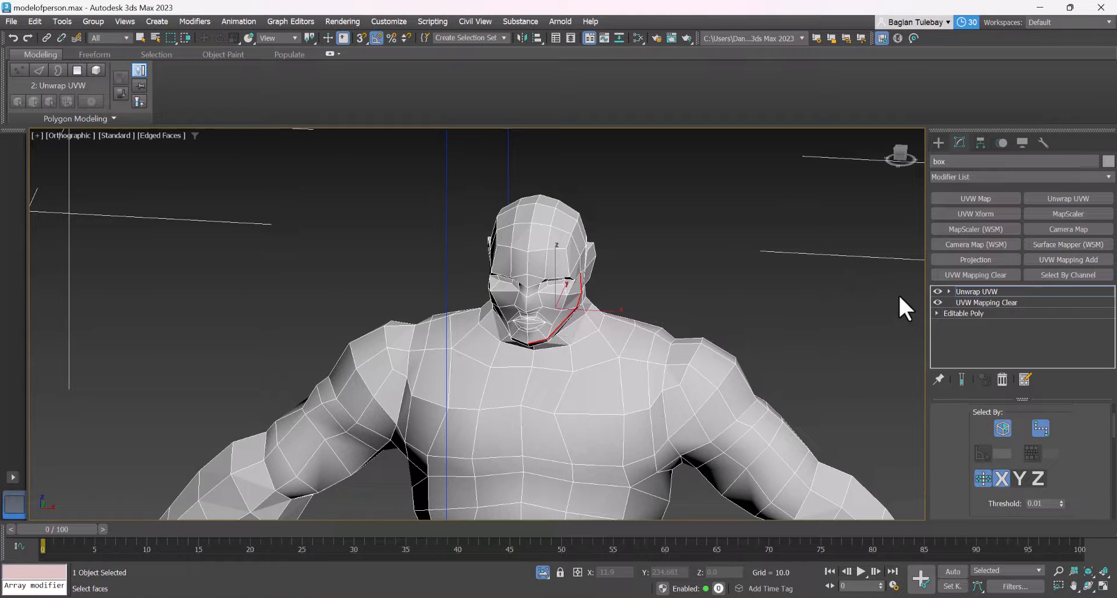
{"action": "right_click", "coordinate": [972, 292]}
{"action": "left_click", "coordinate": [971, 291]}
{"action": "scroll", "coordinate": [788, 238], "scroll_direction": "down", "scroll_amount": 6}
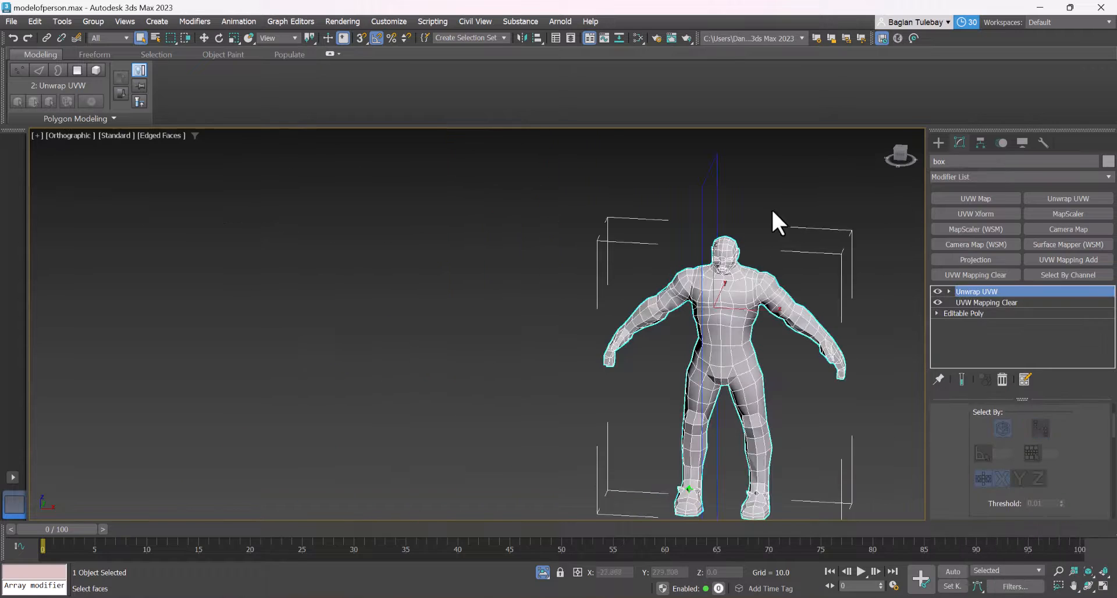
{"action": "scroll", "coordinate": [751, 281], "scroll_direction": "down", "scroll_amount": 3}
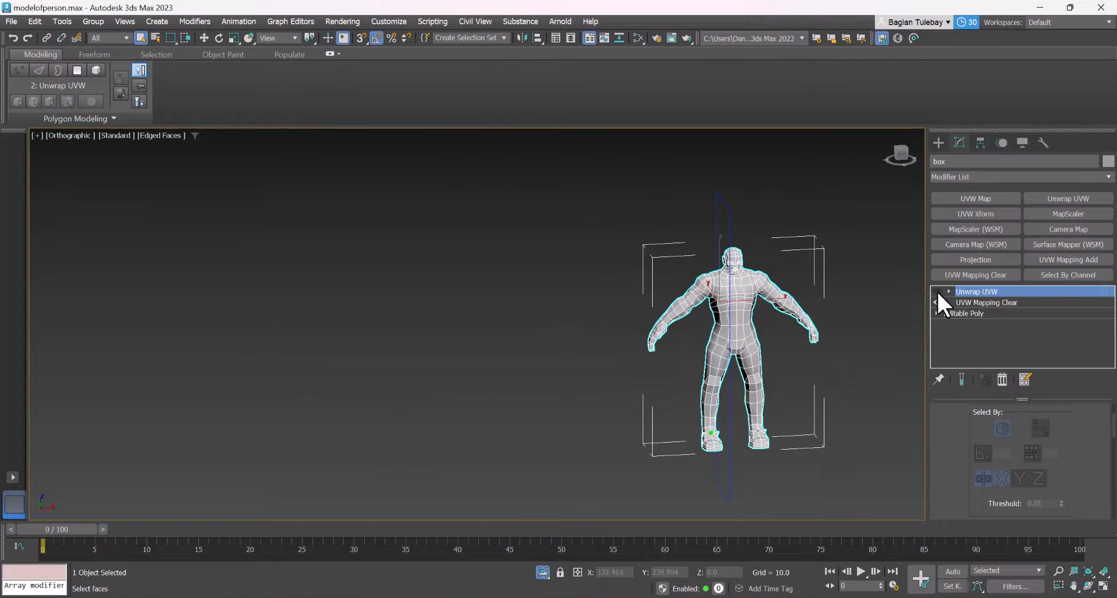
{"action": "left_click", "coordinate": [953, 312]}
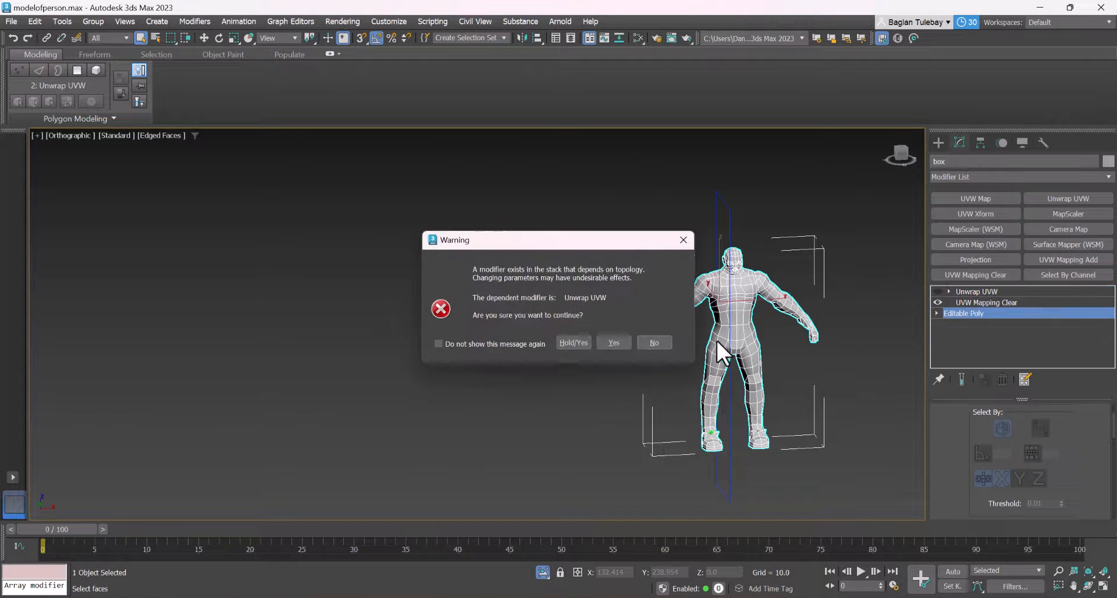
{"action": "left_click", "coordinate": [614, 341]}
{"action": "left_click", "coordinate": [980, 290]}
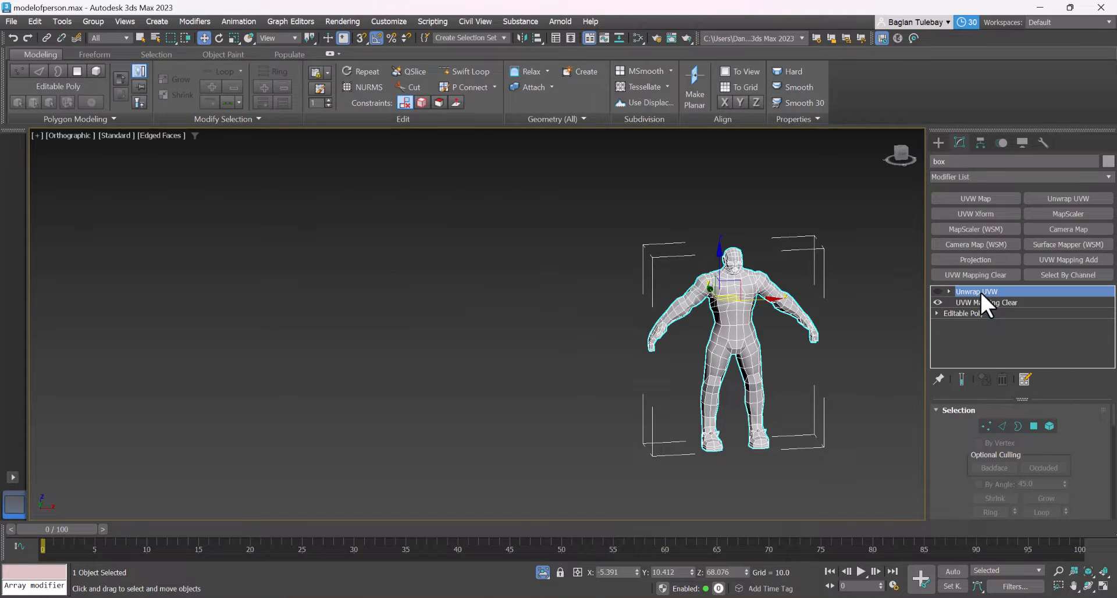
{"action": "left_click", "coordinate": [948, 291]}
{"action": "left_click", "coordinate": [948, 292]}
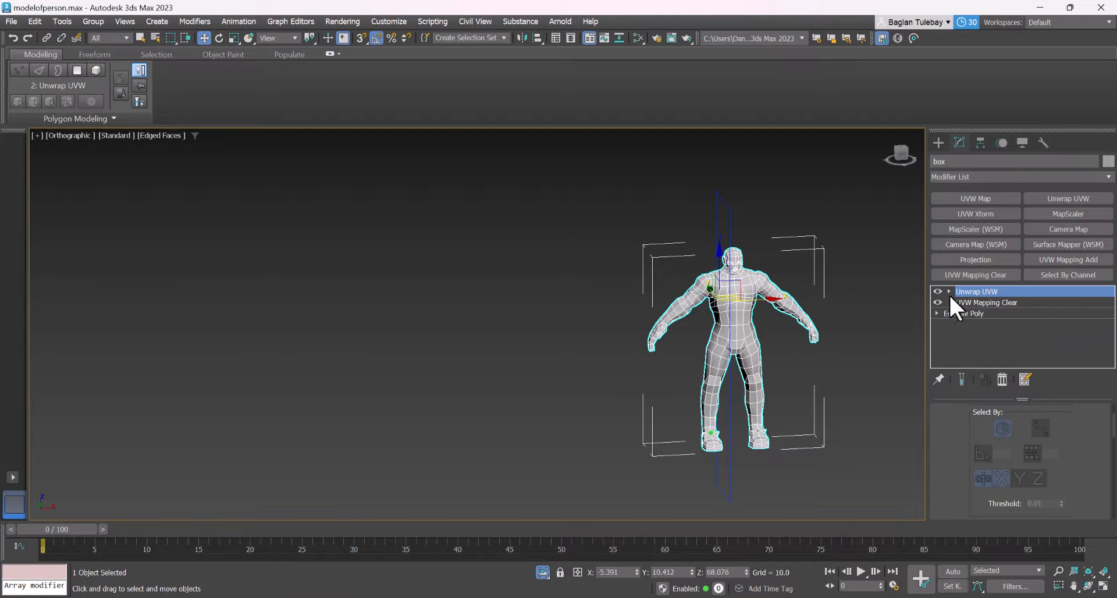
{"action": "right_click", "coordinate": [963, 290]}
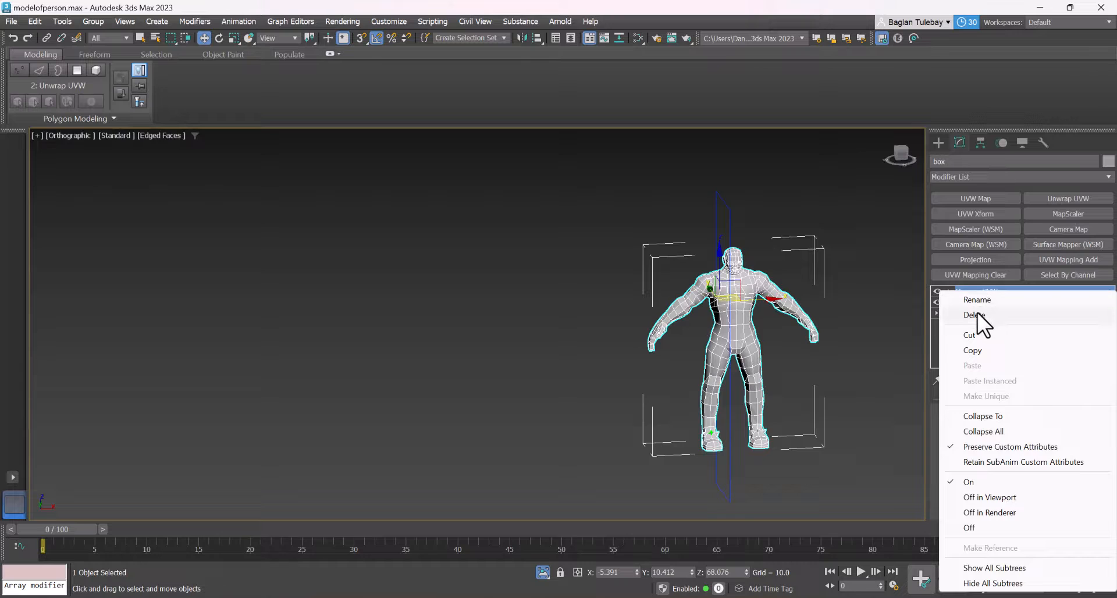
{"action": "left_click", "coordinate": [905, 308]}
{"action": "left_click", "coordinate": [749, 340]}
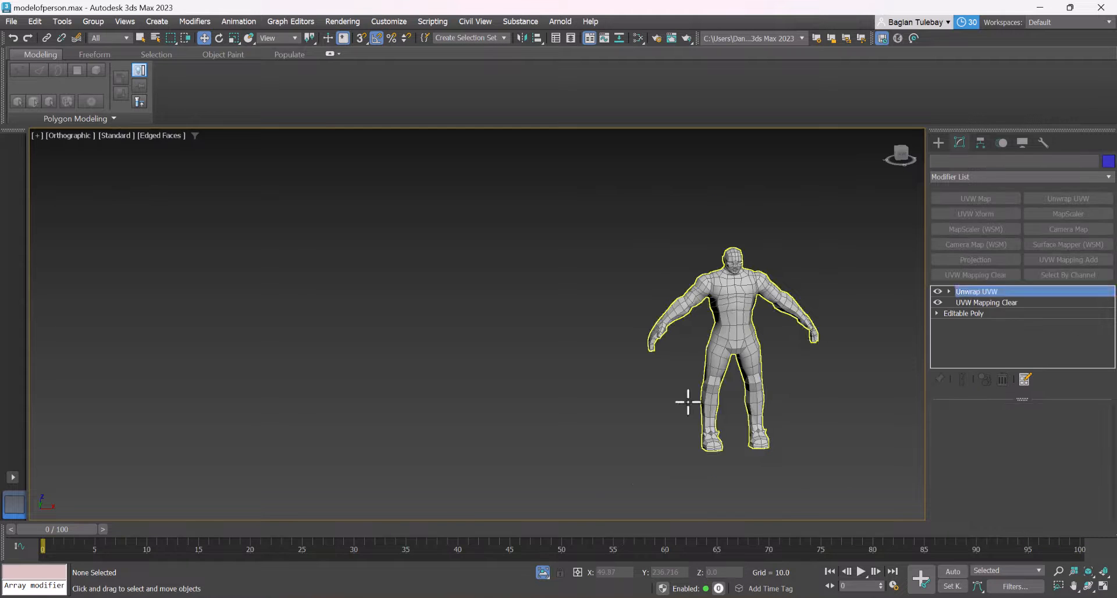
End the body's isolation and try different symmetrical selection thresholds at the unwrap's vertex level
{"action": "left_click", "coordinate": [539, 571]}
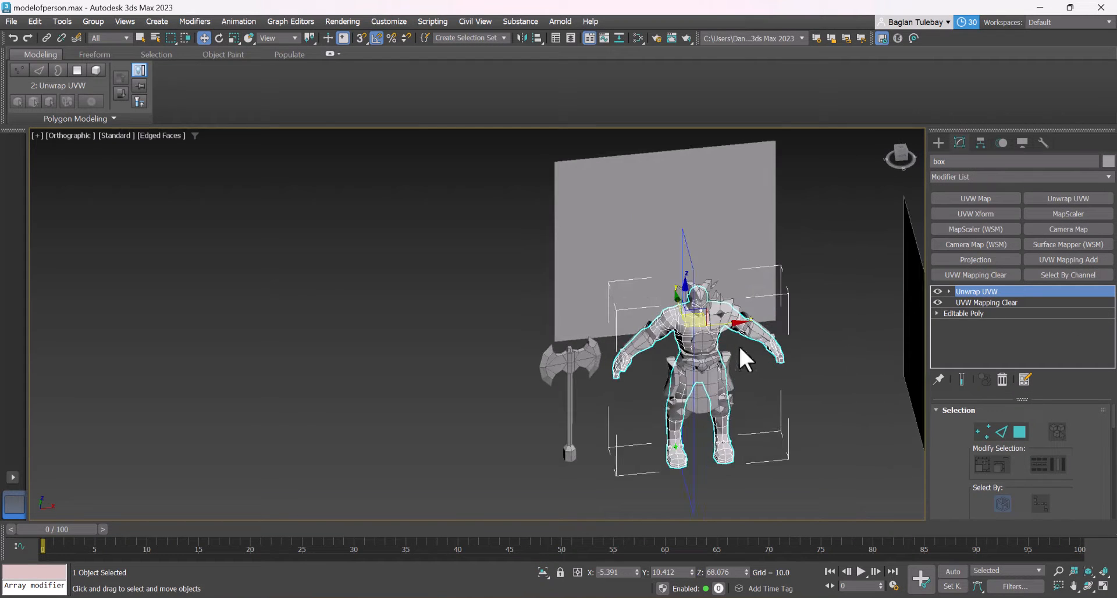
{"action": "left_click", "coordinate": [948, 291]}
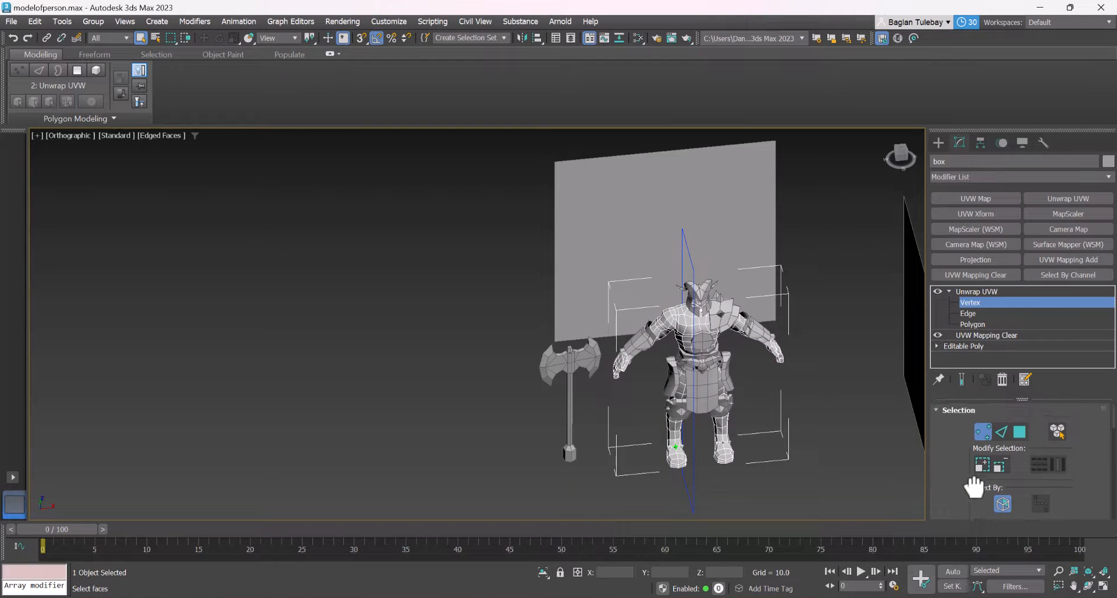
{"action": "scroll", "coordinate": [1042, 391], "scroll_direction": "down", "scroll_amount": 5}
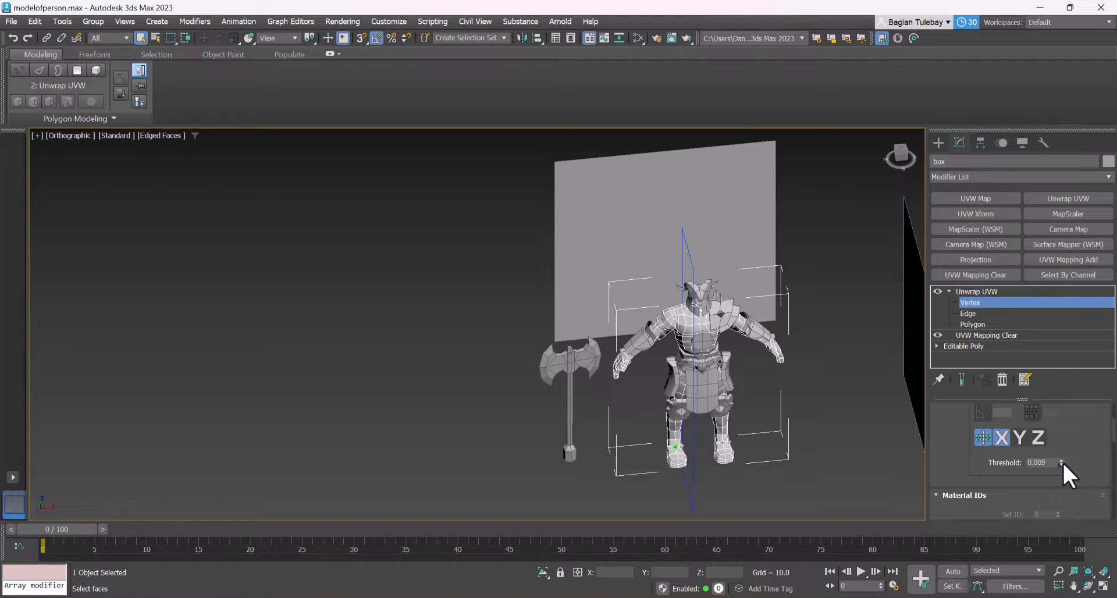
{"action": "left_click_drag", "start_coordinate": [1062, 462], "coordinate": [1068, 420]}
{"action": "left_click_drag", "start_coordinate": [1061, 463], "coordinate": [1068, 269]}
{"action": "left_click_drag", "start_coordinate": [1064, 490], "coordinate": [1073, 548]}
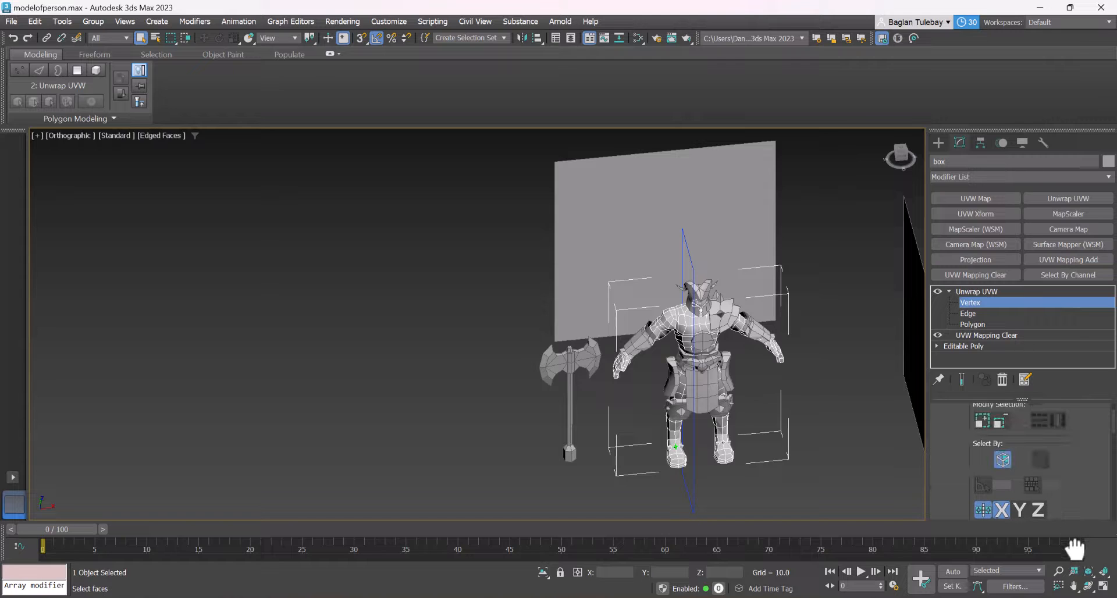
{"action": "left_click", "coordinate": [948, 291]}
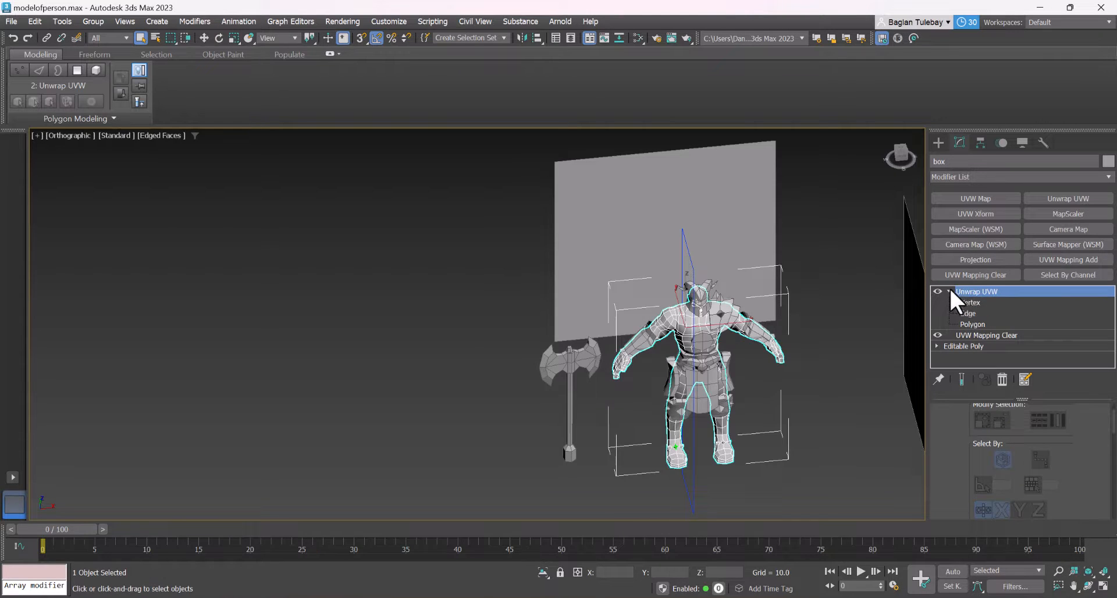
Remove both the Unwrap UVW and the UVW Mapping Clear modifier from the body's stack again
{"action": "right_click", "coordinate": [982, 292]}
{"action": "left_click", "coordinate": [976, 311]}
{"action": "right_click", "coordinate": [980, 293]}
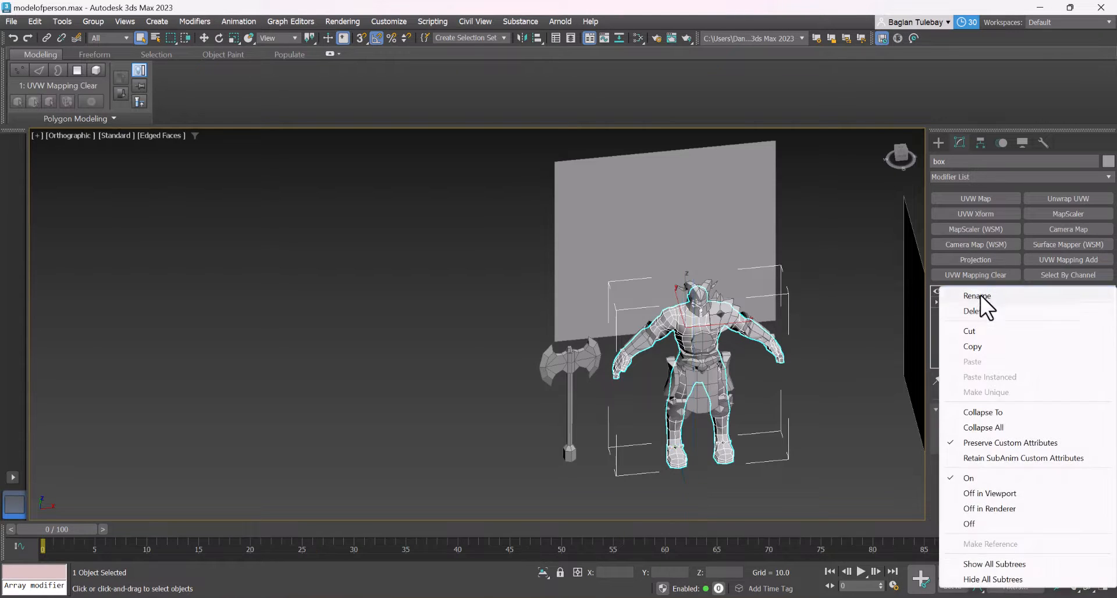
{"action": "left_click", "coordinate": [978, 311]}
Select all parts of the armoured character without the axe and group them under the default name
{"action": "scroll", "coordinate": [767, 354], "scroll_direction": "up", "scroll_amount": 1}
{"action": "middle_click_drag", "start_coordinate": [767, 353], "coordinate": [761, 401], "text": "alt"}
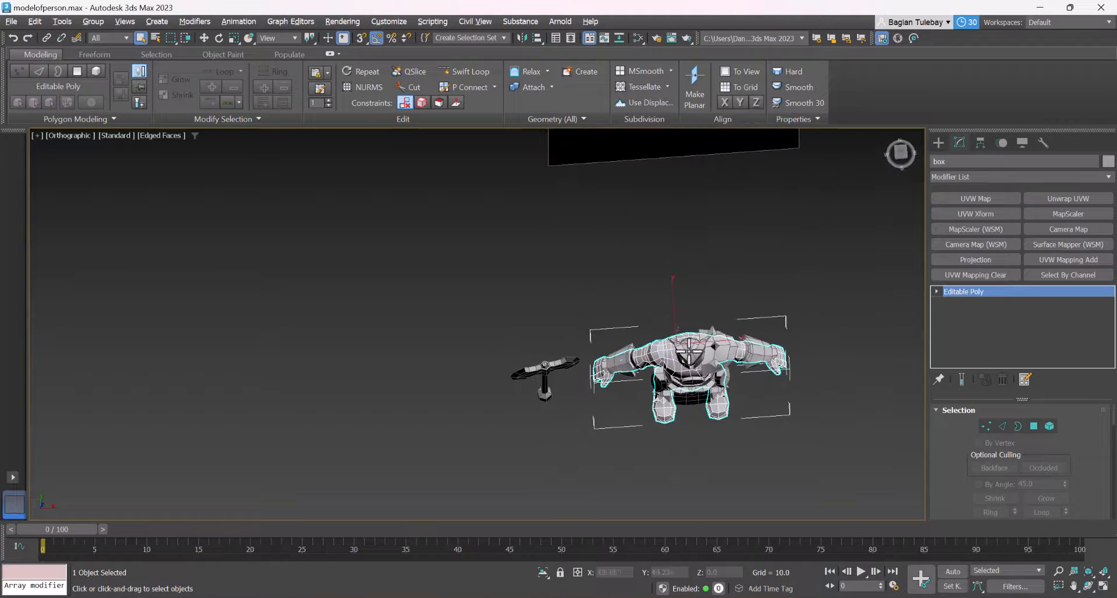
{"action": "left_click_drag", "start_coordinate": [585, 302], "coordinate": [666, 368]}
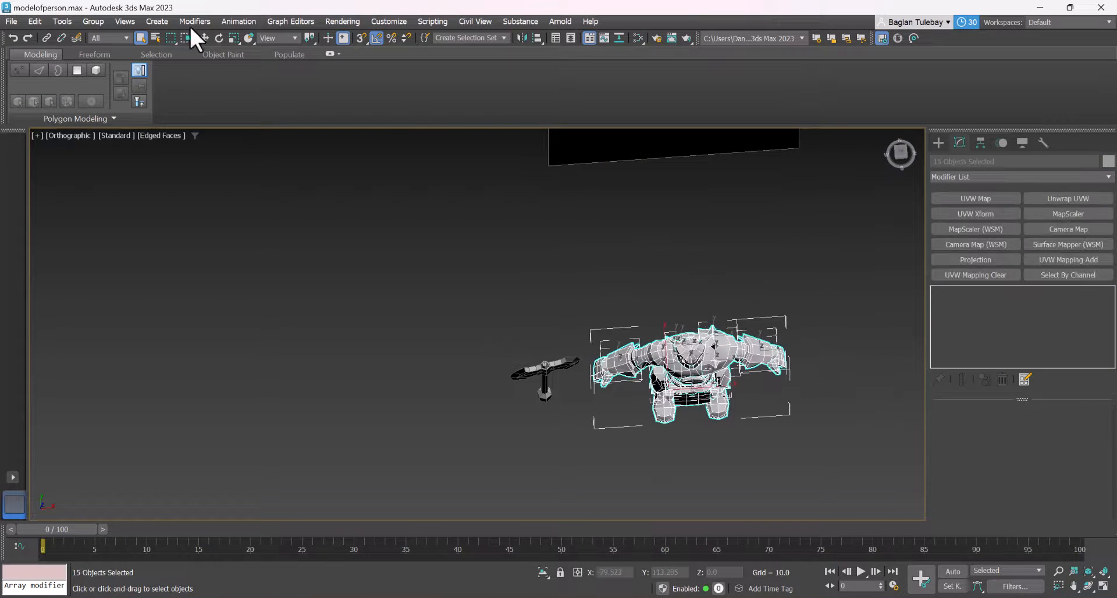
{"action": "left_click", "coordinate": [91, 22]}
{"action": "left_click", "coordinate": [117, 36]}
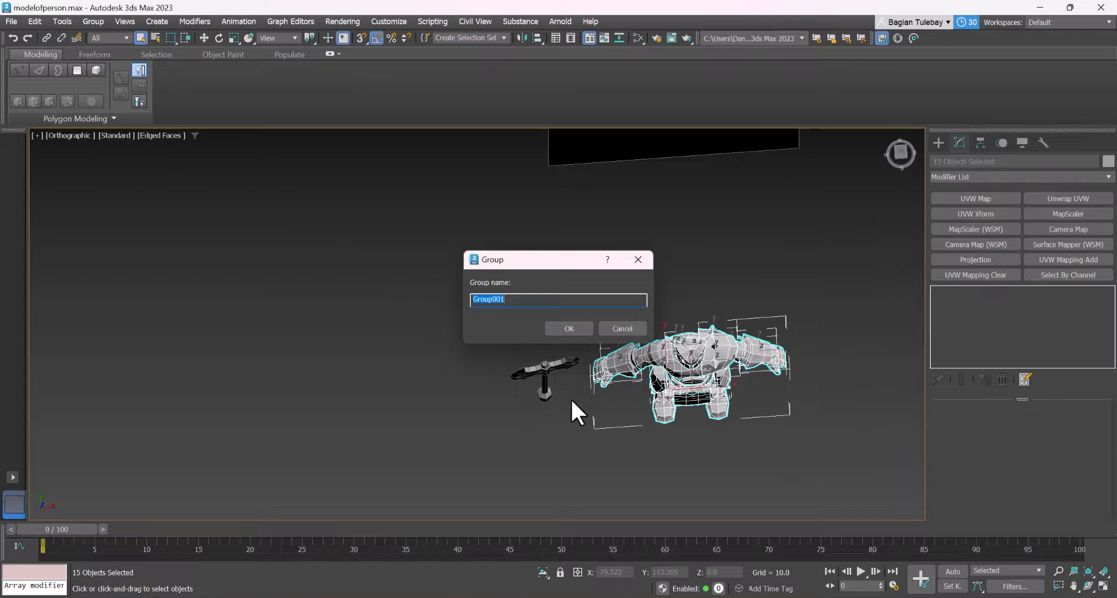
{"action": "left_click", "coordinate": [563, 328]}
Set the character group's X and Y position to 0 with the Move tool and isolate the group
{"action": "left_click", "coordinate": [980, 143]}
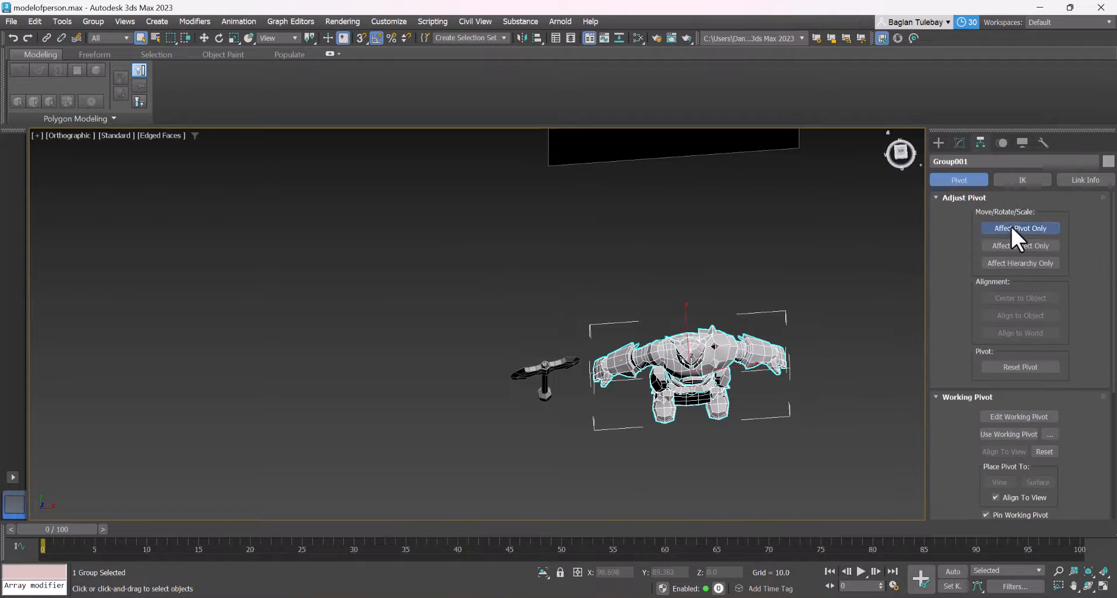
{"action": "left_click", "coordinate": [938, 143]}
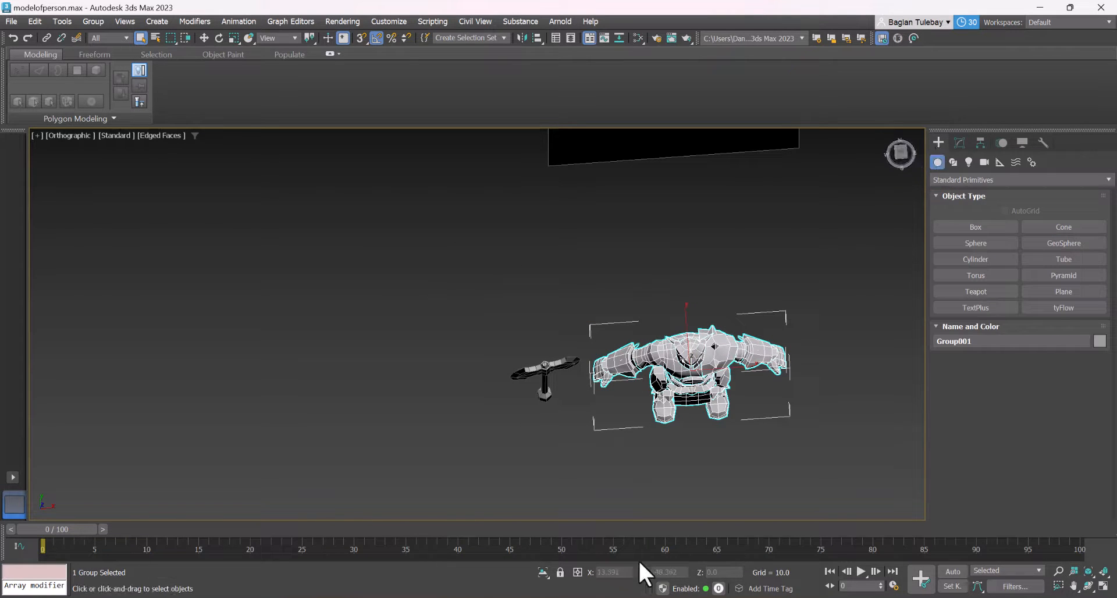
{"action": "key", "text": "w"}
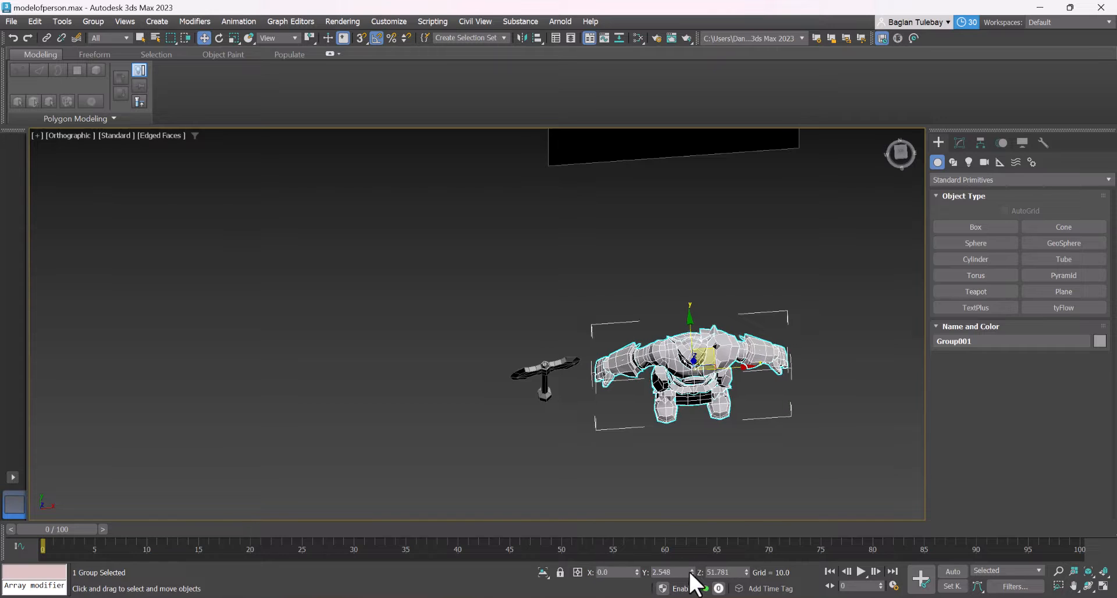
{"action": "right_click", "coordinate": [691, 573]}
{"action": "middle_click_drag", "start_coordinate": [703, 407], "coordinate": [695, 358], "text": "alt"}
{"action": "left_click", "coordinate": [544, 575]}
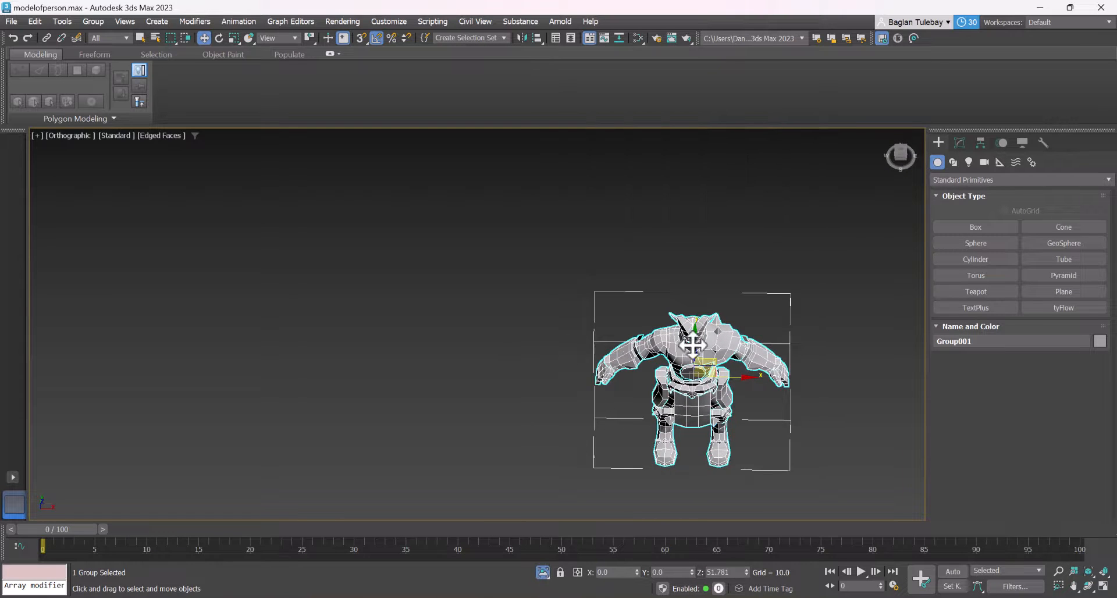
Open the character group and select the body mesh inside it
{"action": "scroll", "coordinate": [692, 346], "scroll_direction": "up", "scroll_amount": 3}
{"action": "left_click", "coordinate": [93, 22]}
{"action": "left_click", "coordinate": [109, 71]}
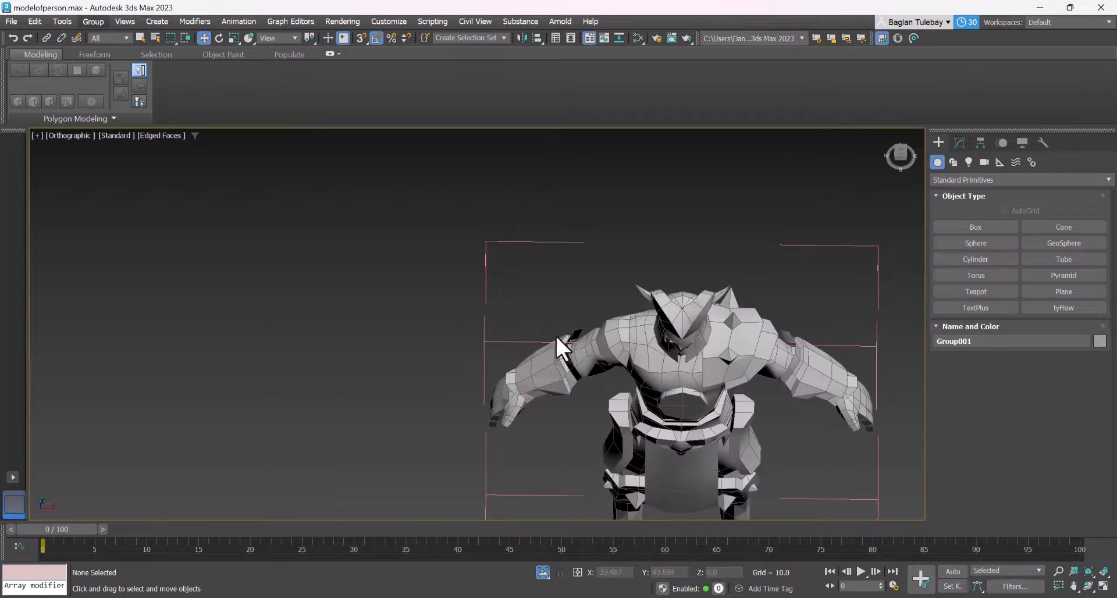
{"action": "left_click", "coordinate": [643, 356]}
{"action": "middle_click_drag", "start_coordinate": [643, 356], "coordinate": [661, 301], "text": "alt"}
Try setting the body's own X position to 0
{"action": "left_click", "coordinate": [979, 143]}
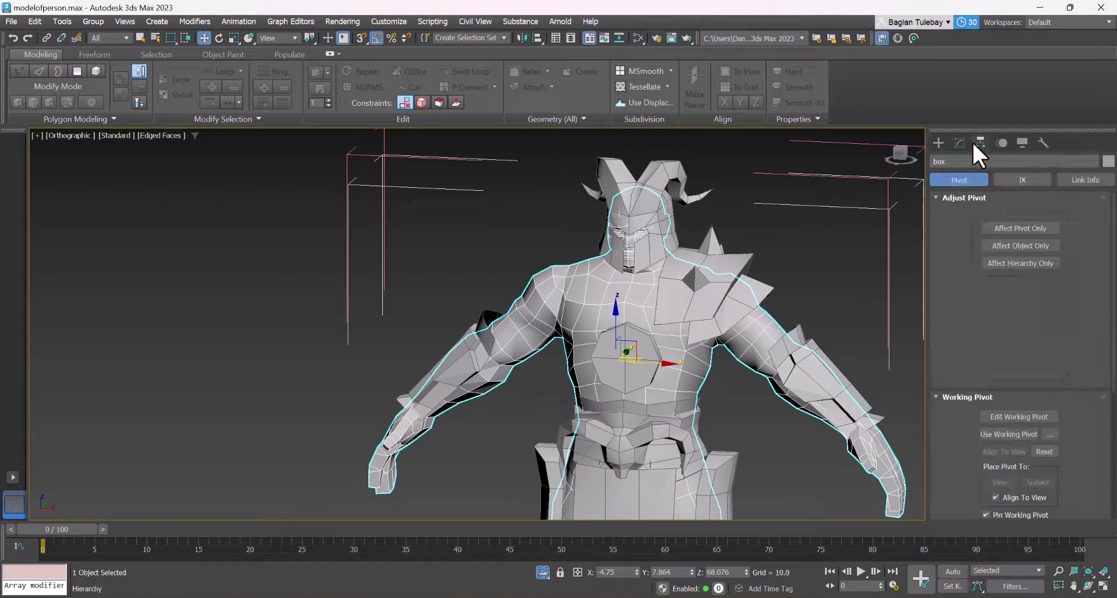
{"action": "left_click", "coordinate": [960, 142]}
{"action": "scroll", "coordinate": [640, 512], "scroll_direction": "down", "scroll_amount": 3}
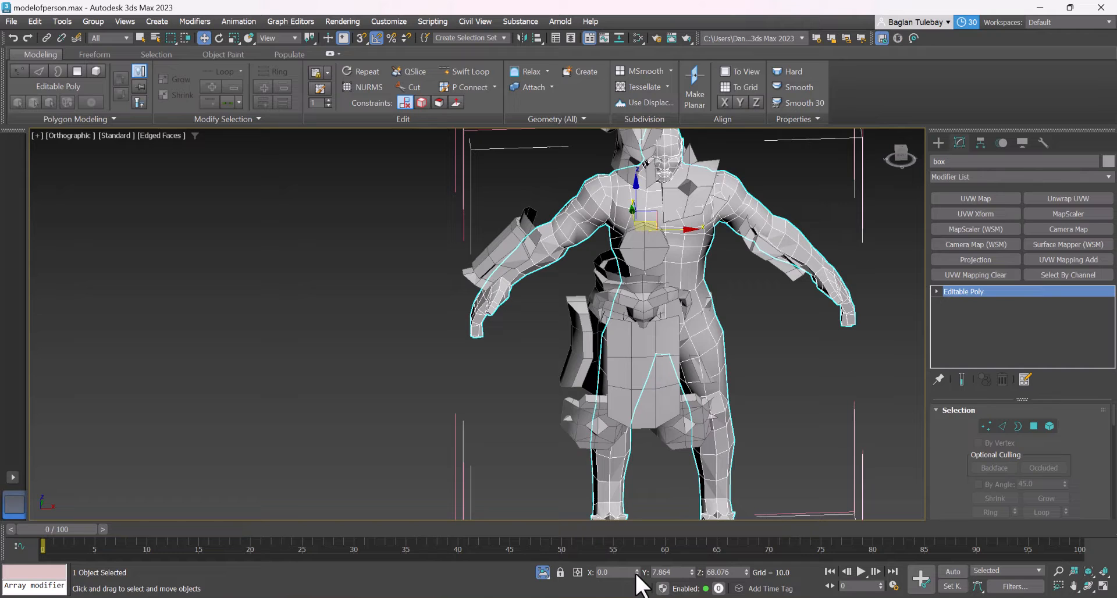
{"action": "scroll", "coordinate": [648, 429], "scroll_direction": "down", "scroll_amount": 3}
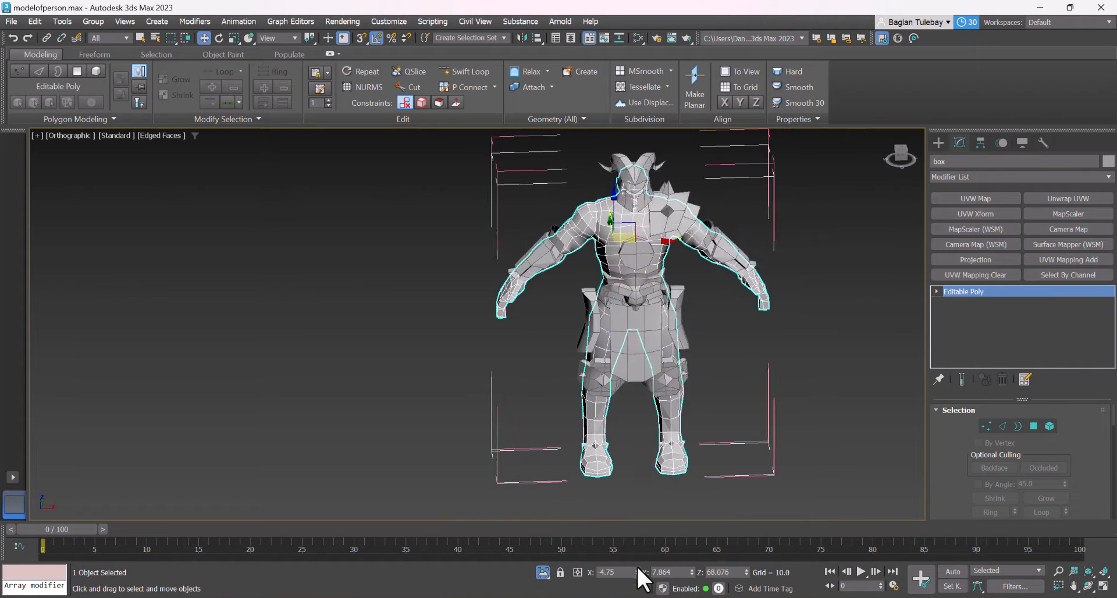
Centre the body's pivot to the object with Affect Pivot Only and return to its modifier stack
{"action": "scroll", "coordinate": [657, 201], "scroll_direction": "up", "scroll_amount": 5}
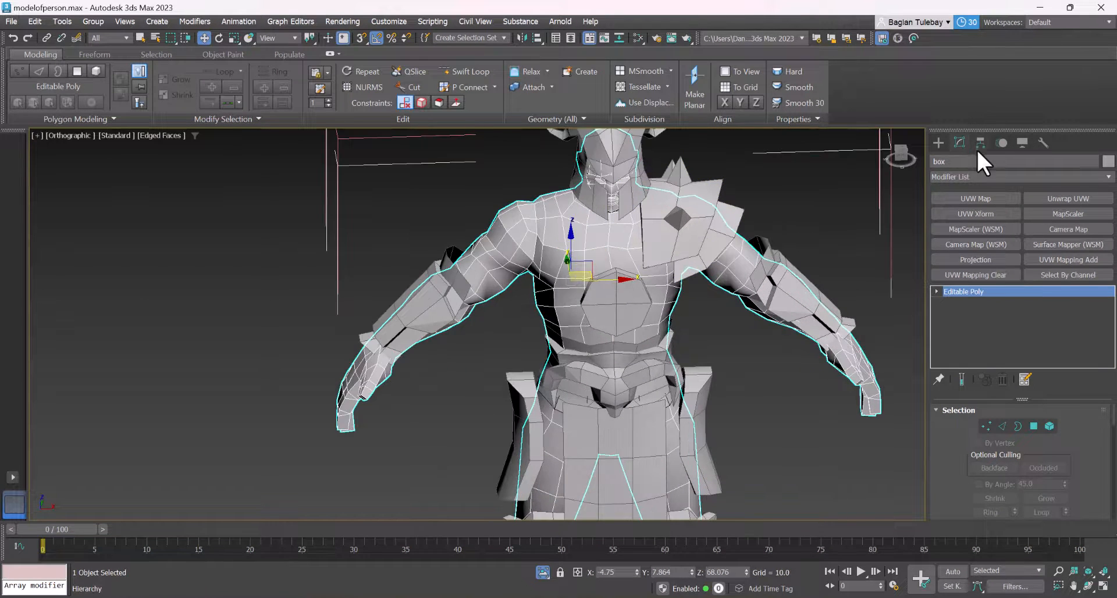
{"action": "left_click", "coordinate": [980, 144]}
{"action": "left_click", "coordinate": [1005, 228]}
{"action": "left_click", "coordinate": [1011, 297]}
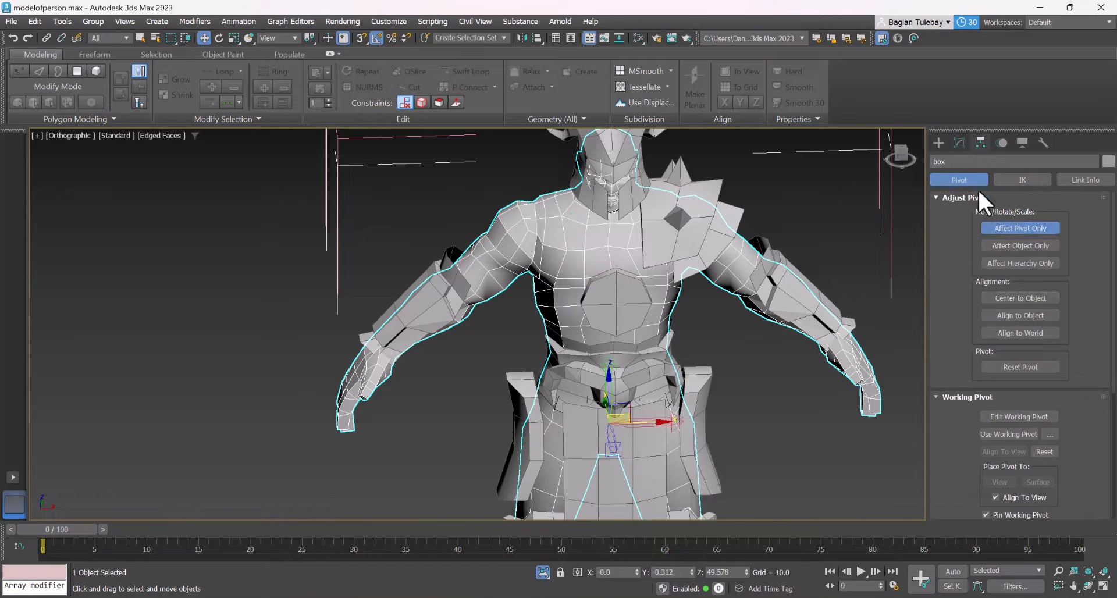
{"action": "left_click", "coordinate": [959, 142]}
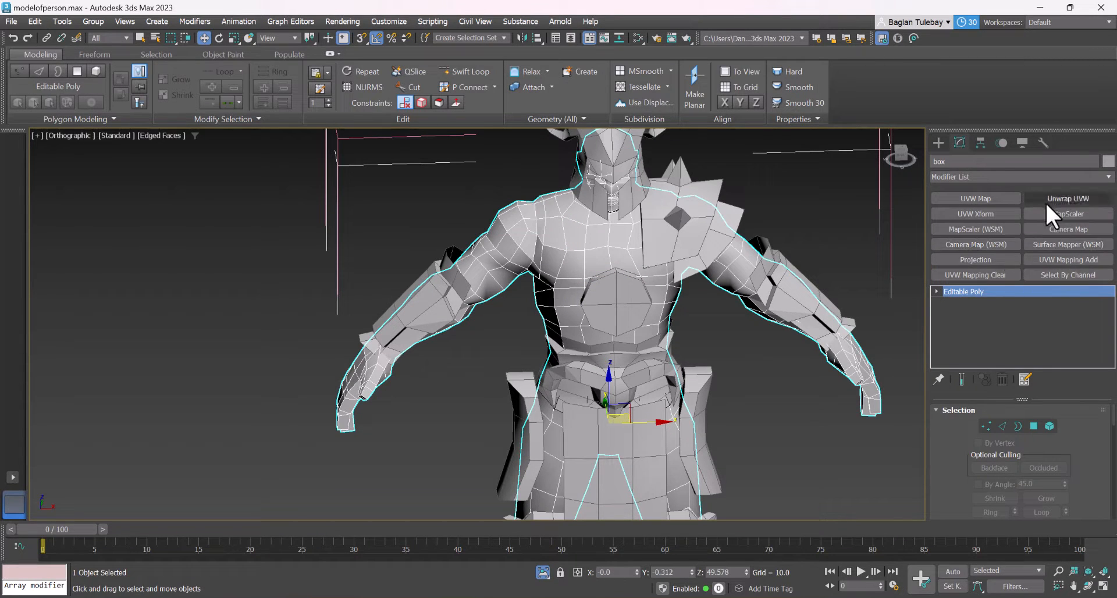
Add UVW Mapping Clear and Unwrap UVW modifiers to the body and isolate it
{"action": "left_click", "coordinate": [993, 276]}
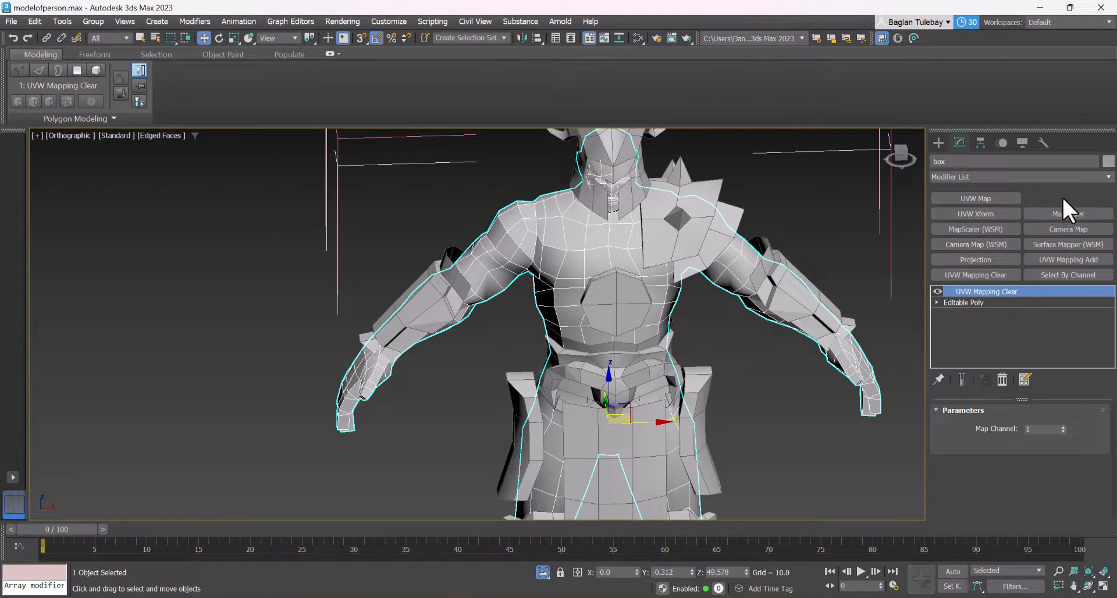
{"action": "left_click", "coordinate": [1061, 197]}
{"action": "left_click", "coordinate": [543, 572]}
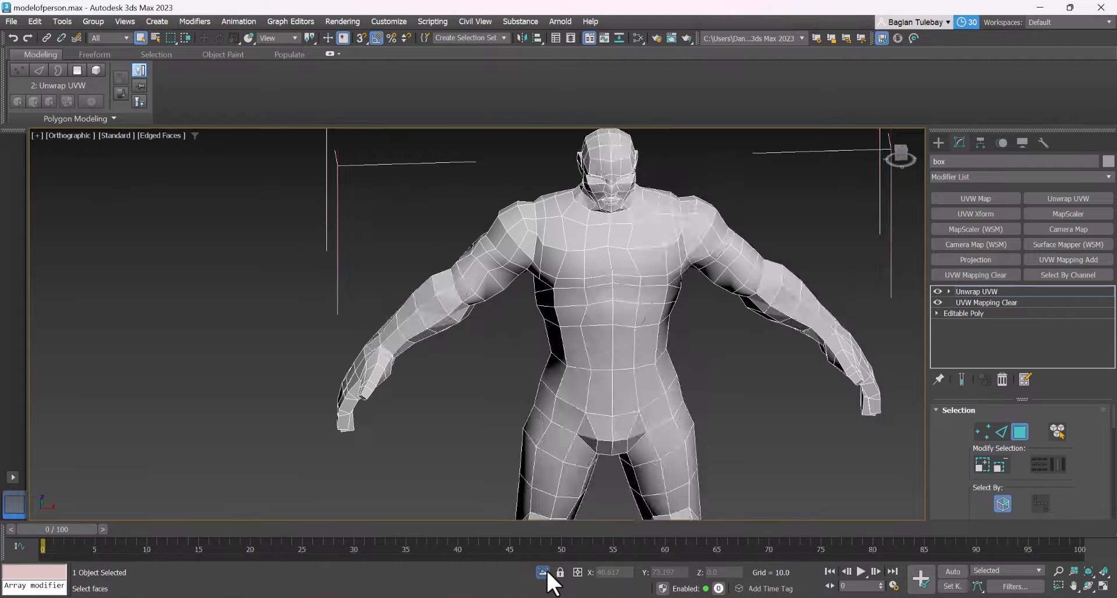
{"action": "left_click", "coordinate": [543, 575]}
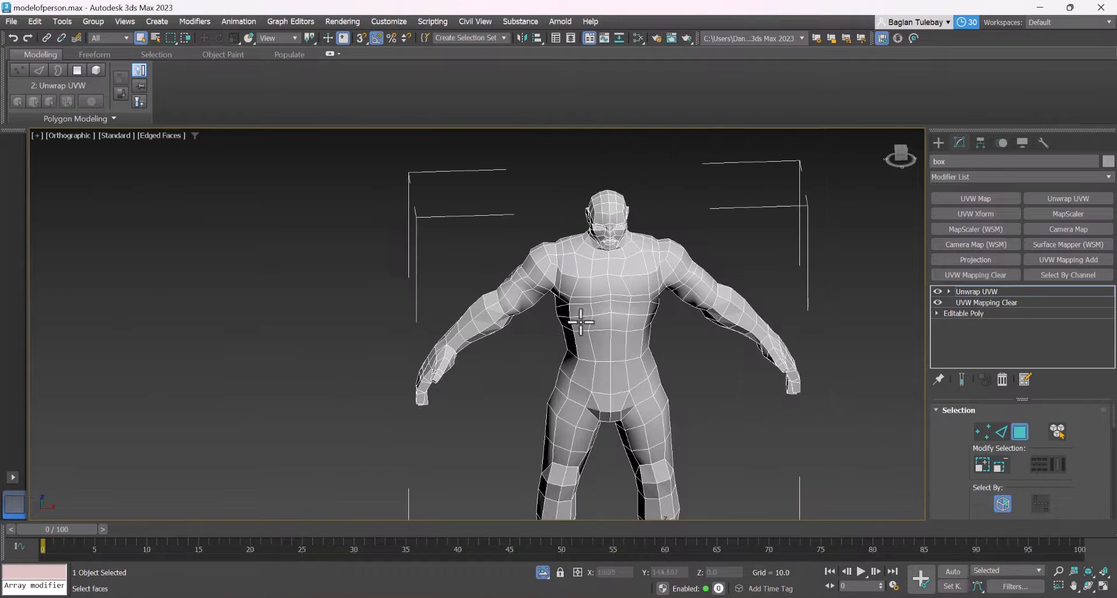
Enter the unwrap's edge level, enable point-to-point and X-symmetrical selection, and check the mirror plane on the body
{"action": "left_click", "coordinate": [1001, 432]}
{"action": "scroll", "coordinate": [1029, 468], "scroll_direction": "down", "scroll_amount": 1}
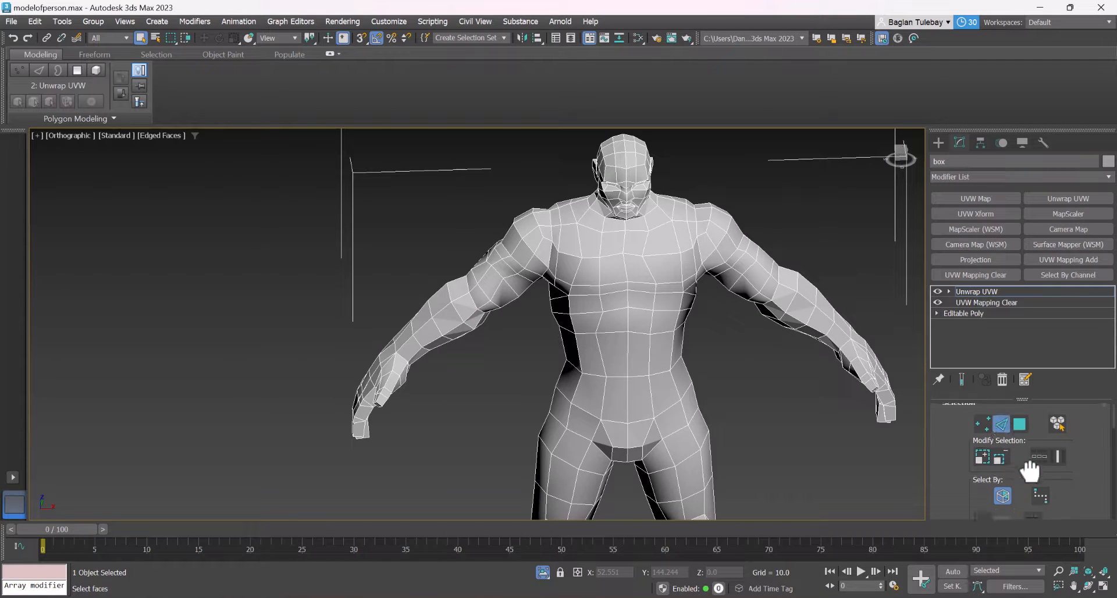
{"action": "scroll", "coordinate": [653, 194], "scroll_direction": "up", "scroll_amount": 4}
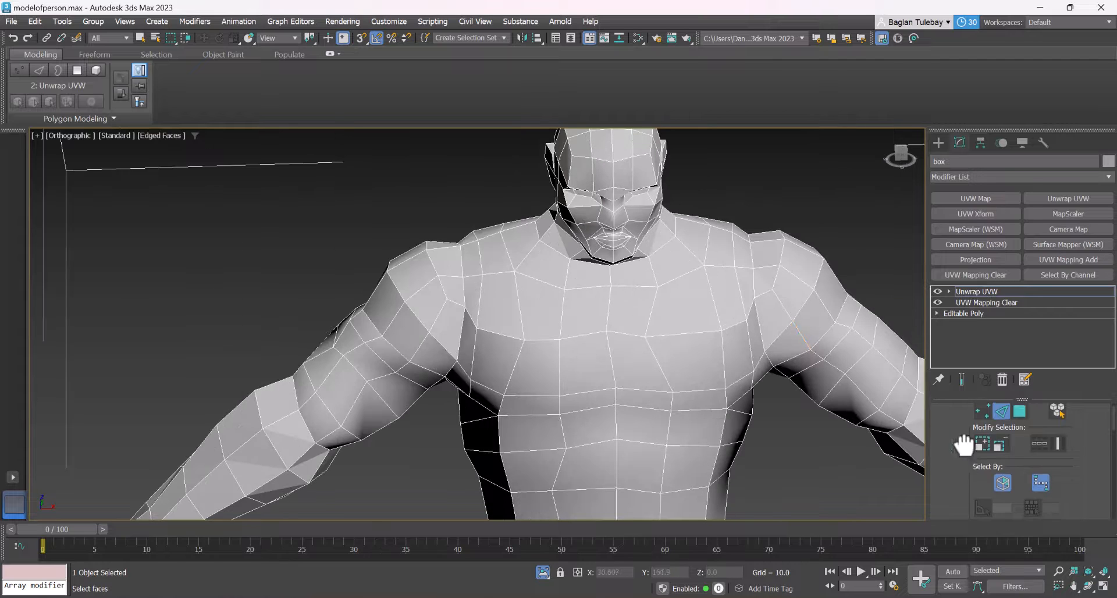
{"action": "left_click_drag", "start_coordinate": [963, 447], "coordinate": [981, 353]}
{"action": "left_click", "coordinate": [982, 438]}
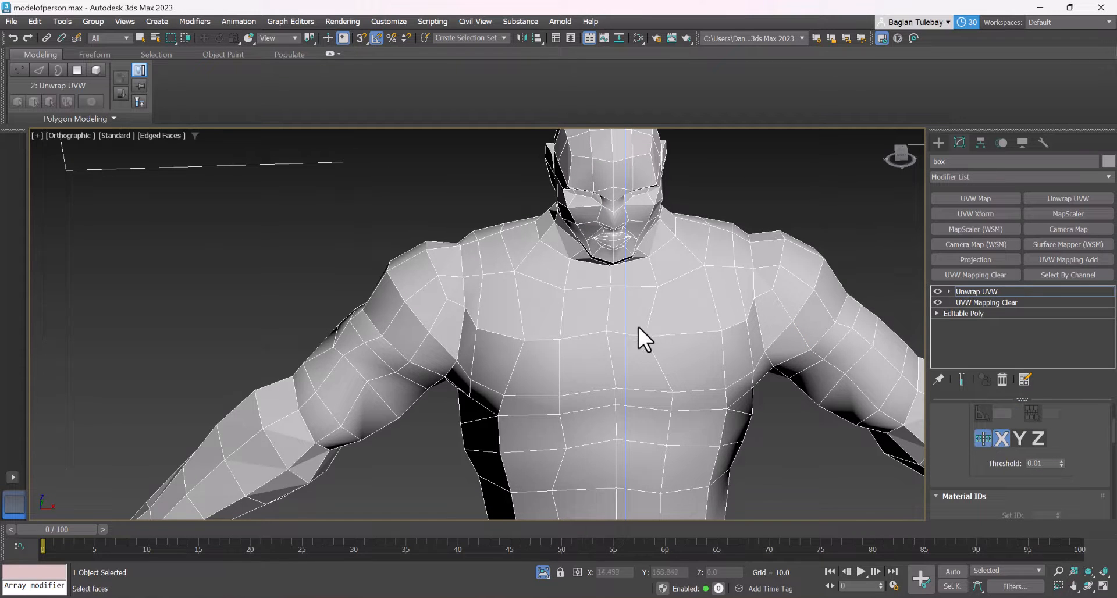
{"action": "middle_click_drag", "start_coordinate": [606, 301], "coordinate": [593, 208], "text": "alt"}
{"action": "scroll", "coordinate": [593, 208], "scroll_direction": "down", "scroll_amount": 4}
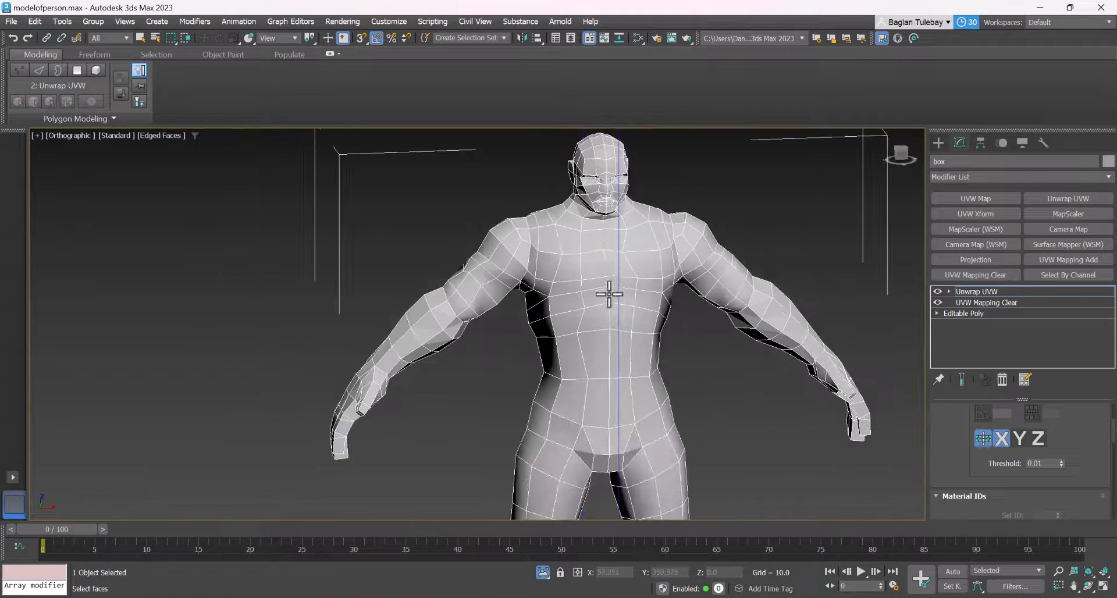
{"action": "mouse_move", "coordinate": [608, 293]}
{"action": "middle_mouse_down", "text": "alt"}
{"action": "mouse_move", "coordinate": [578, 281]}
{"action": "mouse_move", "coordinate": [589, 291]}
{"action": "middle_mouse_up", "text": "alt"}
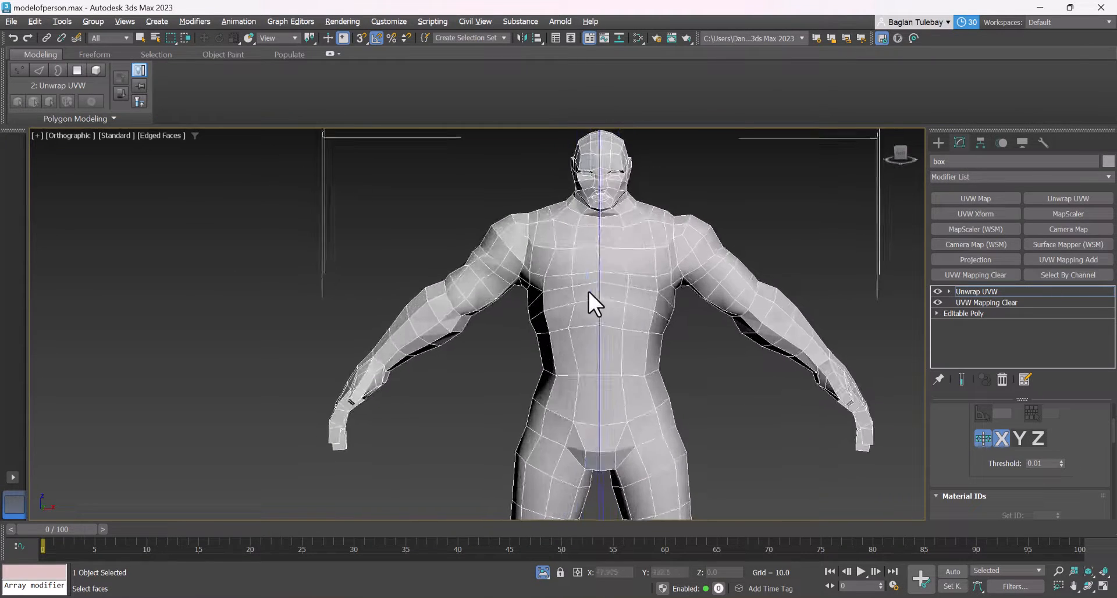
{"action": "scroll", "coordinate": [587, 221], "scroll_direction": "up", "scroll_amount": 3}
Leave edge editing, insert a Symmetry modifier directly above Editable Poly, and mirror only on the X axis
{"action": "left_click", "coordinate": [977, 292]}
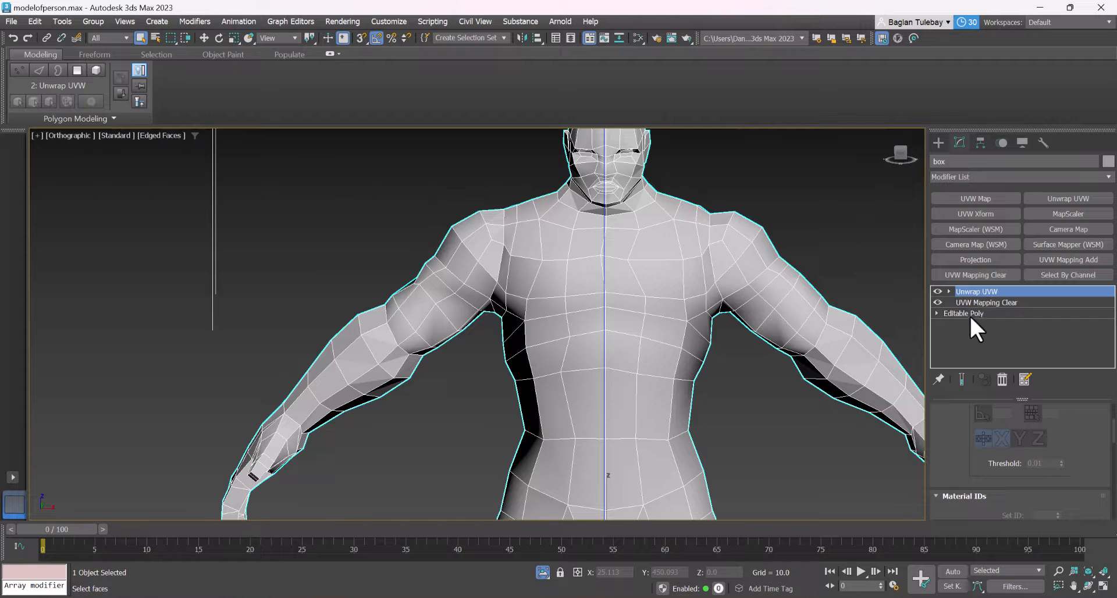
{"action": "left_click", "coordinate": [969, 314]}
{"action": "left_click", "coordinate": [612, 341]}
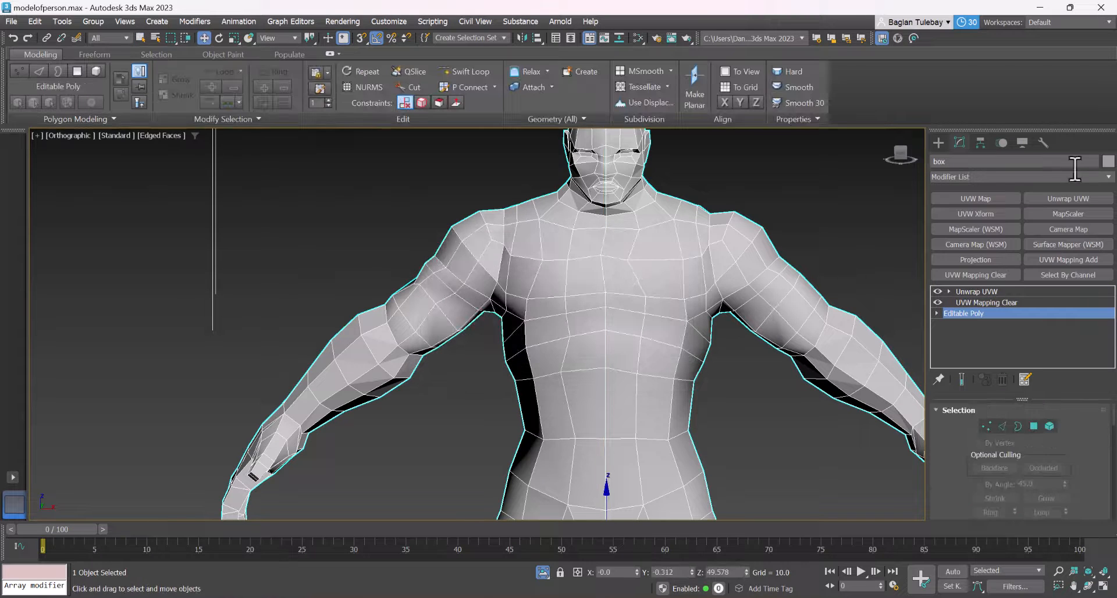
{"action": "left_click", "coordinate": [1108, 177]}
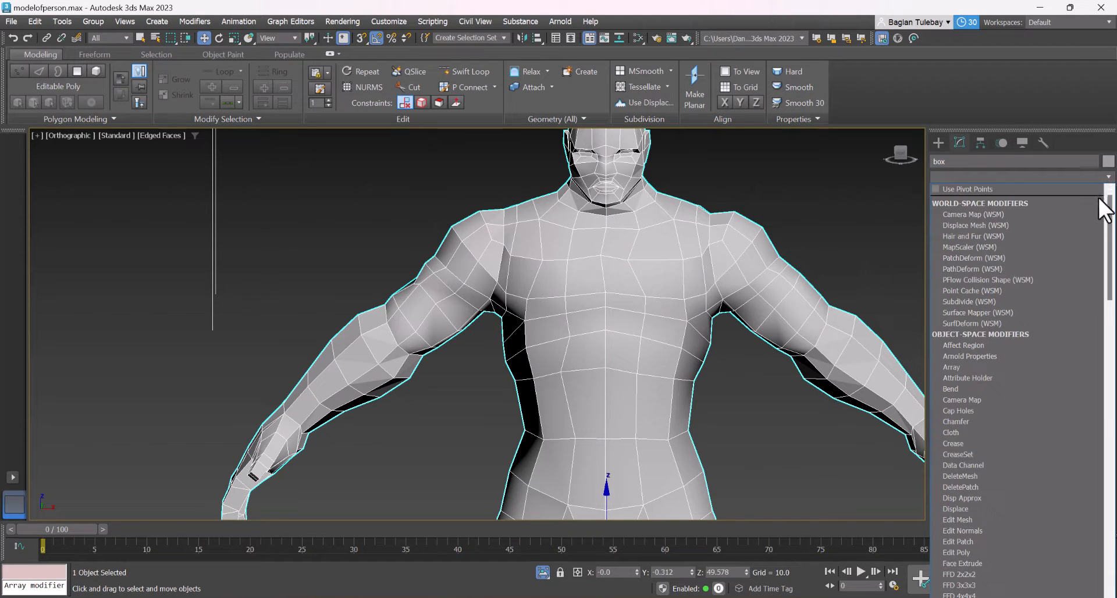
{"action": "left_click_drag", "start_coordinate": [1107, 200], "coordinate": [1087, 416]}
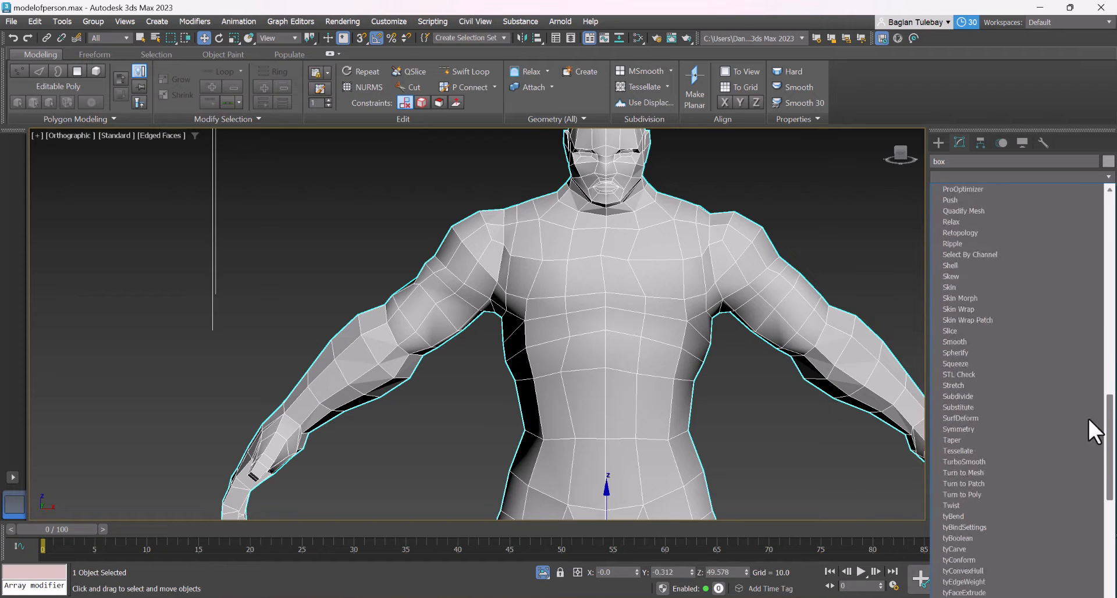
{"action": "left_click", "coordinate": [1036, 429]}
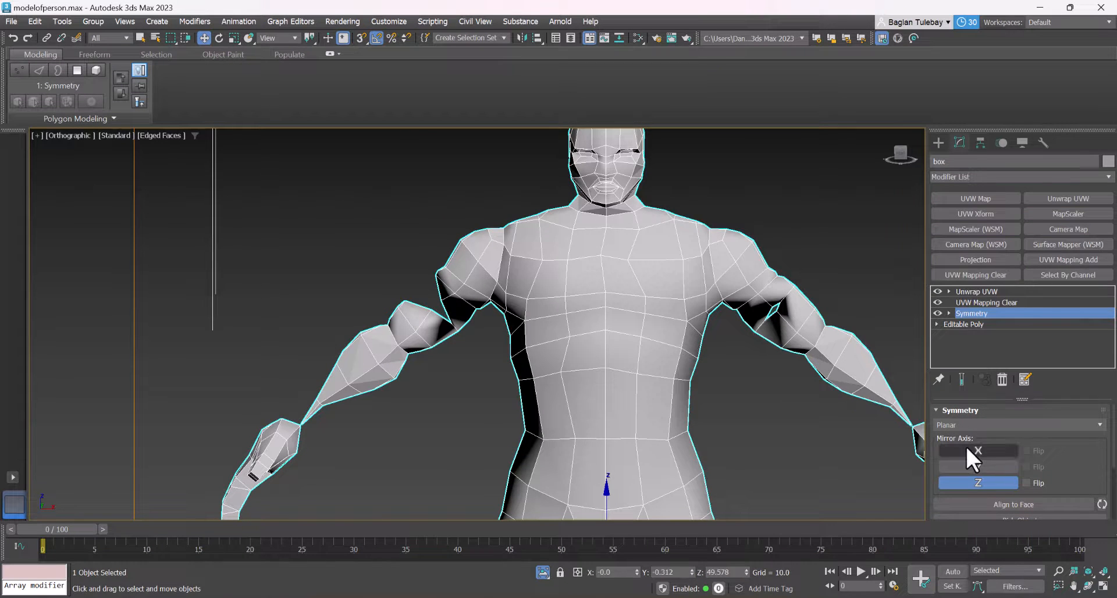
{"action": "left_click", "coordinate": [966, 448]}
{"action": "left_click", "coordinate": [970, 481]}
Toggle the Symmetry modifier off and on and examine the mirrored centre line at the face and hips
{"action": "scroll", "coordinate": [620, 251], "scroll_direction": "down", "scroll_amount": 3}
{"action": "mouse_move", "coordinate": [620, 252]}
{"action": "middle_mouse_down", "text": "alt"}
{"action": "mouse_move", "coordinate": [646, 254]}
{"action": "mouse_move", "coordinate": [621, 252]}
{"action": "middle_mouse_up", "text": "alt"}
{"action": "scroll", "coordinate": [620, 252], "scroll_direction": "up", "scroll_amount": 10}
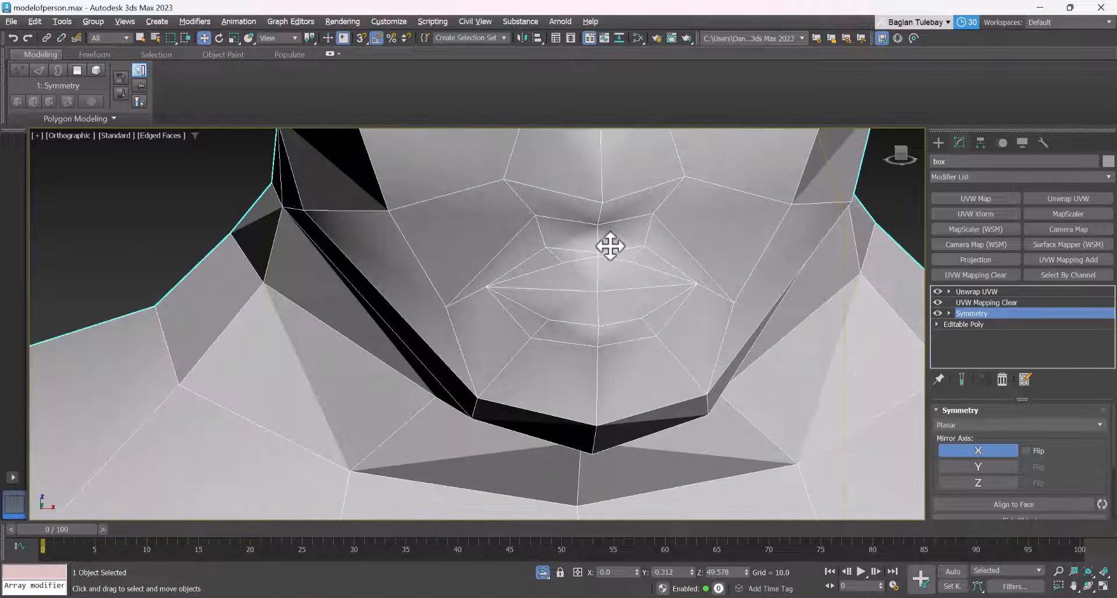
{"action": "left_click", "coordinate": [934, 312]}
{"action": "left_click", "coordinate": [935, 312]}
{"action": "scroll", "coordinate": [615, 215], "scroll_direction": "down", "scroll_amount": 3}
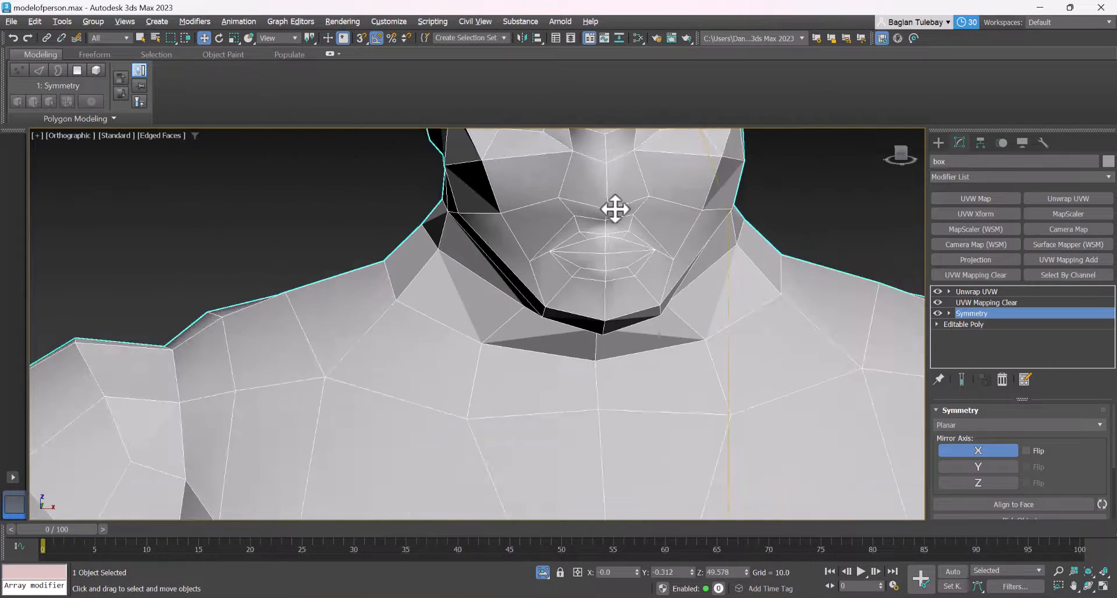
{"action": "scroll", "coordinate": [615, 210], "scroll_direction": "down", "scroll_amount": 6}
{"action": "scroll", "coordinate": [597, 351], "scroll_direction": "up", "scroll_amount": 3}
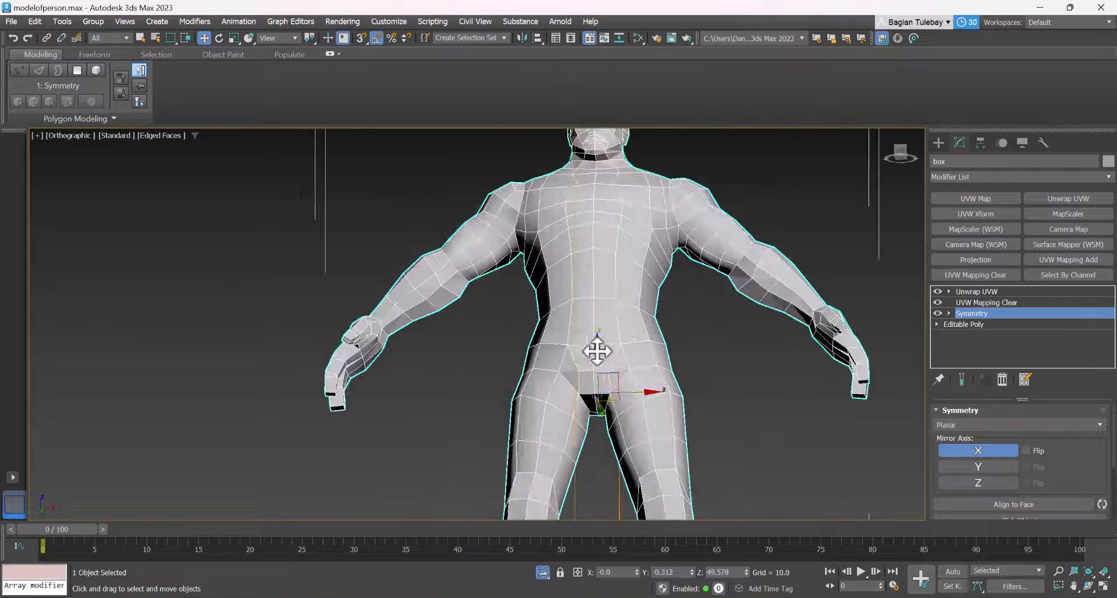
{"action": "scroll", "coordinate": [598, 350], "scroll_direction": "up", "scroll_amount": 2}
Add an Edit Poly modifier above Symmetry and enter its vertex level
{"action": "left_click", "coordinate": [1018, 175]}
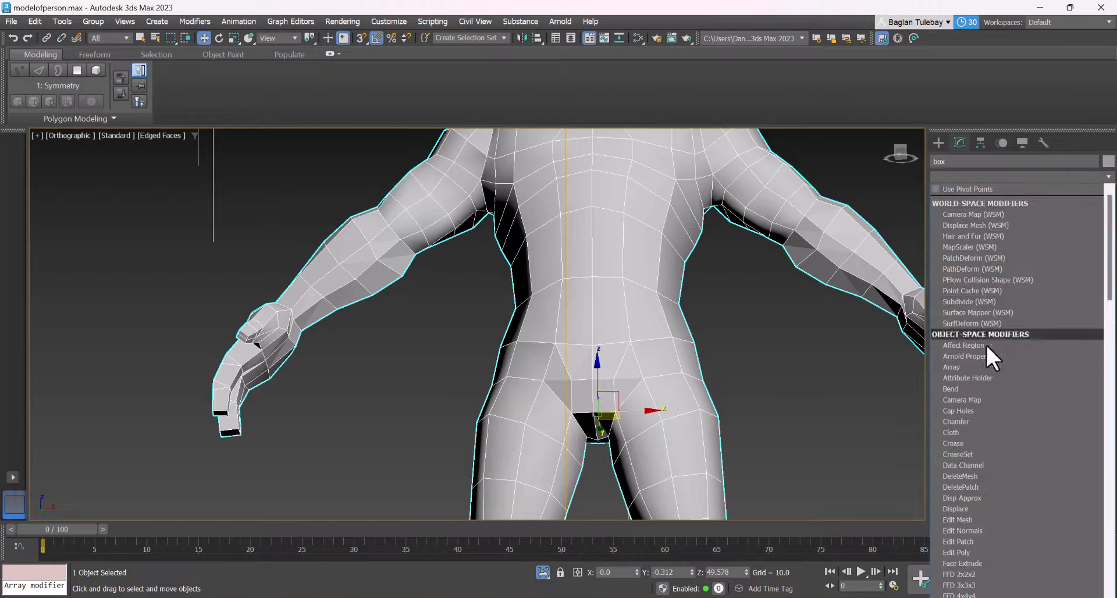
{"action": "left_click", "coordinate": [966, 551]}
{"action": "key", "text": "1"}
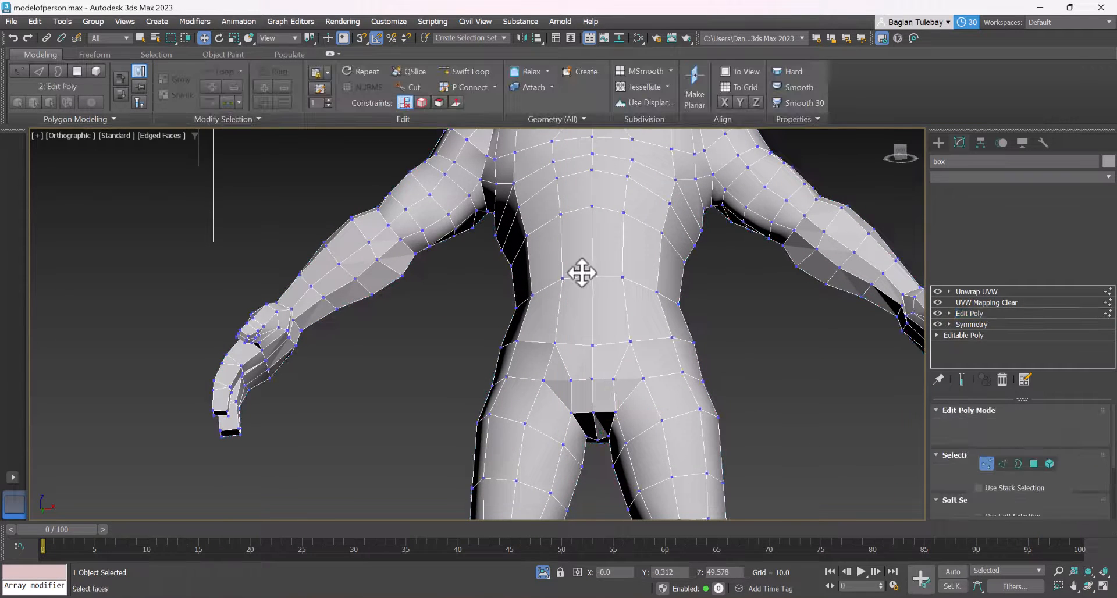
Try moving the centre-line vertex at the body's waist
{"action": "scroll", "coordinate": [595, 273], "scroll_direction": "up", "scroll_amount": 2}
{"action": "left_click", "coordinate": [594, 279]}
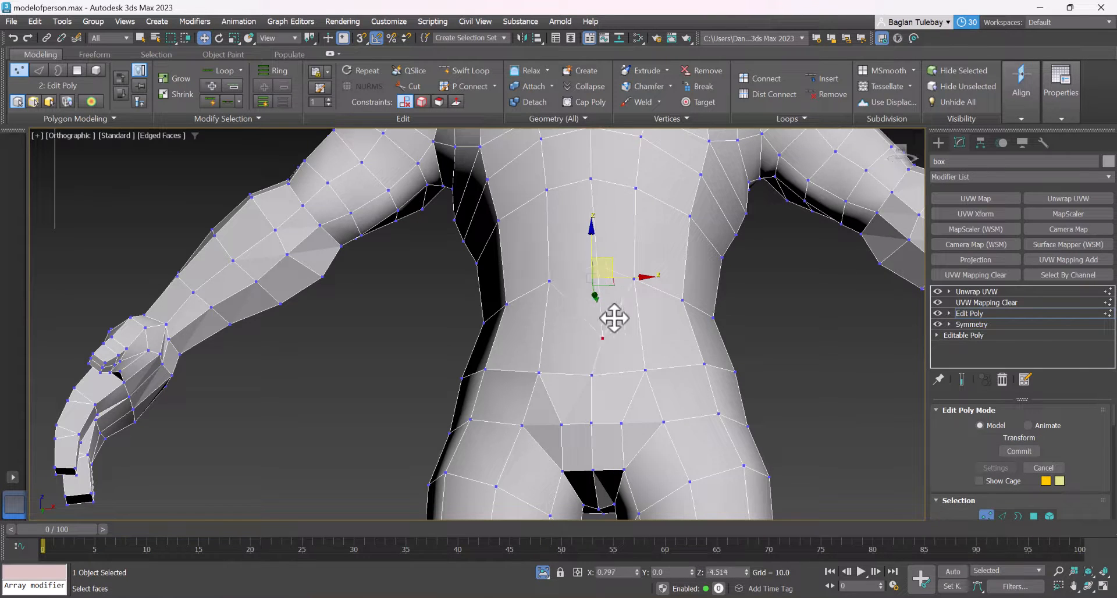
{"action": "left_click_drag", "start_coordinate": [623, 274], "coordinate": [680, 202]}
{"action": "right_click", "coordinate": [681, 202]}
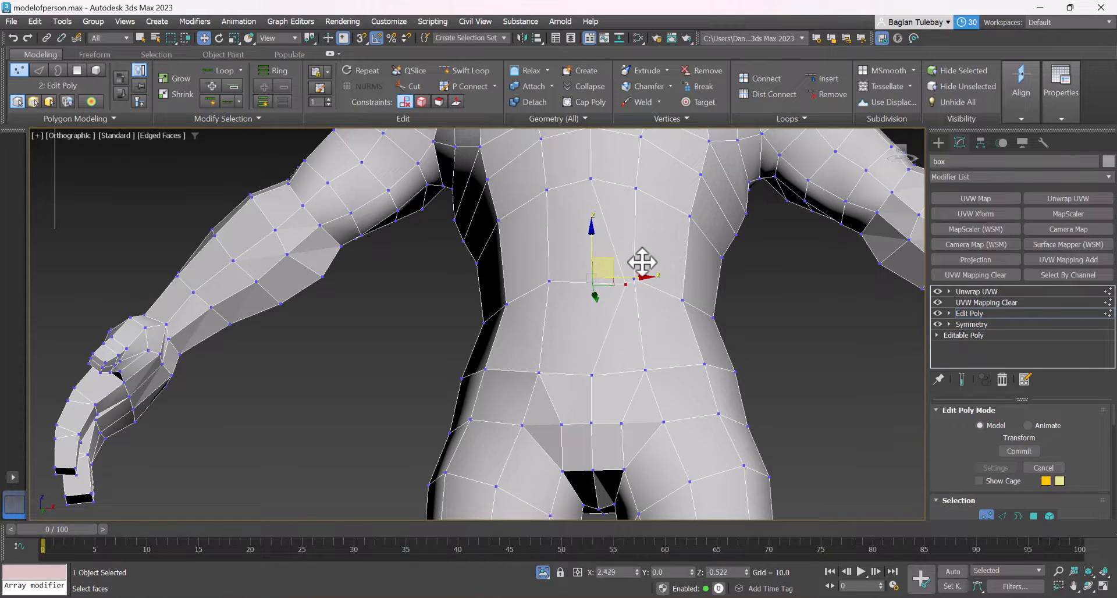
{"action": "scroll", "coordinate": [598, 268], "scroll_direction": "up", "scroll_amount": 2}
{"action": "scroll", "coordinate": [585, 311], "scroll_direction": "down", "scroll_amount": 3}
{"action": "scroll", "coordinate": [592, 291], "scroll_direction": "down", "scroll_amount": 5}
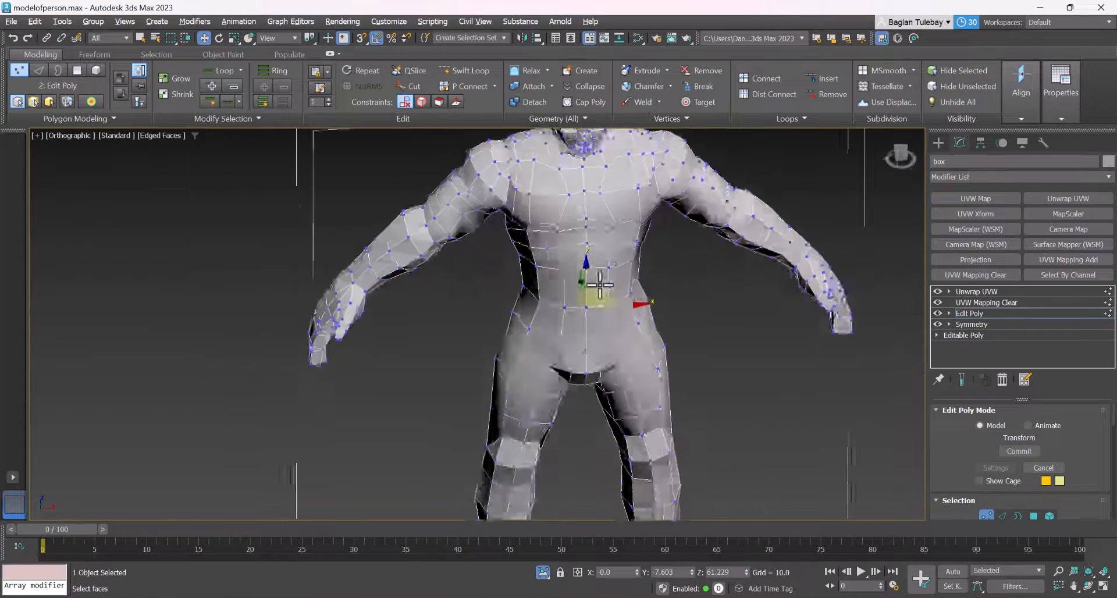
Try moving the centre-line vertex on top of the head sideways
{"action": "middle_click_drag", "start_coordinate": [590, 242], "coordinate": [592, 298], "text": "alt"}
{"action": "scroll", "coordinate": [593, 298], "scroll_direction": "up", "scroll_amount": 5}
{"action": "scroll", "coordinate": [593, 298], "scroll_direction": "up", "scroll_amount": 5}
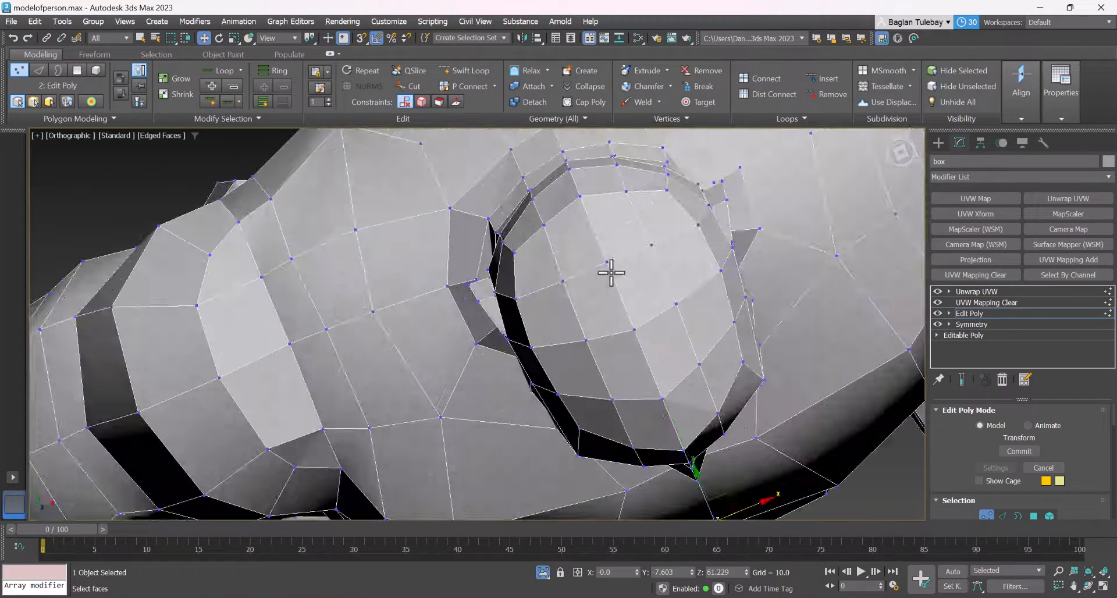
{"action": "left_click", "coordinate": [596, 266]}
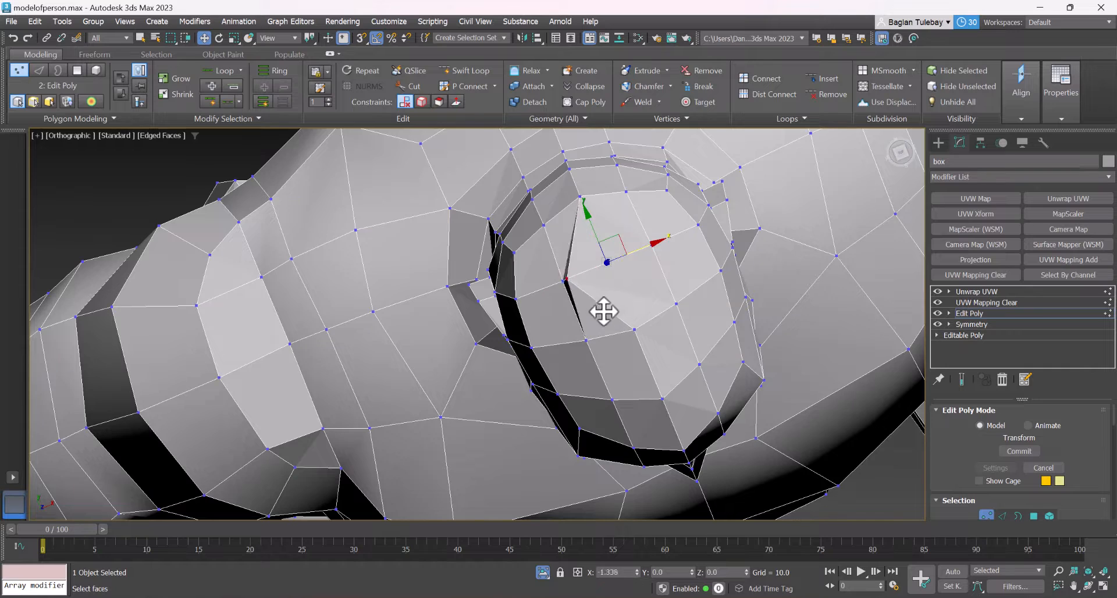
{"action": "middle_click_drag", "start_coordinate": [601, 312], "coordinate": [583, 217], "text": "alt"}
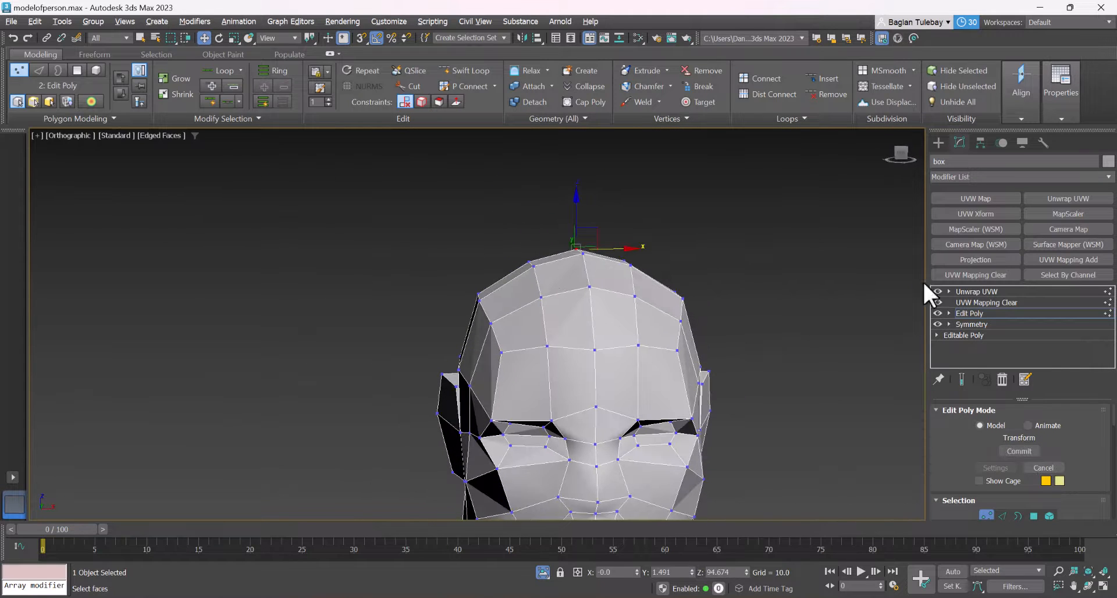
Return to the Unwrap UVW modifier, accept the topology warning, and enter its edge level with symmetrical selection on the X axis
{"action": "left_click", "coordinate": [972, 303]}
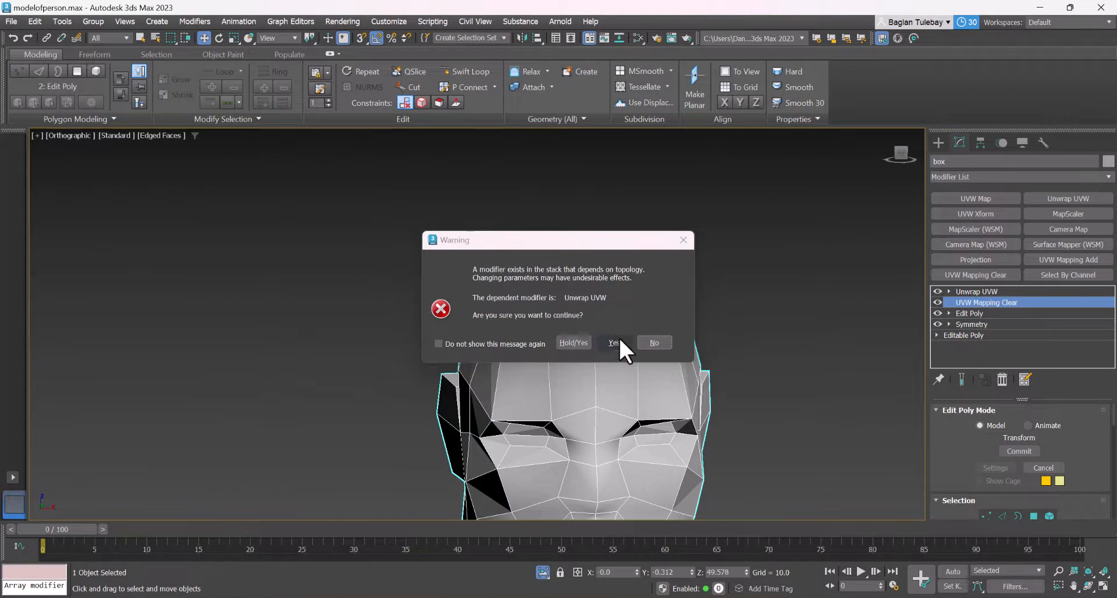
{"action": "left_click", "coordinate": [619, 338]}
{"action": "left_click", "coordinate": [973, 291]}
{"action": "scroll", "coordinate": [647, 193], "scroll_direction": "down", "scroll_amount": 4}
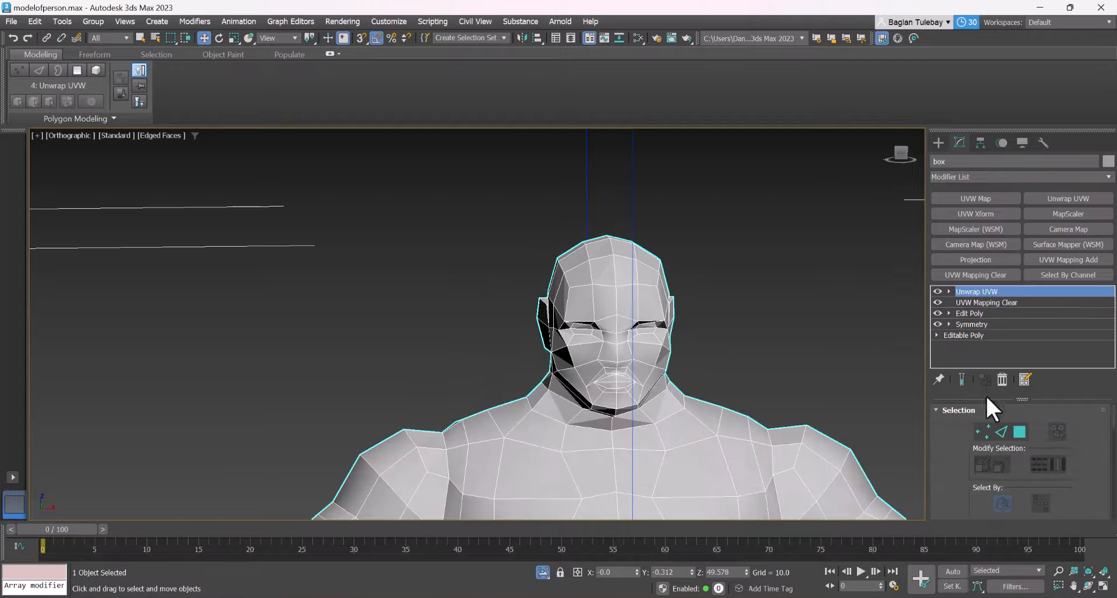
{"action": "left_click_drag", "start_coordinate": [962, 463], "coordinate": [993, 398]}
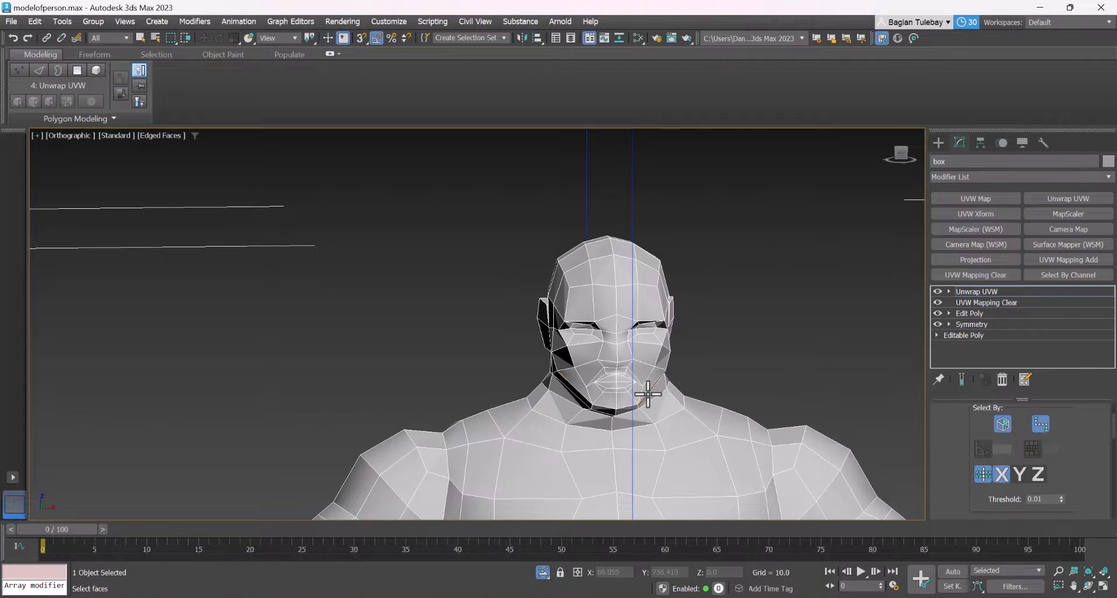
Start a point-to-point edge path under the chin and run it along the upper neck to below the ear
{"action": "middle_click_drag", "start_coordinate": [648, 396], "coordinate": [616, 391], "text": "alt"}
{"action": "scroll", "coordinate": [633, 412], "scroll_direction": "up", "scroll_amount": 2}
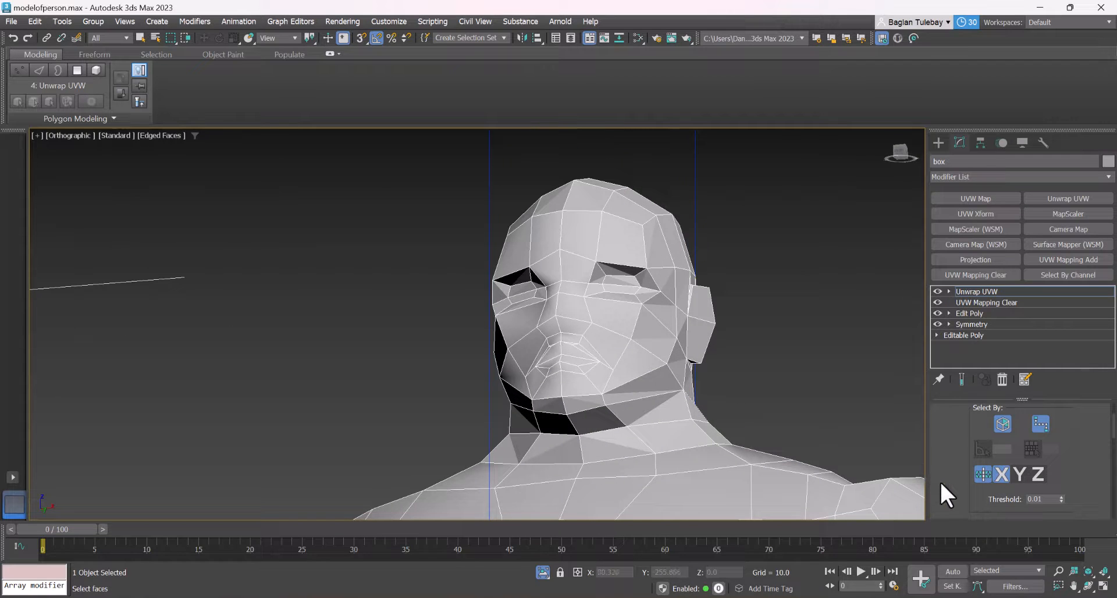
{"action": "left_click_drag", "start_coordinate": [941, 484], "coordinate": [937, 399]}
{"action": "scroll", "coordinate": [587, 389], "scroll_direction": "up", "scroll_amount": 3}
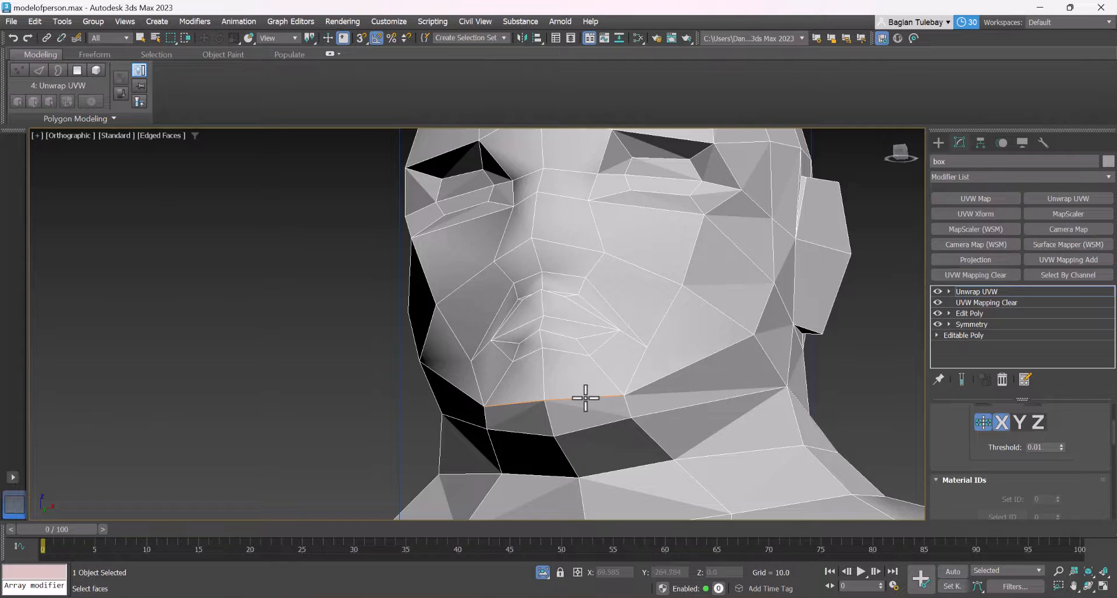
{"action": "scroll", "coordinate": [581, 399], "scroll_direction": "down", "scroll_amount": 3}
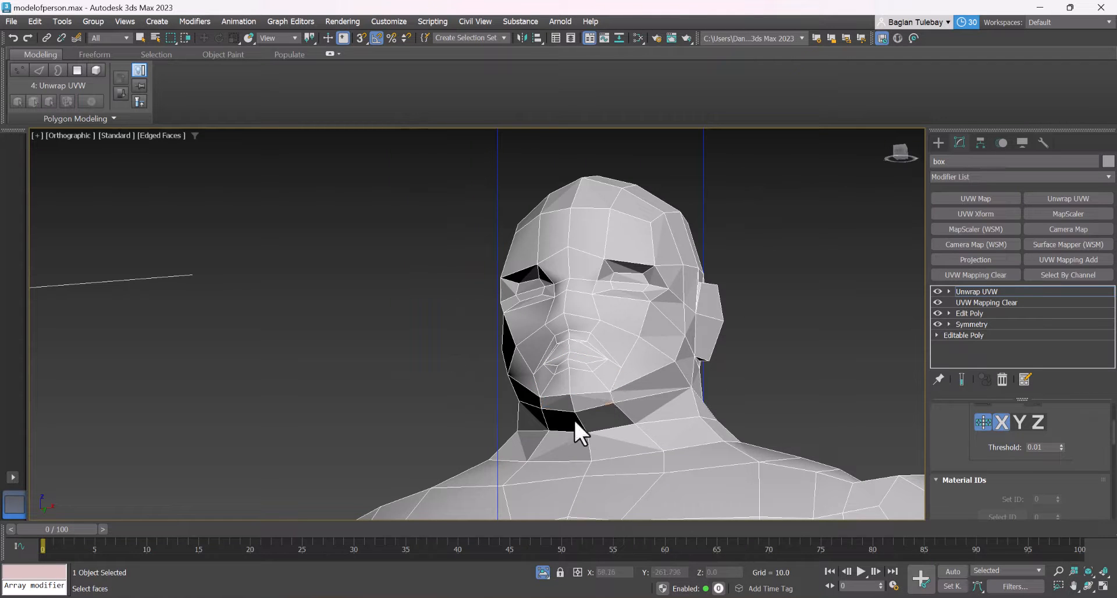
{"action": "scroll", "coordinate": [574, 420], "scroll_direction": "up", "scroll_amount": 2}
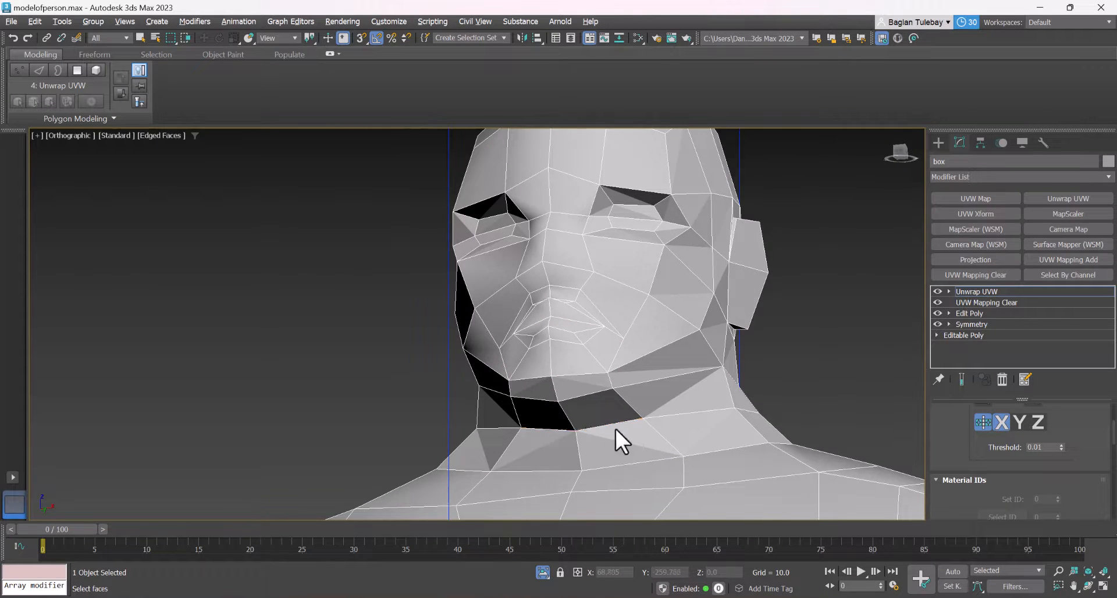
{"action": "middle_click_drag", "start_coordinate": [615, 428], "coordinate": [587, 433], "text": "alt"}
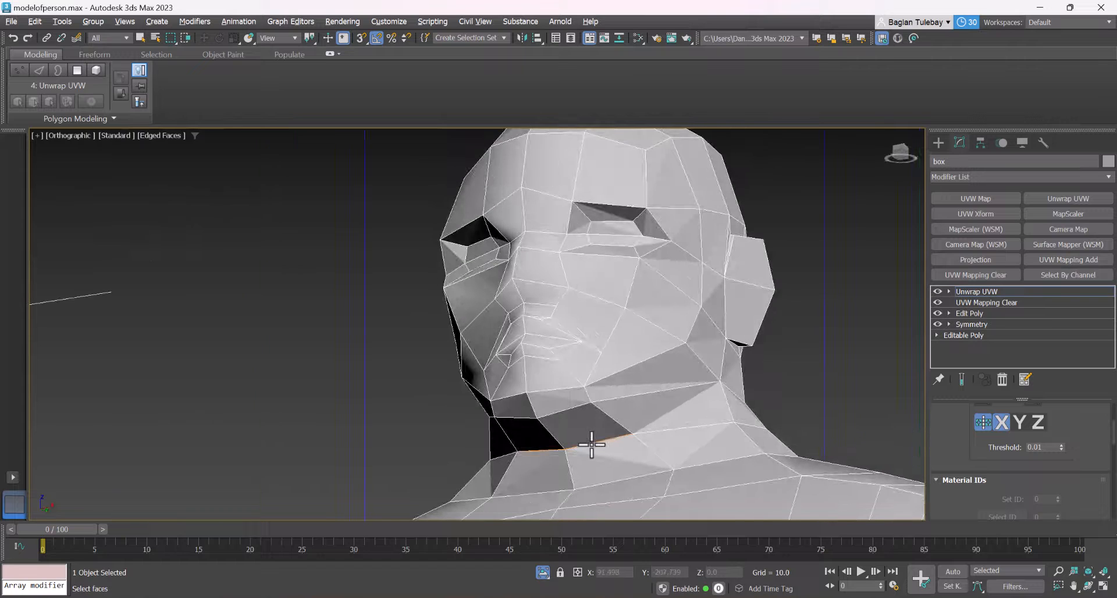
{"action": "left_click", "coordinate": [592, 444]}
{"action": "left_click", "coordinate": [731, 420]}
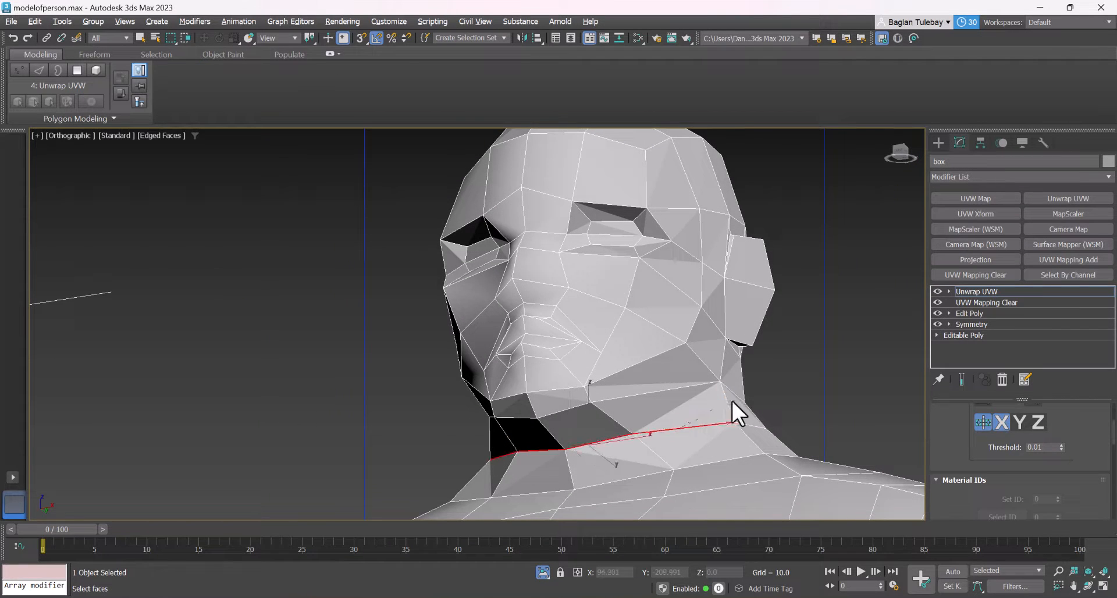
Continue the seam path up past the jaw corner, along the front of the ear, and over the top of the head
{"action": "left_click", "coordinate": [728, 387]}
{"action": "middle_click_drag", "start_coordinate": [708, 349], "coordinate": [696, 319], "text": "alt"}
{"action": "left_click", "coordinate": [692, 321]}
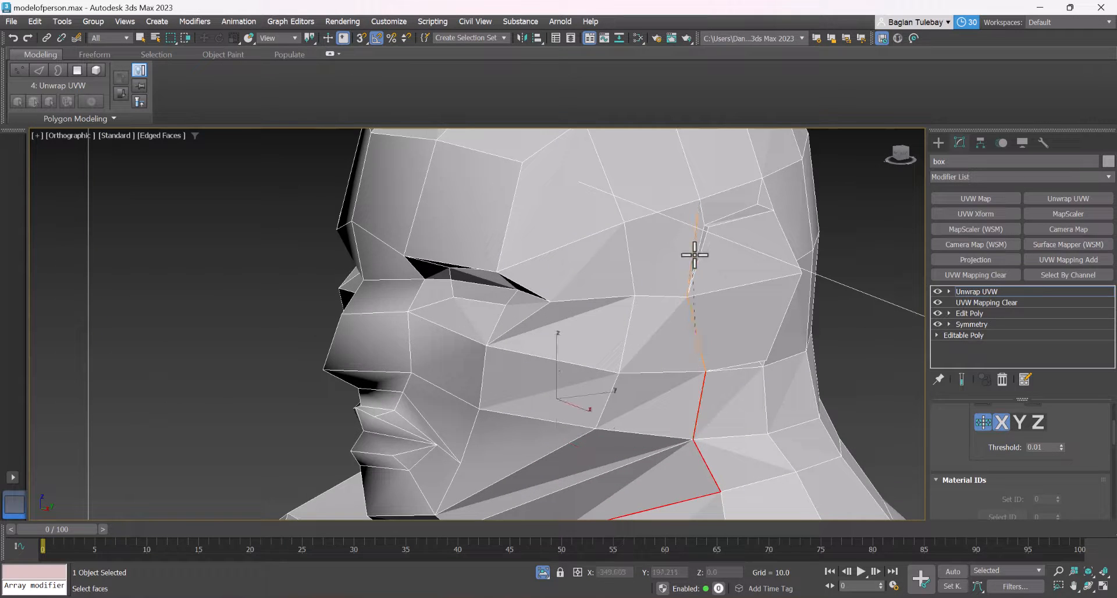
{"action": "middle_click_drag", "start_coordinate": [693, 249], "coordinate": [617, 194], "text": "alt"}
{"action": "left_click", "coordinate": [616, 195]}
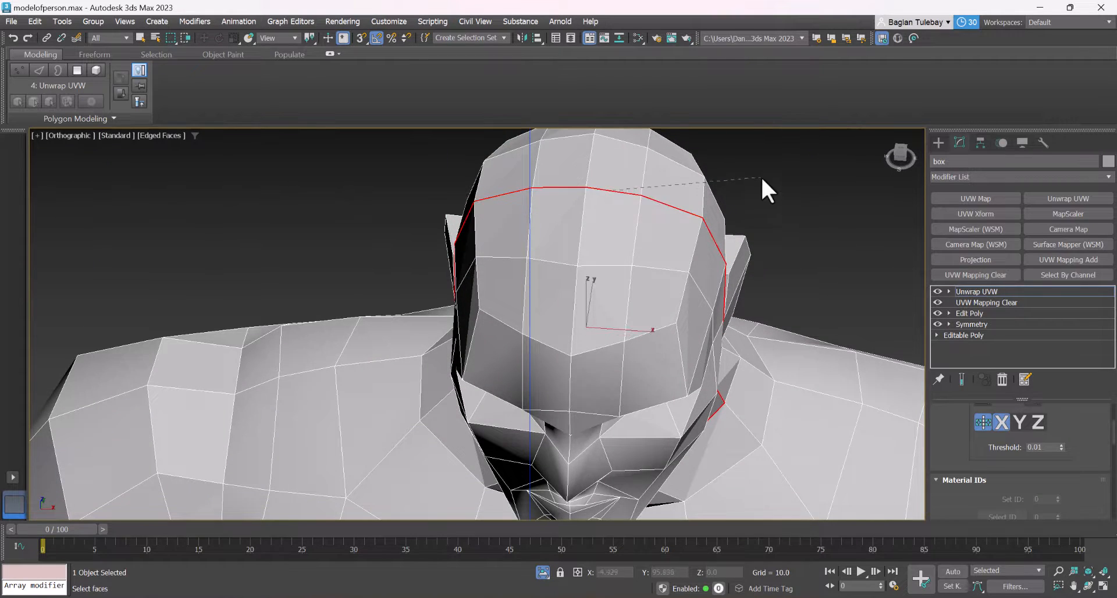
{"action": "middle_click_drag", "start_coordinate": [762, 189], "coordinate": [605, 212], "text": "alt"}
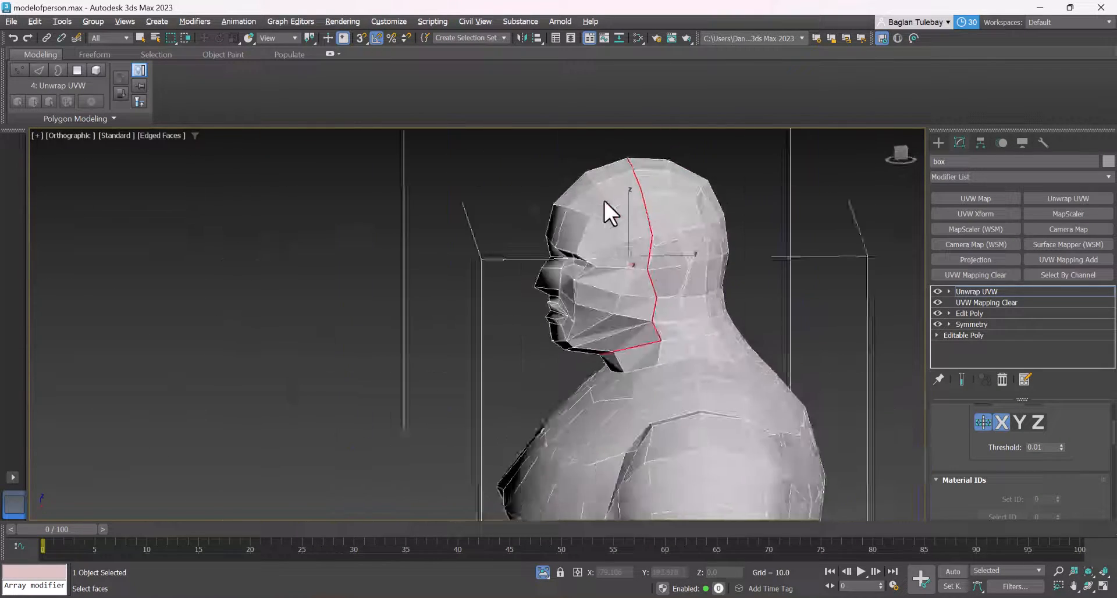
Extend the seam path from below the ear around the back of the neck and end the point-to-point selection
{"action": "scroll", "coordinate": [659, 331], "scroll_direction": "up", "scroll_amount": 3}
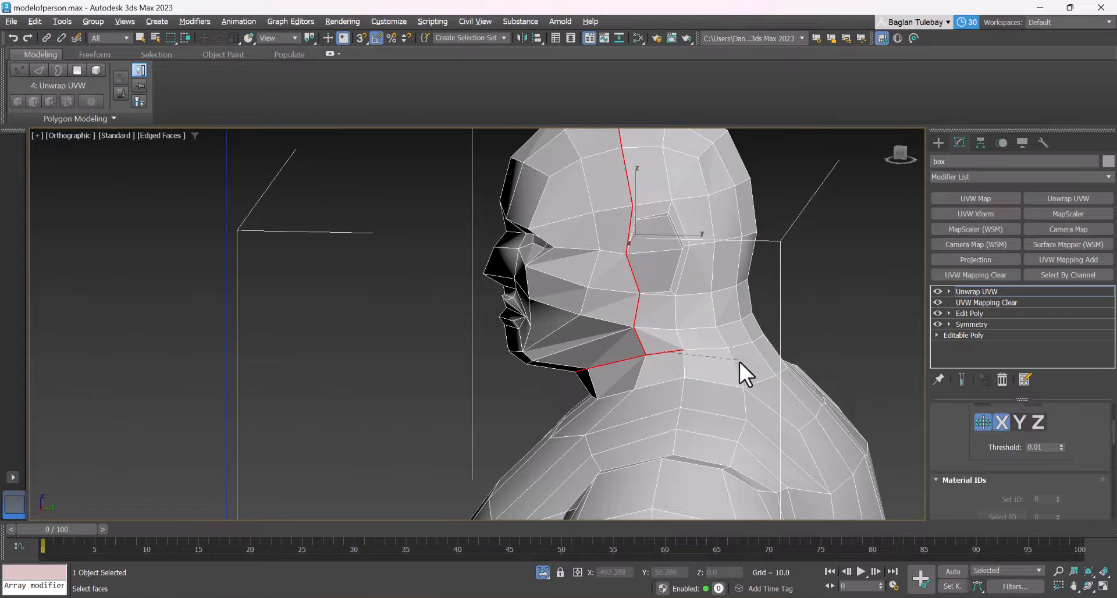
{"action": "middle_click_drag", "start_coordinate": [739, 361], "coordinate": [675, 356], "text": "alt"}
{"action": "left_click", "coordinate": [676, 349]}
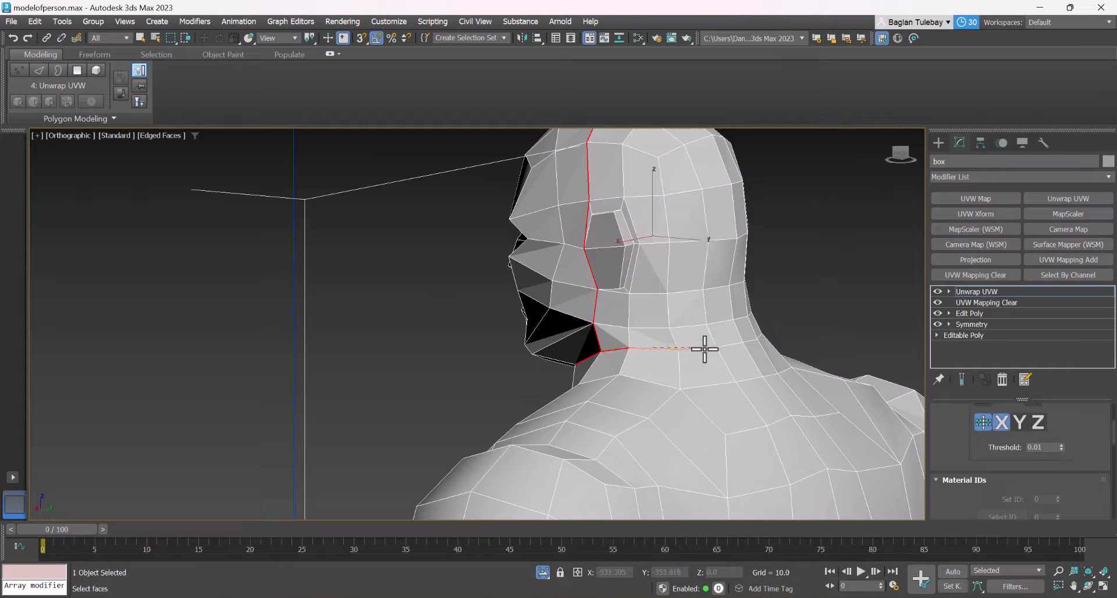
{"action": "left_click", "coordinate": [739, 344]}
{"action": "right_click", "coordinate": [741, 344]}
{"action": "scroll", "coordinate": [704, 250], "scroll_direction": "down", "scroll_amount": 3}
{"action": "middle_click_drag", "start_coordinate": [698, 243], "coordinate": [656, 282], "text": "alt"}
{"action": "scroll", "coordinate": [633, 242], "scroll_direction": "up", "scroll_amount": 4}
{"action": "scroll", "coordinate": [657, 292], "scroll_direction": "up", "scroll_amount": 10}
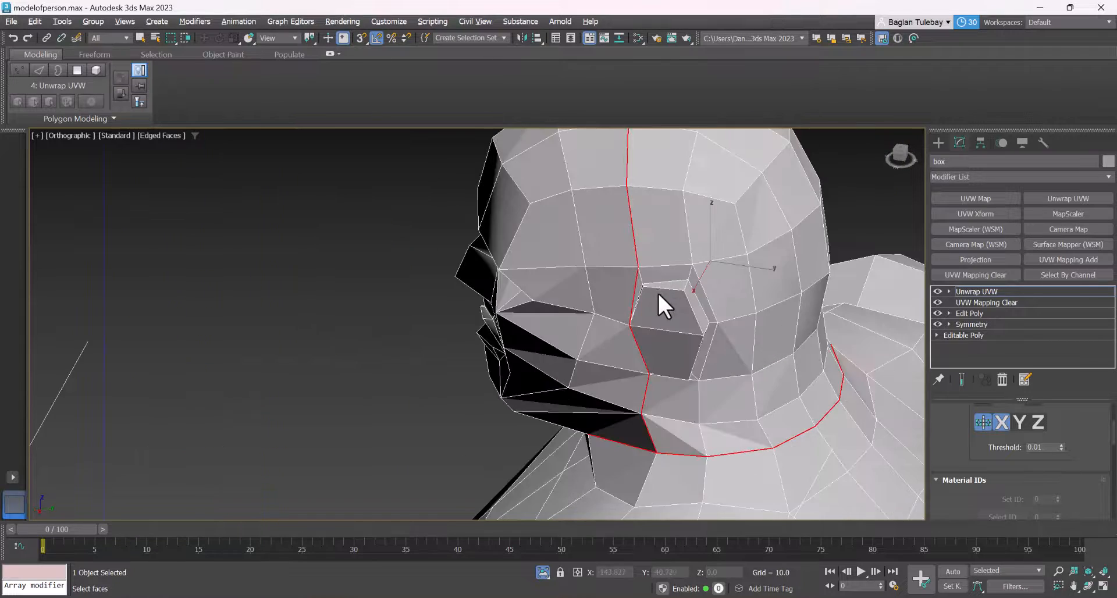
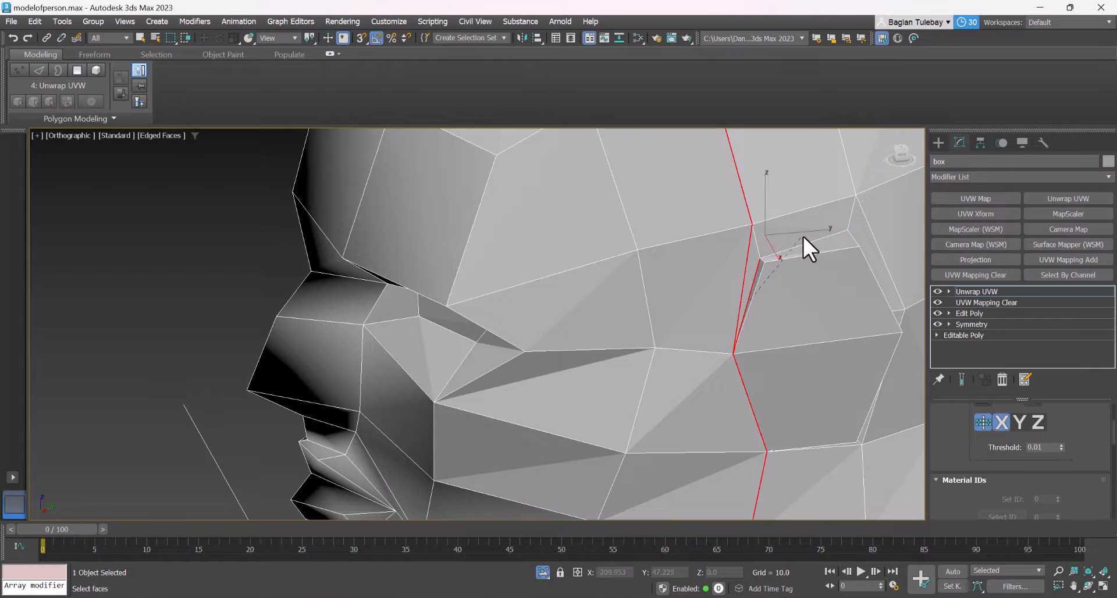
Undo the last path segment, run the edge path around the top and back of the ear to below it, and end the path
{"action": "key", "text": "ctrl+z"}
{"action": "scroll", "coordinate": [809, 239], "scroll_direction": "down", "scroll_amount": 3}
{"action": "middle_click_drag", "start_coordinate": [810, 240], "coordinate": [654, 237], "text": "alt"}
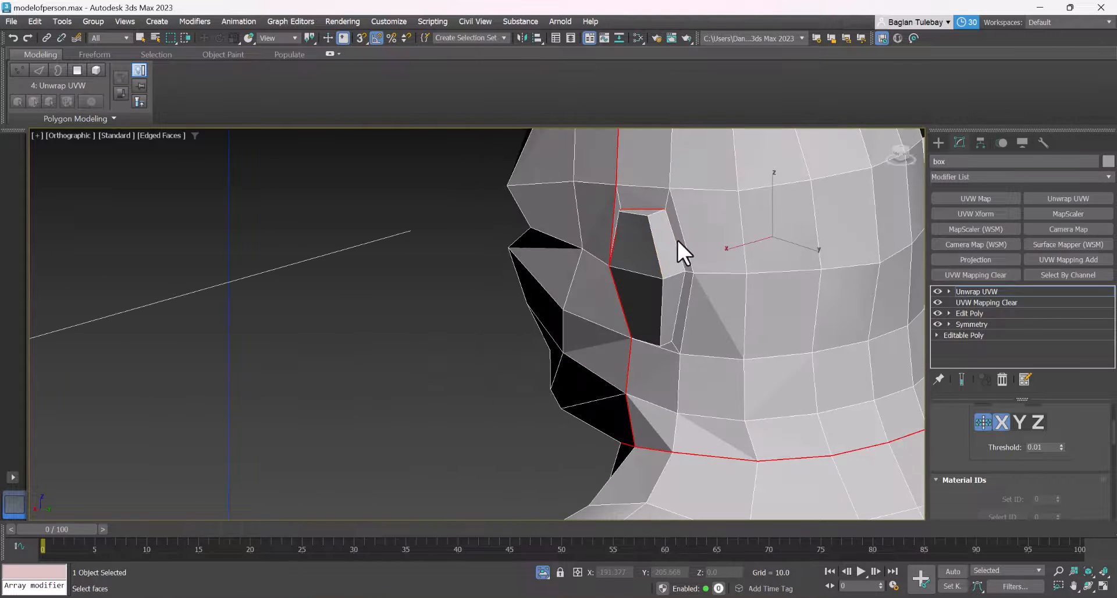
{"action": "scroll", "coordinate": [677, 240], "scroll_direction": "up", "scroll_amount": 2}
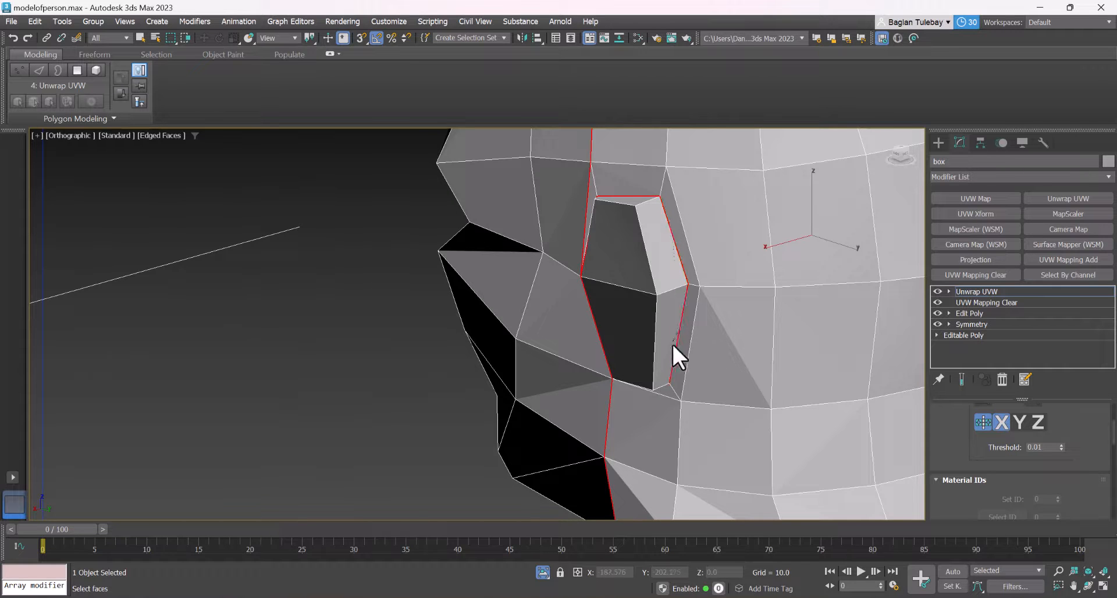
{"action": "middle_click_drag", "start_coordinate": [671, 343], "coordinate": [758, 256], "text": "alt"}
{"action": "scroll", "coordinate": [760, 261], "scroll_direction": "up", "scroll_amount": 1}
{"action": "middle_click_drag", "start_coordinate": [767, 326], "coordinate": [754, 273], "text": "alt"}
{"action": "scroll", "coordinate": [754, 274], "scroll_direction": "up", "scroll_amount": 2}
{"action": "left_click", "coordinate": [751, 272]}
{"action": "right_click", "coordinate": [751, 272]}
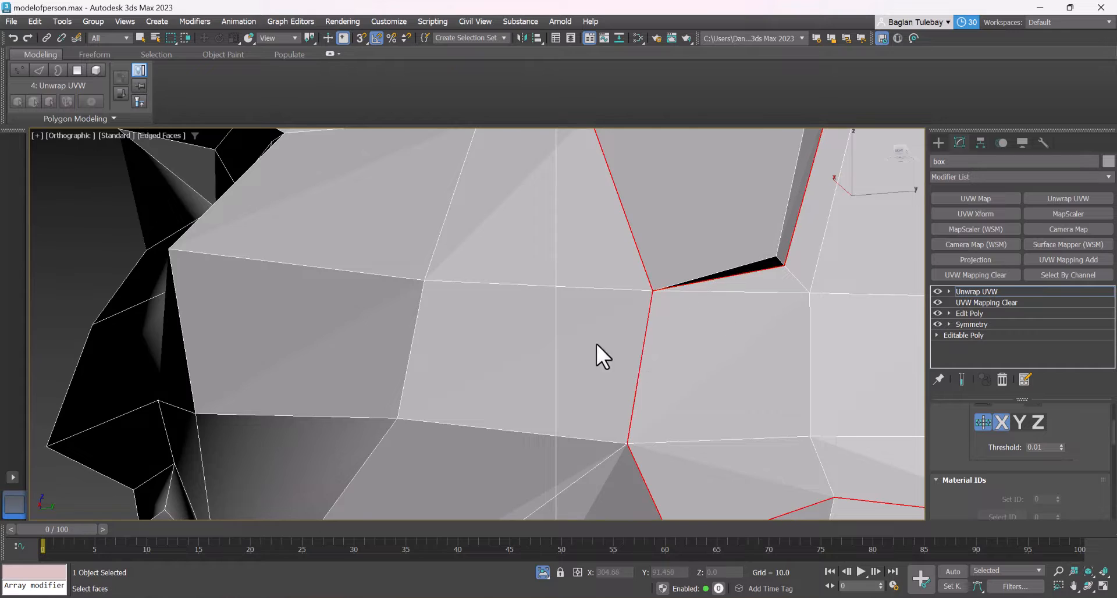
Check the selected head, ear and neck edges from the front and side, switching between polygon and edge levels
{"action": "scroll", "coordinate": [589, 317], "scroll_direction": "down", "scroll_amount": 6}
{"action": "middle_click_drag", "start_coordinate": [584, 294], "coordinate": [689, 307], "text": "alt"}
{"action": "scroll", "coordinate": [678, 277], "scroll_direction": "down", "scroll_amount": 3}
{"action": "left_click_drag", "start_coordinate": [948, 485], "coordinate": [948, 517]}
{"action": "scroll", "coordinate": [948, 518], "scroll_direction": "up", "scroll_amount": 4}
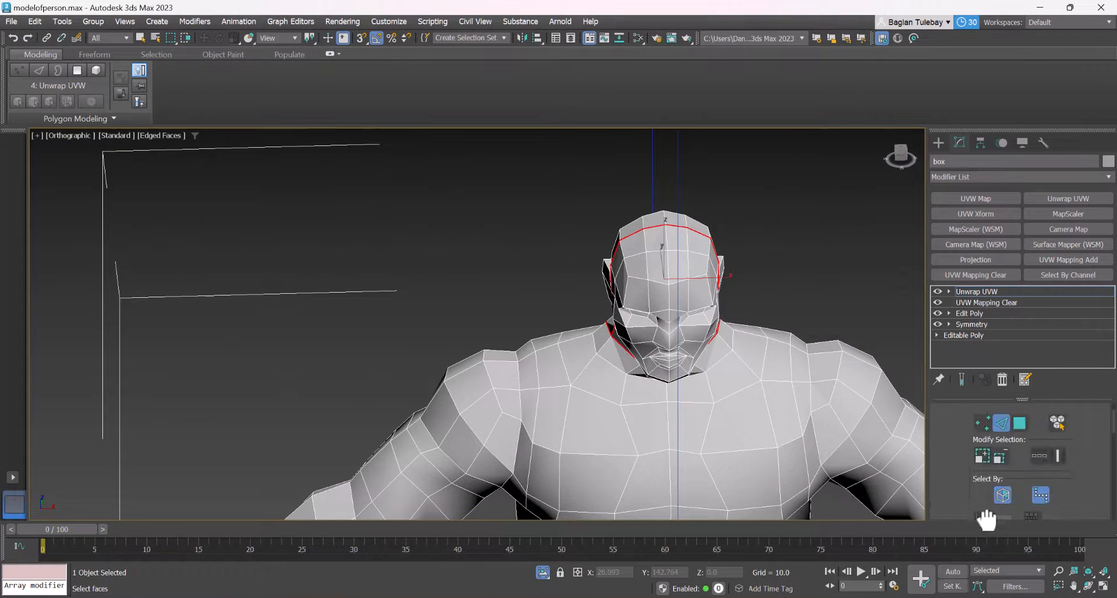
{"action": "left_click", "coordinate": [1020, 434]}
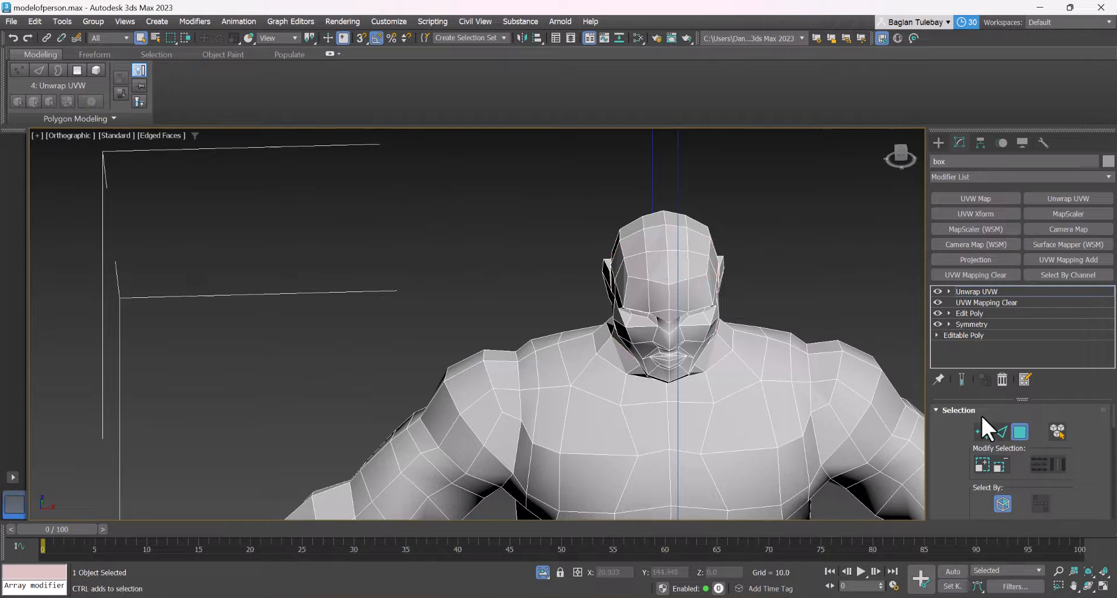
{"action": "left_click", "coordinate": [1000, 432]}
{"action": "middle_click_drag", "start_coordinate": [678, 326], "coordinate": [630, 306], "text": "alt"}
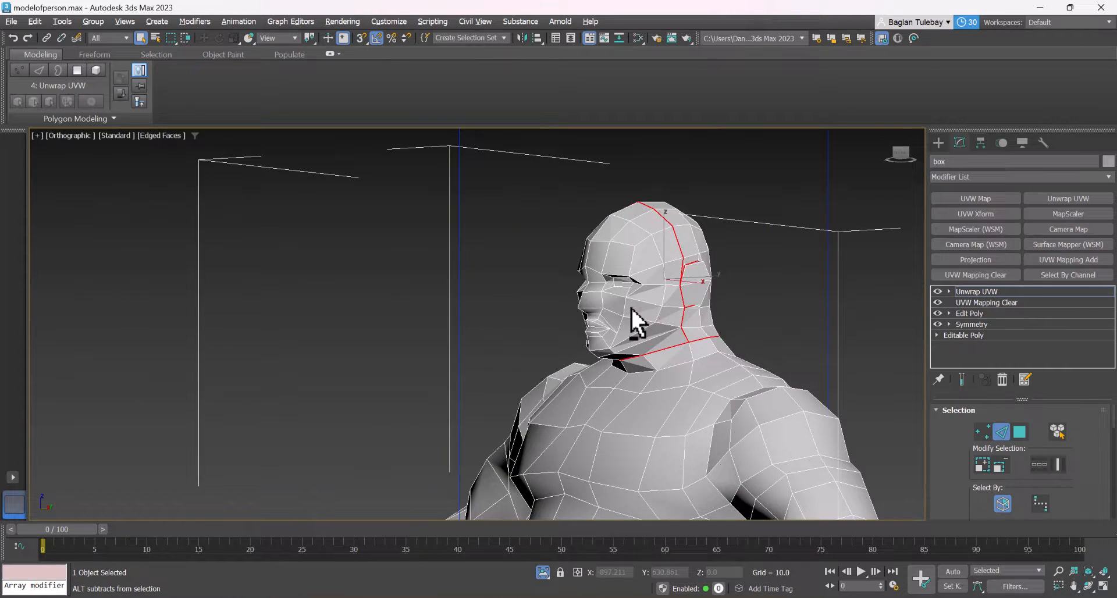
{"action": "left_click", "coordinate": [1019, 435]}
{"action": "left_click", "coordinate": [1000, 434]}
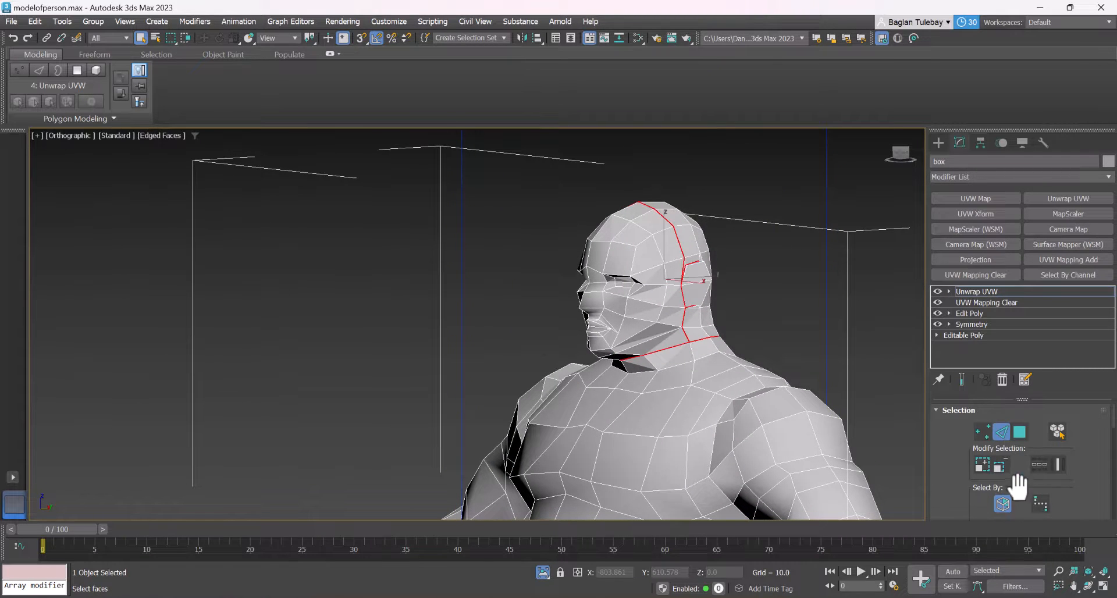
{"action": "scroll", "coordinate": [604, 260], "scroll_direction": "up", "scroll_amount": 3}
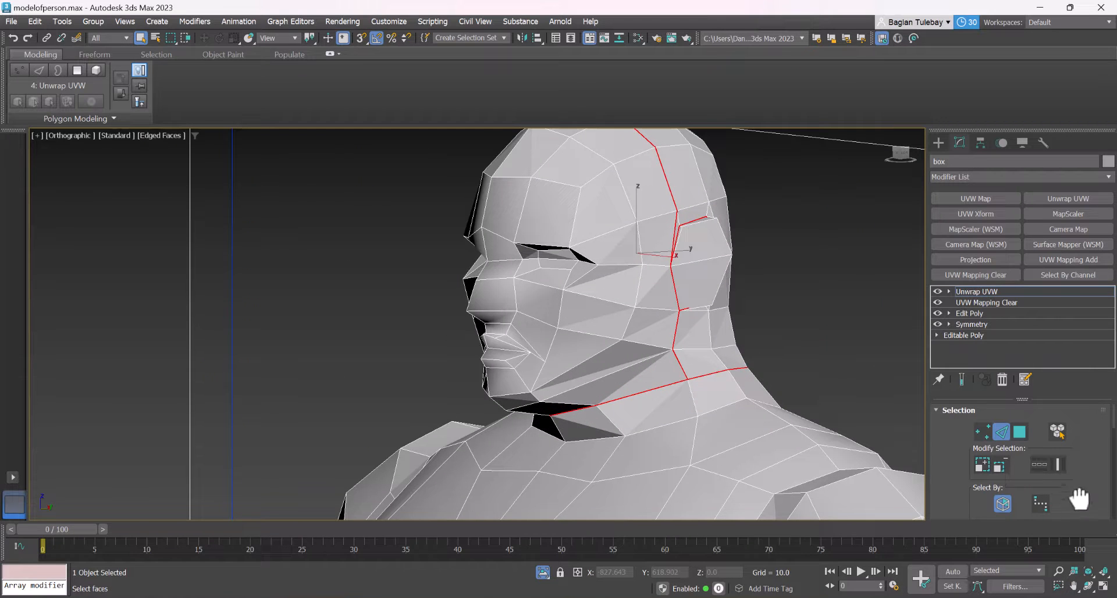
Convert the selected head, ear and neck edges to peel seams
{"action": "left_click_drag", "start_coordinate": [1079, 499], "coordinate": [1108, 96]}
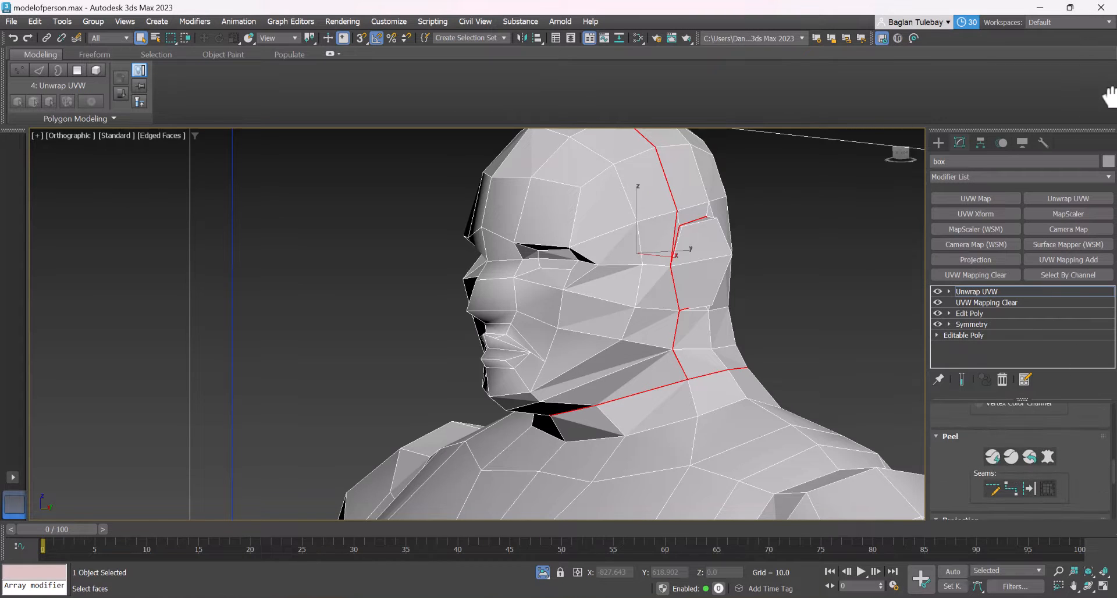
{"action": "left_click", "coordinate": [1028, 489]}
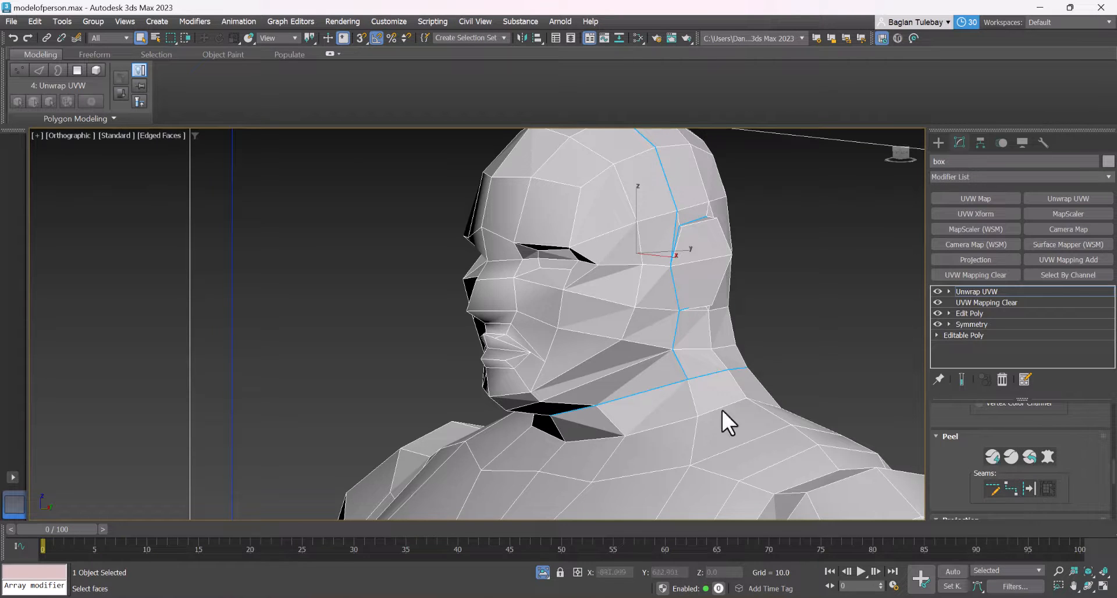
{"action": "scroll", "coordinate": [737, 210], "scroll_direction": "down", "scroll_amount": 2}
{"action": "scroll", "coordinate": [737, 209], "scroll_direction": "down", "scroll_amount": 2}
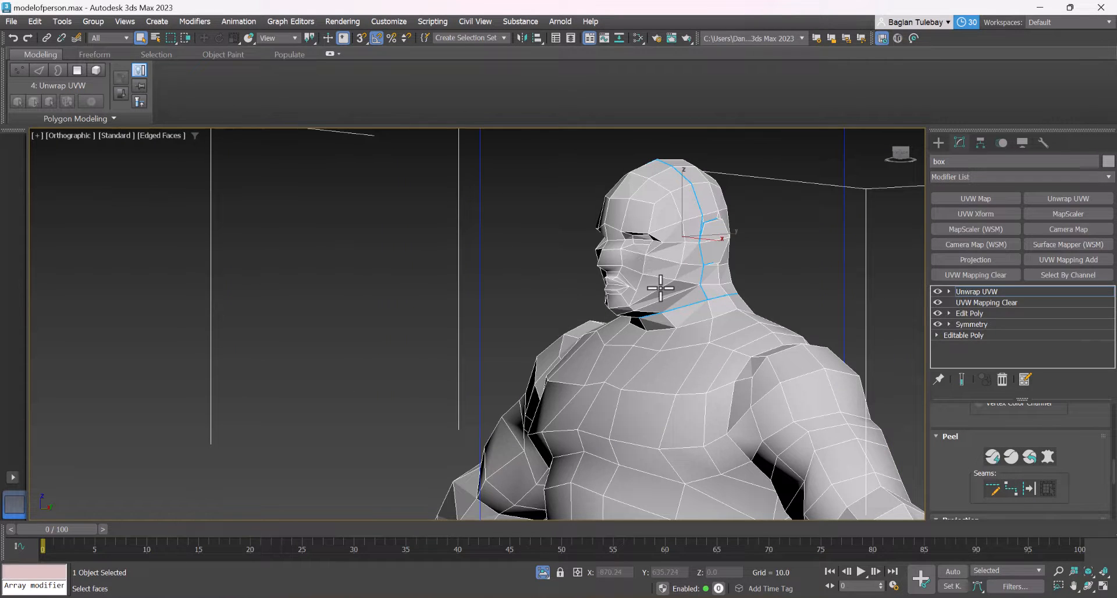
Start a point-to-point edge path at the neck seam and run it over the shoulder and down its front to the armpit
{"action": "scroll", "coordinate": [660, 288], "scroll_direction": "up", "scroll_amount": 2}
{"action": "left_click_drag", "start_coordinate": [960, 472], "coordinate": [959, 597]}
{"action": "left_click_drag", "start_coordinate": [959, 423], "coordinate": [1048, 455]}
{"action": "scroll", "coordinate": [656, 257], "scroll_direction": "down", "scroll_amount": 4}
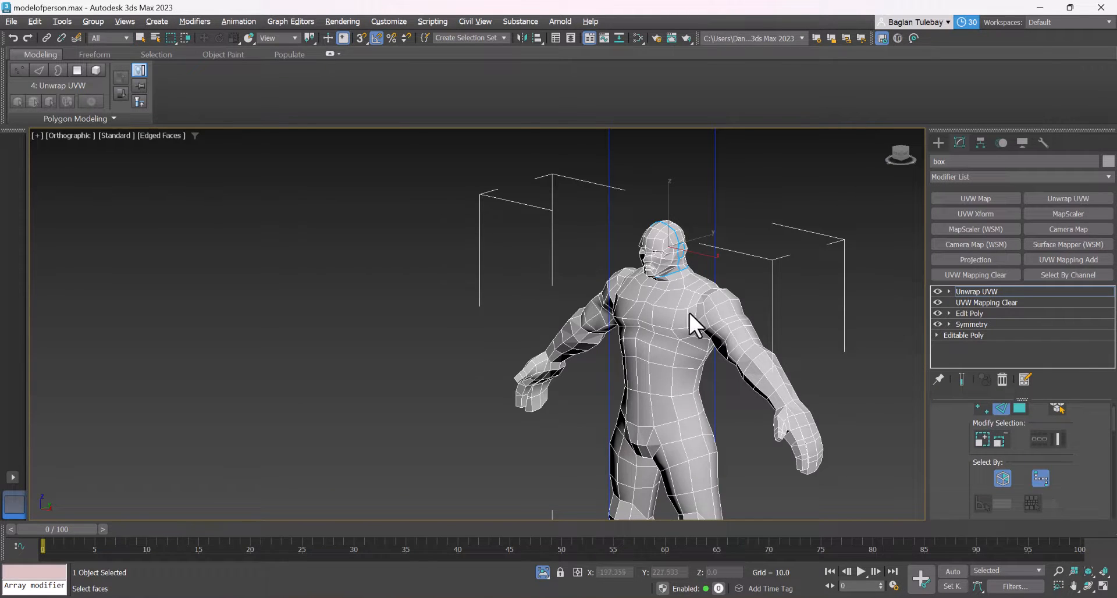
{"action": "scroll", "coordinate": [691, 308], "scroll_direction": "up", "scroll_amount": 5}
{"action": "middle_click_drag", "start_coordinate": [693, 267], "coordinate": [664, 247], "text": "alt"}
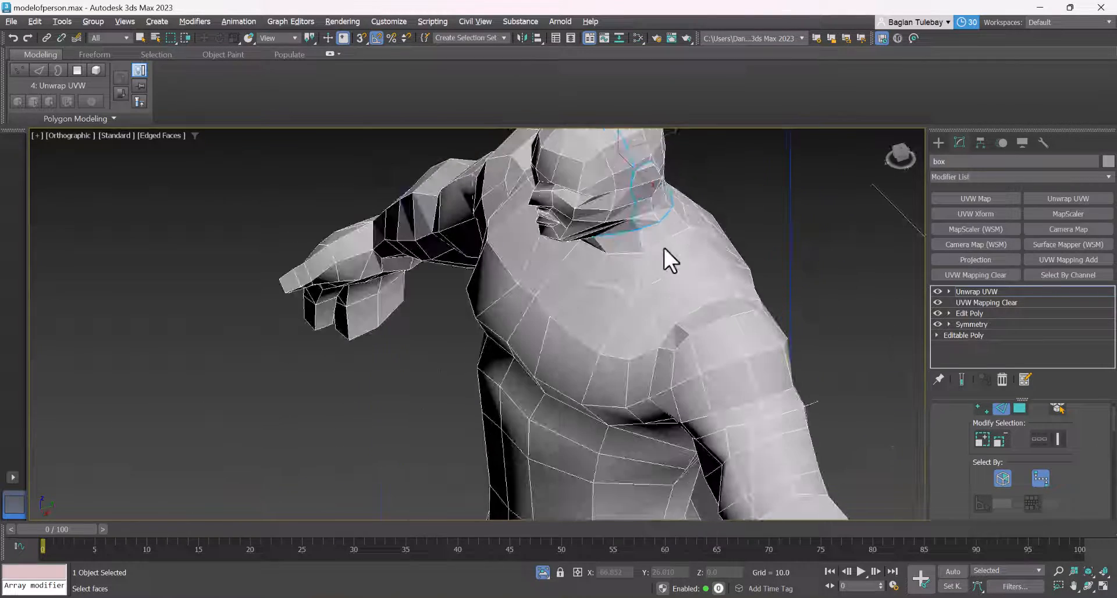
{"action": "left_click", "coordinate": [711, 301]}
{"action": "middle_click_drag", "start_coordinate": [748, 242], "coordinate": [692, 243], "text": "alt"}
{"action": "scroll", "coordinate": [767, 250], "scroll_direction": "up", "scroll_amount": 2}
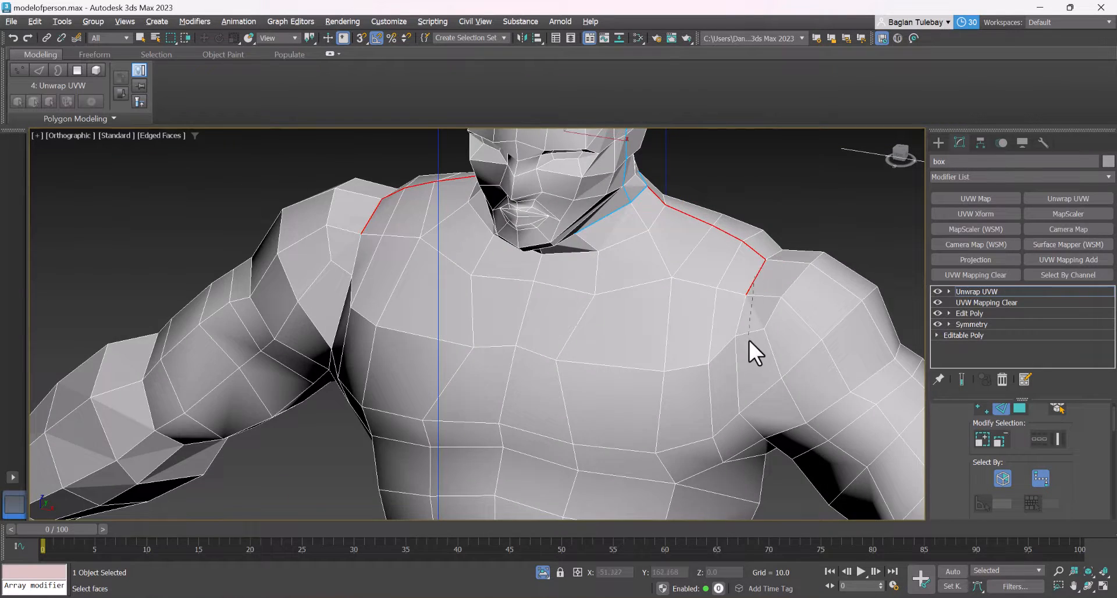
{"action": "middle_click_drag", "start_coordinate": [749, 341], "coordinate": [745, 227], "text": "alt"}
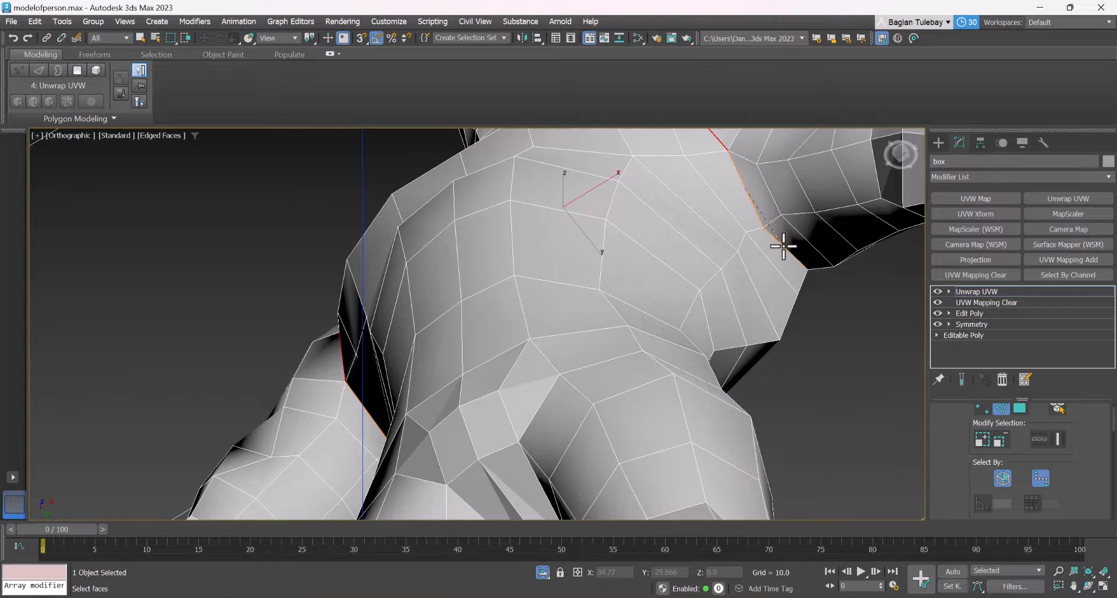
Extend the edge path from the armpit up the back of the shoulder to close the loop around the arm
{"action": "scroll", "coordinate": [705, 258], "scroll_direction": "down", "scroll_amount": 6}
{"action": "middle_click_drag", "start_coordinate": [705, 258], "coordinate": [601, 309], "text": "alt"}
{"action": "scroll", "coordinate": [599, 311], "scroll_direction": "up", "scroll_amount": 5}
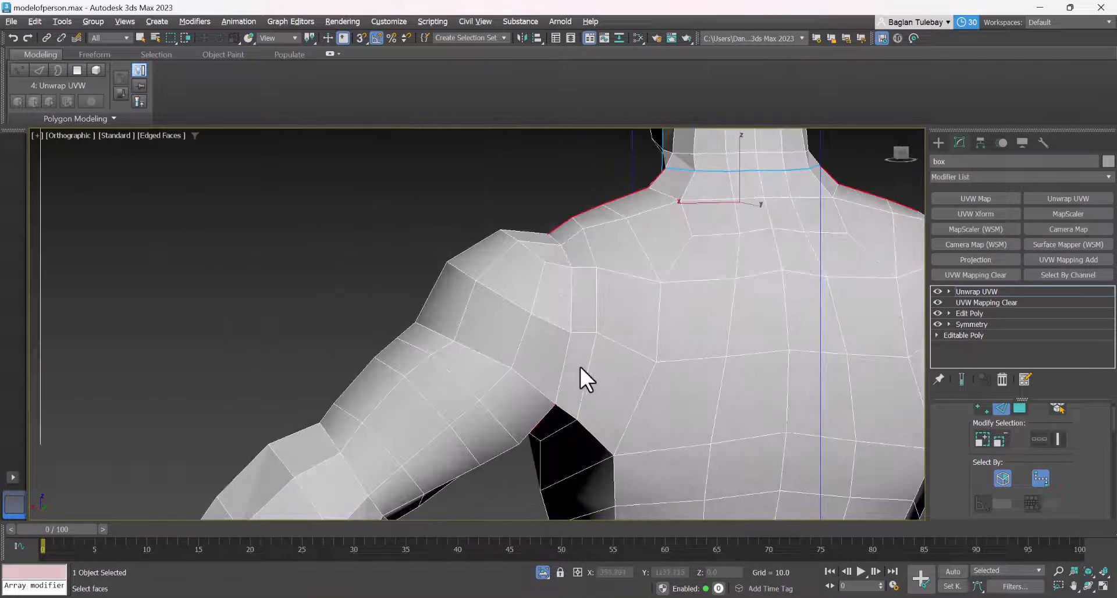
{"action": "middle_click_drag", "start_coordinate": [581, 366], "coordinate": [595, 325], "text": "alt"}
{"action": "left_click", "coordinate": [581, 316]}
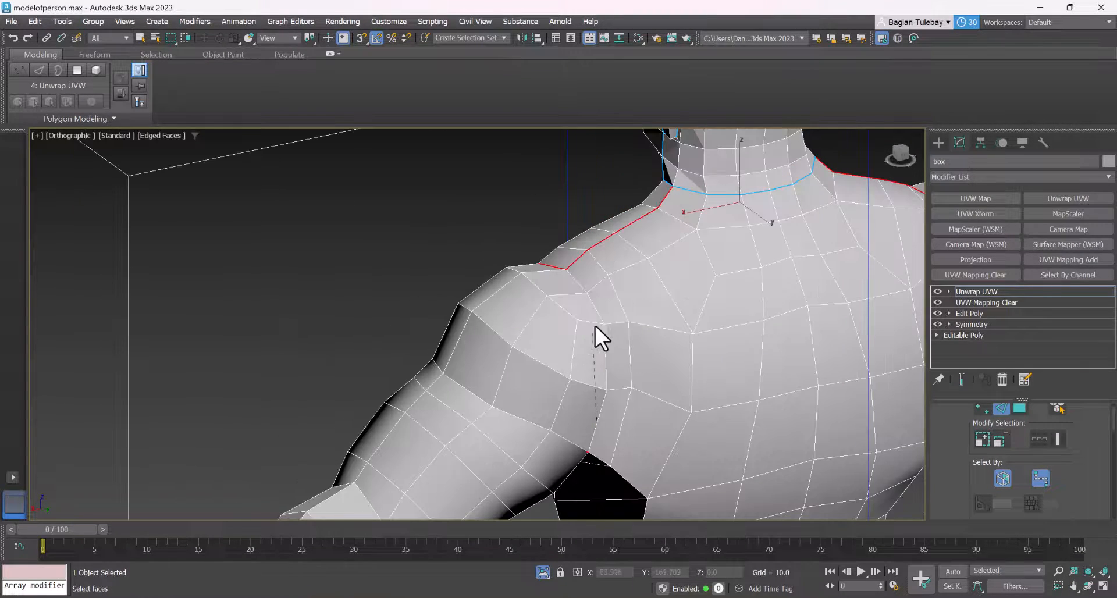
{"action": "left_click", "coordinate": [581, 282]}
Run the edge path from the armpit down the side of the torso, past the waist to the hip
{"action": "scroll", "coordinate": [578, 283], "scroll_direction": "down", "scroll_amount": 3}
{"action": "middle_click_drag", "start_coordinate": [578, 284], "coordinate": [613, 256], "text": "alt"}
{"action": "scroll", "coordinate": [582, 208], "scroll_direction": "down", "scroll_amount": 3}
{"action": "middle_click_drag", "start_coordinate": [582, 208], "coordinate": [609, 207], "text": "alt"}
{"action": "scroll", "coordinate": [608, 207], "scroll_direction": "up", "scroll_amount": 2}
{"action": "scroll", "coordinate": [692, 233], "scroll_direction": "up", "scroll_amount": 4}
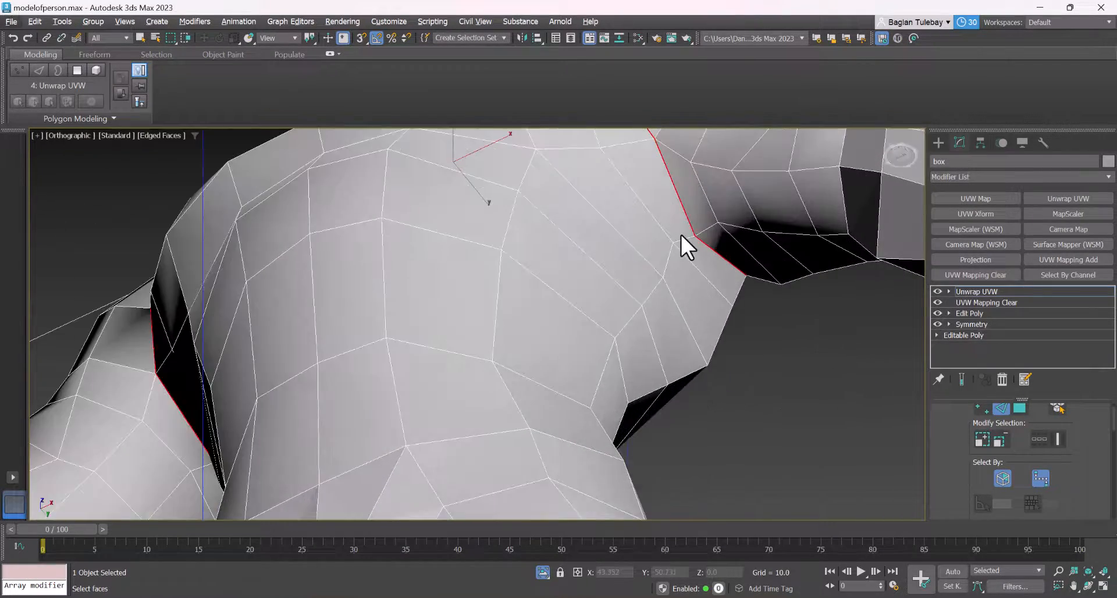
{"action": "scroll", "coordinate": [675, 249], "scroll_direction": "down", "scroll_amount": 2}
{"action": "middle_click_drag", "start_coordinate": [610, 327], "coordinate": [610, 411], "text": "alt"}
{"action": "left_click", "coordinate": [629, 330]}
{"action": "scroll", "coordinate": [598, 331], "scroll_direction": "down", "scroll_amount": 4}
{"action": "scroll", "coordinate": [615, 426], "scroll_direction": "up", "scroll_amount": 2}
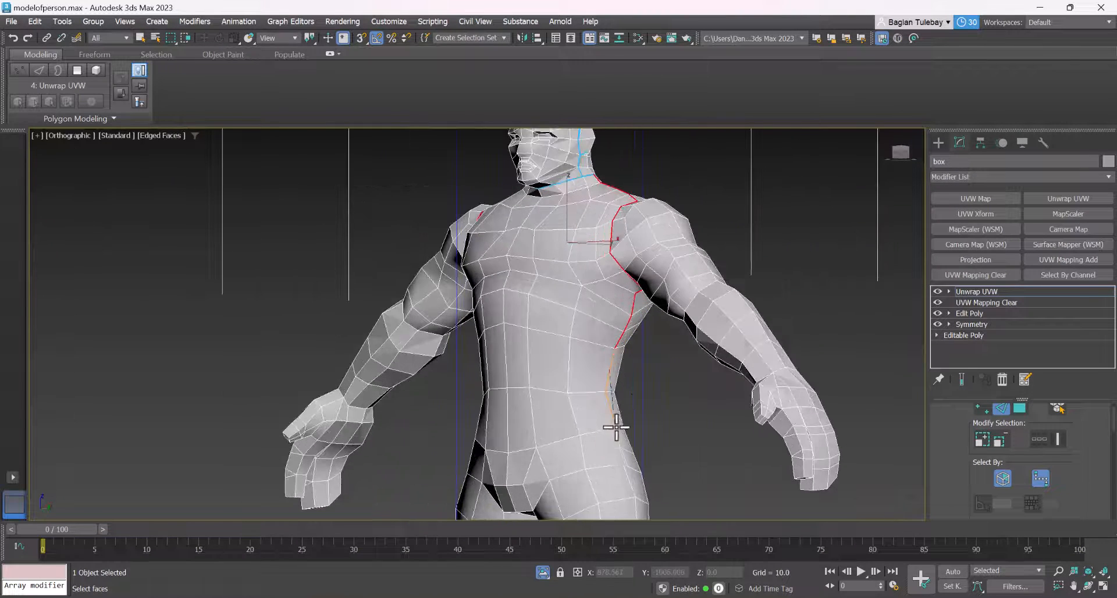
{"action": "left_click", "coordinate": [622, 462]}
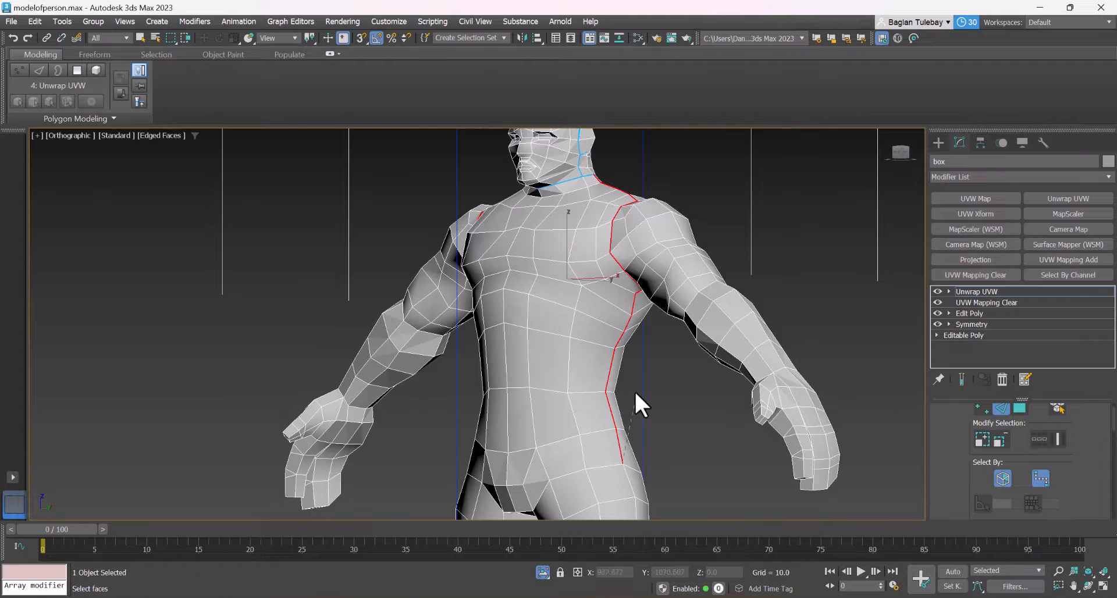
Select an edge path from the crotch up the front groin crease and across the top of the thigh toward the hip
{"action": "scroll", "coordinate": [625, 360], "scroll_direction": "down", "scroll_amount": 4}
{"action": "scroll", "coordinate": [598, 384], "scroll_direction": "up", "scroll_amount": 4}
{"action": "middle_click_drag", "start_coordinate": [576, 428], "coordinate": [606, 378], "text": "alt"}
{"action": "scroll", "coordinate": [606, 378], "scroll_direction": "up", "scroll_amount": 2}
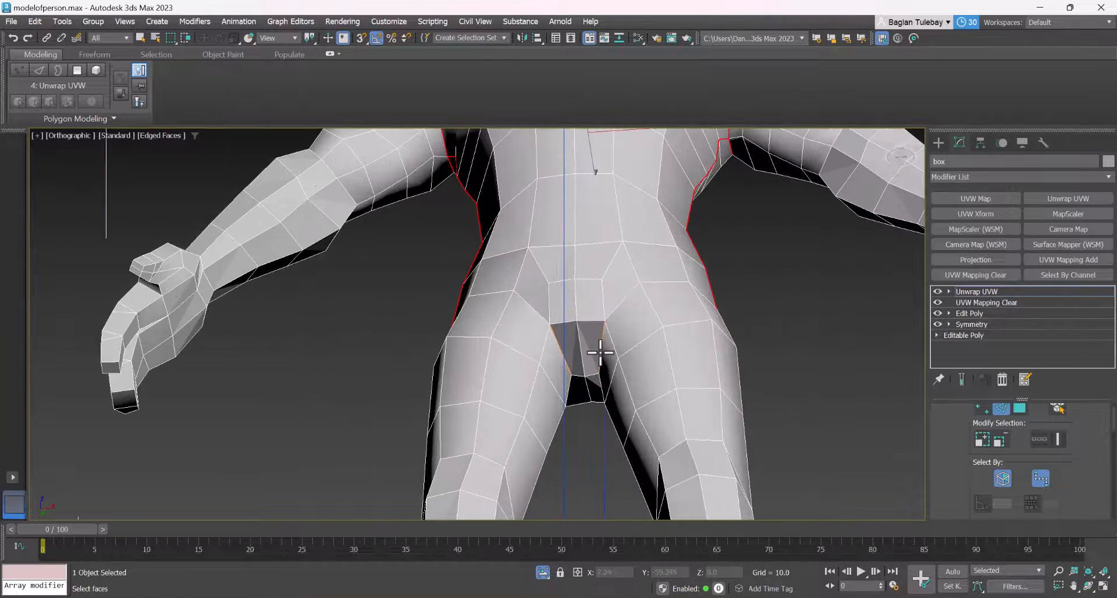
{"action": "left_click", "coordinate": [638, 292]}
{"action": "left_click", "coordinate": [662, 282]}
{"action": "scroll", "coordinate": [677, 319], "scroll_direction": "down", "scroll_amount": 3}
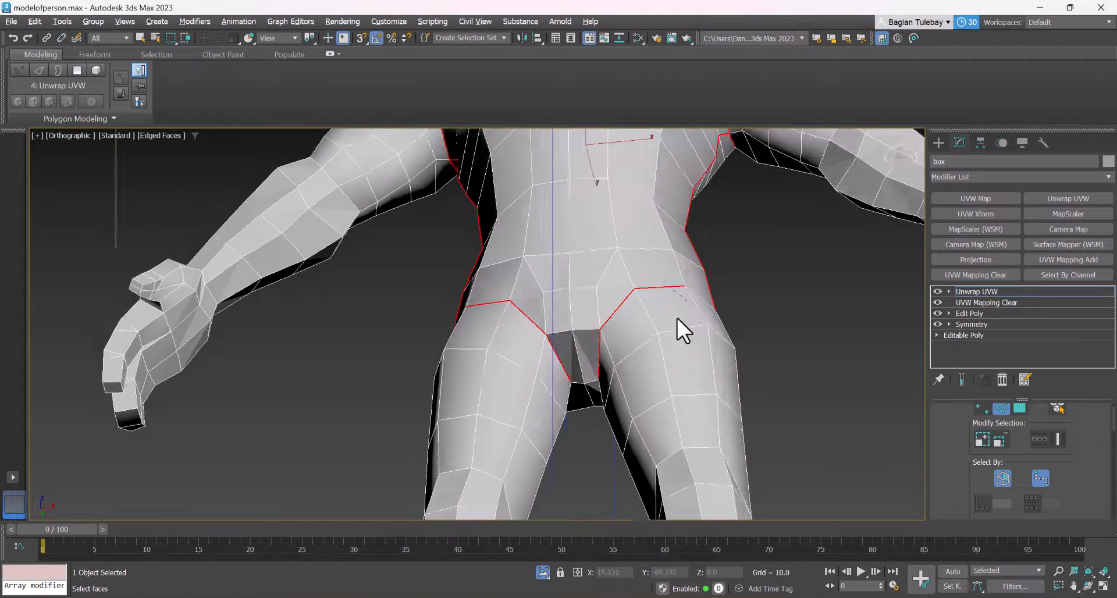
Continue the path around the outer hip and across the back of the thigh to the crotch, closing the leg loop
{"action": "scroll", "coordinate": [737, 287], "scroll_direction": "down", "scroll_amount": 3}
{"action": "middle_click_drag", "start_coordinate": [683, 297], "coordinate": [542, 317], "text": "alt"}
{"action": "scroll", "coordinate": [580, 317], "scroll_direction": "up", "scroll_amount": 3}
{"action": "scroll", "coordinate": [599, 312], "scroll_direction": "up", "scroll_amount": 3}
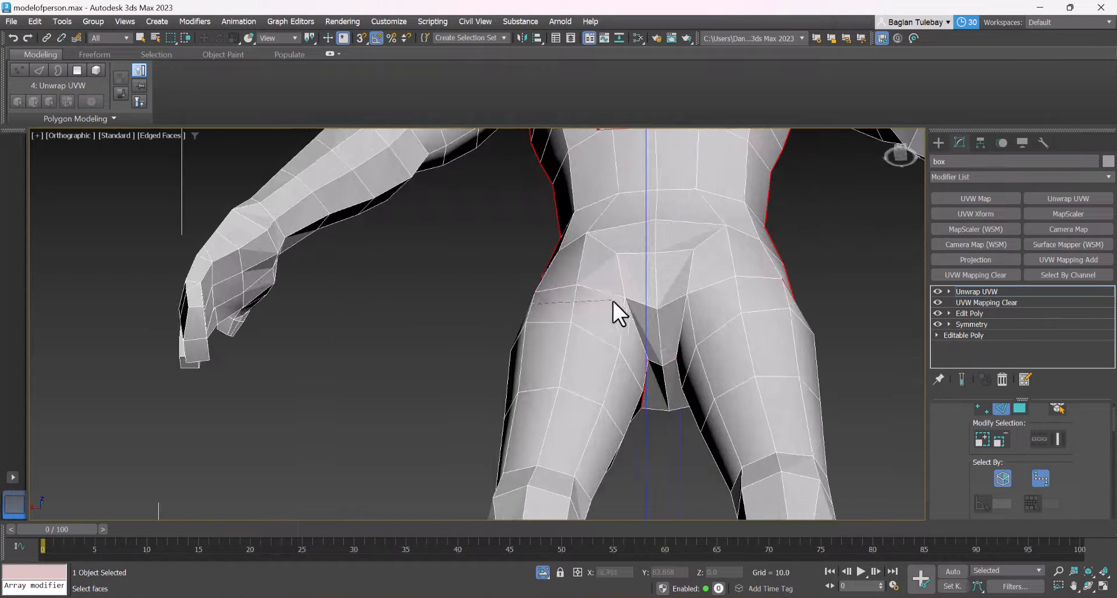
{"action": "middle_click_drag", "start_coordinate": [653, 342], "coordinate": [804, 323], "text": "alt"}
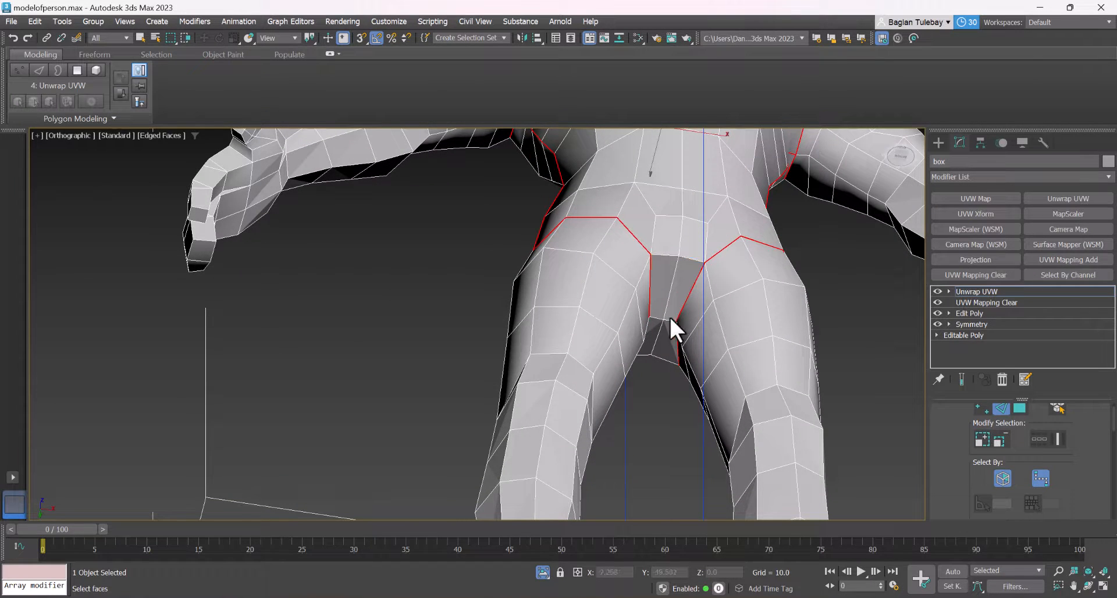
{"action": "scroll", "coordinate": [627, 333], "scroll_direction": "down", "scroll_amount": 5}
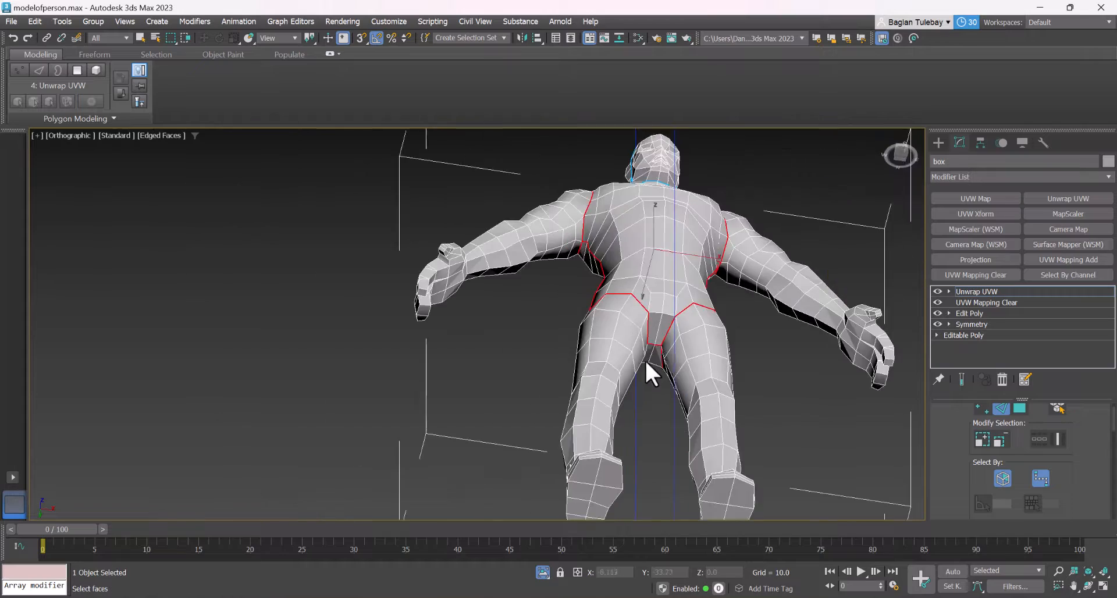
Convert the selected shoulder, torso-side and leg-loop edges to peel seams
{"action": "middle_click_drag", "start_coordinate": [645, 358], "coordinate": [523, 410], "text": "alt"}
{"action": "left_click_drag", "start_coordinate": [936, 448], "coordinate": [1079, 2]}
{"action": "left_click", "coordinate": [1028, 448]}
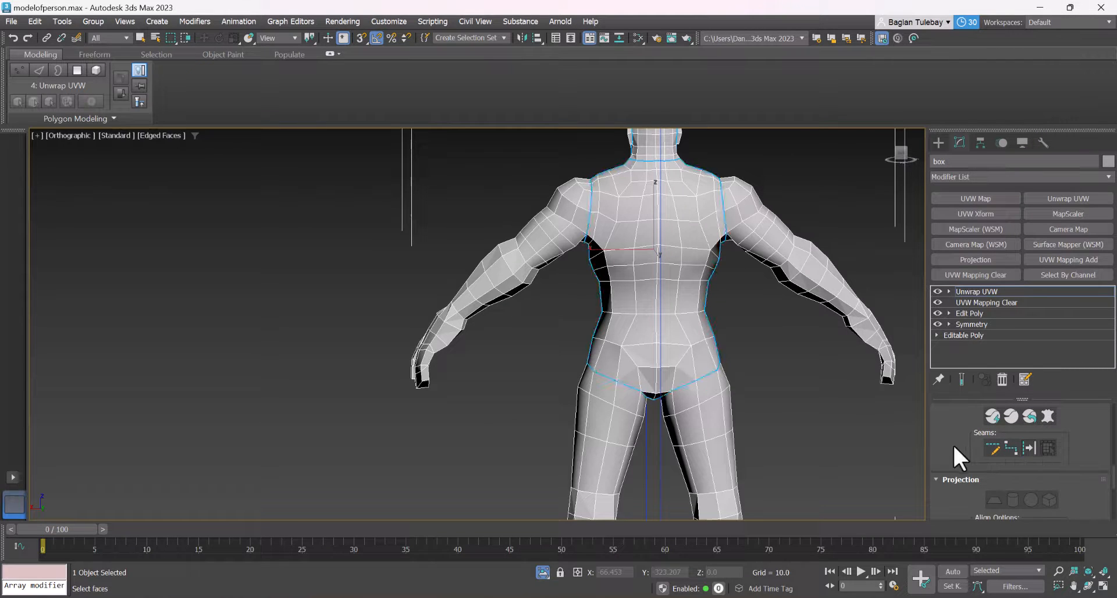
Run a symmetrical point-to-point edge path from the armpit seam along the underside of the arm to the wrist
{"action": "left_click_drag", "start_coordinate": [963, 425], "coordinate": [959, 510]}
{"action": "left_click_drag", "start_coordinate": [951, 451], "coordinate": [961, 494]}
{"action": "middle_click_drag", "start_coordinate": [543, 344], "coordinate": [837, 308], "text": "alt"}
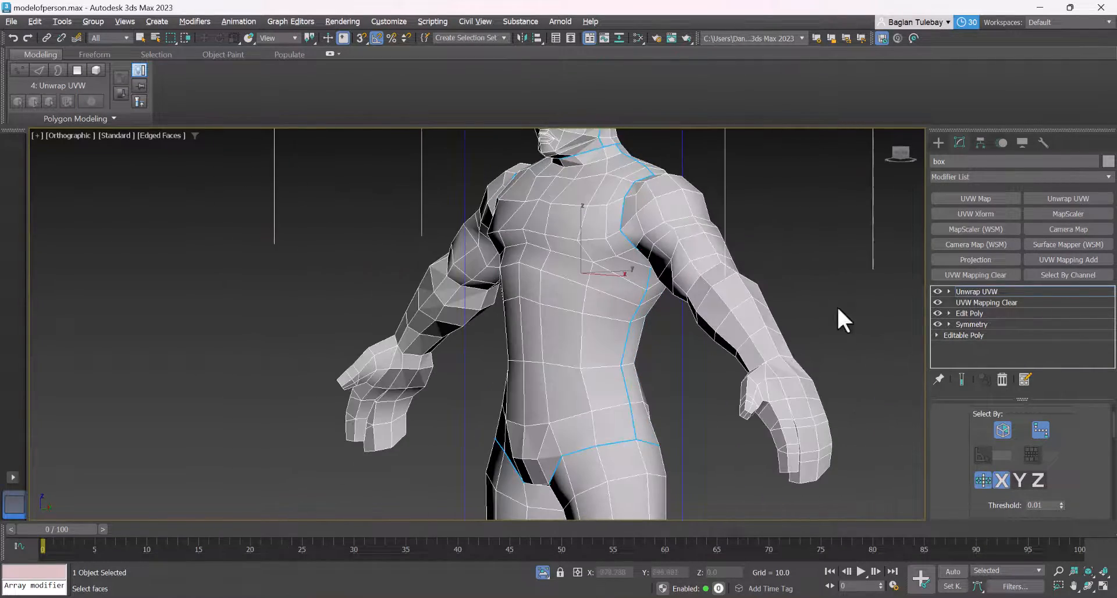
{"action": "left_click_drag", "start_coordinate": [956, 433], "coordinate": [1085, 454]}
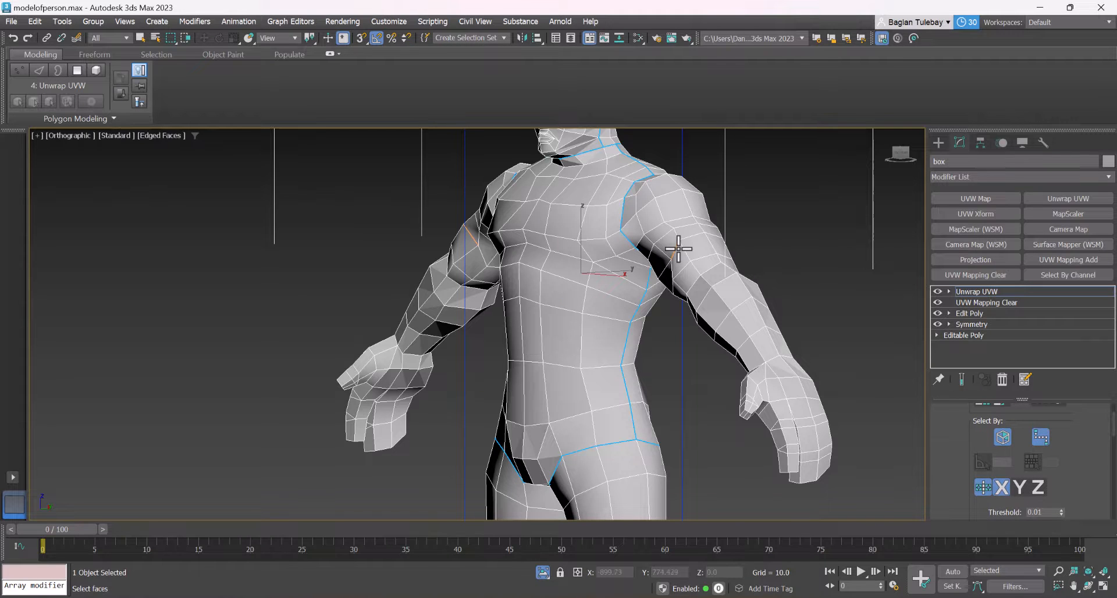
{"action": "middle_click_drag", "start_coordinate": [678, 249], "coordinate": [650, 254], "text": "alt"}
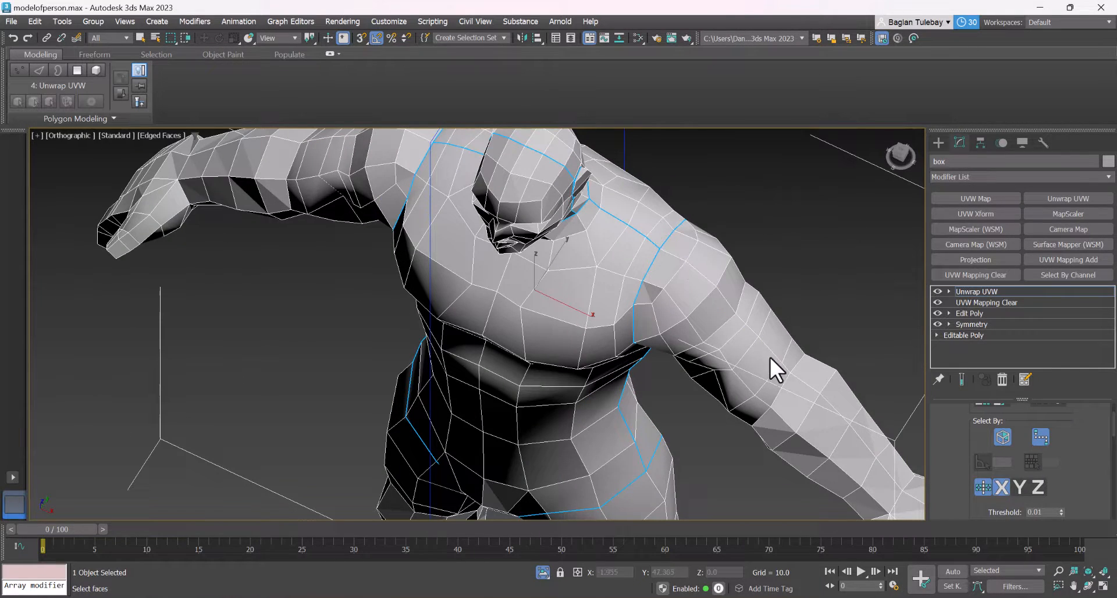
{"action": "middle_click_drag", "start_coordinate": [743, 344], "coordinate": [699, 329], "text": "alt"}
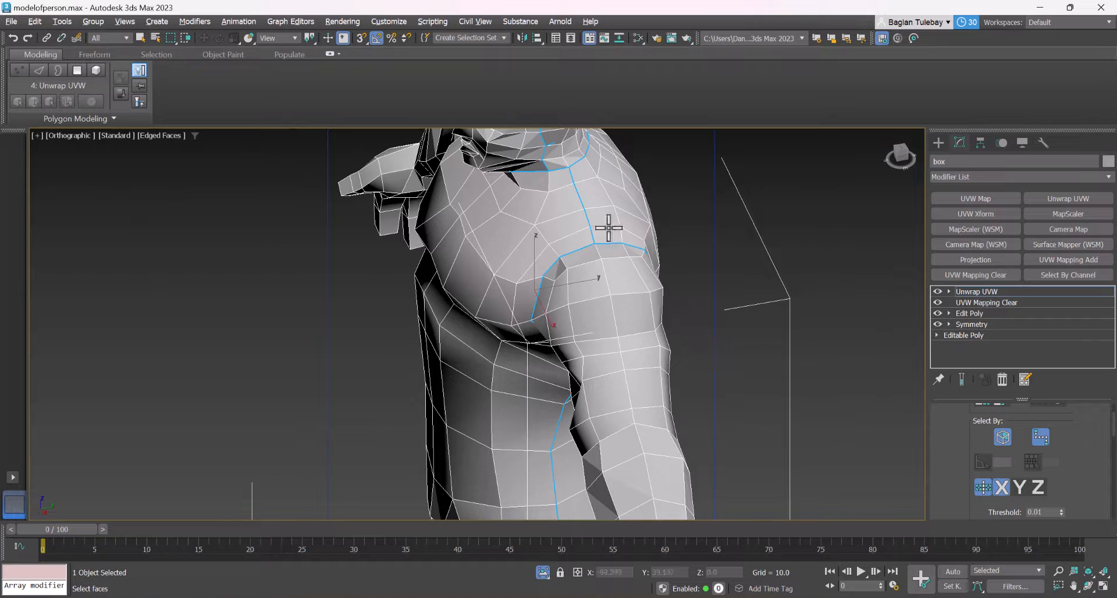
{"action": "middle_click_drag", "start_coordinate": [611, 268], "coordinate": [657, 195], "text": "alt"}
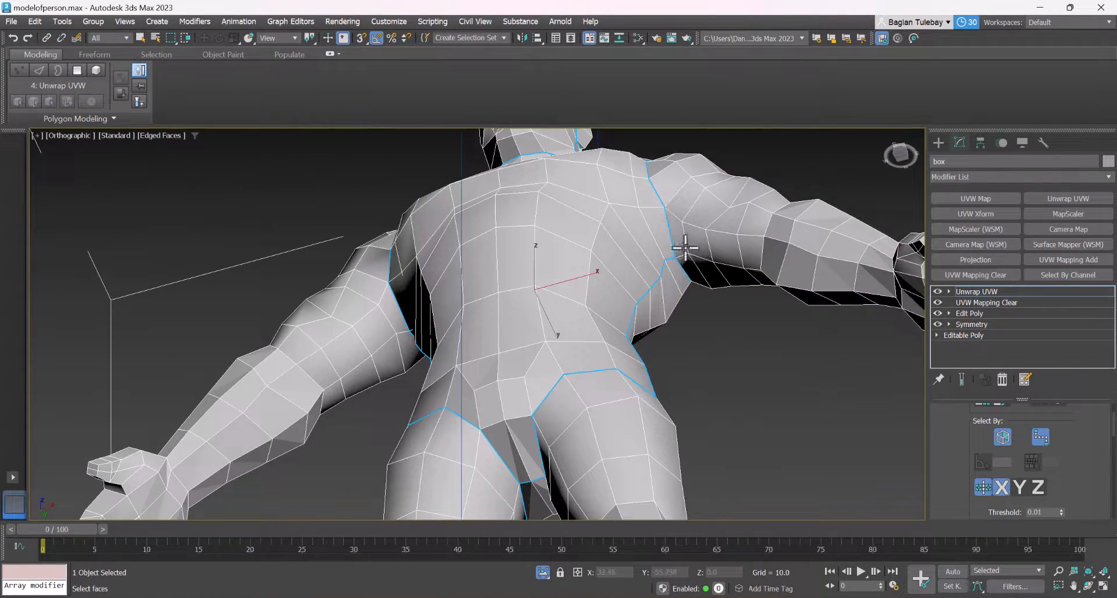
{"action": "scroll", "coordinate": [685, 247], "scroll_direction": "up", "scroll_amount": 2}
{"action": "scroll", "coordinate": [668, 254], "scroll_direction": "down", "scroll_amount": 3}
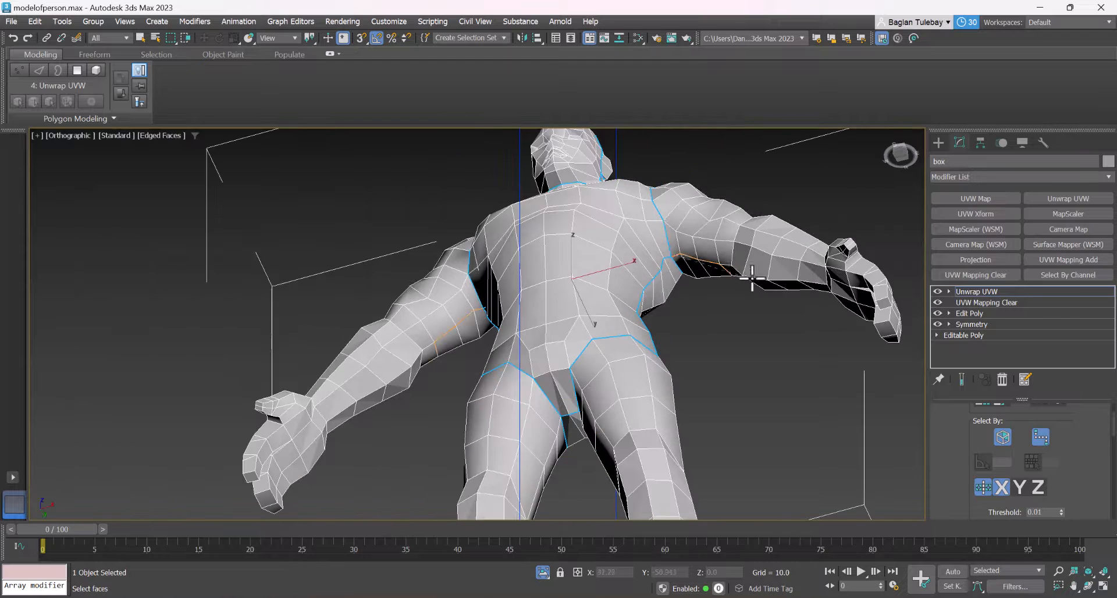
{"action": "scroll", "coordinate": [785, 281], "scroll_direction": "up", "scroll_amount": 1}
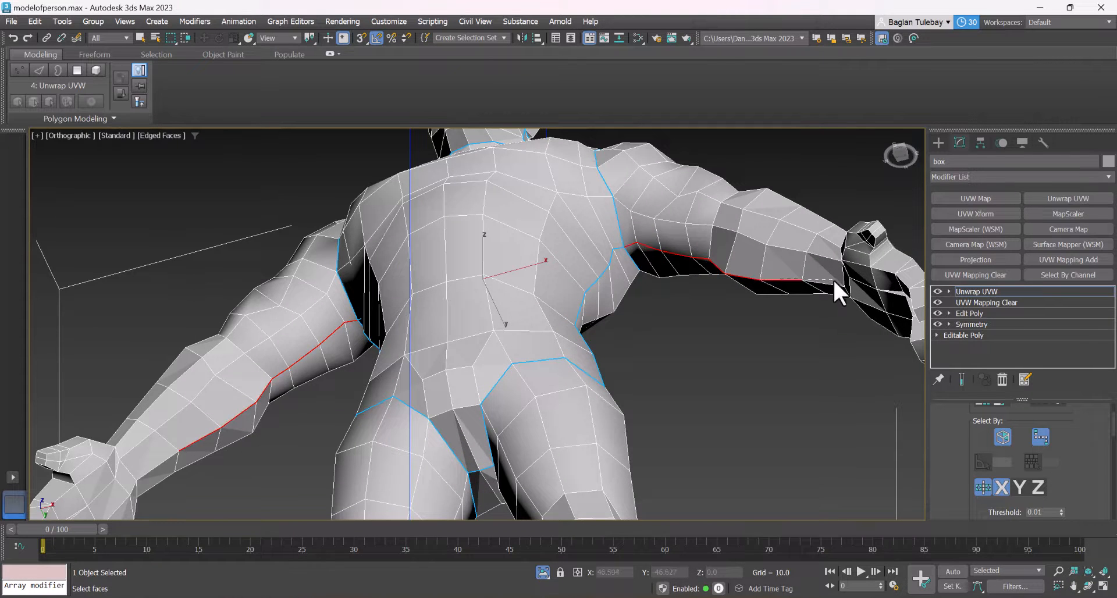
{"action": "scroll", "coordinate": [773, 294], "scroll_direction": "down", "scroll_amount": 5}
{"action": "middle_click_drag", "start_coordinate": [794, 301], "coordinate": [825, 329], "text": "alt"}
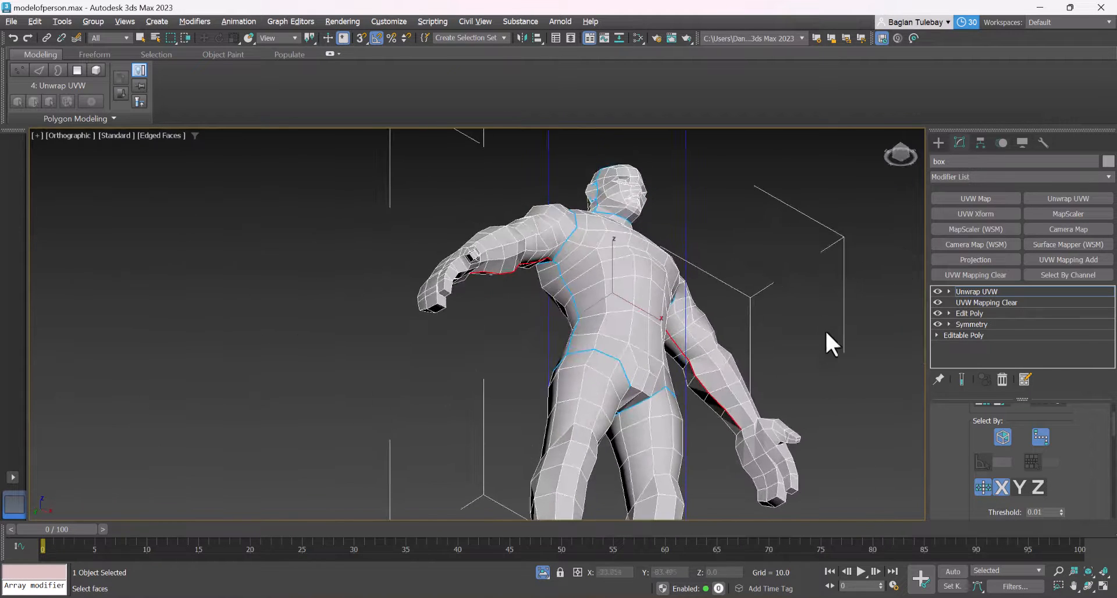
Extend the symmetrical edge path around the wrist to close the wrist loop at the end of the underarm seam
{"action": "scroll", "coordinate": [766, 414], "scroll_direction": "up", "scroll_amount": 4}
{"action": "middle_click_drag", "start_coordinate": [725, 446], "coordinate": [717, 507], "text": "alt"}
{"action": "scroll", "coordinate": [684, 325], "scroll_direction": "down", "scroll_amount": 1}
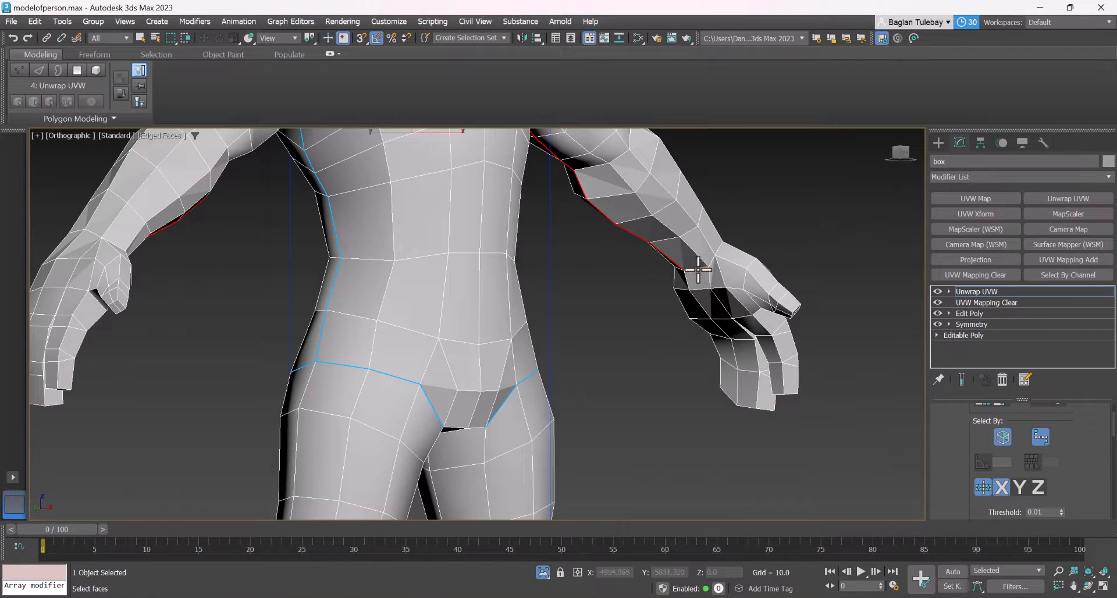
{"action": "middle_click_drag", "start_coordinate": [770, 201], "coordinate": [690, 289], "text": "alt"}
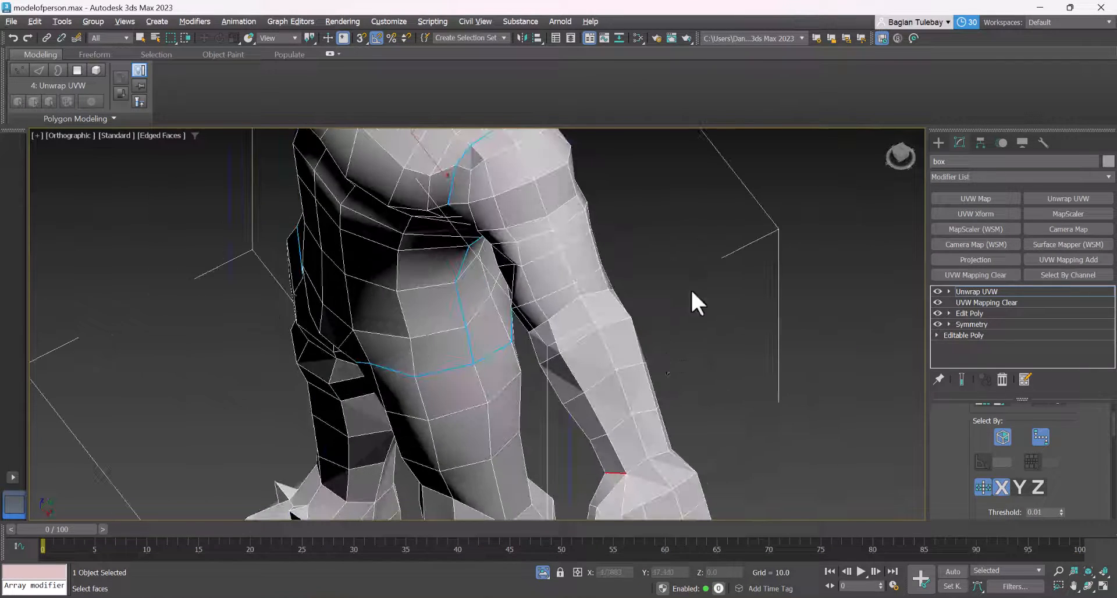
{"action": "left_click", "coordinate": [658, 454], "text": "ctrl"}
{"action": "scroll", "coordinate": [652, 337], "scroll_direction": "down", "scroll_amount": 4}
{"action": "middle_click_drag", "start_coordinate": [645, 329], "coordinate": [537, 289], "text": "alt"}
{"action": "scroll", "coordinate": [335, 294], "scroll_direction": "up", "scroll_amount": 6}
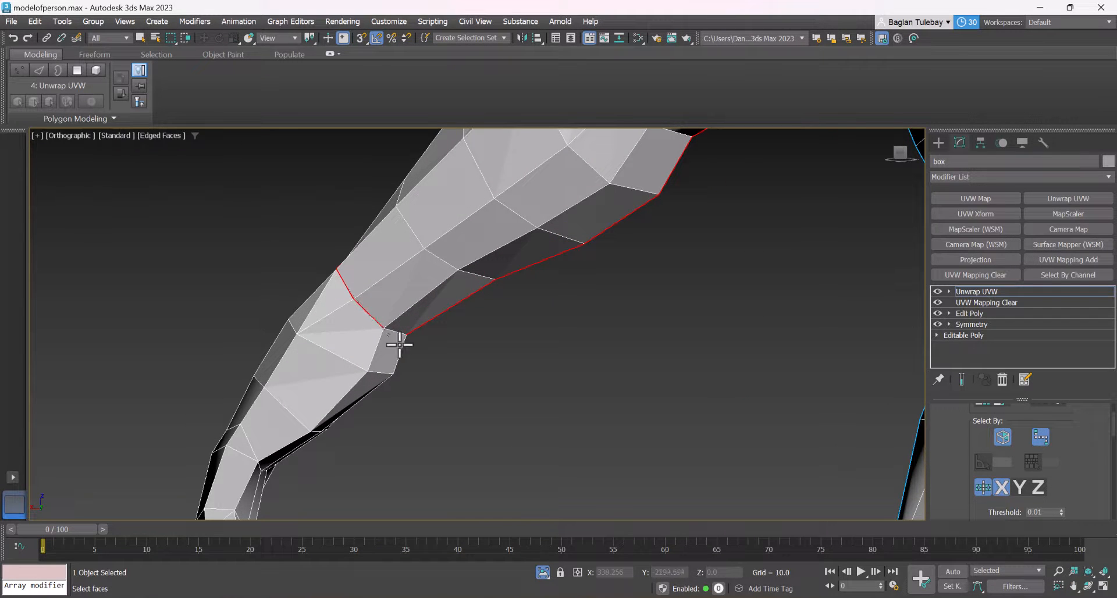
{"action": "scroll", "coordinate": [472, 365], "scroll_direction": "down", "scroll_amount": 5}
{"action": "middle_click_drag", "start_coordinate": [472, 365], "coordinate": [703, 301], "text": "alt"}
{"action": "scroll", "coordinate": [713, 347], "scroll_direction": "up", "scroll_amount": 6}
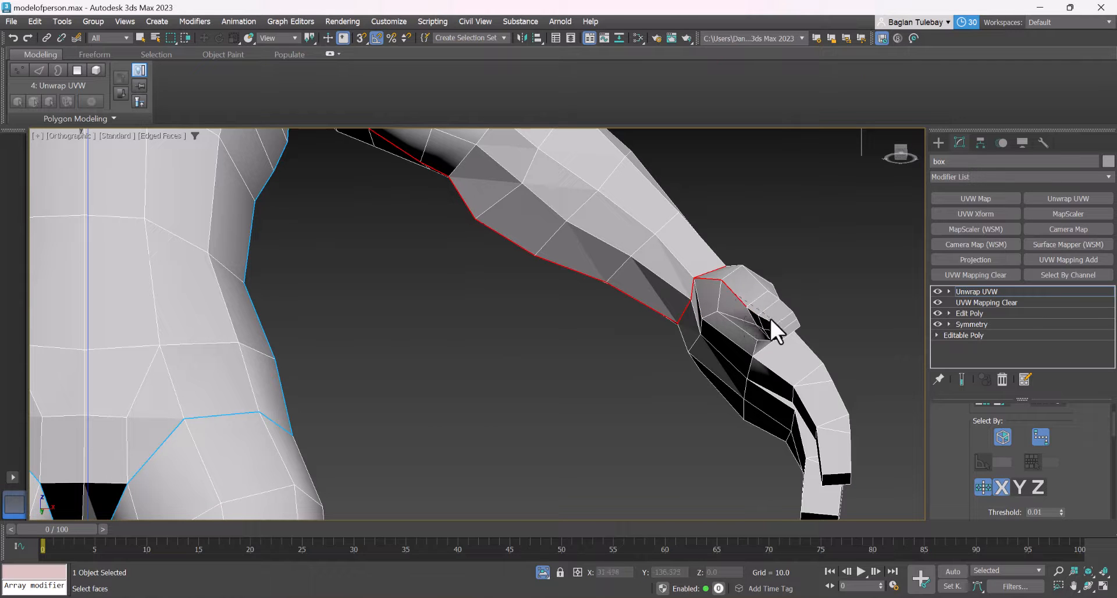
Run the edge path from the wrist around the thumb's outline and around the index finger to the gap beside it
{"action": "middle_click_drag", "start_coordinate": [778, 323], "coordinate": [768, 198], "text": "alt"}
{"action": "scroll", "coordinate": [771, 199], "scroll_direction": "up", "scroll_amount": 5}
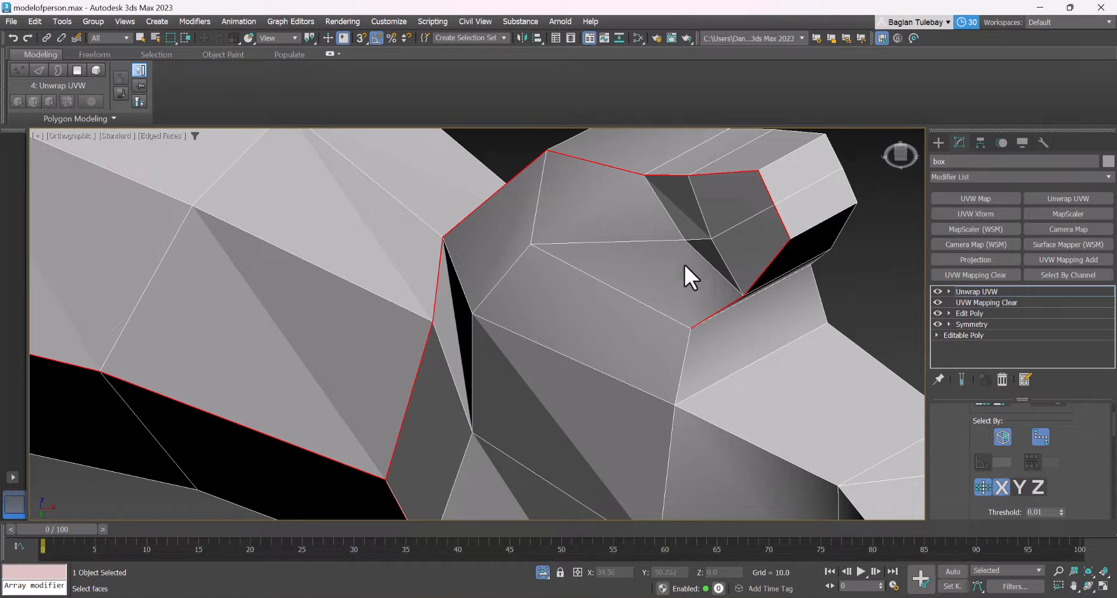
{"action": "scroll", "coordinate": [686, 291], "scroll_direction": "down", "scroll_amount": 5}
{"action": "scroll", "coordinate": [674, 262], "scroll_direction": "up", "scroll_amount": 4}
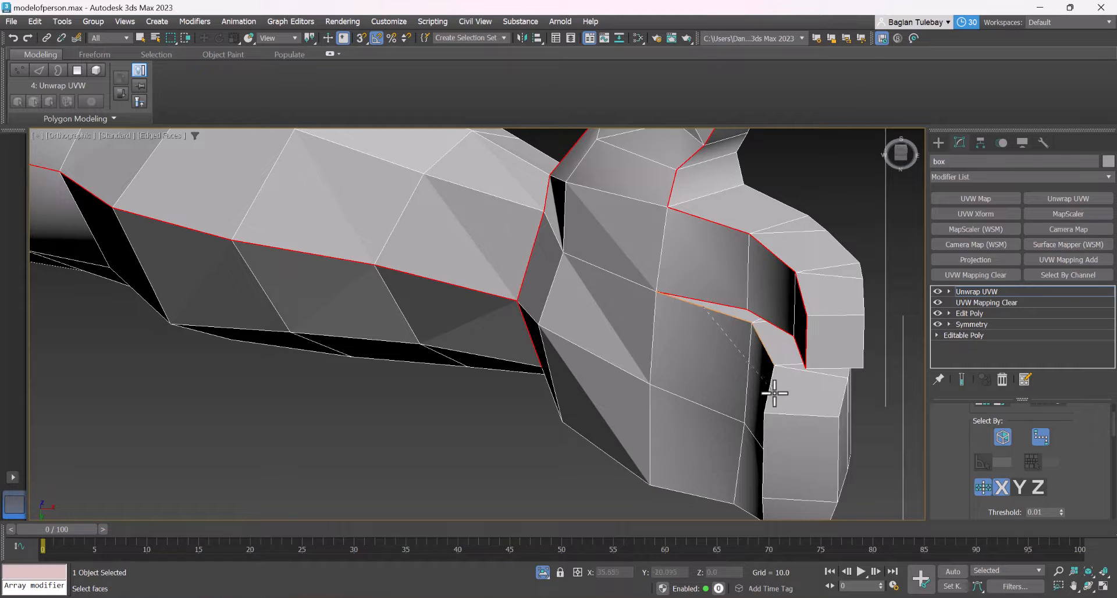
Continue the path around the remaining fingers and back along the outer edge of the hand to the wrist loop
{"action": "scroll", "coordinate": [715, 327], "scroll_direction": "down", "scroll_amount": 5}
{"action": "middle_click_drag", "start_coordinate": [716, 327], "coordinate": [662, 486], "text": "alt"}
{"action": "scroll", "coordinate": [731, 308], "scroll_direction": "down", "scroll_amount": 2}
{"action": "scroll", "coordinate": [662, 446], "scroll_direction": "up", "scroll_amount": 4}
{"action": "scroll", "coordinate": [662, 446], "scroll_direction": "up", "scroll_amount": 3}
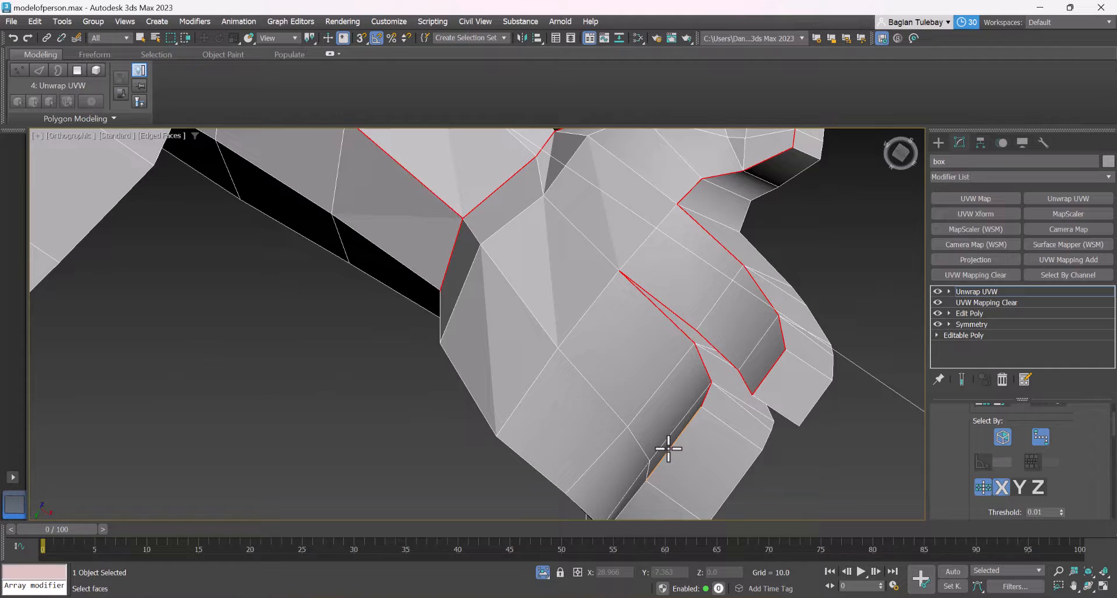
{"action": "left_click", "coordinate": [638, 487]}
{"action": "scroll", "coordinate": [652, 314], "scroll_direction": "down", "scroll_amount": 6}
{"action": "middle_click_drag", "start_coordinate": [653, 314], "coordinate": [557, 238], "text": "alt"}
{"action": "scroll", "coordinate": [558, 349], "scroll_direction": "down", "scroll_amount": 5}
{"action": "scroll", "coordinate": [553, 222], "scroll_direction": "up", "scroll_amount": 8}
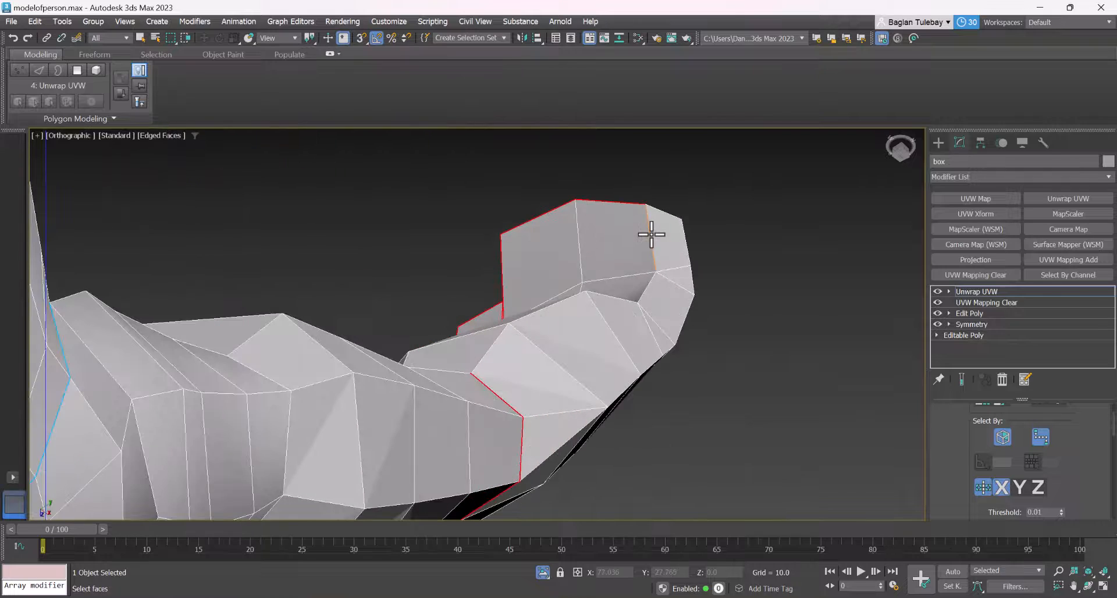
{"action": "left_click", "coordinate": [498, 339]}
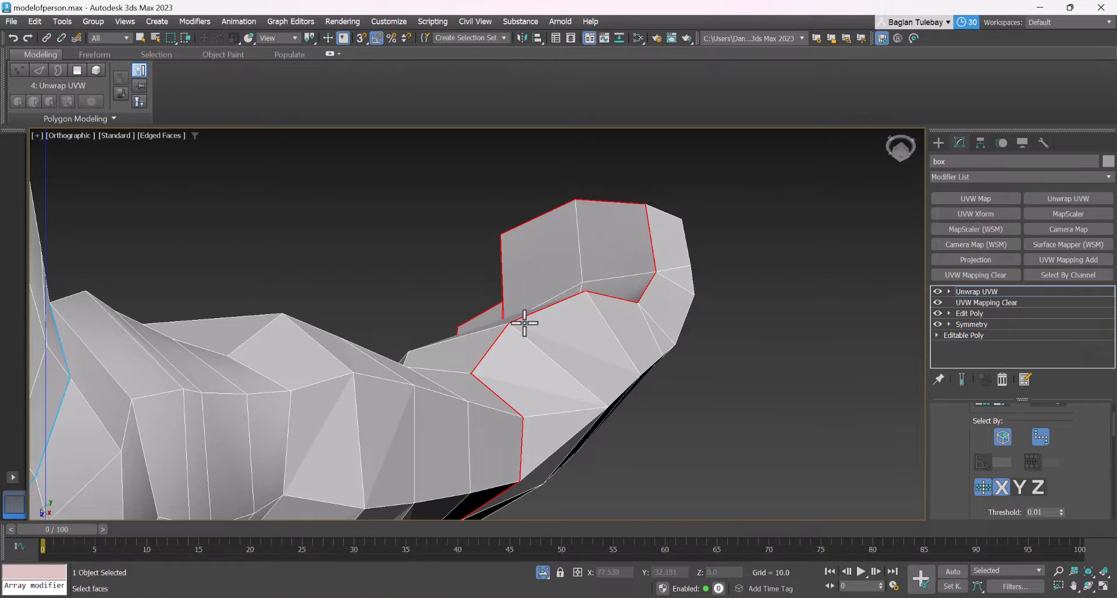
Run a symmetrical edge path from the hip seam down the outer side of the leg to the ankle
{"action": "scroll", "coordinate": [468, 285], "scroll_direction": "down", "scroll_amount": 5}
{"action": "middle_click_drag", "start_coordinate": [443, 253], "coordinate": [403, 224], "text": "alt"}
{"action": "scroll", "coordinate": [420, 342], "scroll_direction": "down", "scroll_amount": 5}
{"action": "scroll", "coordinate": [499, 419], "scroll_direction": "up", "scroll_amount": 5}
{"action": "scroll", "coordinate": [481, 294], "scroll_direction": "down", "scroll_amount": 3}
{"action": "scroll", "coordinate": [417, 300], "scroll_direction": "down", "scroll_amount": 1}
{"action": "middle_click_drag", "start_coordinate": [417, 300], "coordinate": [369, 331], "text": "alt"}
{"action": "scroll", "coordinate": [386, 316], "scroll_direction": "up", "scroll_amount": 2}
{"action": "scroll", "coordinate": [369, 330], "scroll_direction": "up", "scroll_amount": 2}
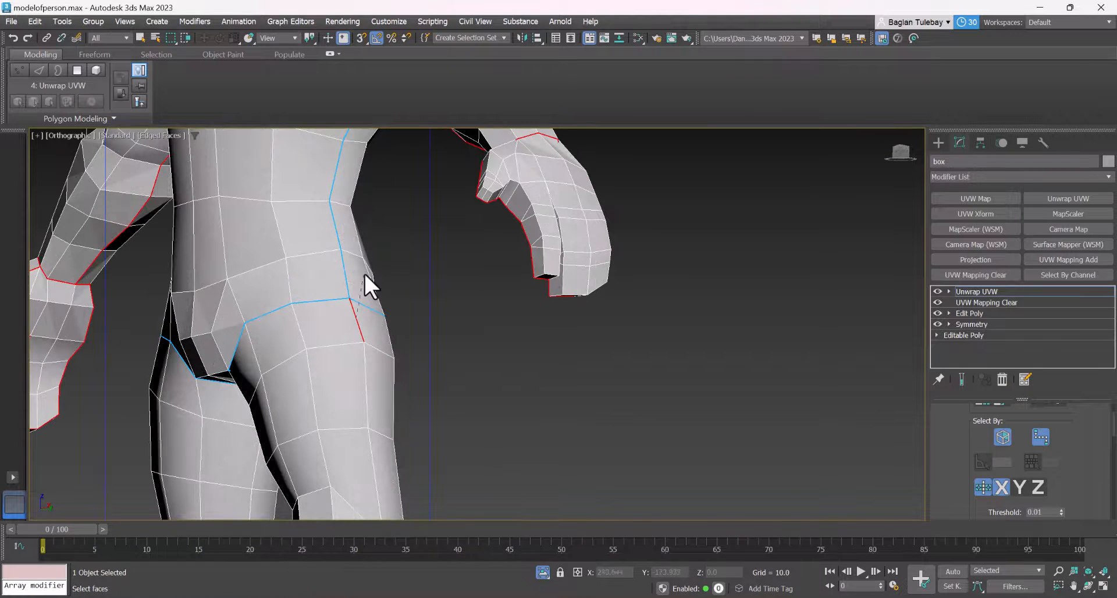
{"action": "scroll", "coordinate": [365, 274], "scroll_direction": "down", "scroll_amount": 5}
{"action": "scroll", "coordinate": [361, 461], "scroll_direction": "up", "scroll_amount": 3}
{"action": "scroll", "coordinate": [382, 466], "scroll_direction": "up", "scroll_amount": 2}
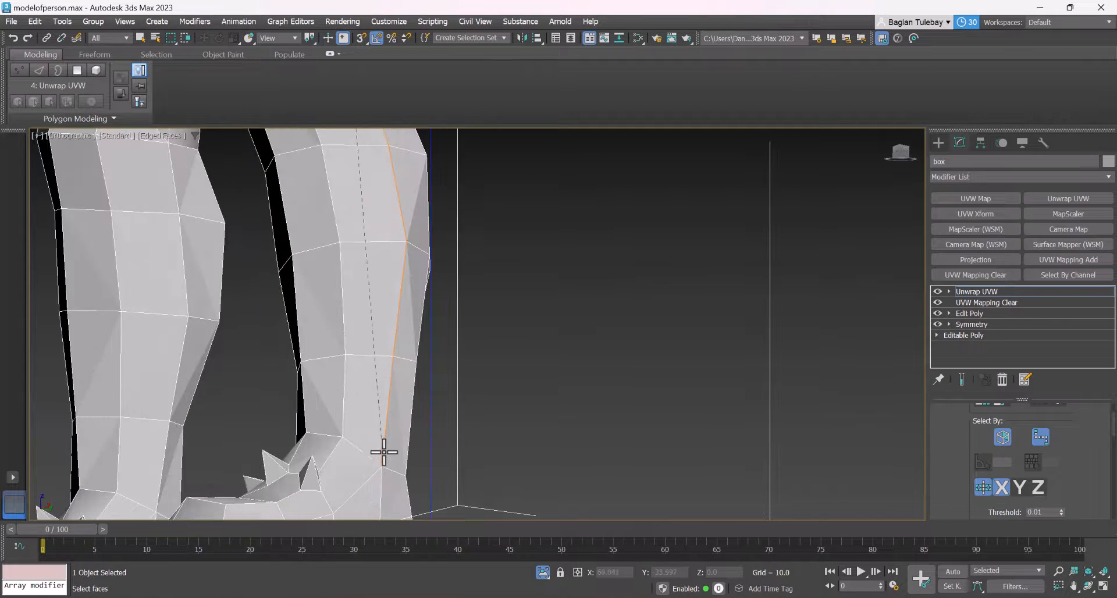
{"action": "left_click", "coordinate": [383, 462]}
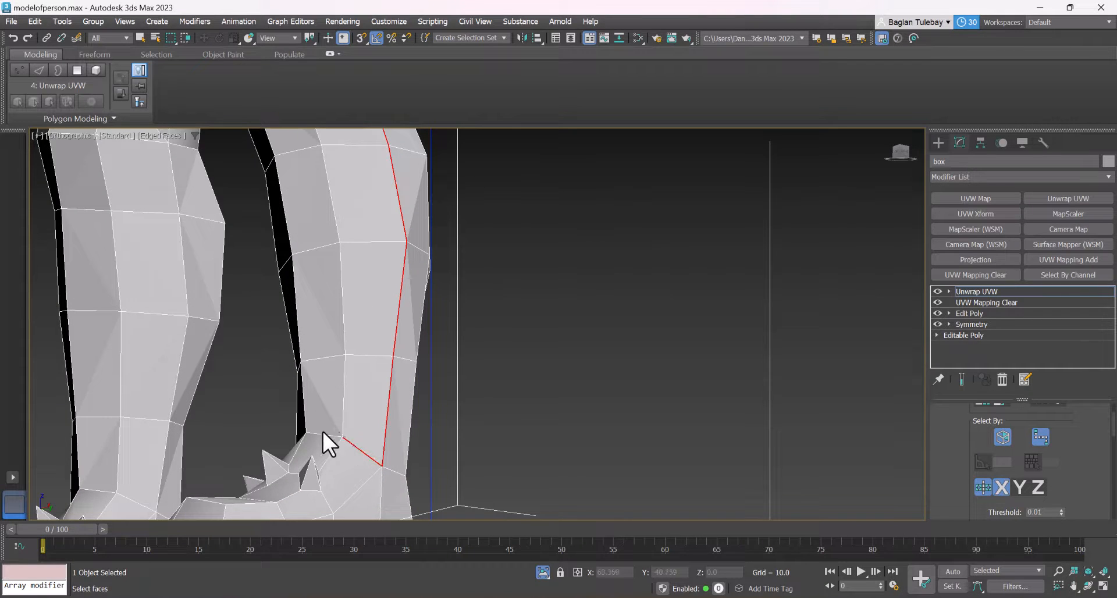
Continue the edge path across the front of the ankle and around its back to form the ankle loop
{"action": "middle_click_drag", "start_coordinate": [323, 431], "coordinate": [348, 451], "text": "alt"}
{"action": "left_click", "coordinate": [380, 461]}
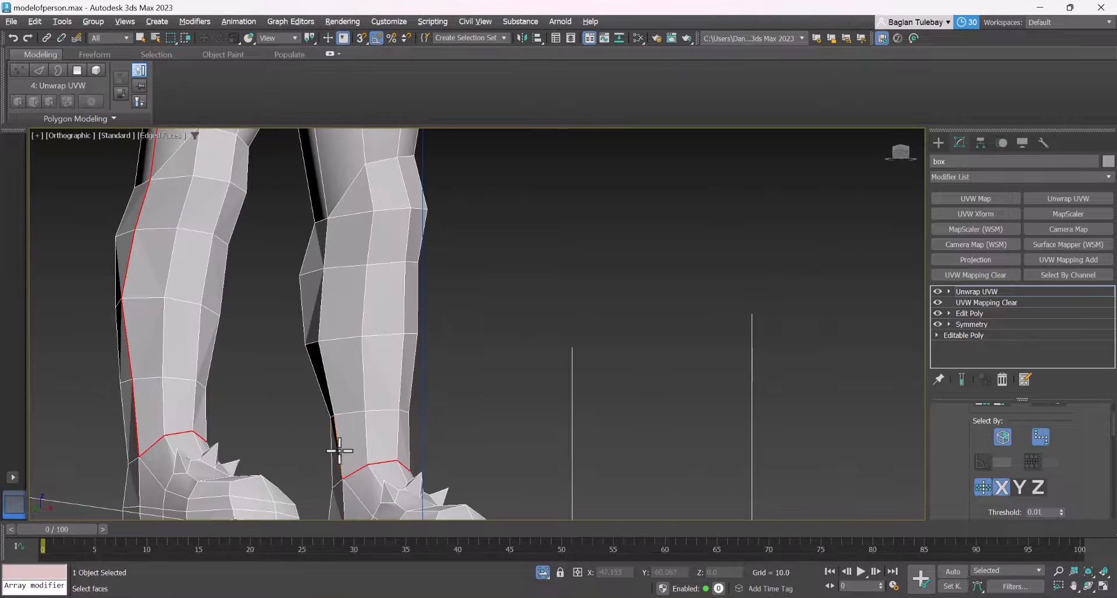
{"action": "right_click", "coordinate": [340, 450]}
{"action": "scroll", "coordinate": [354, 362], "scroll_direction": "down", "scroll_amount": 4}
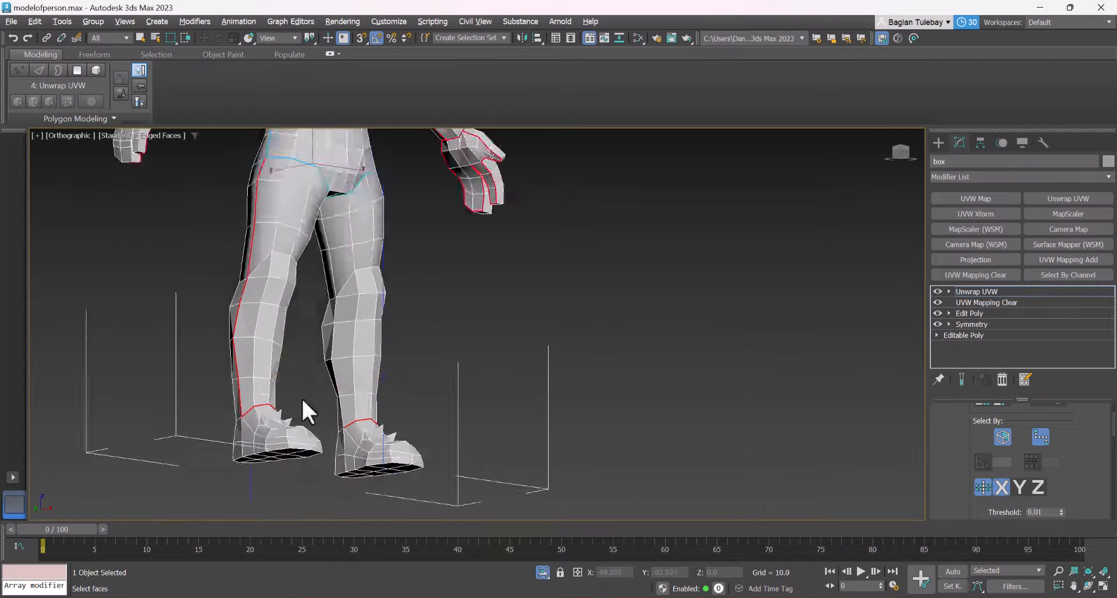
{"action": "middle_click_drag", "start_coordinate": [301, 397], "coordinate": [429, 419], "text": "alt"}
{"action": "scroll", "coordinate": [222, 439], "scroll_direction": "up", "scroll_amount": 4}
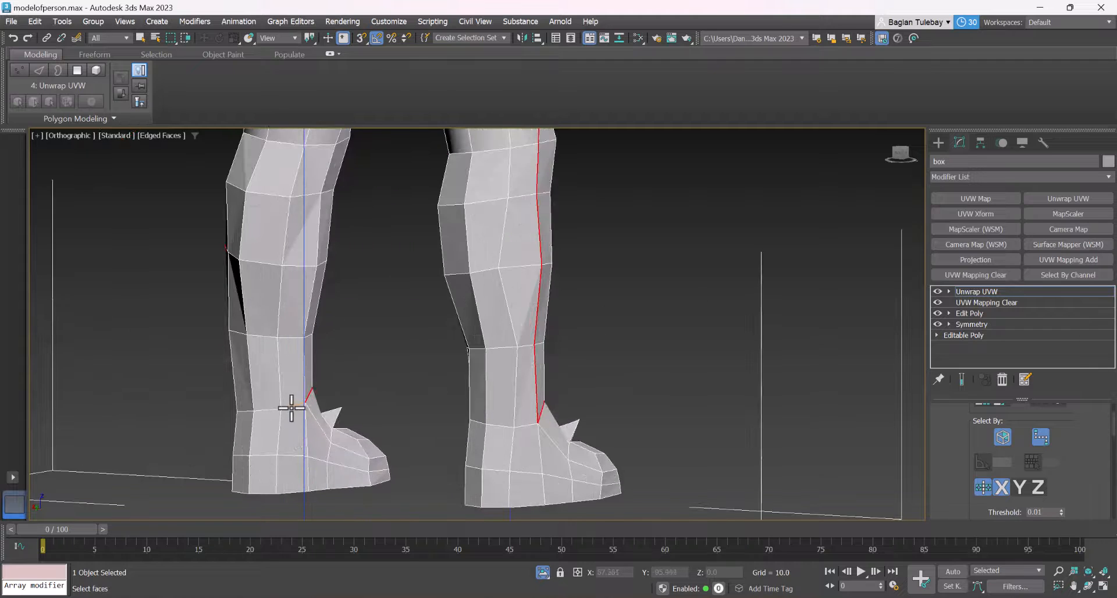
{"action": "scroll", "coordinate": [291, 407], "scroll_direction": "down", "scroll_amount": 4}
{"action": "middle_click_drag", "start_coordinate": [291, 408], "coordinate": [264, 430], "text": "alt"}
{"action": "scroll", "coordinate": [264, 430], "scroll_direction": "up", "scroll_amount": 4}
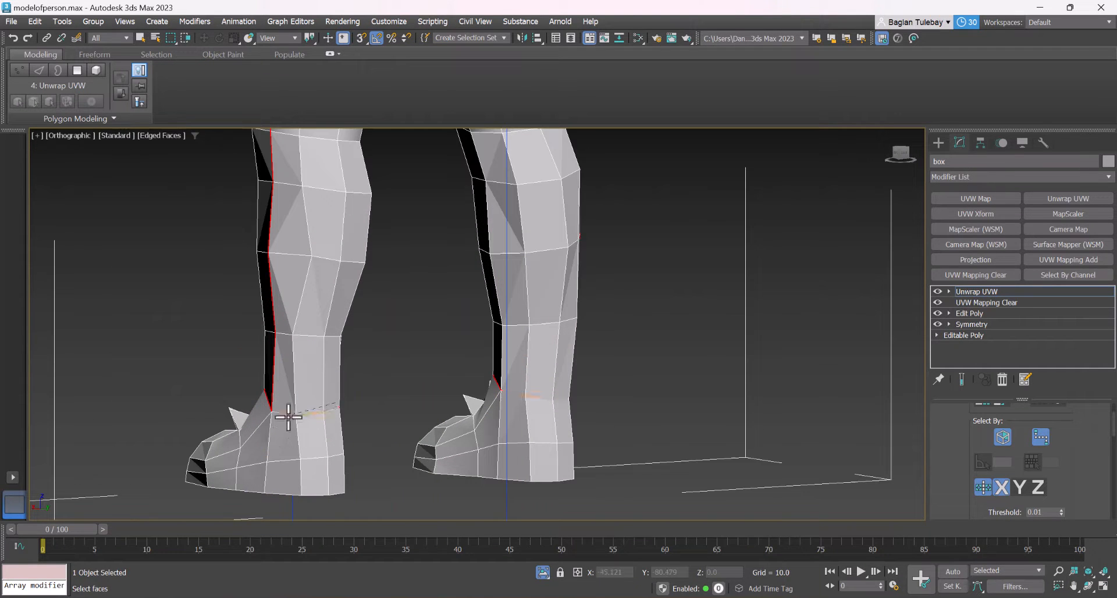
{"action": "left_click", "coordinate": [288, 416]}
Run an edge path from the crotch seam down the inner side of the leg to the ankle loop
{"action": "scroll", "coordinate": [349, 409], "scroll_direction": "down", "scroll_amount": 4}
{"action": "middle_click_drag", "start_coordinate": [350, 408], "coordinate": [429, 409], "text": "alt"}
{"action": "scroll", "coordinate": [353, 420], "scroll_direction": "down", "scroll_amount": 4}
{"action": "scroll", "coordinate": [367, 262], "scroll_direction": "up", "scroll_amount": 5}
{"action": "scroll", "coordinate": [344, 251], "scroll_direction": "down", "scroll_amount": 2}
{"action": "scroll", "coordinate": [279, 348], "scroll_direction": "down", "scroll_amount": 4}
{"action": "scroll", "coordinate": [298, 431], "scroll_direction": "up", "scroll_amount": 5}
{"action": "scroll", "coordinate": [299, 440], "scroll_direction": "down", "scroll_amount": 3}
{"action": "scroll", "coordinate": [426, 412], "scroll_direction": "up", "scroll_amount": 3}
{"action": "scroll", "coordinate": [400, 386], "scroll_direction": "up", "scroll_amount": 3}
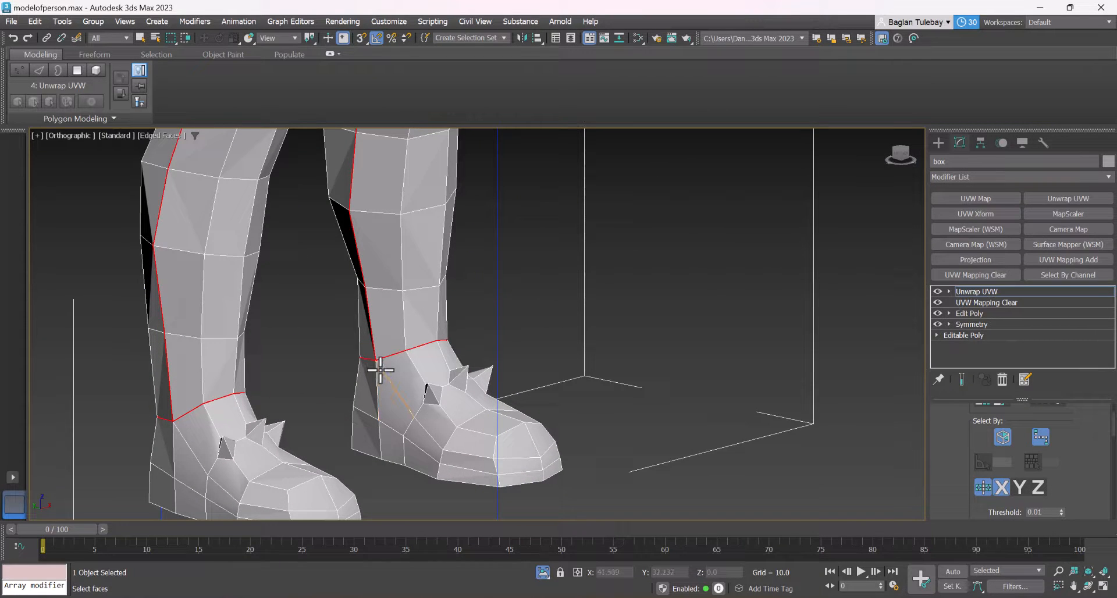
{"action": "scroll", "coordinate": [380, 370], "scroll_direction": "down", "scroll_amount": 3}
{"action": "middle_click_drag", "start_coordinate": [380, 370], "coordinate": [379, 393], "text": "alt"}
{"action": "scroll", "coordinate": [469, 395], "scroll_direction": "up", "scroll_amount": 3}
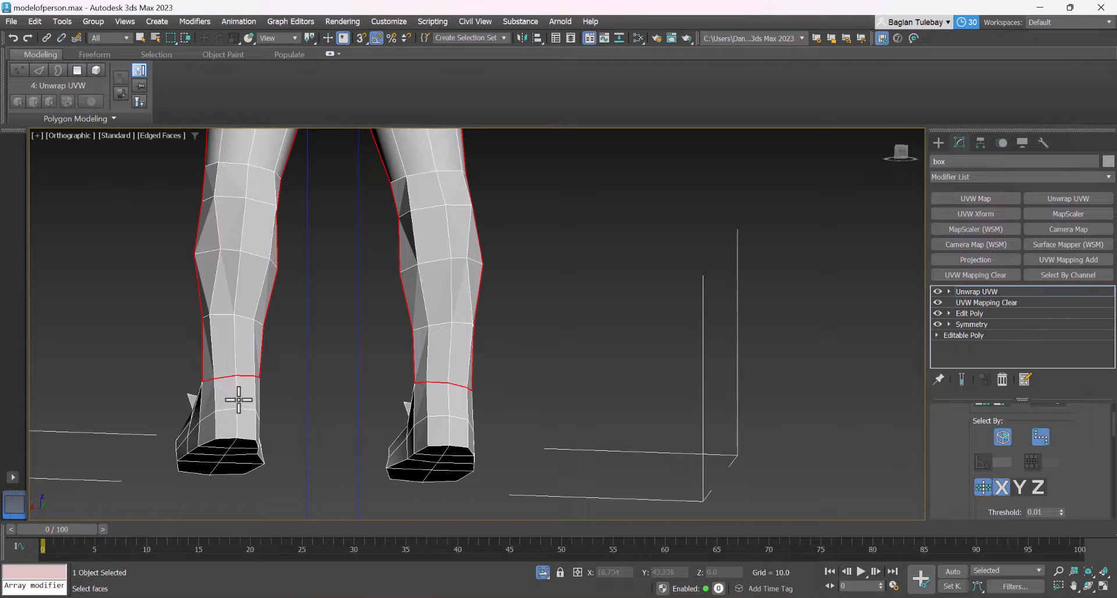
Select an edge path from the ankle loop down the back of the heel and around the outline of the sole
{"action": "middle_click_drag", "start_coordinate": [236, 401], "coordinate": [262, 437], "text": "alt"}
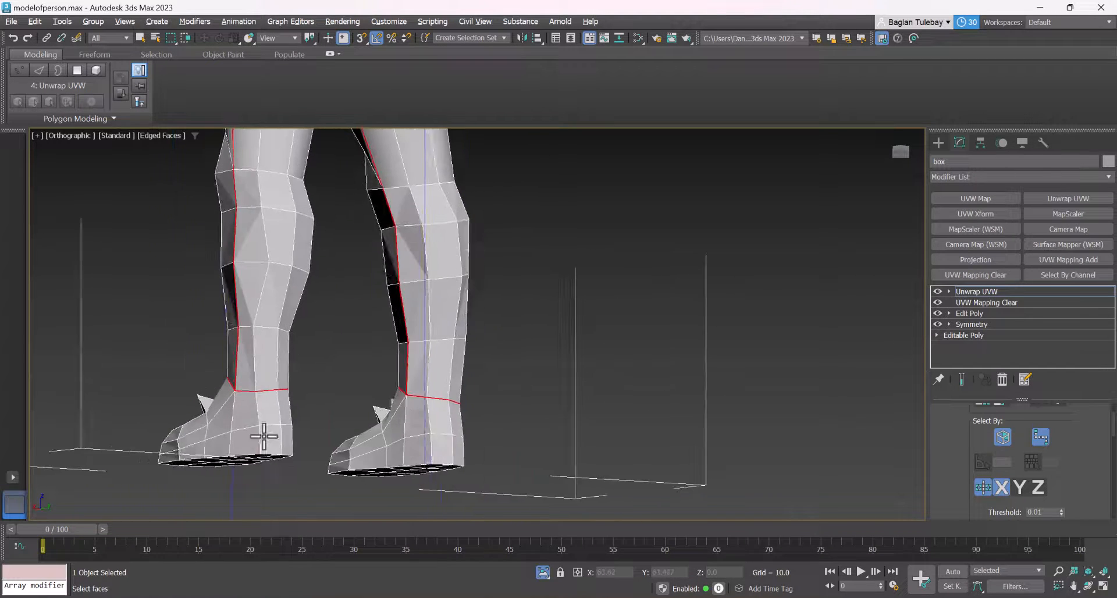
{"action": "scroll", "coordinate": [257, 421], "scroll_direction": "up", "scroll_amount": 3}
{"action": "scroll", "coordinate": [256, 421], "scroll_direction": "down", "scroll_amount": 5}
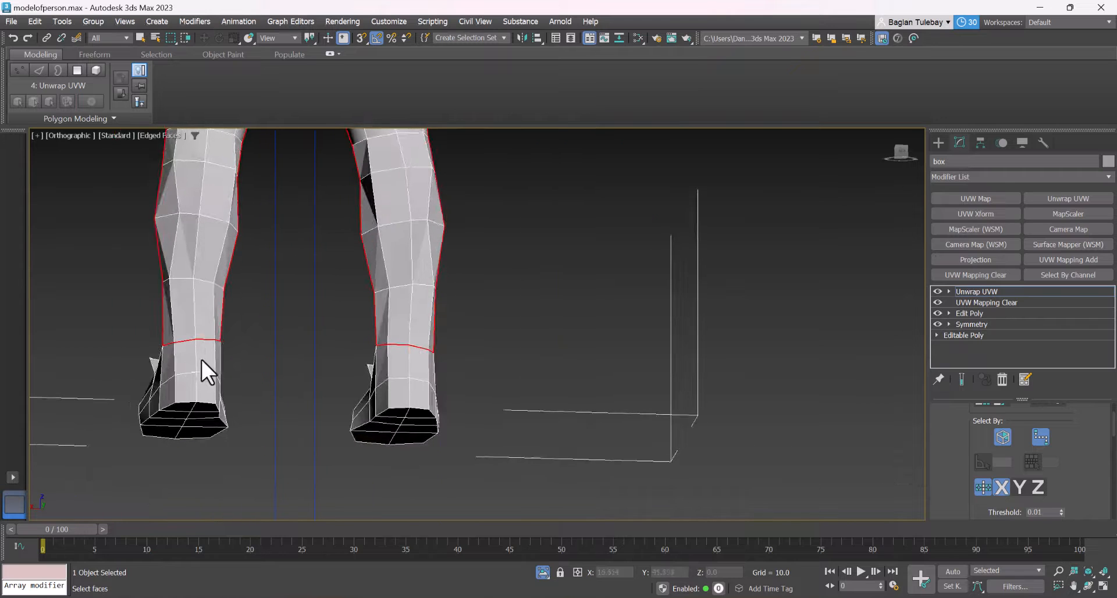
{"action": "middle_click_drag", "start_coordinate": [203, 382], "coordinate": [205, 311], "text": "alt"}
{"action": "scroll", "coordinate": [209, 237], "scroll_direction": "up", "scroll_amount": 2}
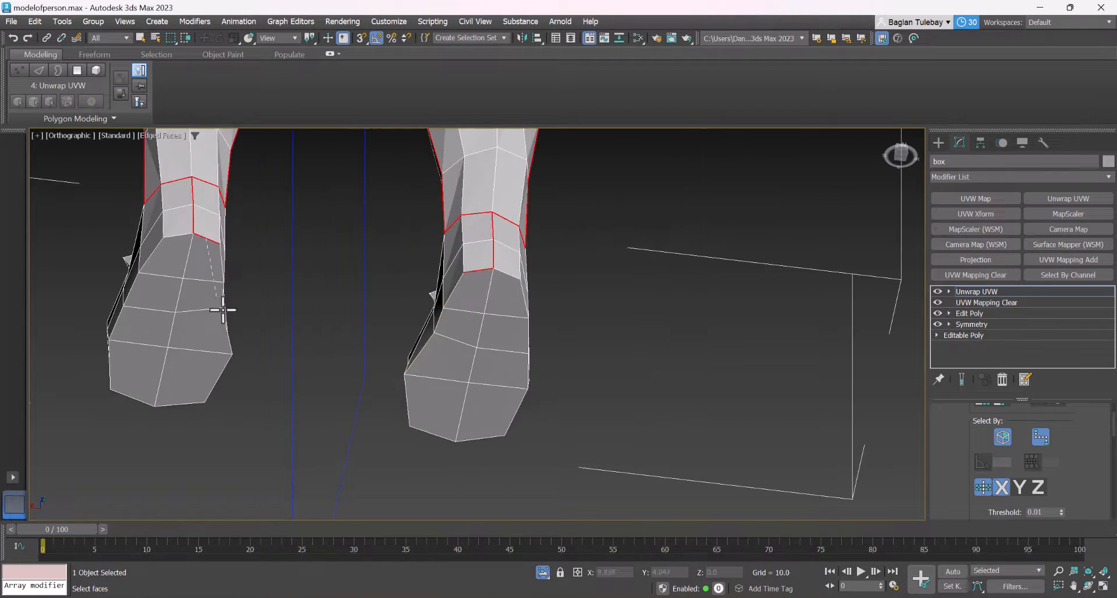
{"action": "left_click", "coordinate": [219, 375]}
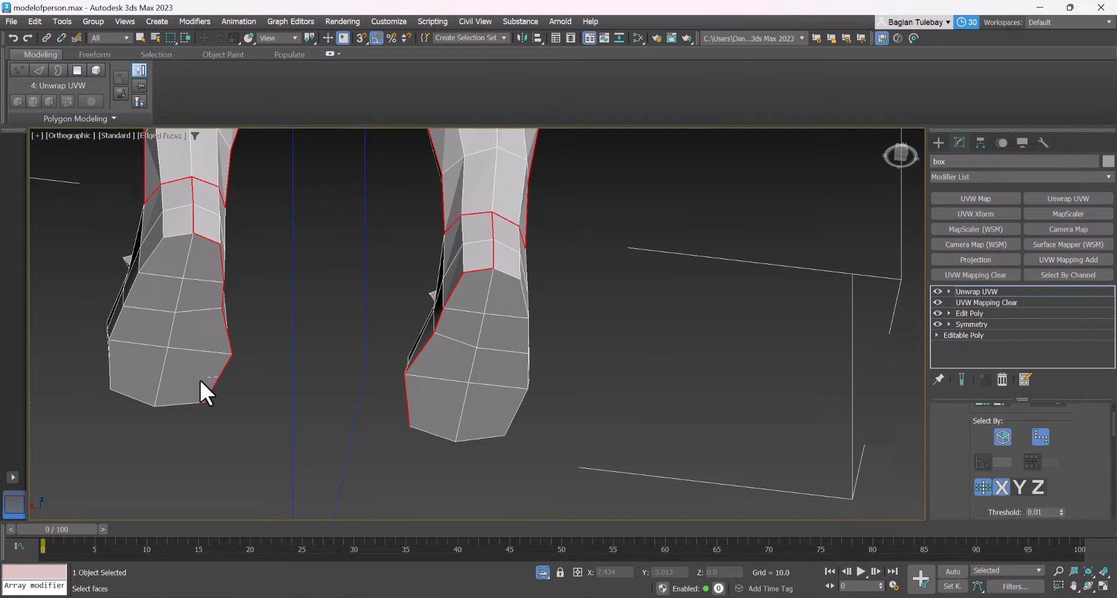
{"action": "left_click", "coordinate": [110, 370]}
{"action": "left_click", "coordinate": [149, 260]}
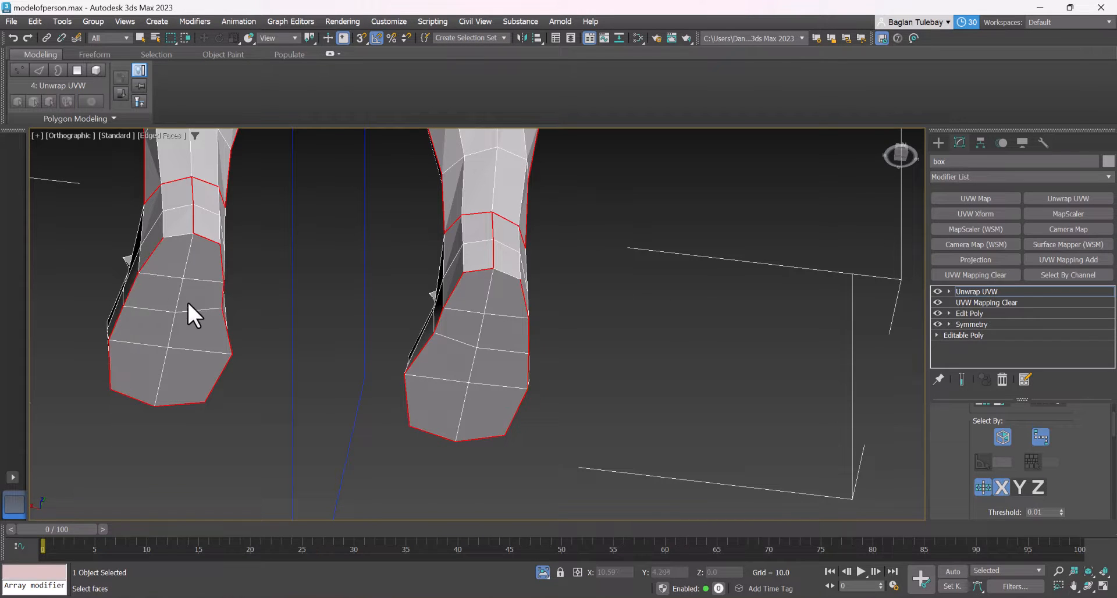
Convert the selected arm, hand, leg and foot edges to peel seams
{"action": "middle_click_drag", "start_coordinate": [206, 275], "coordinate": [319, 335], "text": "alt"}
{"action": "scroll", "coordinate": [354, 395], "scroll_direction": "down", "scroll_amount": 5}
{"action": "scroll", "coordinate": [354, 395], "scroll_direction": "down", "scroll_amount": 4}
{"action": "scroll", "coordinate": [318, 335], "scroll_direction": "up", "scroll_amount": 4}
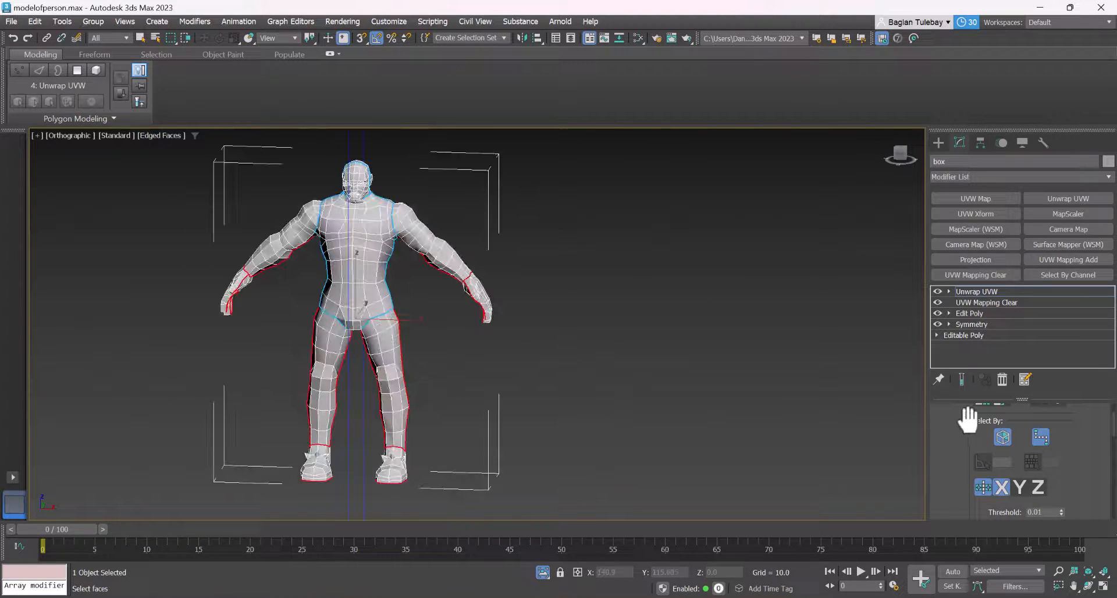
{"action": "left_click_drag", "start_coordinate": [968, 420], "coordinate": [1059, 43]}
{"action": "left_click", "coordinate": [1029, 430]}
{"action": "middle_click_drag", "start_coordinate": [581, 416], "coordinate": [464, 417], "text": "alt"}
{"action": "scroll", "coordinate": [704, 494], "scroll_direction": "down", "scroll_amount": 2}
{"action": "scroll", "coordinate": [395, 353], "scroll_direction": "up", "scroll_amount": 2}
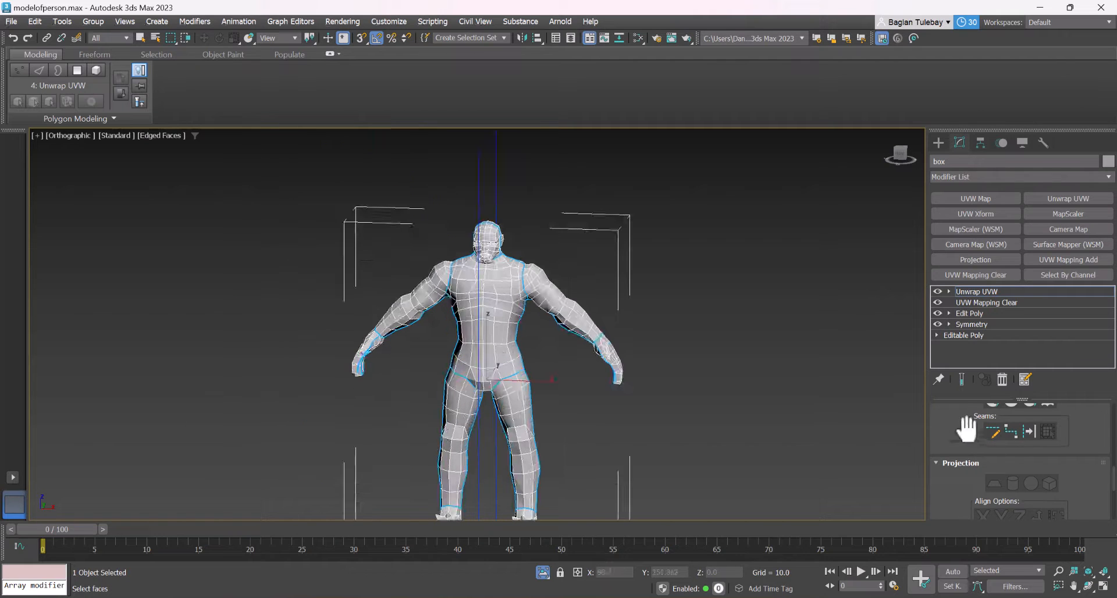
Switch Unwrap UVW to polygon selection and select all faces of the character
{"action": "left_click_drag", "start_coordinate": [966, 429], "coordinate": [983, 597]}
{"action": "left_click_drag", "start_coordinate": [1061, 483], "coordinate": [1055, 596]}
{"action": "left_click_drag", "start_coordinate": [1082, 417], "coordinate": [1084, 515]}
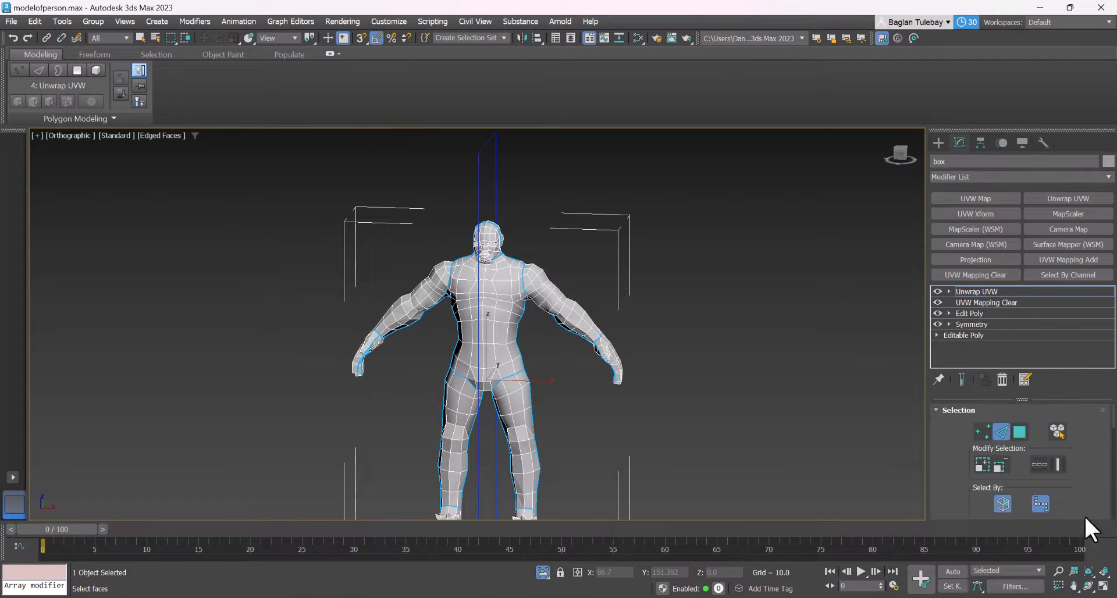
{"action": "left_click", "coordinate": [1020, 431]}
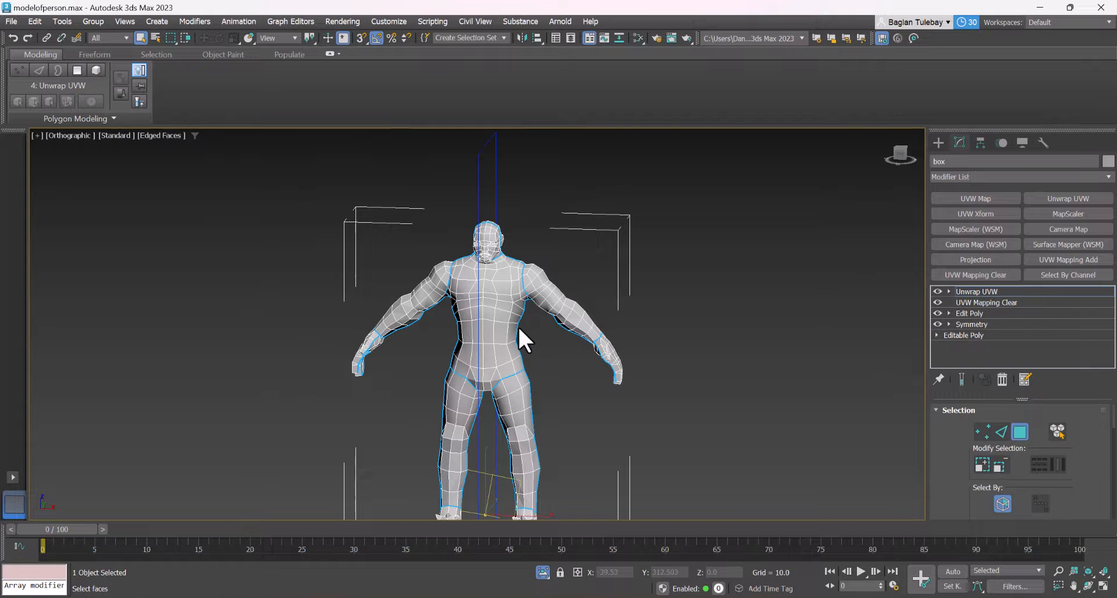
{"action": "key", "text": "ctrl+a"}
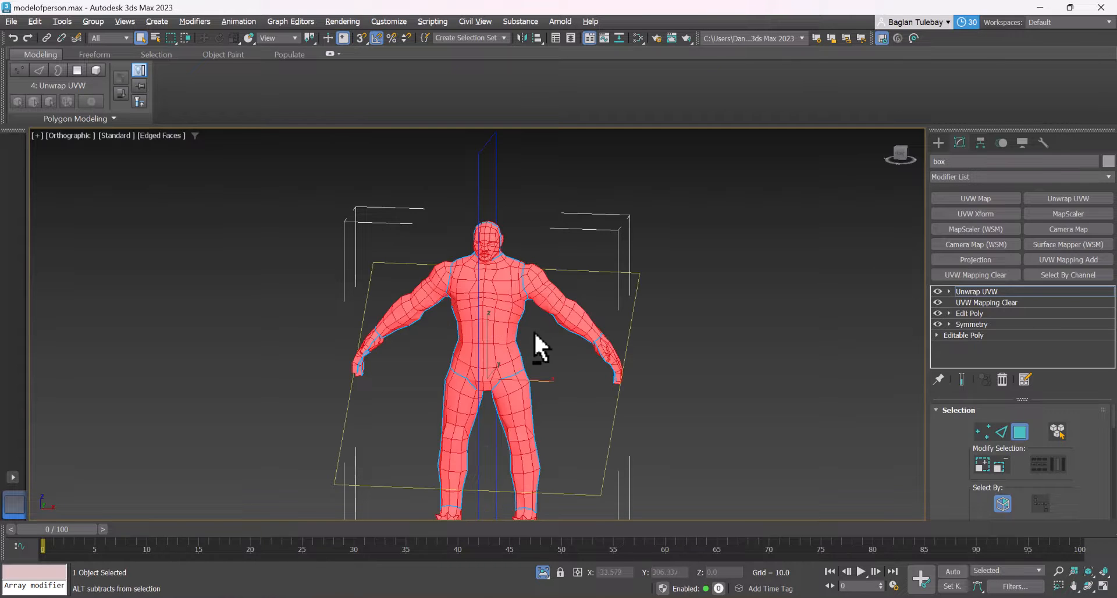
{"action": "middle_click_drag", "start_coordinate": [536, 344], "coordinate": [442, 324], "text": "alt"}
Open the UV Editor and apply Quick Peel to the selected faces with Detach and Pack enabled
{"action": "left_click_drag", "start_coordinate": [957, 456], "coordinate": [1001, 308]}
{"action": "left_click", "coordinate": [1006, 474]}
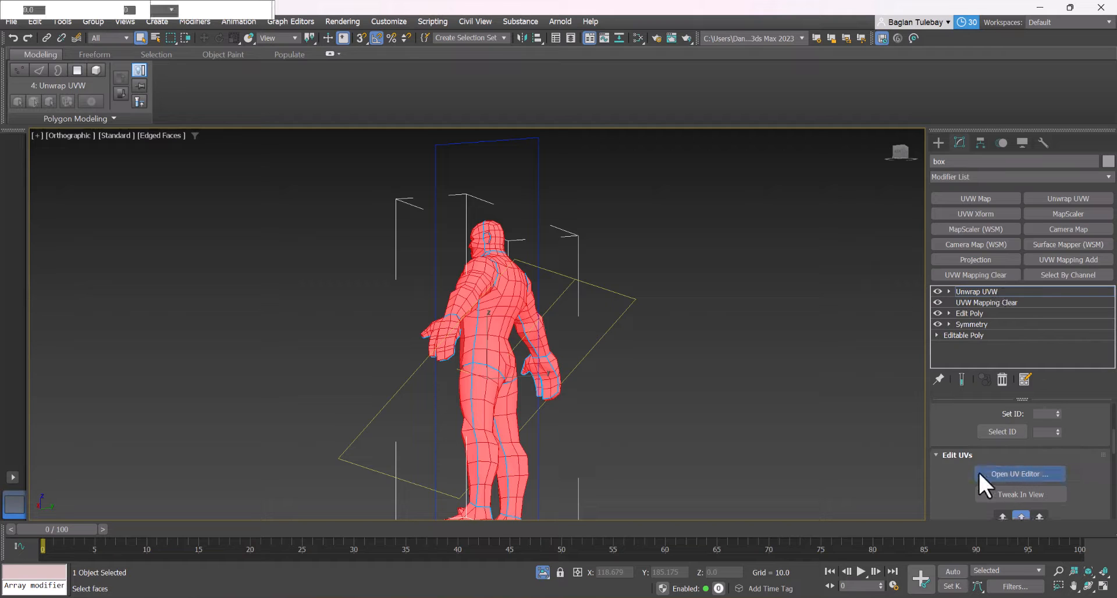
{"action": "left_click_drag", "start_coordinate": [250, 397], "coordinate": [446, 145]}
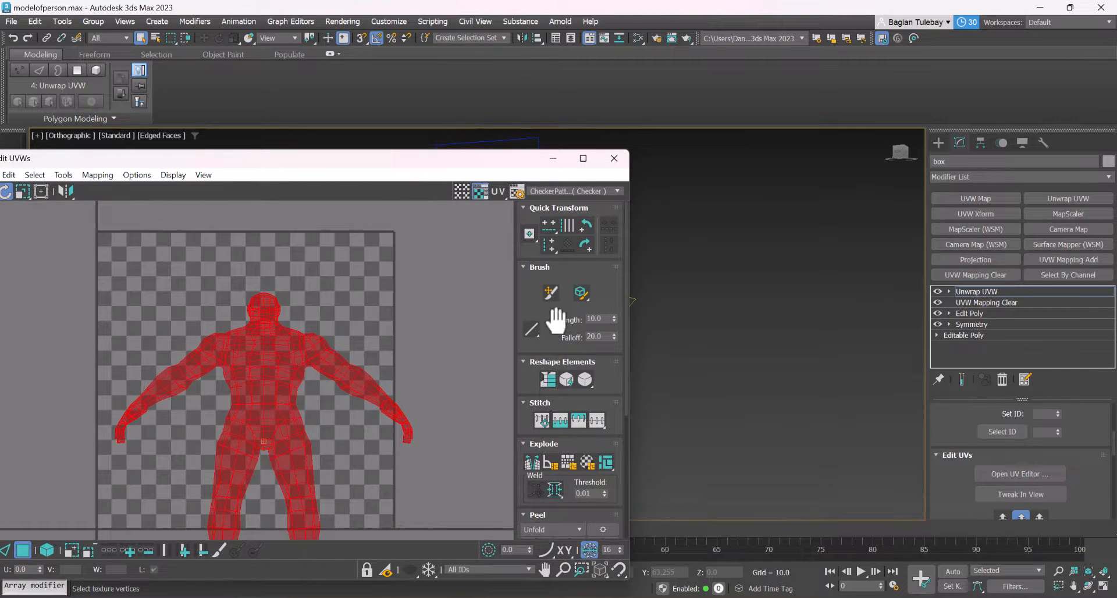
{"action": "left_click_drag", "start_coordinate": [556, 320], "coordinate": [618, 100]}
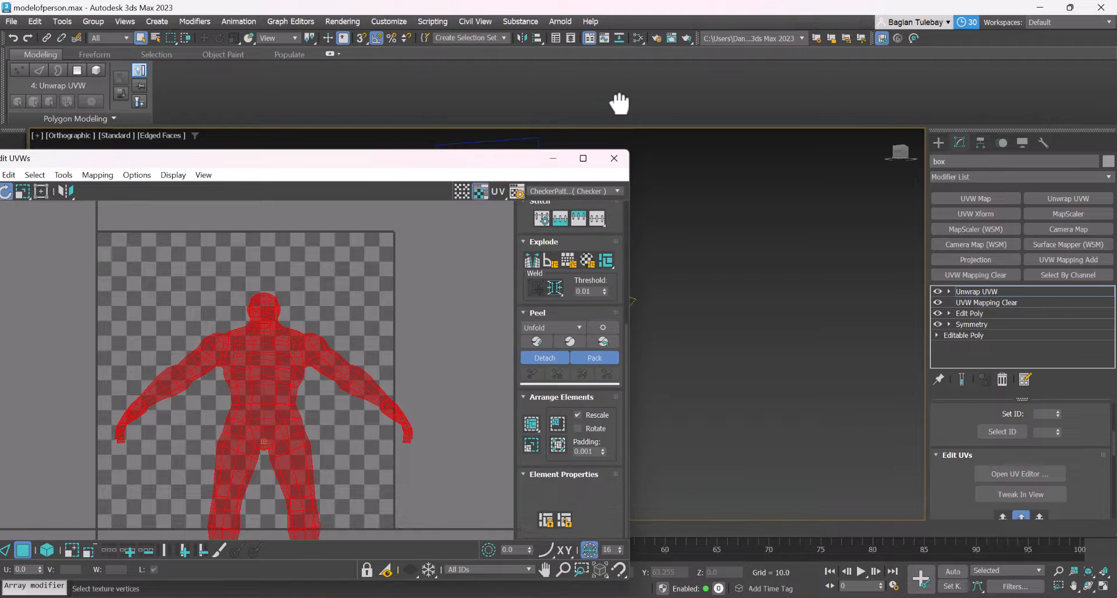
{"action": "left_click", "coordinate": [536, 339]}
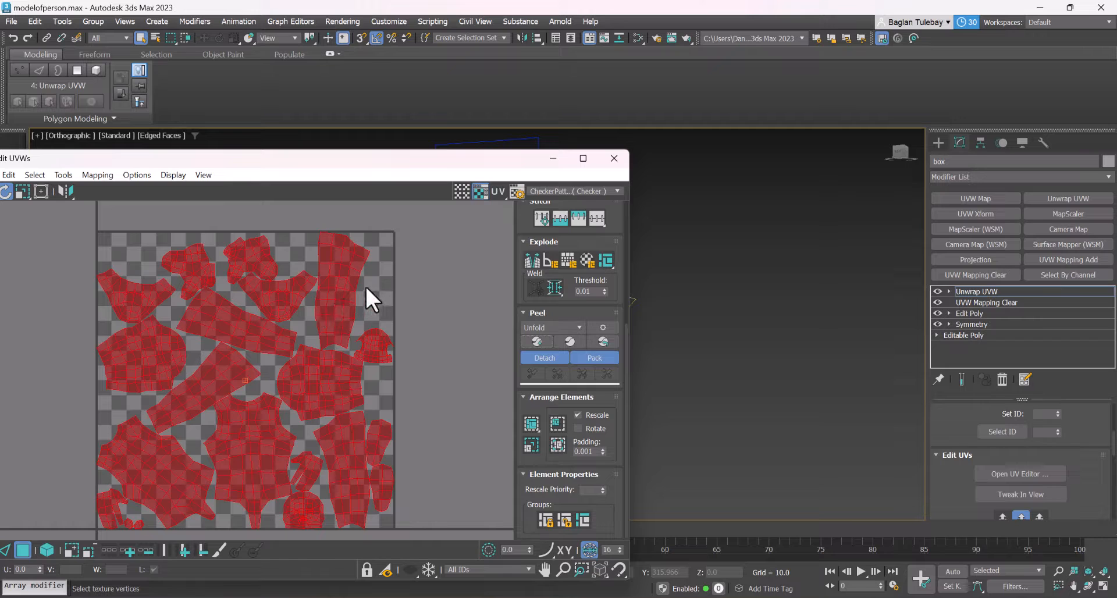
Minimize the UV Editor, leave the Unwrap UVW modifier for the object creation mode and activate the Move tool
{"action": "left_click", "coordinate": [553, 158]}
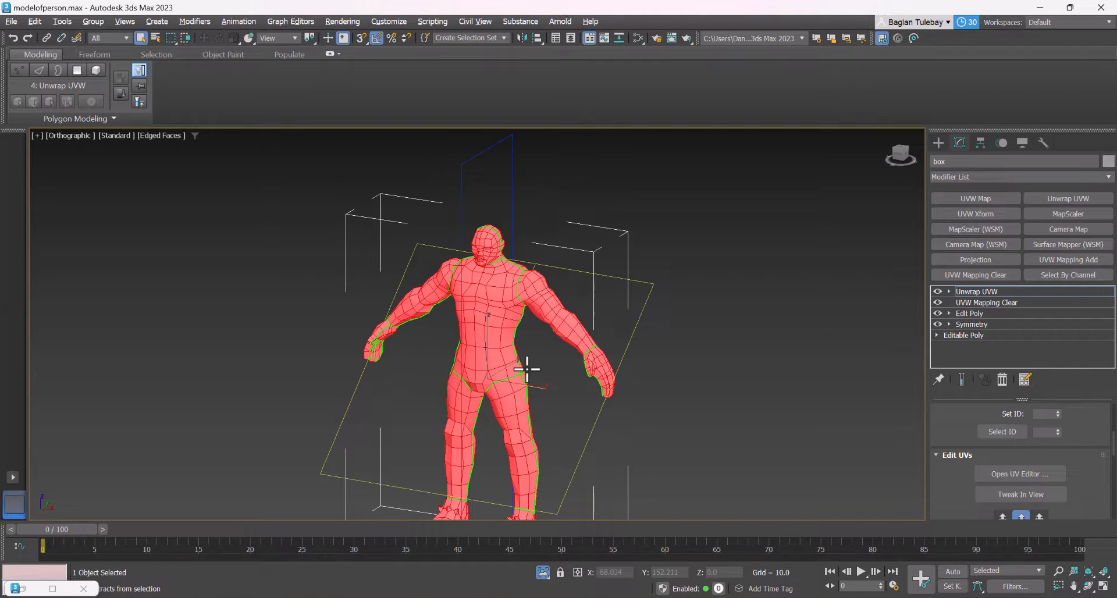
{"action": "scroll", "coordinate": [486, 235], "scroll_direction": "up", "scroll_amount": 4}
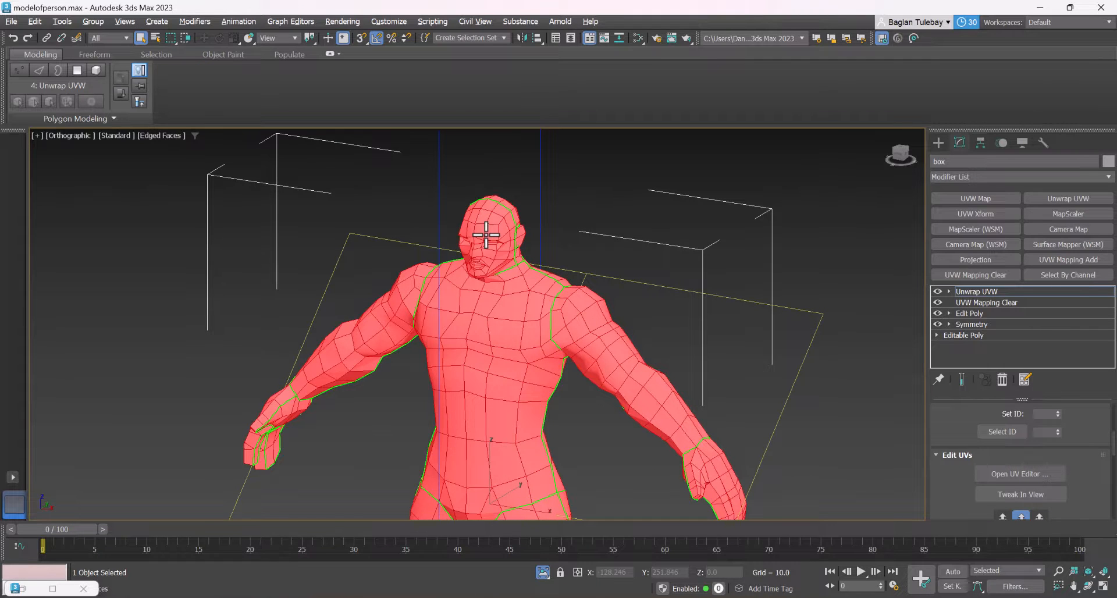
{"action": "scroll", "coordinate": [486, 235], "scroll_direction": "down", "scroll_amount": 3}
{"action": "left_click", "coordinate": [938, 143]}
{"action": "key", "text": "w"}
{"action": "scroll", "coordinate": [542, 319], "scroll_direction": "down", "scroll_amount": 2}
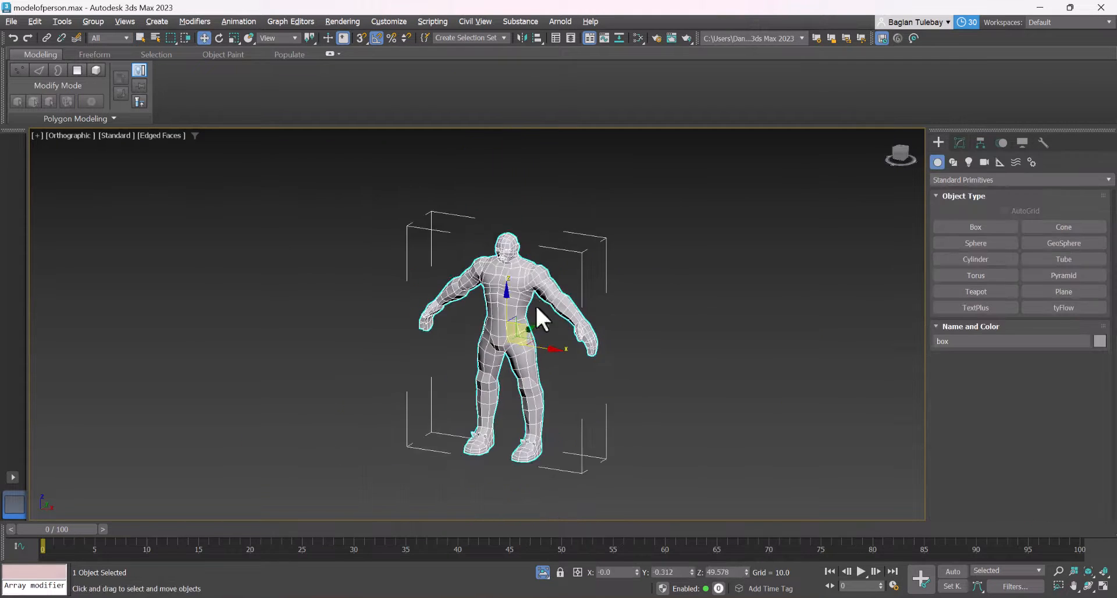
Clone the character once as a Copy beside the original and open the Slate Material Editor
{"action": "mouse_move", "coordinate": [542, 319]}
{"action": "left_mouse_down", "text": "shift"}
{"action": "mouse_move", "coordinate": [544, 349]}
{"action": "mouse_move", "coordinate": [848, 391]}
{"action": "mouse_move", "coordinate": [775, 361]}
{"action": "left_mouse_up", "text": "shift"}
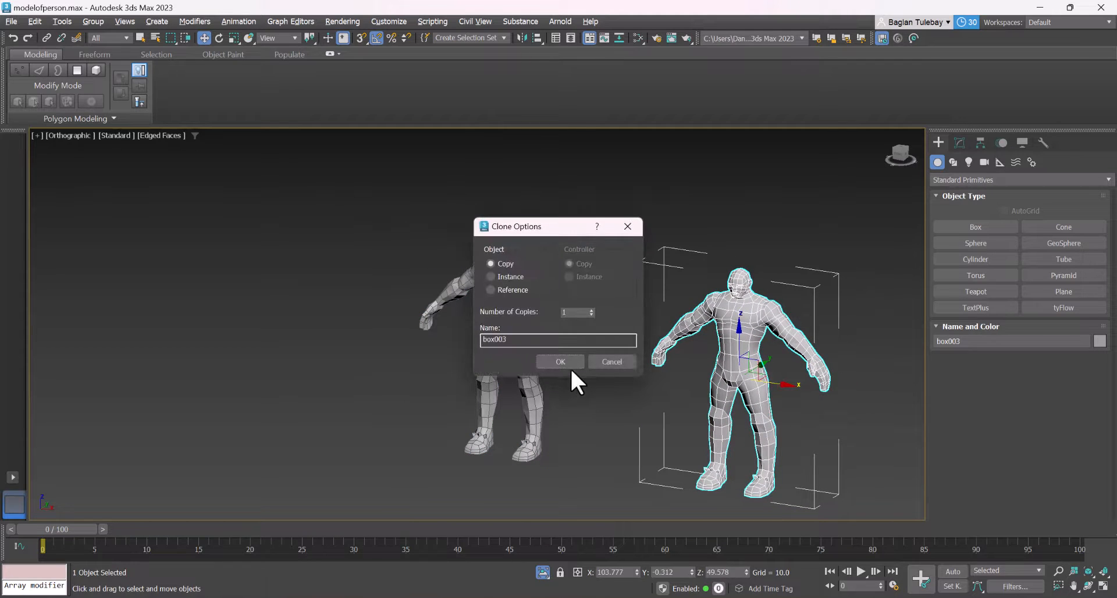
{"action": "left_click", "coordinate": [567, 366]}
{"action": "key", "text": "m"}
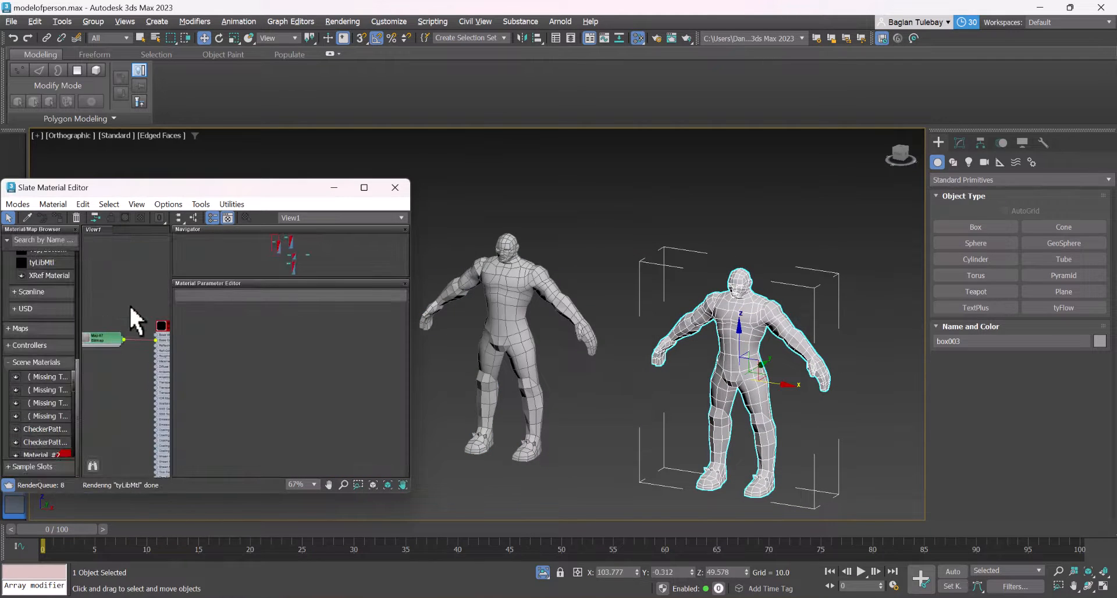
{"action": "scroll", "coordinate": [130, 305], "scroll_direction": "up", "scroll_amount": 1}
{"action": "middle_click_drag", "start_coordinate": [129, 305], "coordinate": [163, 315]}
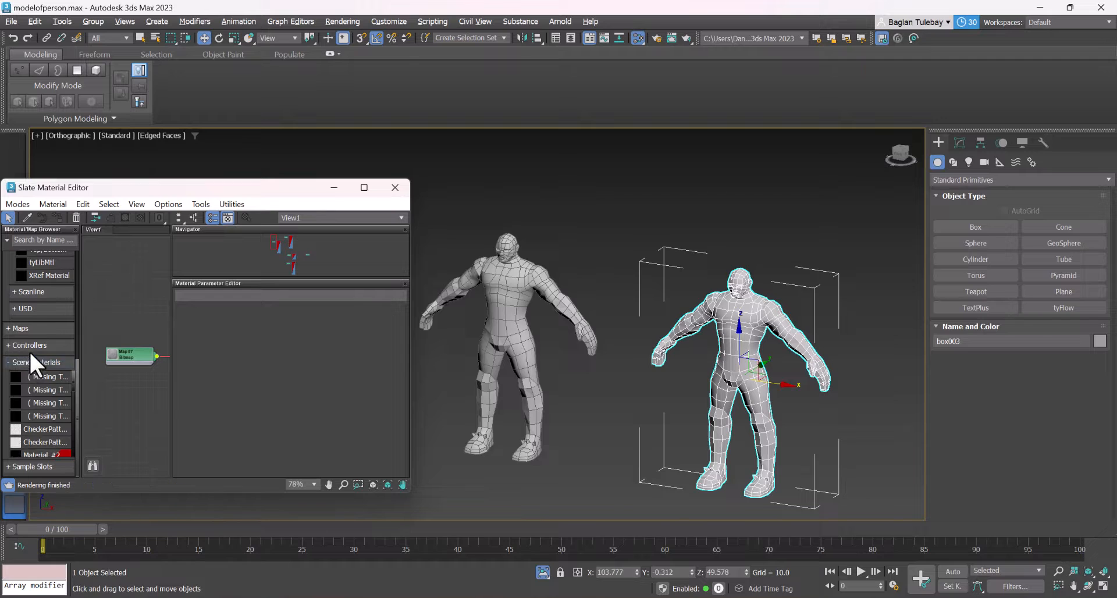
{"action": "right_click", "coordinate": [113, 305]}
{"action": "mouse_move", "coordinate": [163, 314]}
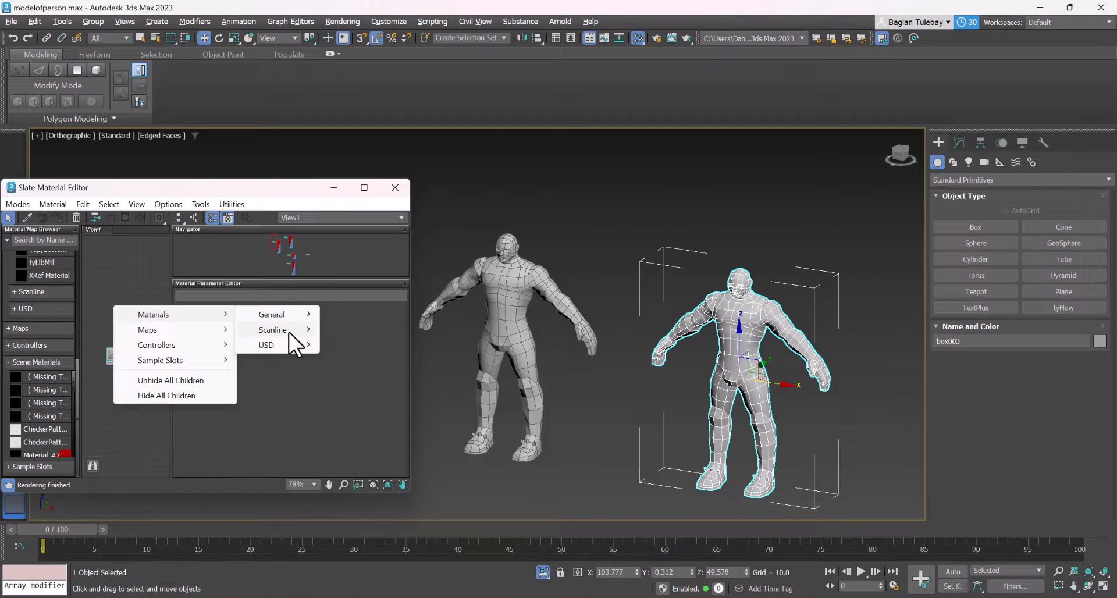
{"action": "mouse_move", "coordinate": [294, 319]}
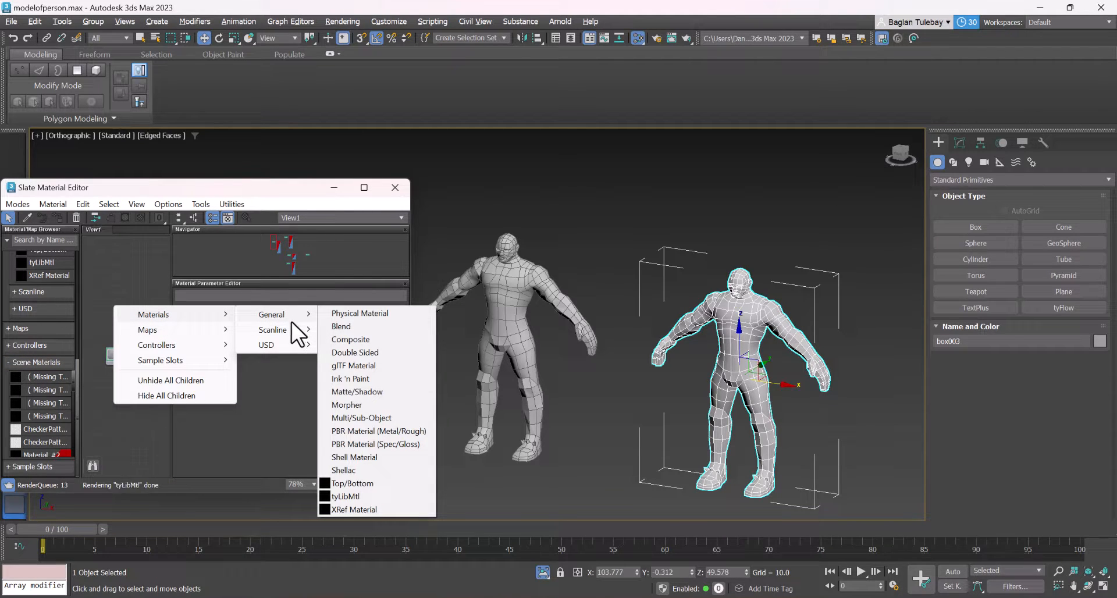
{"action": "left_click", "coordinate": [454, 2]}
Set the production renderer to Arnold in Render Setup and close the dialog
{"action": "left_click", "coordinate": [346, 23]}
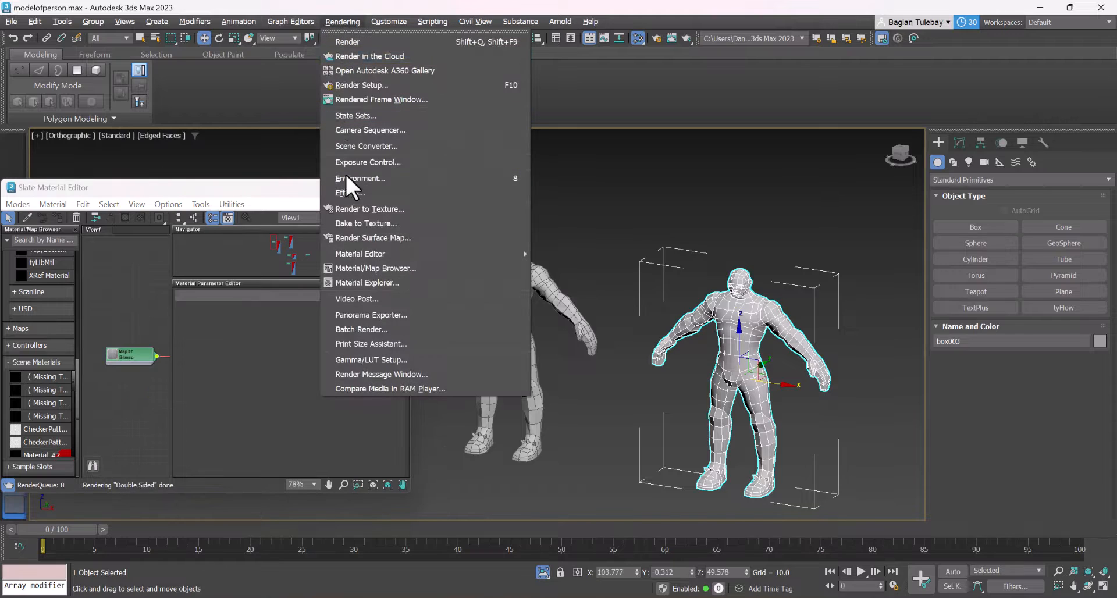
{"action": "left_click", "coordinate": [378, 88]}
{"action": "left_click", "coordinate": [474, 185]}
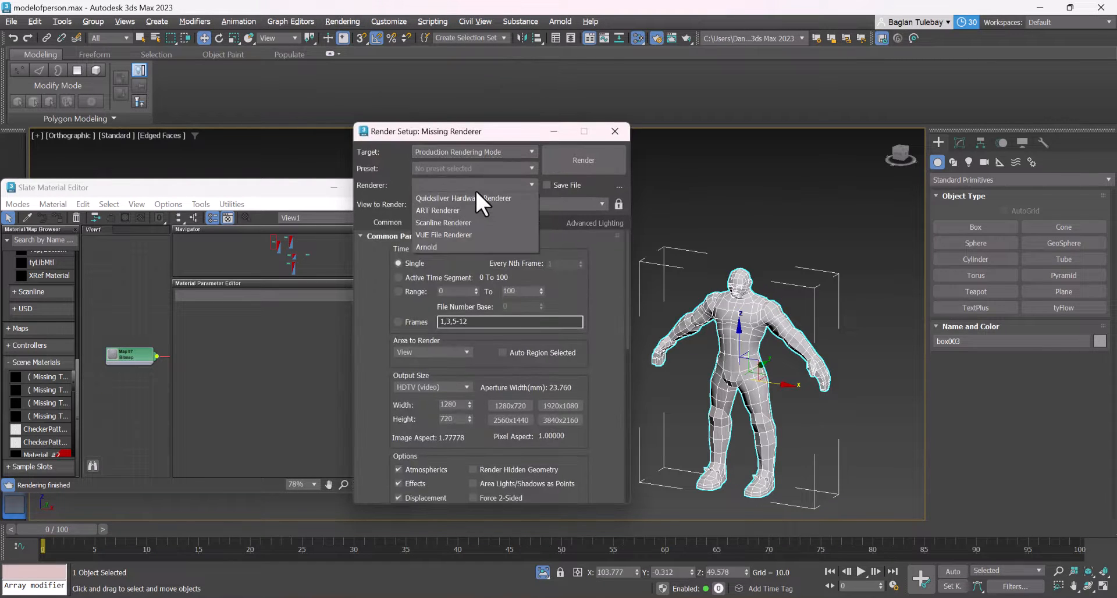
{"action": "left_click", "coordinate": [431, 247]}
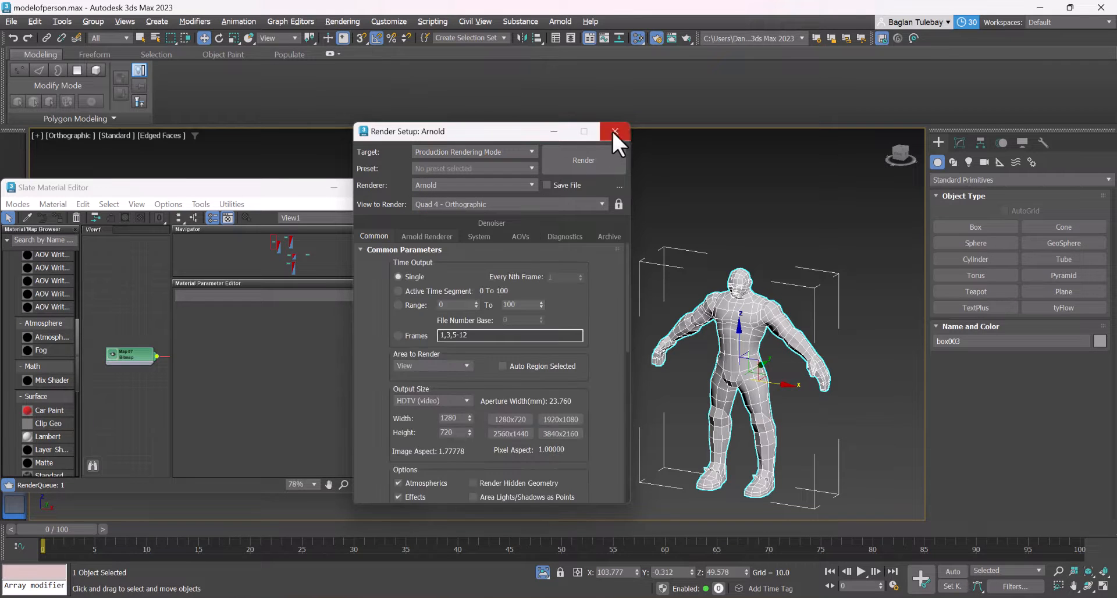
{"action": "left_click", "coordinate": [614, 132]}
Create an Arnold Standard Surface material and assign it to the copied character
{"action": "right_click", "coordinate": [134, 312]}
{"action": "mouse_move", "coordinate": [174, 315]}
{"action": "mouse_move", "coordinate": [275, 330]}
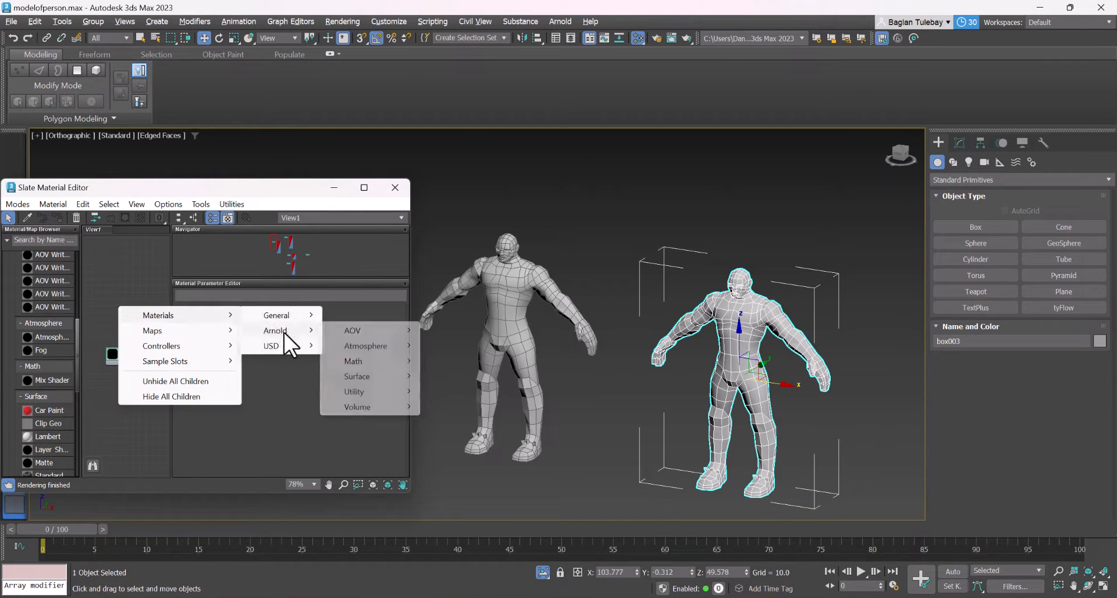
{"action": "mouse_move", "coordinate": [405, 376]}
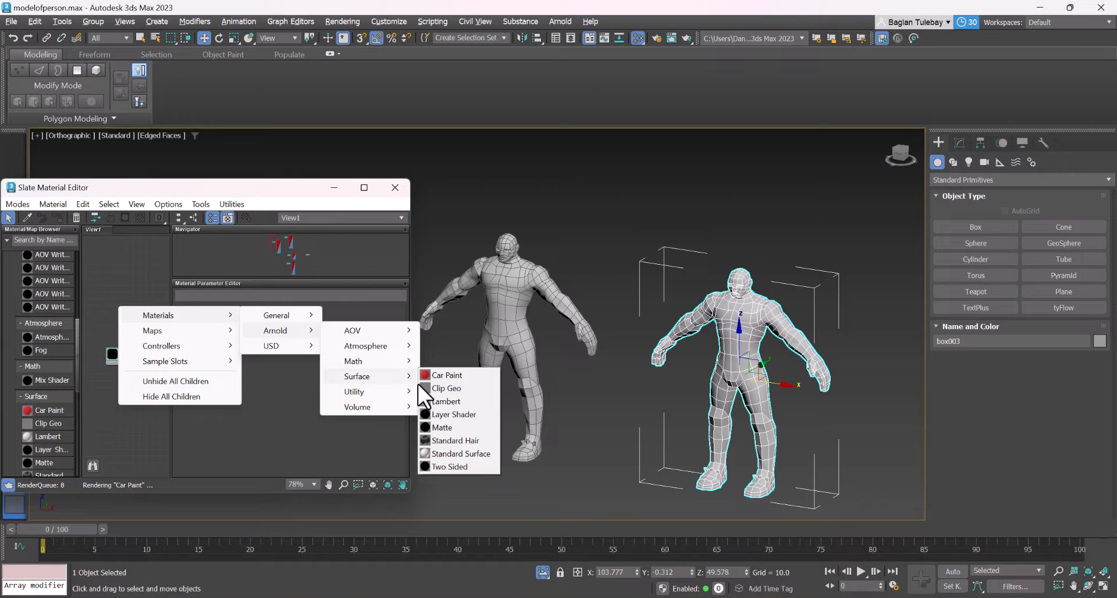
{"action": "left_click", "coordinate": [459, 454]}
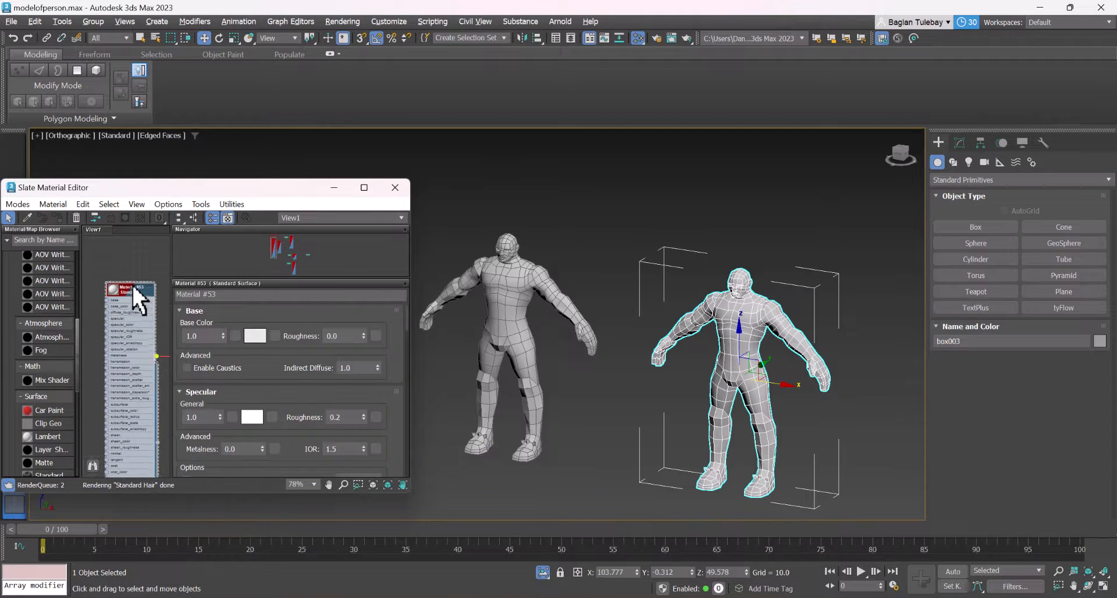
{"action": "right_click", "coordinate": [131, 284]}
{"action": "left_click", "coordinate": [150, 287]}
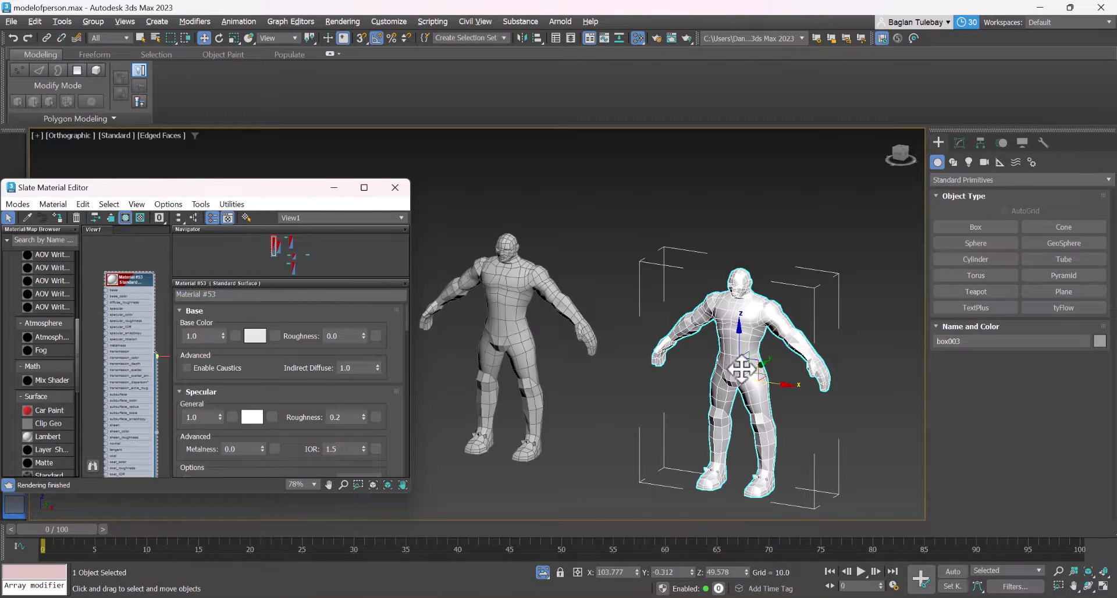
Find Viewport Canvas through the search for all actions and open it
{"action": "scroll", "coordinate": [740, 368], "scroll_direction": "up", "scroll_amount": 6}
{"action": "scroll", "coordinate": [718, 242], "scroll_direction": "down", "scroll_amount": 5}
{"action": "scroll", "coordinate": [709, 244], "scroll_direction": "up", "scroll_amount": 6}
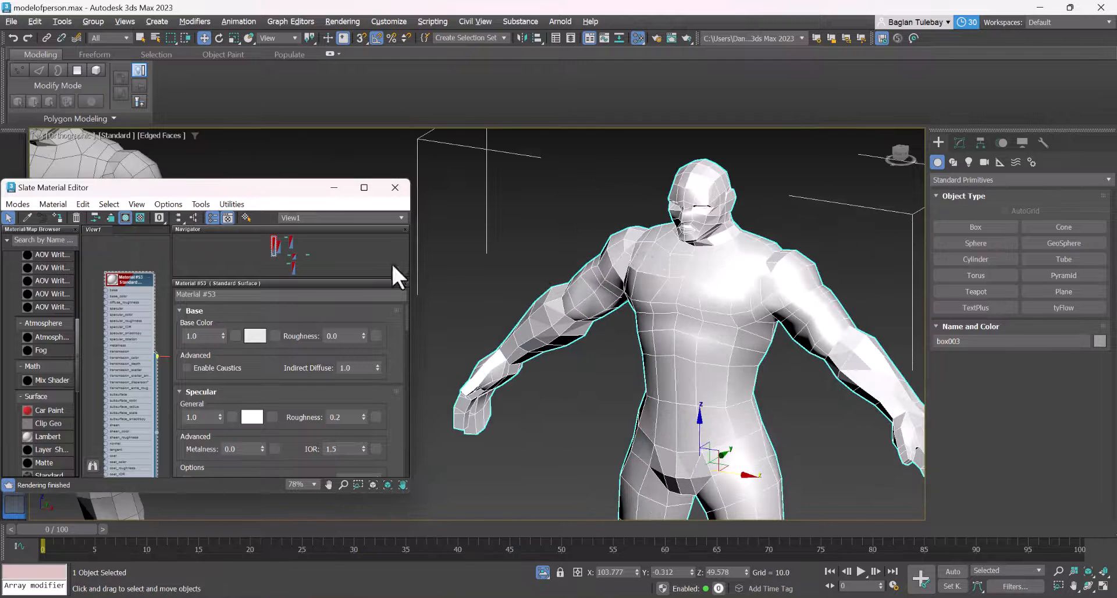
{"action": "right_click", "coordinate": [662, 263]}
{"action": "left_click", "coordinate": [613, 294]}
{"action": "type", "text": "x"}
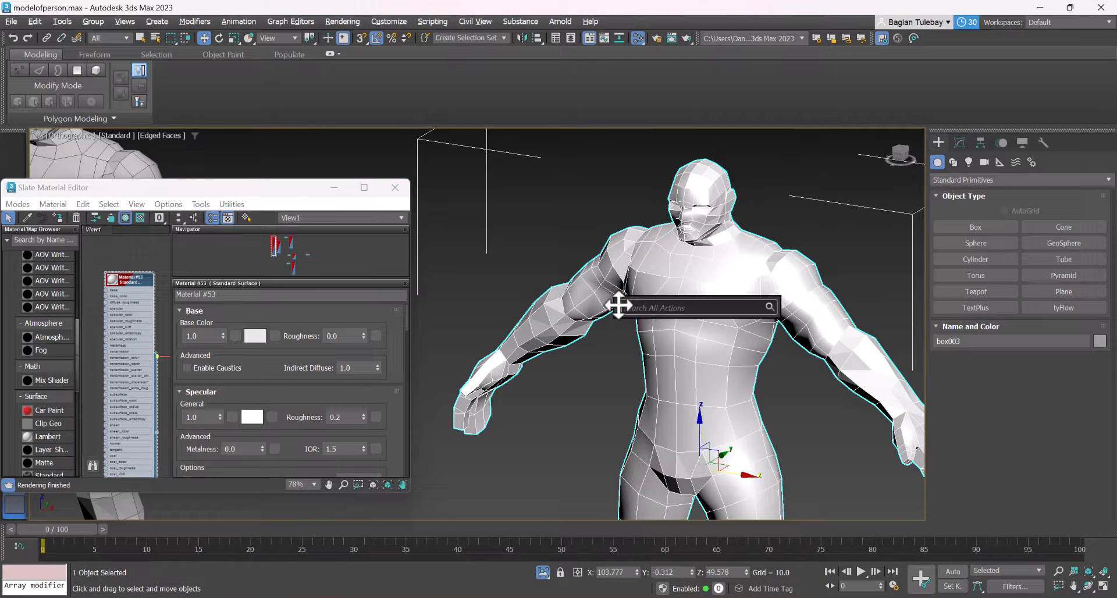
{"action": "type", "text": "ca"}
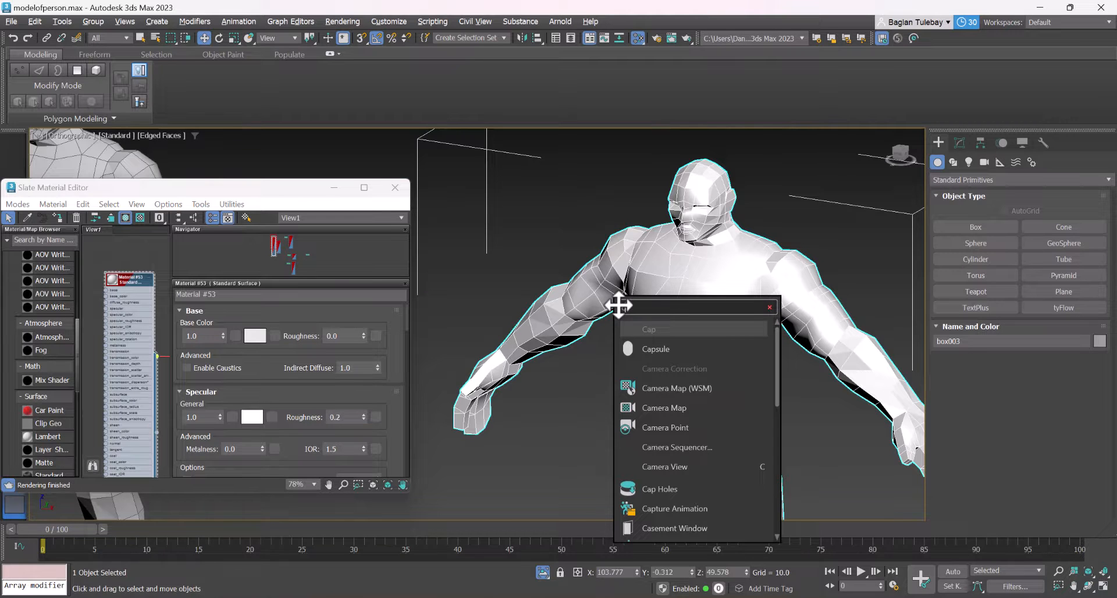
{"action": "key", "text": "BackSpace"}
{"action": "key", "text": "BackSpace"}
{"action": "type", "text": "vi"}
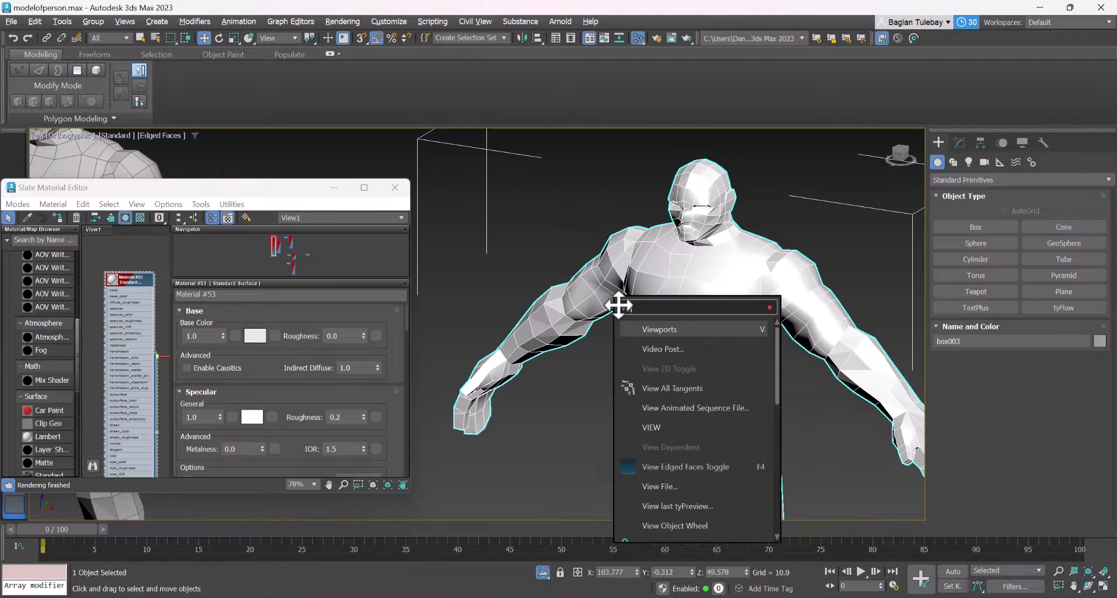
{"action": "type", "text": "ewportc"}
{"action": "key", "text": "Return"}
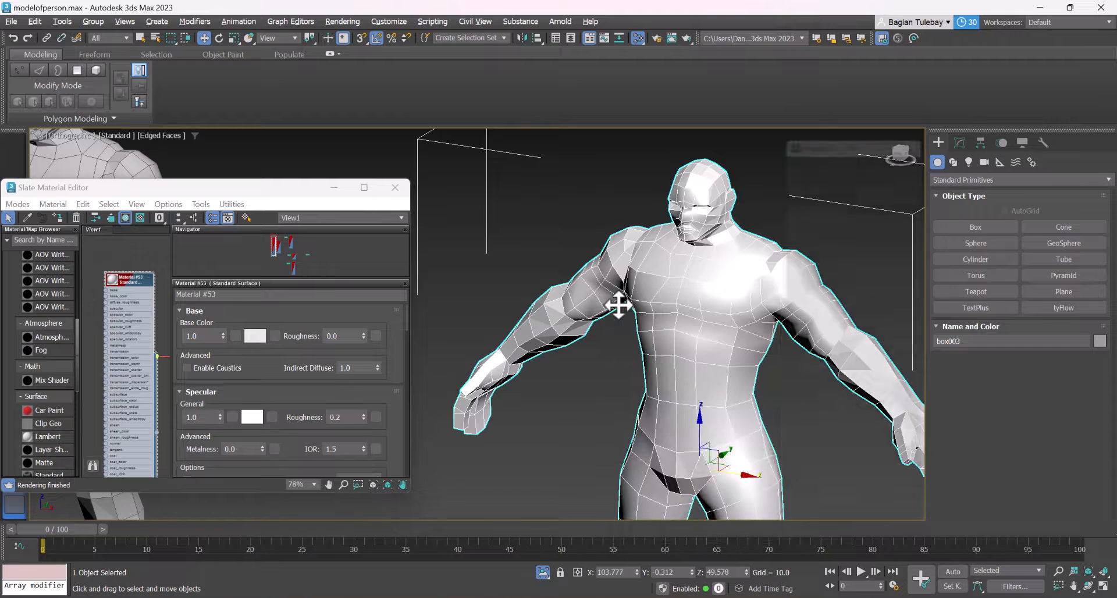
Start the Viewport Canvas paint brush on a new 1024 x 1024 base_color texture saved as ASdqwd.bmp in Downloads
{"action": "left_click", "coordinate": [806, 149]}
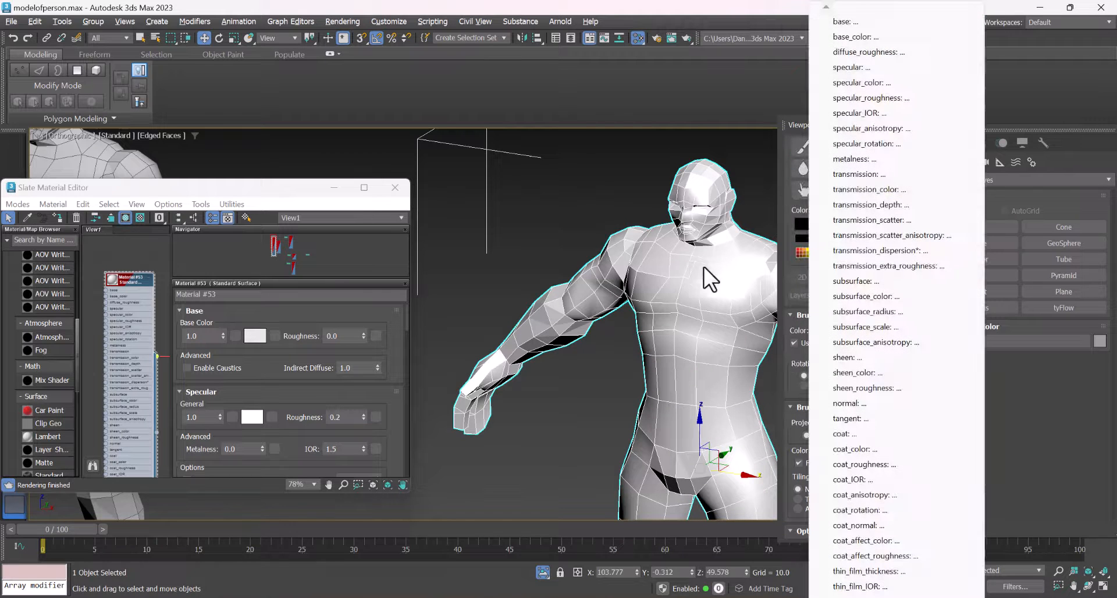
{"action": "left_click", "coordinate": [879, 36]}
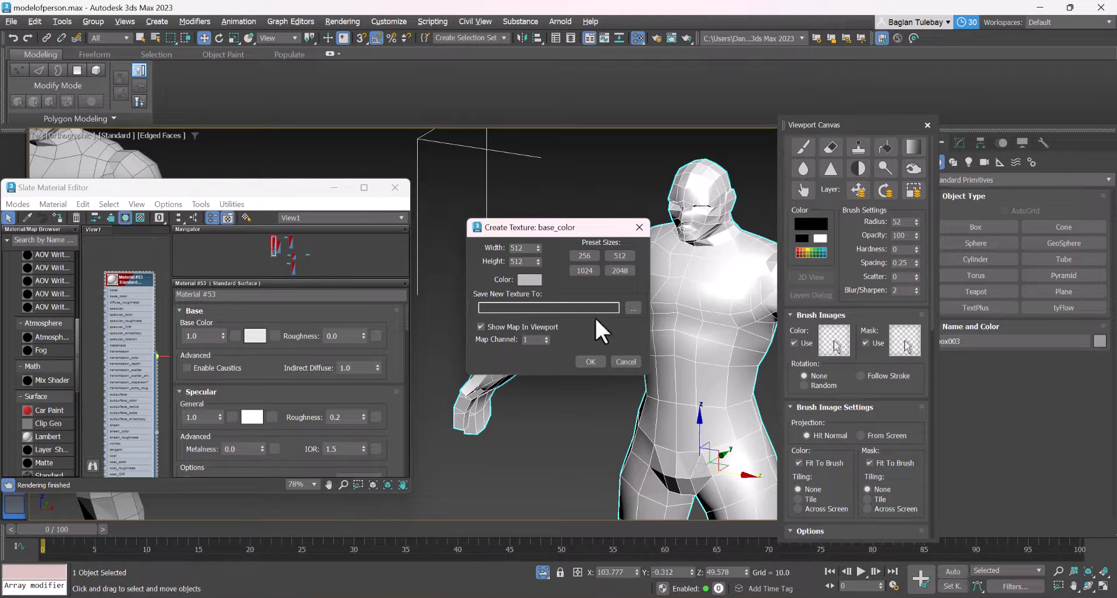
{"action": "left_click", "coordinate": [593, 271]}
{"action": "left_click", "coordinate": [633, 307]}
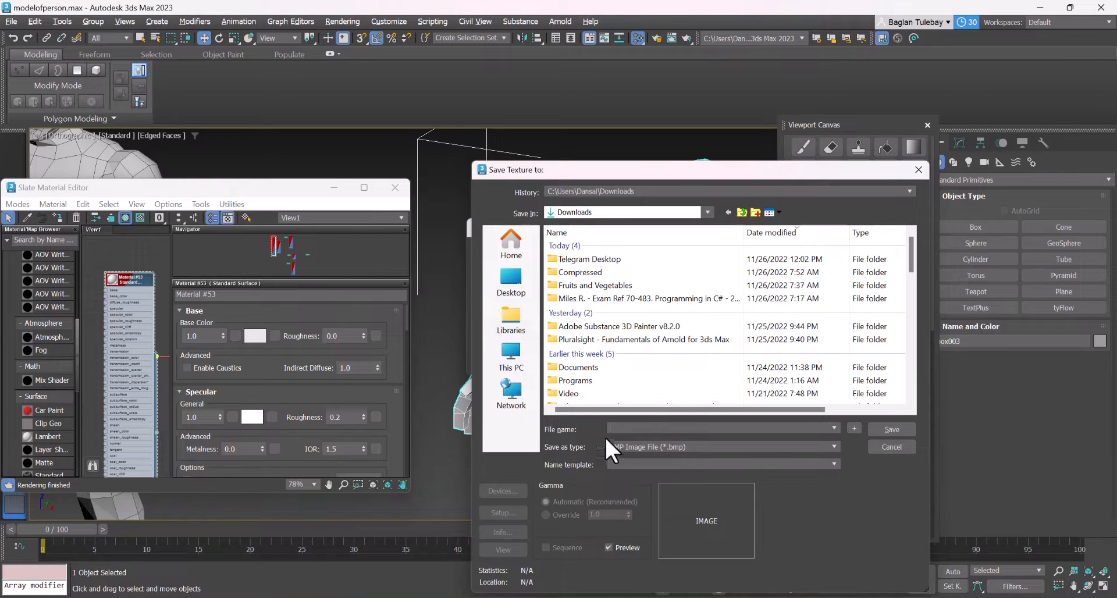
{"action": "left_click", "coordinate": [627, 444]}
{"action": "left_click", "coordinate": [628, 444]}
{"action": "left_click", "coordinate": [666, 428]}
{"action": "type", "text": "ASdqwd"}
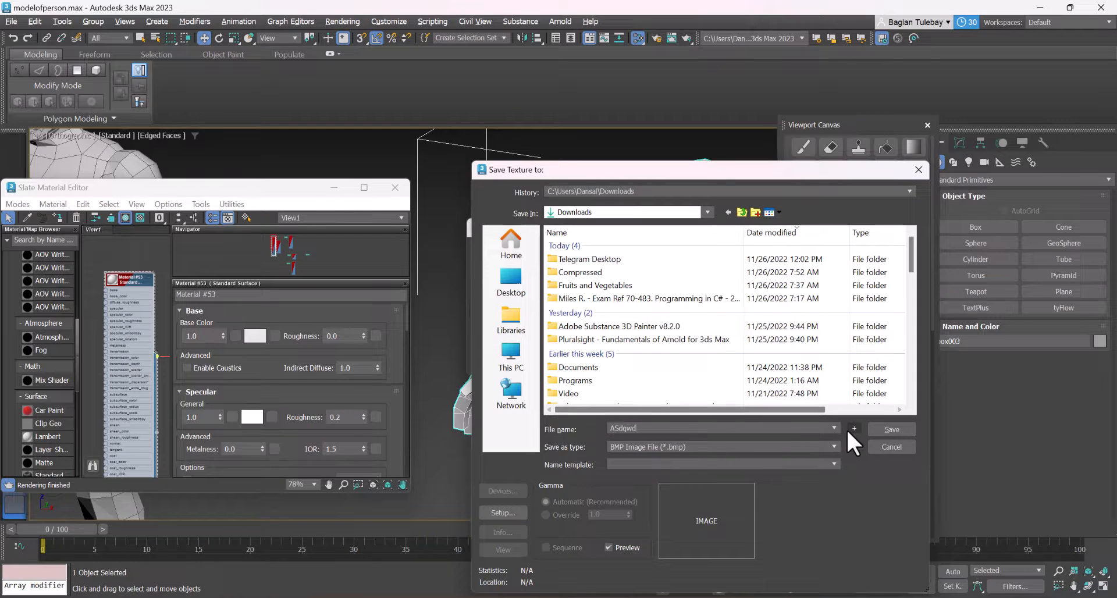
{"action": "left_click", "coordinate": [885, 430]}
{"action": "left_click", "coordinate": [538, 261]}
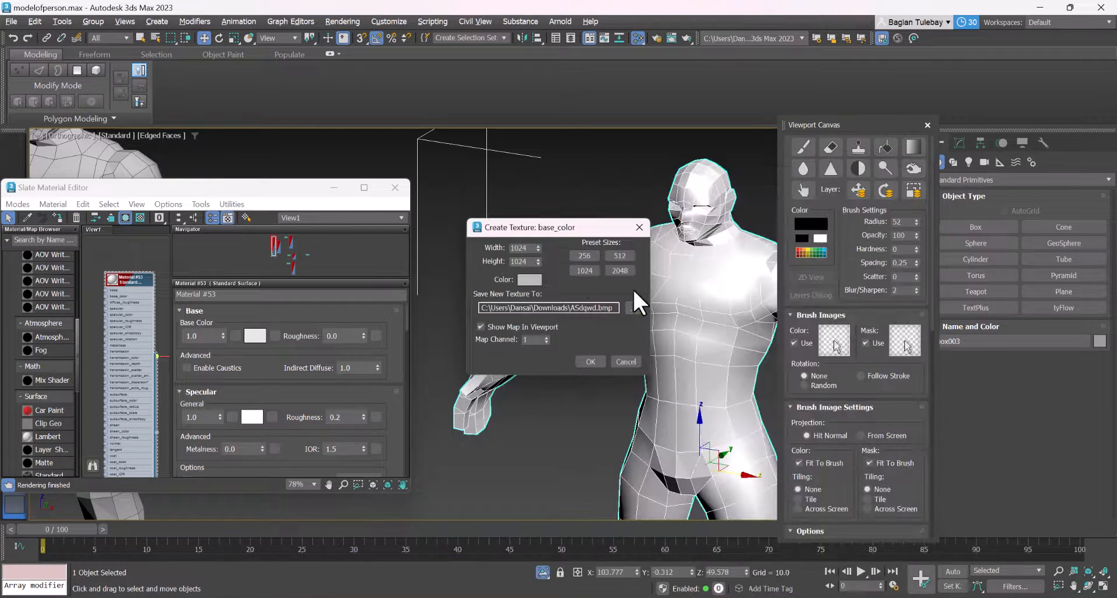
{"action": "left_click", "coordinate": [588, 361]}
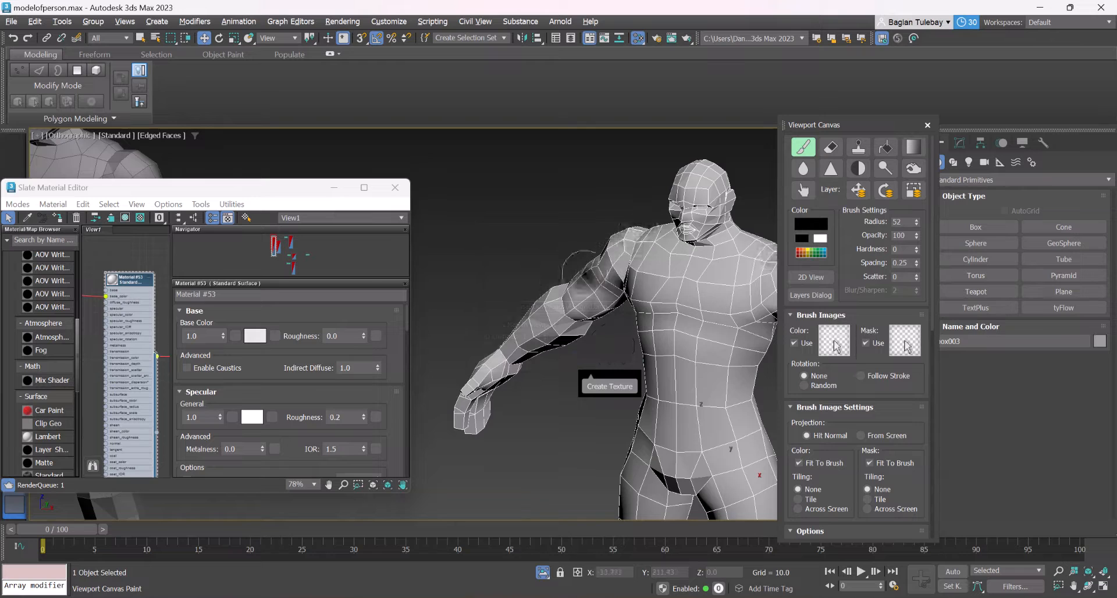
Paint black brush strokes with radius 52 over the copied character's chest, torso, arm and leg
{"action": "middle_click_drag", "start_coordinate": [721, 273], "coordinate": [657, 278], "text": "alt"}
{"action": "mouse_move", "coordinate": [657, 278]}
{"action": "left_mouse_down"}
{"action": "mouse_move", "coordinate": [698, 283]}
{"action": "mouse_move", "coordinate": [706, 337]}
{"action": "mouse_move", "coordinate": [724, 290]}
{"action": "left_mouse_up"}
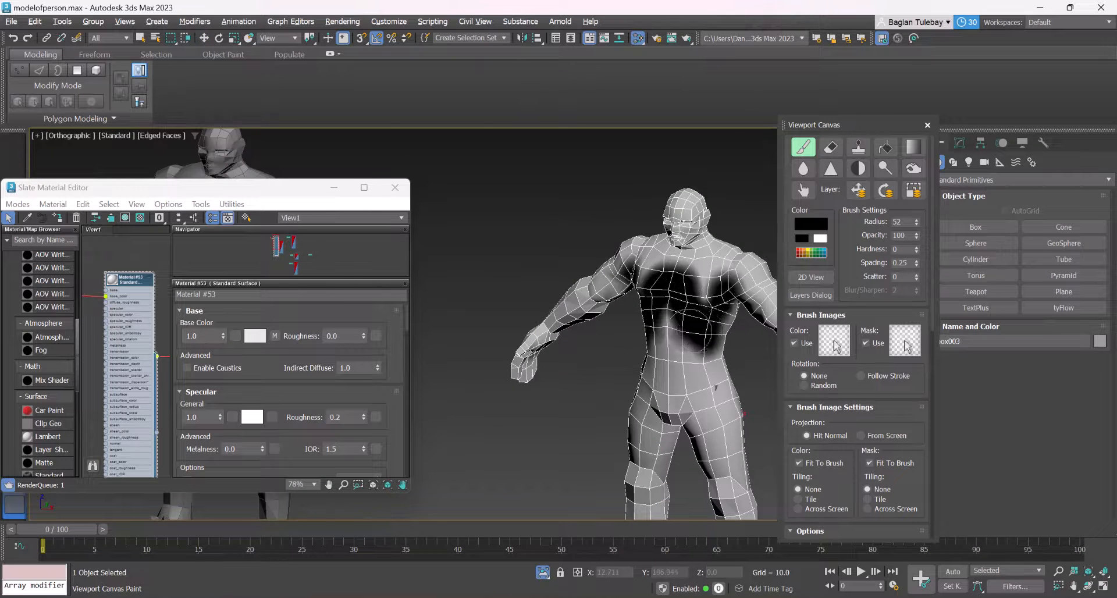
{"action": "middle_click_drag", "start_coordinate": [724, 291], "coordinate": [645, 296], "text": "alt"}
{"action": "left_click_drag", "start_coordinate": [691, 291], "coordinate": [688, 323]}
{"action": "middle_click_drag", "start_coordinate": [688, 322], "coordinate": [622, 309], "text": "alt"}
{"action": "mouse_move", "coordinate": [689, 297]}
{"action": "left_mouse_down"}
{"action": "mouse_move", "coordinate": [689, 407]}
{"action": "mouse_move", "coordinate": [649, 413]}
{"action": "mouse_move", "coordinate": [643, 402]}
{"action": "left_mouse_up"}
{"action": "mouse_move", "coordinate": [643, 402]}
{"action": "middle_mouse_down", "text": "alt"}
{"action": "mouse_move", "coordinate": [632, 361]}
{"action": "mouse_move", "coordinate": [724, 349]}
{"action": "middle_mouse_up", "text": "alt"}
{"action": "scroll", "coordinate": [724, 349], "scroll_direction": "down", "scroll_amount": 2}
{"action": "mouse_move", "coordinate": [698, 268]}
{"action": "left_mouse_down"}
{"action": "mouse_move", "coordinate": [680, 277]}
{"action": "mouse_move", "coordinate": [683, 319]}
{"action": "left_mouse_up"}
{"action": "left_click_drag", "start_coordinate": [675, 401], "coordinate": [677, 462]}
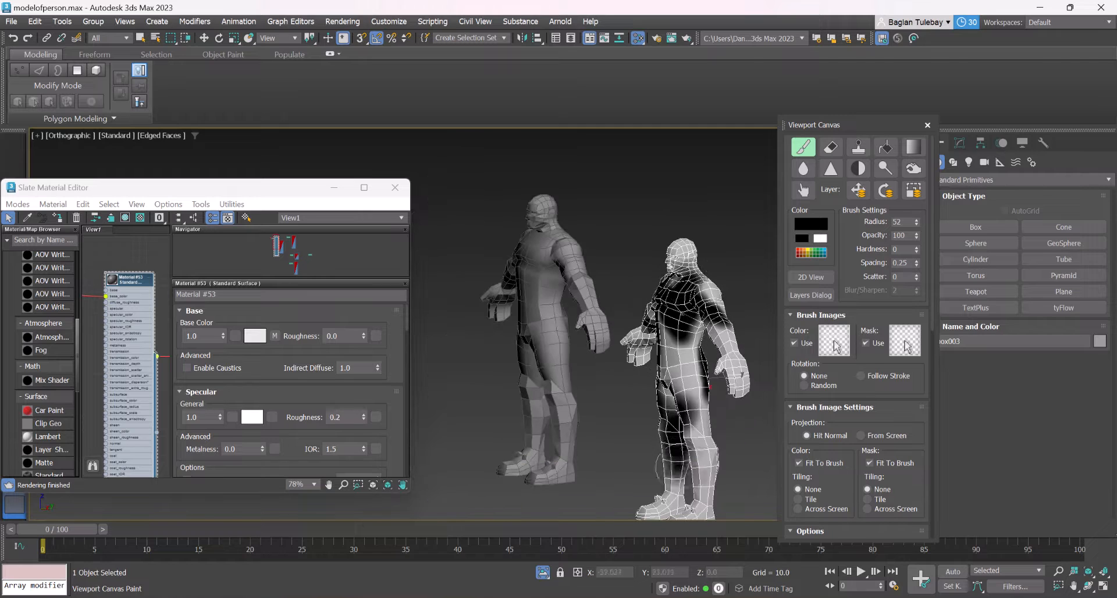
Delete the Unwrap UVW, UVW Mapping Clear and Edit Poly modifiers from the copied character
{"action": "left_click", "coordinate": [960, 142]}
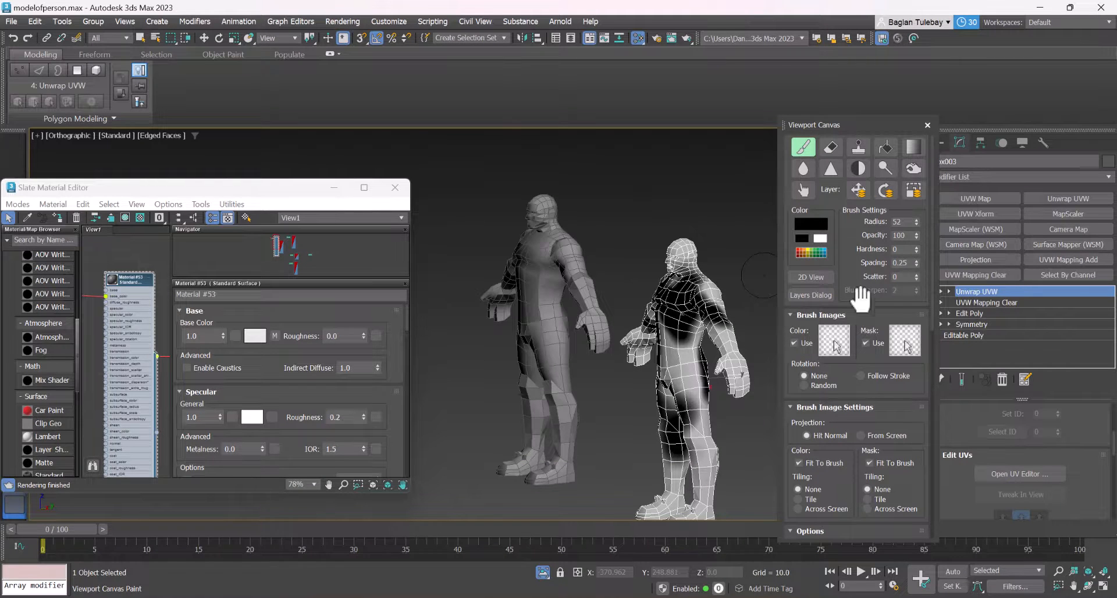
{"action": "right_click", "coordinate": [976, 290]}
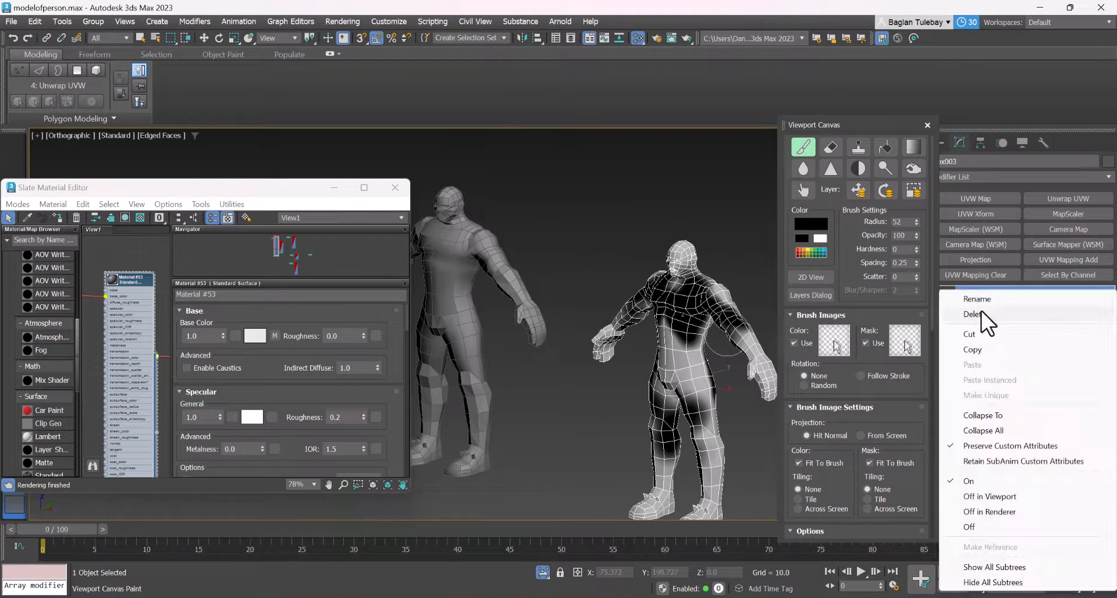
{"action": "left_click", "coordinate": [981, 313]}
{"action": "right_click", "coordinate": [979, 290]}
{"action": "left_click", "coordinate": [976, 315]}
{"action": "right_click", "coordinate": [975, 295]}
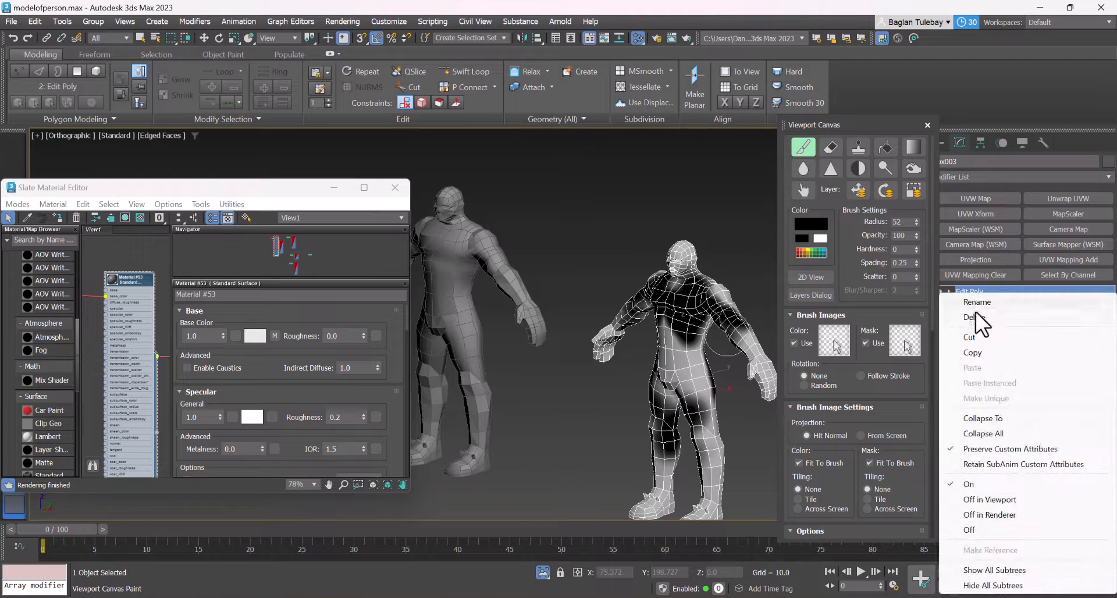
{"action": "left_click", "coordinate": [975, 311]}
{"action": "right_click", "coordinate": [975, 291]}
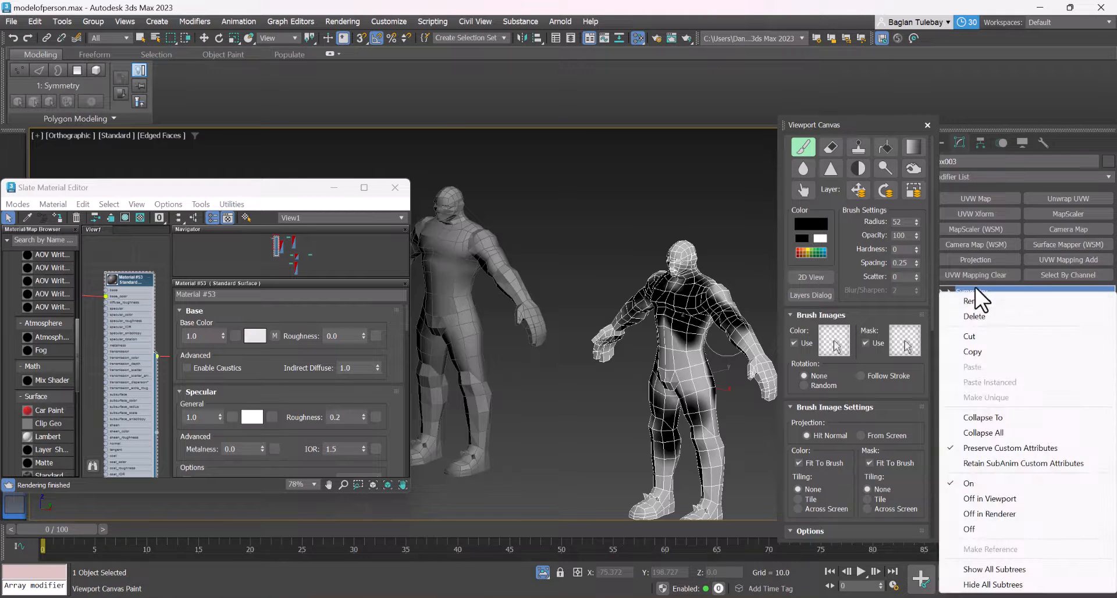
{"action": "left_click", "coordinate": [977, 301]}
Leave texture painting for the Move tool and convert the copied character to an Editable Poly
{"action": "key", "text": "w"}
{"action": "middle_click_drag", "start_coordinate": [635, 312], "coordinate": [716, 327], "text": "alt"}
{"action": "scroll", "coordinate": [696, 365], "scroll_direction": "up", "scroll_amount": 4}
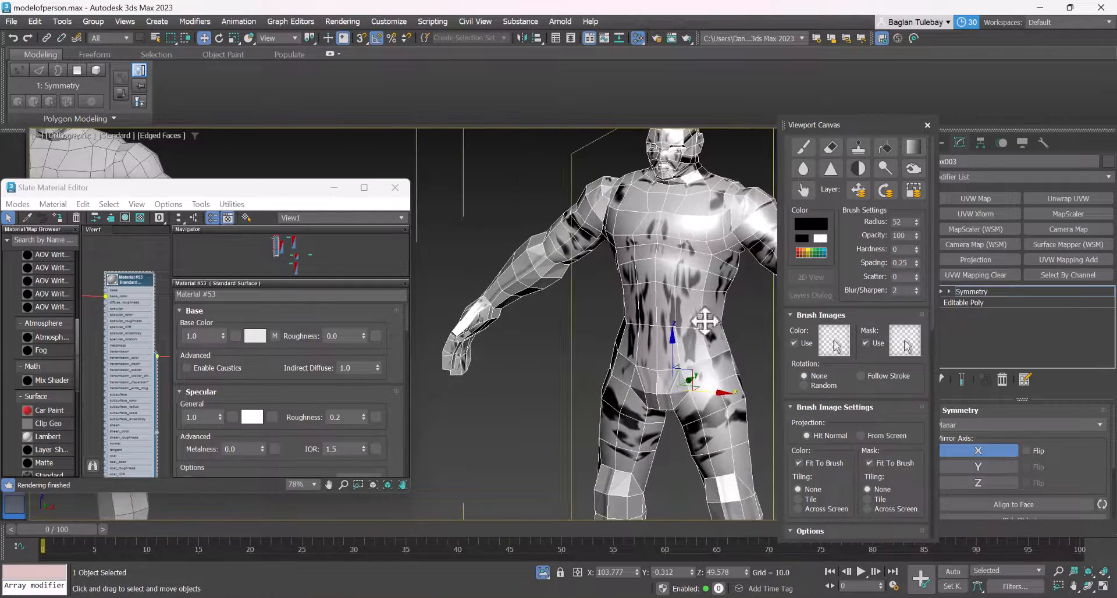
{"action": "right_click", "coordinate": [722, 303]}
{"action": "mouse_move", "coordinate": [756, 452]}
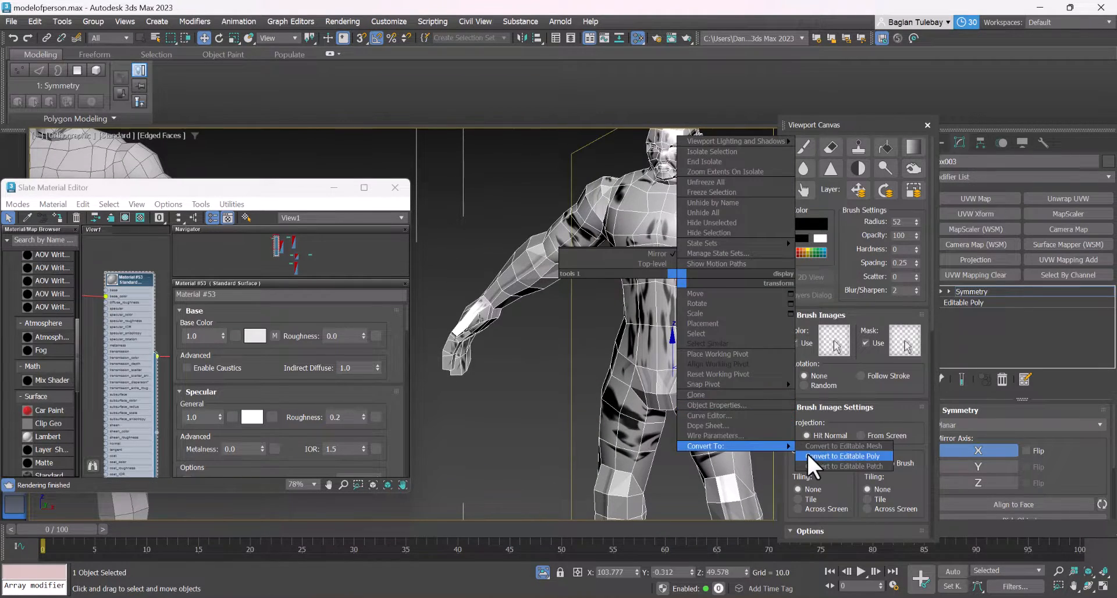
{"action": "left_click", "coordinate": [805, 455]}
{"action": "scroll", "coordinate": [640, 276], "scroll_direction": "down", "scroll_amount": 5}
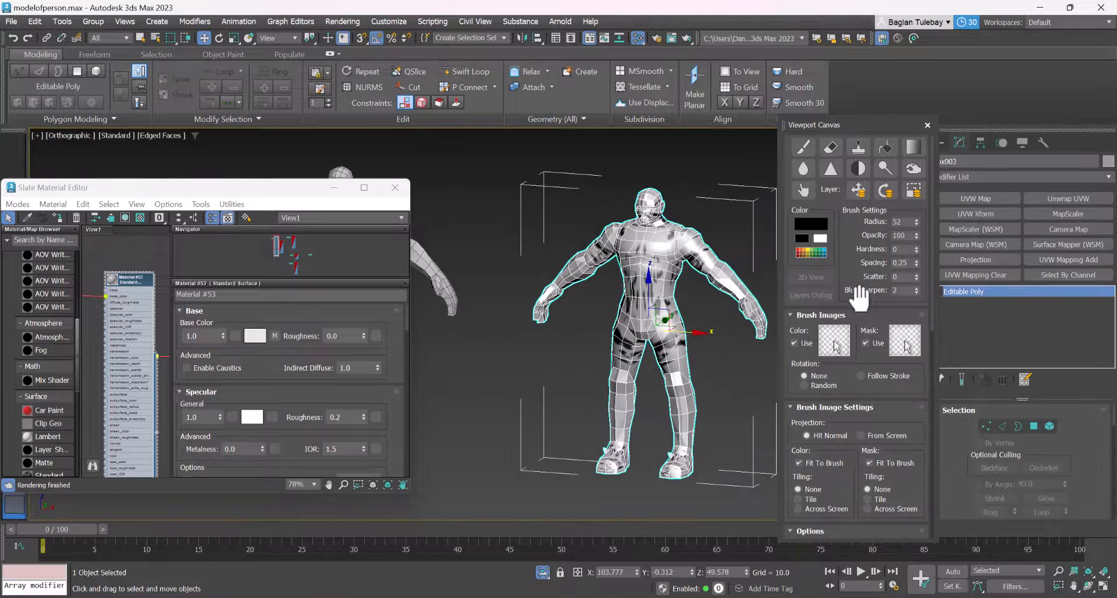
Duplicate the character's Standard Surface material in the Slate Material Editor and assign the copy to the selected character
{"action": "scroll", "coordinate": [117, 281], "scroll_direction": "down", "scroll_amount": 3}
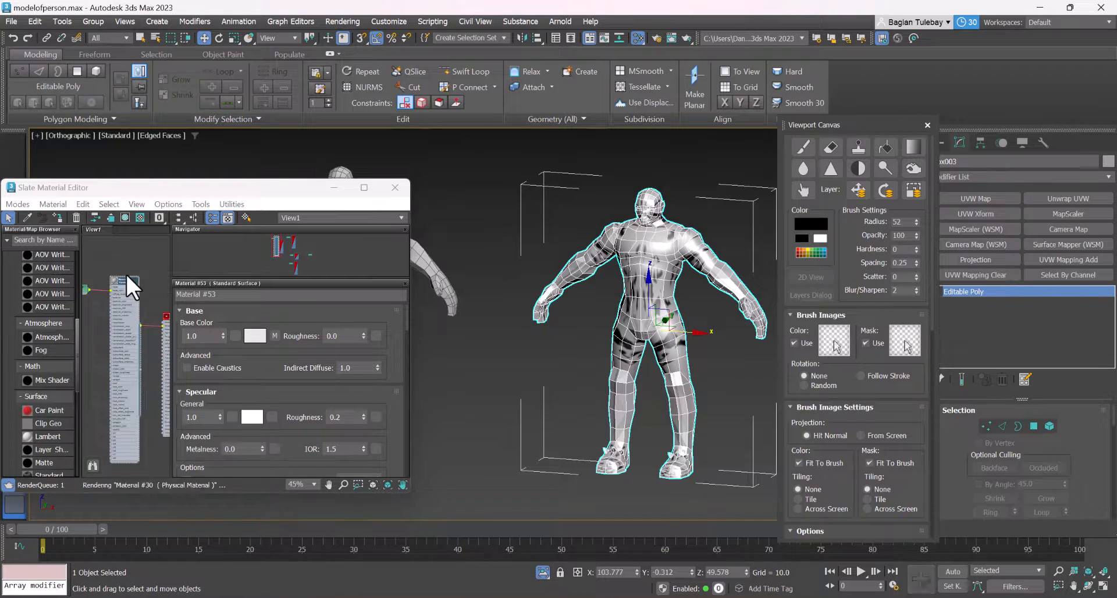
{"action": "left_click", "coordinate": [299, 389]}
{"action": "middle_click_drag", "start_coordinate": [115, 278], "coordinate": [155, 265]}
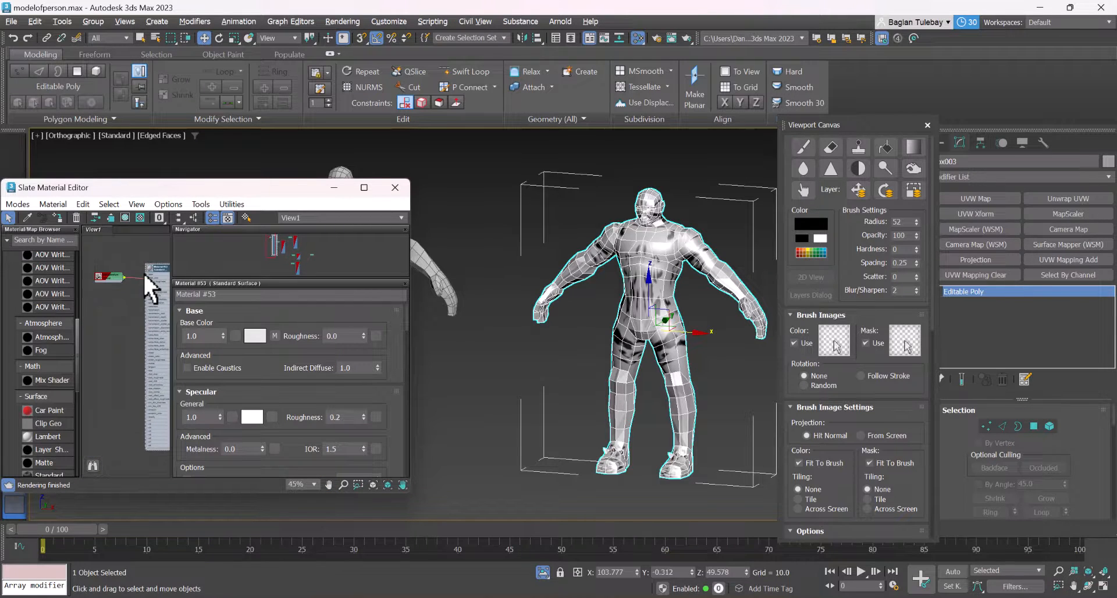
{"action": "left_click_drag", "start_coordinate": [145, 270], "coordinate": [97, 322], "text": "shift"}
{"action": "right_click", "coordinate": [106, 317]}
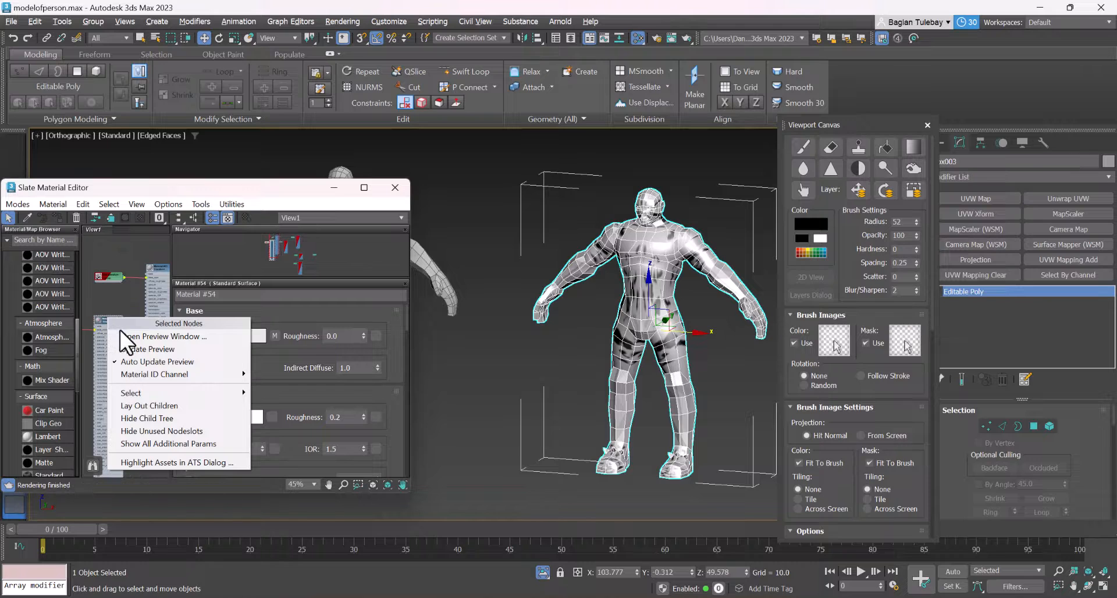
{"action": "left_click", "coordinate": [101, 295]}
{"action": "right_click", "coordinate": [113, 318]}
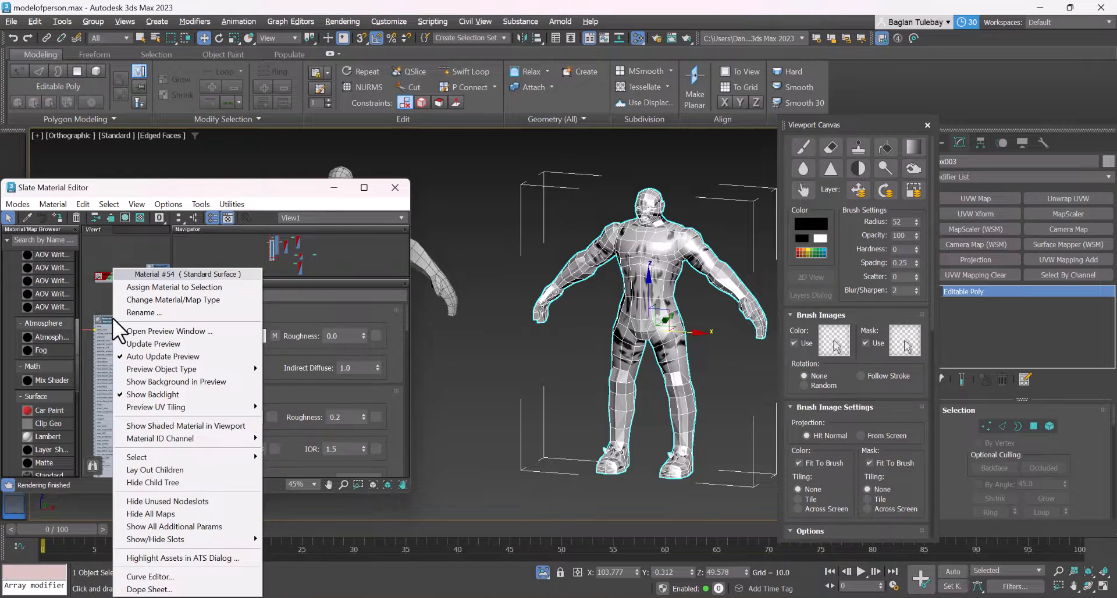
{"action": "left_click", "coordinate": [143, 290]}
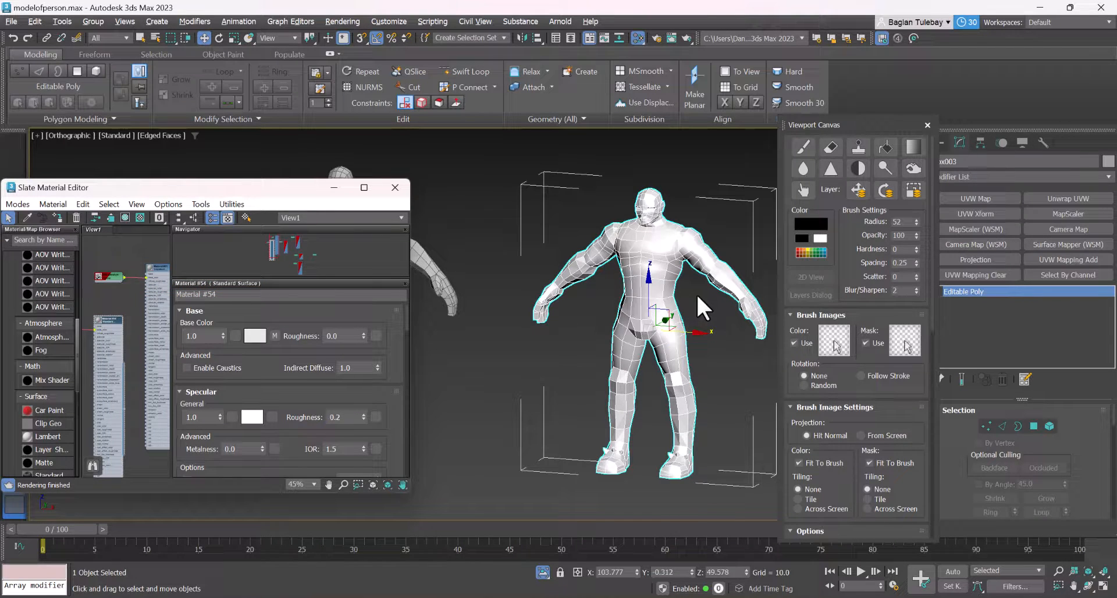
Start the Viewport Canvas paint brush on the copied character's existing base_color map ASdqwd.bmp
{"action": "scroll", "coordinate": [696, 293], "scroll_direction": "up", "scroll_amount": 3}
{"action": "scroll", "coordinate": [584, 280], "scroll_direction": "down", "scroll_amount": 5}
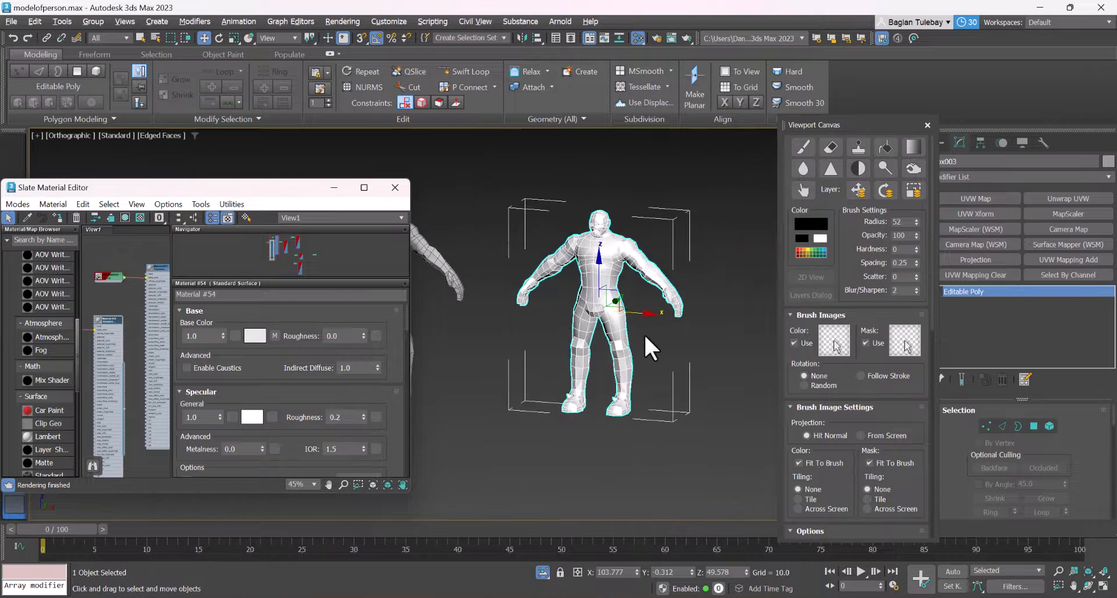
{"action": "scroll", "coordinate": [643, 334], "scroll_direction": "up", "scroll_amount": 2}
{"action": "scroll", "coordinate": [610, 360], "scroll_direction": "down", "scroll_amount": 3}
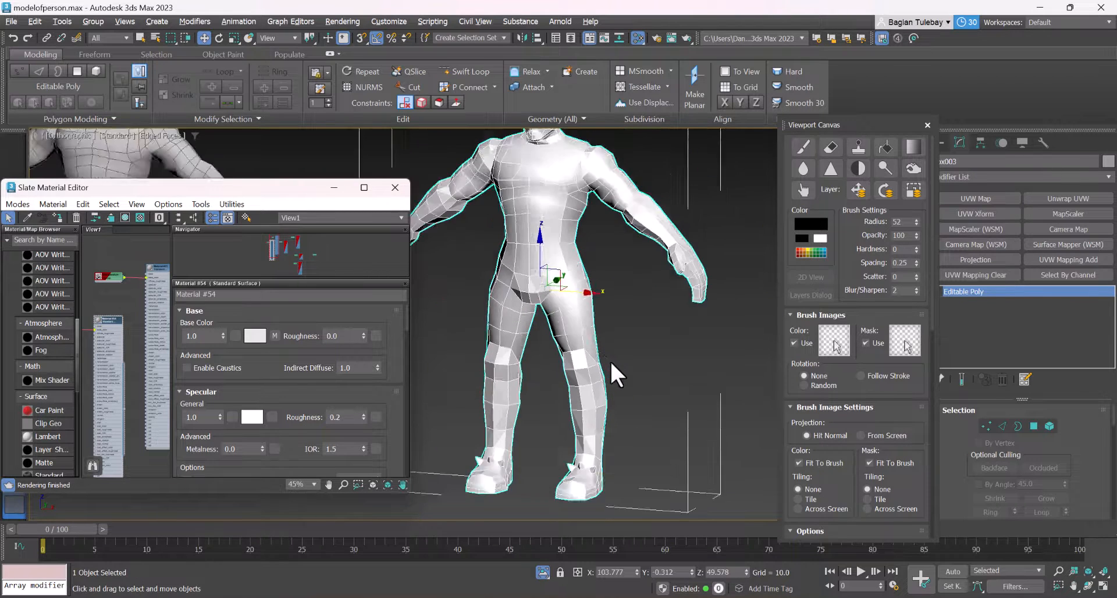
{"action": "left_click", "coordinate": [801, 146]}
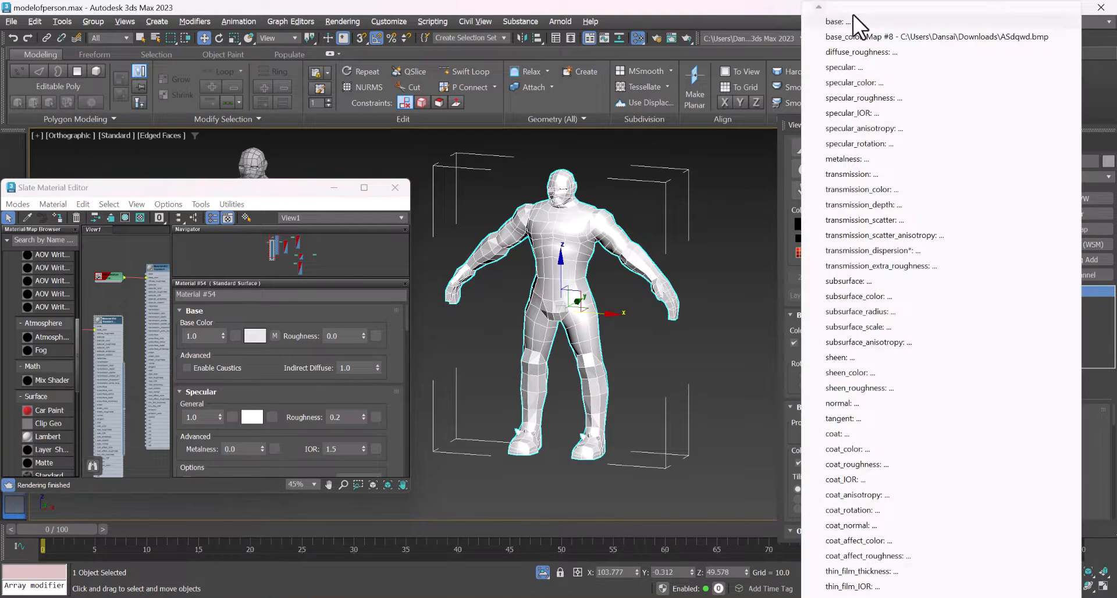
{"action": "left_click", "coordinate": [843, 37]}
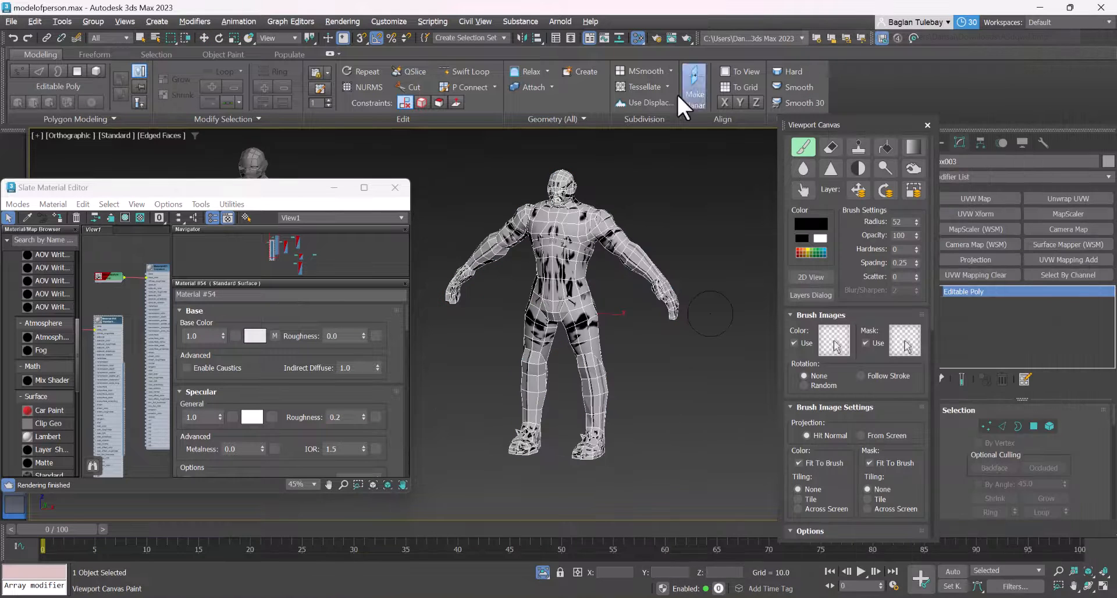
{"action": "left_click", "coordinate": [798, 149]}
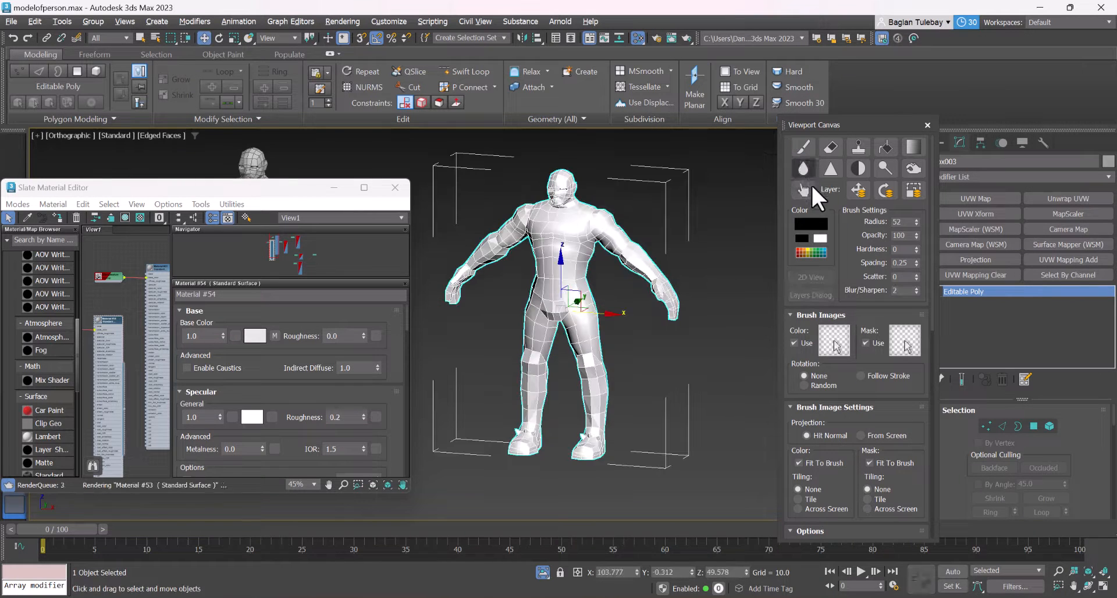
{"action": "left_click", "coordinate": [808, 145]}
{"action": "left_click", "coordinate": [806, 148]}
{"action": "scroll", "coordinate": [108, 325], "scroll_direction": "up", "scroll_amount": 5}
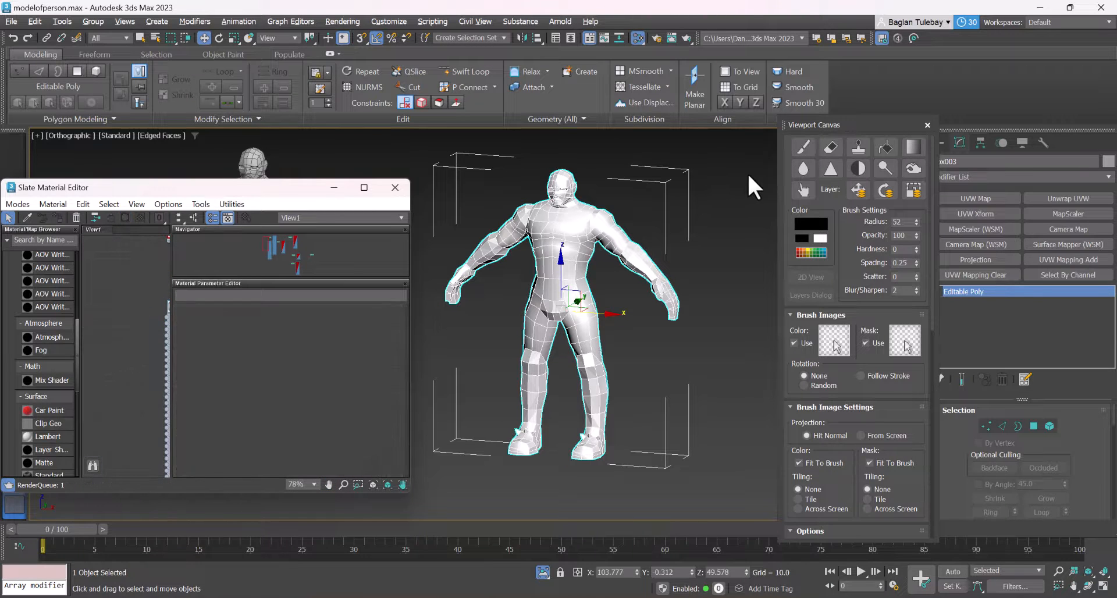
{"action": "left_click", "coordinate": [803, 146]}
Assign Material #54, without a base color map, to the copied character and restart the paint brush
{"action": "scroll", "coordinate": [163, 326], "scroll_direction": "down", "scroll_amount": 5}
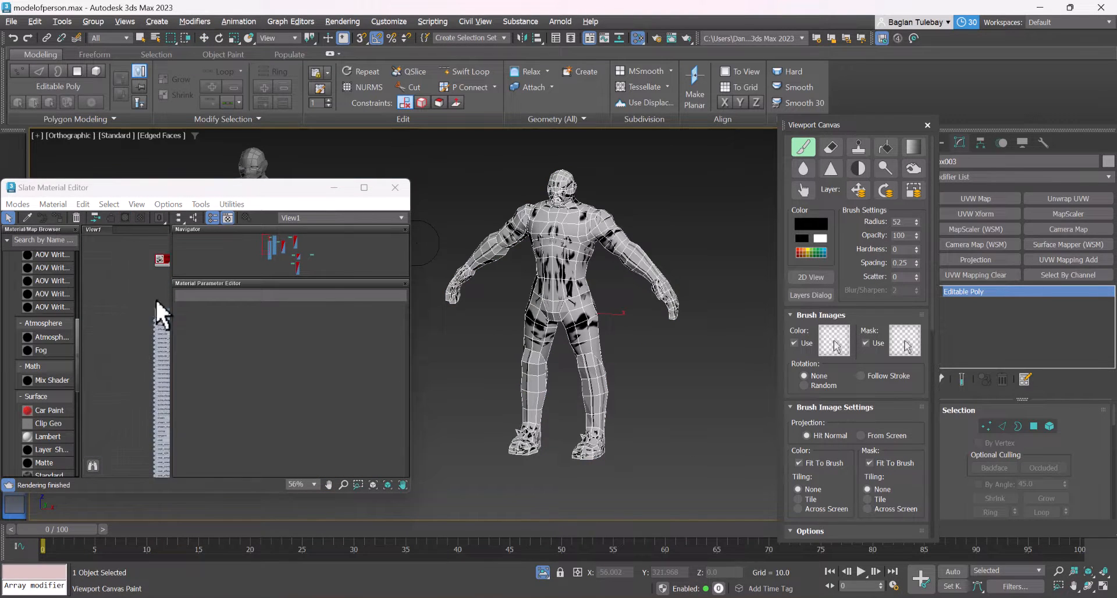
{"action": "double_click", "coordinate": [160, 317]}
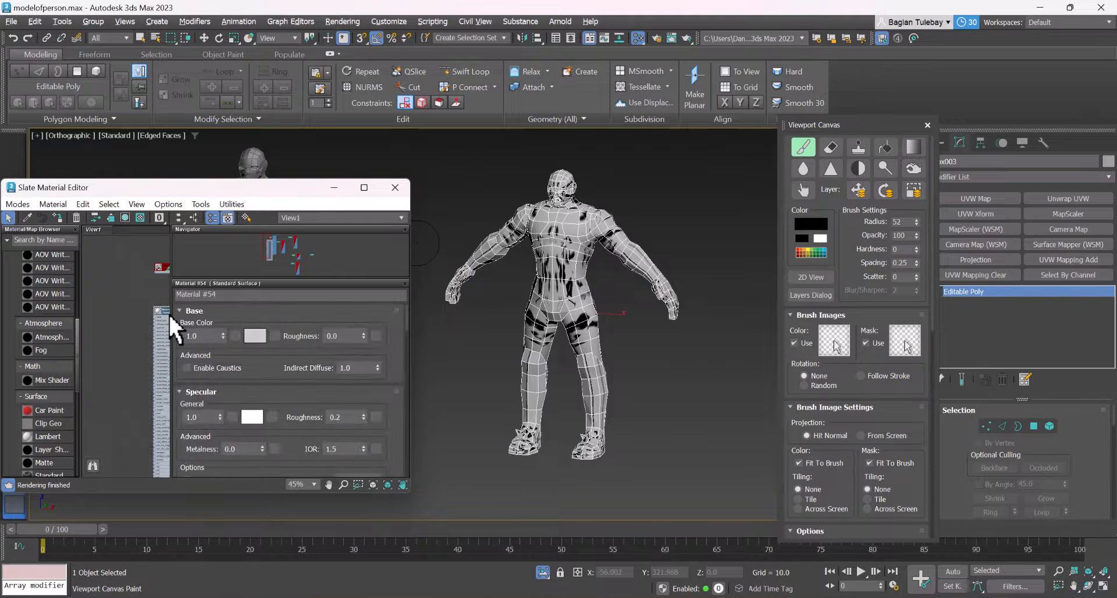
{"action": "right_click", "coordinate": [170, 325]}
{"action": "left_click", "coordinate": [211, 287]}
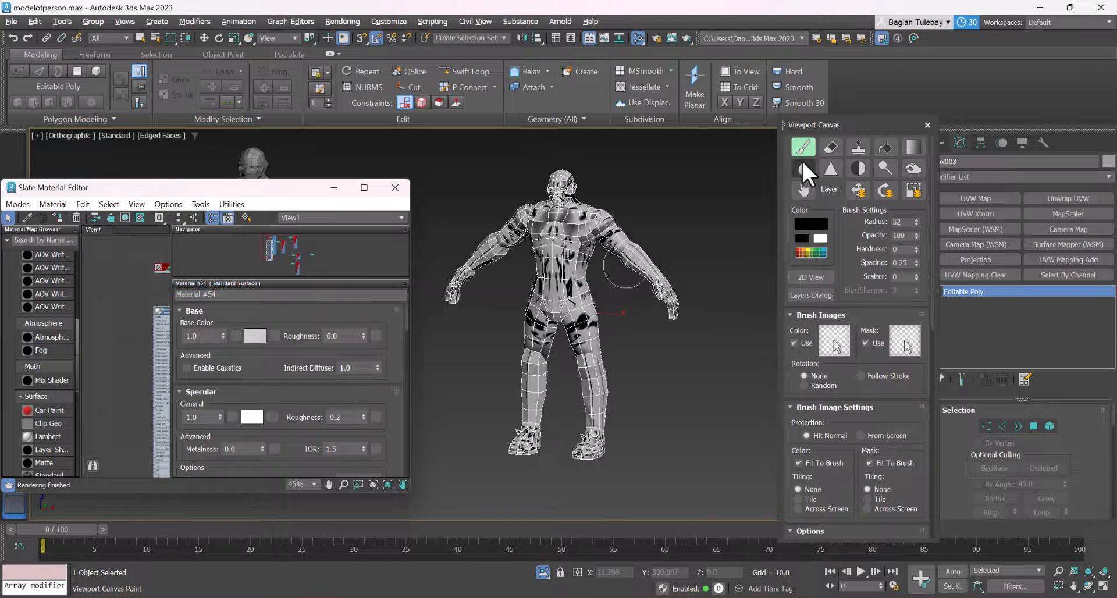
{"action": "right_click", "coordinate": [701, 228]}
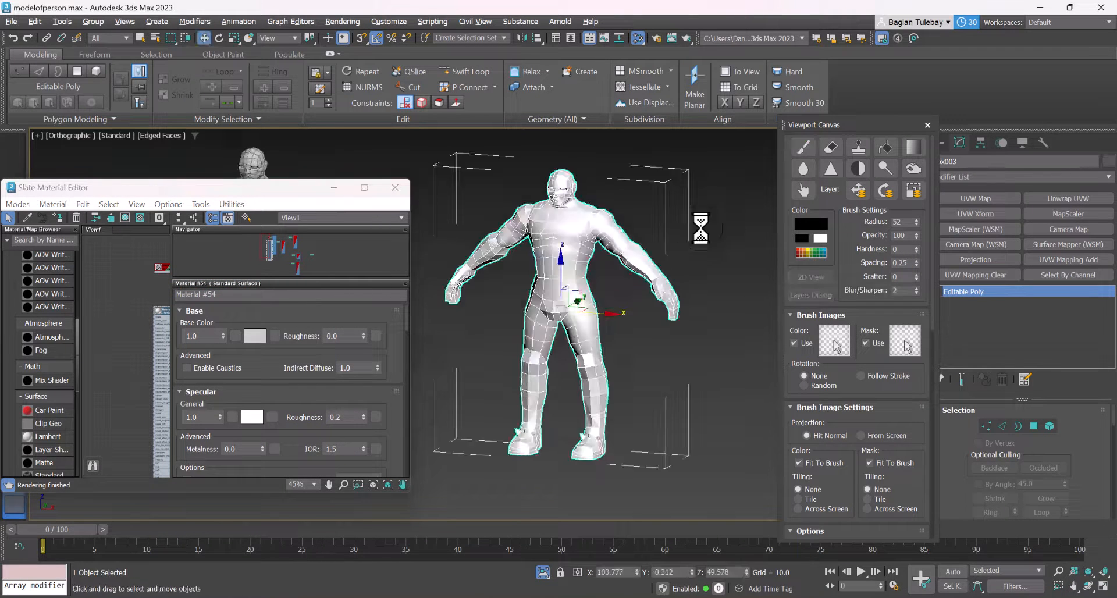
{"action": "left_click", "coordinate": [802, 149]}
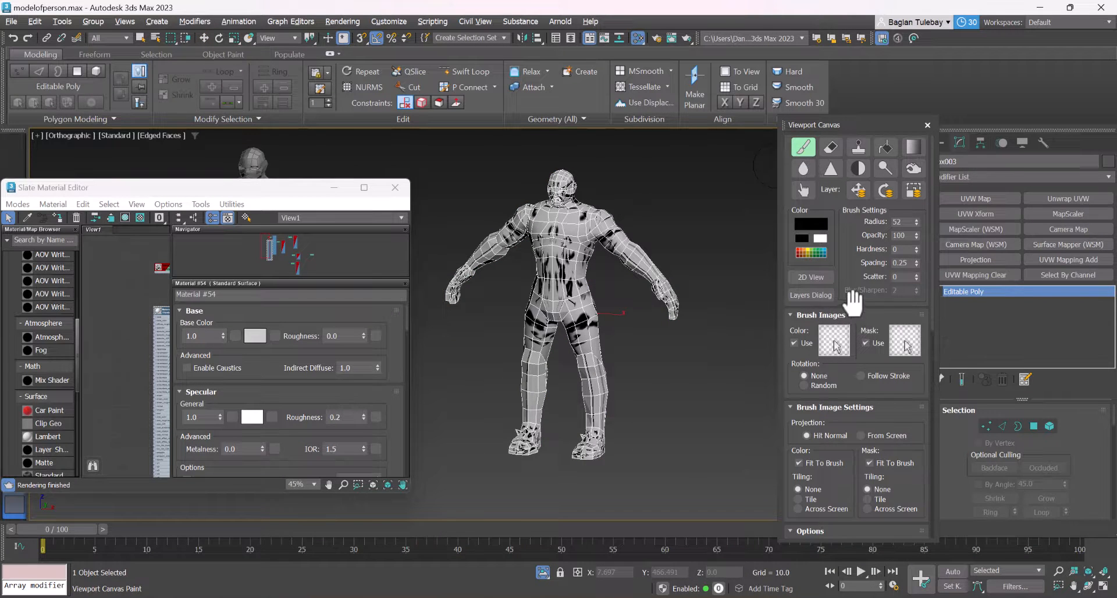
Look through the Viewport Canvas paint options, try the eraser on the character's upper body, and return to the paint brush
{"action": "left_click_drag", "start_coordinate": [852, 302], "coordinate": [898, 143]}
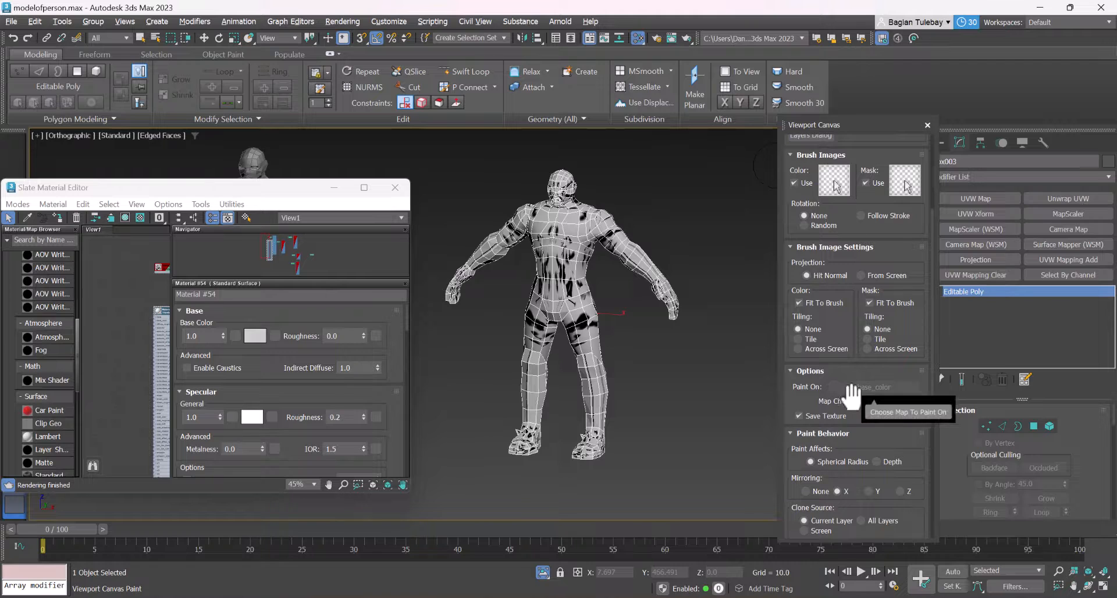
{"action": "left_click_drag", "start_coordinate": [814, 397], "coordinate": [839, 546]}
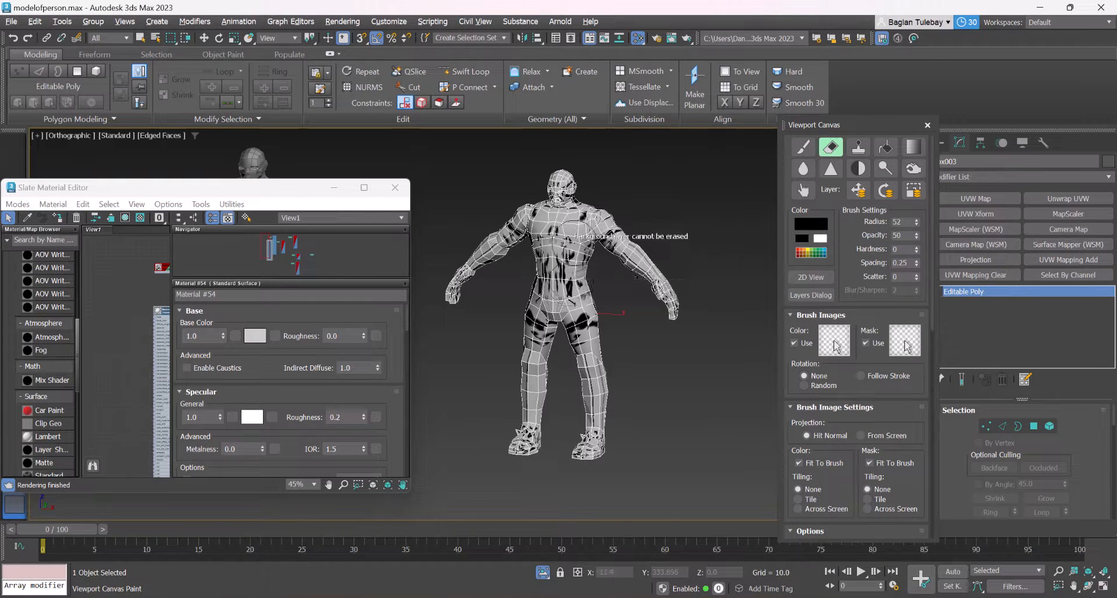
{"action": "scroll", "coordinate": [634, 259], "scroll_direction": "up", "scroll_amount": 5}
{"action": "left_click", "coordinate": [561, 203]}
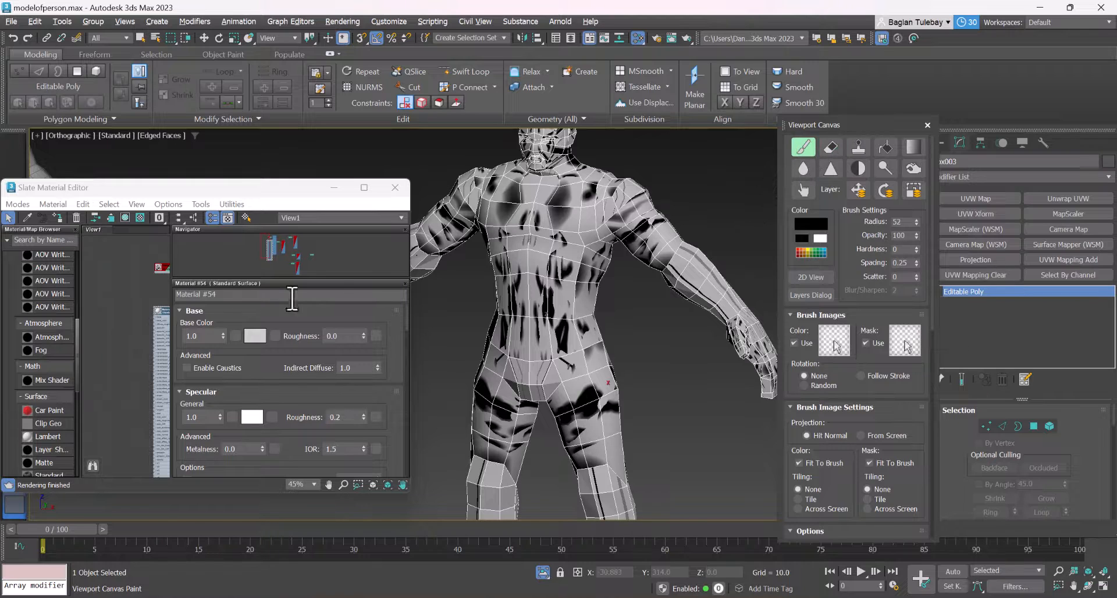
Connect a new Bitmap map to the base_color input of Material #54 without choosing an image file
{"action": "scroll", "coordinate": [154, 309], "scroll_direction": "up", "scroll_amount": 5}
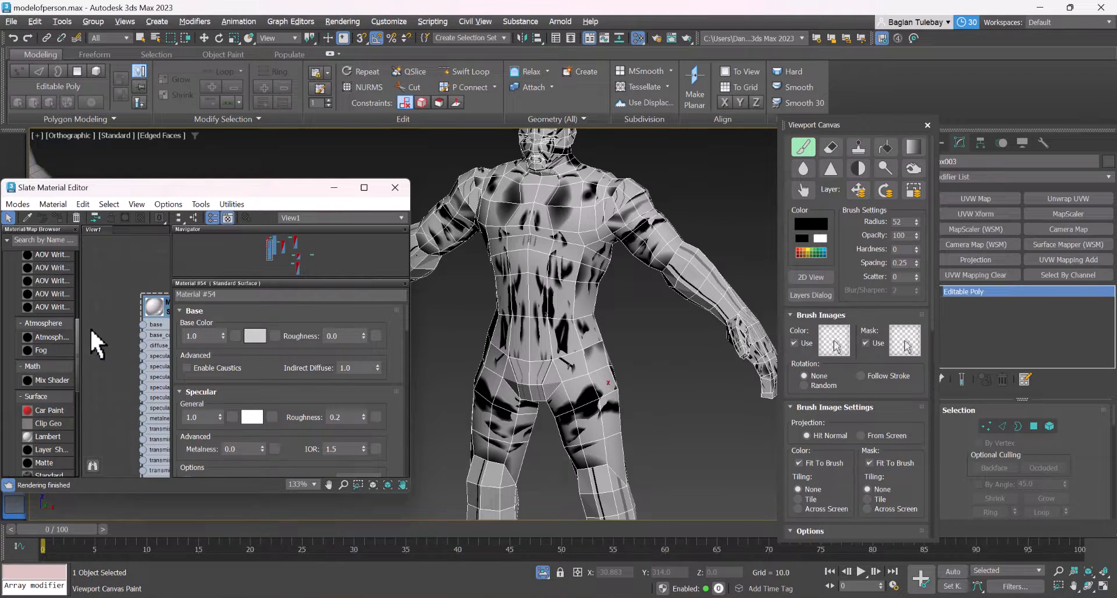
{"action": "left_click_drag", "start_coordinate": [90, 332], "coordinate": [90, 335]}
{"action": "mouse_move", "coordinate": [128, 359]}
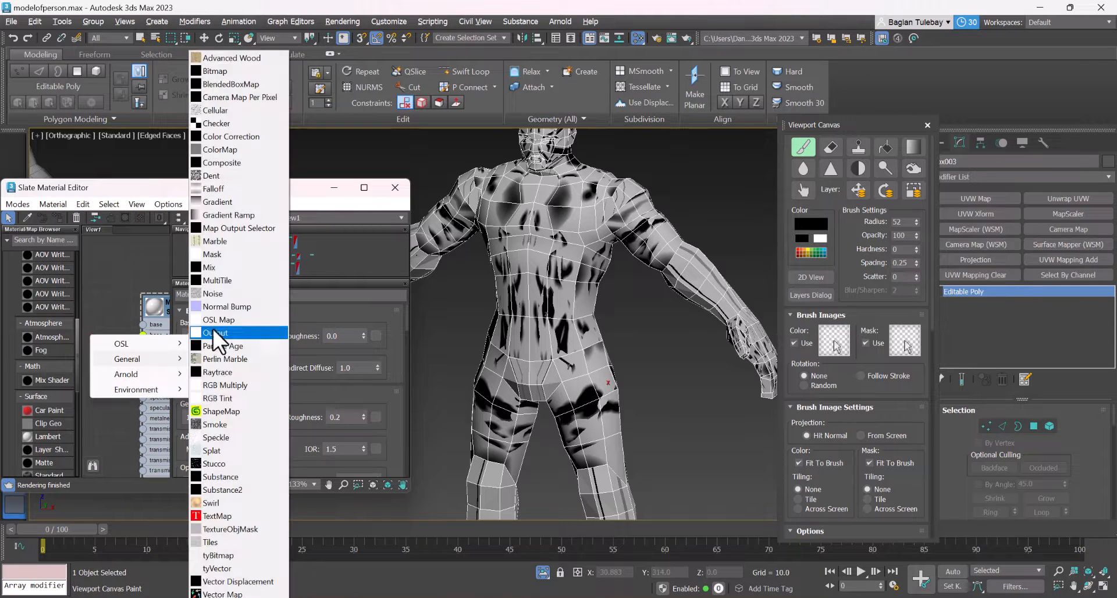
{"action": "left_click", "coordinate": [246, 71]}
{"action": "left_click", "coordinate": [413, 302]}
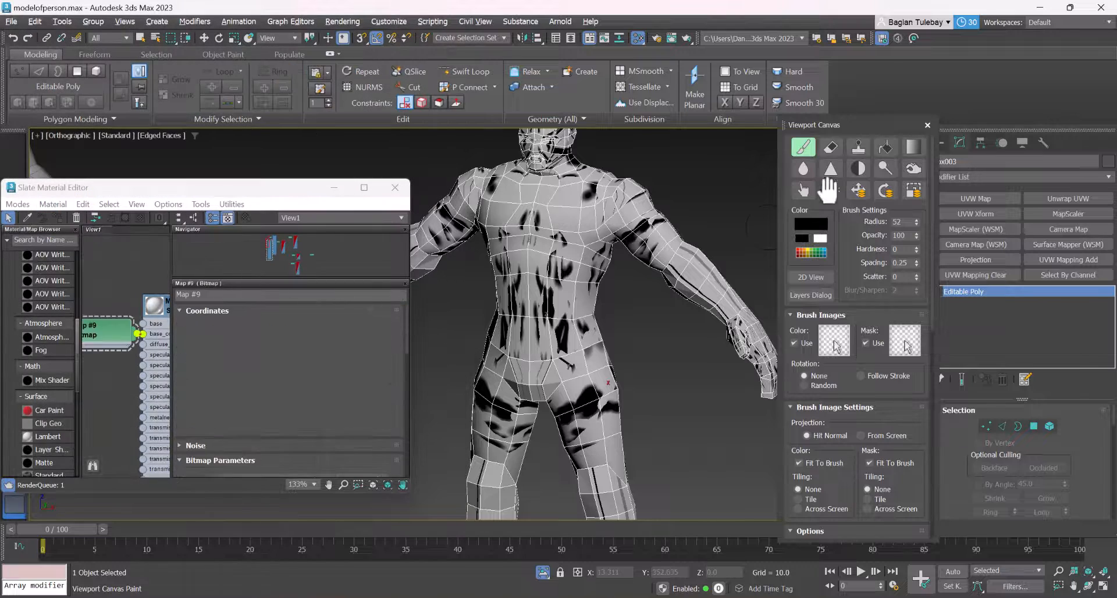
Close the Viewport Canvas and the Arnold render messages, leave painting for the Move tool, and reselect the copied character
{"action": "left_click", "coordinate": [927, 125]}
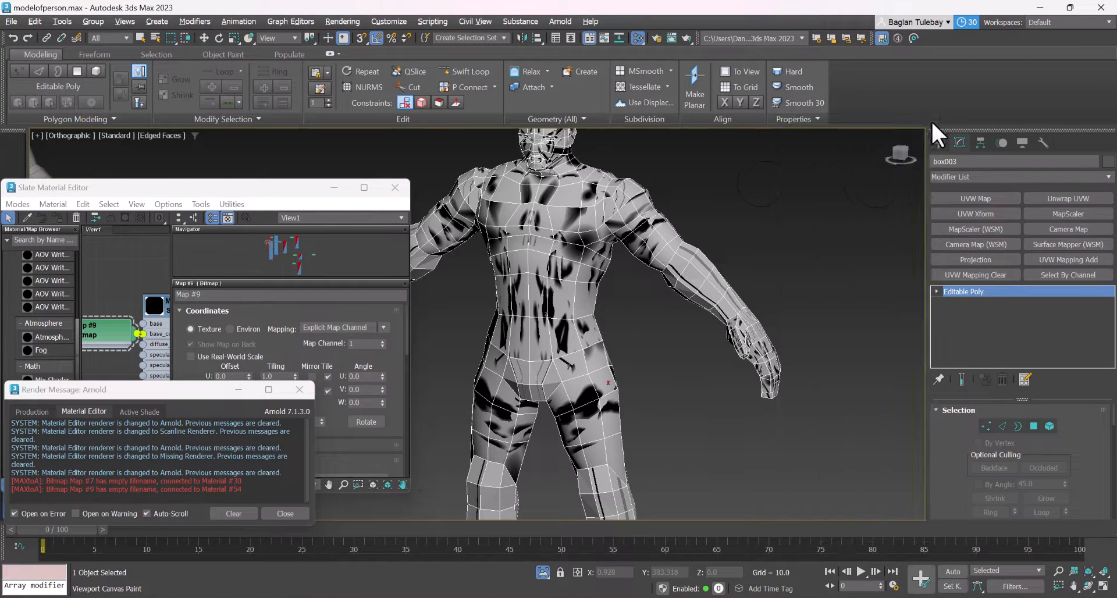
{"action": "left_click", "coordinate": [299, 389]}
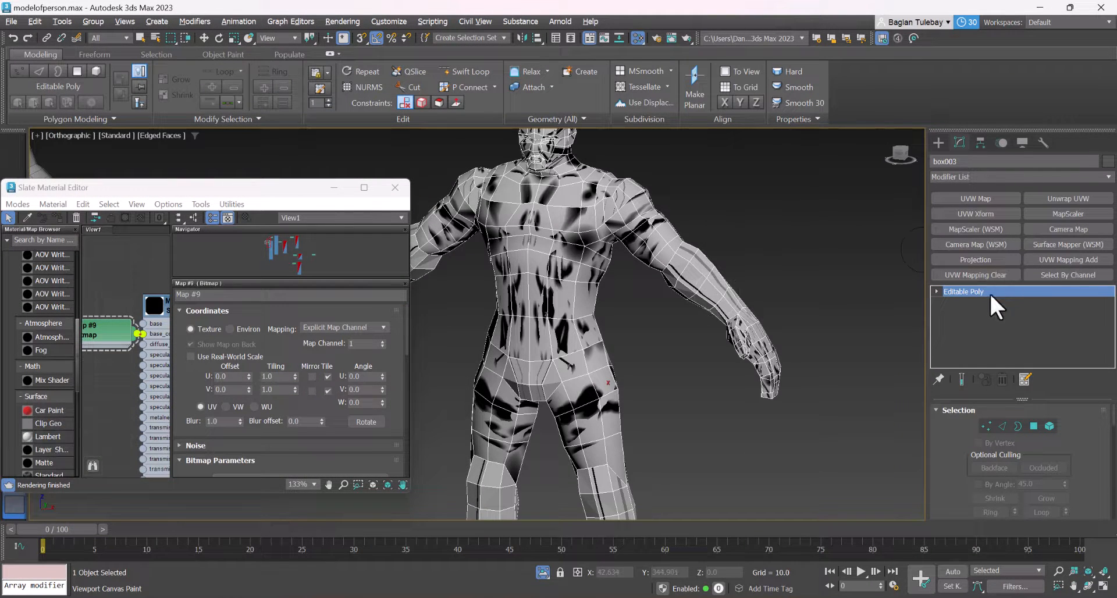
{"action": "key", "text": "w"}
{"action": "left_click", "coordinate": [675, 355]}
{"action": "left_click", "coordinate": [588, 331]}
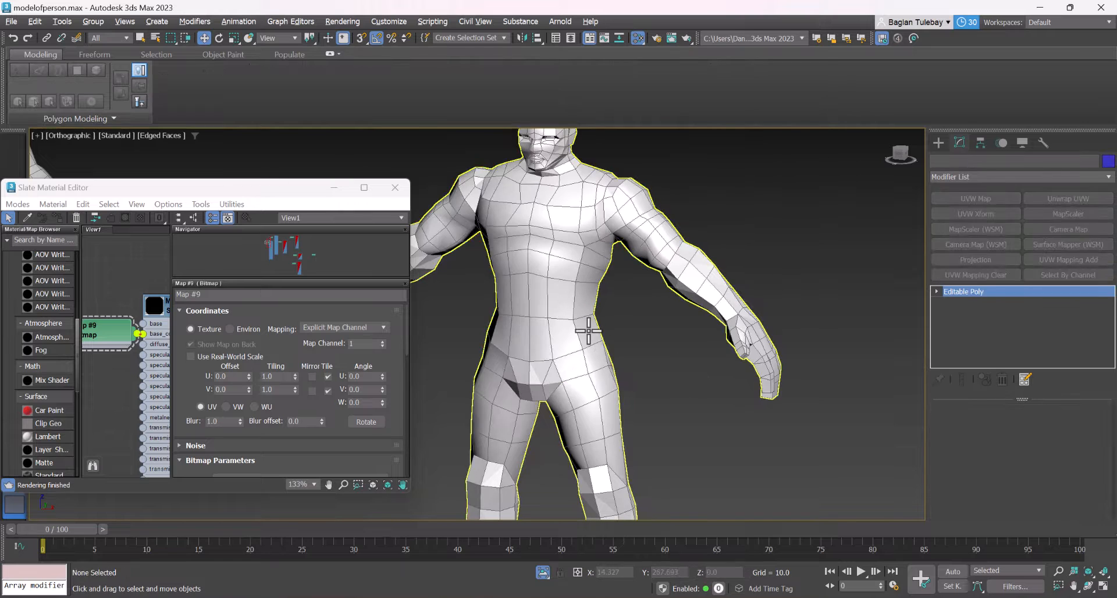
Reopen the Viewport Canvas through the command search, try the paint brush on the copied character, and close the Viewport Canvas
{"action": "key", "text": "m"}
{"action": "key", "text": "m"}
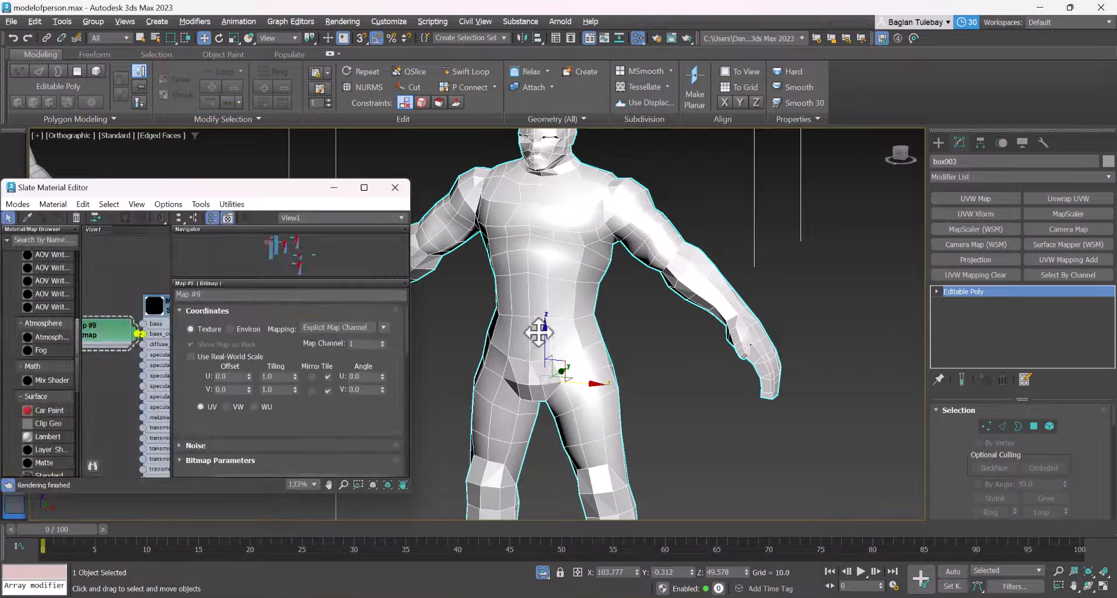
{"action": "type", "text": "xv"}
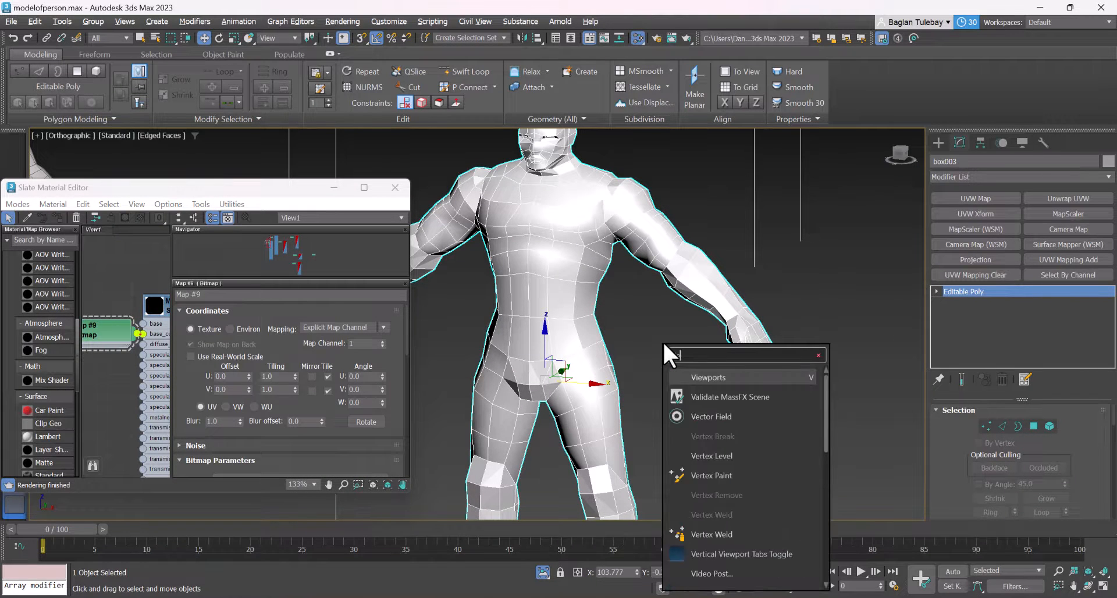
{"action": "type", "text": "iewport can"}
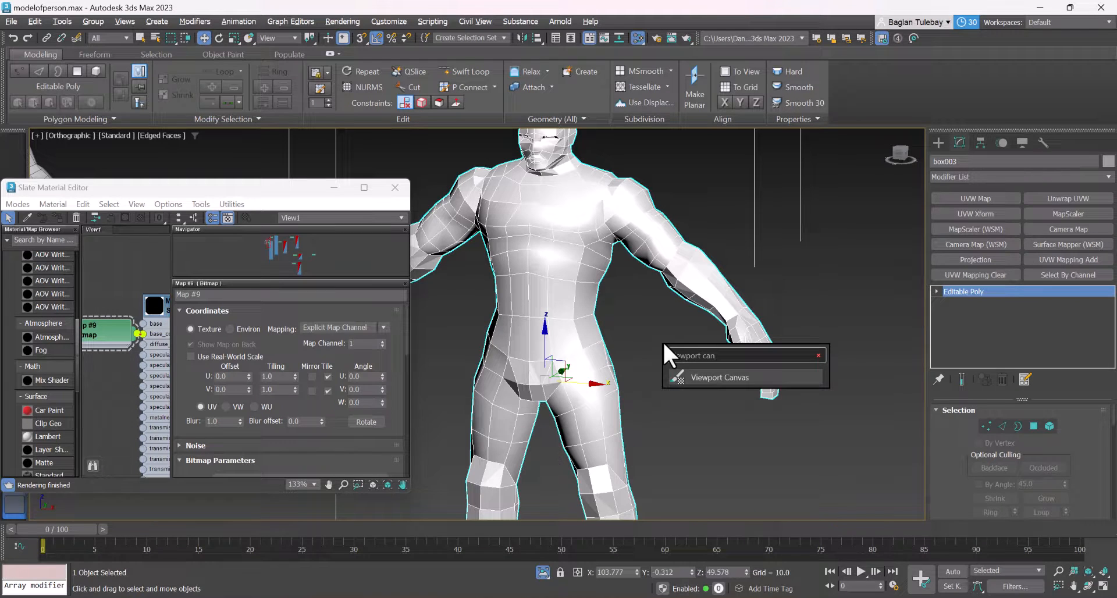
{"action": "key", "text": "Return"}
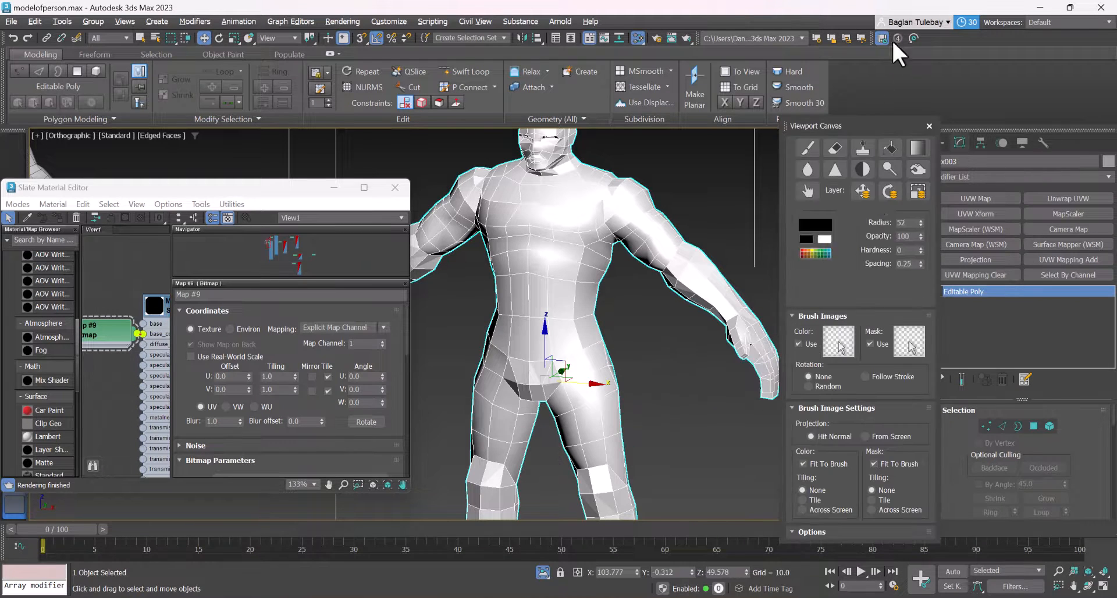
{"action": "left_click", "coordinate": [804, 148]}
{"action": "mouse_move", "coordinate": [593, 448]}
{"action": "left_mouse_down"}
{"action": "mouse_move", "coordinate": [572, 273]}
{"action": "mouse_move", "coordinate": [558, 303]}
{"action": "mouse_move", "coordinate": [584, 401]}
{"action": "mouse_move", "coordinate": [568, 434]}
{"action": "left_mouse_up"}
{"action": "right_click", "coordinate": [568, 433]}
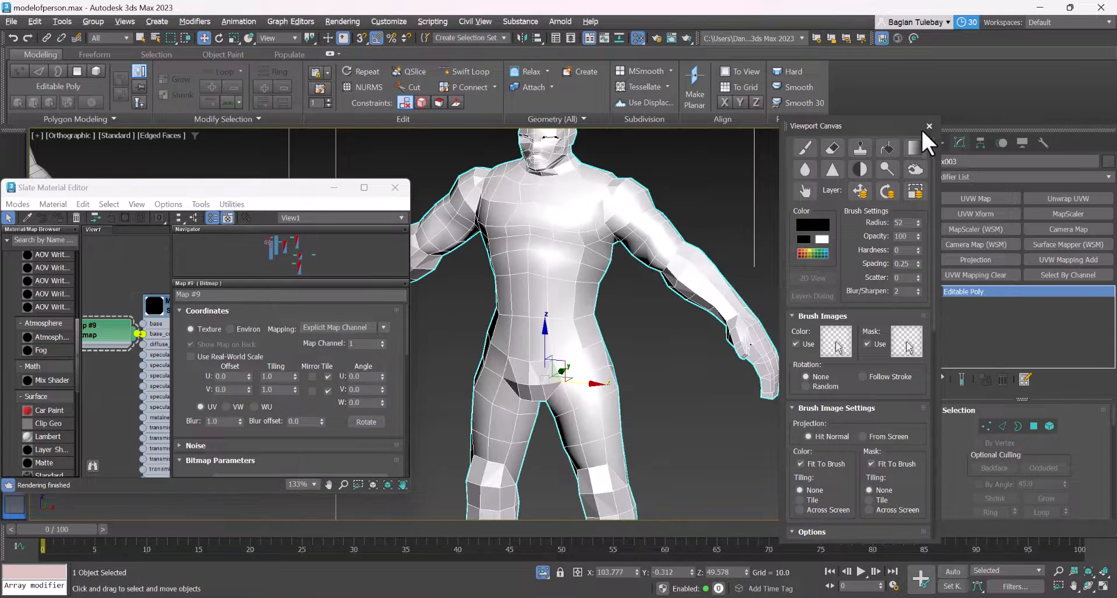
{"action": "left_click", "coordinate": [931, 124]}
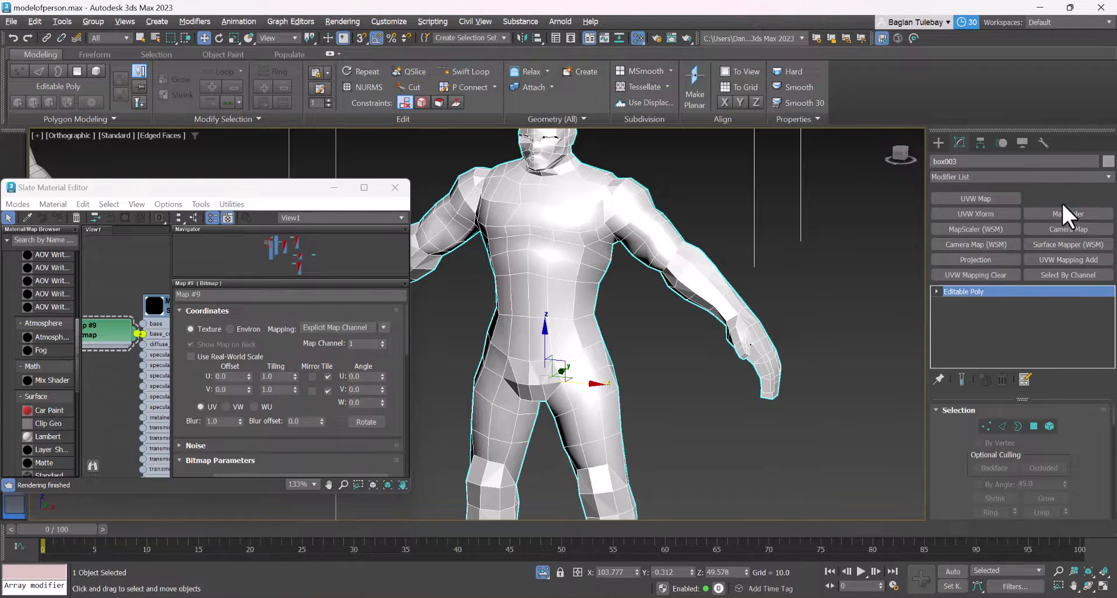
Add an Unwrap UVW modifier to the copied character, select all its UV polygons in the UV Editor, and close the editor
{"action": "left_click", "coordinate": [1061, 200]}
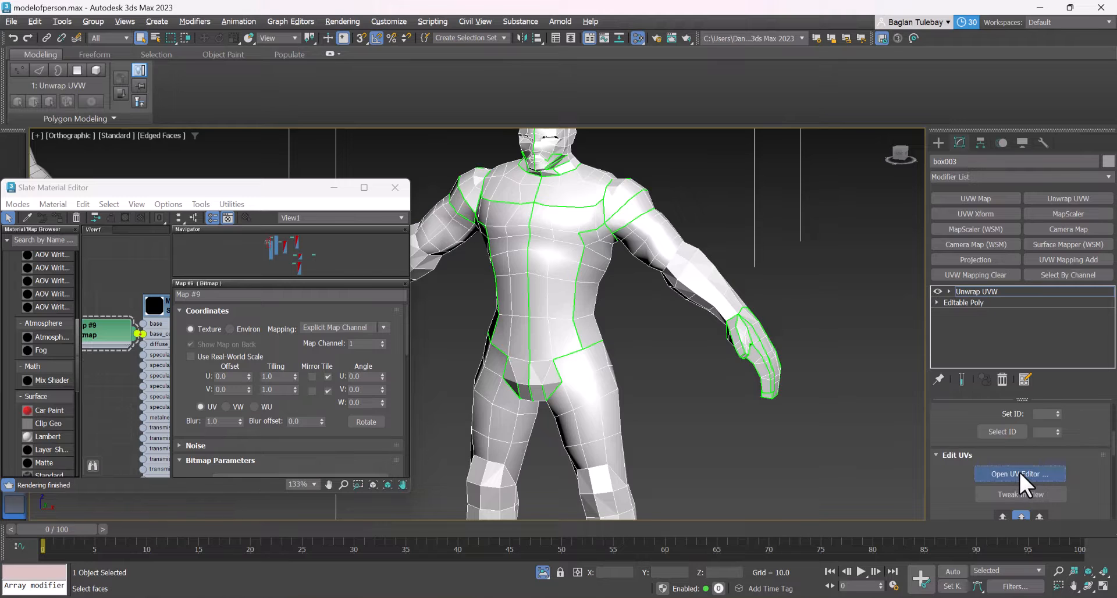
{"action": "left_click", "coordinate": [1017, 471]}
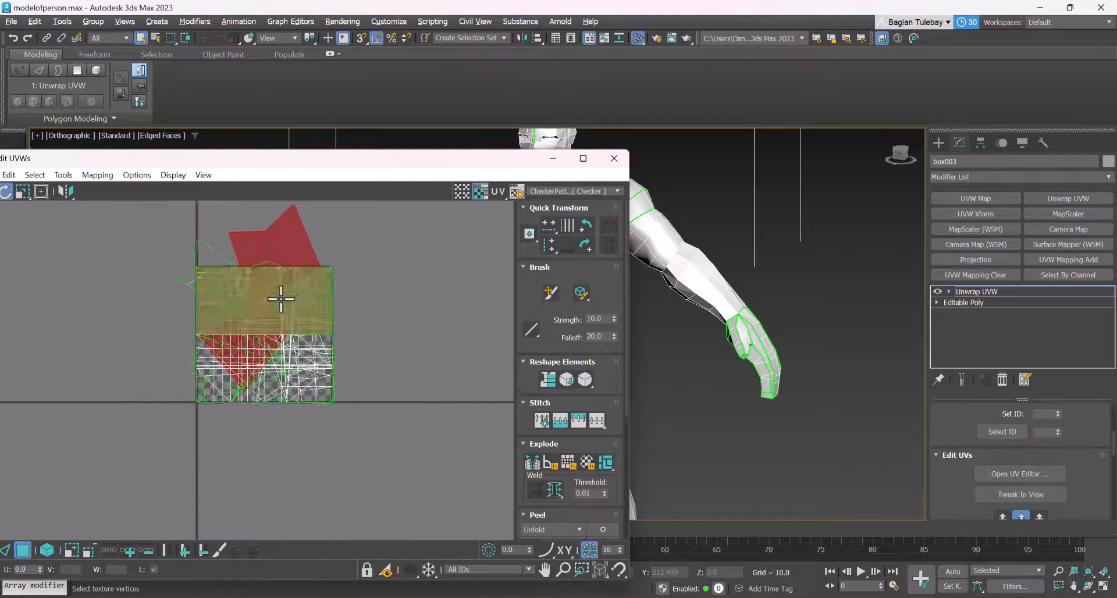
{"action": "scroll", "coordinate": [291, 303], "scroll_direction": "down", "scroll_amount": 3}
{"action": "left_click_drag", "start_coordinate": [362, 261], "coordinate": [45, 559]}
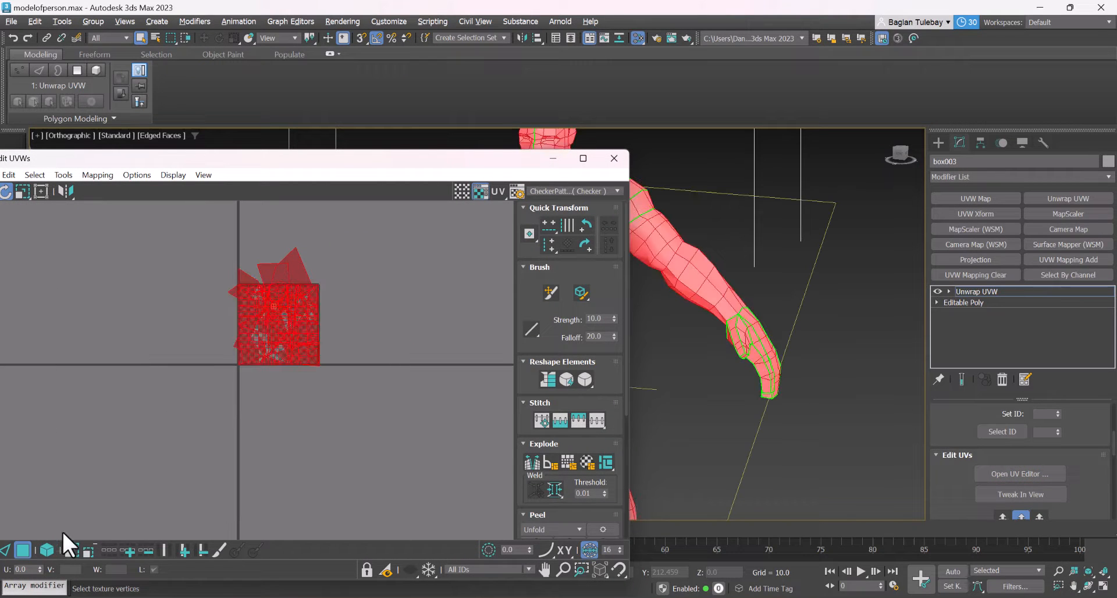
{"action": "scroll", "coordinate": [242, 328], "scroll_direction": "up", "scroll_amount": 2}
{"action": "left_click", "coordinate": [614, 158]}
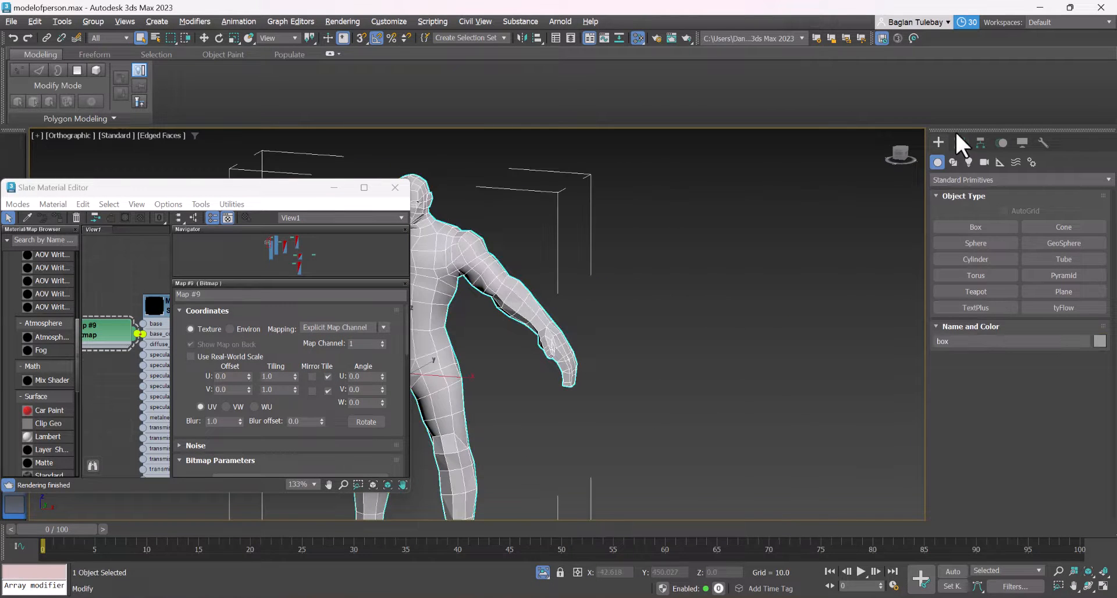
Select the original character, open its Unwrap UVW layout in the UV Editor, and move the editor clear of the body
{"action": "double_click", "coordinate": [954, 130]}
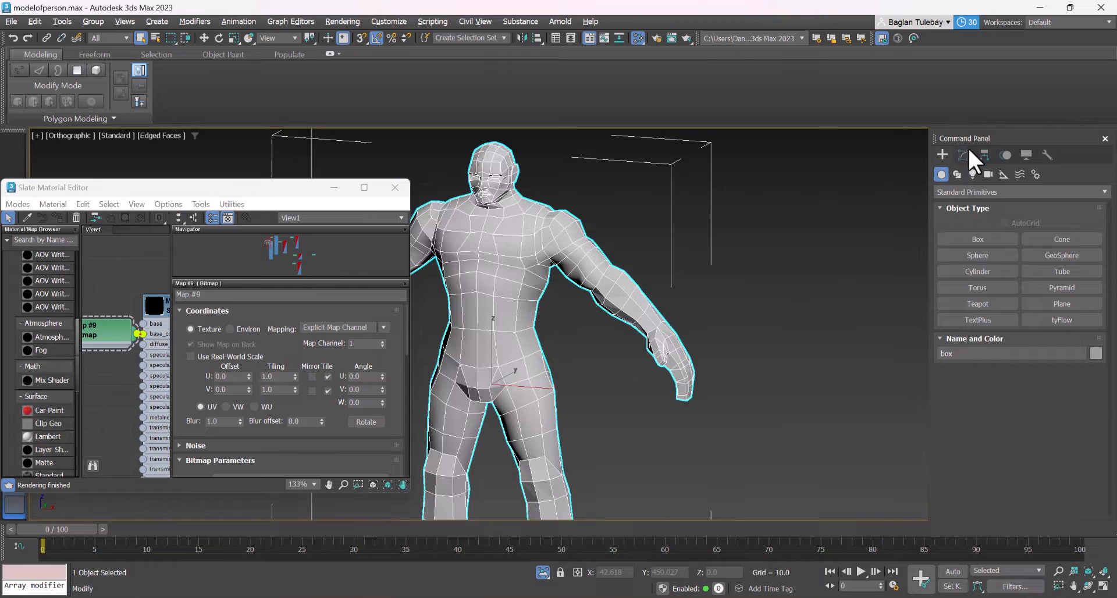
{"action": "left_click", "coordinate": [966, 153]}
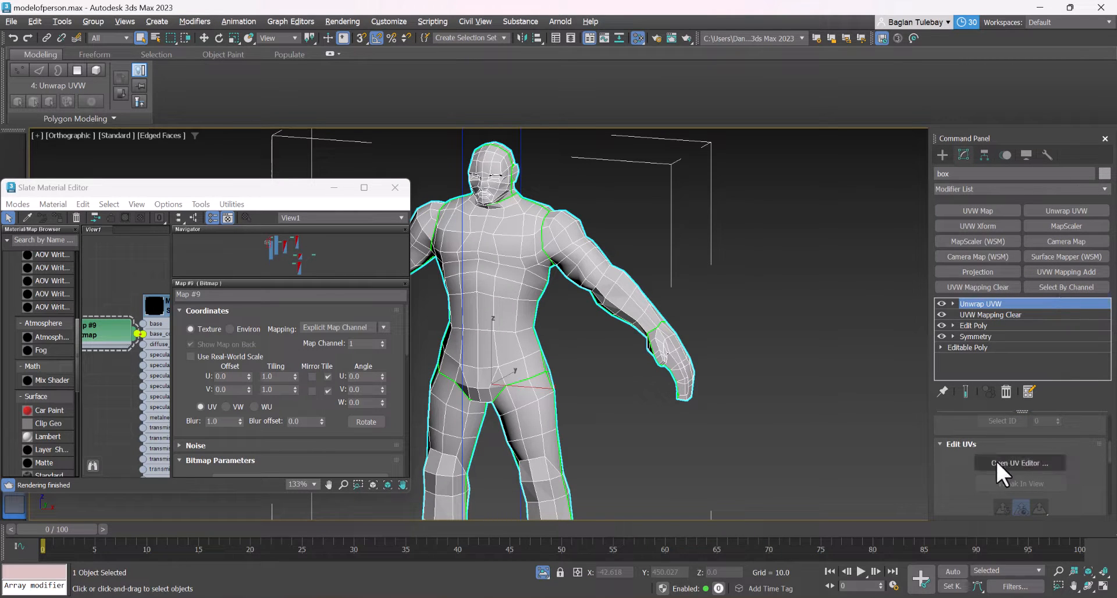
{"action": "left_click", "coordinate": [996, 462]}
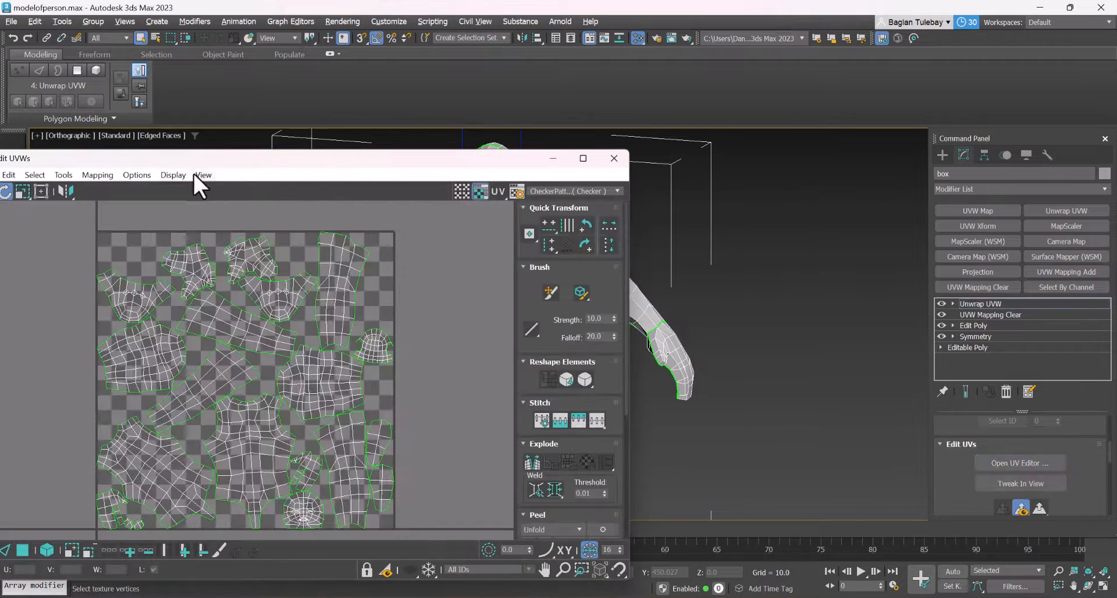
{"action": "left_click_drag", "start_coordinate": [66, 160], "coordinate": [718, 233]}
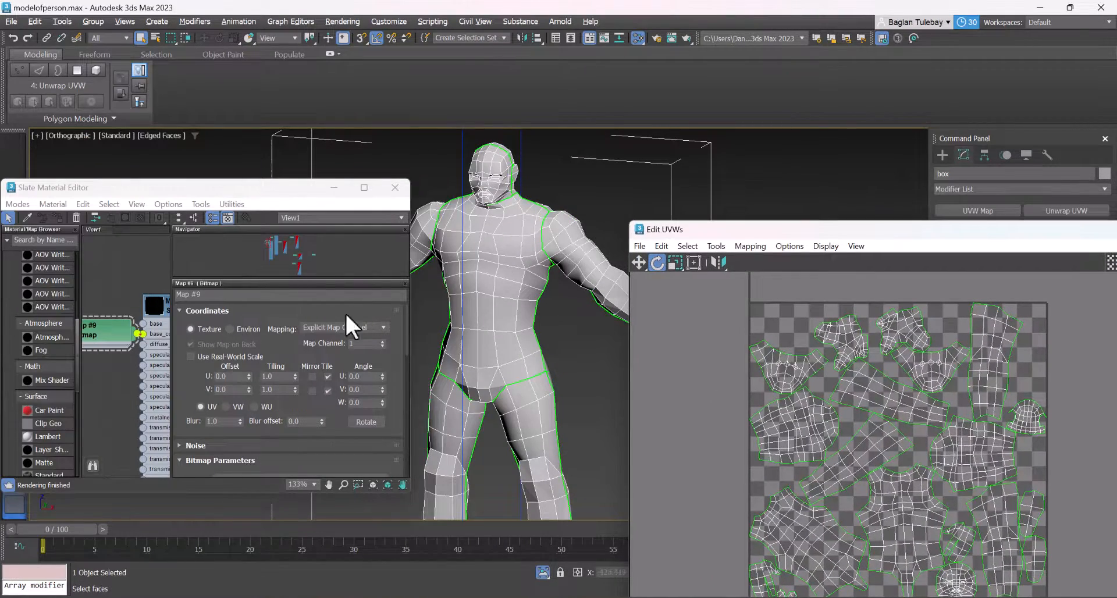
Open the Viewport Canvas through the command search
{"action": "right_click", "coordinate": [523, 210]}
{"action": "left_click", "coordinate": [494, 241]}
{"action": "type", "text": "x"}
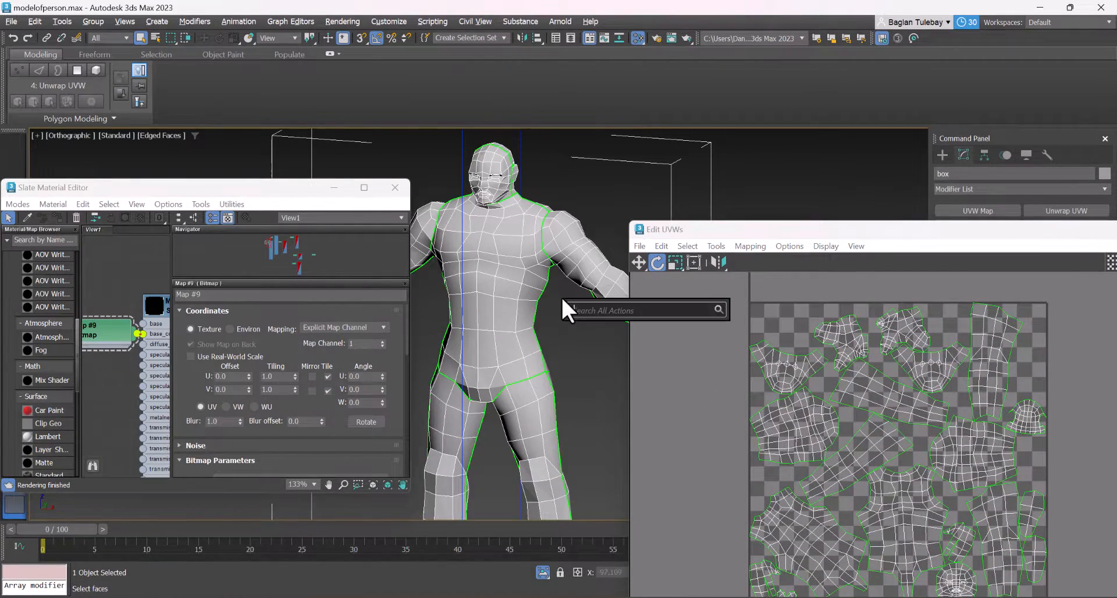
{"action": "type", "text": "viewport ca"}
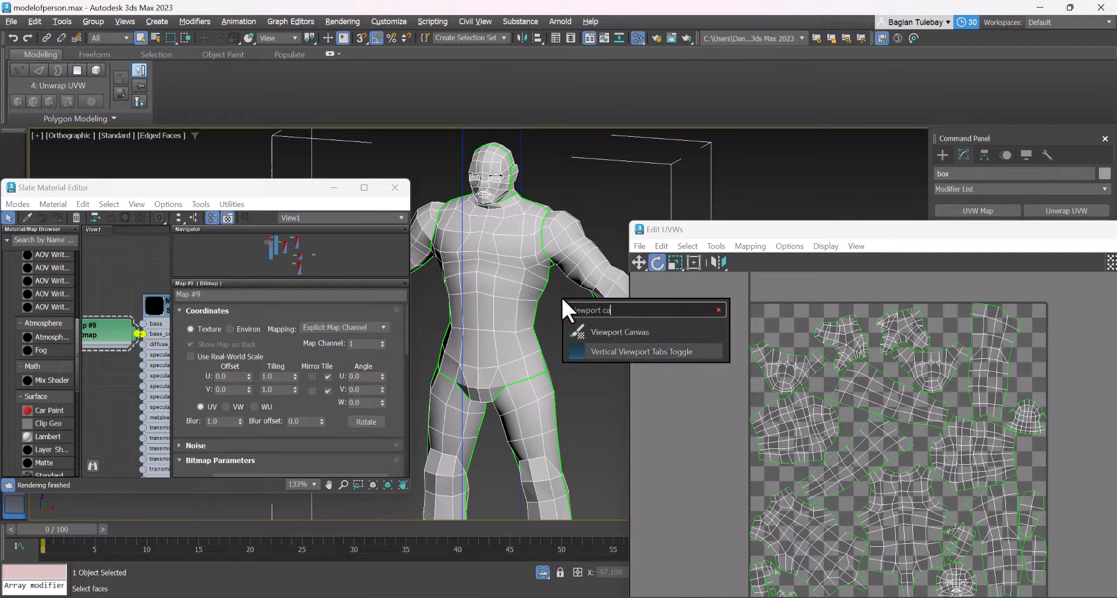
{"action": "key", "text": "Up"}
{"action": "key", "text": "Return"}
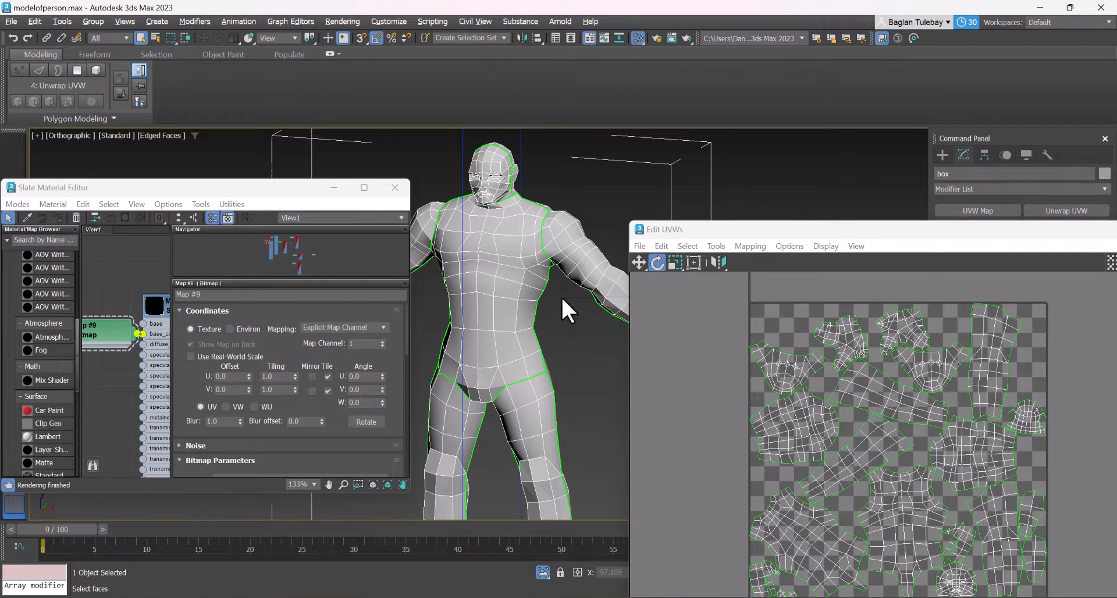
{"action": "left_click", "coordinate": [813, 149]}
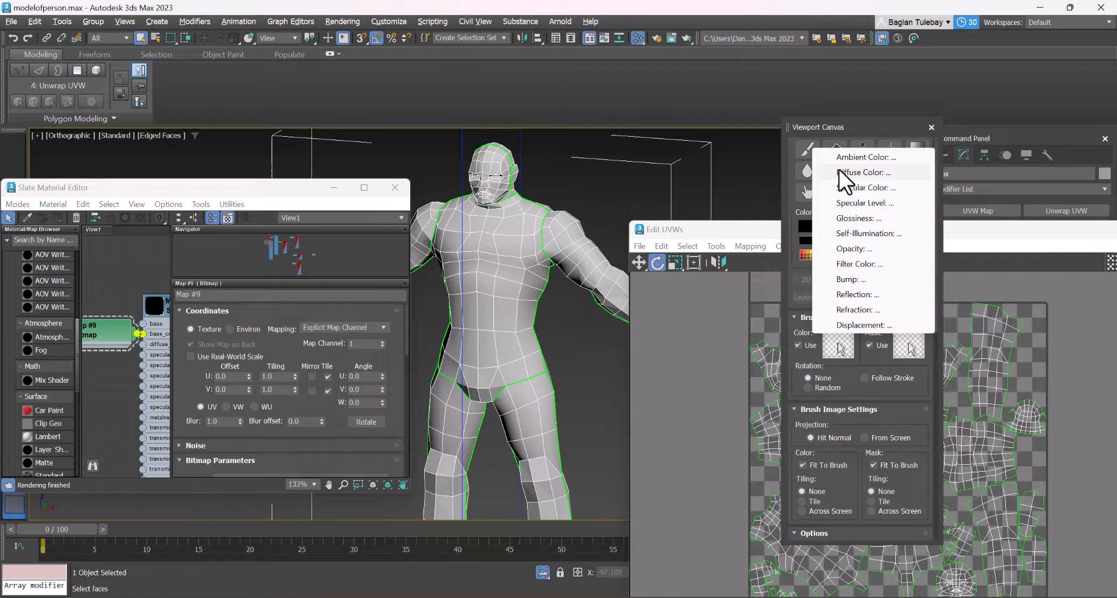
{"action": "left_click", "coordinate": [809, 151]}
{"action": "left_click", "coordinate": [505, 215]}
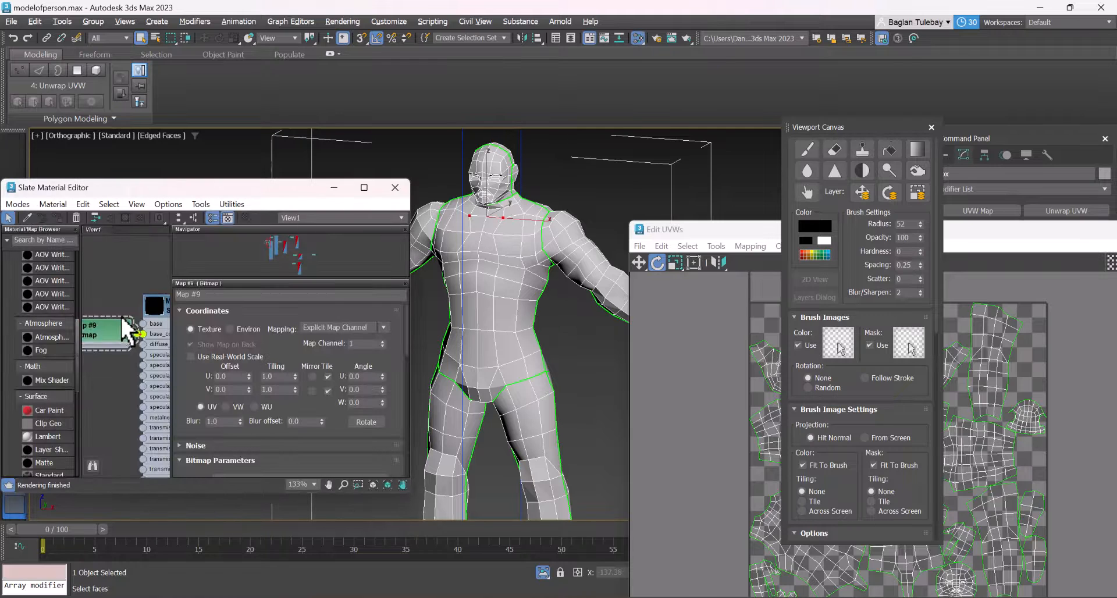
Delete the Bitmap map feeding the Arnold material's base_color and assign the material to the selected original character
{"action": "scroll", "coordinate": [111, 334], "scroll_direction": "down", "scroll_amount": 2}
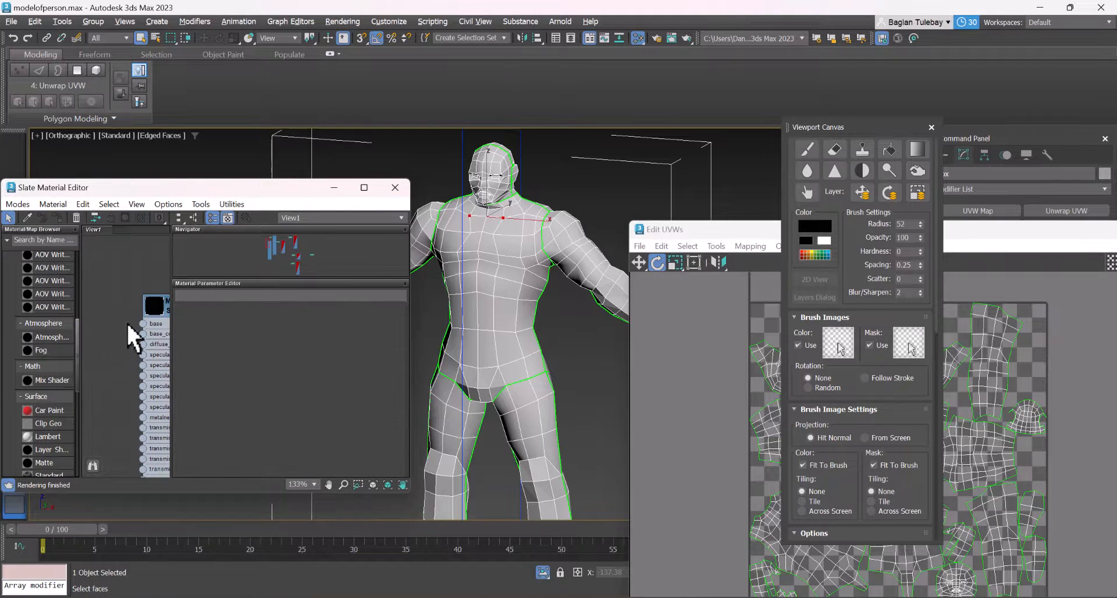
{"action": "right_click", "coordinate": [159, 309]}
{"action": "left_click", "coordinate": [191, 289]}
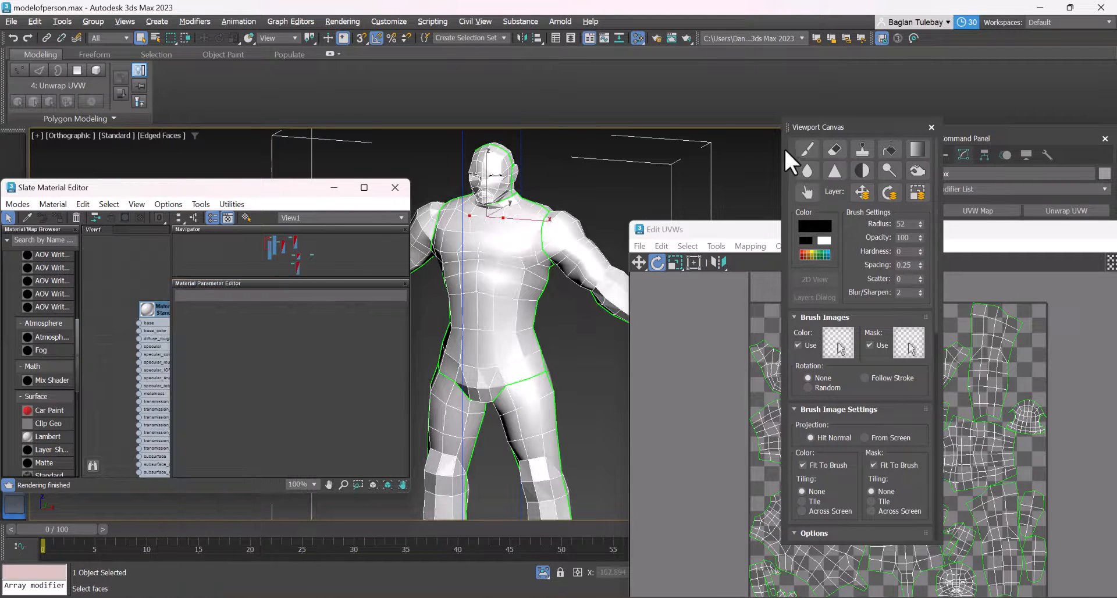
Start the Viewport Canvas paint brush with a new 512 x 512 base_color texture saved in Downloads as the BMP file janaTextura
{"action": "left_click", "coordinate": [806, 152]}
{"action": "left_click", "coordinate": [873, 39]}
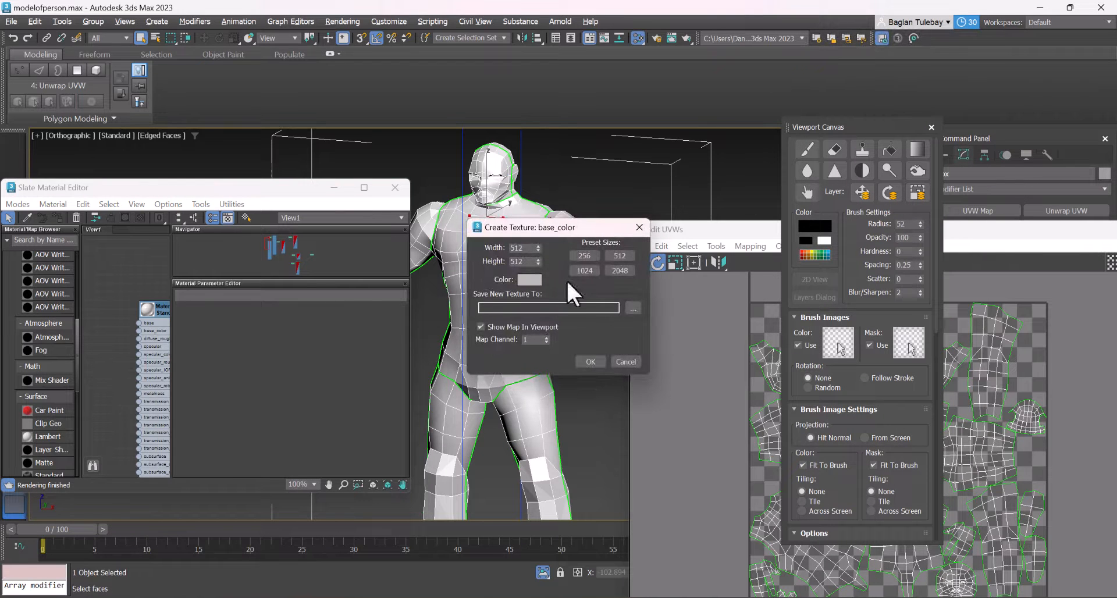
{"action": "left_click", "coordinate": [632, 307]}
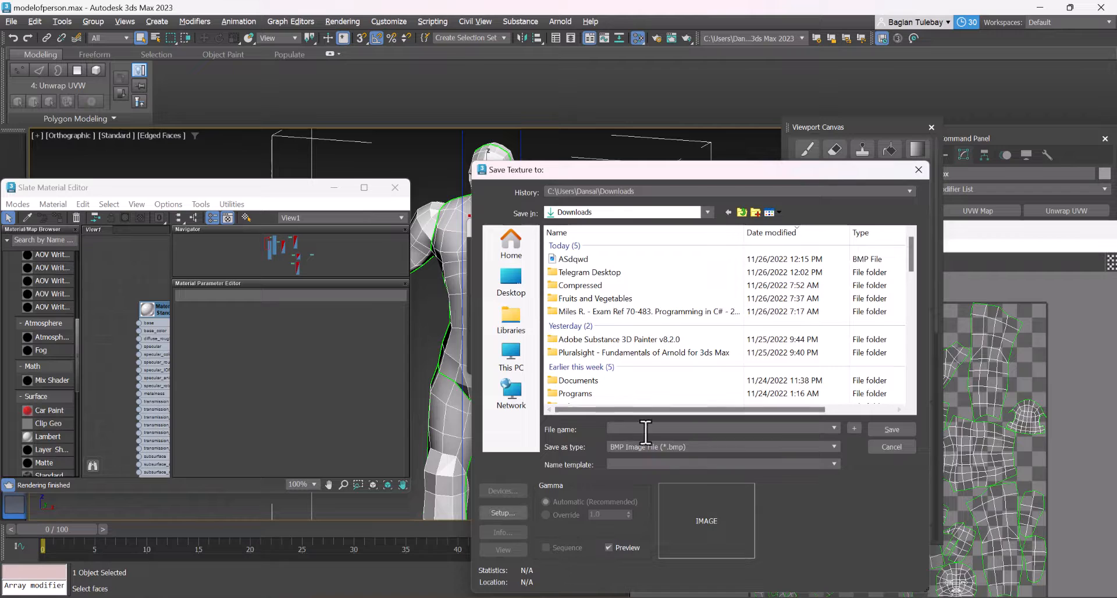
{"action": "type", "text": "Kan"}
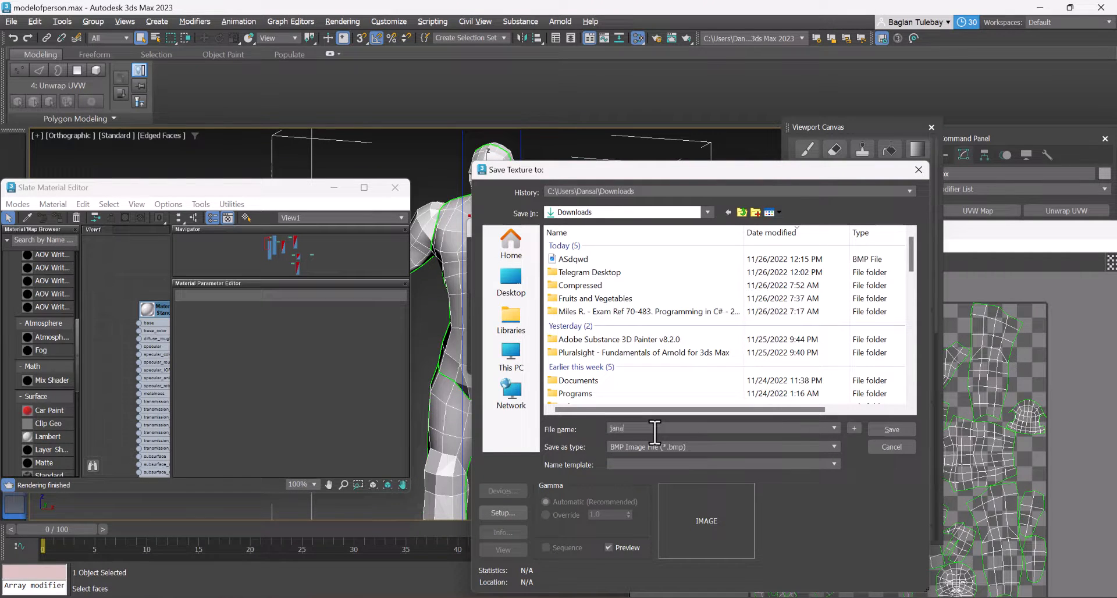
{"action": "type", "text": "aTextura"}
{"action": "key", "text": "Return"}
{"action": "left_click", "coordinate": [553, 264]}
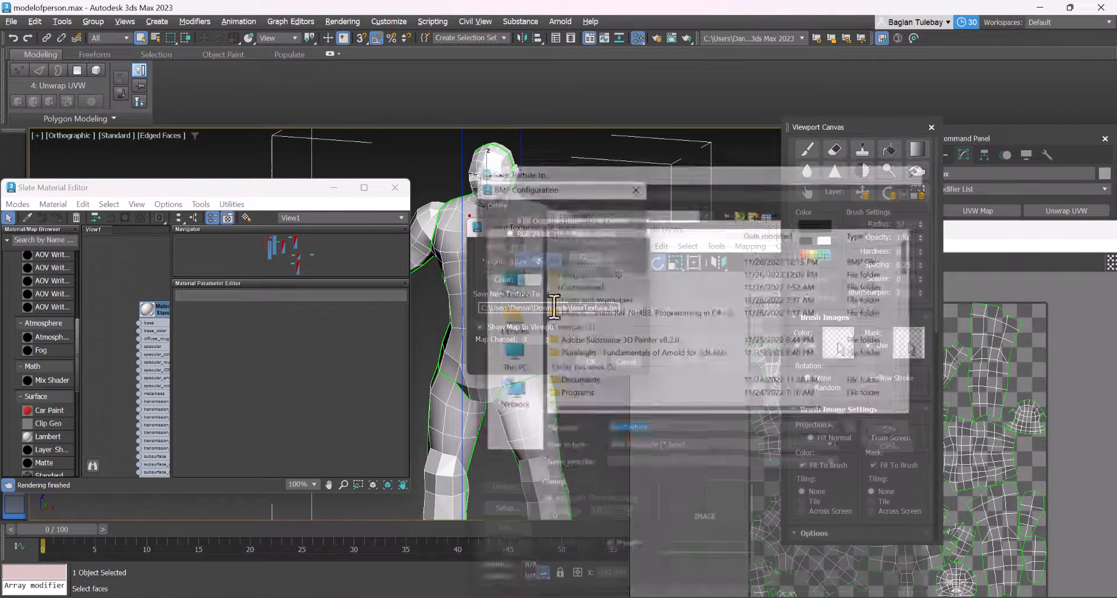
{"action": "left_click", "coordinate": [590, 360]}
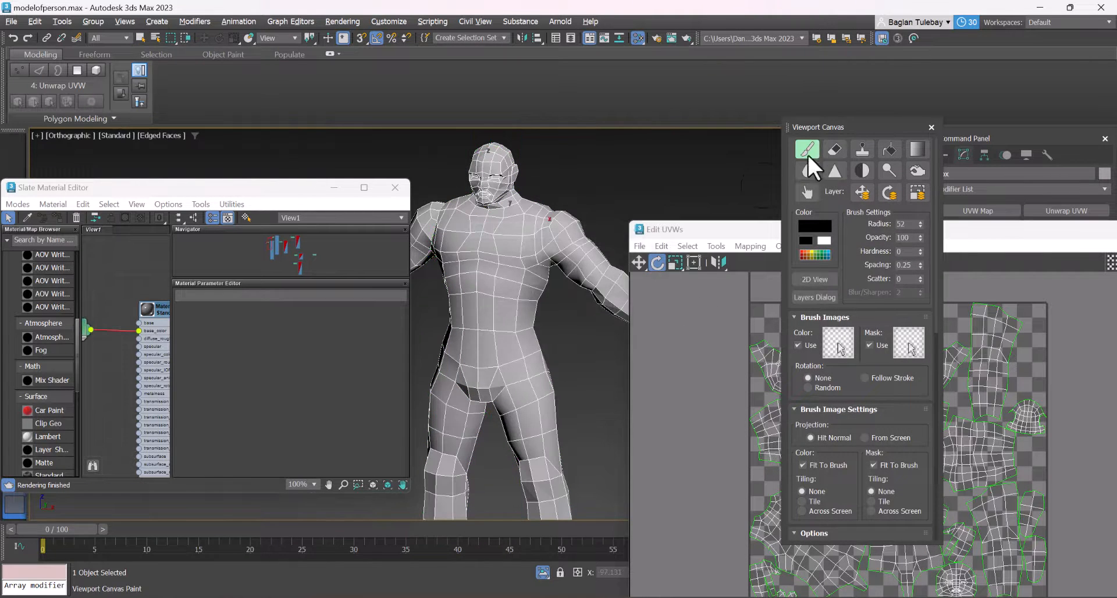
Try black paint strokes on the character's body and around the eyes
{"action": "mouse_move", "coordinate": [481, 264]}
{"action": "left_mouse_down"}
{"action": "mouse_move", "coordinate": [470, 333]}
{"action": "mouse_move", "coordinate": [467, 254]}
{"action": "left_mouse_up"}
{"action": "key", "text": "ctrl+z"}
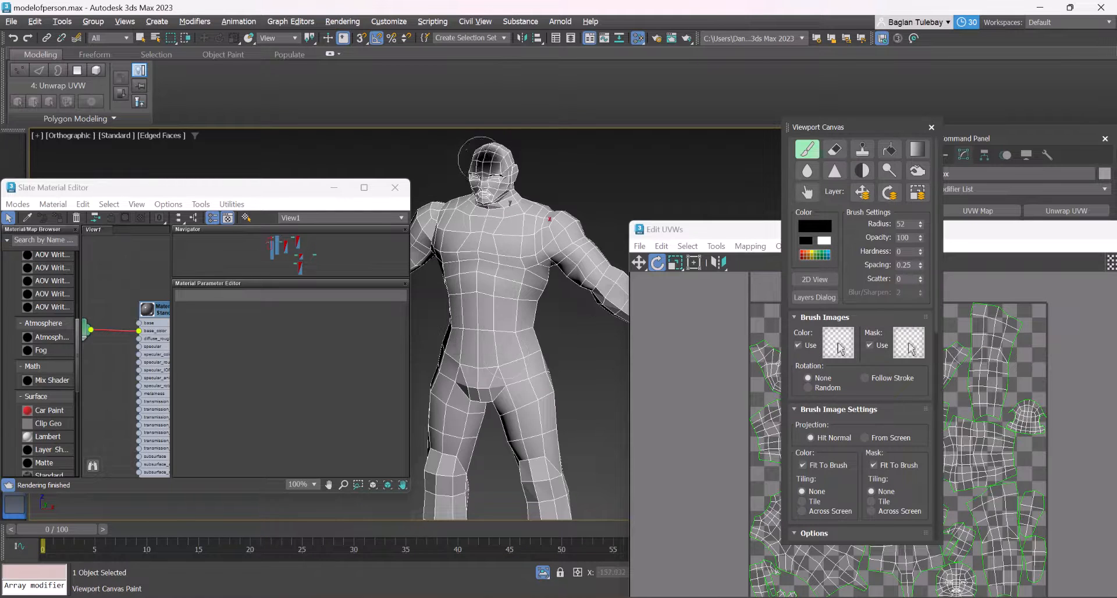
{"action": "scroll", "coordinate": [488, 160], "scroll_direction": "up", "scroll_amount": 4}
{"action": "left_click", "coordinate": [503, 188]}
{"action": "scroll", "coordinate": [502, 189], "scroll_direction": "up", "scroll_amount": 4}
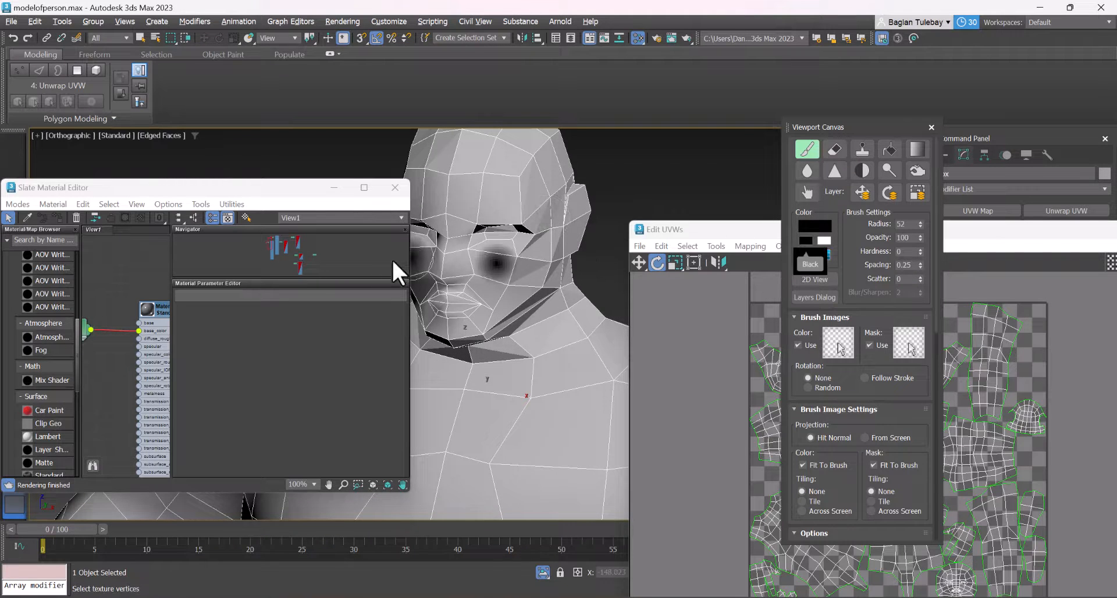
Move the Slate Material Editor off the face and open the canvas Layers dialog beside the character's head
{"action": "left_click_drag", "start_coordinate": [279, 195], "coordinate": [321, 428]}
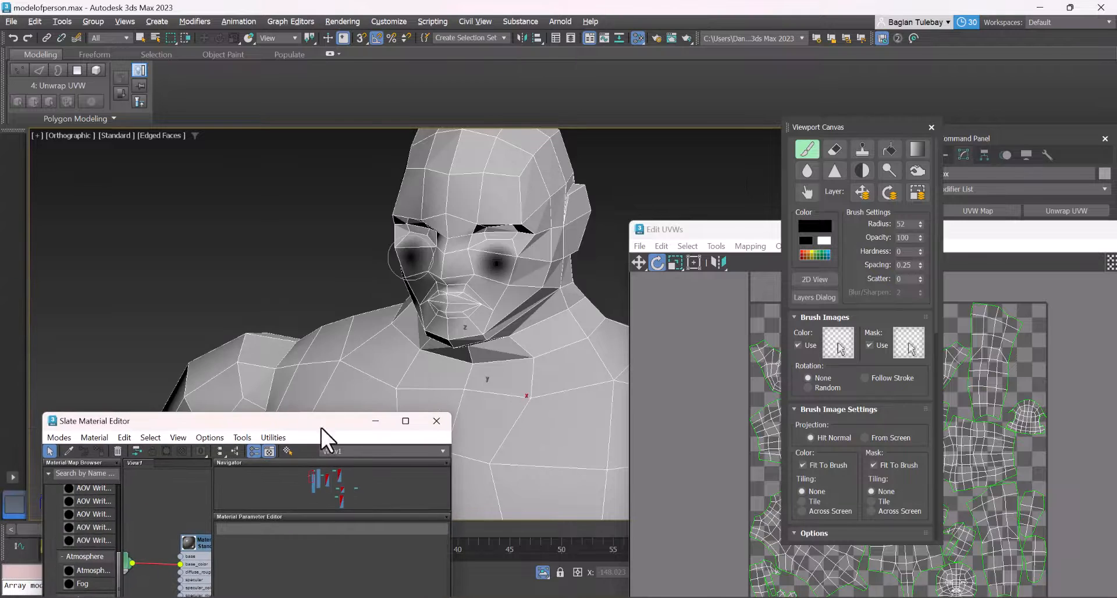
{"action": "scroll", "coordinate": [512, 239], "scroll_direction": "down", "scroll_amount": 2}
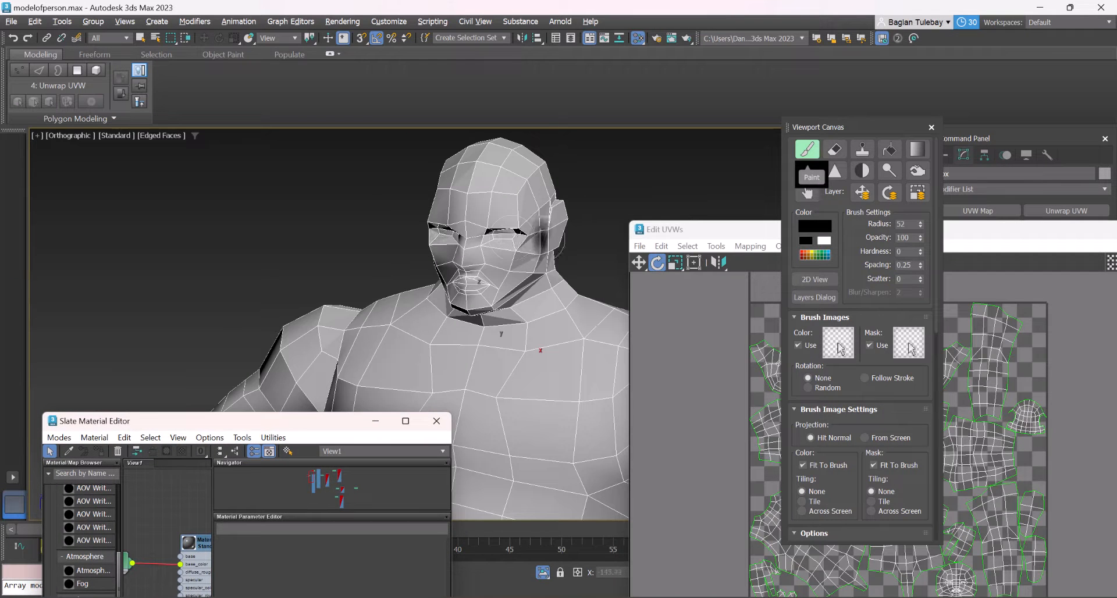
{"action": "left_click", "coordinate": [813, 295]}
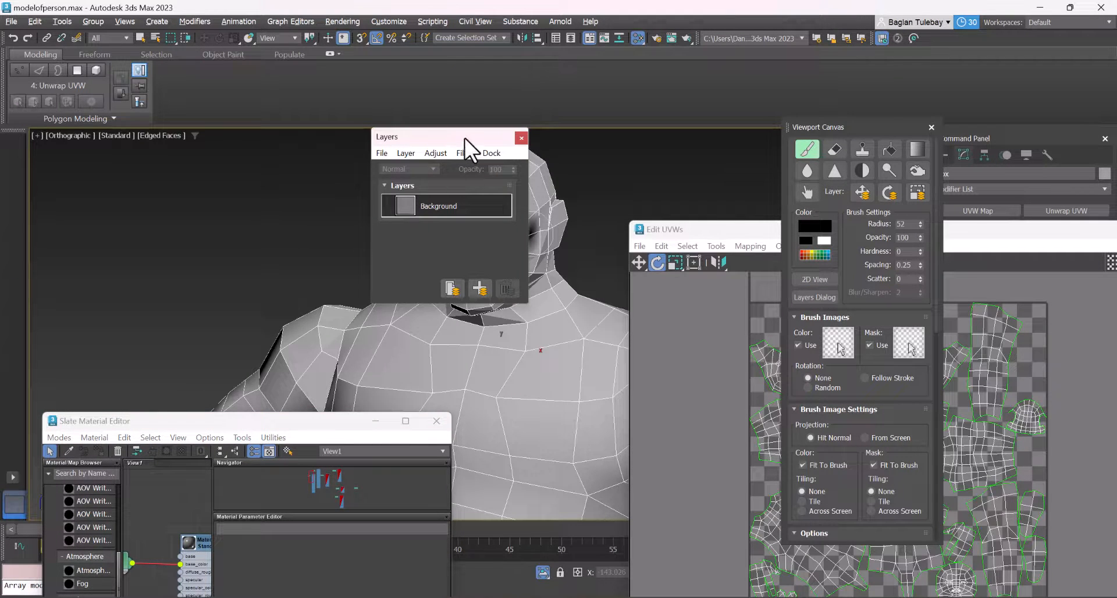
{"action": "left_click_drag", "start_coordinate": [464, 138], "coordinate": [270, 235]}
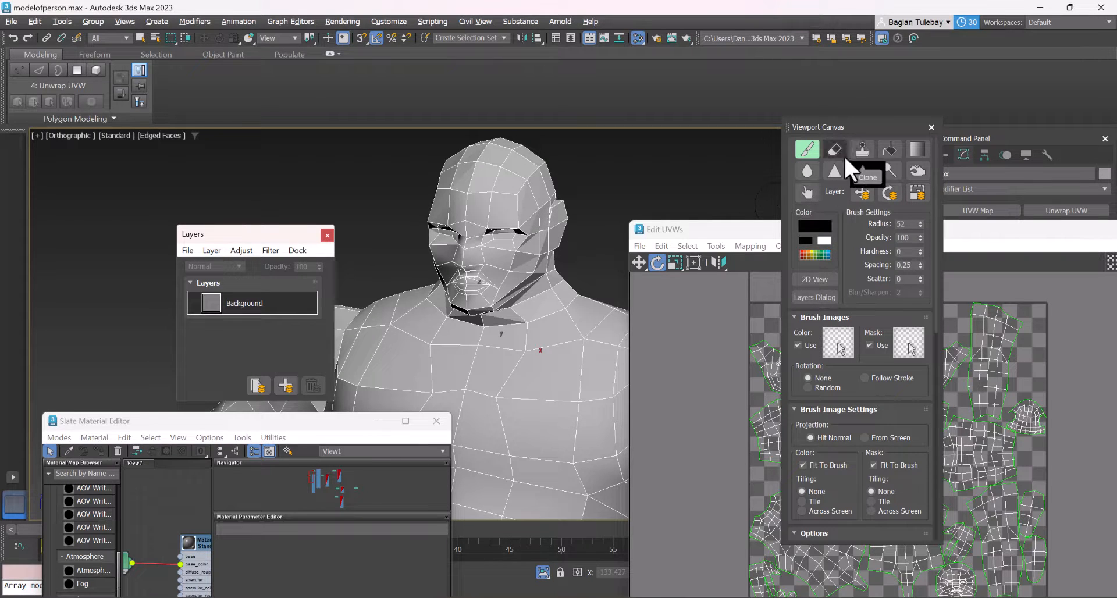
Fill the character's Background layer with orange, then refill it with the lighter skin tone RGB 248, 180, 100
{"action": "left_click", "coordinate": [888, 149]}
{"action": "left_click", "coordinate": [816, 224]}
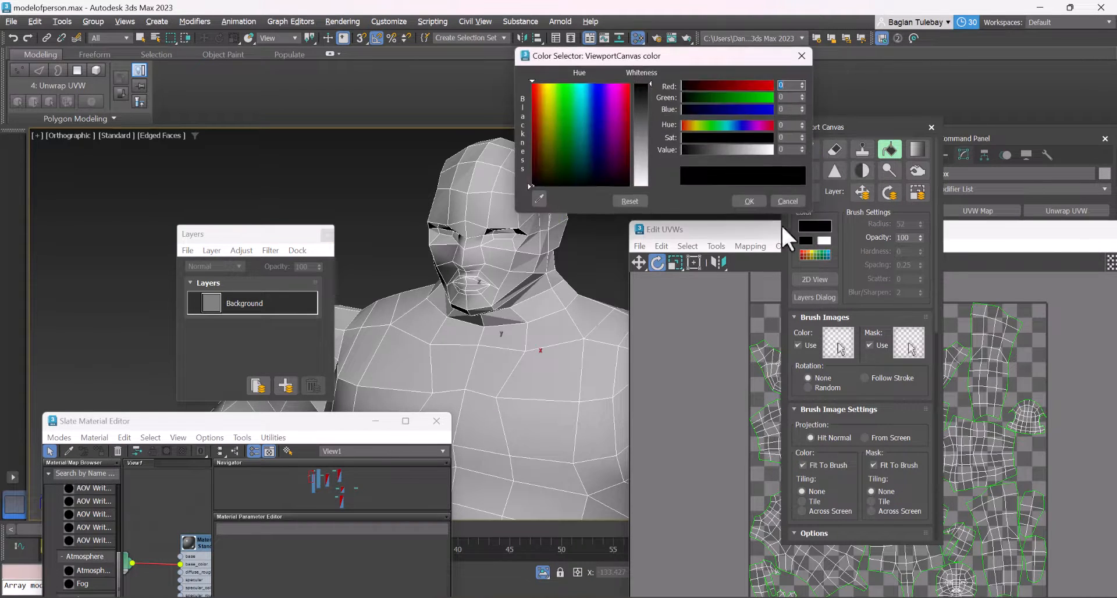
{"action": "left_click_drag", "start_coordinate": [573, 121], "coordinate": [540, 87]}
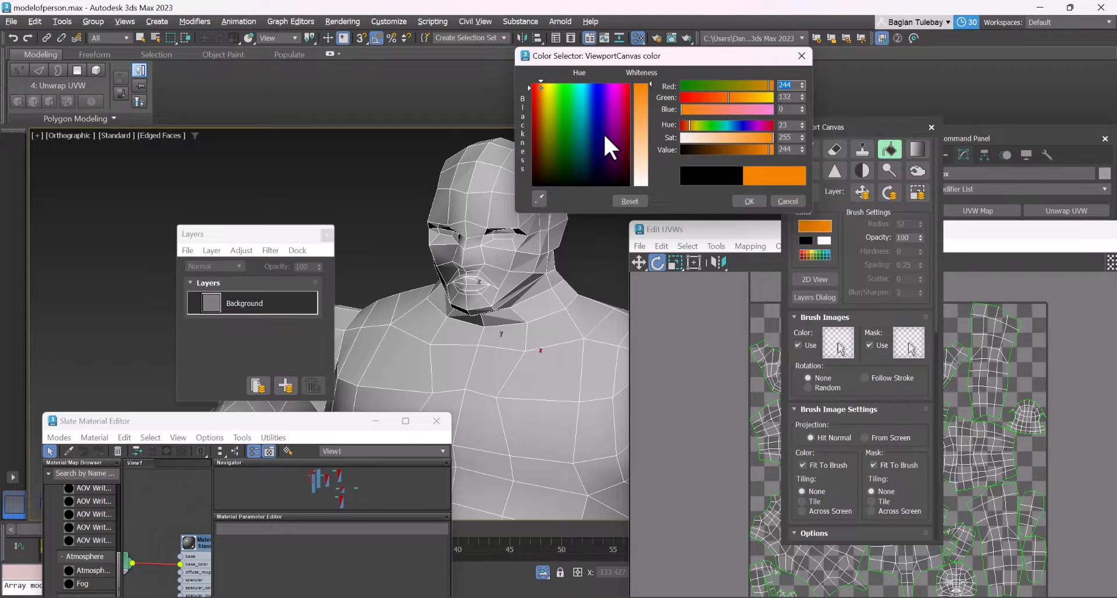
{"action": "left_click", "coordinate": [580, 316]}
{"action": "left_click_drag", "start_coordinate": [641, 86], "coordinate": [641, 124]}
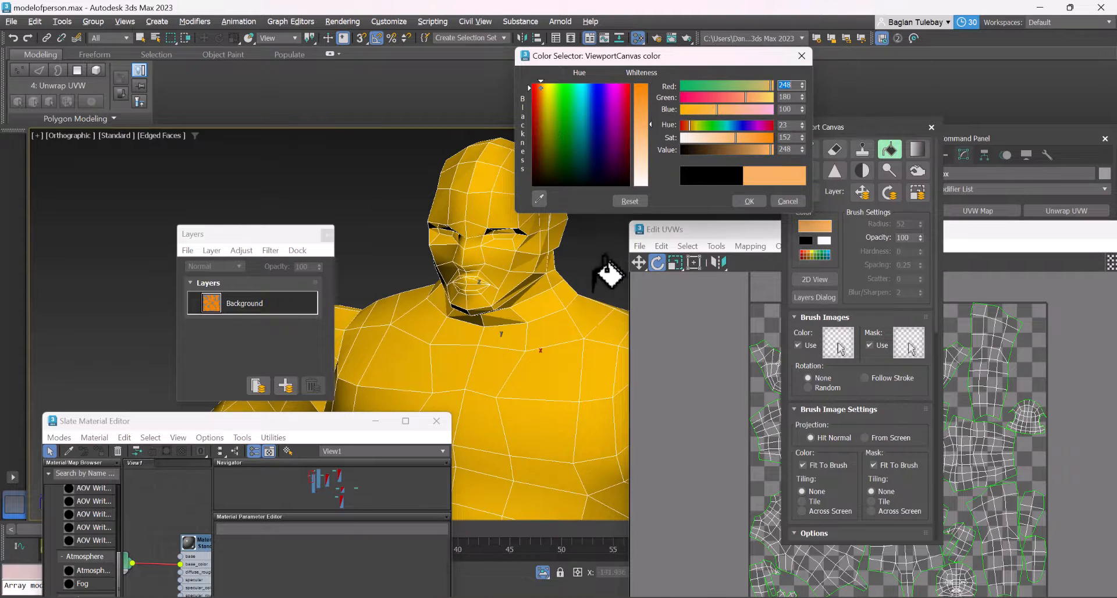
{"action": "left_click", "coordinate": [604, 261]}
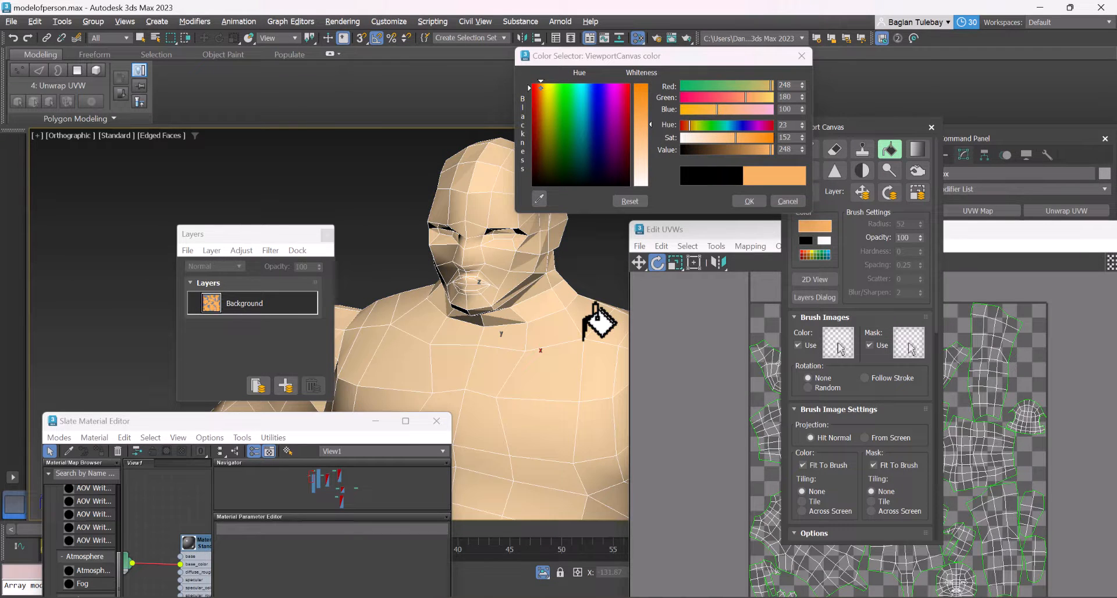
{"action": "left_click", "coordinate": [748, 200]}
Switch back to the paint brush and add a new layer above the Background layer
{"action": "scroll", "coordinate": [494, 229], "scroll_direction": "up", "scroll_amount": 5}
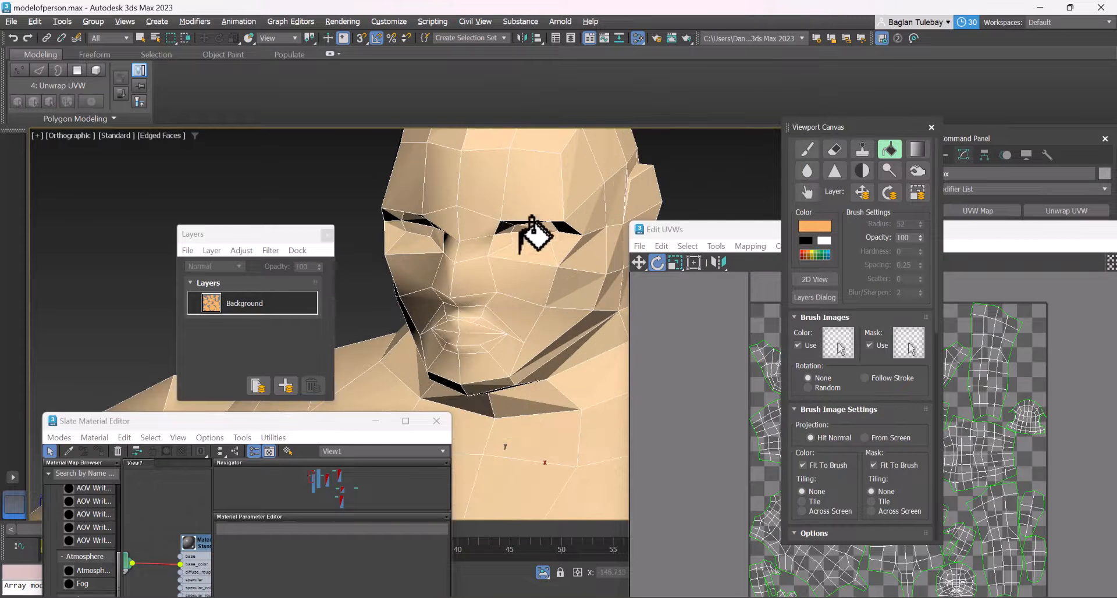
{"action": "left_click", "coordinate": [807, 149]}
{"action": "left_click", "coordinate": [285, 385]}
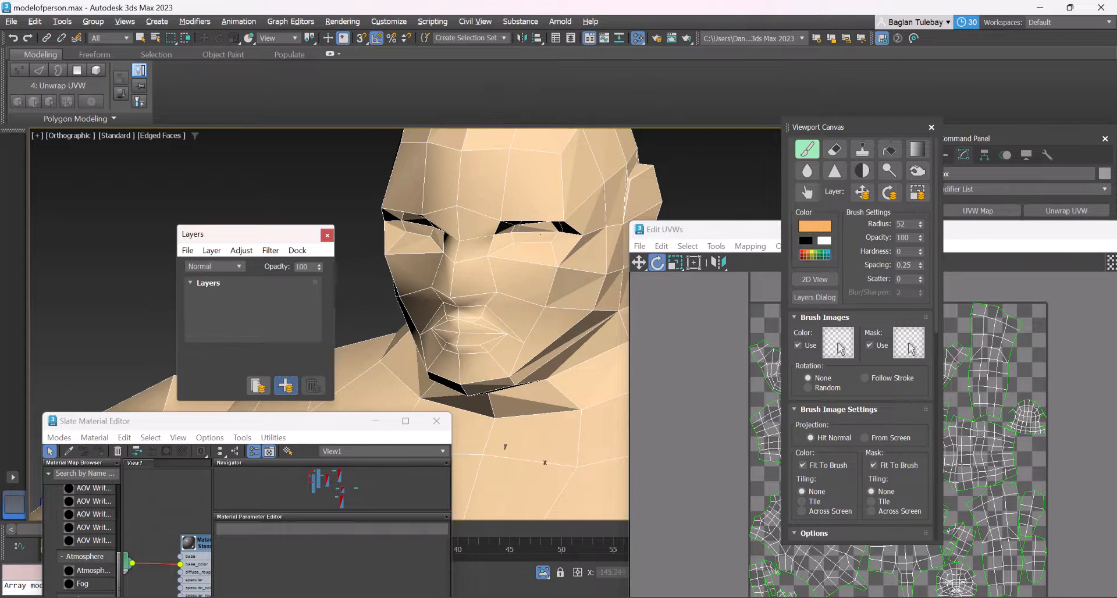
{"action": "scroll", "coordinate": [442, 280], "scroll_direction": "up", "scroll_amount": 5}
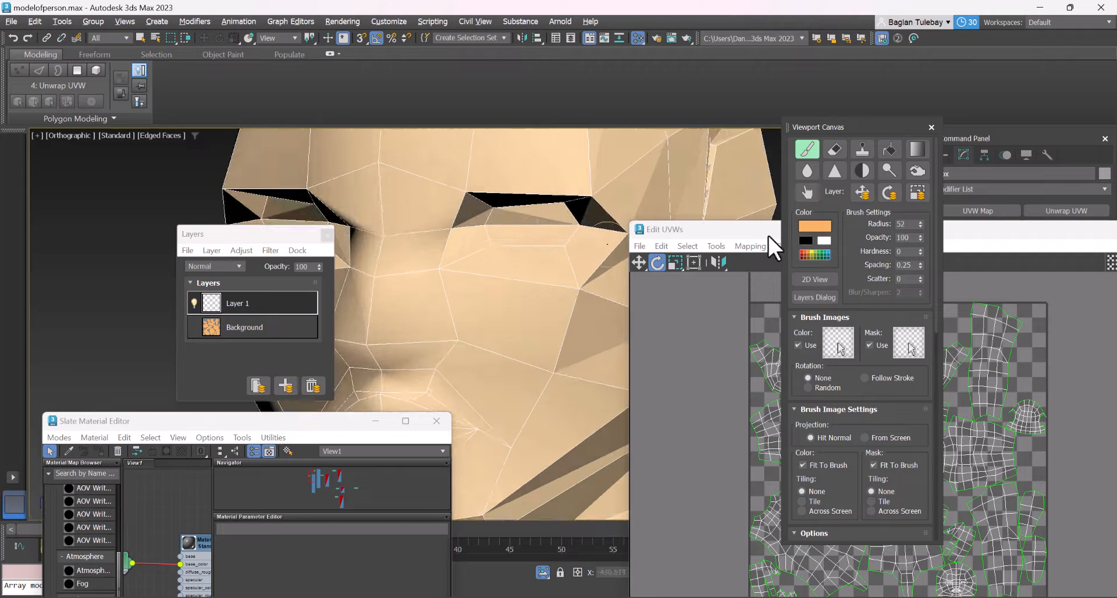
Set the paint colour to white and paint the character's eyes on the new layer
{"action": "left_click", "coordinate": [812, 228]}
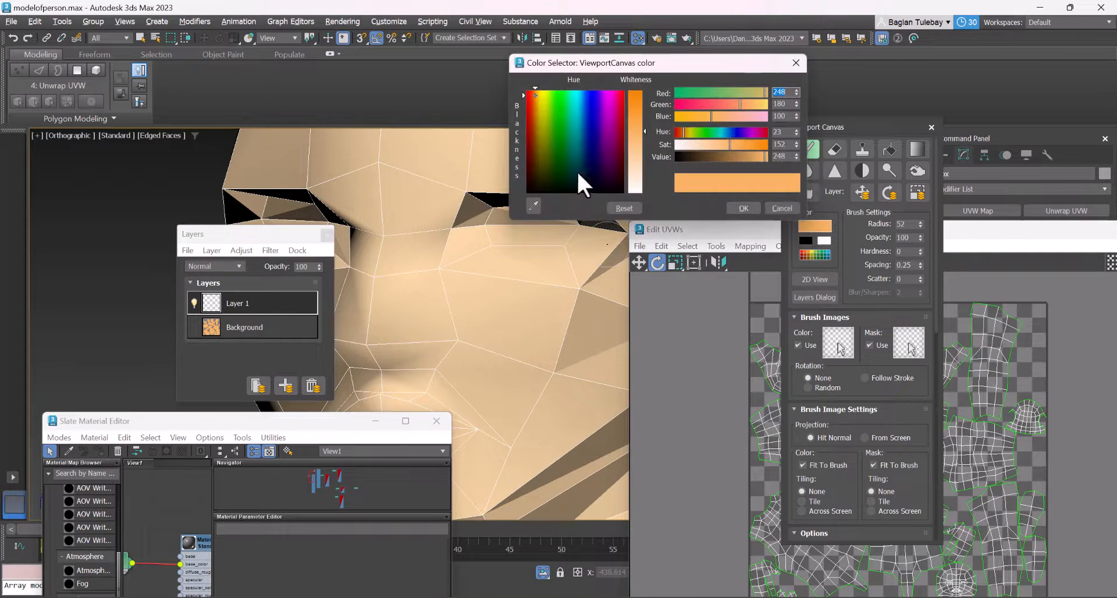
{"action": "left_click_drag", "start_coordinate": [636, 187], "coordinate": [673, 201]}
{"action": "left_click", "coordinate": [736, 209]}
{"action": "scroll", "coordinate": [602, 218], "scroll_direction": "up", "scroll_amount": 2}
{"action": "left_click", "coordinate": [529, 224]}
{"action": "key", "text": "ctrl+z"}
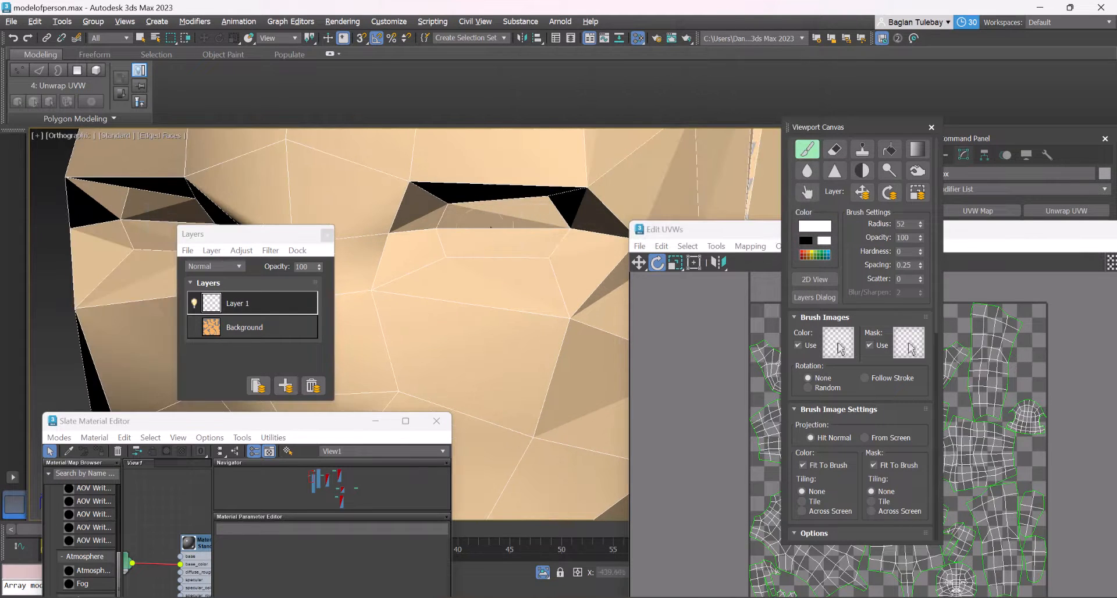
{"action": "mouse_move", "coordinate": [495, 226]}
{"action": "left_mouse_down"}
{"action": "mouse_move", "coordinate": [473, 237]}
{"action": "mouse_move", "coordinate": [526, 206]}
{"action": "mouse_move", "coordinate": [451, 209]}
{"action": "mouse_move", "coordinate": [447, 244]}
{"action": "mouse_move", "coordinate": [540, 248]}
{"action": "left_mouse_up"}
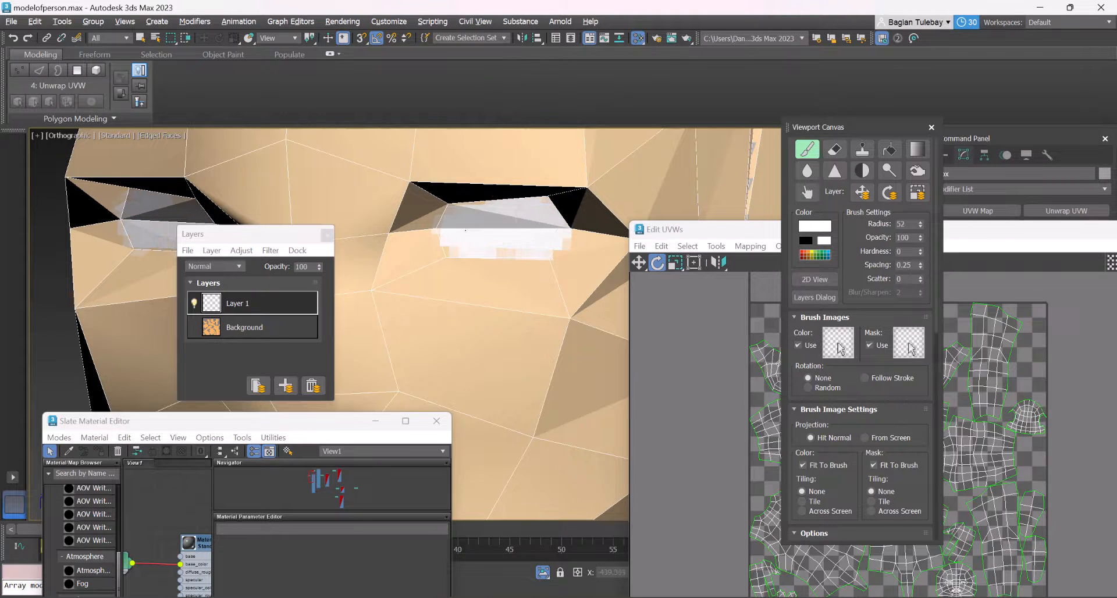
{"action": "left_click_drag", "start_coordinate": [465, 230], "coordinate": [485, 240]}
{"action": "scroll", "coordinate": [525, 230], "scroll_direction": "down", "scroll_amount": 6}
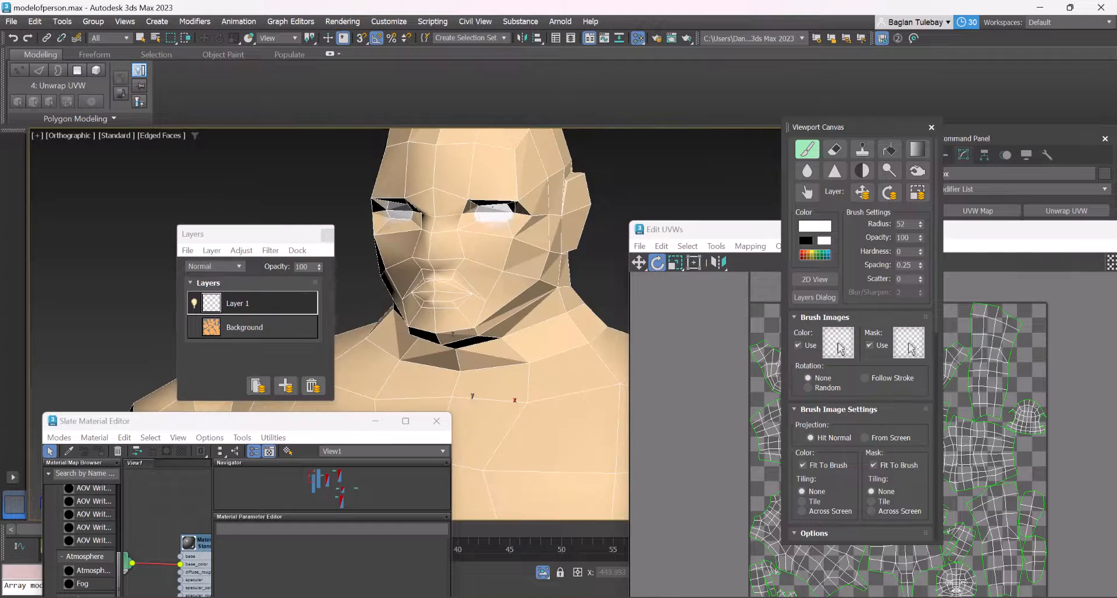
Set the brush to black with a radius of 21 and paint the pupils over the white eyes
{"action": "scroll", "coordinate": [512, 207], "scroll_direction": "up", "scroll_amount": 5}
{"action": "left_click", "coordinate": [806, 240]}
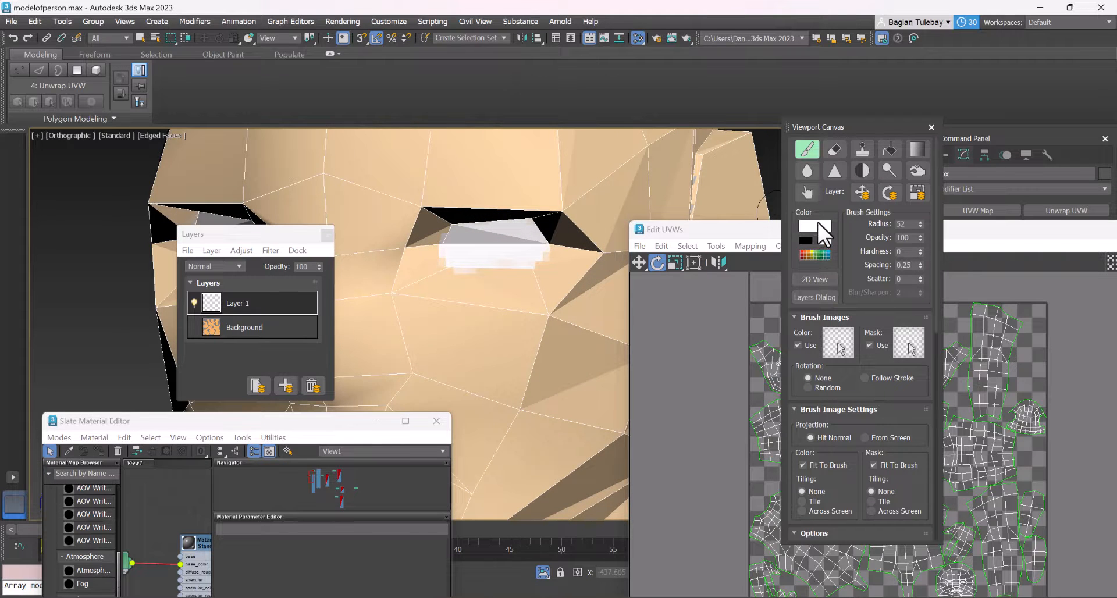
{"action": "left_click", "coordinate": [817, 224]}
{"action": "left_click", "coordinate": [740, 203]}
{"action": "left_click_drag", "start_coordinate": [919, 225], "coordinate": [921, 250]}
{"action": "scroll", "coordinate": [475, 250], "scroll_direction": "up", "scroll_amount": 3}
{"action": "mouse_move", "coordinate": [475, 250]}
{"action": "left_mouse_down"}
{"action": "mouse_move", "coordinate": [482, 221]}
{"action": "mouse_move", "coordinate": [465, 247]}
{"action": "mouse_move", "coordinate": [442, 233]}
{"action": "mouse_move", "coordinate": [480, 201]}
{"action": "mouse_move", "coordinate": [474, 236]}
{"action": "mouse_move", "coordinate": [506, 209]}
{"action": "mouse_move", "coordinate": [437, 244]}
{"action": "left_mouse_up"}
{"action": "scroll", "coordinate": [442, 244], "scroll_direction": "down", "scroll_amount": 4}
{"action": "scroll", "coordinate": [460, 244], "scroll_direction": "down", "scroll_amount": 5}
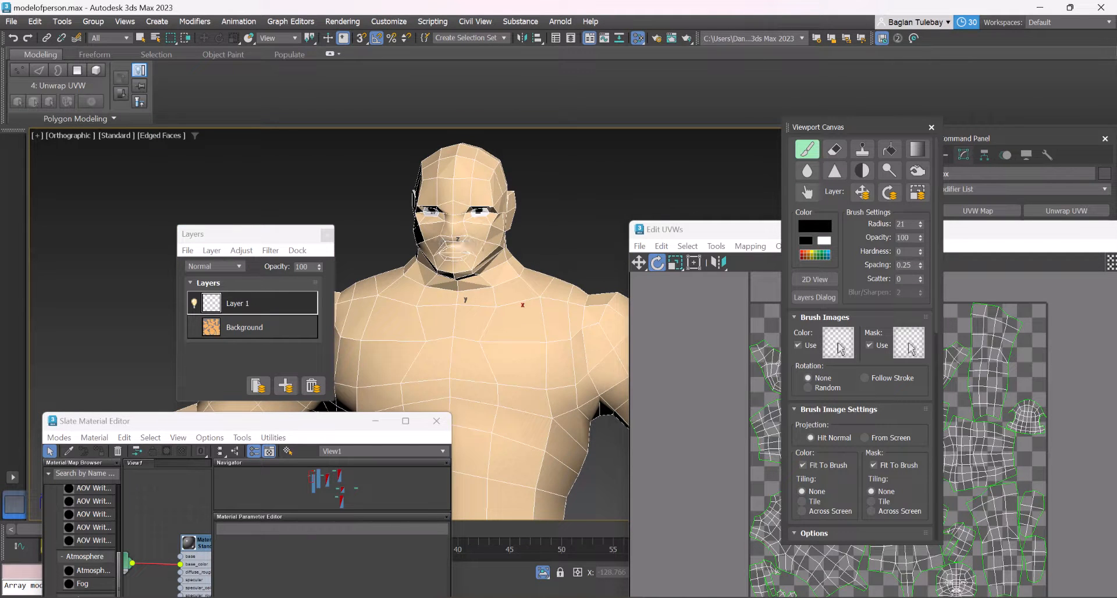
Turn off the edged faces display, set the paint colour to white and paint a small highlight on the pupils
{"action": "key", "text": "F4"}
{"action": "scroll", "coordinate": [494, 220], "scroll_direction": "up", "scroll_amount": 8}
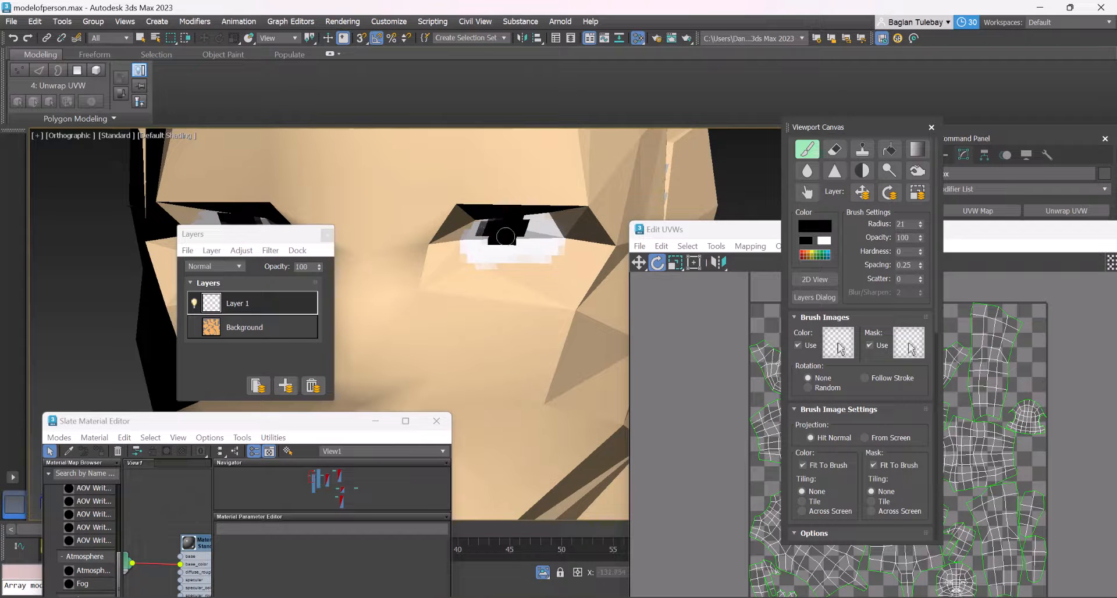
{"action": "scroll", "coordinate": [505, 236], "scroll_direction": "down", "scroll_amount": 3}
{"action": "scroll", "coordinate": [505, 236], "scroll_direction": "up", "scroll_amount": 3}
{"action": "left_click", "coordinate": [816, 226]}
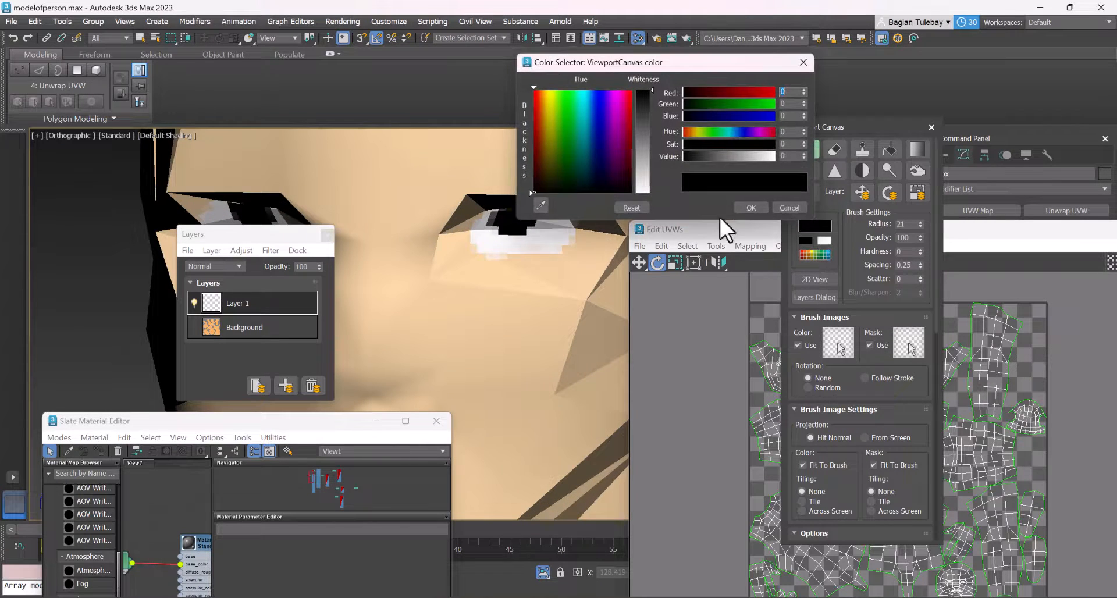
{"action": "left_click_drag", "start_coordinate": [643, 174], "coordinate": [645, 195]}
{"action": "left_click", "coordinate": [746, 206]}
{"action": "scroll", "coordinate": [552, 204], "scroll_direction": "up", "scroll_amount": 3}
{"action": "left_click_drag", "start_coordinate": [489, 208], "coordinate": [506, 215]}
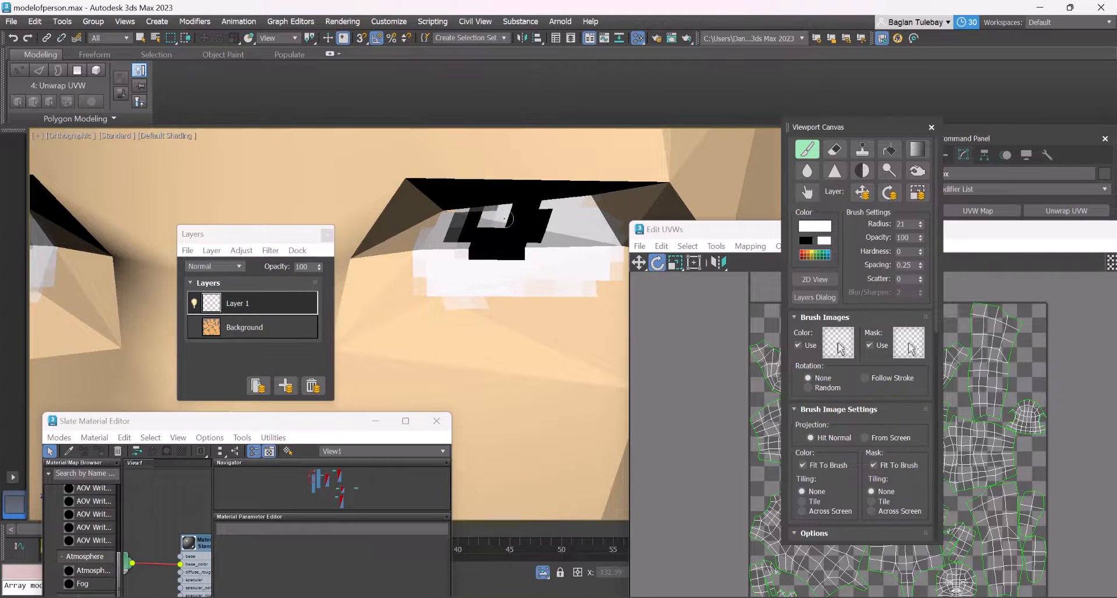
{"action": "scroll", "coordinate": [508, 221], "scroll_direction": "down", "scroll_amount": 8}
{"action": "middle_click_drag", "start_coordinate": [496, 257], "coordinate": [491, 294], "text": "alt"}
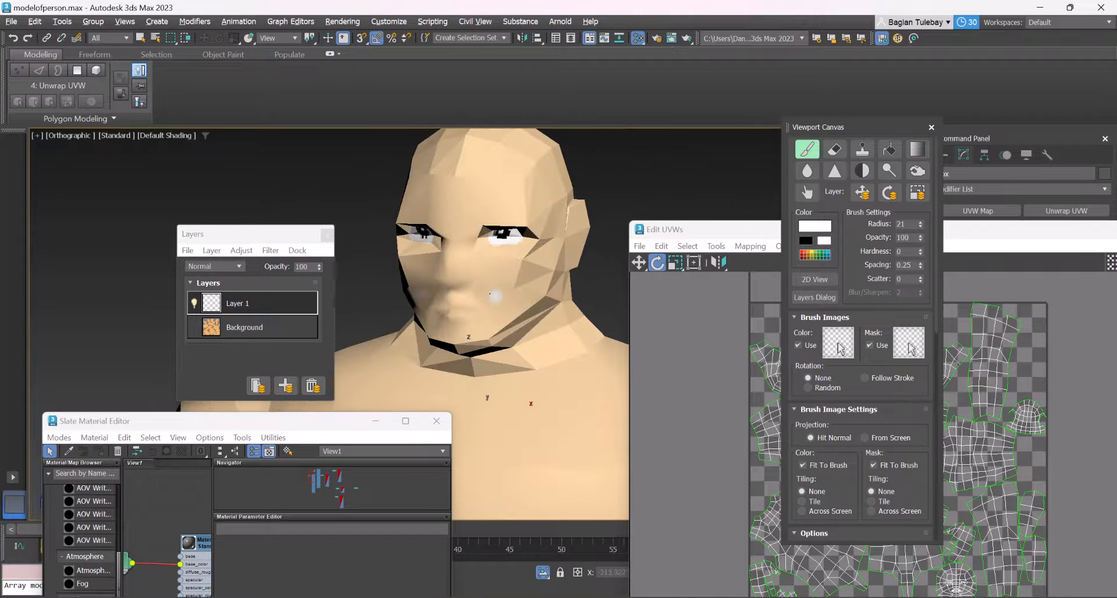
Set the paint colour to dark red, RGB 141, 17, 34
{"action": "scroll", "coordinate": [491, 293], "scroll_direction": "up", "scroll_amount": 5}
{"action": "left_click", "coordinate": [814, 226]}
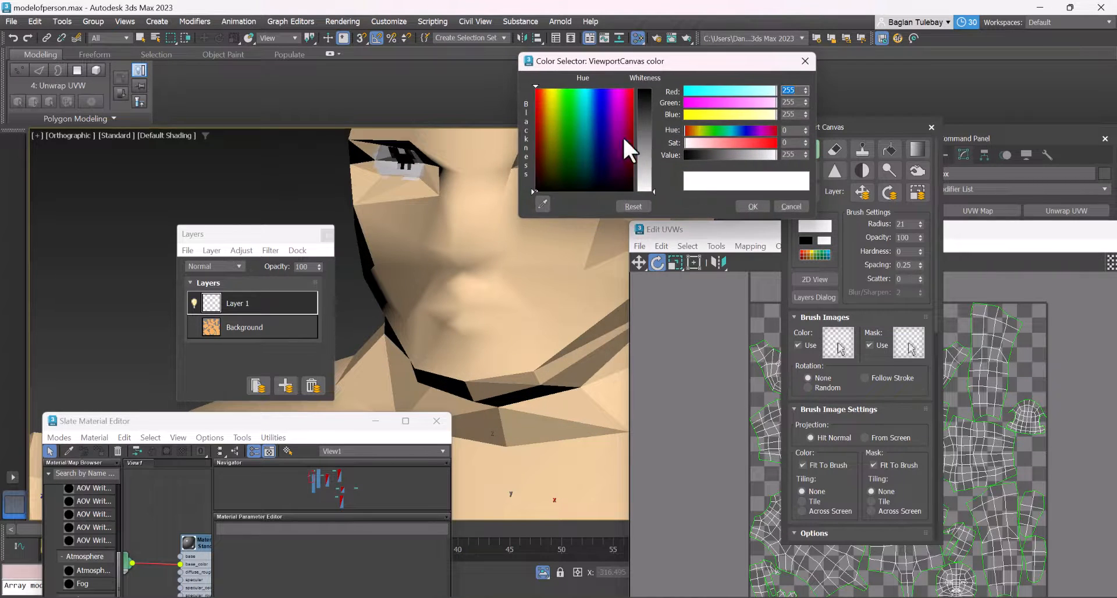
{"action": "left_click_drag", "start_coordinate": [623, 137], "coordinate": [647, 95]}
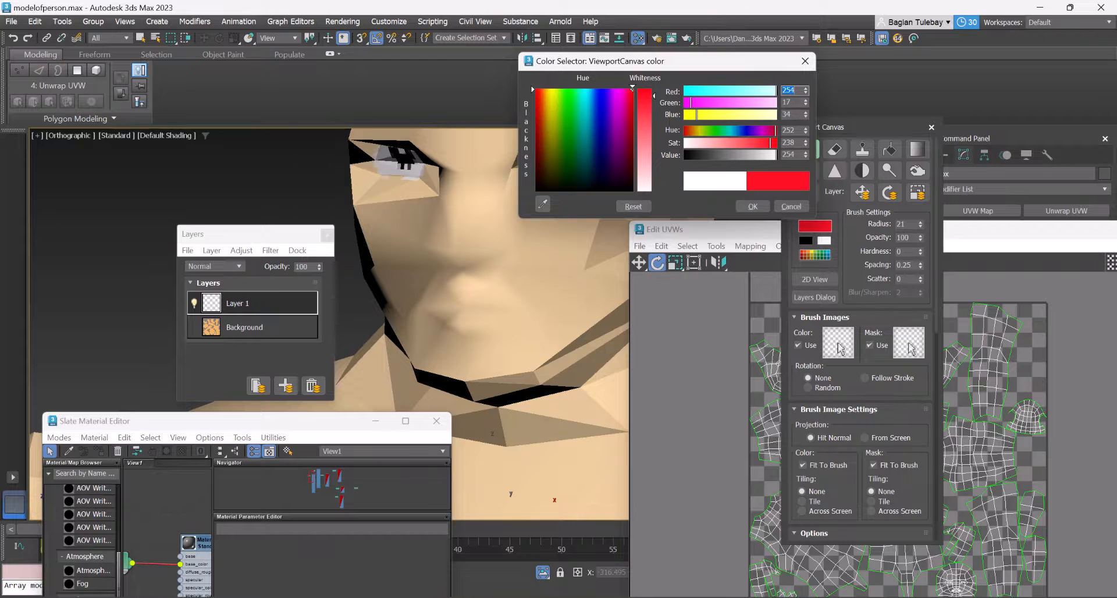
{"action": "left_click_drag", "start_coordinate": [775, 91], "coordinate": [734, 88]}
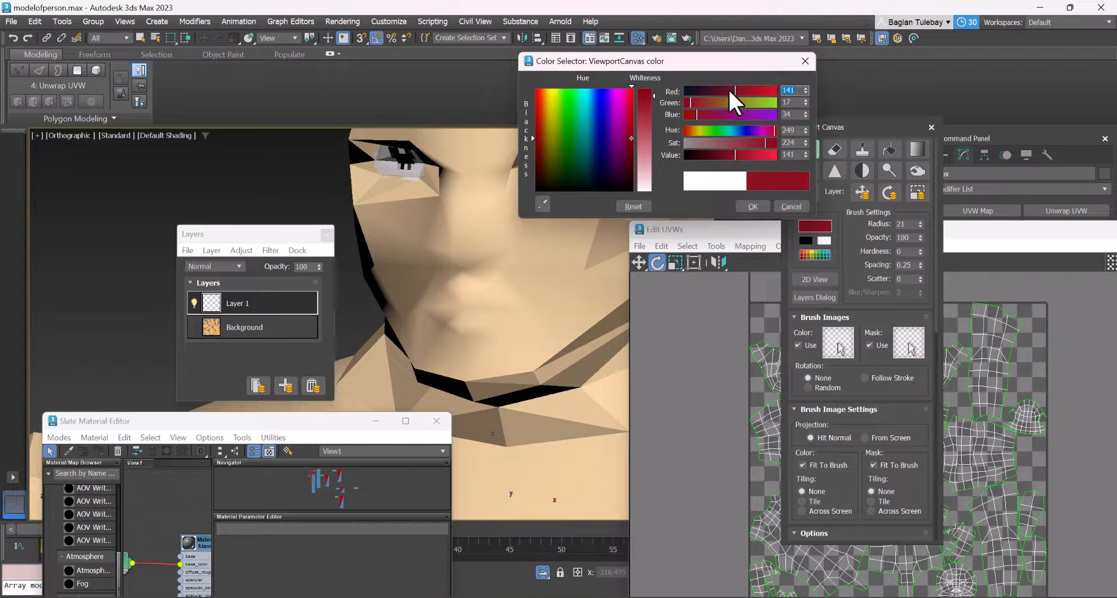
{"action": "left_click", "coordinate": [752, 207]}
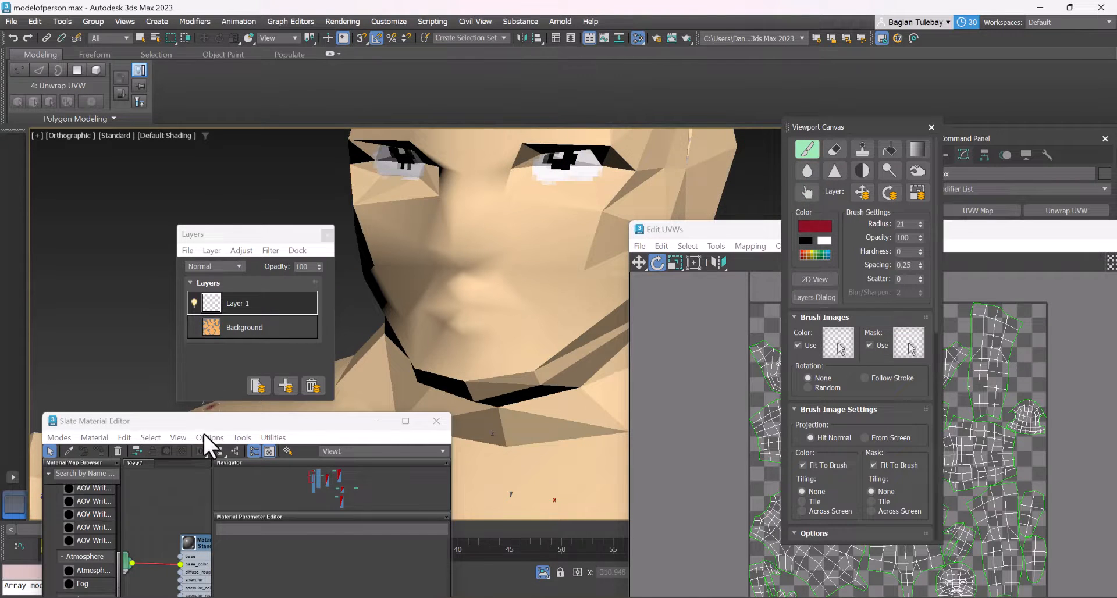
Add a new layer above Layer 1 and rename it Erin
{"action": "left_click", "coordinate": [292, 387]}
{"action": "double_click", "coordinate": [238, 303]}
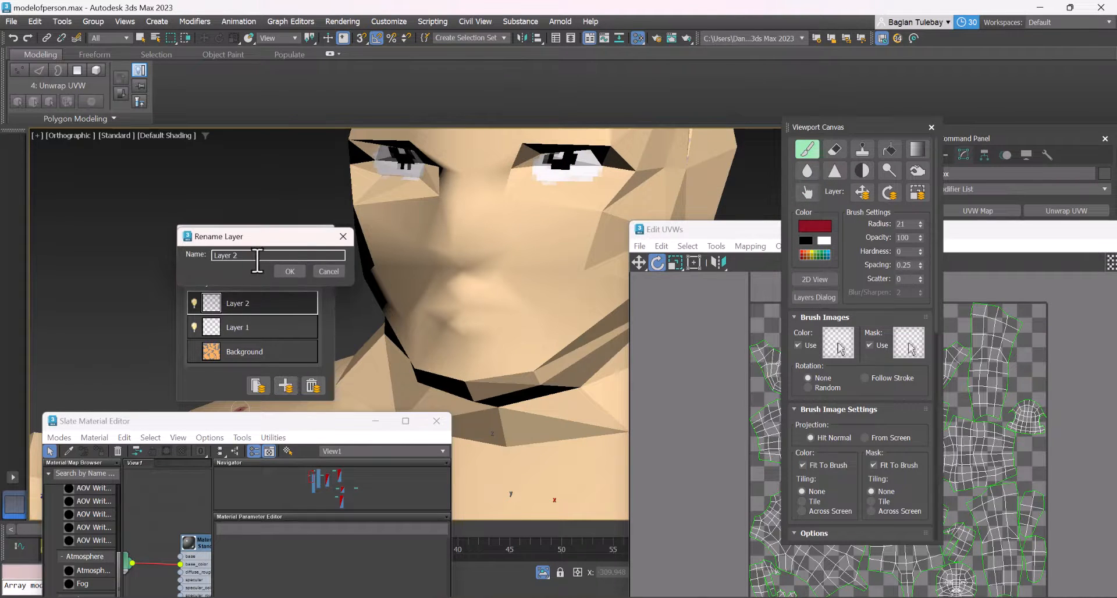
{"action": "type", "text": "Erin"}
{"action": "left_click", "coordinate": [289, 271]}
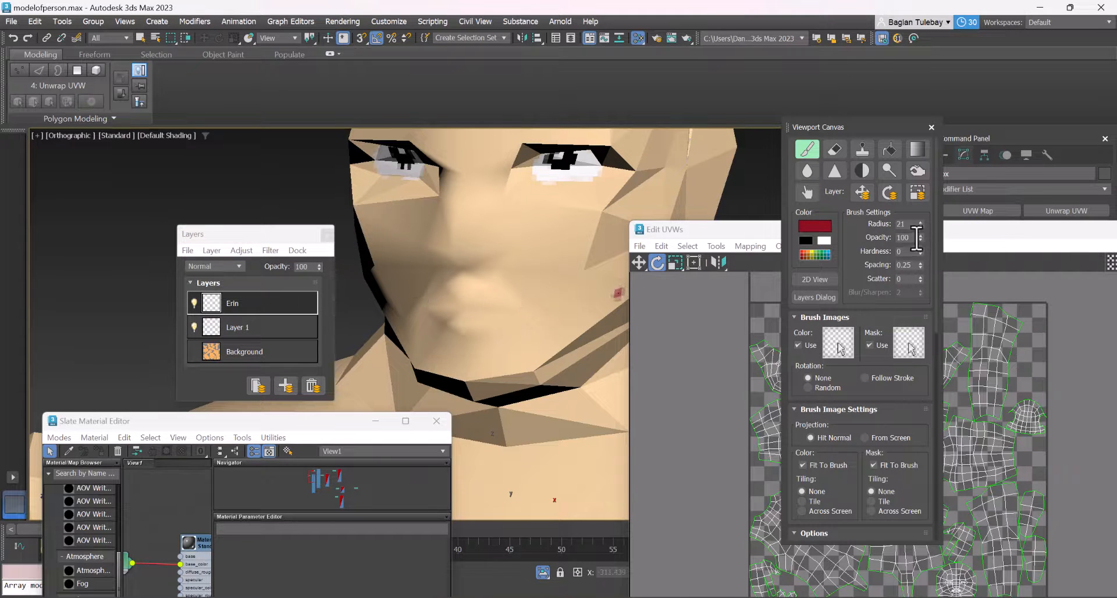
Try painting the character's lips dark red on the Erin layer, choosing to continue painting instead of saving the layers
{"action": "mouse_move", "coordinate": [920, 237]}
{"action": "left_mouse_down"}
{"action": "mouse_move", "coordinate": [928, 247]}
{"action": "mouse_move", "coordinate": [926, 237]}
{"action": "left_mouse_up"}
{"action": "scroll", "coordinate": [464, 295], "scroll_direction": "up", "scroll_amount": 2}
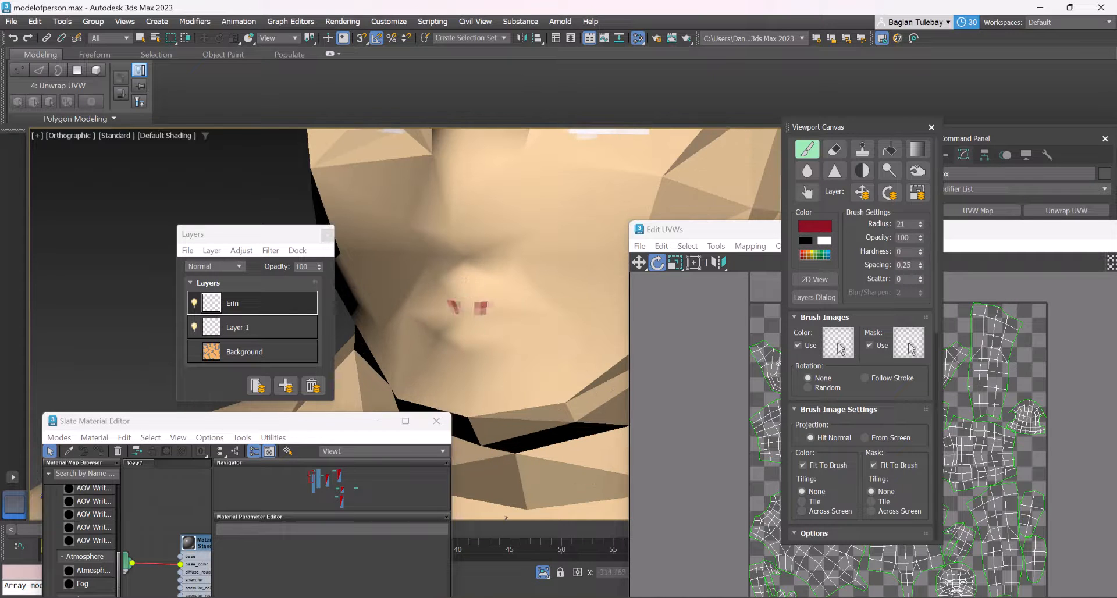
{"action": "mouse_move", "coordinate": [481, 308]}
{"action": "left_mouse_down"}
{"action": "mouse_move", "coordinate": [445, 313]}
{"action": "mouse_move", "coordinate": [468, 330]}
{"action": "mouse_move", "coordinate": [444, 323]}
{"action": "mouse_move", "coordinate": [504, 327]}
{"action": "mouse_move", "coordinate": [465, 342]}
{"action": "mouse_move", "coordinate": [431, 315]}
{"action": "mouse_move", "coordinate": [528, 308]}
{"action": "mouse_move", "coordinate": [524, 326]}
{"action": "mouse_move", "coordinate": [416, 311]}
{"action": "mouse_move", "coordinate": [501, 302]}
{"action": "left_mouse_up"}
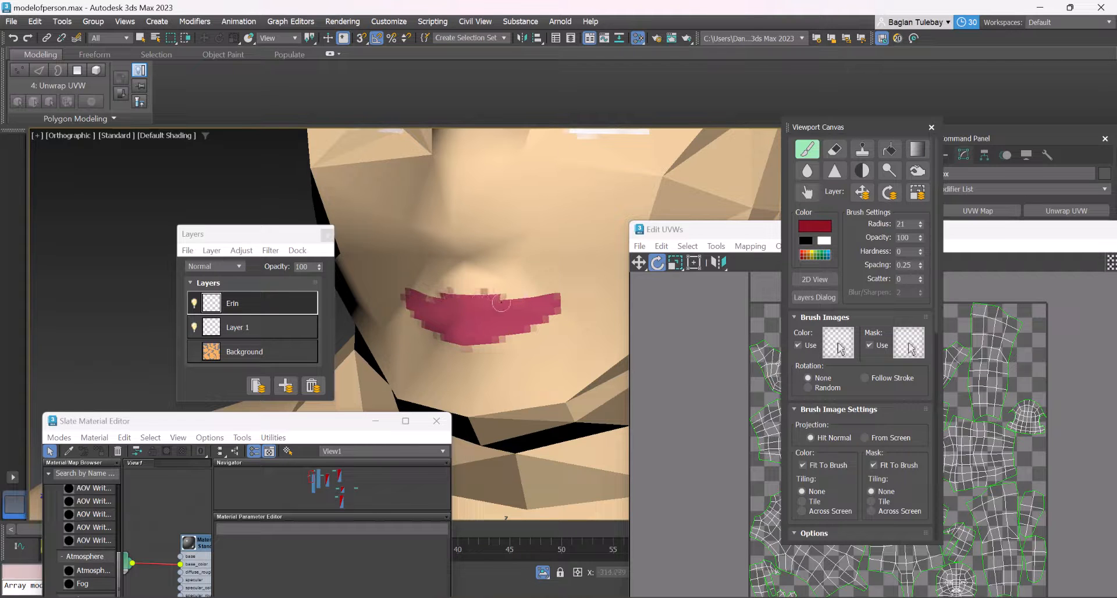
{"action": "mouse_move", "coordinate": [494, 315]}
{"action": "middle_mouse_down", "text": "alt"}
{"action": "mouse_move", "coordinate": [437, 305]}
{"action": "mouse_move", "coordinate": [462, 297]}
{"action": "middle_mouse_up", "text": "alt"}
{"action": "left_click_drag", "start_coordinate": [472, 265], "coordinate": [450, 281]}
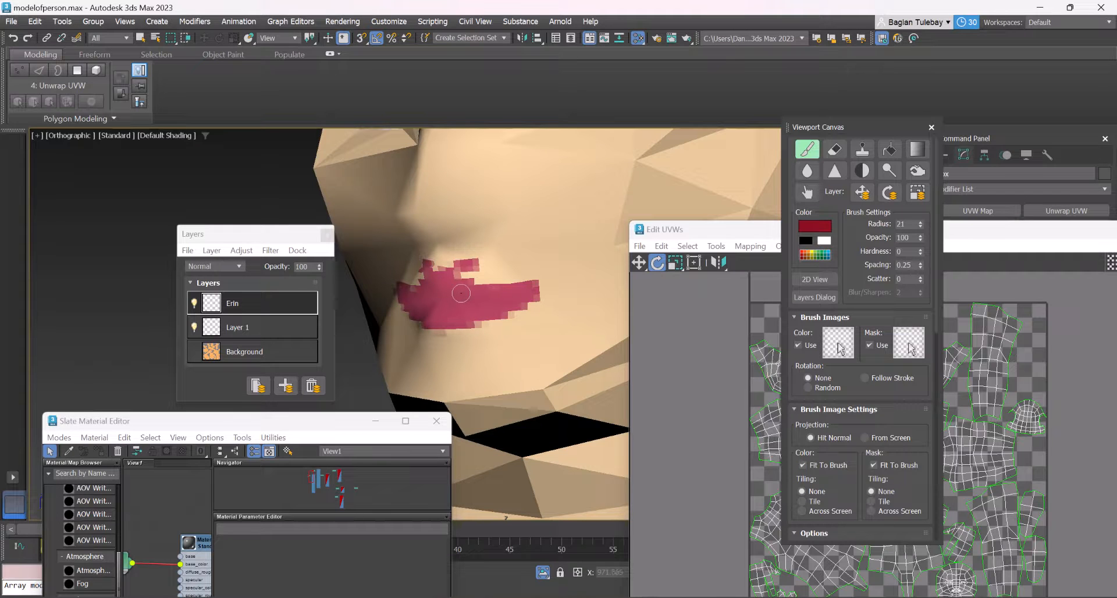
{"action": "right_click", "coordinate": [473, 295]}
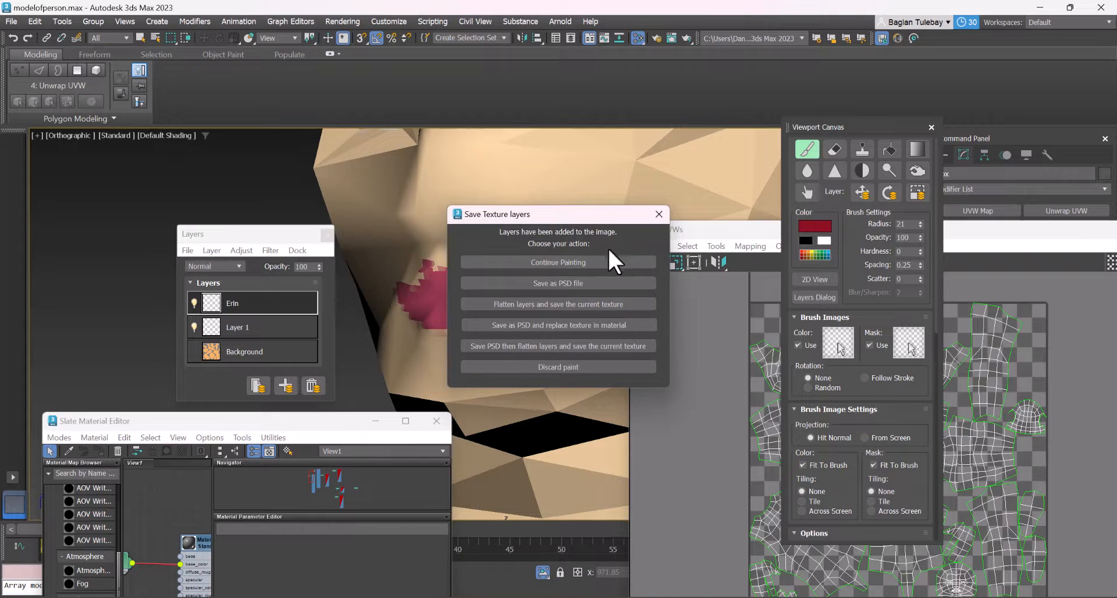
{"action": "left_click", "coordinate": [590, 262]}
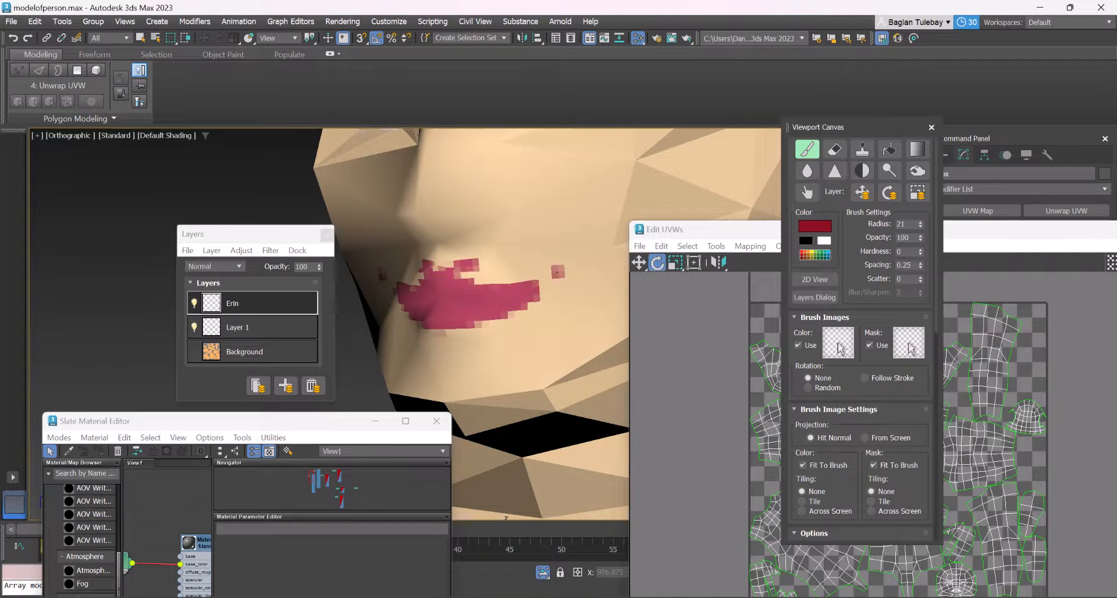
Show the edged faces and undo the lip strokes on the Erin layer
{"action": "key", "text": "F4"}
{"action": "key", "text": "ctrl+z"}
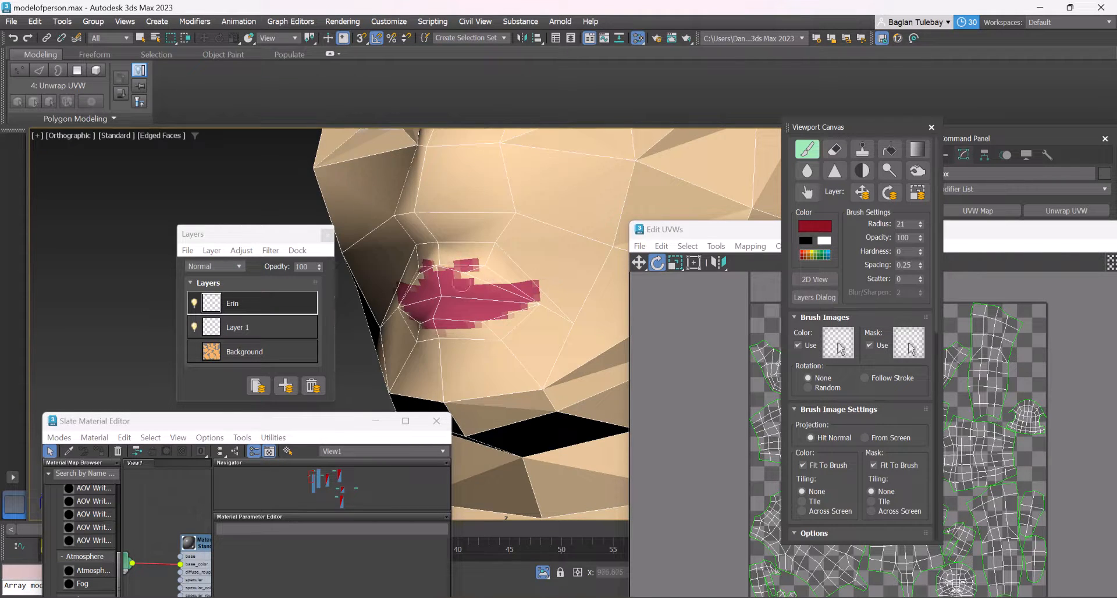
{"action": "scroll", "coordinate": [454, 298], "scroll_direction": "up", "scroll_amount": 3}
{"action": "scroll", "coordinate": [493, 326], "scroll_direction": "down", "scroll_amount": 3}
{"action": "left_click_drag", "start_coordinate": [527, 340], "coordinate": [519, 344]}
{"action": "key", "text": "ctrl+z"}
{"action": "key", "text": "ctrl+z"}
{"action": "key", "text": "ctrl+z"}
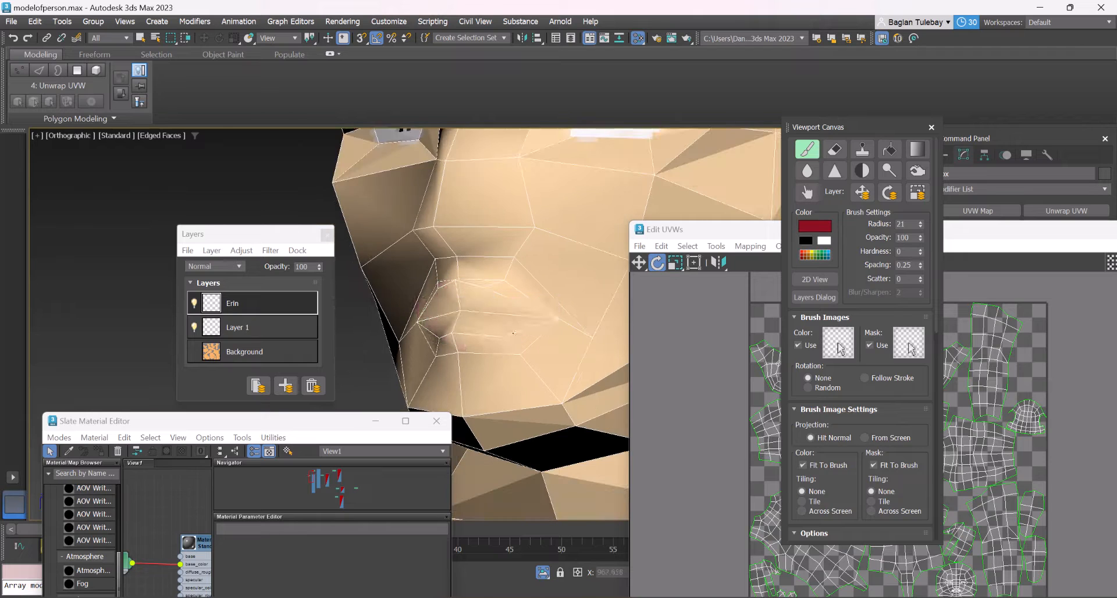
Repaint the upper and lower lips in dark red on the Erin layer, following the mouth's polygon edges
{"action": "left_click", "coordinate": [500, 343]}
{"action": "key", "text": "ctrl+z"}
{"action": "scroll", "coordinate": [500, 330], "scroll_direction": "up", "scroll_amount": 3}
{"action": "left_click", "coordinate": [487, 323]}
{"action": "key", "text": "ctrl+z"}
{"action": "mouse_move", "coordinate": [457, 329]}
{"action": "left_mouse_down"}
{"action": "mouse_move", "coordinate": [547, 318]}
{"action": "mouse_move", "coordinate": [456, 344]}
{"action": "mouse_move", "coordinate": [505, 349]}
{"action": "mouse_move", "coordinate": [534, 331]}
{"action": "mouse_move", "coordinate": [452, 317]}
{"action": "mouse_move", "coordinate": [448, 279]}
{"action": "mouse_move", "coordinate": [506, 294]}
{"action": "mouse_move", "coordinate": [474, 300]}
{"action": "mouse_move", "coordinate": [439, 278]}
{"action": "mouse_move", "coordinate": [488, 288]}
{"action": "mouse_move", "coordinate": [463, 311]}
{"action": "left_mouse_up"}
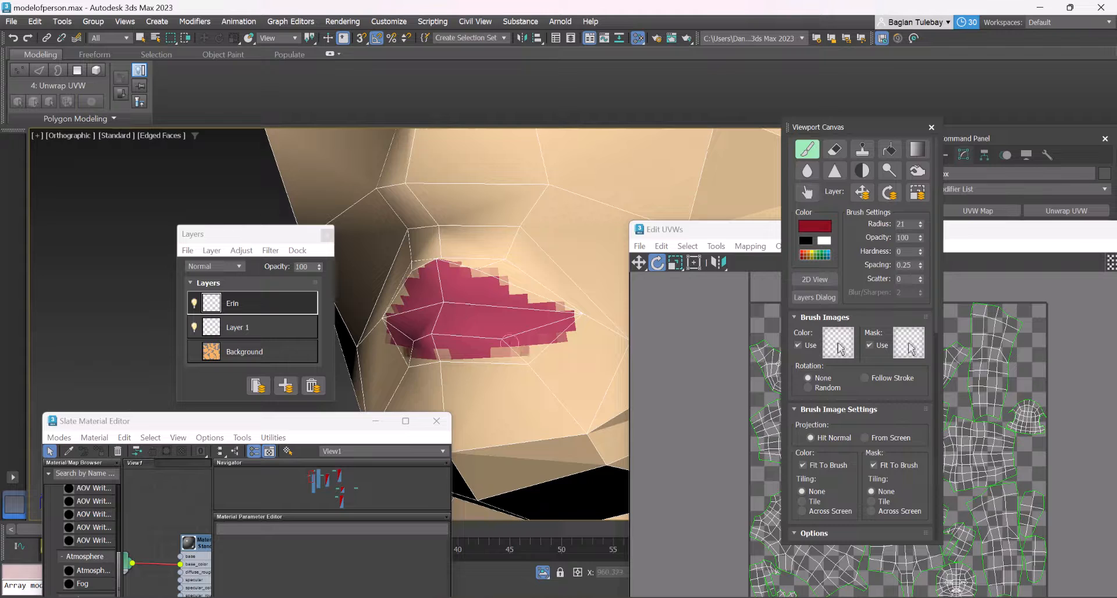
{"action": "left_click_drag", "start_coordinate": [533, 330], "coordinate": [497, 356]}
{"action": "left_click_drag", "start_coordinate": [429, 358], "coordinate": [529, 347]}
{"action": "middle_click_drag", "start_coordinate": [528, 323], "coordinate": [436, 352], "text": "alt"}
{"action": "mouse_move", "coordinate": [412, 338]}
{"action": "left_mouse_down"}
{"action": "mouse_move", "coordinate": [467, 341]}
{"action": "mouse_move", "coordinate": [385, 314]}
{"action": "mouse_move", "coordinate": [419, 317]}
{"action": "mouse_move", "coordinate": [495, 358]}
{"action": "left_mouse_up"}
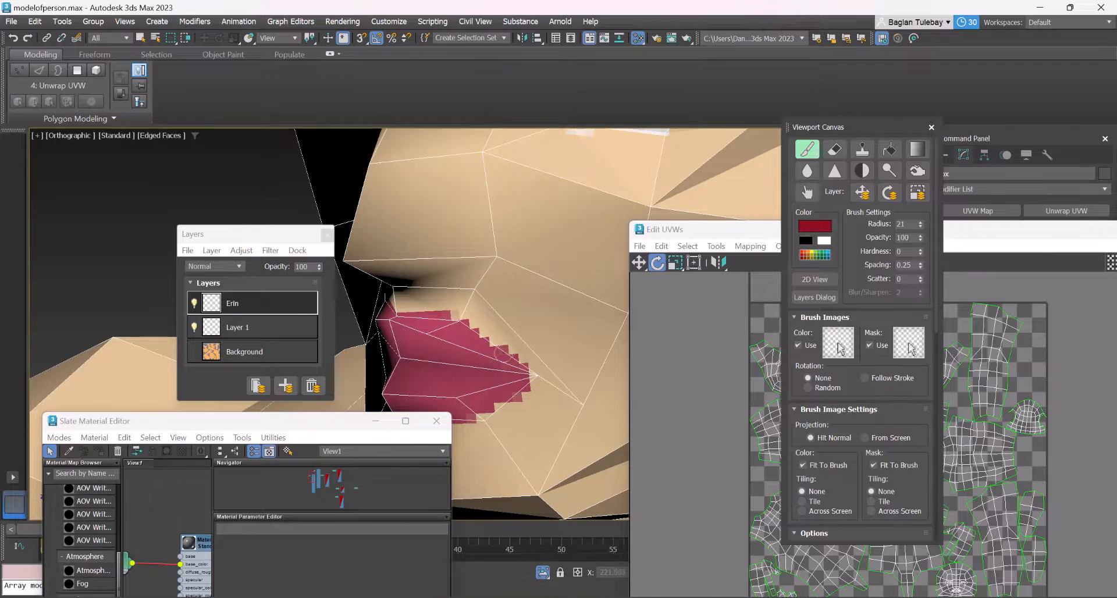
{"action": "middle_click_drag", "start_coordinate": [502, 360], "coordinate": [516, 327], "text": "alt"}
Set the eraser's opacity to 37 and soften the jagged outer edges of the painted lips
{"action": "scroll", "coordinate": [516, 327], "scroll_direction": "up", "scroll_amount": 3}
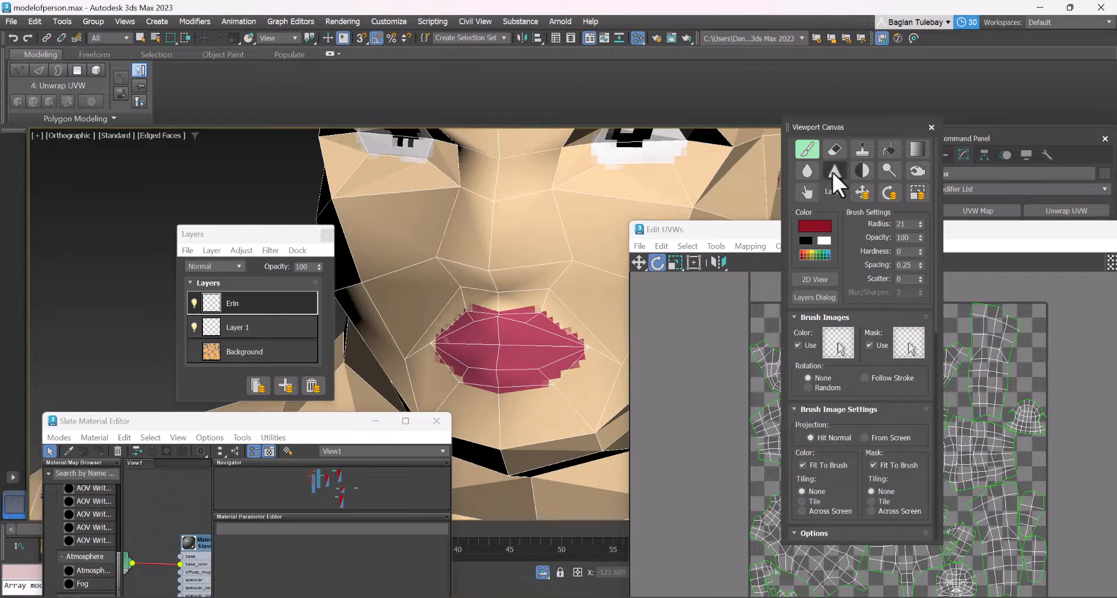
{"action": "left_click", "coordinate": [834, 150]}
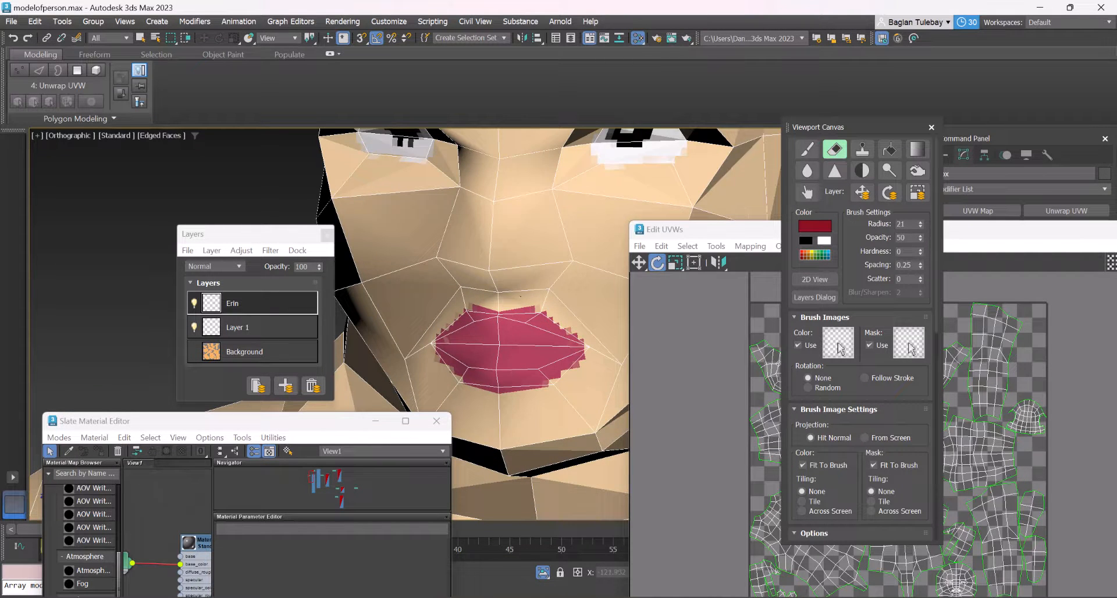
{"action": "left_click", "coordinate": [919, 239]}
{"action": "left_click_drag", "start_coordinate": [527, 300], "coordinate": [582, 337]}
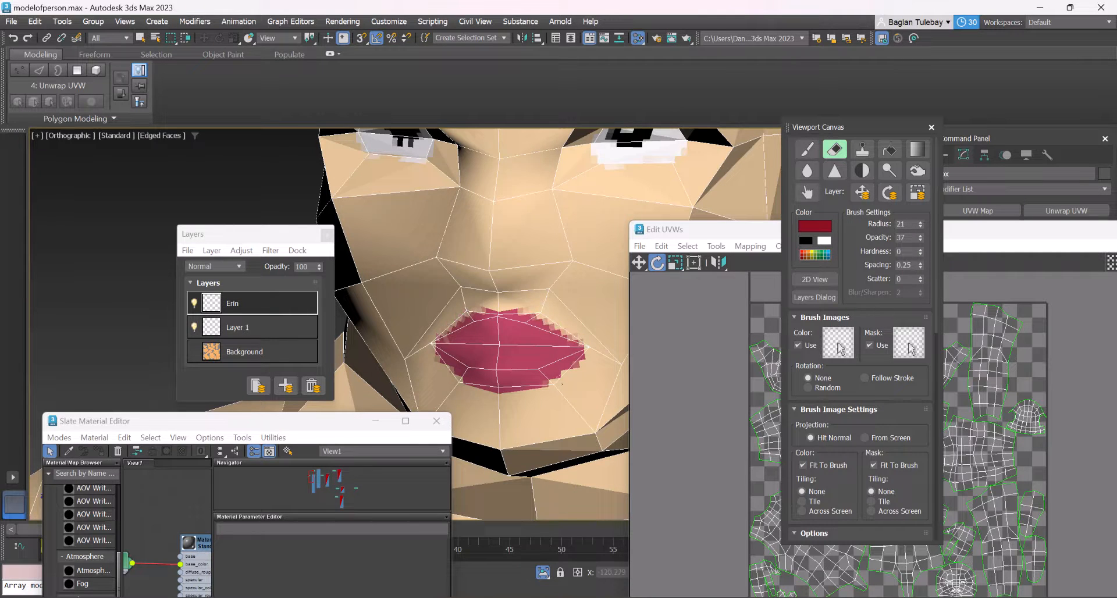
{"action": "scroll", "coordinate": [489, 369], "scroll_direction": "down", "scroll_amount": 4}
{"action": "scroll", "coordinate": [501, 363], "scroll_direction": "up", "scroll_amount": 2}
{"action": "middle_click_drag", "start_coordinate": [515, 368], "coordinate": [492, 337], "text": "alt"}
{"action": "scroll", "coordinate": [485, 358], "scroll_direction": "down", "scroll_amount": 4}
{"action": "scroll", "coordinate": [491, 358], "scroll_direction": "up", "scroll_amount": 4}
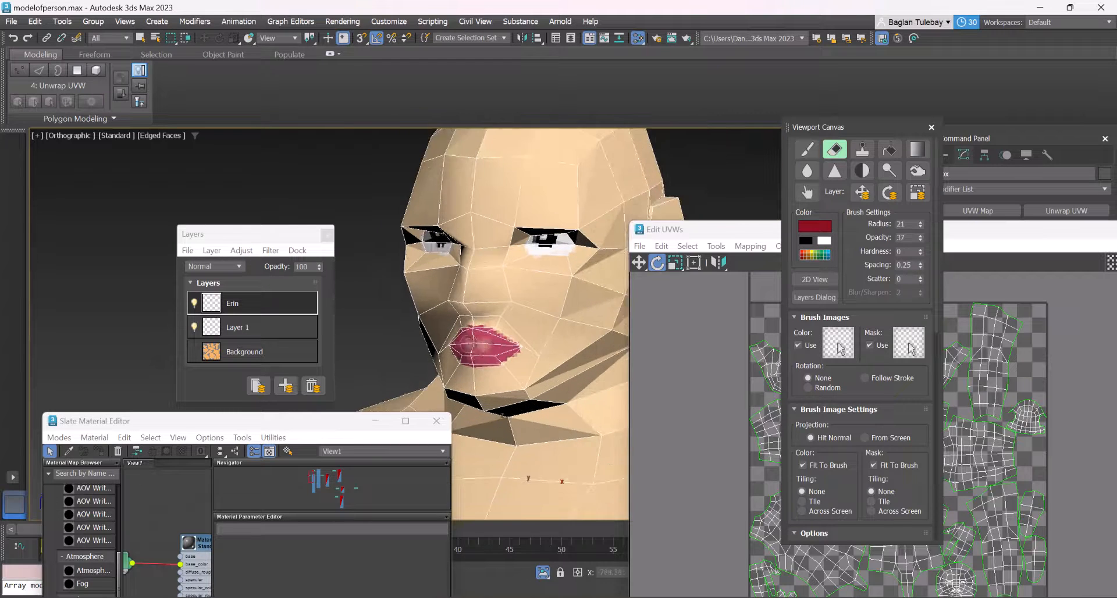
Set the Erin layer's opacity to 51 and blend the lip edges into the skin with the Smudge tool, raising its radius to 61
{"action": "left_click_drag", "start_coordinate": [319, 267], "coordinate": [335, 288]}
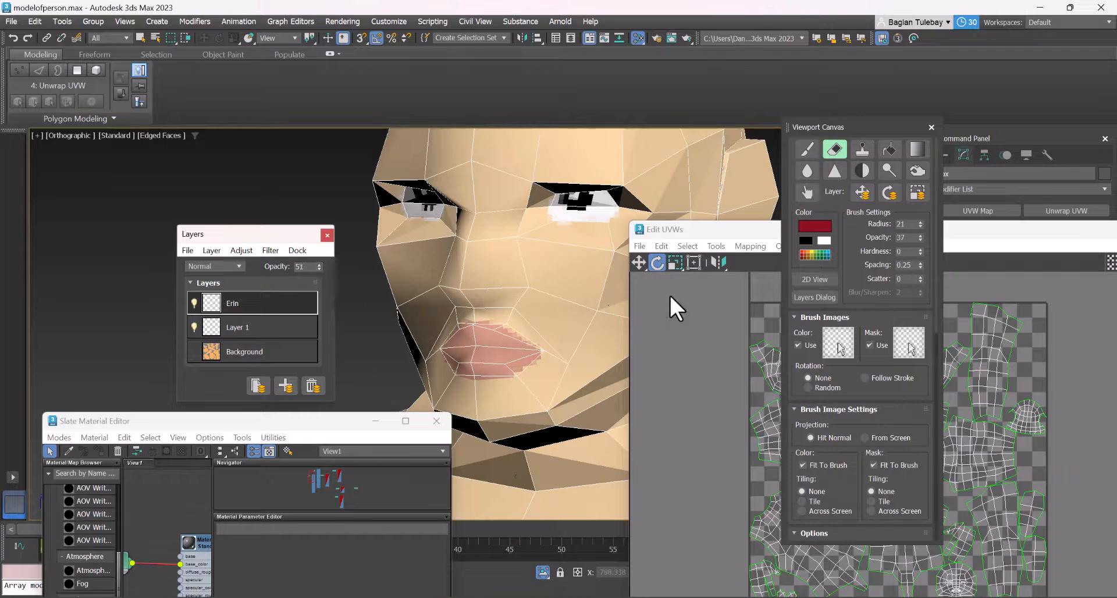
{"action": "left_click", "coordinate": [807, 192]}
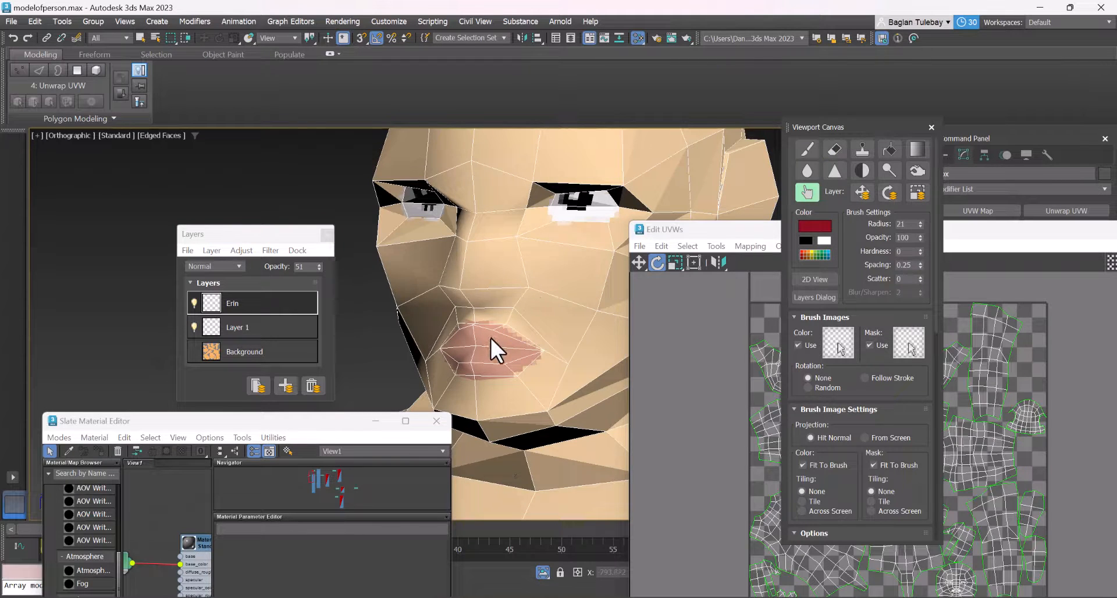
{"action": "scroll", "coordinate": [500, 326], "scroll_direction": "up", "scroll_amount": 3}
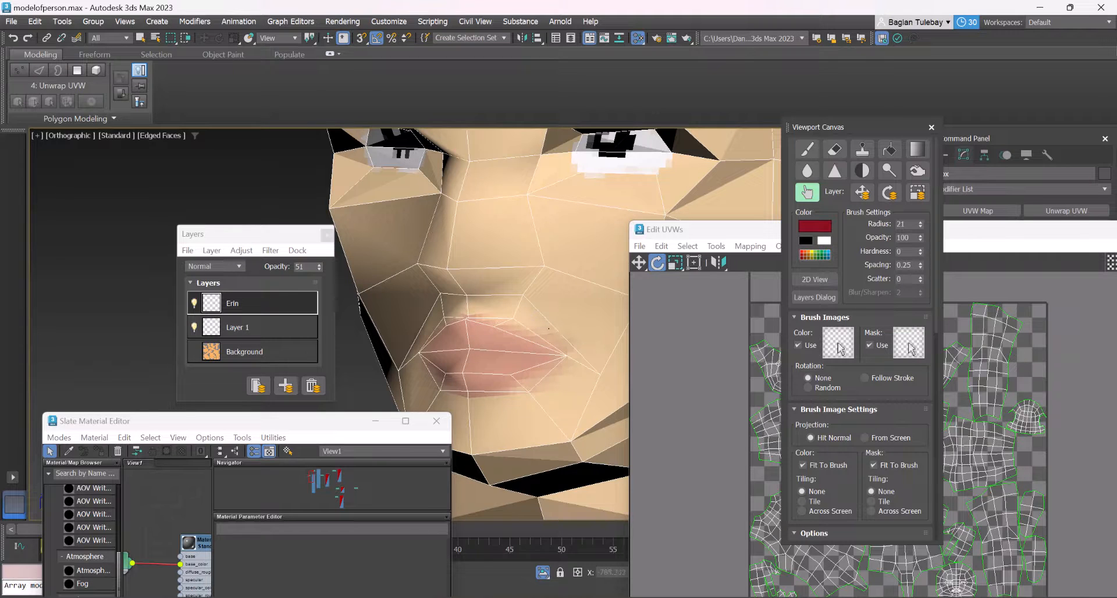
{"action": "left_click_drag", "start_coordinate": [919, 224], "coordinate": [916, 200]}
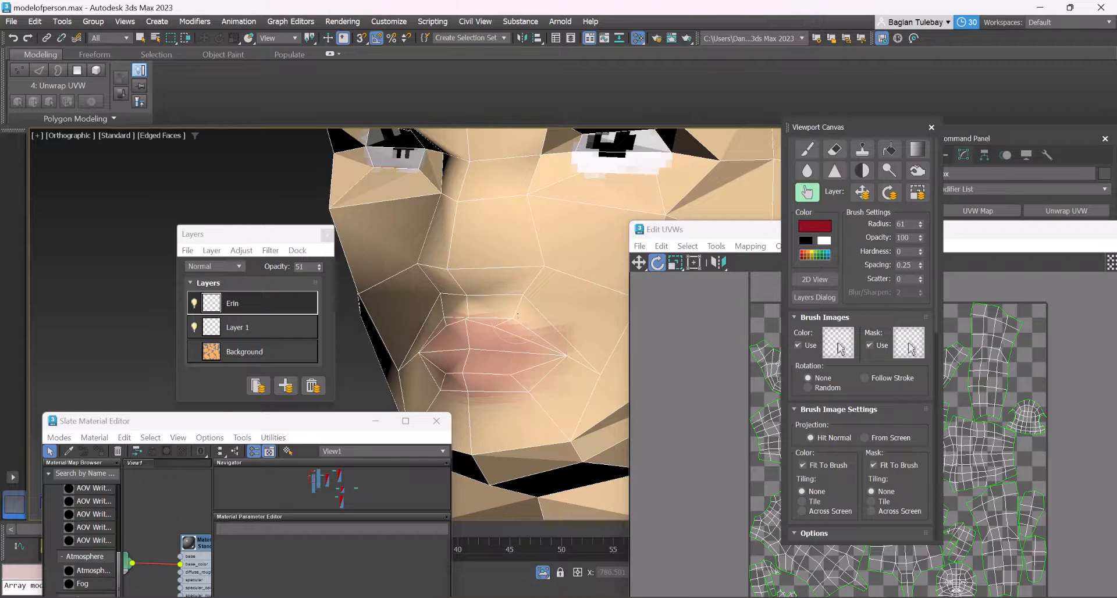
{"action": "scroll", "coordinate": [529, 381], "scroll_direction": "down", "scroll_amount": 8}
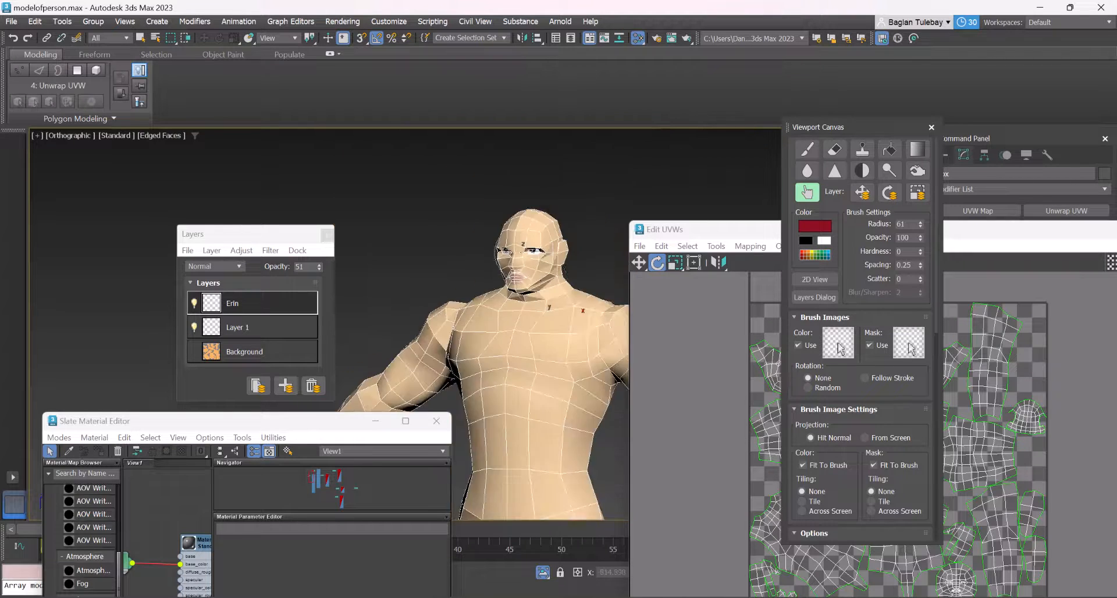
{"action": "scroll", "coordinate": [499, 243], "scroll_direction": "up", "scroll_amount": 6}
{"action": "scroll", "coordinate": [499, 243], "scroll_direction": "up", "scroll_amount": 4}
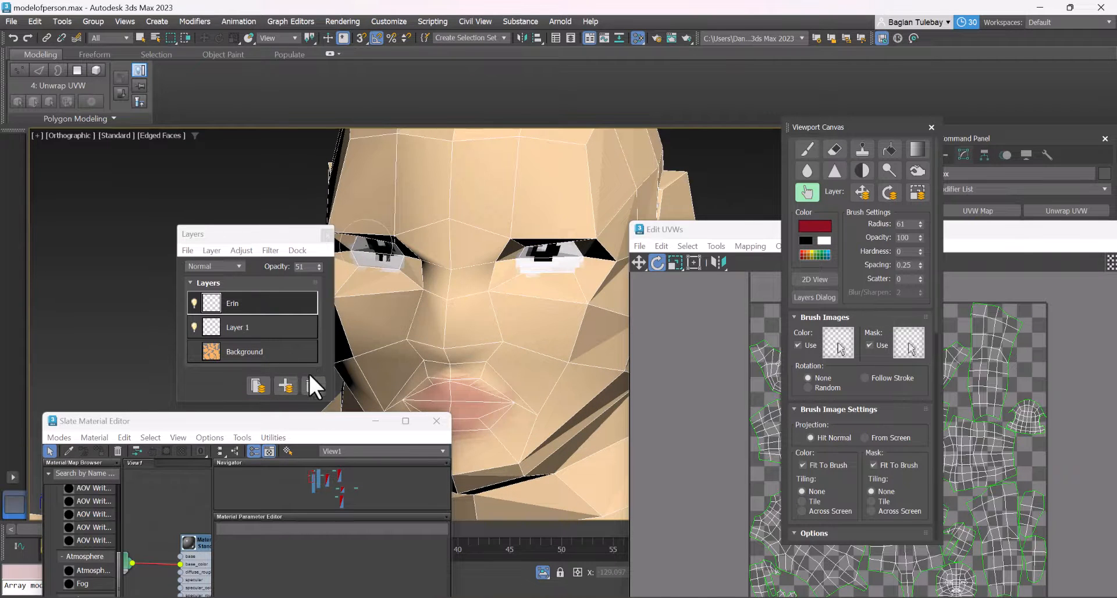
Add a new layer above the Erin layer and activate the Paint brush over the face
{"action": "left_click", "coordinate": [284, 386]}
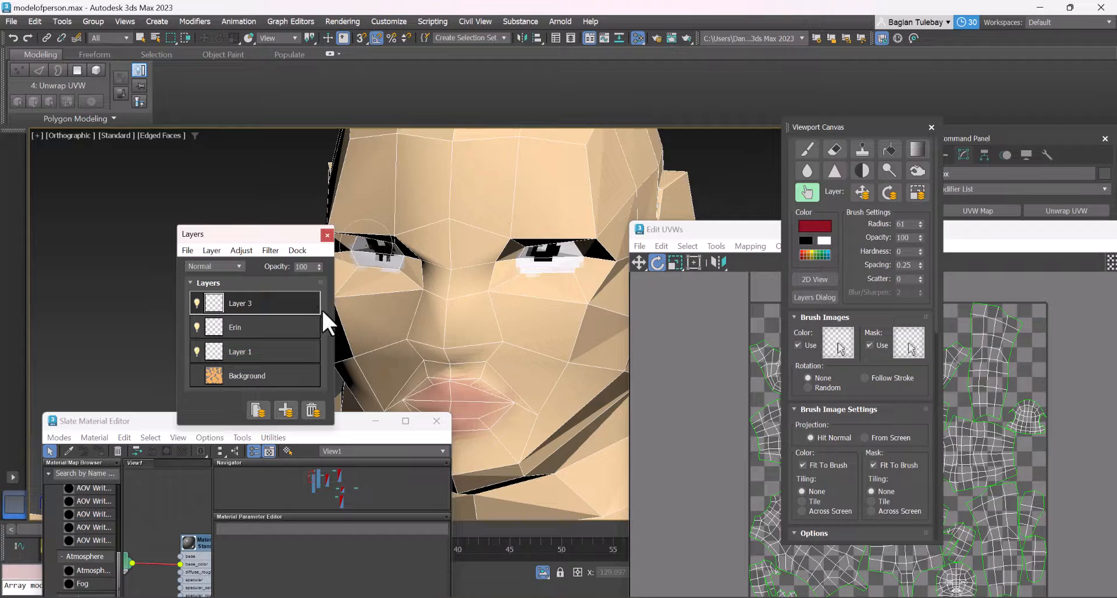
{"action": "left_click", "coordinate": [808, 152]}
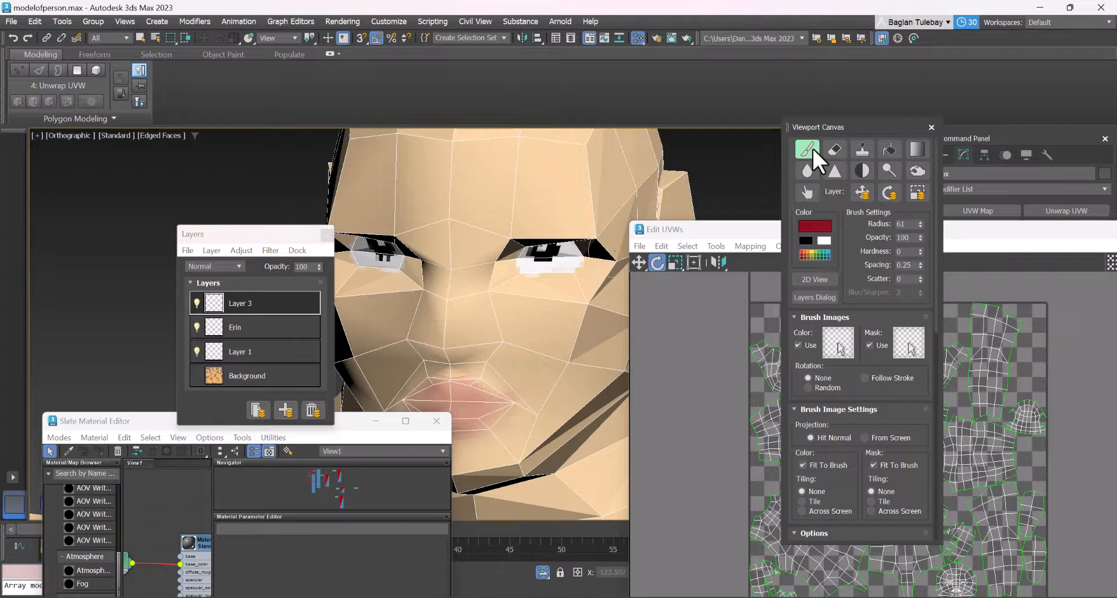
{"action": "scroll", "coordinate": [500, 291], "scroll_direction": "down", "scroll_amount": 4}
{"action": "middle_click_drag", "start_coordinate": [473, 304], "coordinate": [459, 305], "text": "alt"}
{"action": "scroll", "coordinate": [456, 360], "scroll_direction": "up", "scroll_amount": 5}
{"action": "middle_click_drag", "start_coordinate": [456, 366], "coordinate": [418, 371], "text": "alt"}
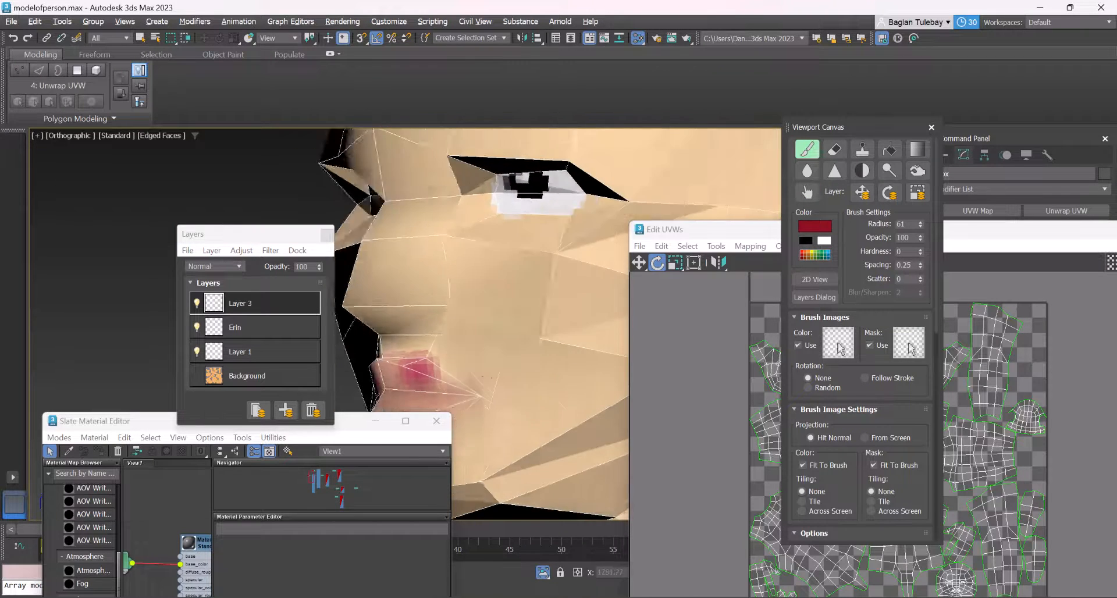
{"action": "scroll", "coordinate": [407, 375], "scroll_direction": "down", "scroll_amount": 2}
{"action": "scroll", "coordinate": [407, 375], "scroll_direction": "down", "scroll_amount": 2}
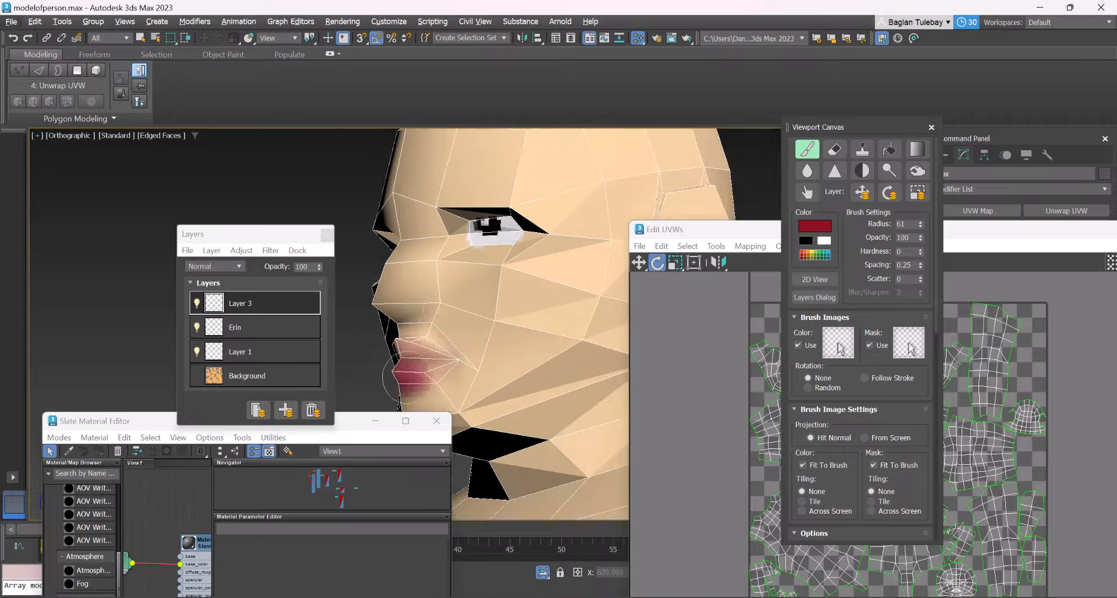
{"action": "middle_click_drag", "start_coordinate": [465, 344], "coordinate": [473, 343], "text": "alt"}
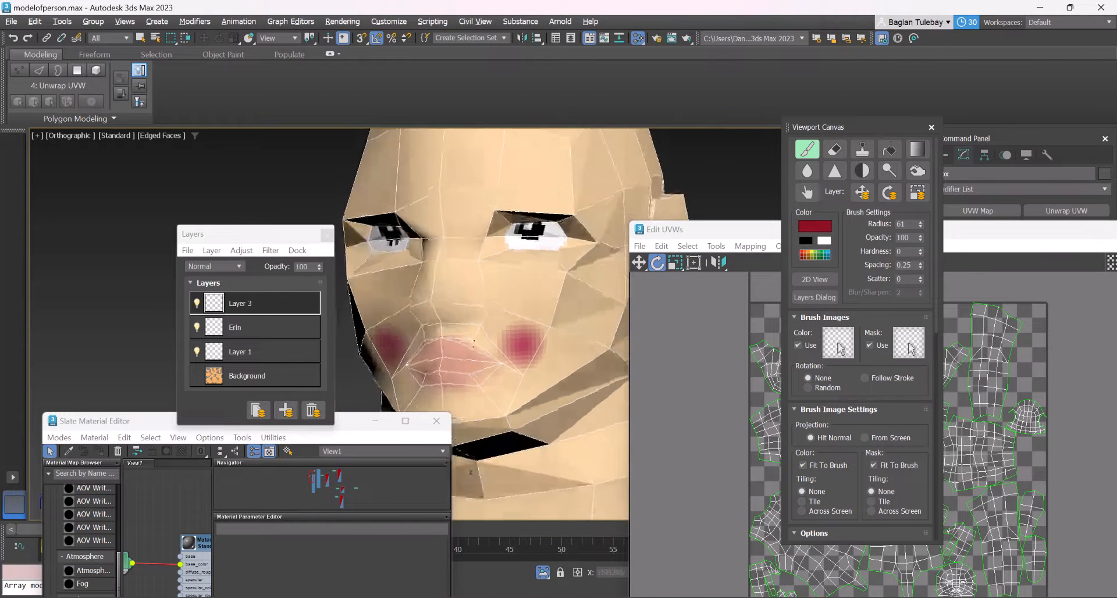
{"action": "scroll", "coordinate": [474, 342], "scroll_direction": "up", "scroll_amount": 5}
{"action": "scroll", "coordinate": [491, 320], "scroll_direction": "up", "scroll_amount": 2}
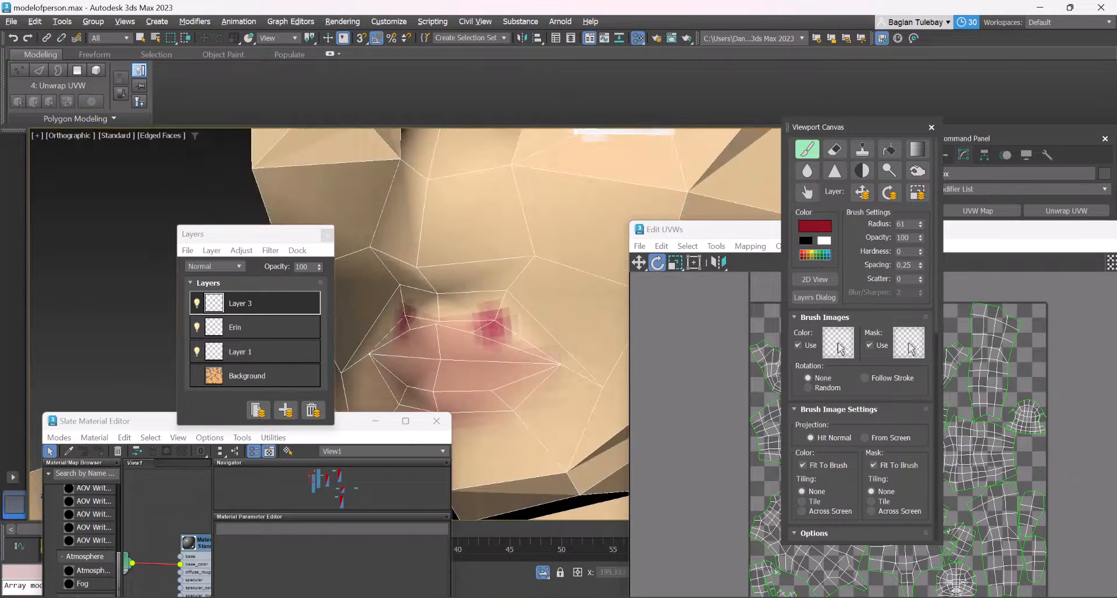
Change the brush colour from dark red to black
{"action": "mouse_move", "coordinate": [523, 376]}
{"action": "middle_mouse_down", "text": "alt"}
{"action": "mouse_move", "coordinate": [451, 364]}
{"action": "mouse_move", "coordinate": [457, 279]}
{"action": "middle_mouse_up", "text": "alt"}
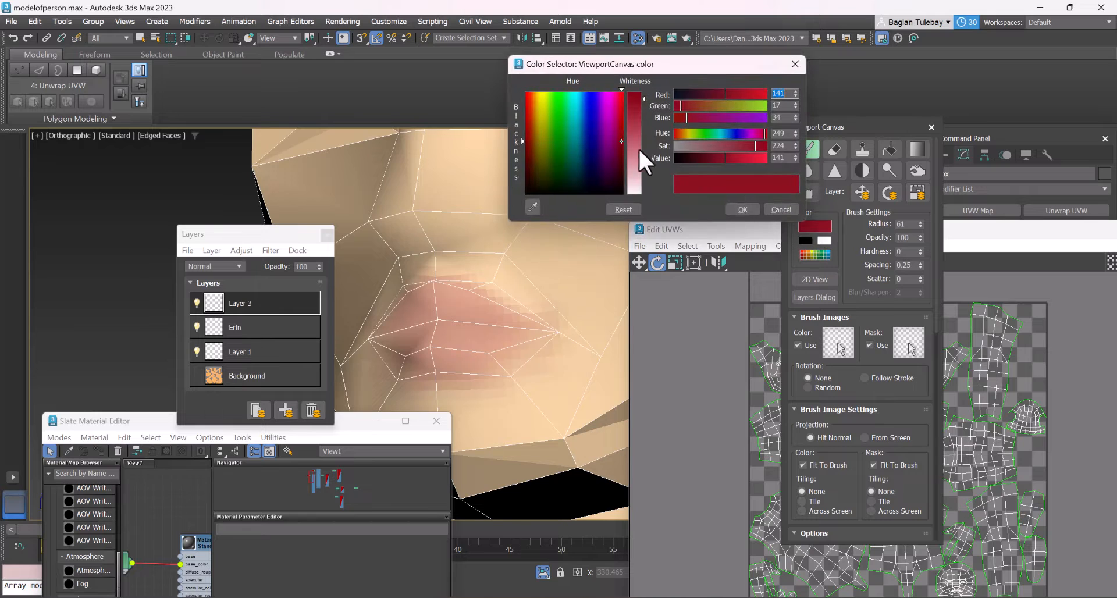
{"action": "left_click_drag", "start_coordinate": [680, 94], "coordinate": [672, 94]}
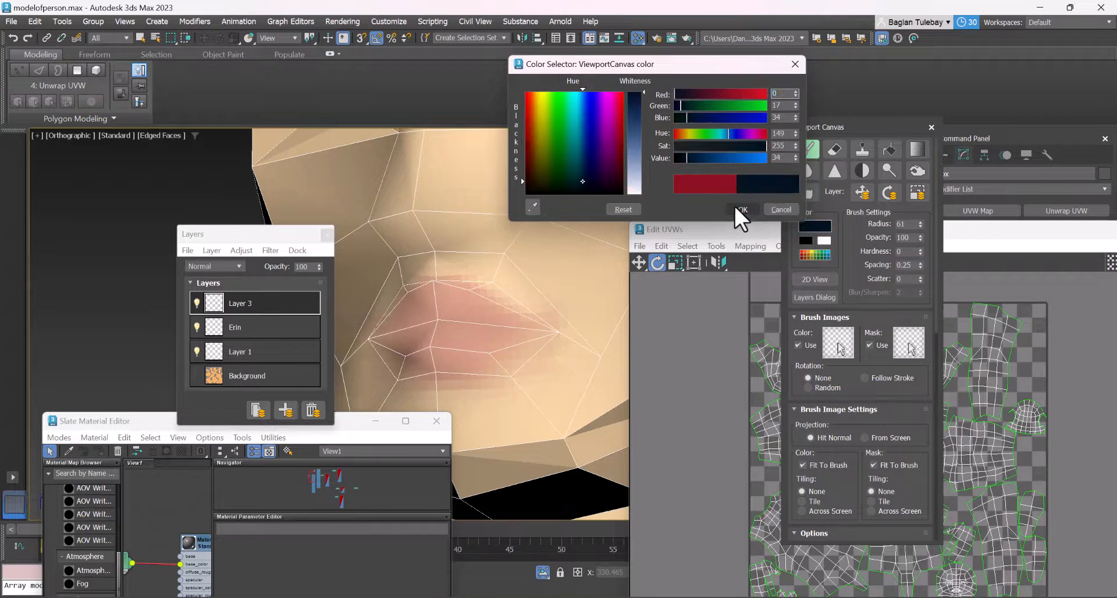
{"action": "left_click", "coordinate": [739, 209]}
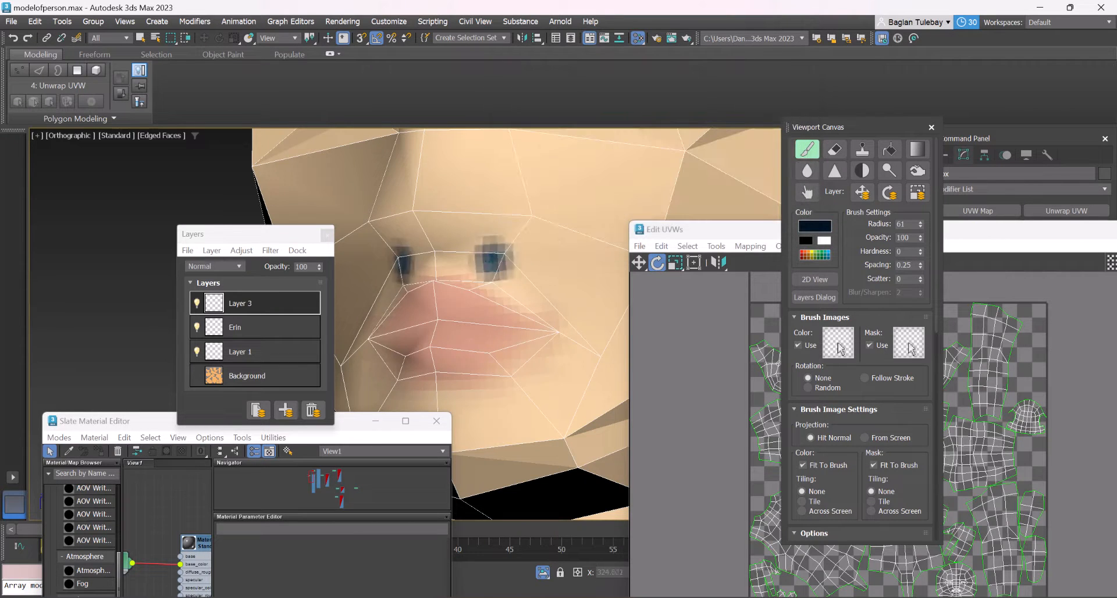
{"action": "left_click", "coordinate": [807, 225]}
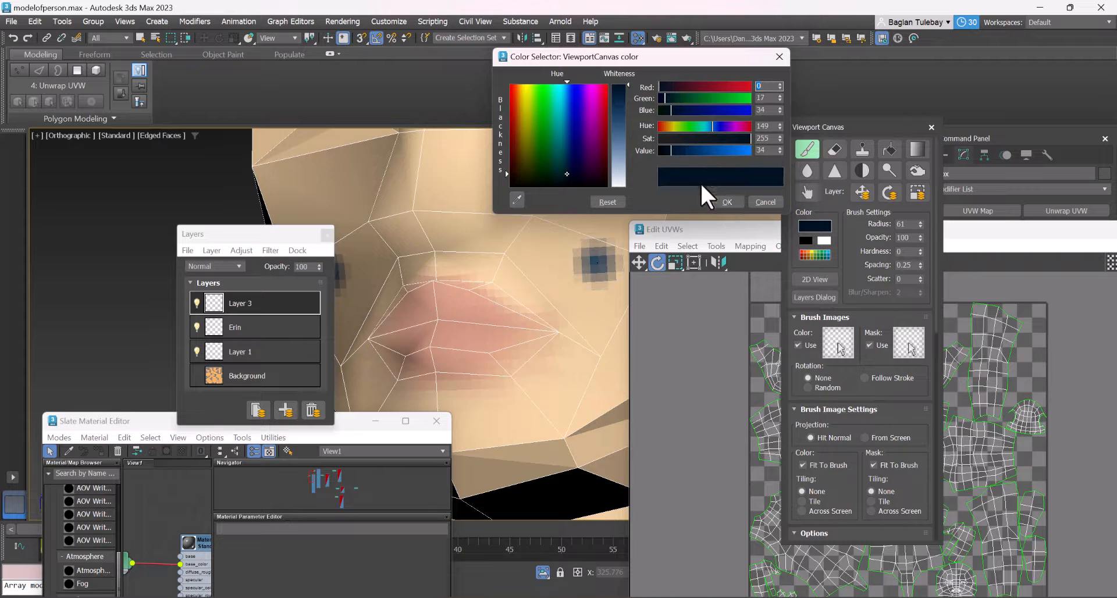
{"action": "left_click_drag", "start_coordinate": [671, 151], "coordinate": [651, 149]}
{"action": "left_click", "coordinate": [717, 202]}
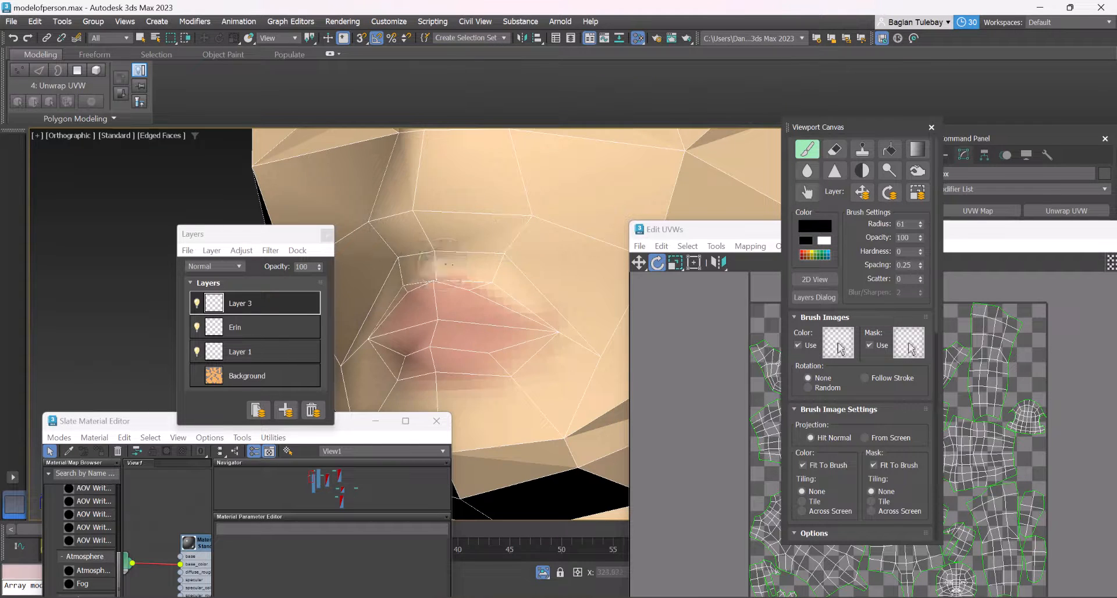
Paint a black moustache around the upper lip and a small beard on the chin on Layer 3
{"action": "mouse_move", "coordinate": [459, 256]}
{"action": "left_mouse_down"}
{"action": "mouse_move", "coordinate": [529, 259]}
{"action": "mouse_move", "coordinate": [602, 360]}
{"action": "left_mouse_up"}
{"action": "scroll", "coordinate": [504, 285], "scroll_direction": "down", "scroll_amount": 5}
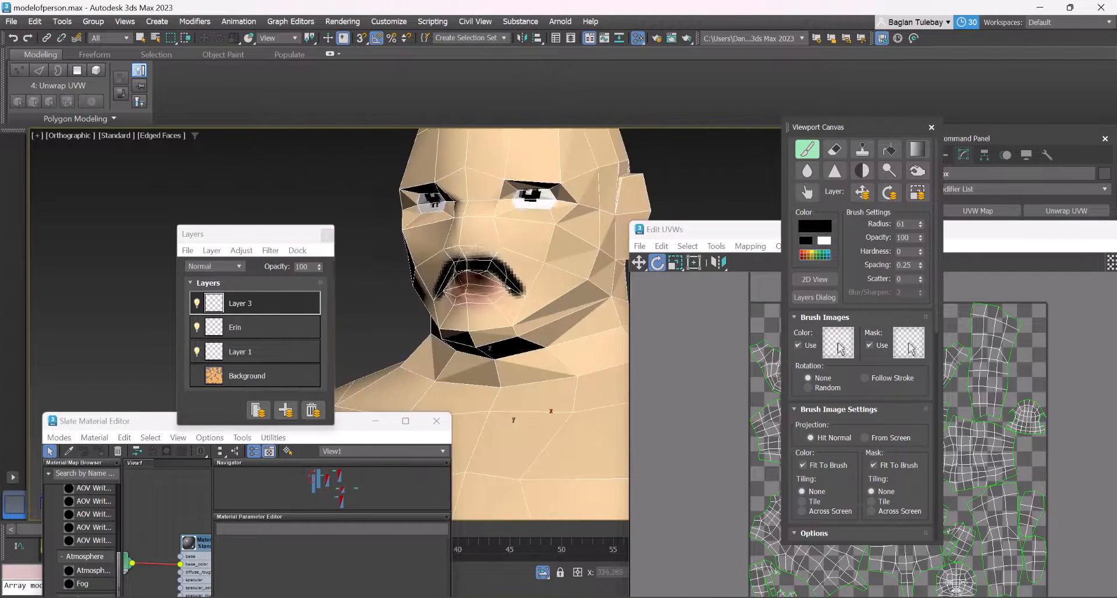
{"action": "scroll", "coordinate": [470, 301], "scroll_direction": "up", "scroll_amount": 4}
{"action": "scroll", "coordinate": [470, 297], "scroll_direction": "up", "scroll_amount": 2}
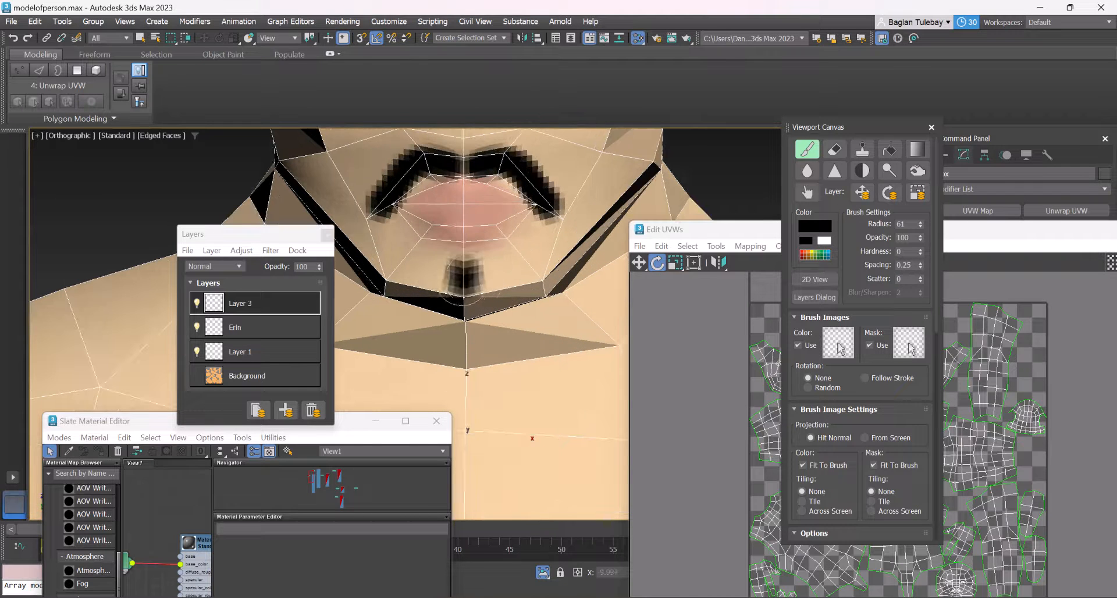
{"action": "mouse_move", "coordinate": [465, 285]}
{"action": "left_mouse_down"}
{"action": "mouse_move", "coordinate": [430, 279]}
{"action": "mouse_move", "coordinate": [512, 282]}
{"action": "mouse_move", "coordinate": [441, 284]}
{"action": "left_mouse_up"}
{"action": "scroll", "coordinate": [442, 285], "scroll_direction": "down", "scroll_amount": 4}
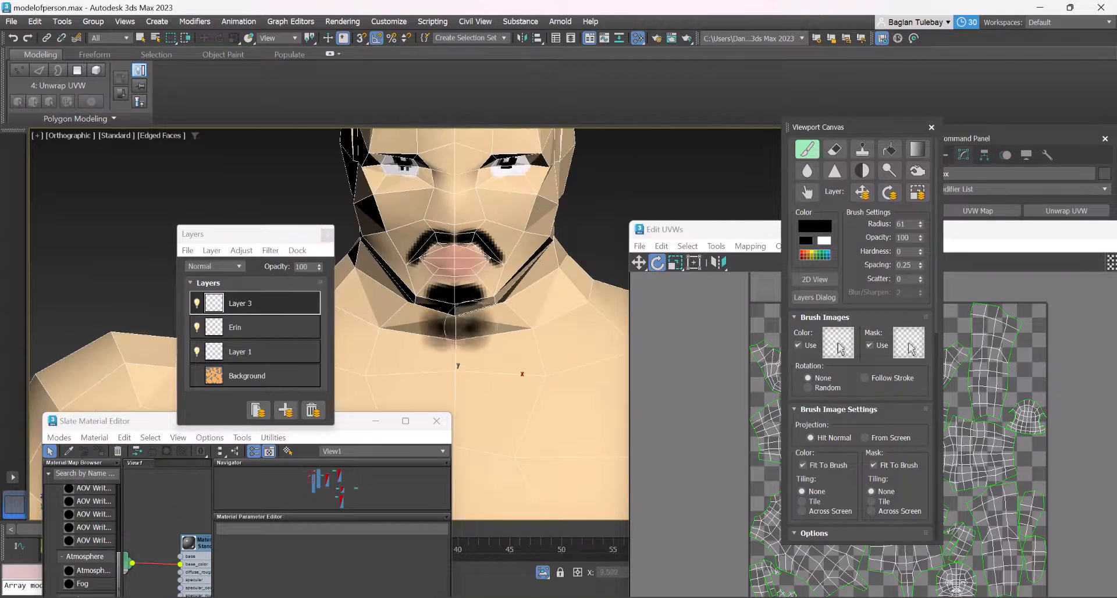
Try painting thick black eyebrows above both eyes with the brush at radius 61
{"action": "mouse_move", "coordinate": [454, 291]}
{"action": "middle_mouse_down", "text": "alt"}
{"action": "mouse_move", "coordinate": [389, 291]}
{"action": "mouse_move", "coordinate": [471, 282]}
{"action": "mouse_move", "coordinate": [485, 256]}
{"action": "mouse_move", "coordinate": [466, 250]}
{"action": "middle_mouse_up", "text": "alt"}
{"action": "scroll", "coordinate": [442, 291], "scroll_direction": "down", "scroll_amount": 3}
{"action": "scroll", "coordinate": [468, 247], "scroll_direction": "up", "scroll_amount": 3}
{"action": "scroll", "coordinate": [471, 248], "scroll_direction": "up", "scroll_amount": 2}
{"action": "left_click_drag", "start_coordinate": [486, 266], "coordinate": [443, 266]}
{"action": "key", "text": "ctrl+z"}
{"action": "scroll", "coordinate": [458, 291], "scroll_direction": "up", "scroll_amount": 4}
{"action": "mouse_move", "coordinate": [506, 335]}
{"action": "left_mouse_down"}
{"action": "mouse_move", "coordinate": [558, 344]}
{"action": "mouse_move", "coordinate": [525, 346]}
{"action": "left_mouse_up"}
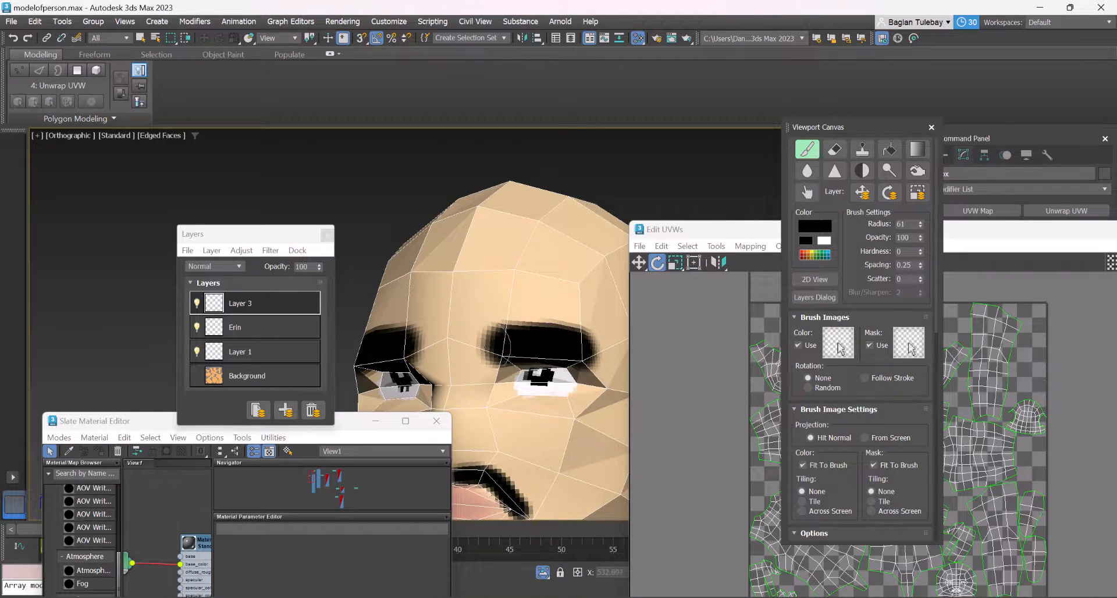
Undo the thick eyebrow strokes and the test dabs on the face
{"action": "scroll", "coordinate": [482, 301], "scroll_direction": "down", "scroll_amount": 4}
{"action": "left_click", "coordinate": [512, 278]}
{"action": "key", "text": "ctrl+z"}
{"action": "middle_click_drag", "start_coordinate": [512, 278], "coordinate": [516, 292], "text": "alt"}
{"action": "left_click_drag", "start_coordinate": [524, 319], "coordinate": [507, 311]}
{"action": "key", "text": "ctrl+z"}
{"action": "left_click", "coordinate": [495, 326]}
{"action": "scroll", "coordinate": [494, 355], "scroll_direction": "up", "scroll_amount": 5}
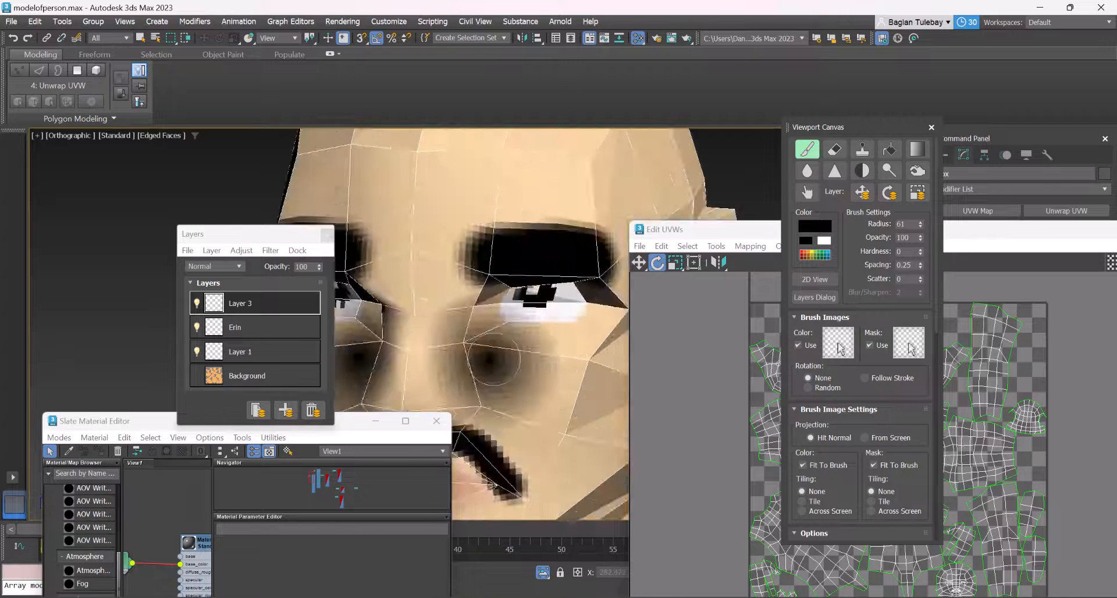
{"action": "key", "text": "ctrl+z"}
{"action": "key", "text": "ctrl+z"}
{"action": "key", "text": "ctrl+z"}
Set the brush radius to 23 and paint thinner black eyebrows above both eyes on Layer 3
{"action": "scroll", "coordinate": [503, 346], "scroll_direction": "up", "scroll_amount": 4}
{"action": "left_click", "coordinate": [479, 309]}
{"action": "scroll", "coordinate": [509, 316], "scroll_direction": "down", "scroll_amount": 4}
{"action": "scroll", "coordinate": [524, 259], "scroll_direction": "down", "scroll_amount": 2}
{"action": "left_click", "coordinate": [608, 260]}
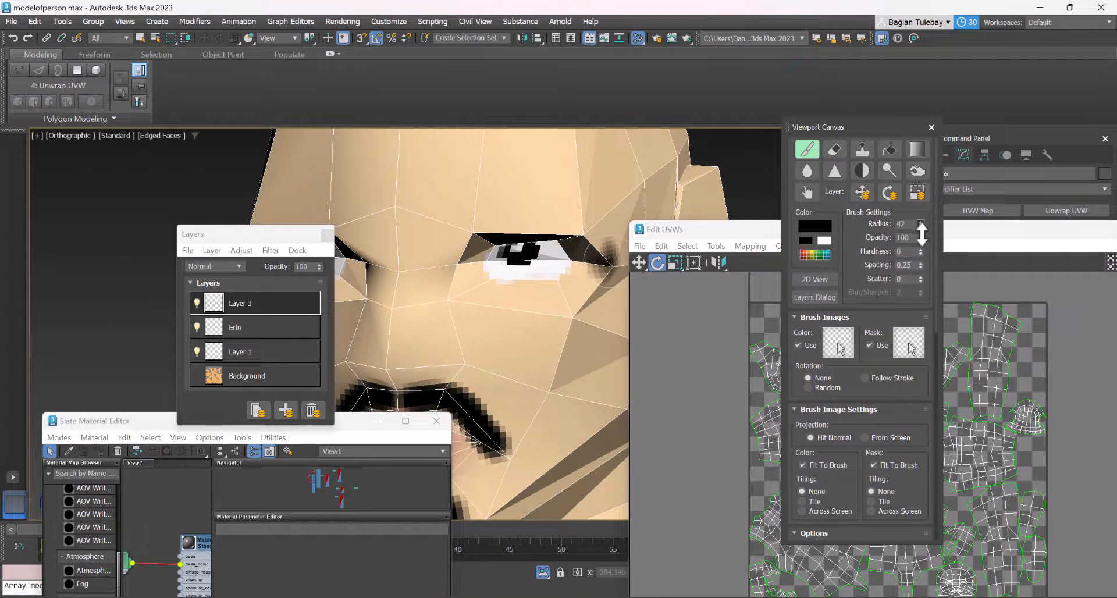
{"action": "left_click_drag", "start_coordinate": [920, 225], "coordinate": [919, 247]}
{"action": "mouse_move", "coordinate": [560, 206]}
{"action": "left_mouse_down"}
{"action": "mouse_move", "coordinate": [472, 221]}
{"action": "mouse_move", "coordinate": [573, 212]}
{"action": "mouse_move", "coordinate": [541, 215]}
{"action": "left_mouse_up"}
{"action": "scroll", "coordinate": [535, 215], "scroll_direction": "down", "scroll_amount": 4}
{"action": "middle_click_drag", "start_coordinate": [535, 215], "coordinate": [515, 234], "text": "alt"}
{"action": "mouse_move", "coordinate": [510, 224]}
{"action": "left_mouse_down"}
{"action": "mouse_move", "coordinate": [546, 235]}
{"action": "mouse_move", "coordinate": [509, 224]}
{"action": "left_mouse_up"}
{"action": "scroll", "coordinate": [500, 226], "scroll_direction": "down", "scroll_amount": 2}
{"action": "mouse_move", "coordinate": [500, 227]}
{"action": "middle_mouse_down", "text": "alt"}
{"action": "mouse_move", "coordinate": [529, 233]}
{"action": "mouse_move", "coordinate": [526, 244]}
{"action": "mouse_move", "coordinate": [457, 241]}
{"action": "middle_mouse_up", "text": "alt"}
{"action": "scroll", "coordinate": [474, 244], "scroll_direction": "up", "scroll_amount": 1}
{"action": "scroll", "coordinate": [472, 247], "scroll_direction": "down", "scroll_amount": 1}
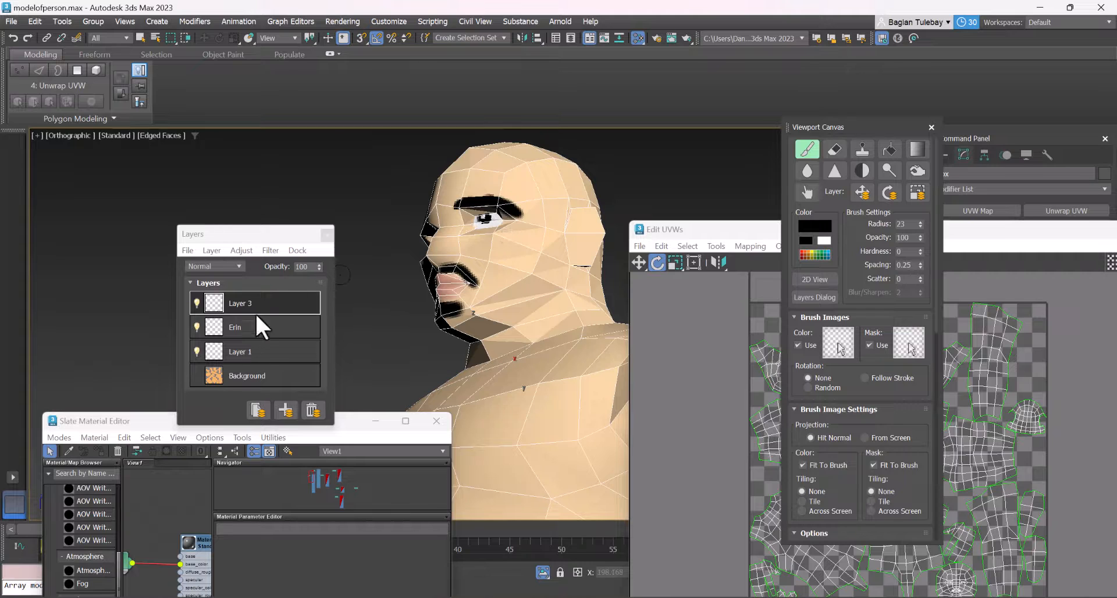
Add a new layer directly above the Background layer and rename it Bet
{"action": "left_click", "coordinate": [256, 351]}
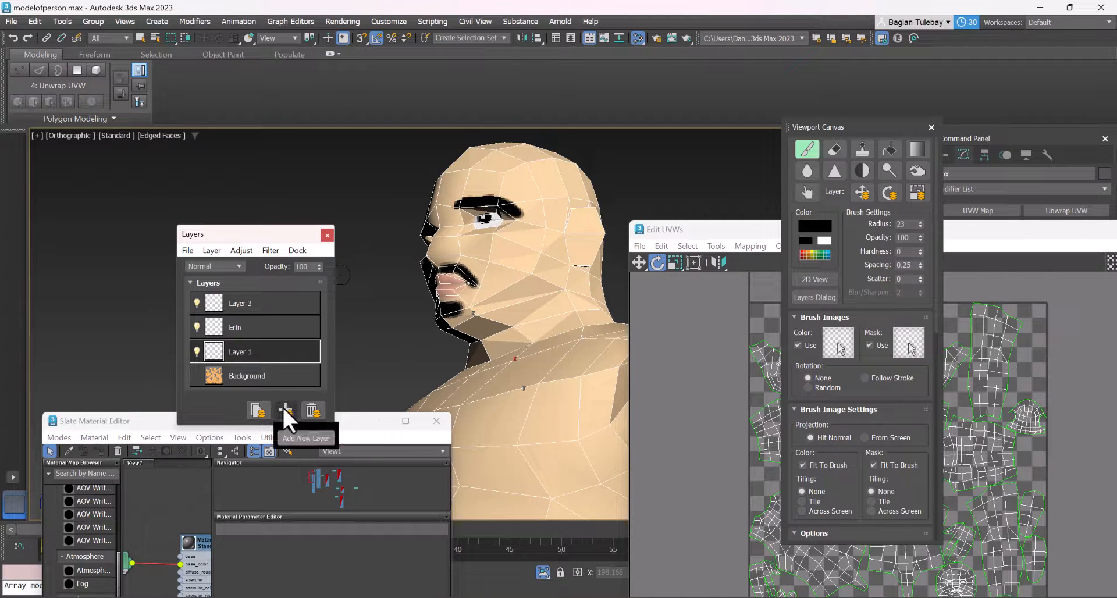
{"action": "left_click", "coordinate": [284, 409]}
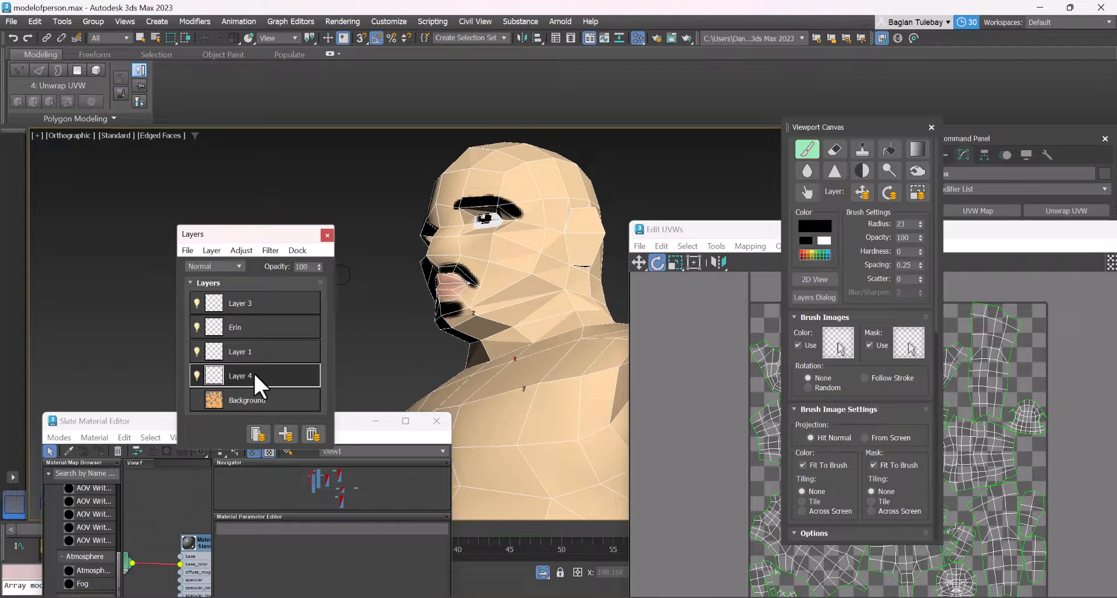
{"action": "double_click", "coordinate": [247, 372]}
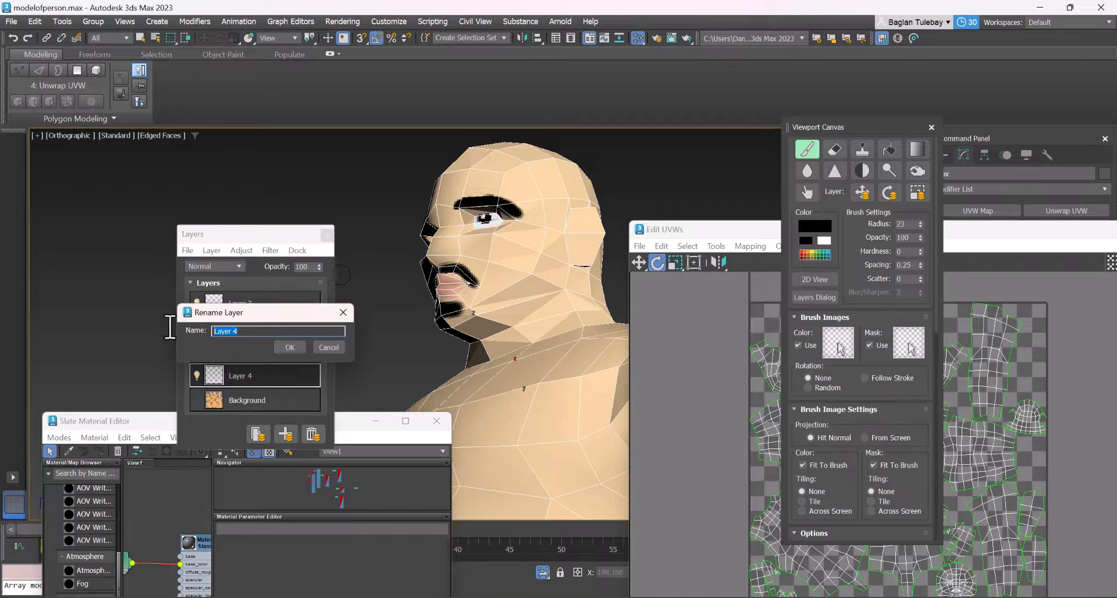
{"action": "type", "text": "Bet"}
{"action": "left_click", "coordinate": [289, 346]}
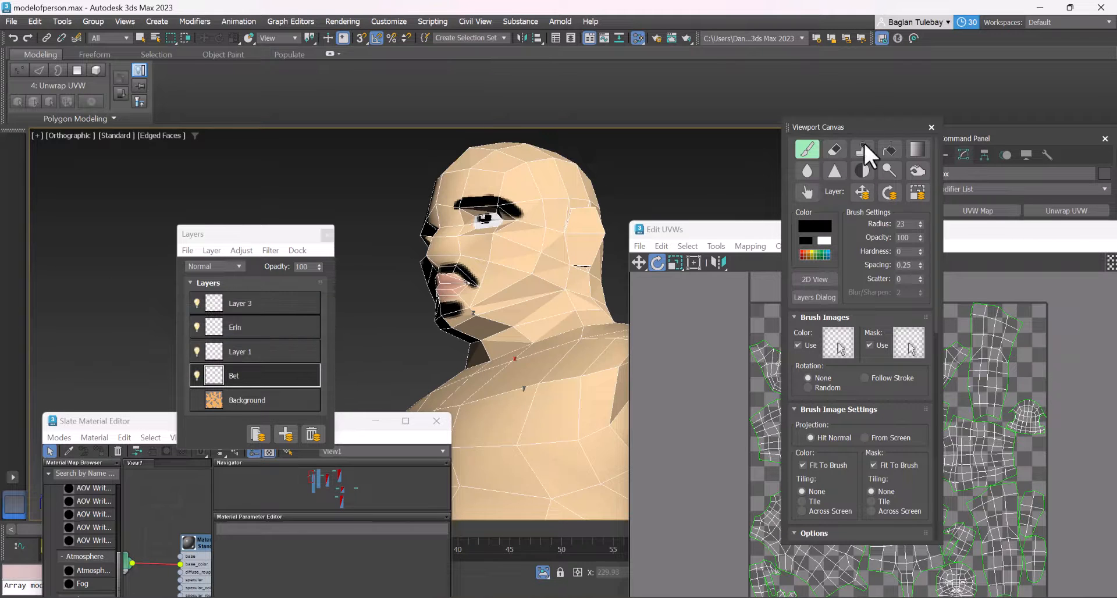
Set the brush colour to orange-red, its opacity to 3 and its radius to 86 for skin shading
{"action": "middle_click_drag", "start_coordinate": [442, 279], "coordinate": [422, 293], "text": "alt"}
{"action": "scroll", "coordinate": [511, 250], "scroll_direction": "up", "scroll_amount": 4}
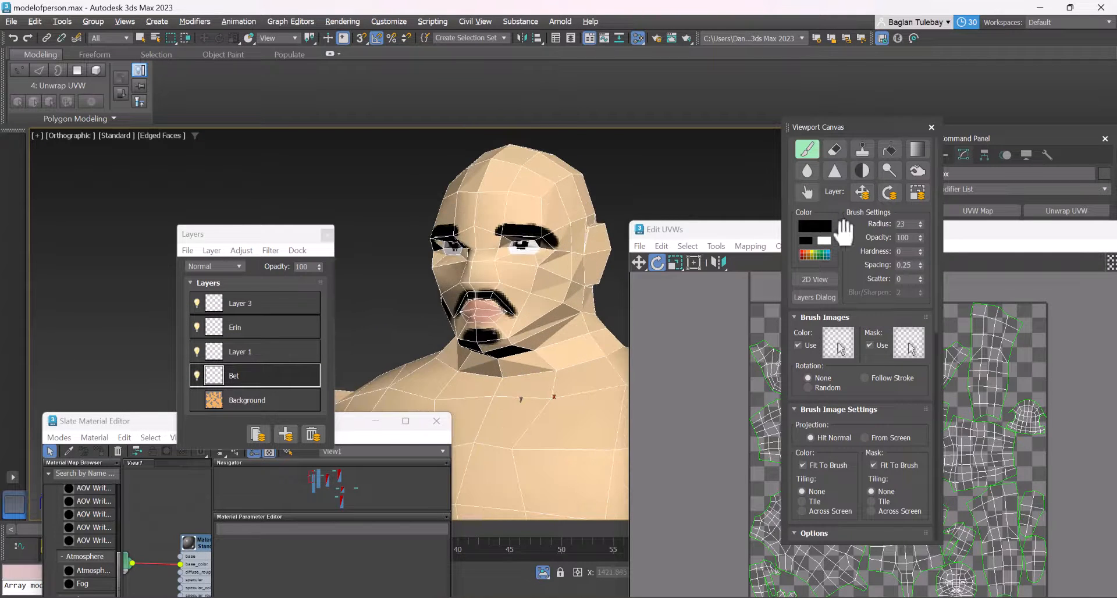
{"action": "left_click", "coordinate": [814, 225]}
{"action": "left_click", "coordinate": [538, 88]}
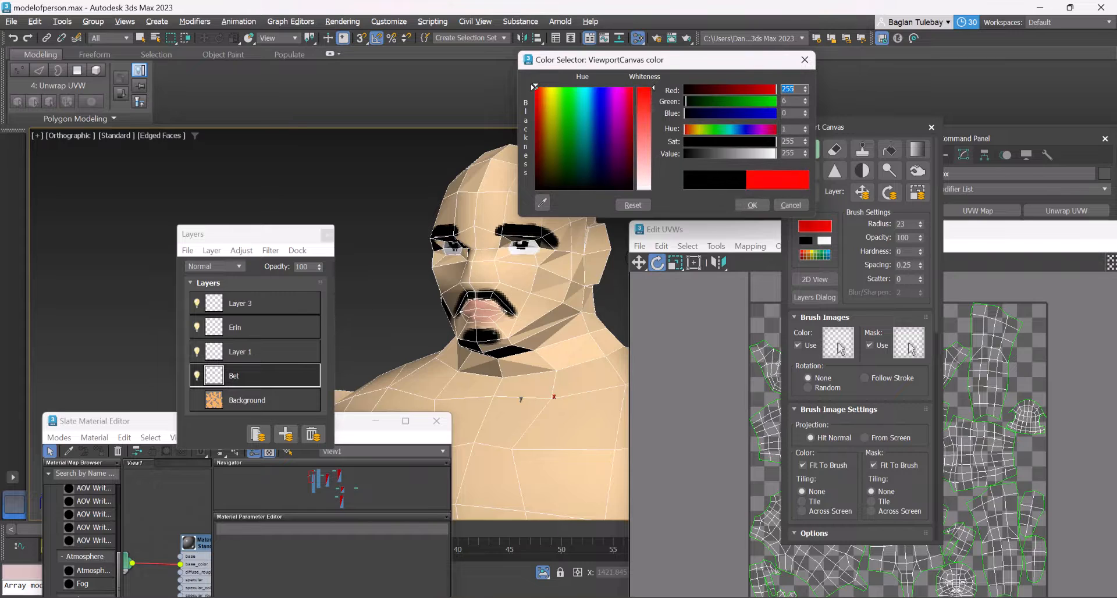
{"action": "left_click", "coordinate": [750, 205]}
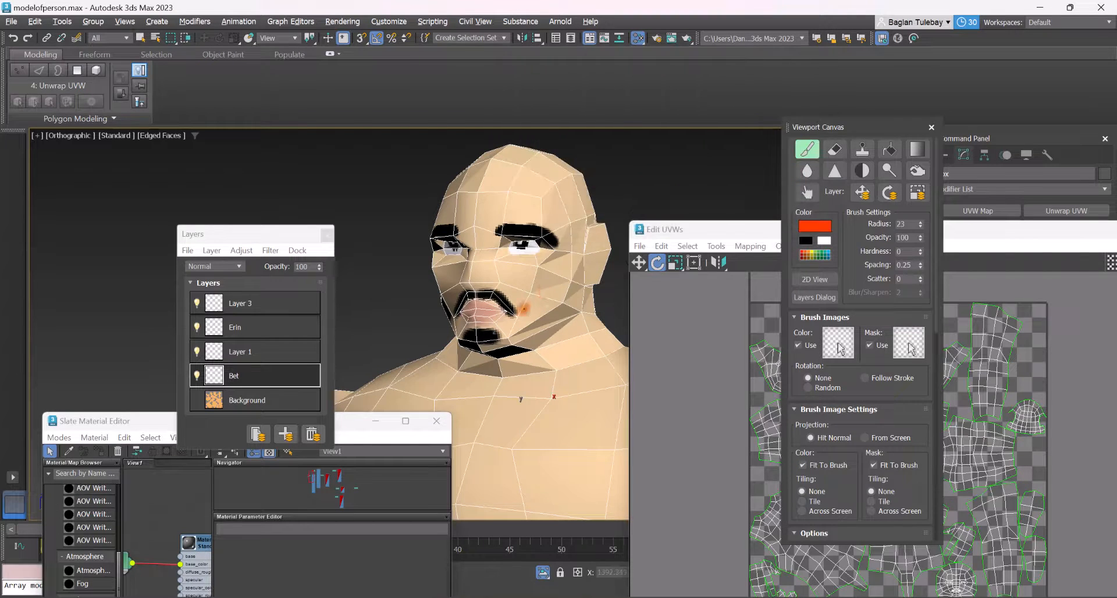
{"action": "left_click_drag", "start_coordinate": [921, 237], "coordinate": [928, 266]}
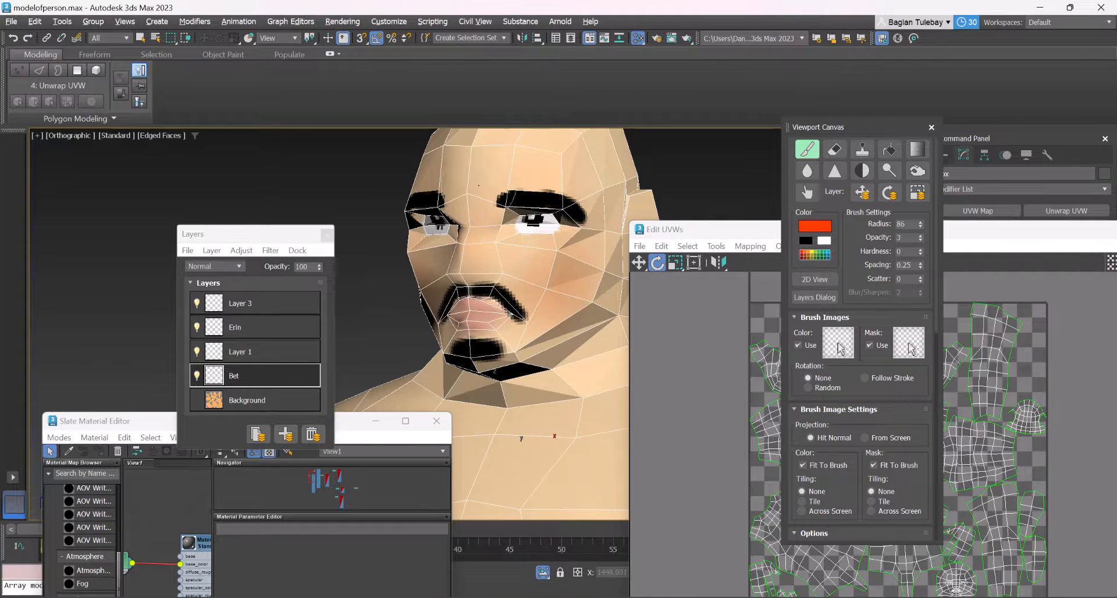
Brush a faint orange-red tint over the cheeks and the sides of the face on the Bet layer
{"action": "middle_click_drag", "start_coordinate": [505, 318], "coordinate": [478, 322], "text": "alt"}
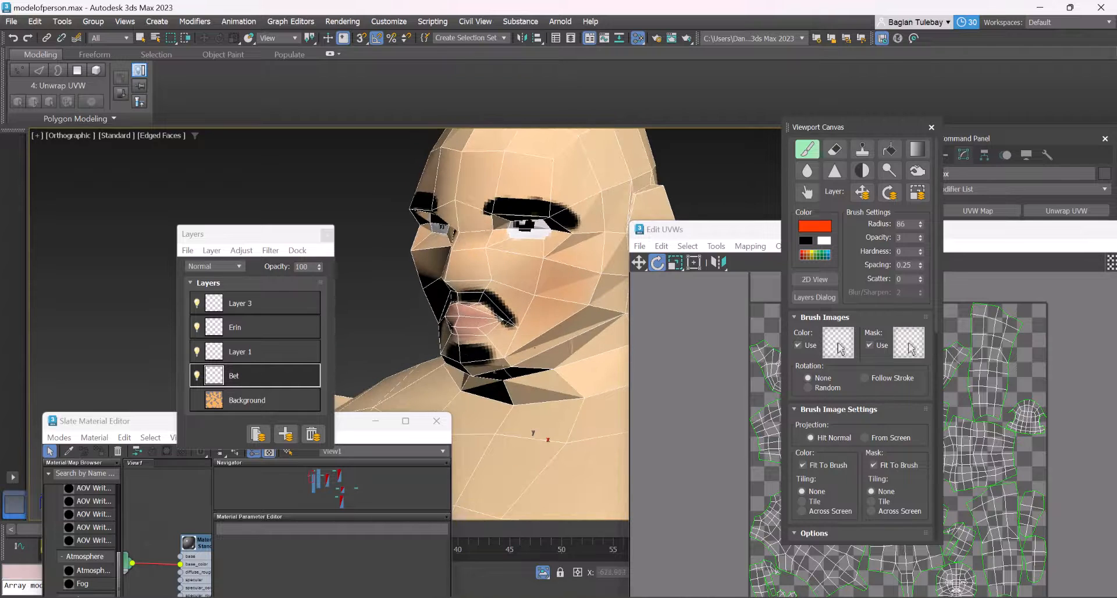
{"action": "scroll", "coordinate": [466, 356], "scroll_direction": "down", "scroll_amount": 3}
{"action": "scroll", "coordinate": [478, 246], "scroll_direction": "up", "scroll_amount": 1}
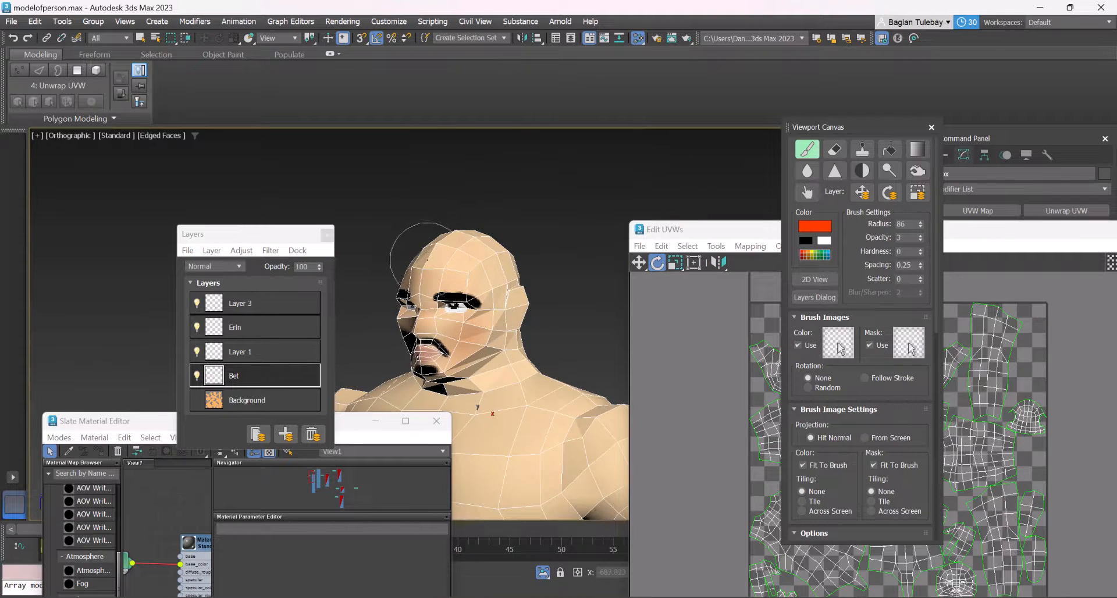
{"action": "mouse_move", "coordinate": [425, 248]}
{"action": "middle_mouse_down", "text": "alt"}
{"action": "mouse_move", "coordinate": [454, 247]}
{"action": "mouse_move", "coordinate": [407, 247]}
{"action": "middle_mouse_up", "text": "alt"}
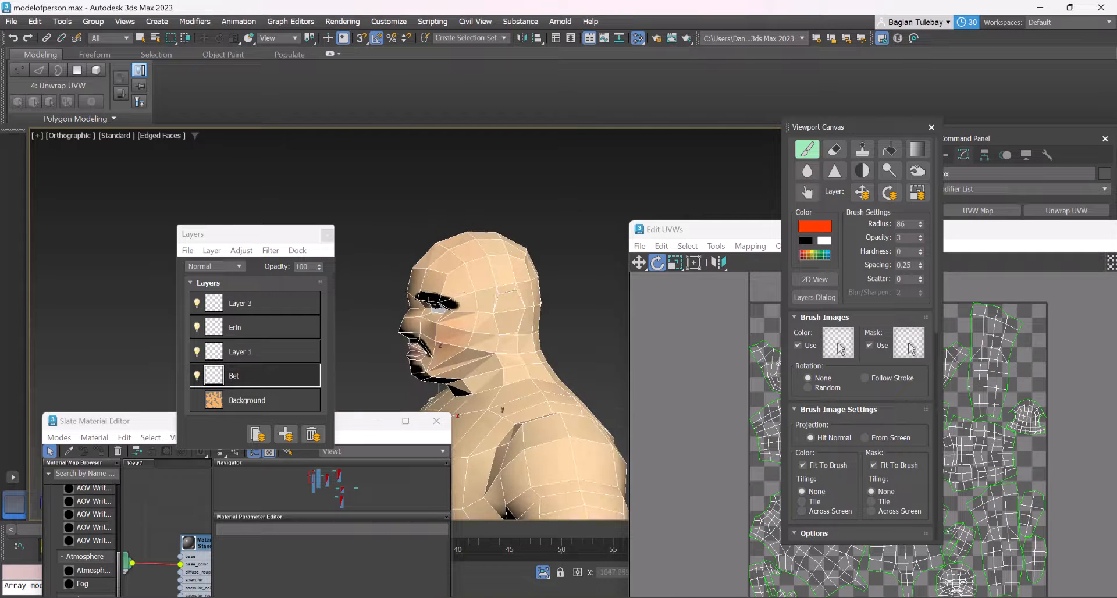
{"action": "middle_click_drag", "start_coordinate": [429, 370], "coordinate": [480, 410], "text": "alt"}
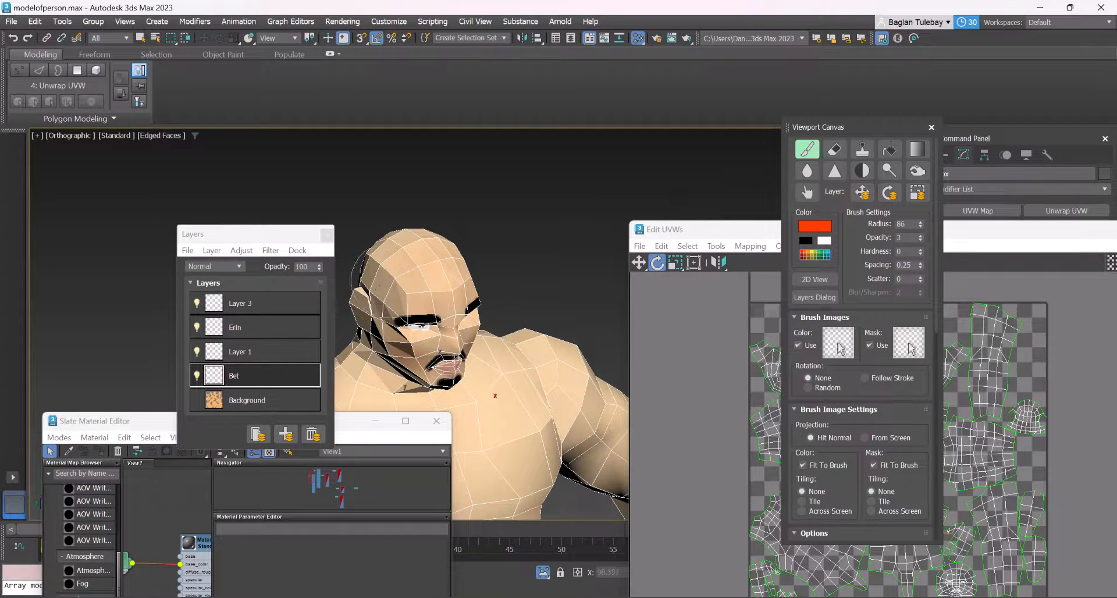
{"action": "middle_click_drag", "start_coordinate": [495, 395], "coordinate": [468, 419], "text": "alt"}
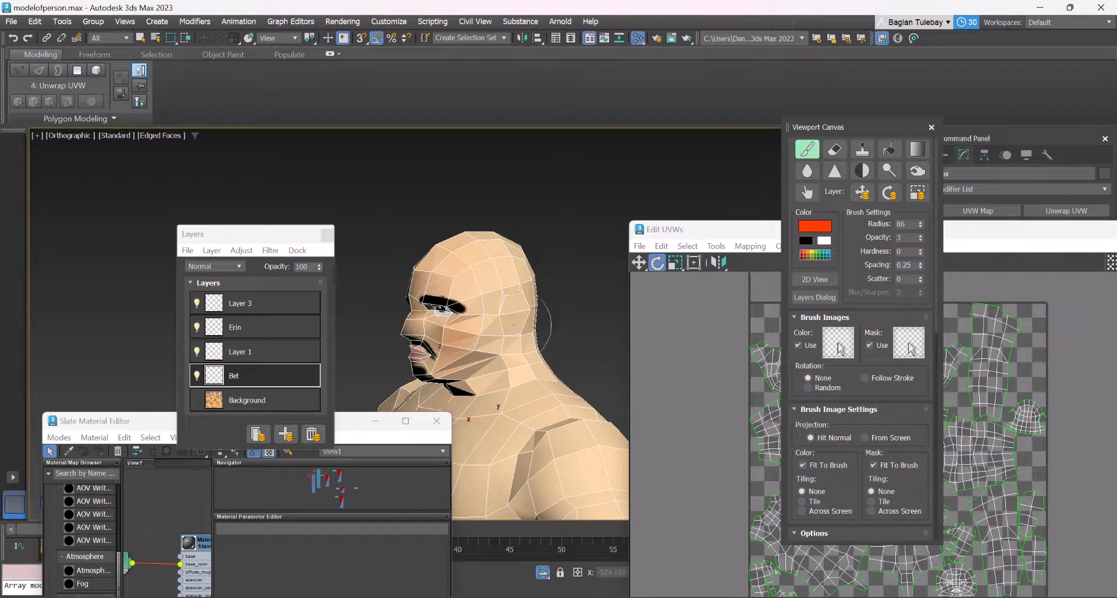
{"action": "mouse_move", "coordinate": [503, 268]}
{"action": "middle_mouse_down", "text": "alt"}
{"action": "mouse_move", "coordinate": [570, 266]}
{"action": "mouse_move", "coordinate": [509, 271]}
{"action": "mouse_move", "coordinate": [541, 256]}
{"action": "mouse_move", "coordinate": [464, 236]}
{"action": "middle_mouse_up", "text": "alt"}
{"action": "scroll", "coordinate": [495, 294], "scroll_direction": "up", "scroll_amount": 7}
{"action": "scroll", "coordinate": [495, 267], "scroll_direction": "down", "scroll_amount": 6}
{"action": "scroll", "coordinate": [464, 236], "scroll_direction": "up", "scroll_amount": 4}
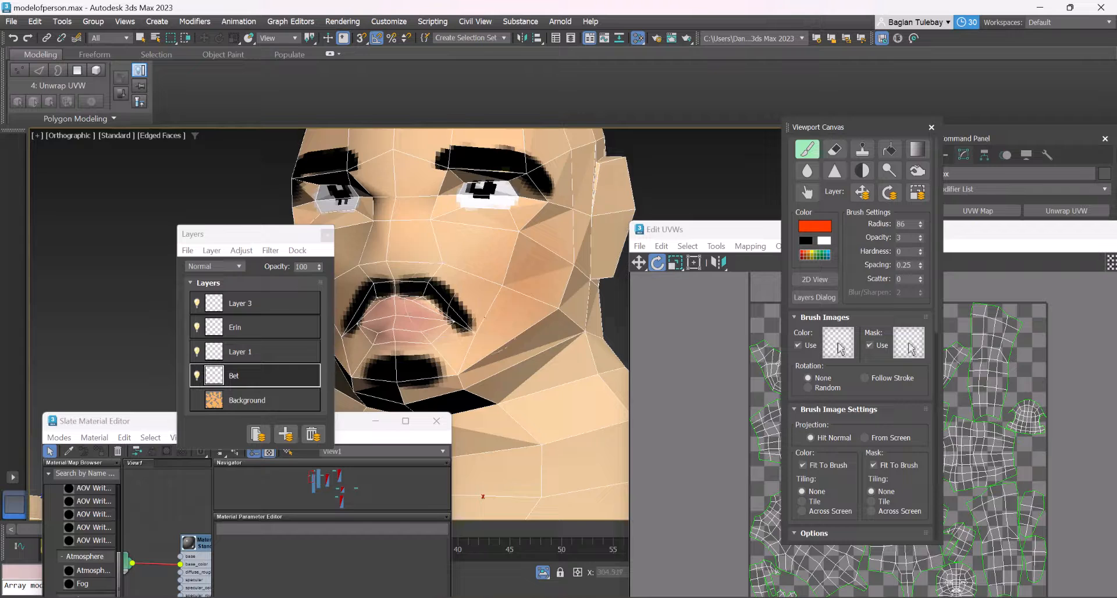
{"action": "scroll", "coordinate": [495, 318], "scroll_direction": "down", "scroll_amount": 3}
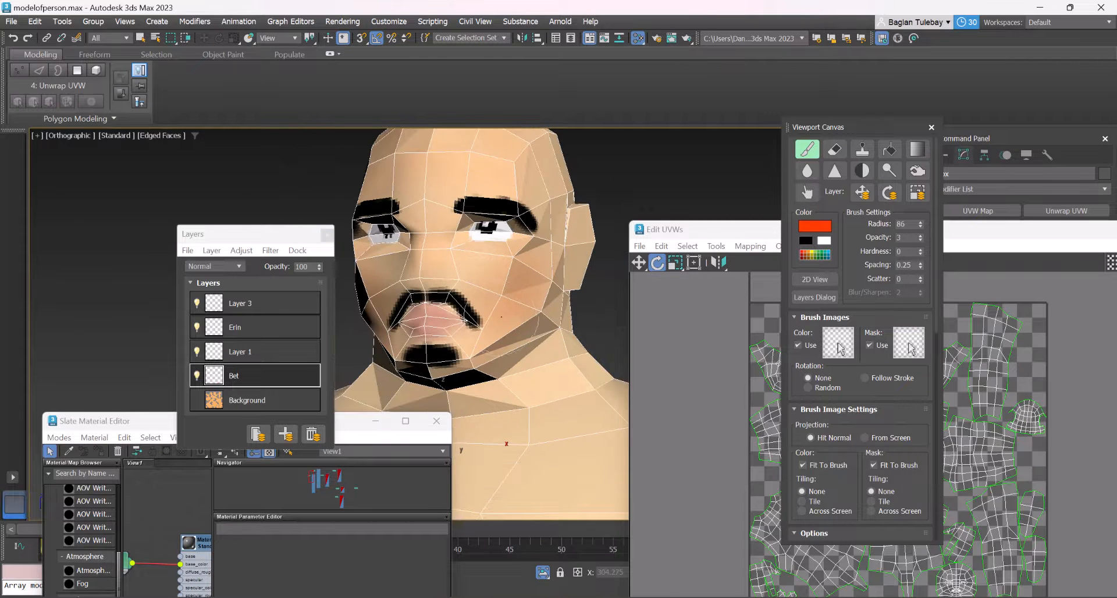
Close the Viewport Canvas panel and minimize the UV editor to show the whole character
{"action": "left_click", "coordinate": [931, 127]}
{"action": "left_click_drag", "start_coordinate": [932, 230], "coordinate": [612, 362]}
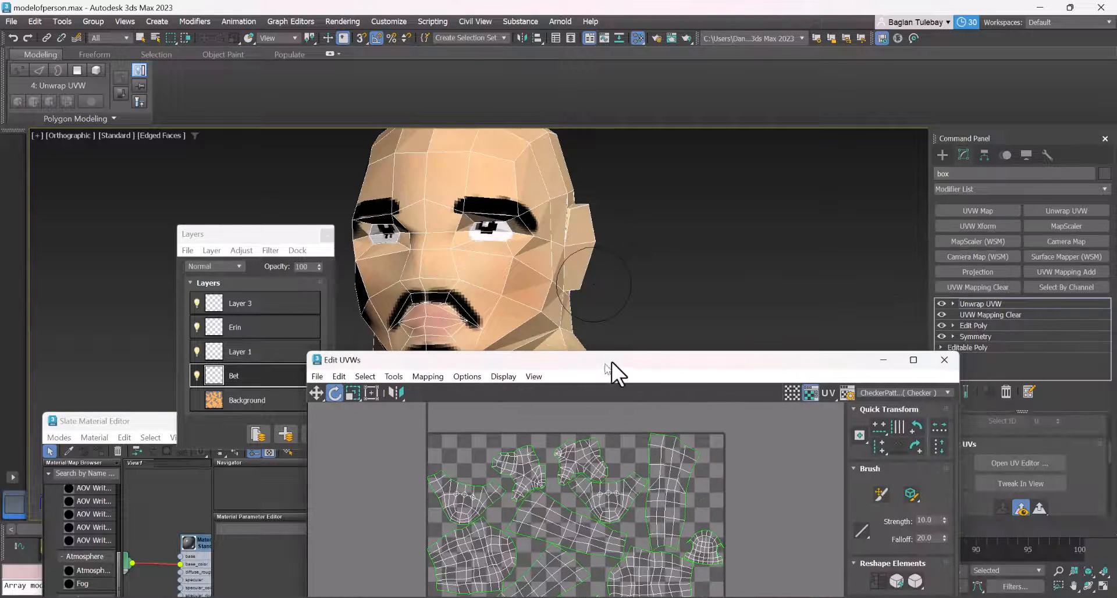
{"action": "left_click", "coordinate": [882, 359]}
{"action": "scroll", "coordinate": [691, 233], "scroll_direction": "down", "scroll_amount": 6}
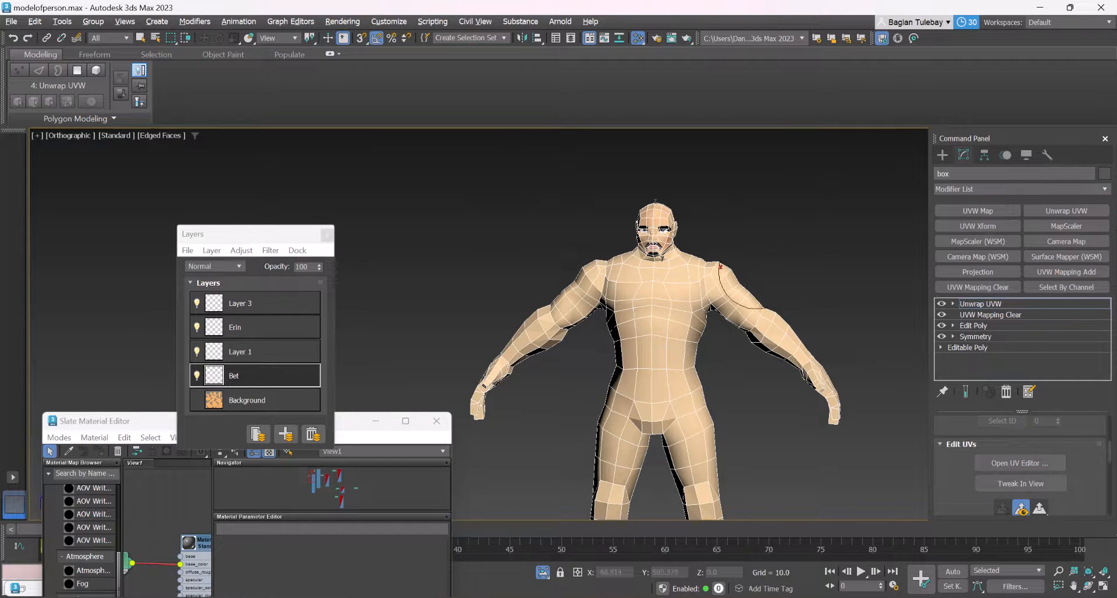
End isolation of the character's body to bring back its armour and the rest of the scene
{"action": "scroll", "coordinate": [640, 240], "scroll_direction": "down", "scroll_amount": 3}
{"action": "scroll", "coordinate": [628, 251], "scroll_direction": "up", "scroll_amount": 1}
{"action": "middle_click_drag", "start_coordinate": [654, 283], "coordinate": [637, 380], "text": "alt"}
{"action": "scroll", "coordinate": [626, 180], "scroll_direction": "up", "scroll_amount": 8}
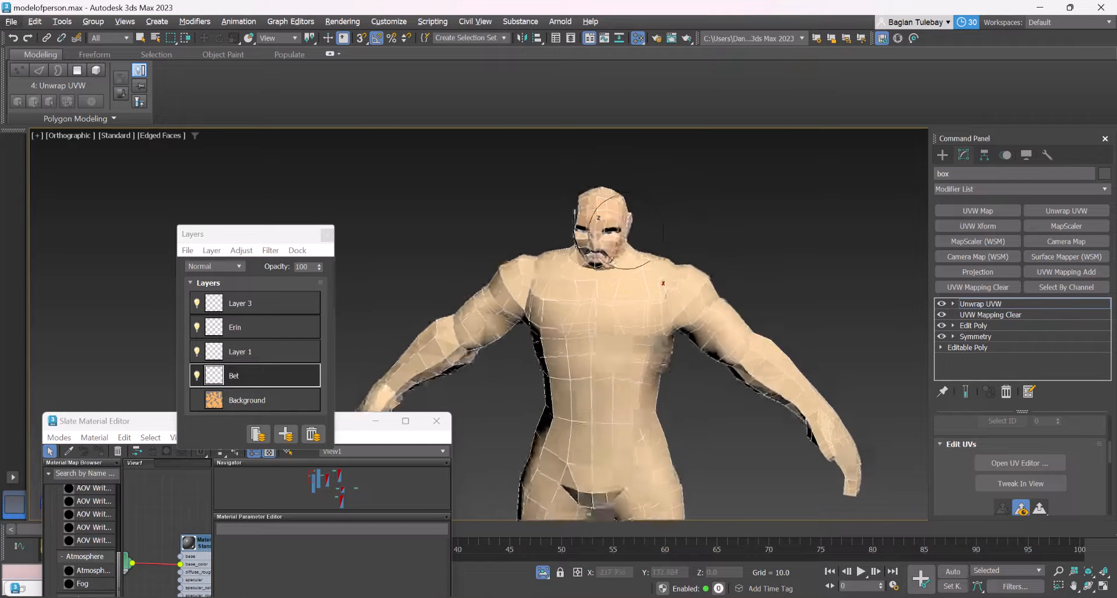
{"action": "left_click", "coordinate": [543, 573]}
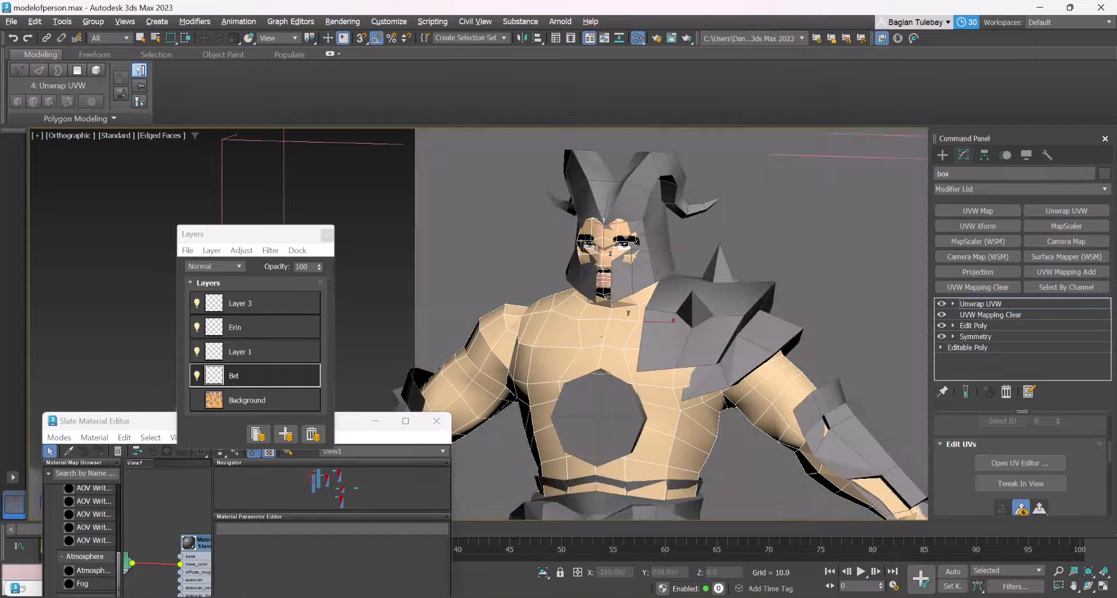
{"action": "scroll", "coordinate": [625, 256], "scroll_direction": "up", "scroll_amount": 3}
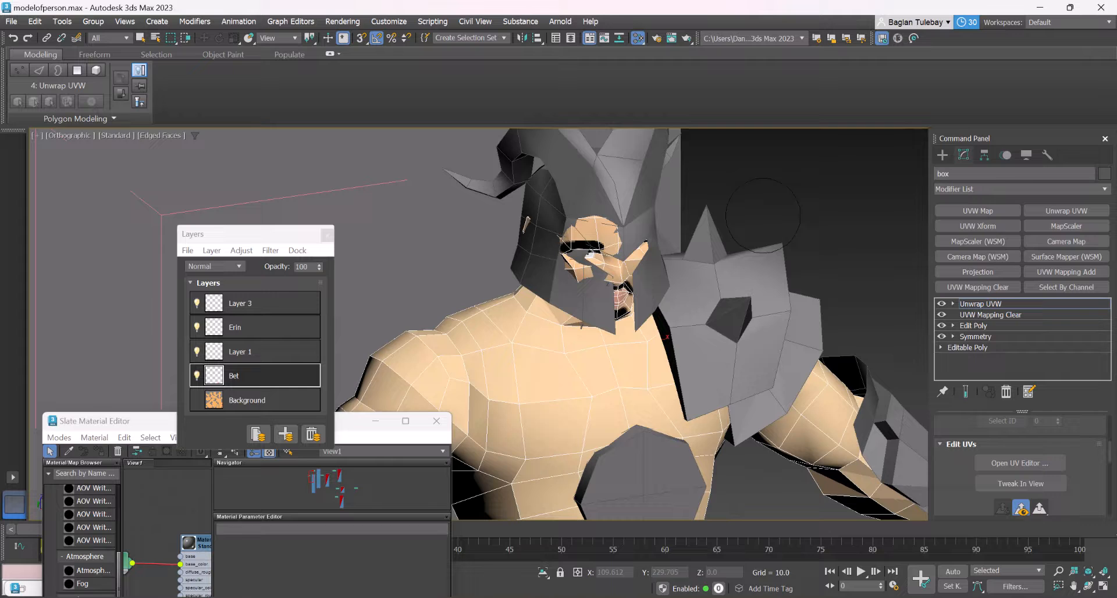
Leave modifier editing on the body and dismiss the Save Texture layers dialog without choosing a save action
{"action": "left_click", "coordinate": [942, 154]}
{"action": "scroll", "coordinate": [652, 186], "scroll_direction": "down", "scroll_amount": 5}
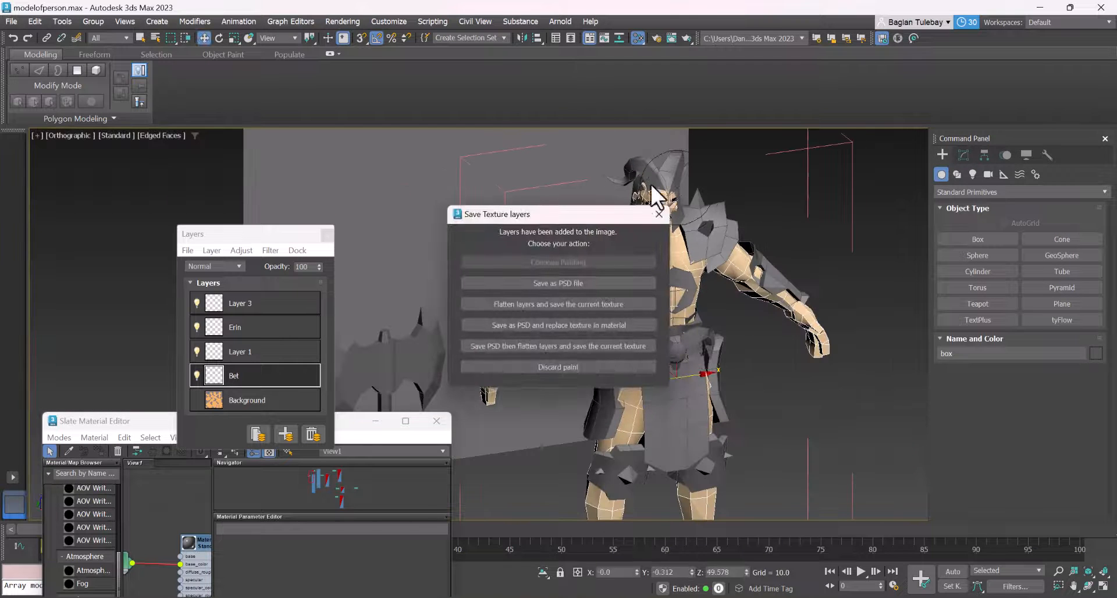
{"action": "left_click", "coordinate": [659, 213]}
{"action": "key", "text": "alt+q"}
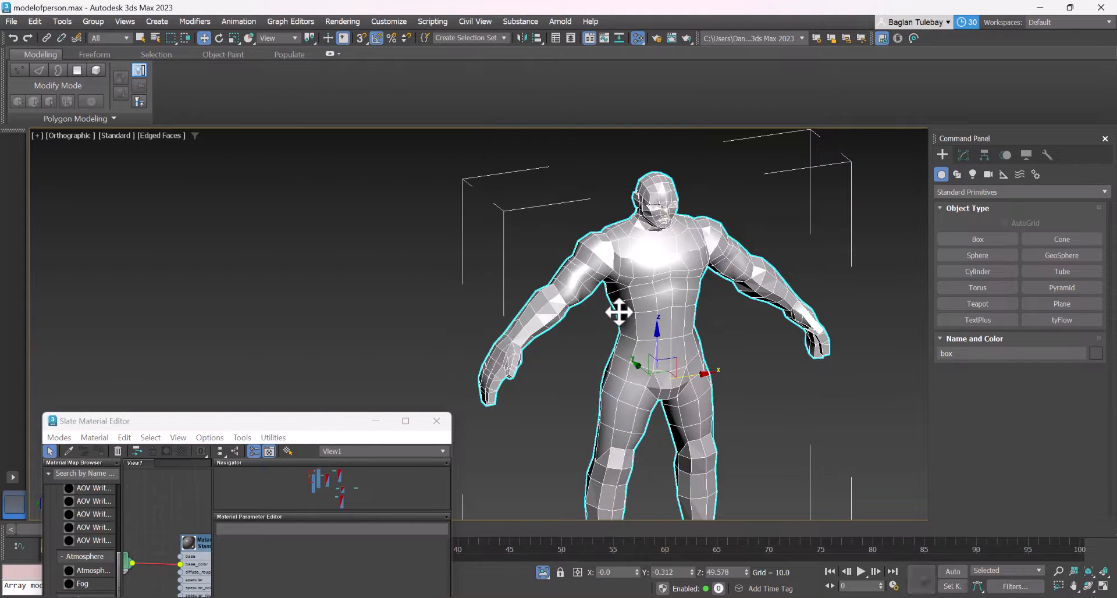
{"action": "key", "text": "alt+q"}
Select the horned helmet and move it -0.54 along the X axis to fit it over the head
{"action": "scroll", "coordinate": [671, 174], "scroll_direction": "up", "scroll_amount": 3}
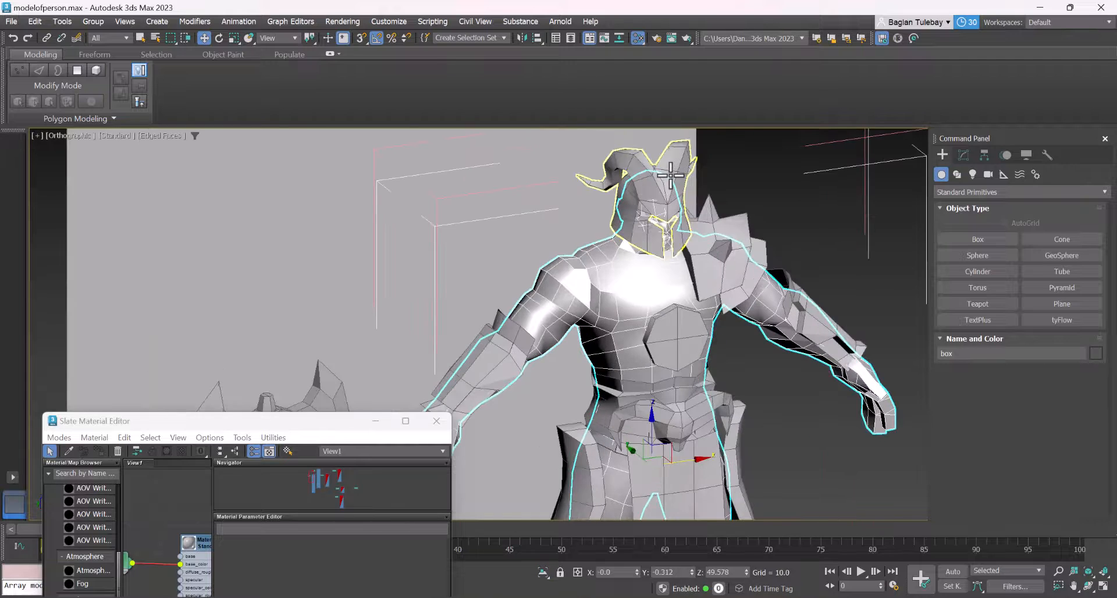
{"action": "left_click", "coordinate": [671, 175]}
{"action": "scroll", "coordinate": [657, 205], "scroll_direction": "up", "scroll_amount": 2}
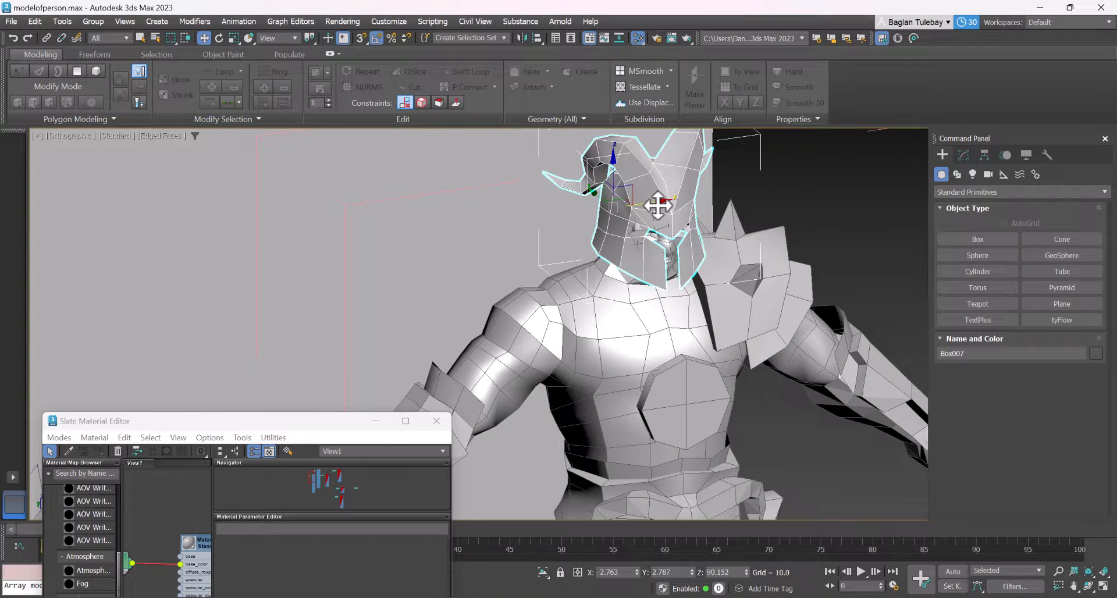
{"action": "left_click_drag", "start_coordinate": [658, 204], "coordinate": [644, 206]}
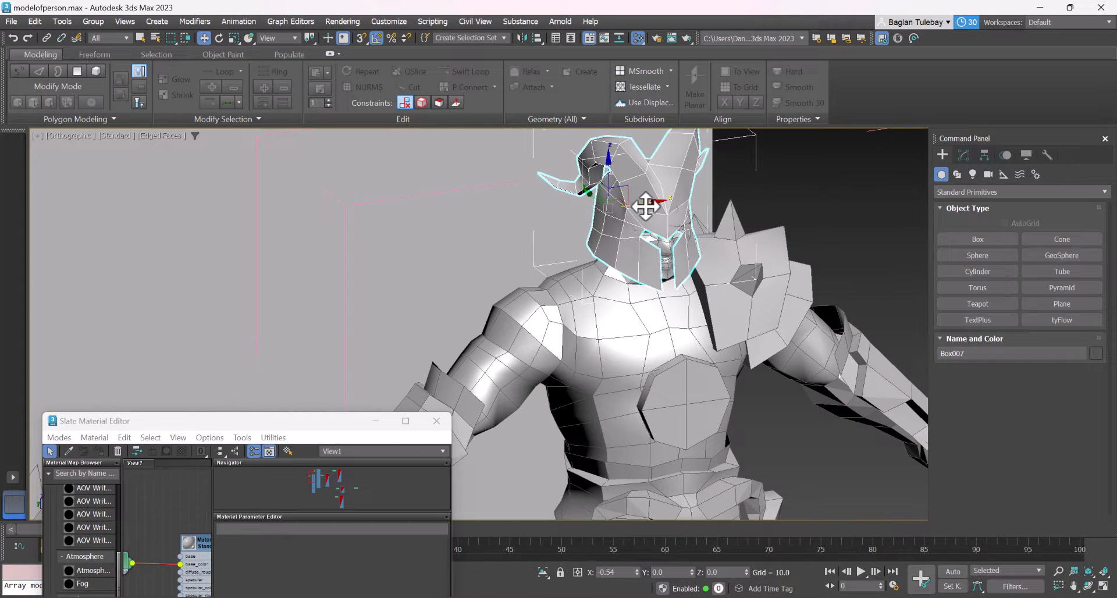
{"action": "middle_click_drag", "start_coordinate": [646, 293], "coordinate": [524, 244], "text": "alt"}
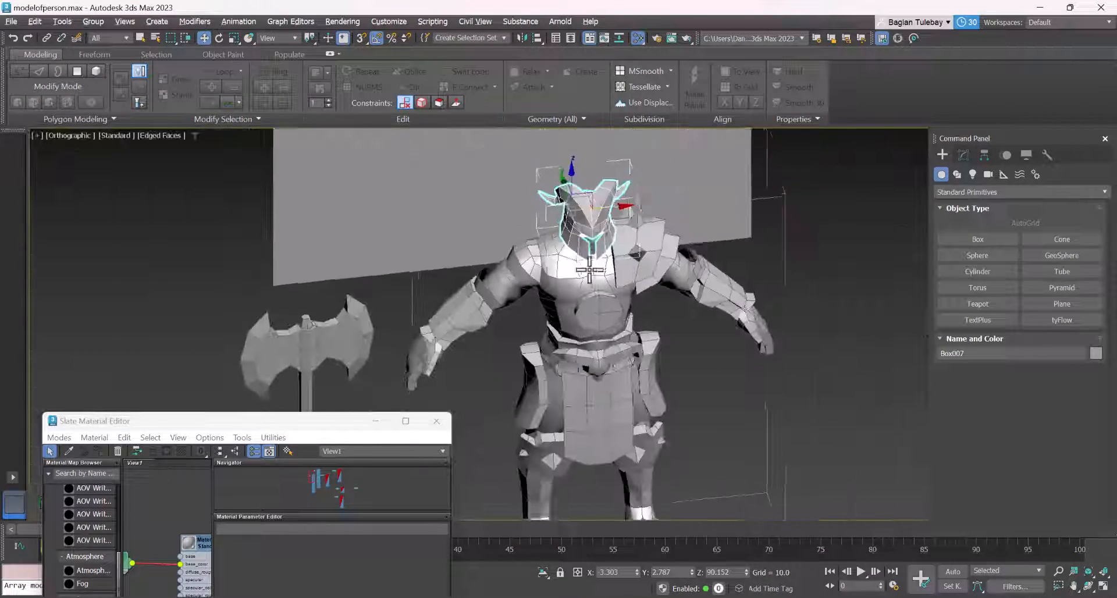
{"action": "middle_click_drag", "start_coordinate": [589, 270], "coordinate": [581, 242], "text": "alt"}
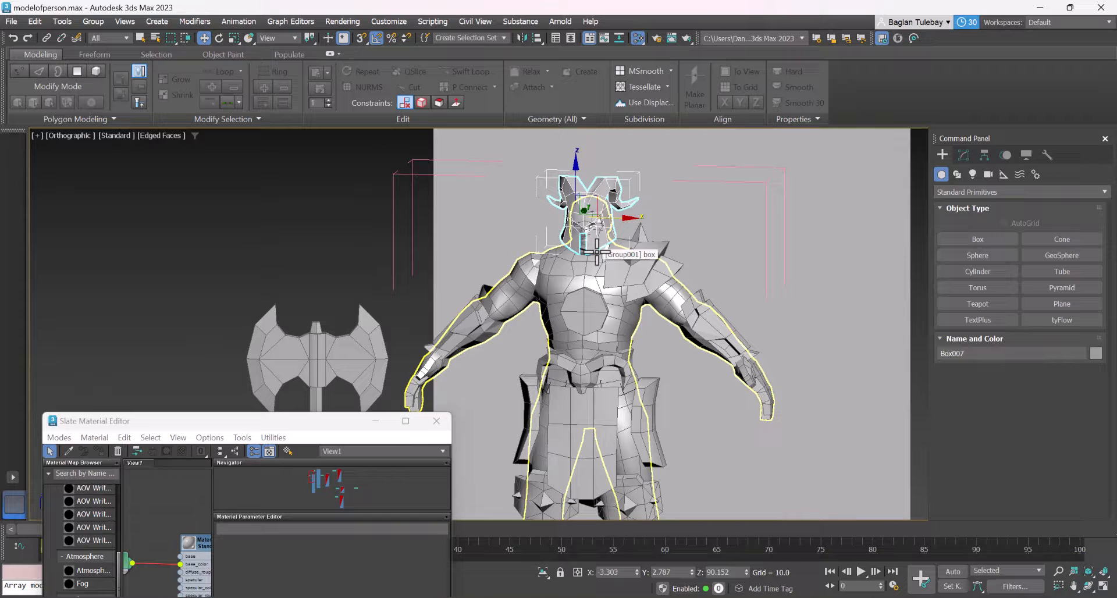